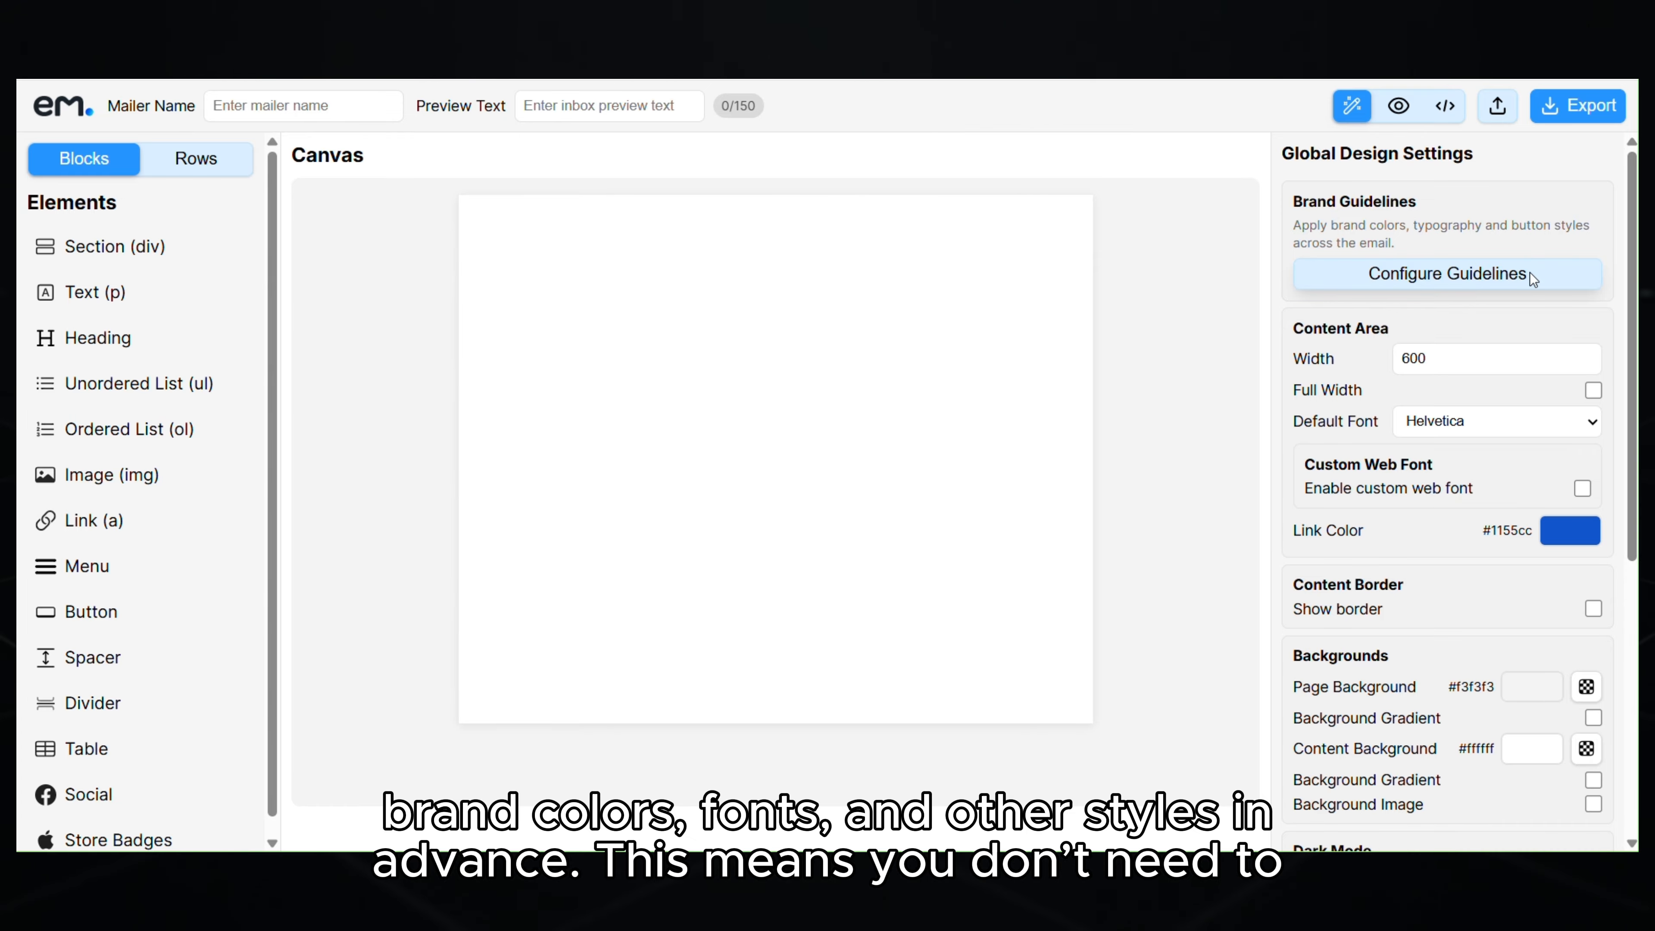
- Open the Brand Guidelines dialog and switch to the Choose JSON File import view
click(1531, 272)
drag(1306, 257, 1316, 677)
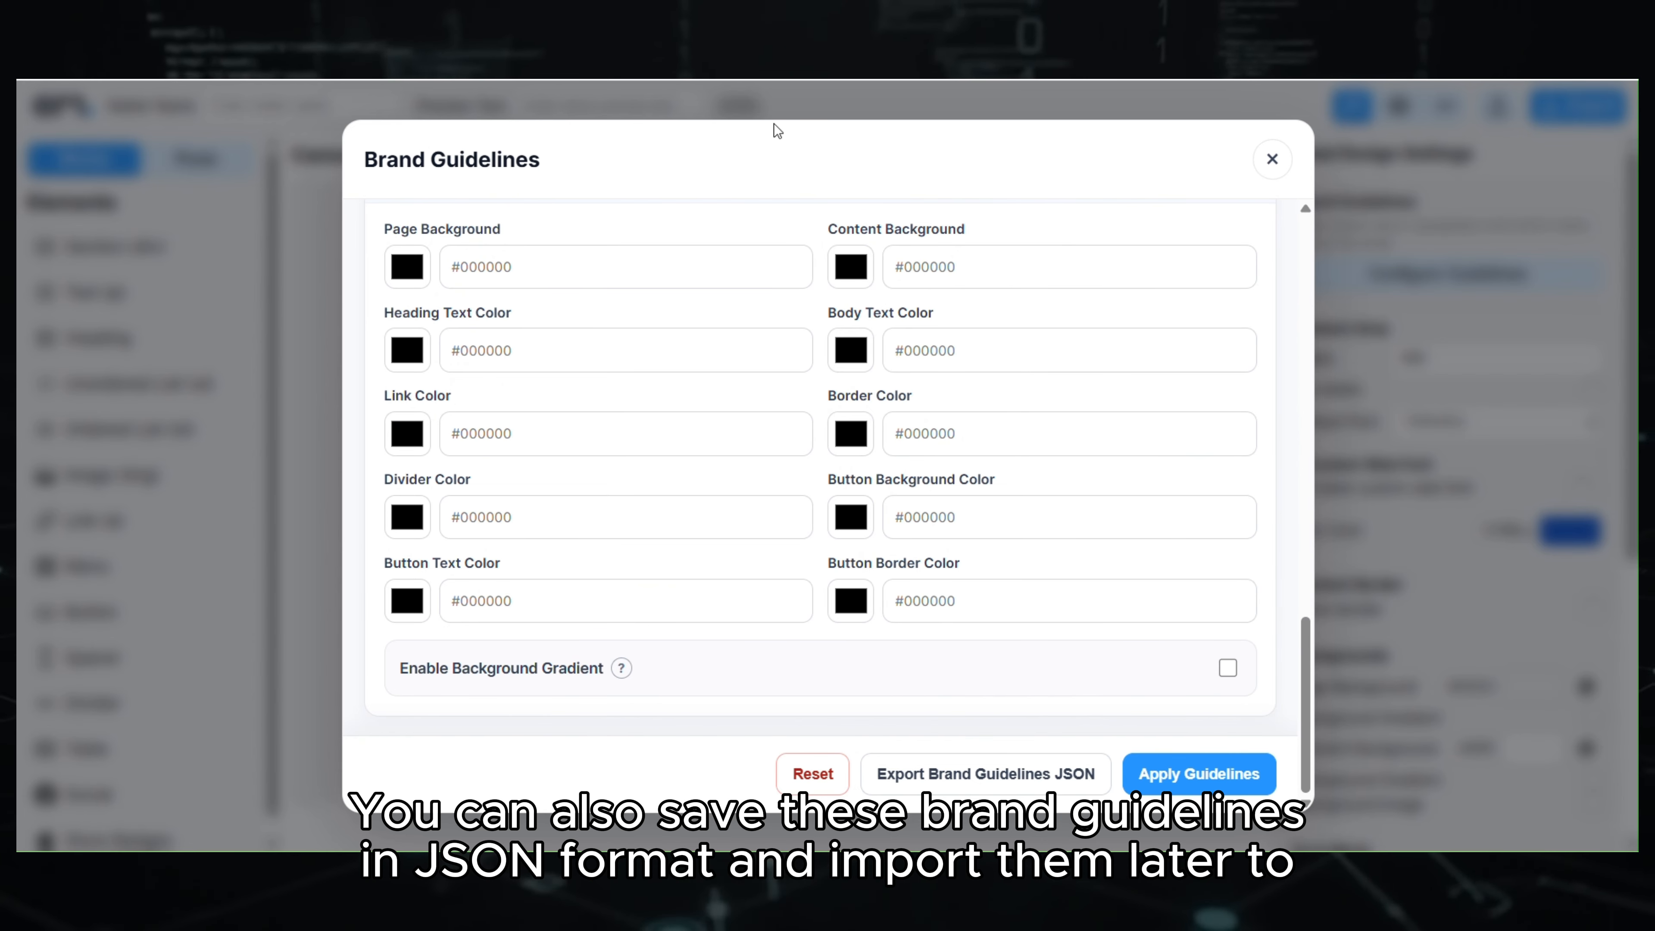
scroll(1226, 645, up, 15)
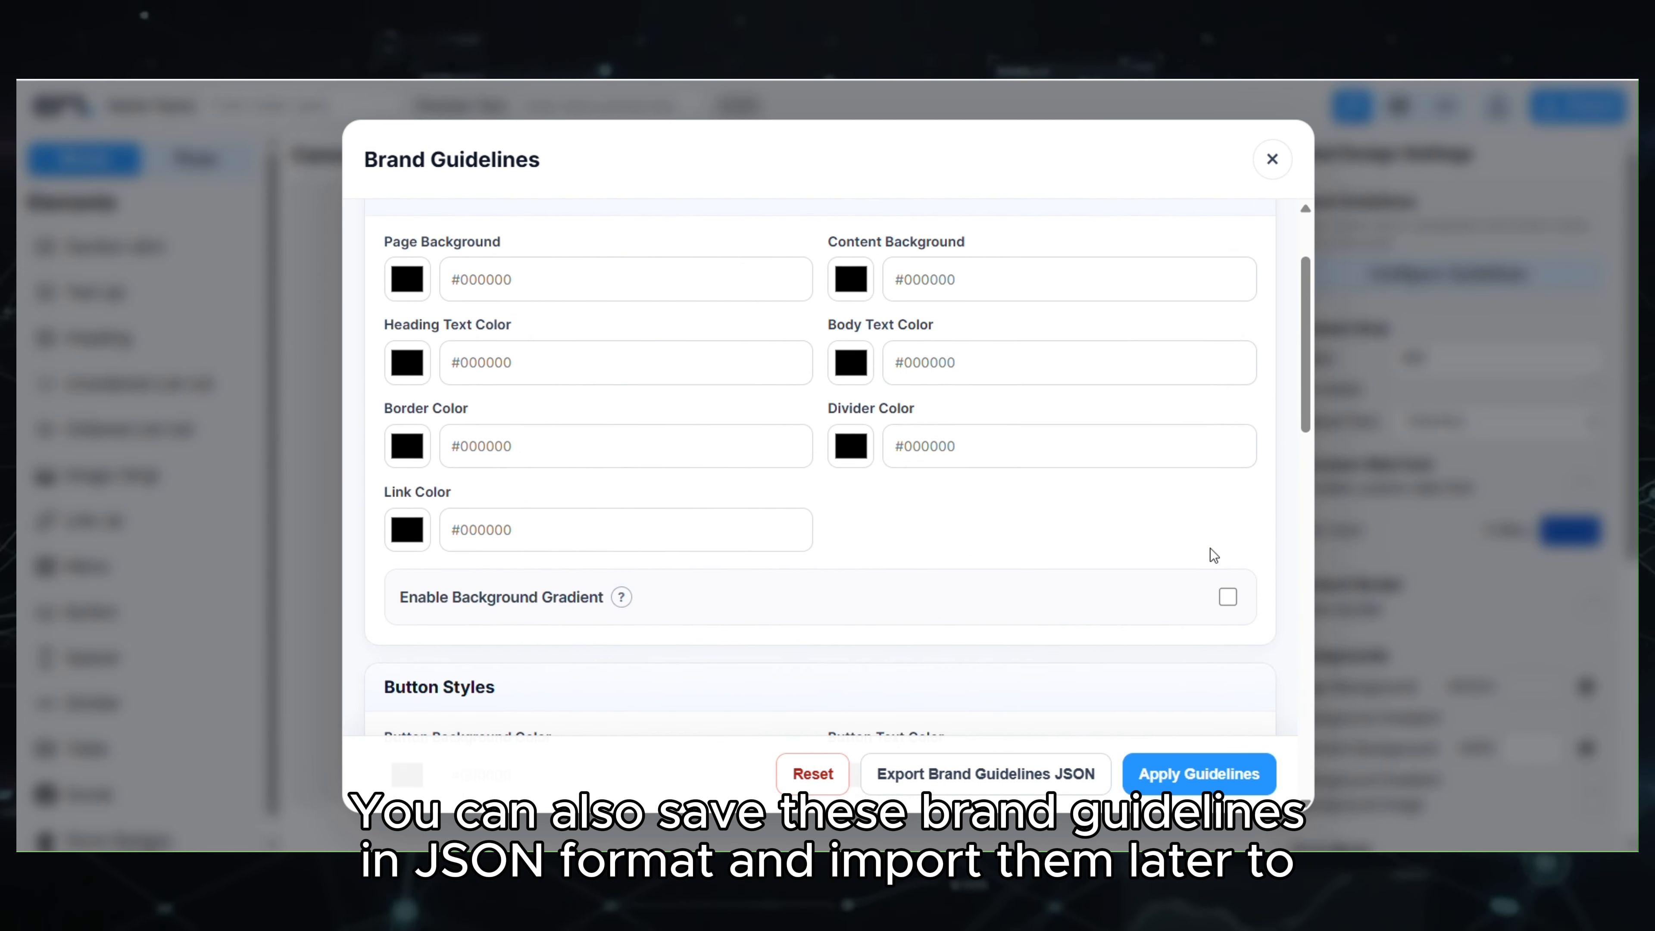
click(1182, 254)
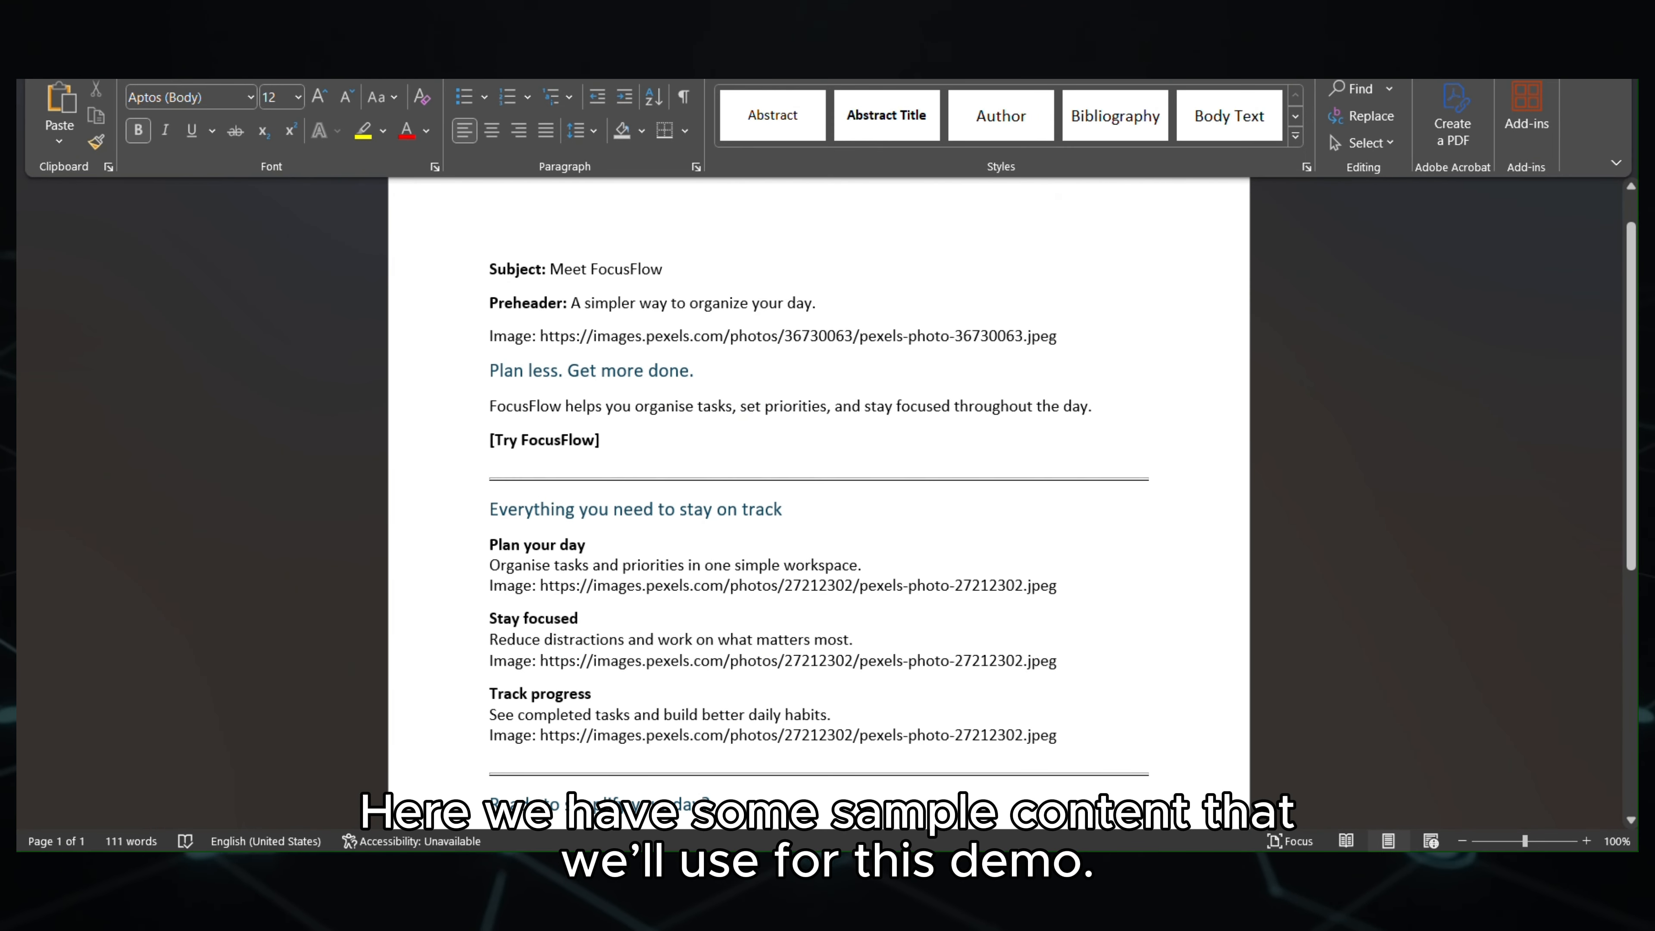
scroll(1338, 502, down, 5)
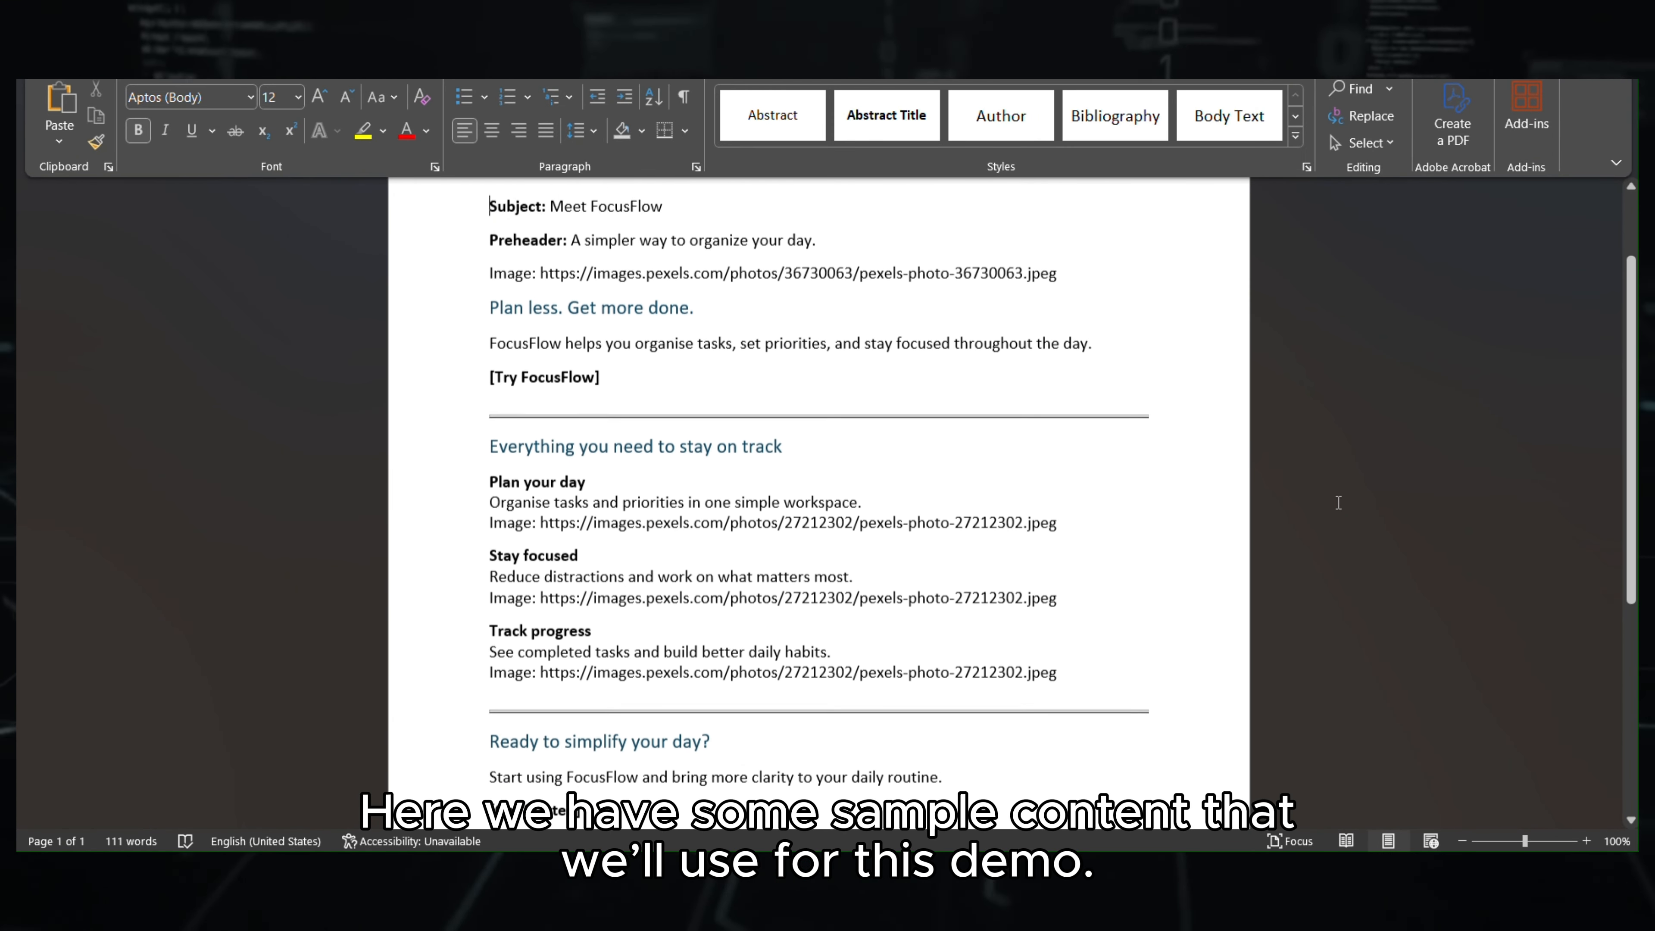
scroll(1339, 502, up, 5)
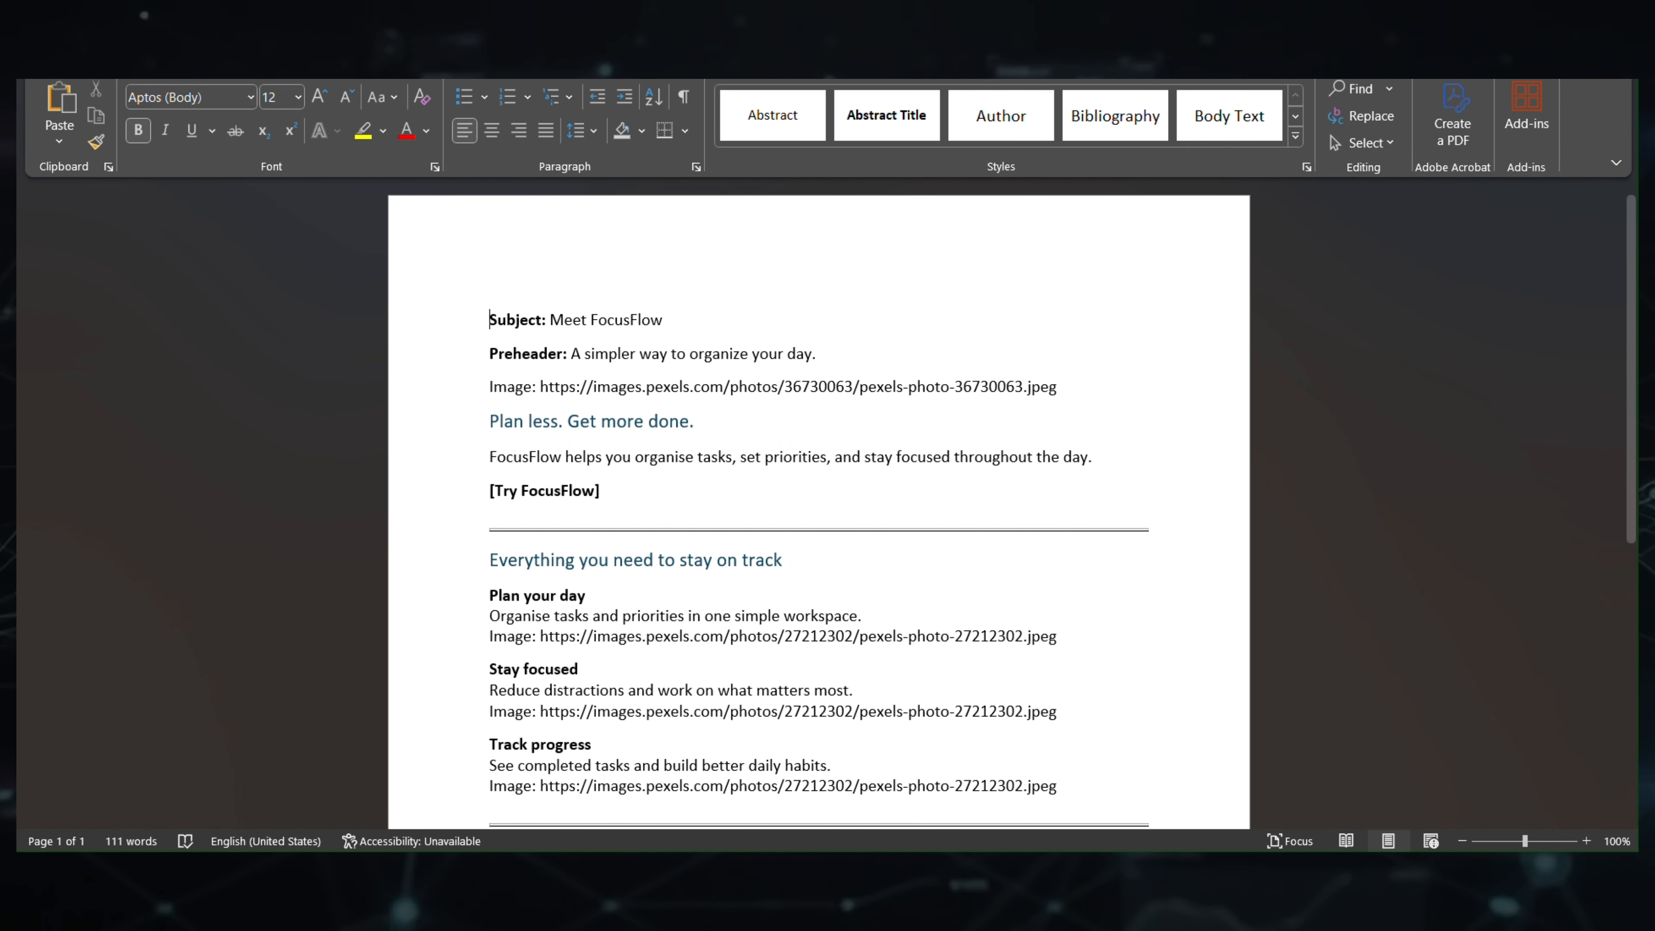
mouse_move(998, 871)
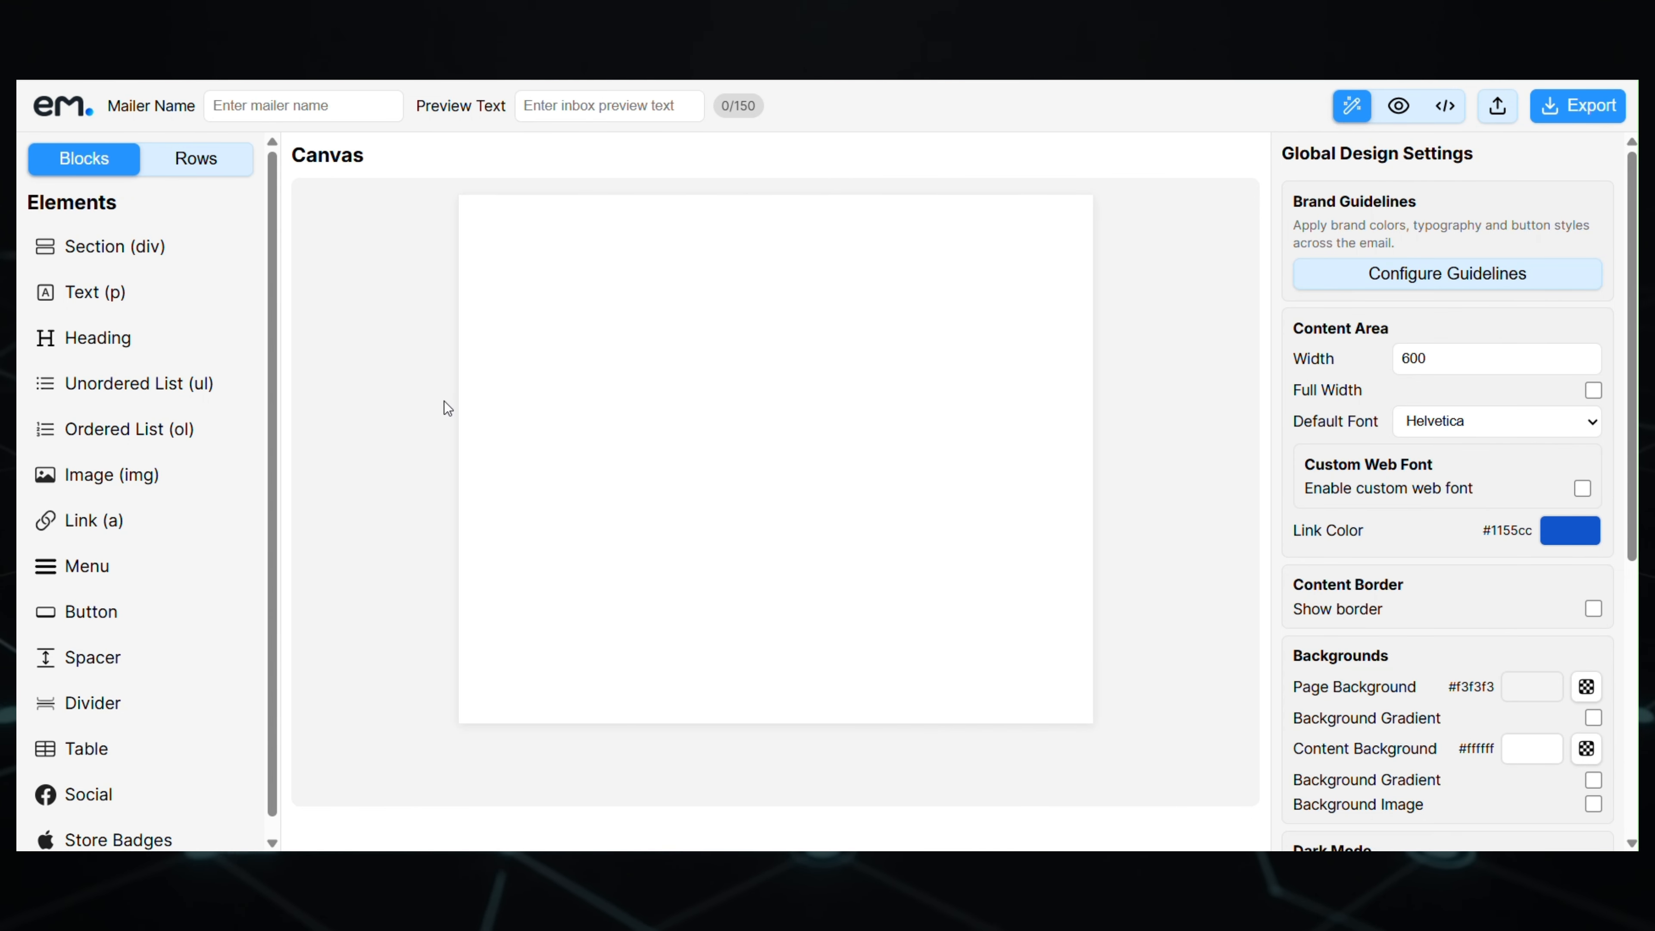
- Name the template focusflow_template and copy the preheader sentence from Word
click(334, 111)
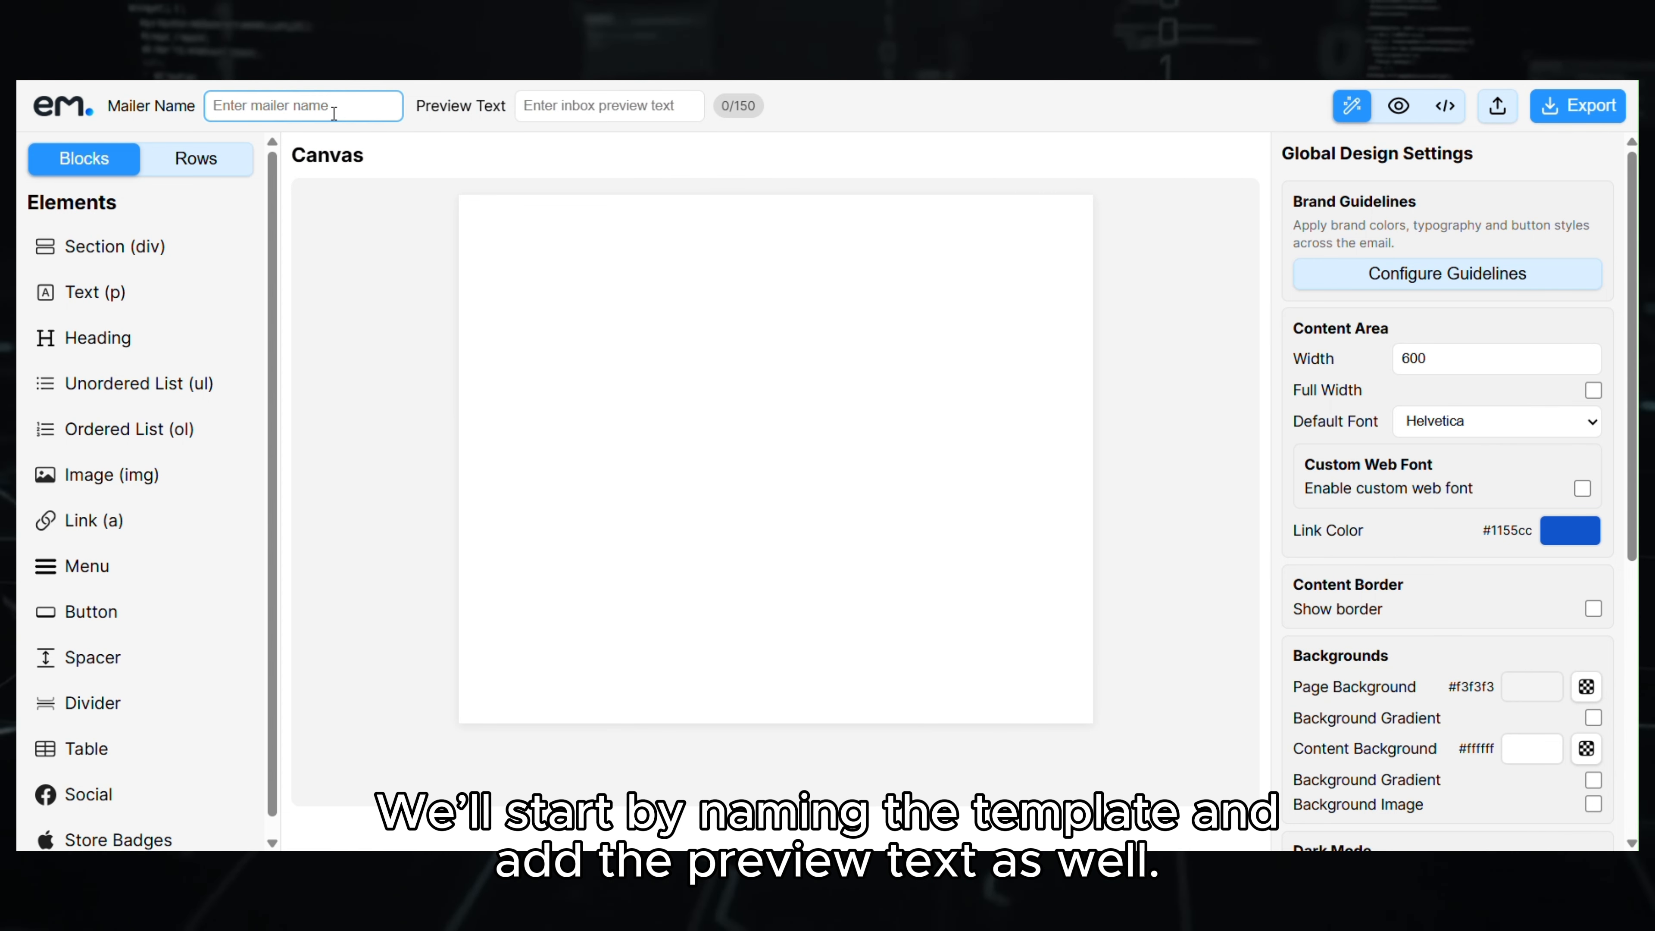
text(focusfl)
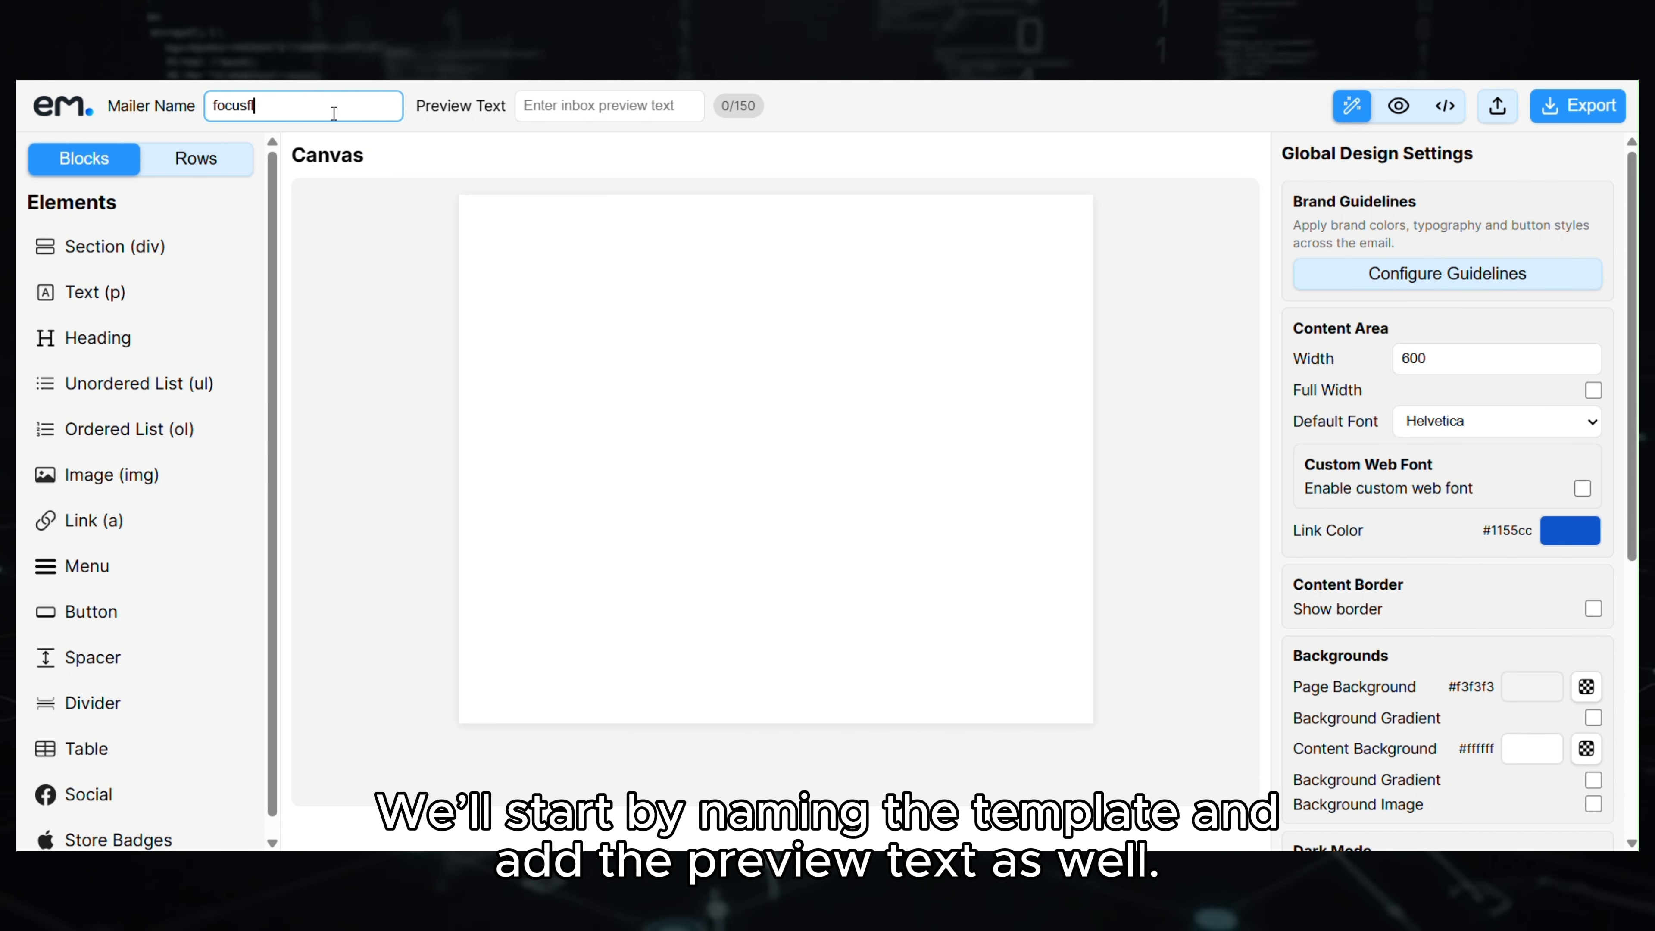
text(ow_template)
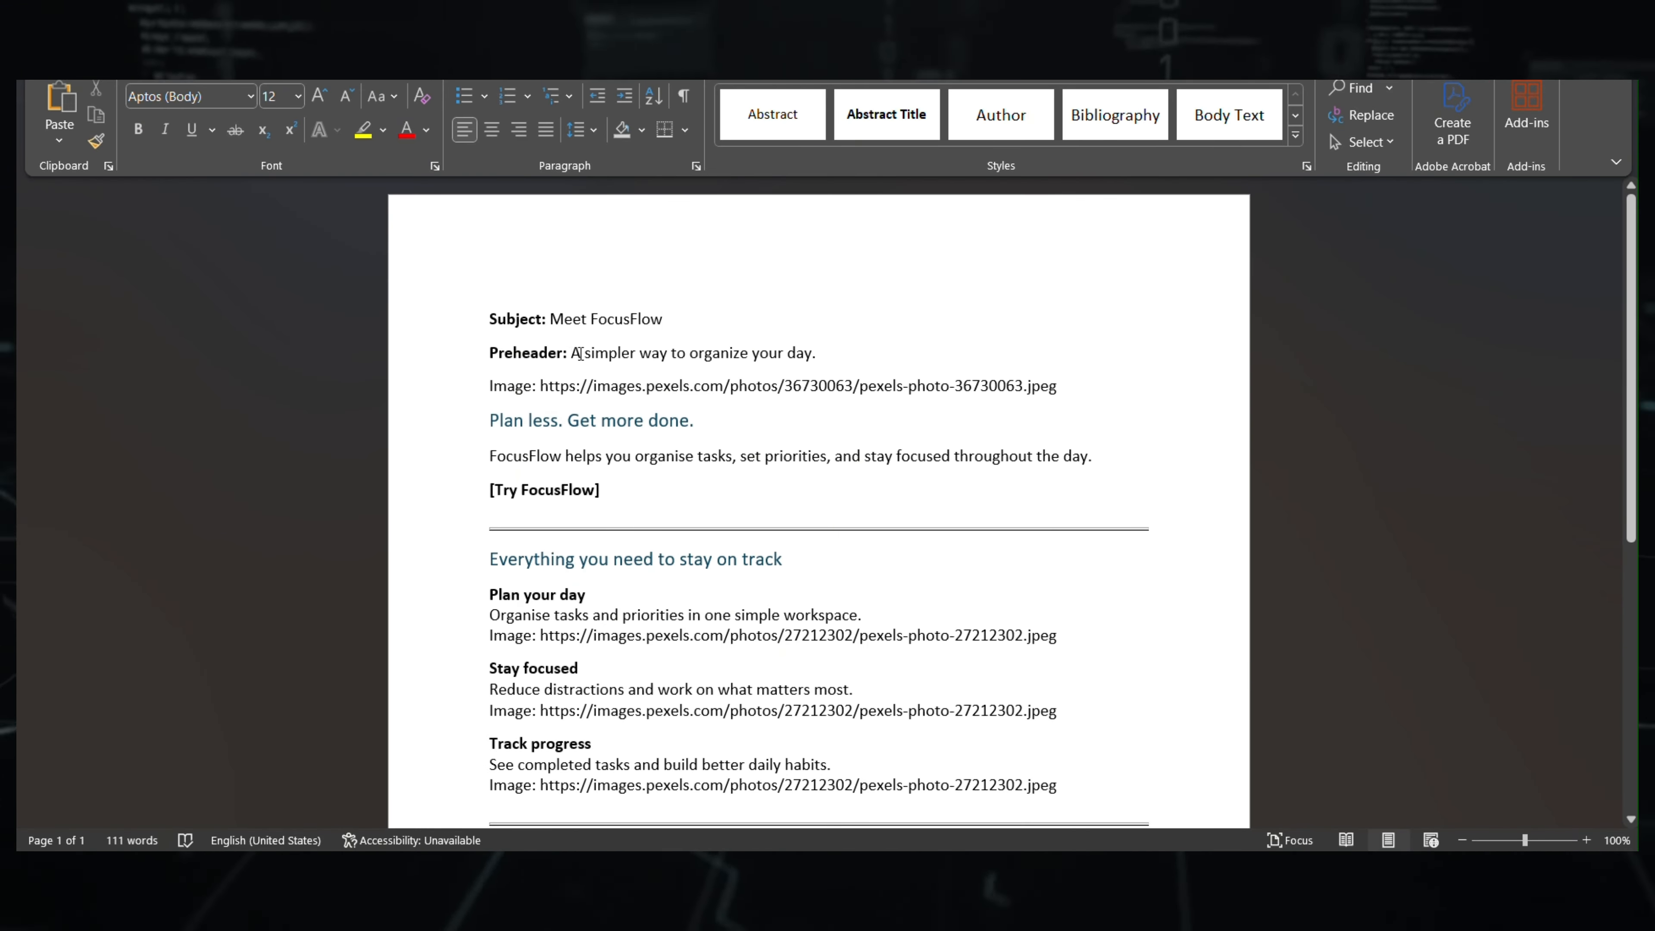
drag(571, 353, 810, 350)
key(ctrl+c)
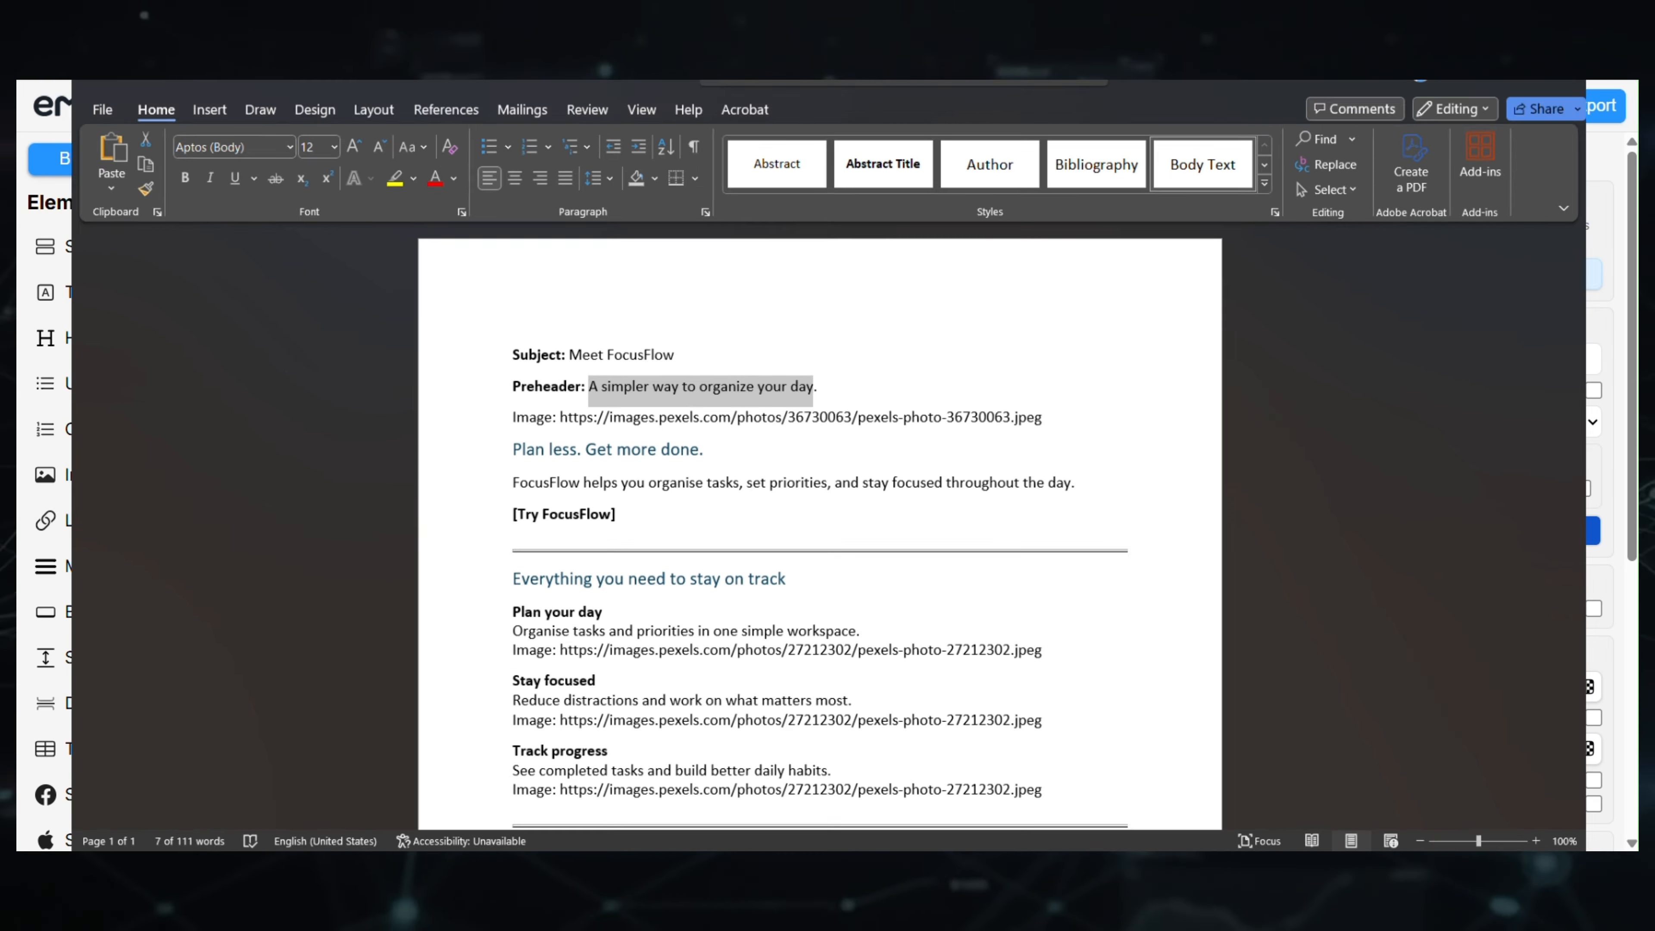
key(alt+Tab)
- Paste the preheader into Preview Text, then copy the subject 'Meet FocusFlow' from Word
click(579, 105)
key(ctrl+v)
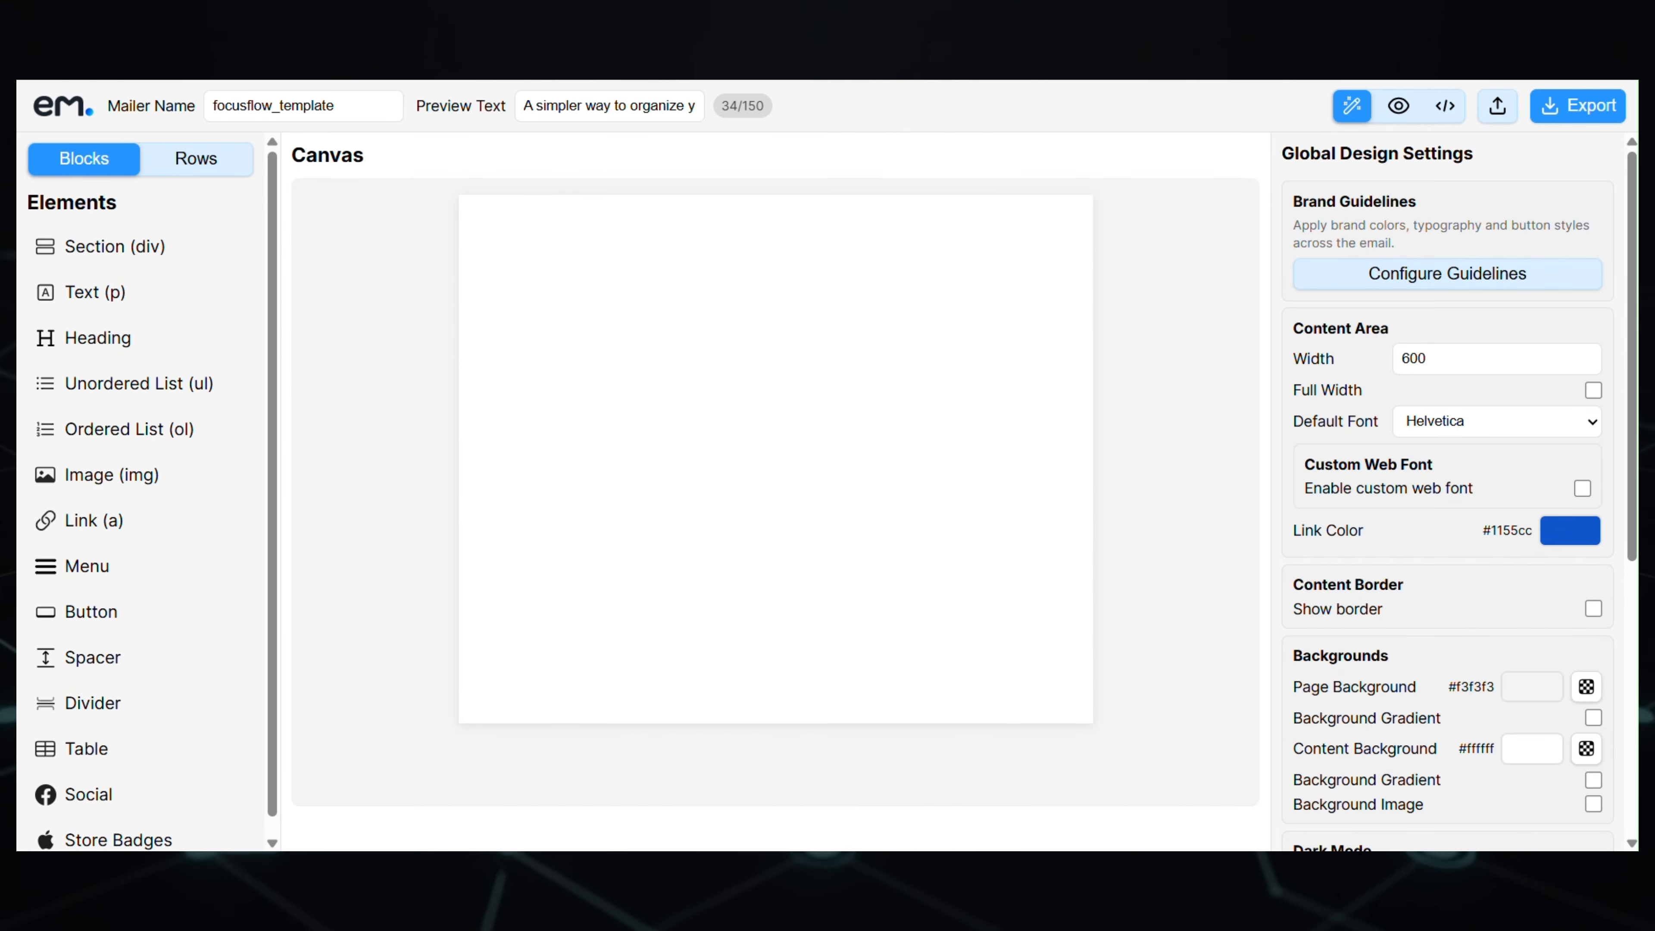
key(alt+Tab)
click(607, 318)
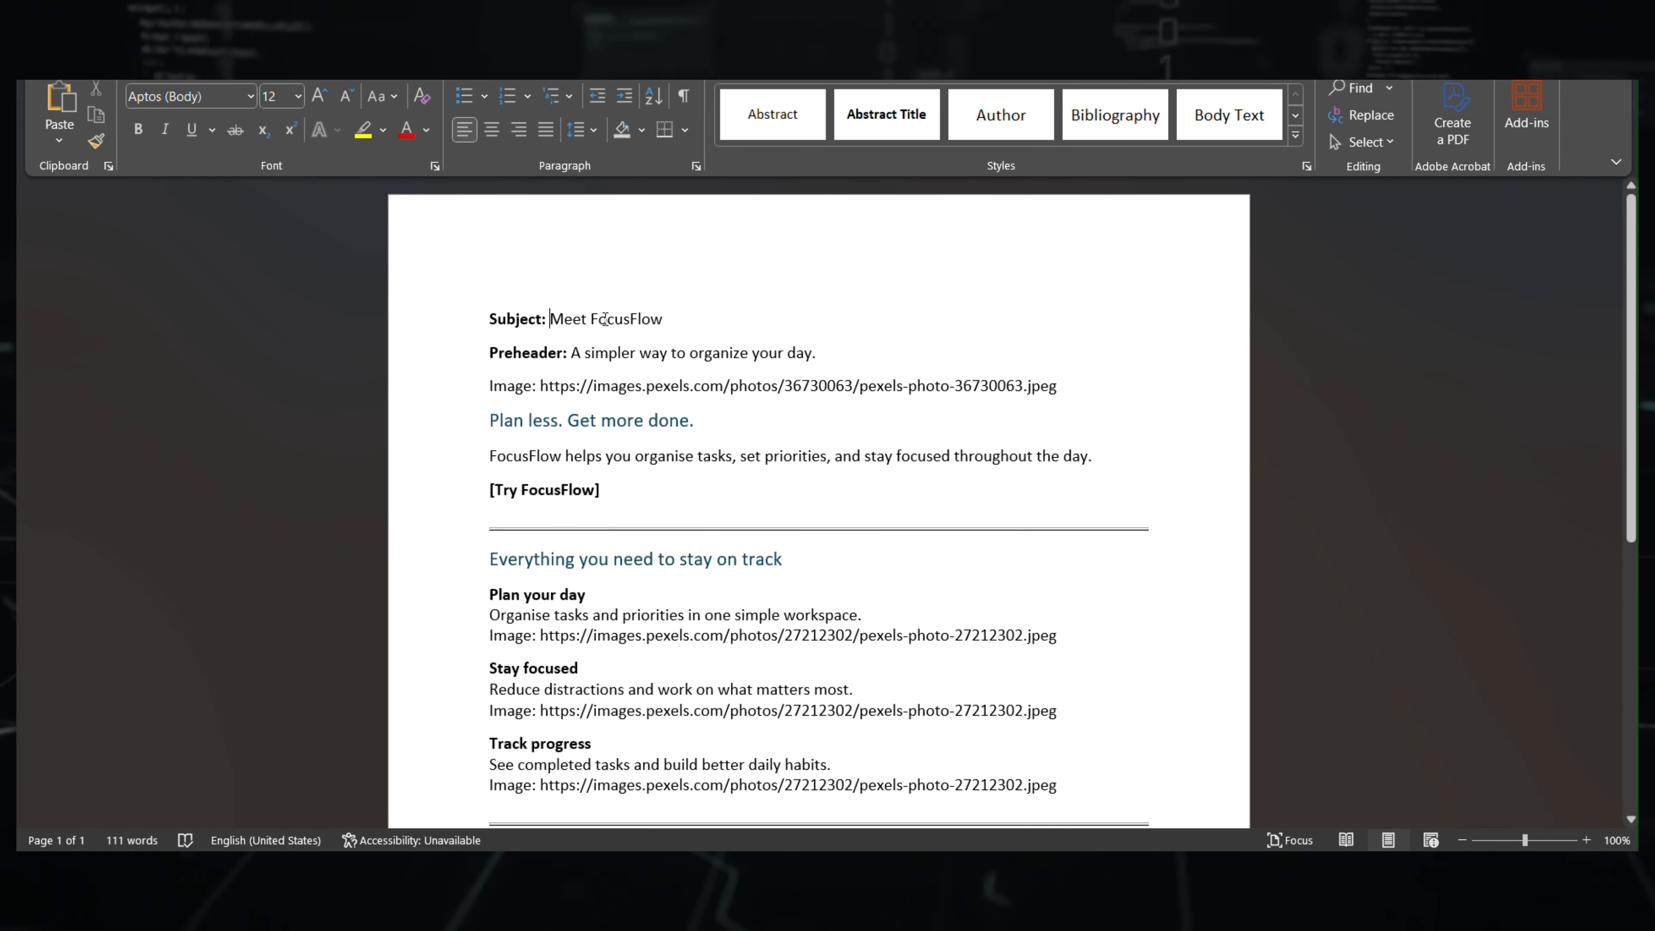
drag(549, 318, 654, 324)
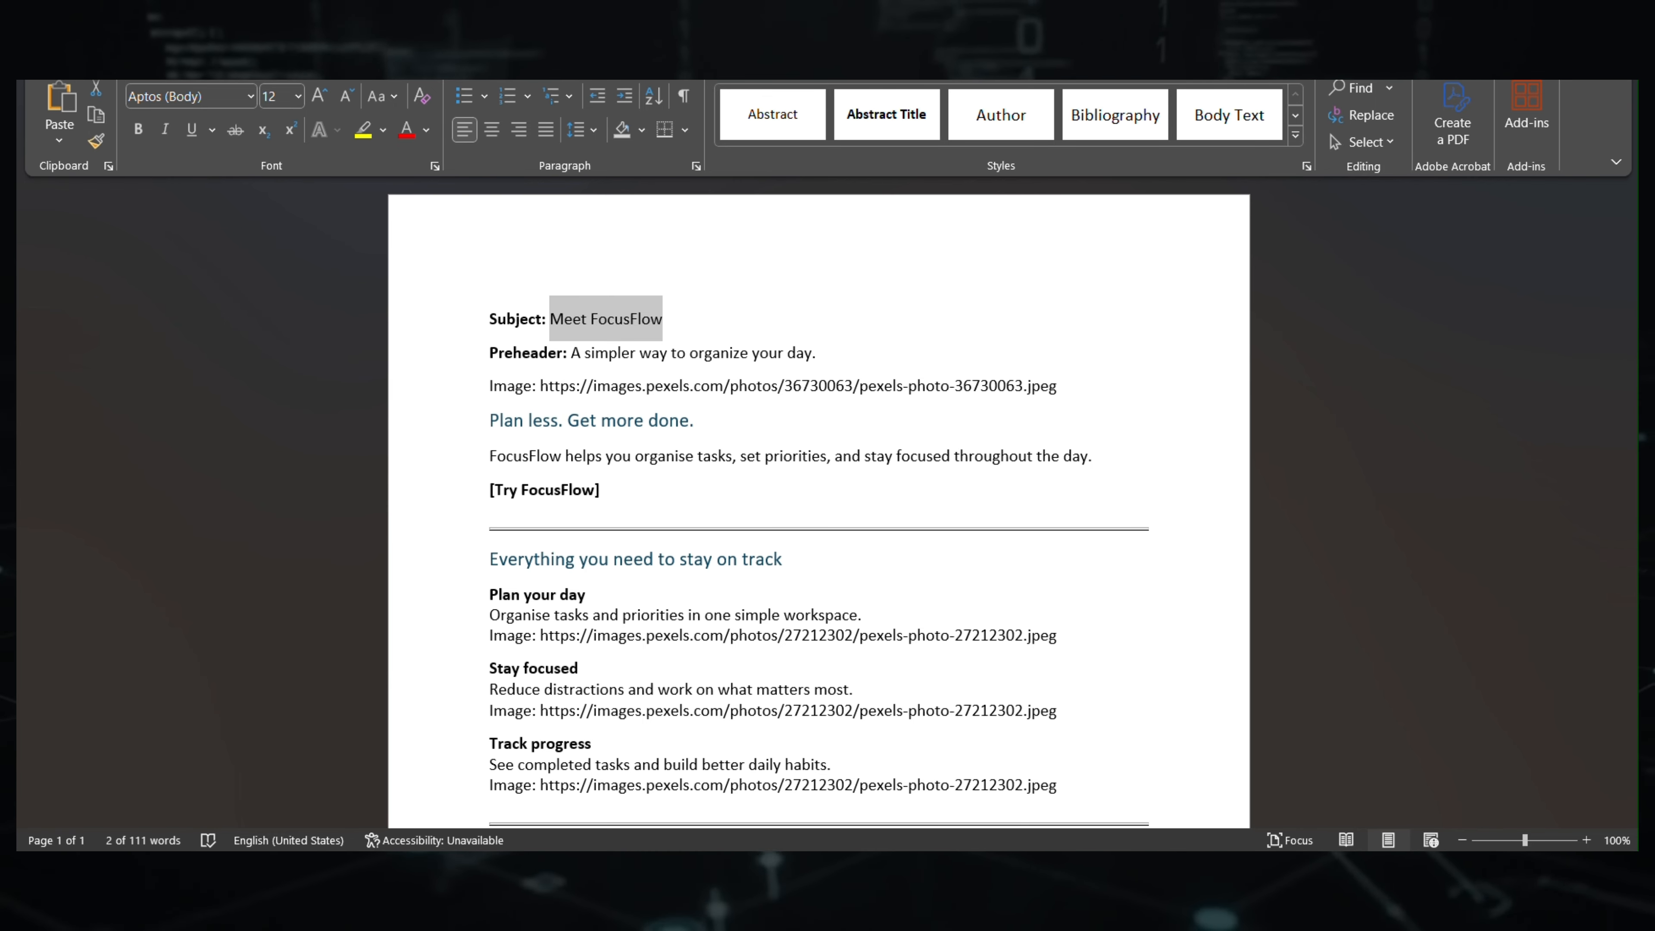
key(alt+Tab)
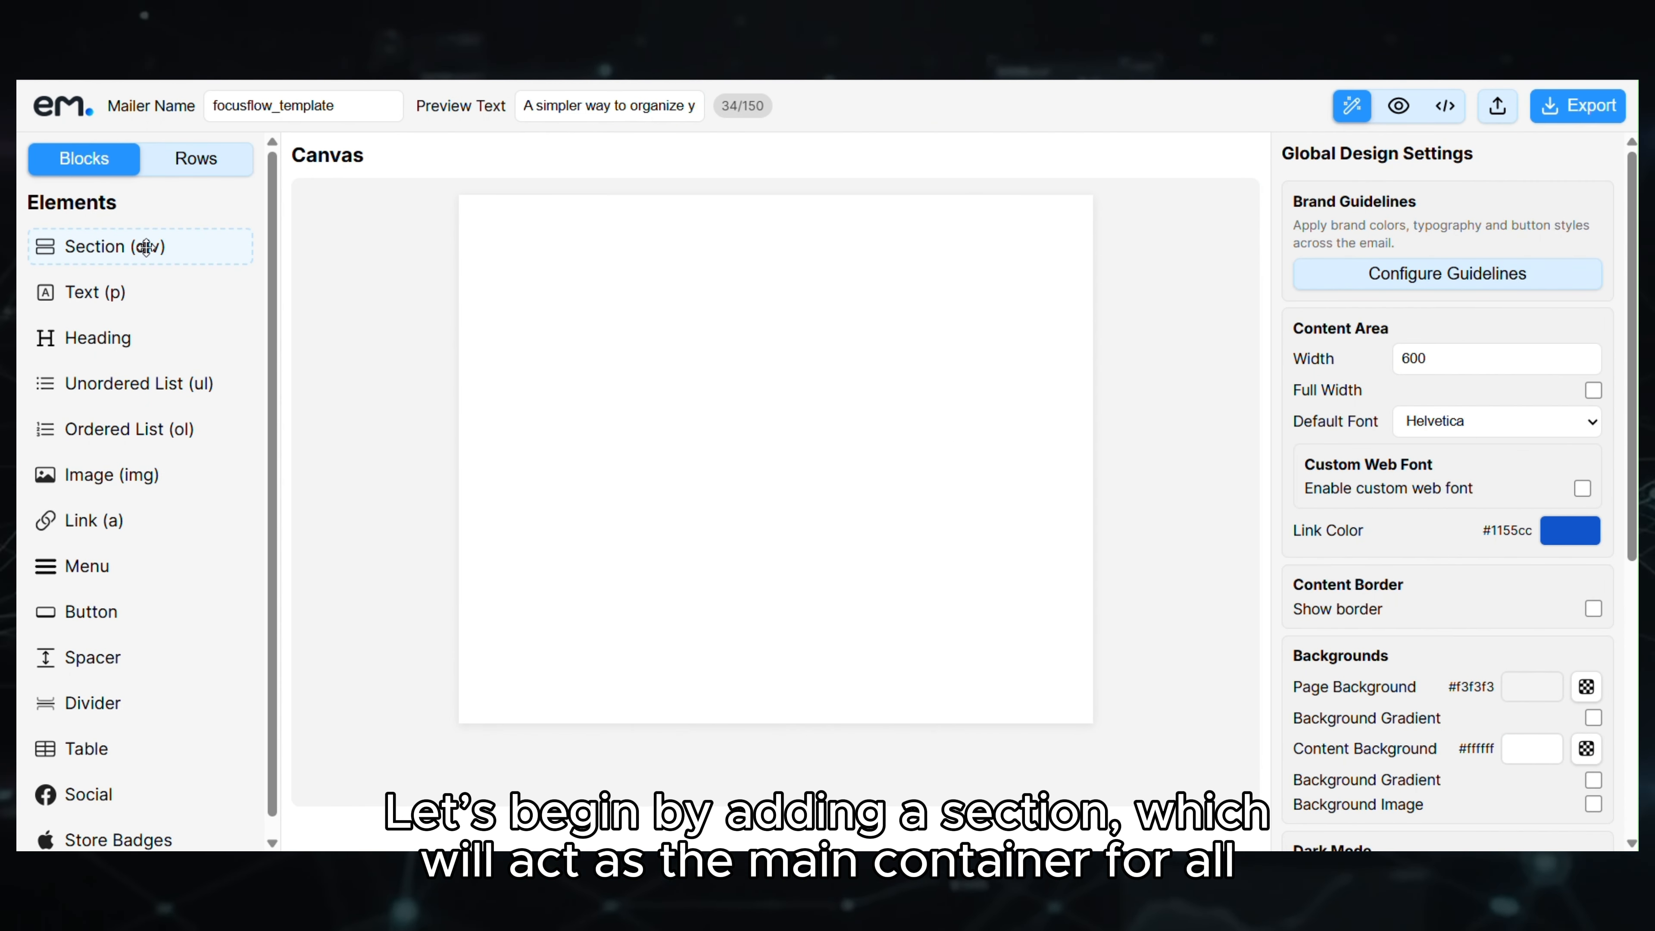
- Add a Section (div) to the canvas with column padding 15
drag(151, 244, 632, 267)
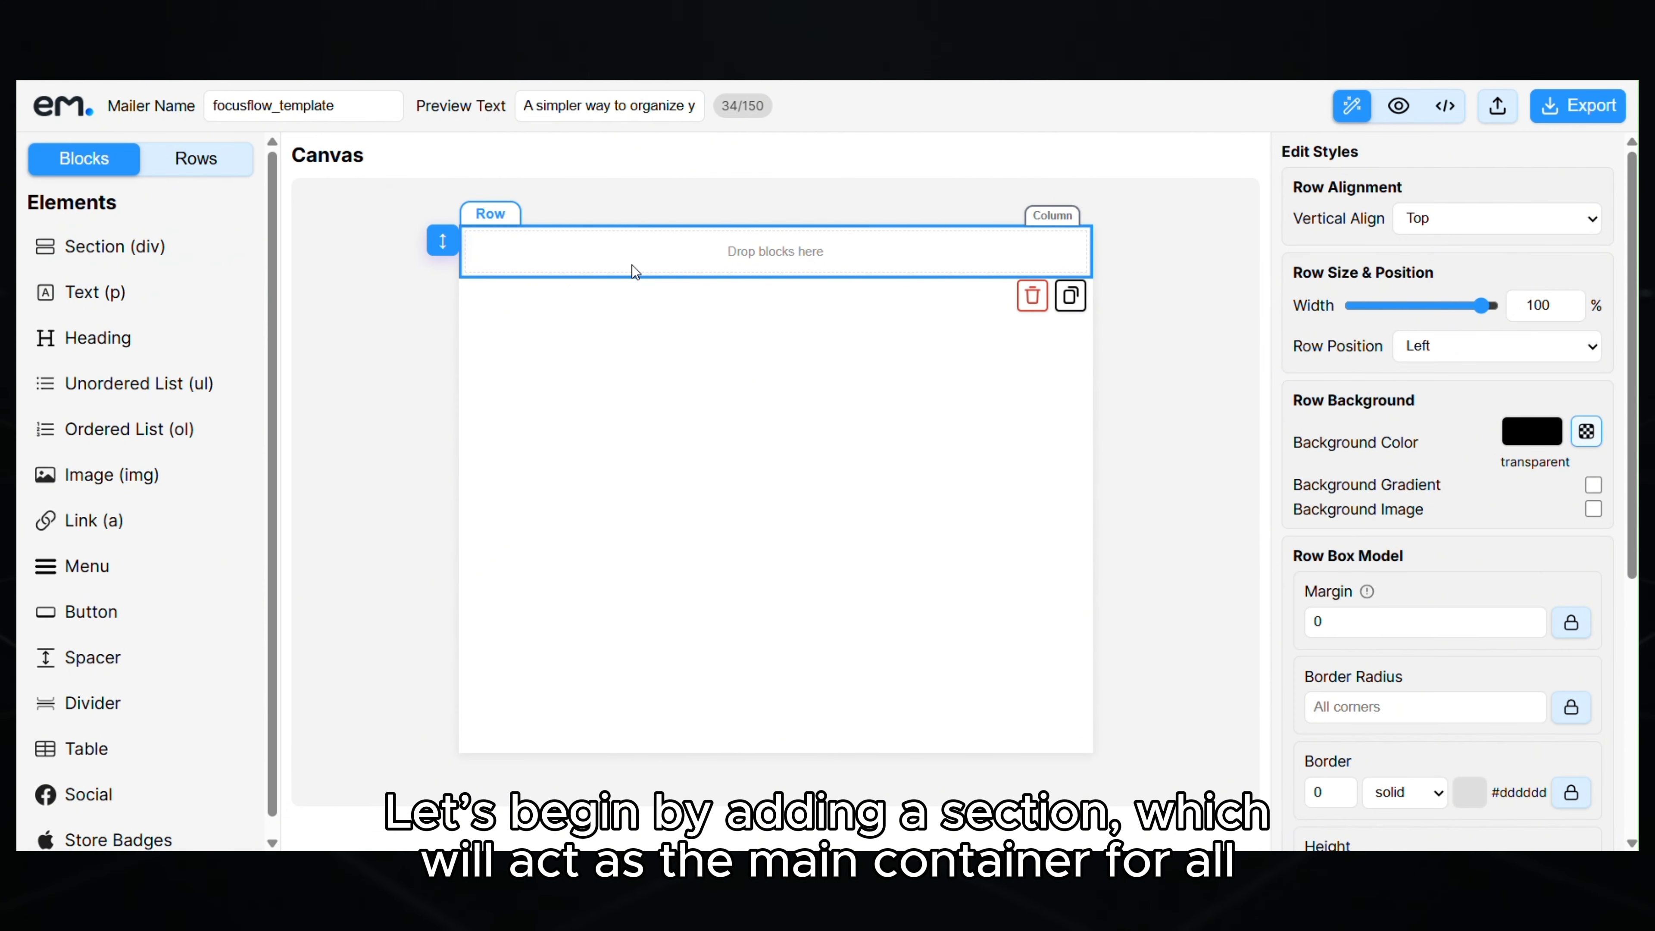
click(1049, 220)
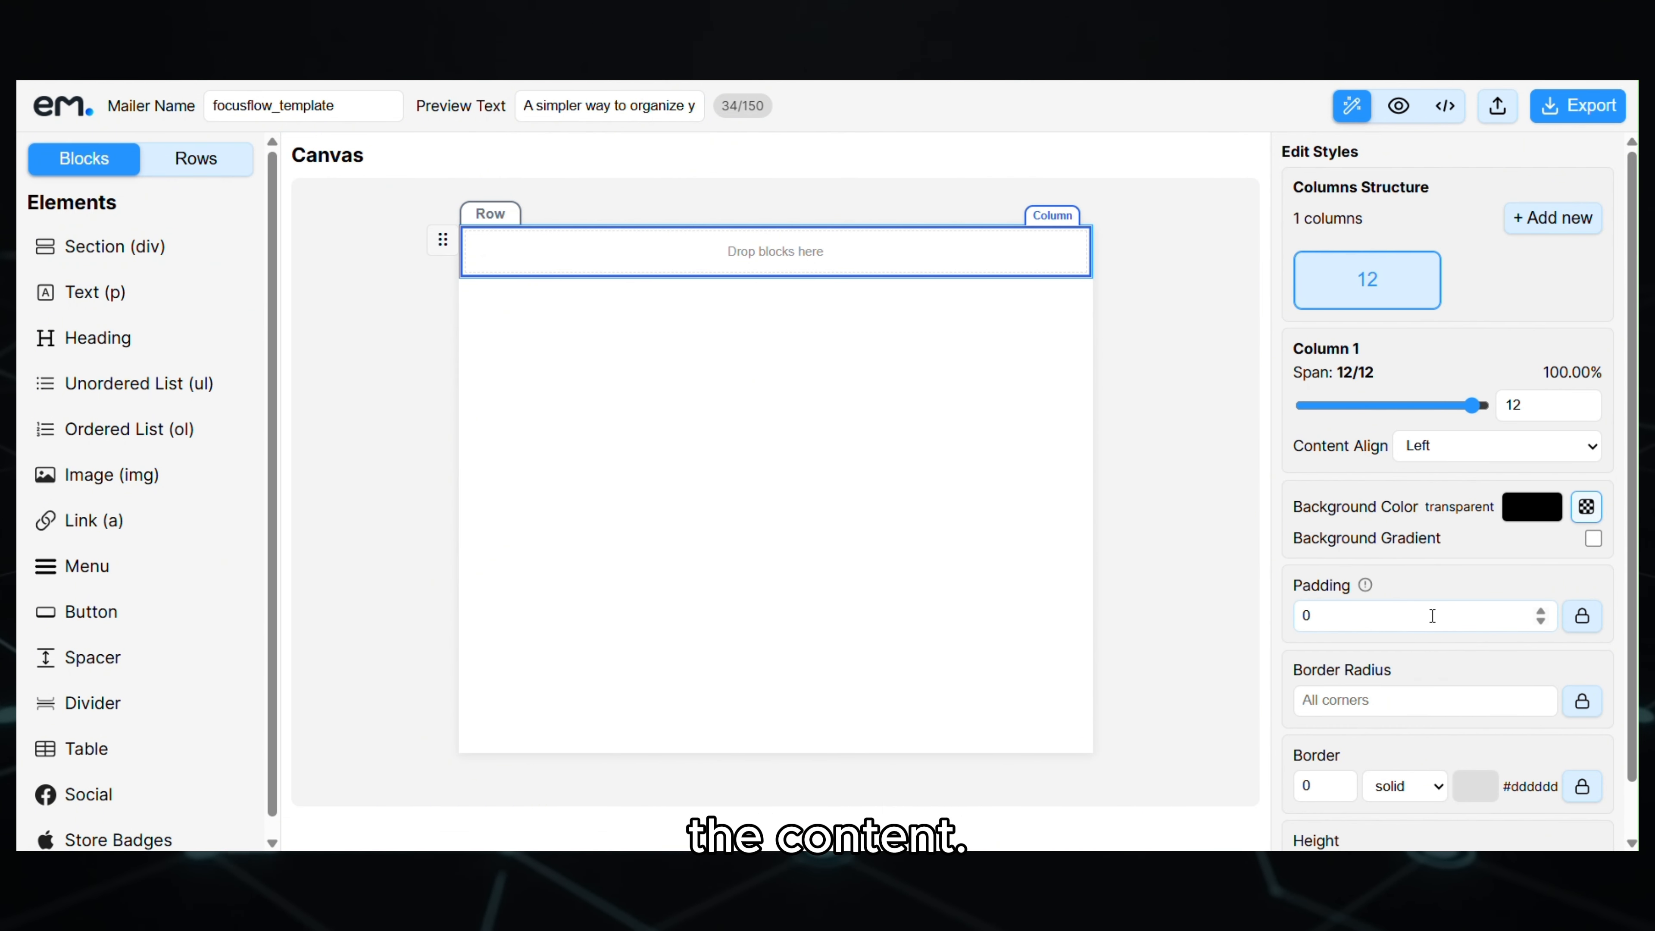
text(15)
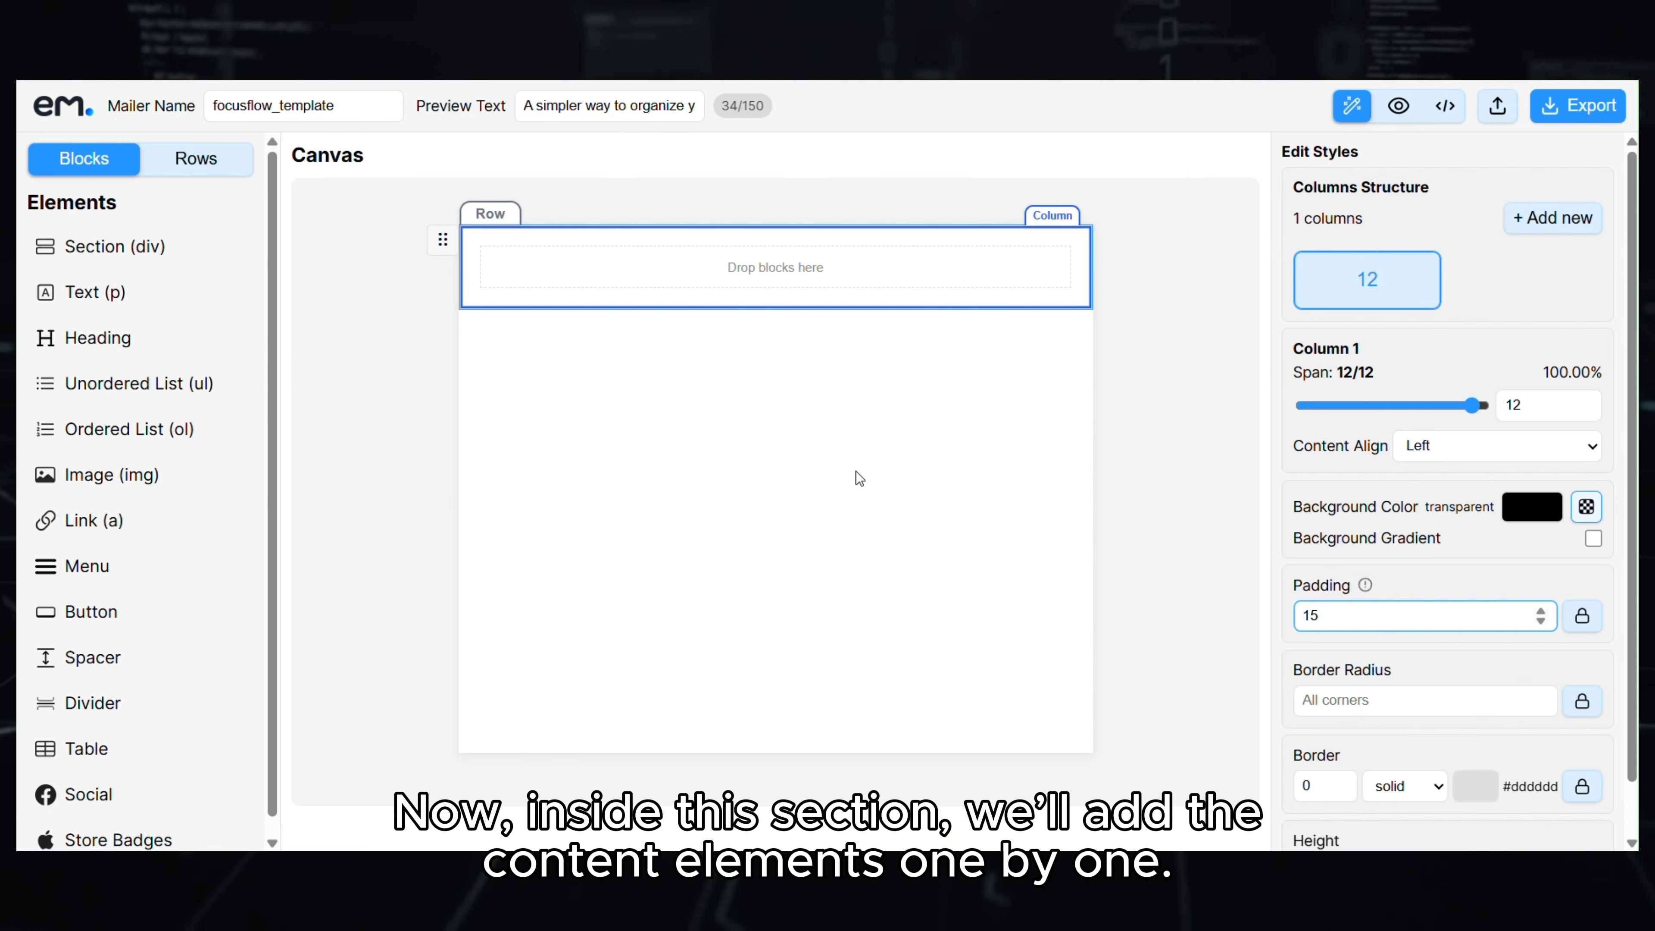
click(760, 360)
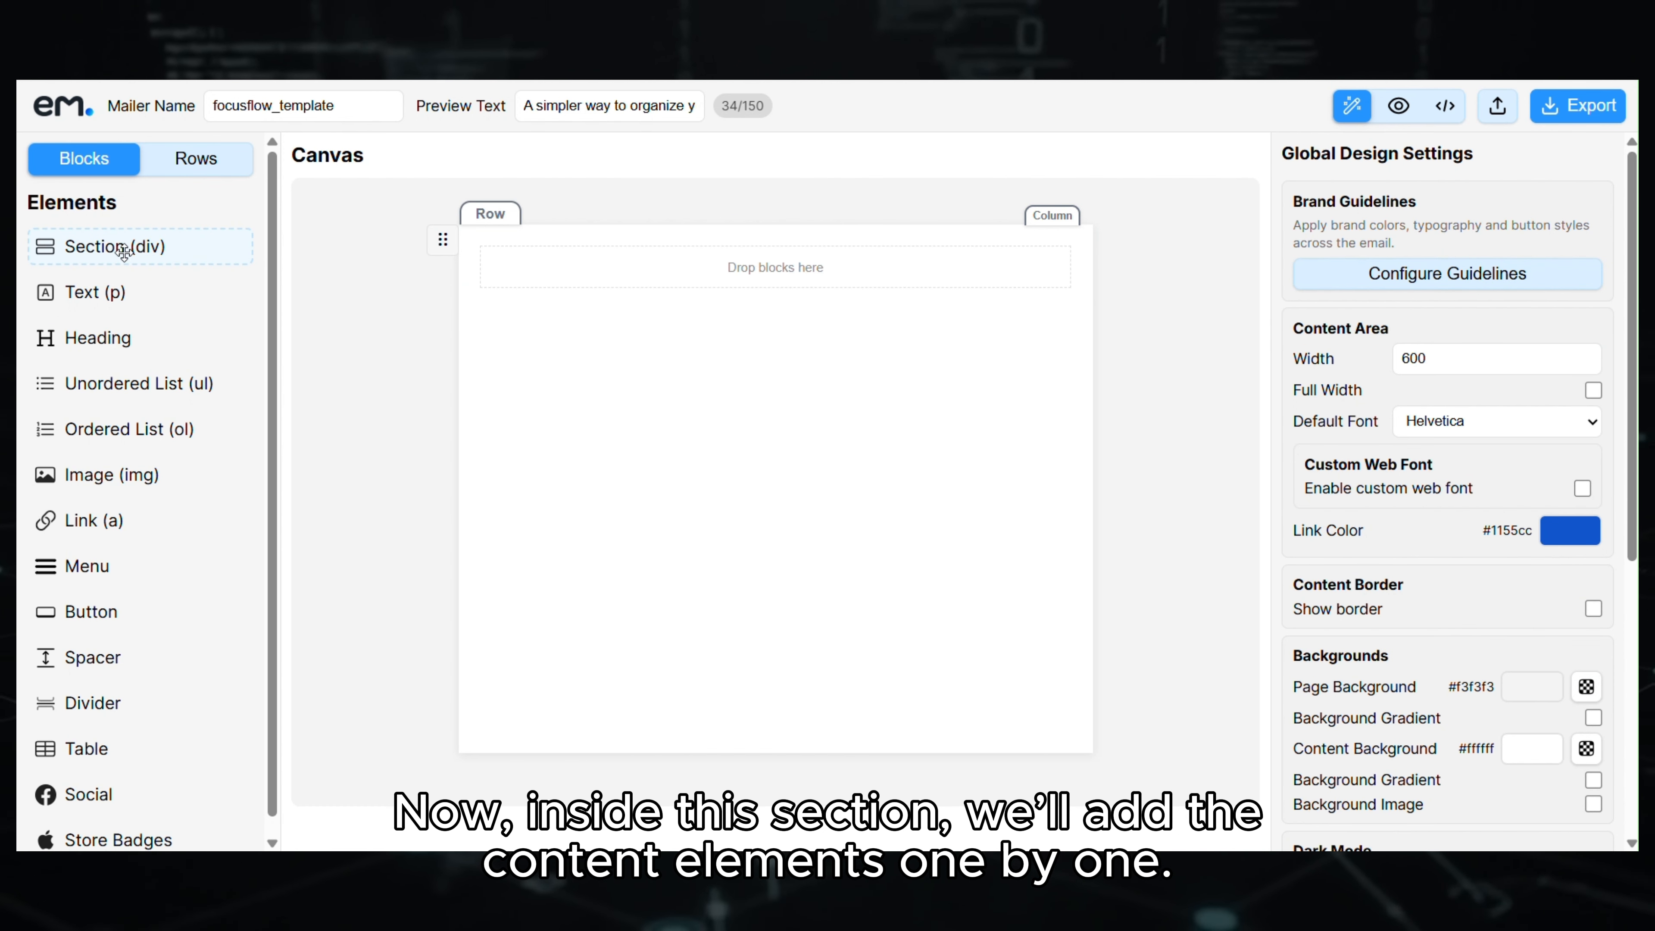
- Add a 'Meet FocusFlow' heading inside the section at level H1
drag(109, 340, 638, 284)
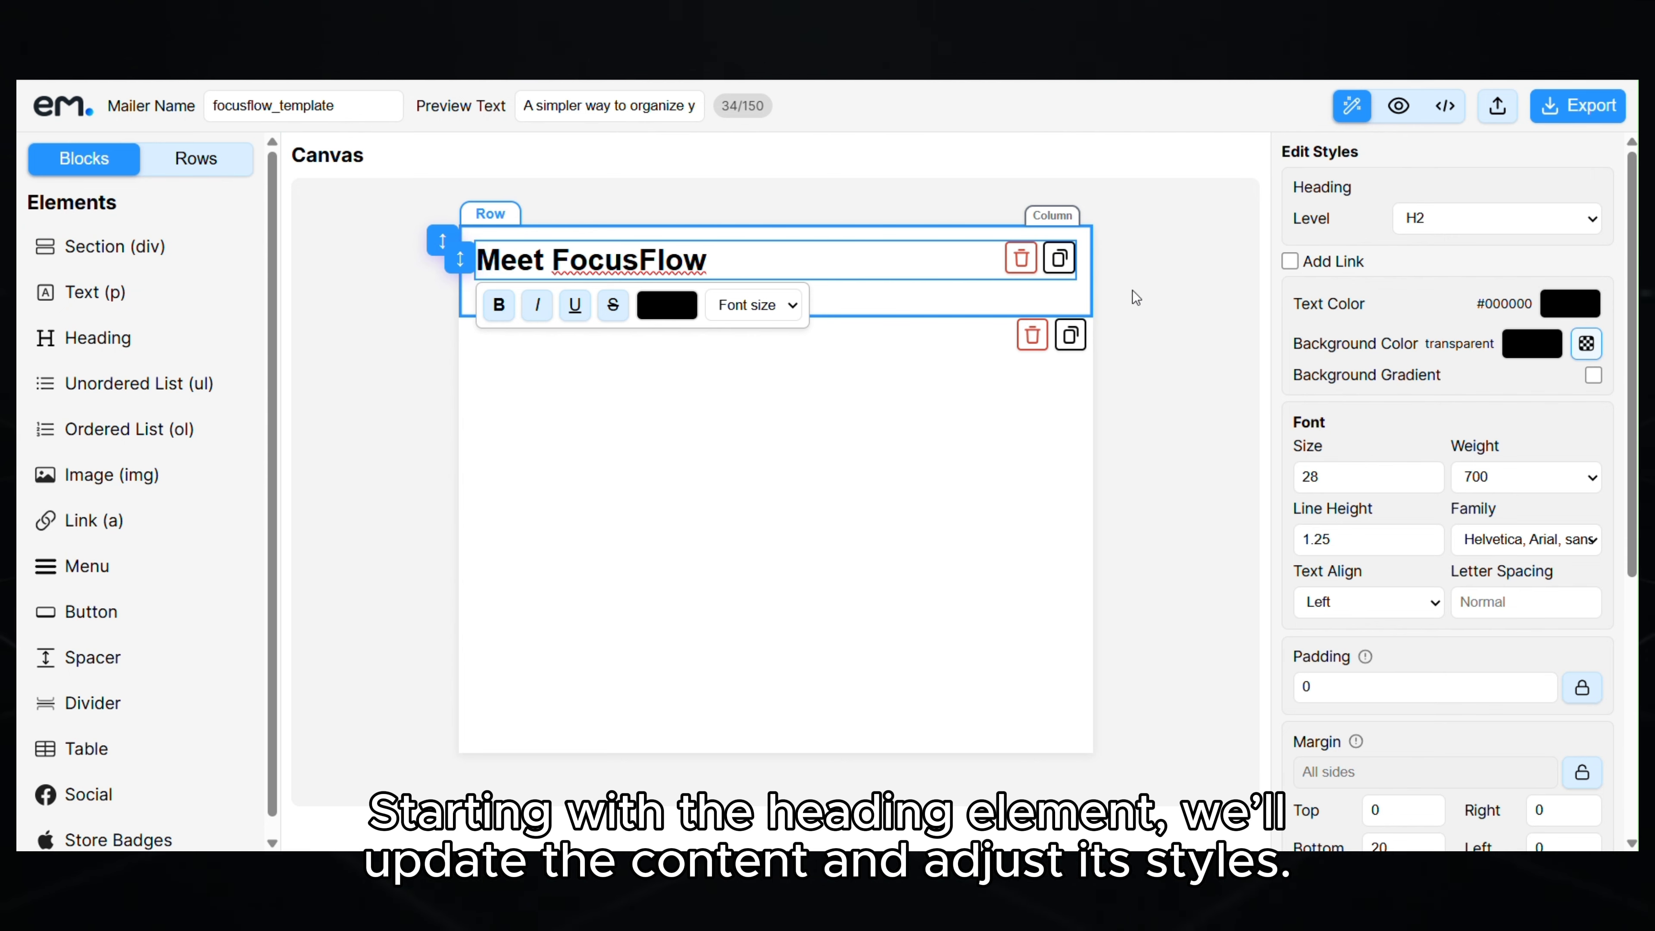
click(1466, 232)
click(1450, 247)
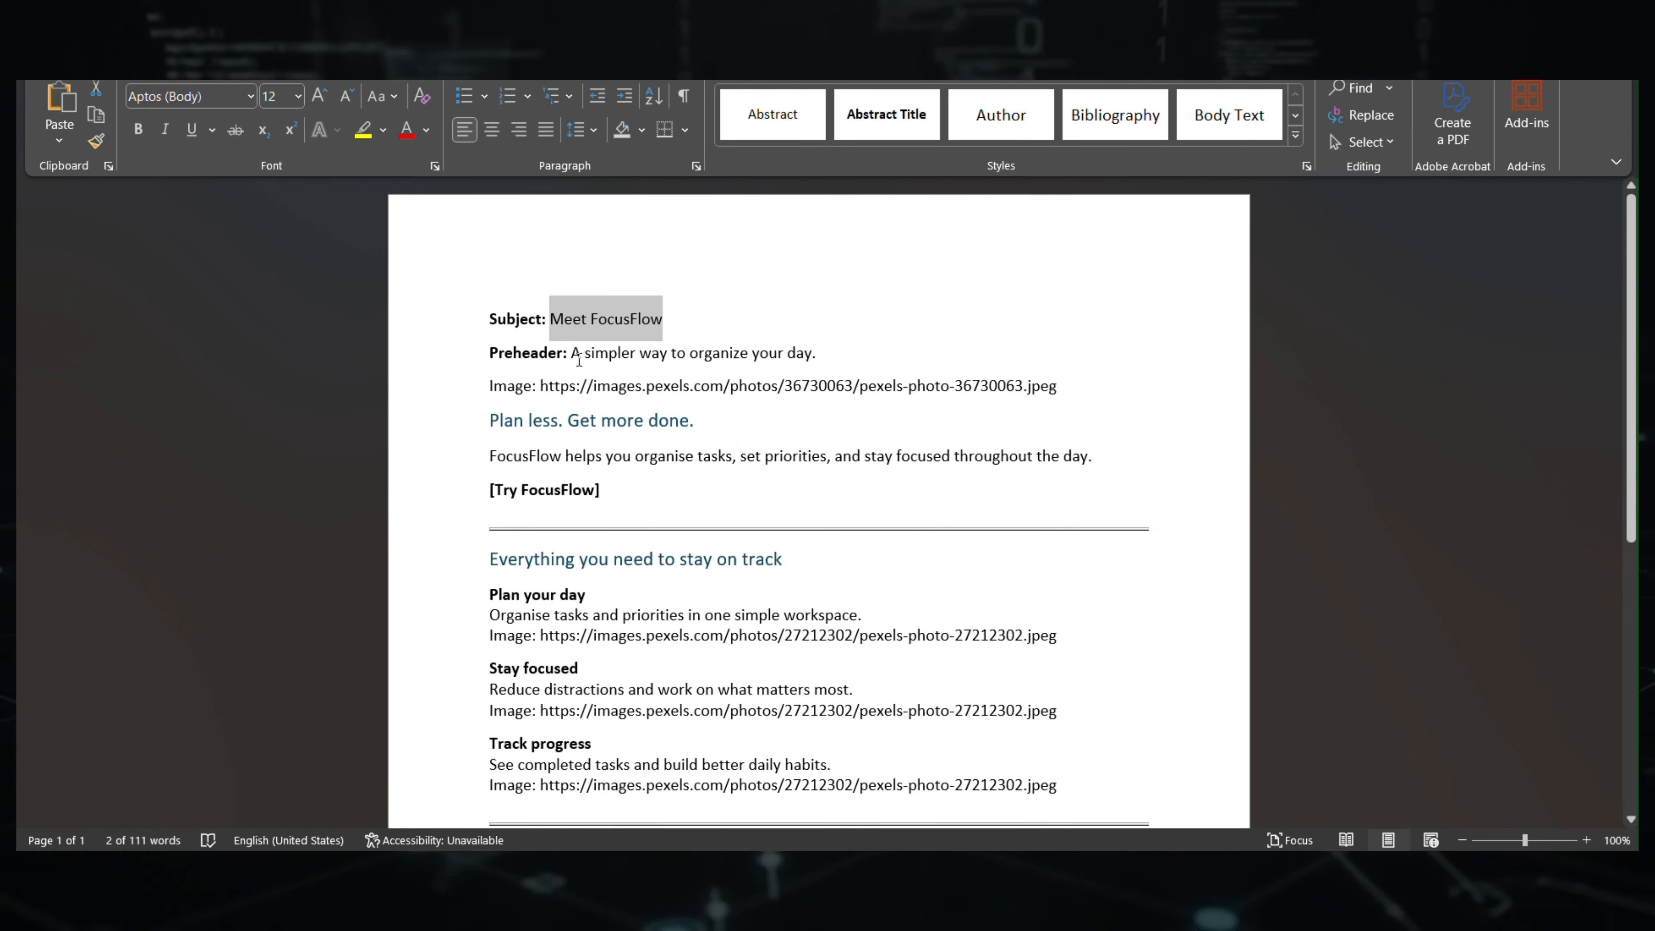
- Add a paragraph below the heading holding the preheader text
drag(571, 353, 815, 353)
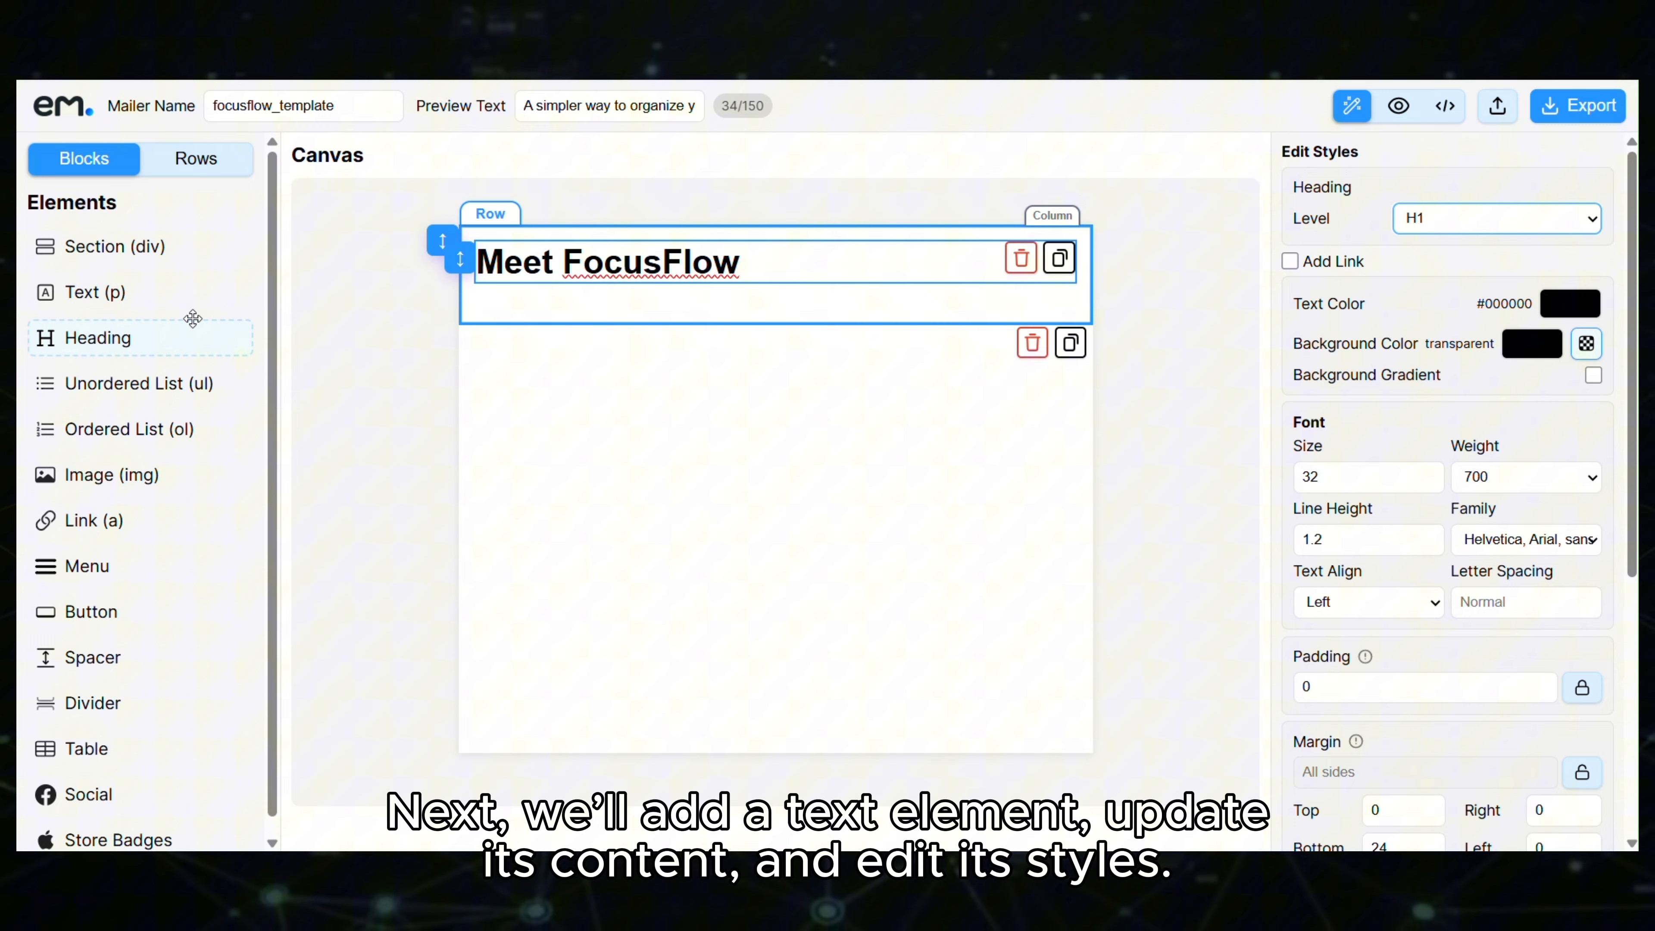
drag(169, 294, 713, 321)
triple_click(614, 324)
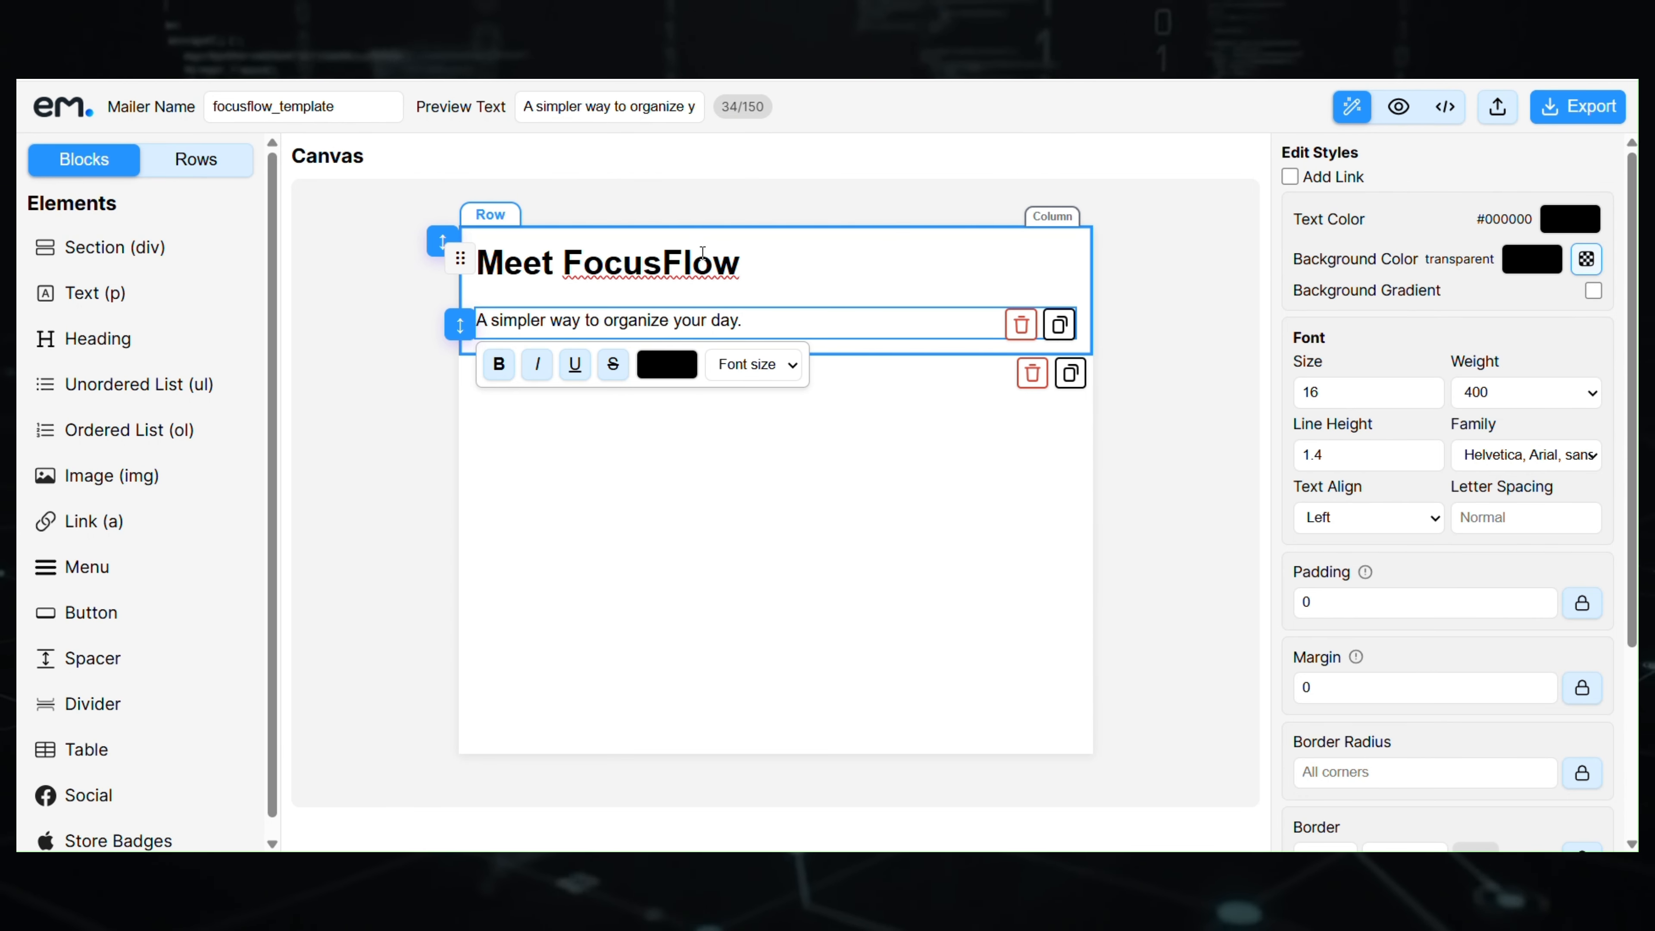
- Centre-align both the heading and the paragraph text
click(777, 266)
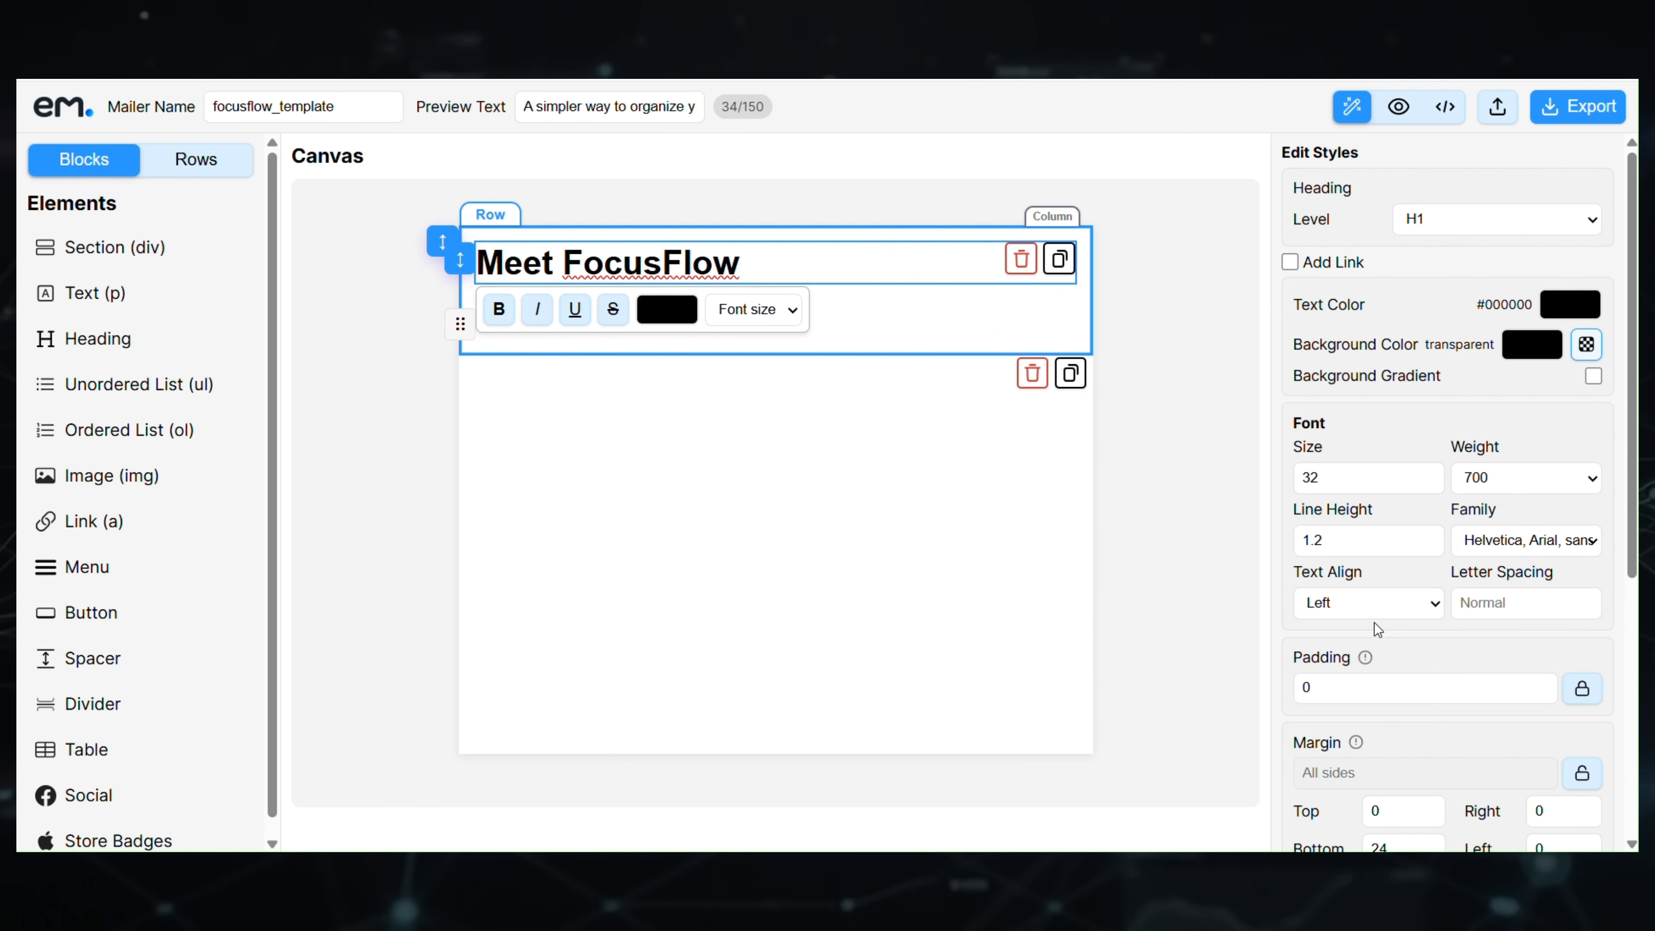
click(1372, 606)
click(1355, 655)
click(778, 319)
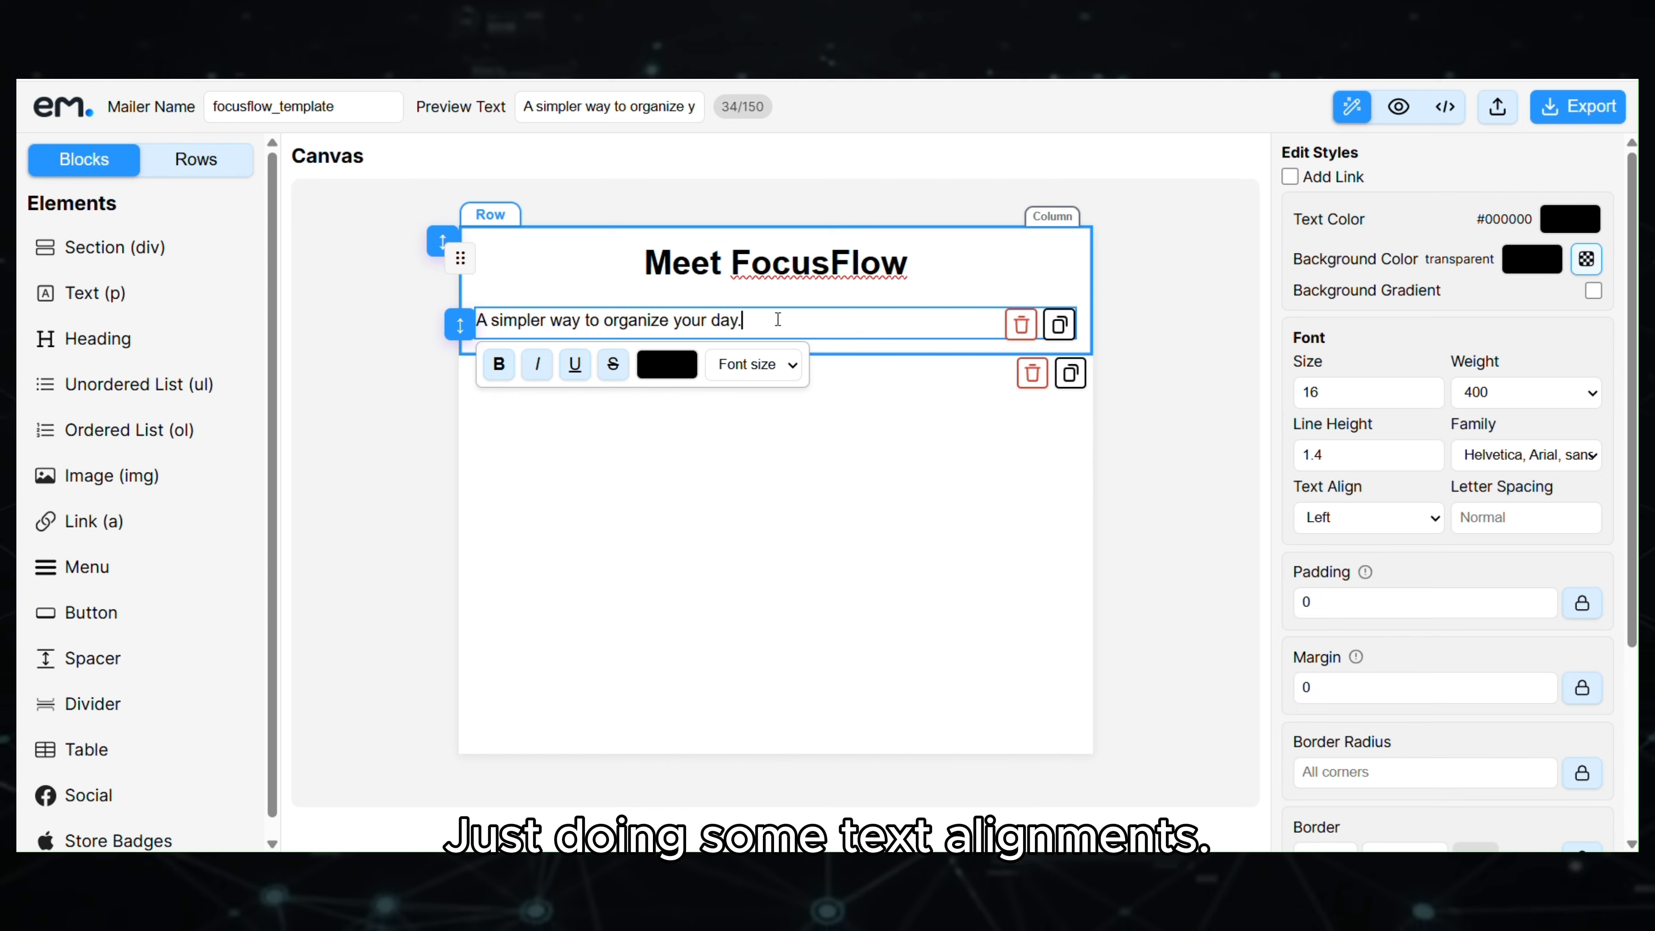
click(1383, 517)
click(1345, 575)
- Give the paragraph a 25 bottom margin and size 20 font; select the hero image URL in Word
click(916, 269)
click(921, 321)
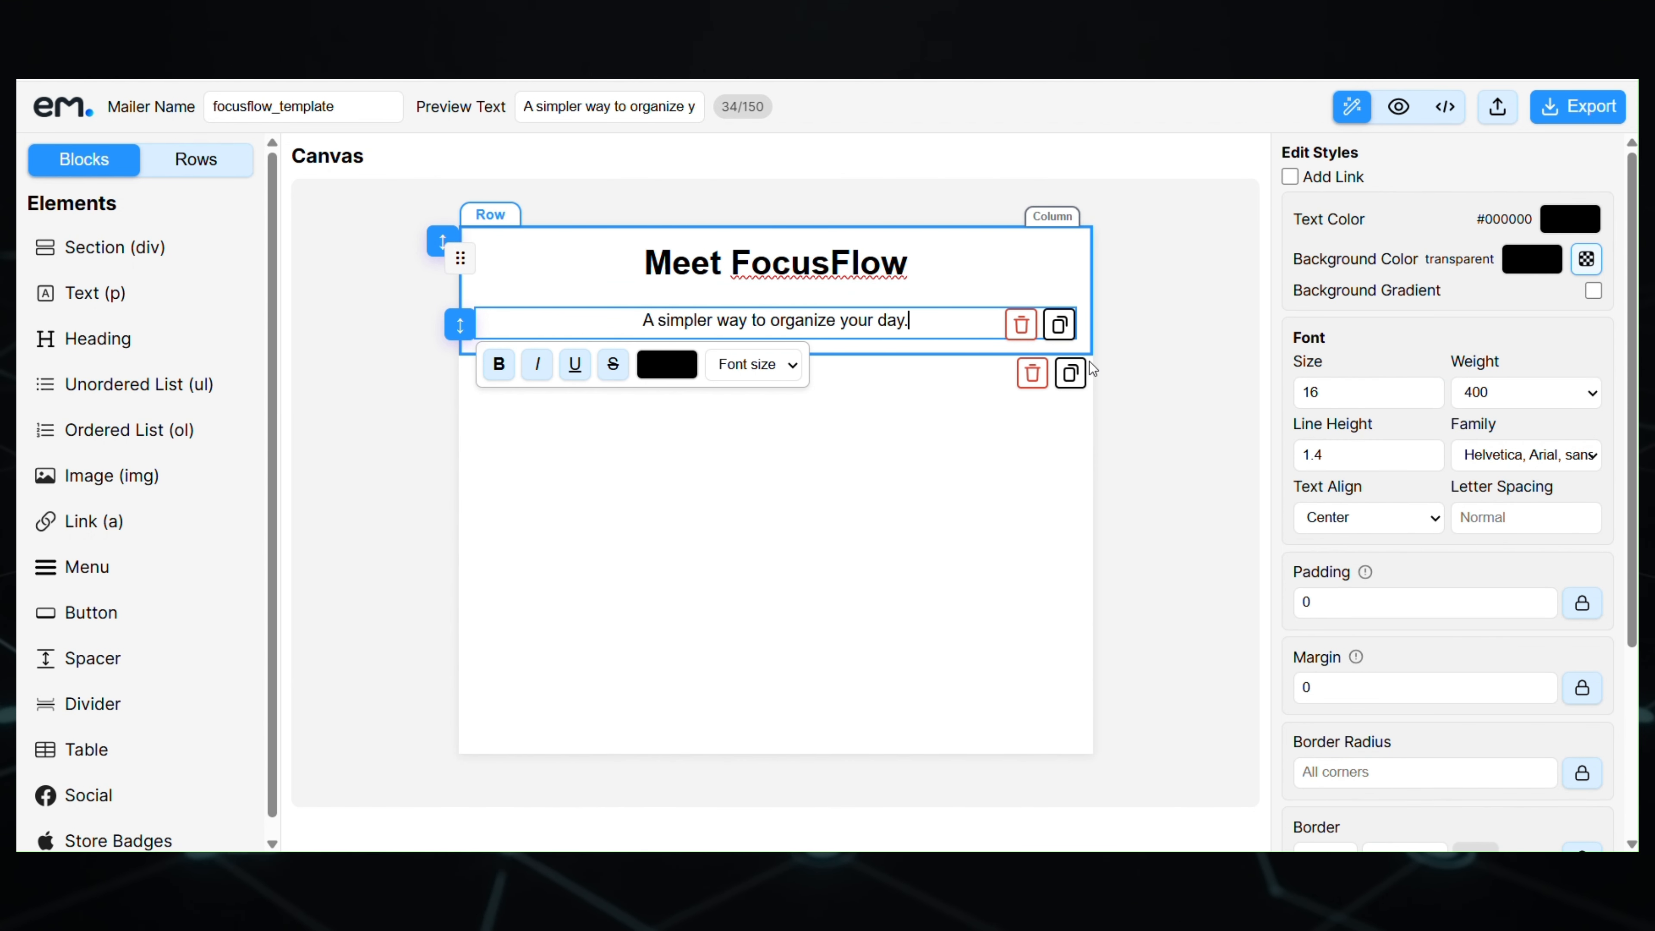
scroll(1415, 632, down, 2)
click(1582, 582)
double_click(1394, 658)
text(2)
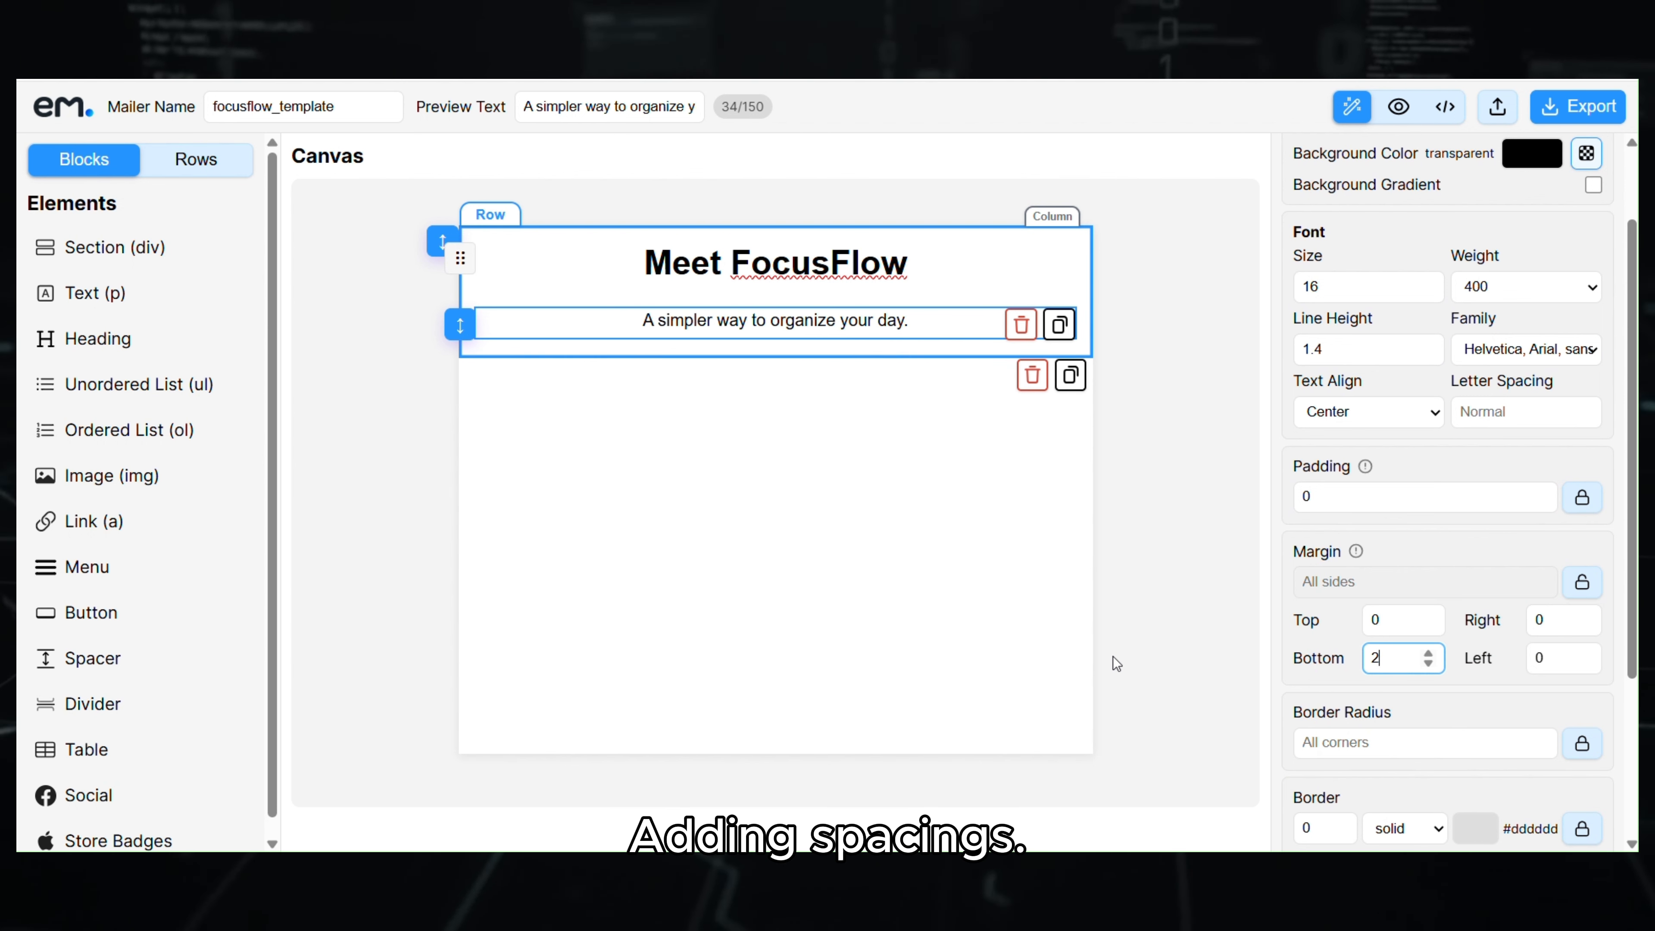
text(5)
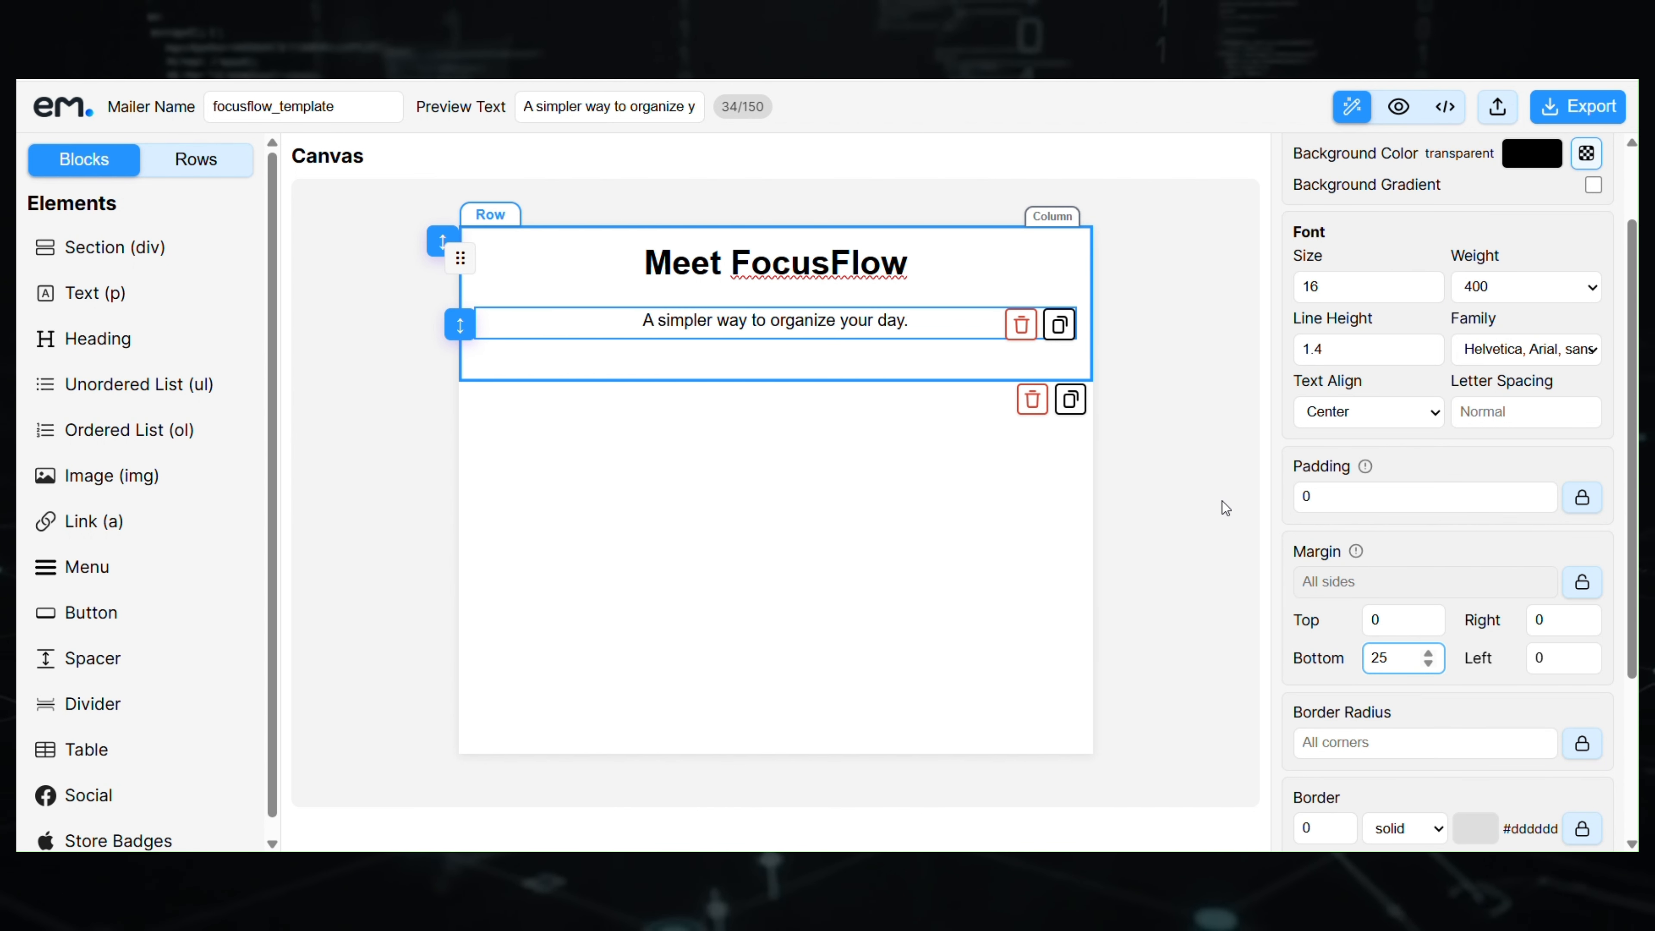
click(939, 319)
click(1398, 284)
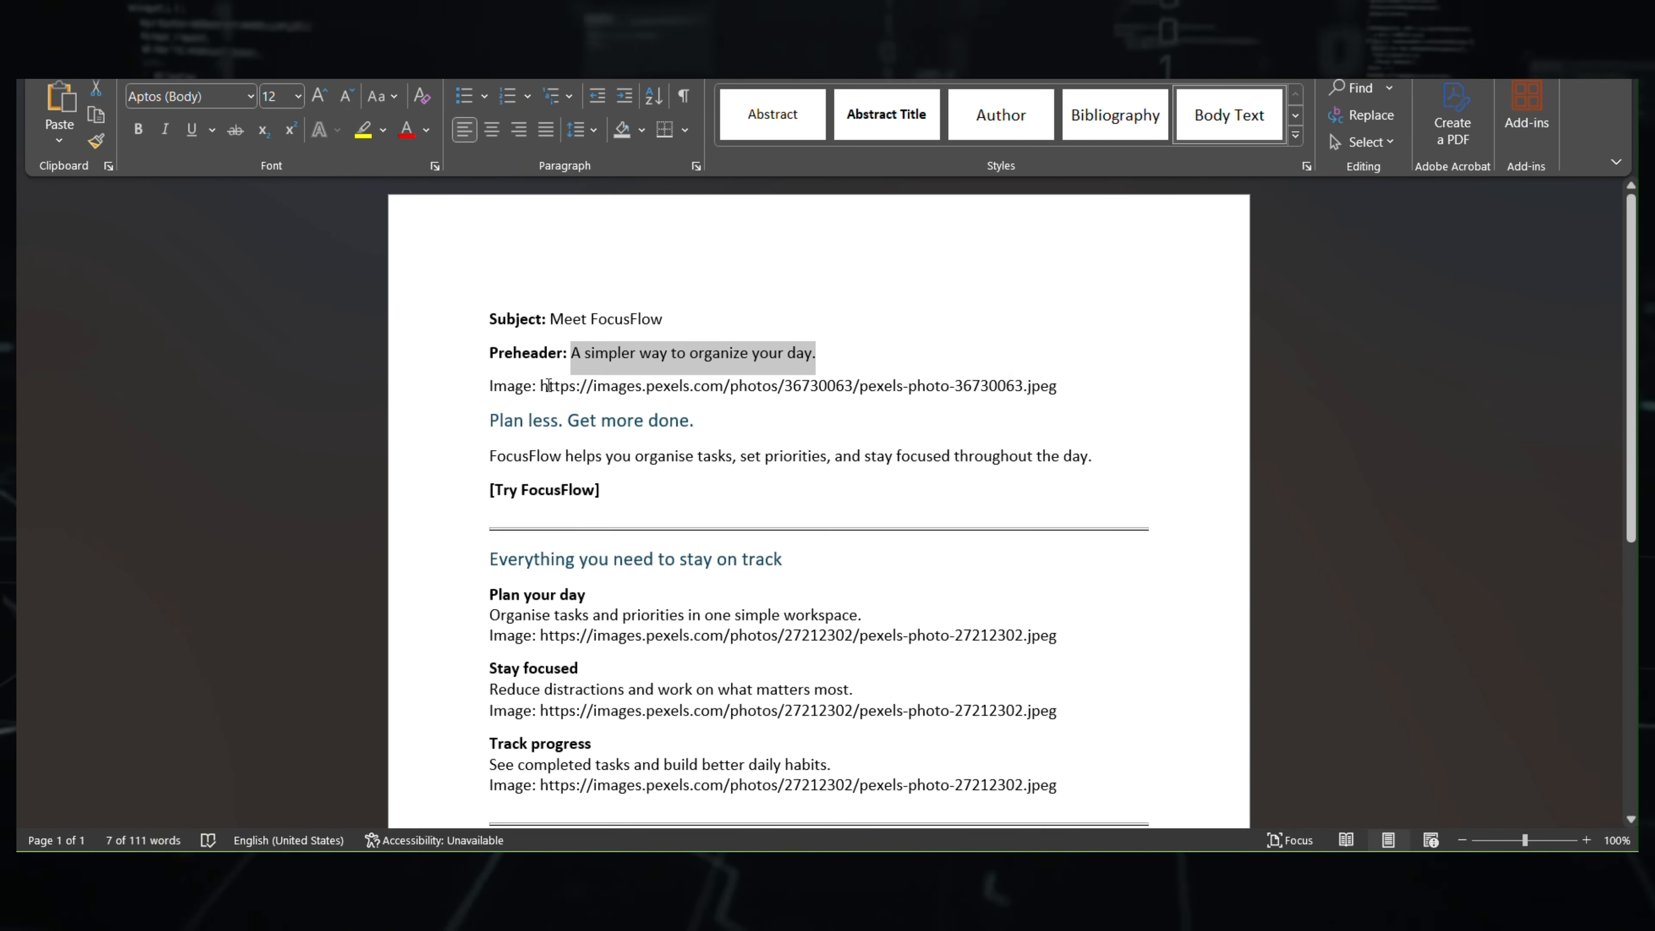
drag(541, 387, 1043, 385)
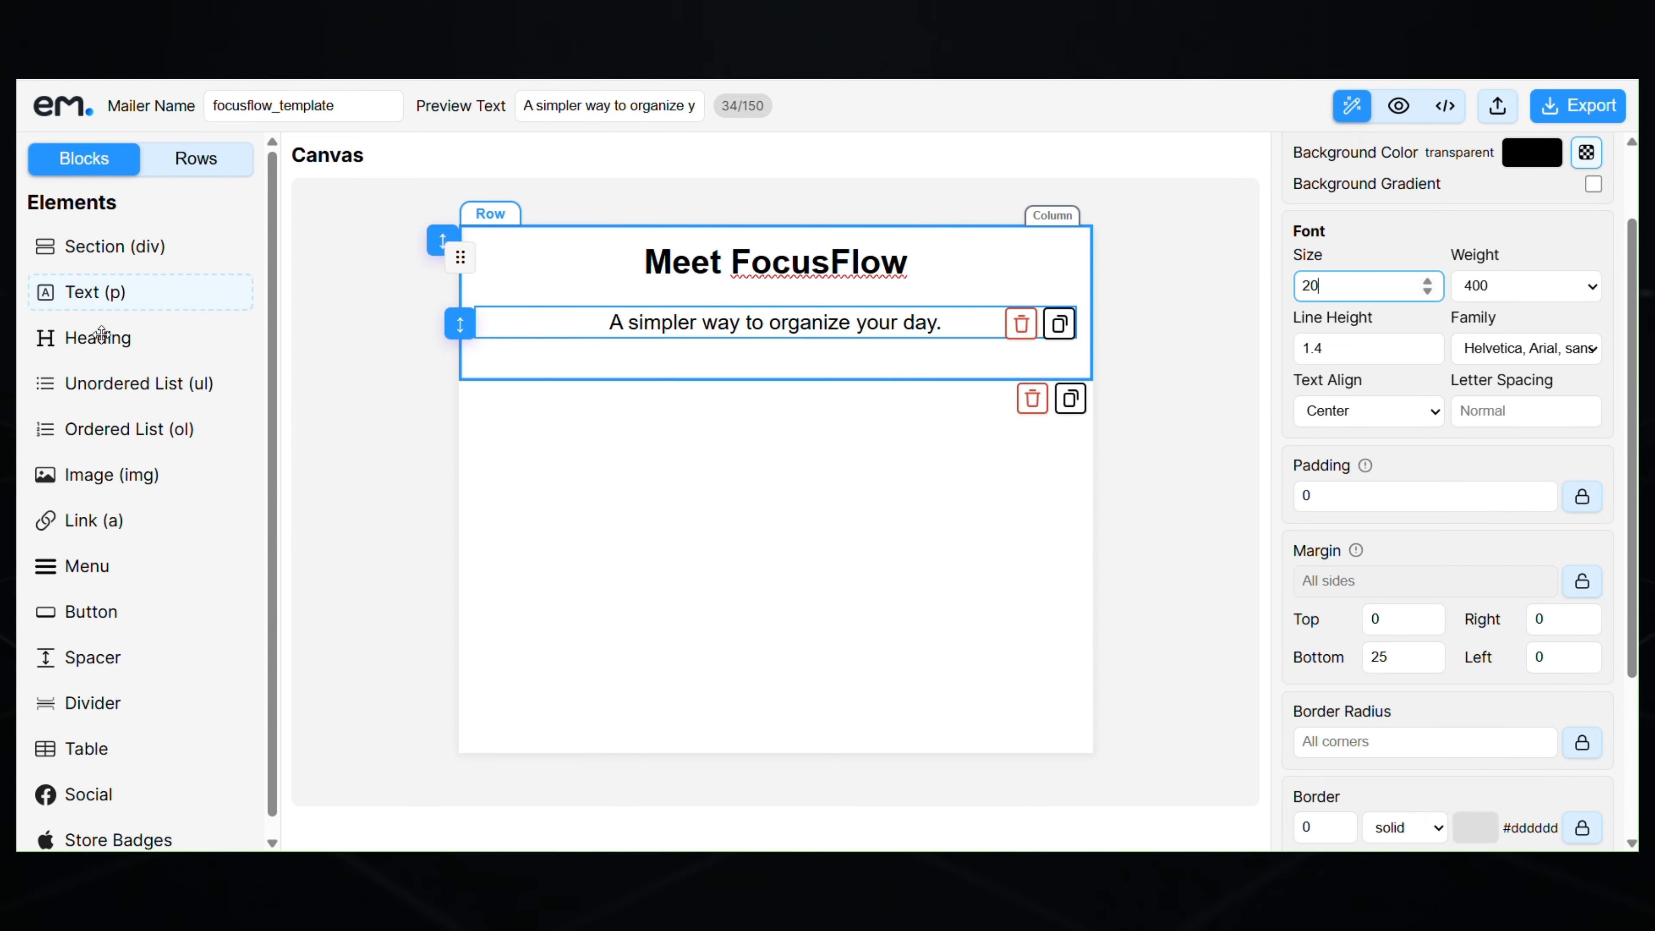
- Add an image below the paragraph using the pasted Pexels banner URL
drag(101, 474, 693, 363)
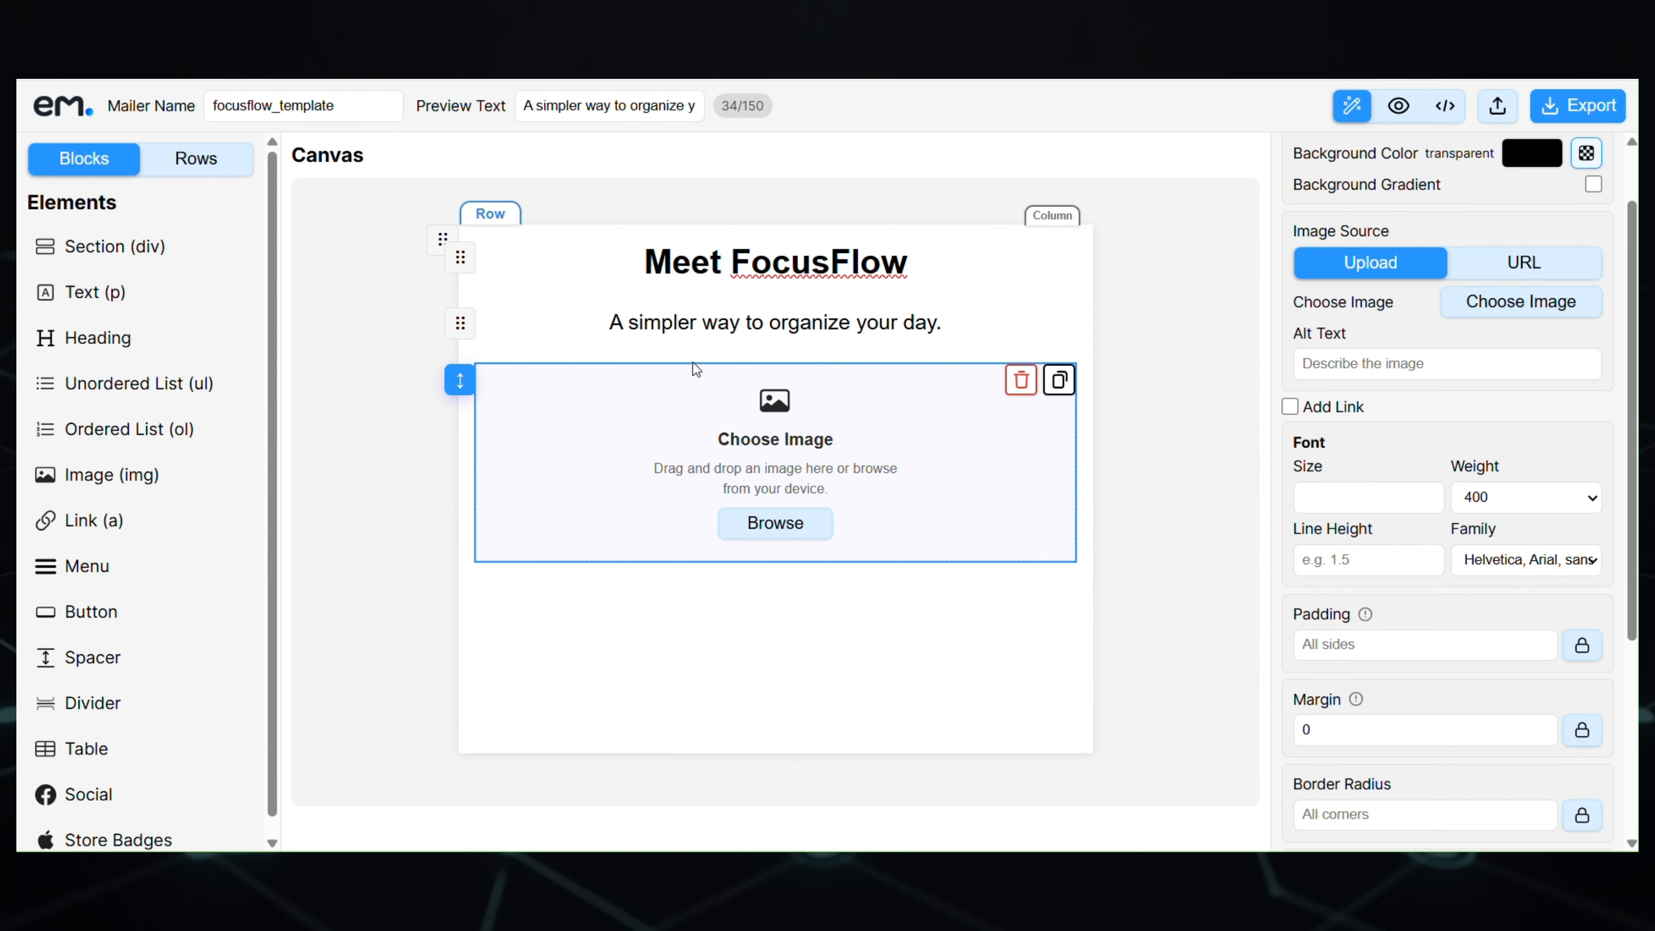
click(1523, 267)
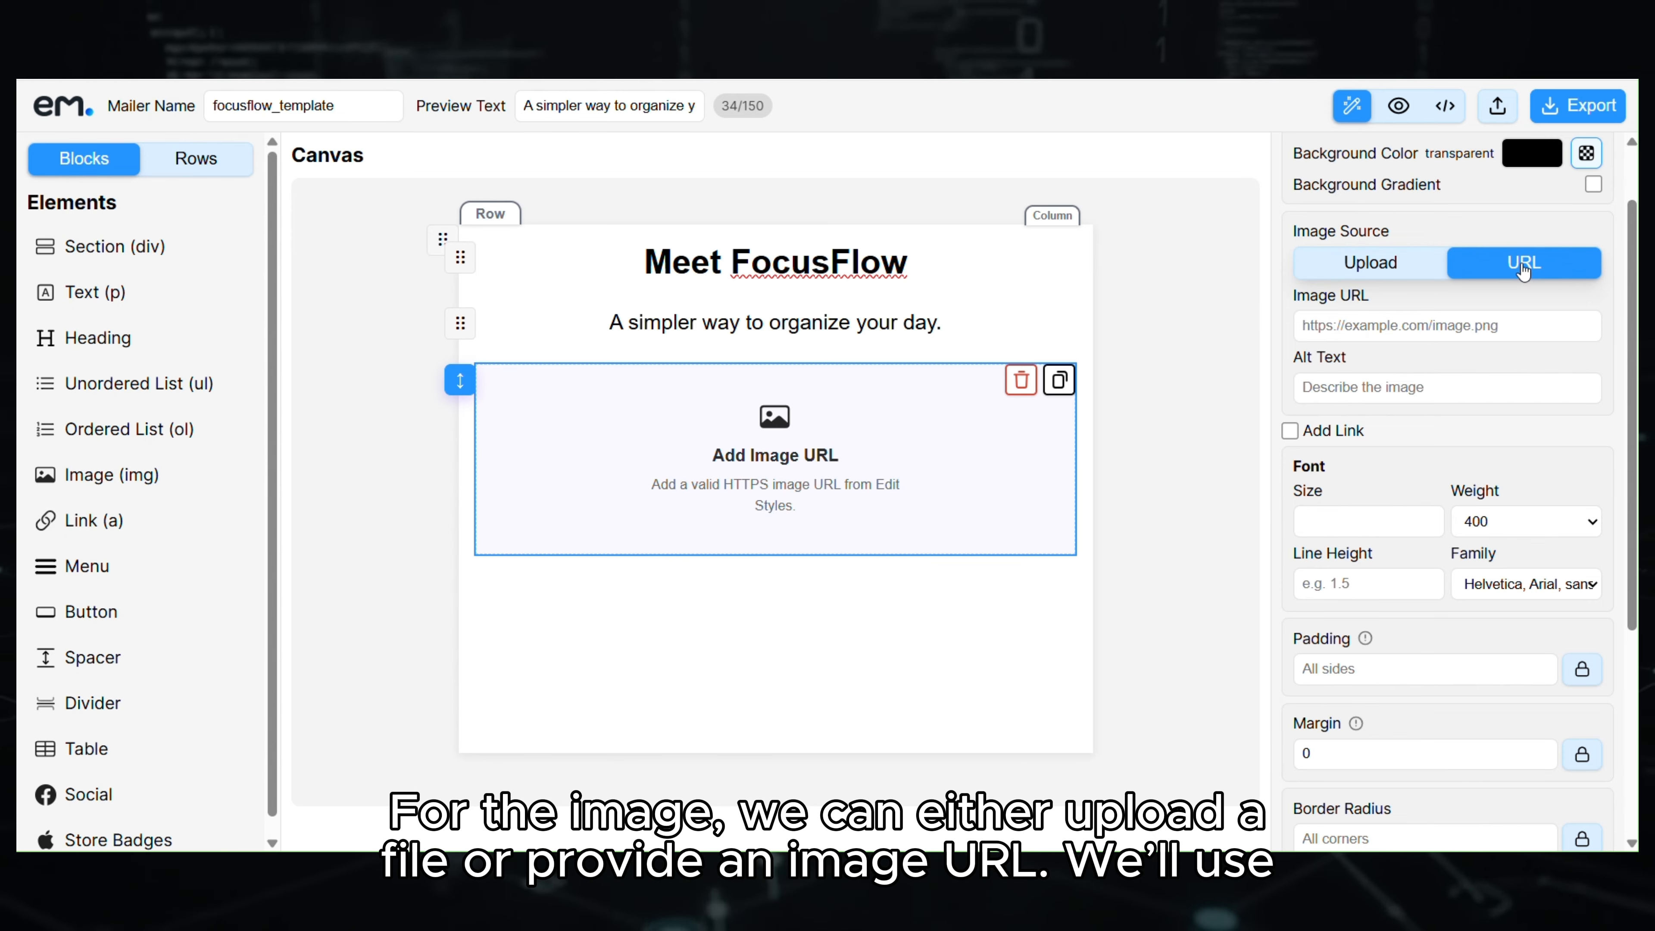
click(1483, 326)
key(ctrl+v)
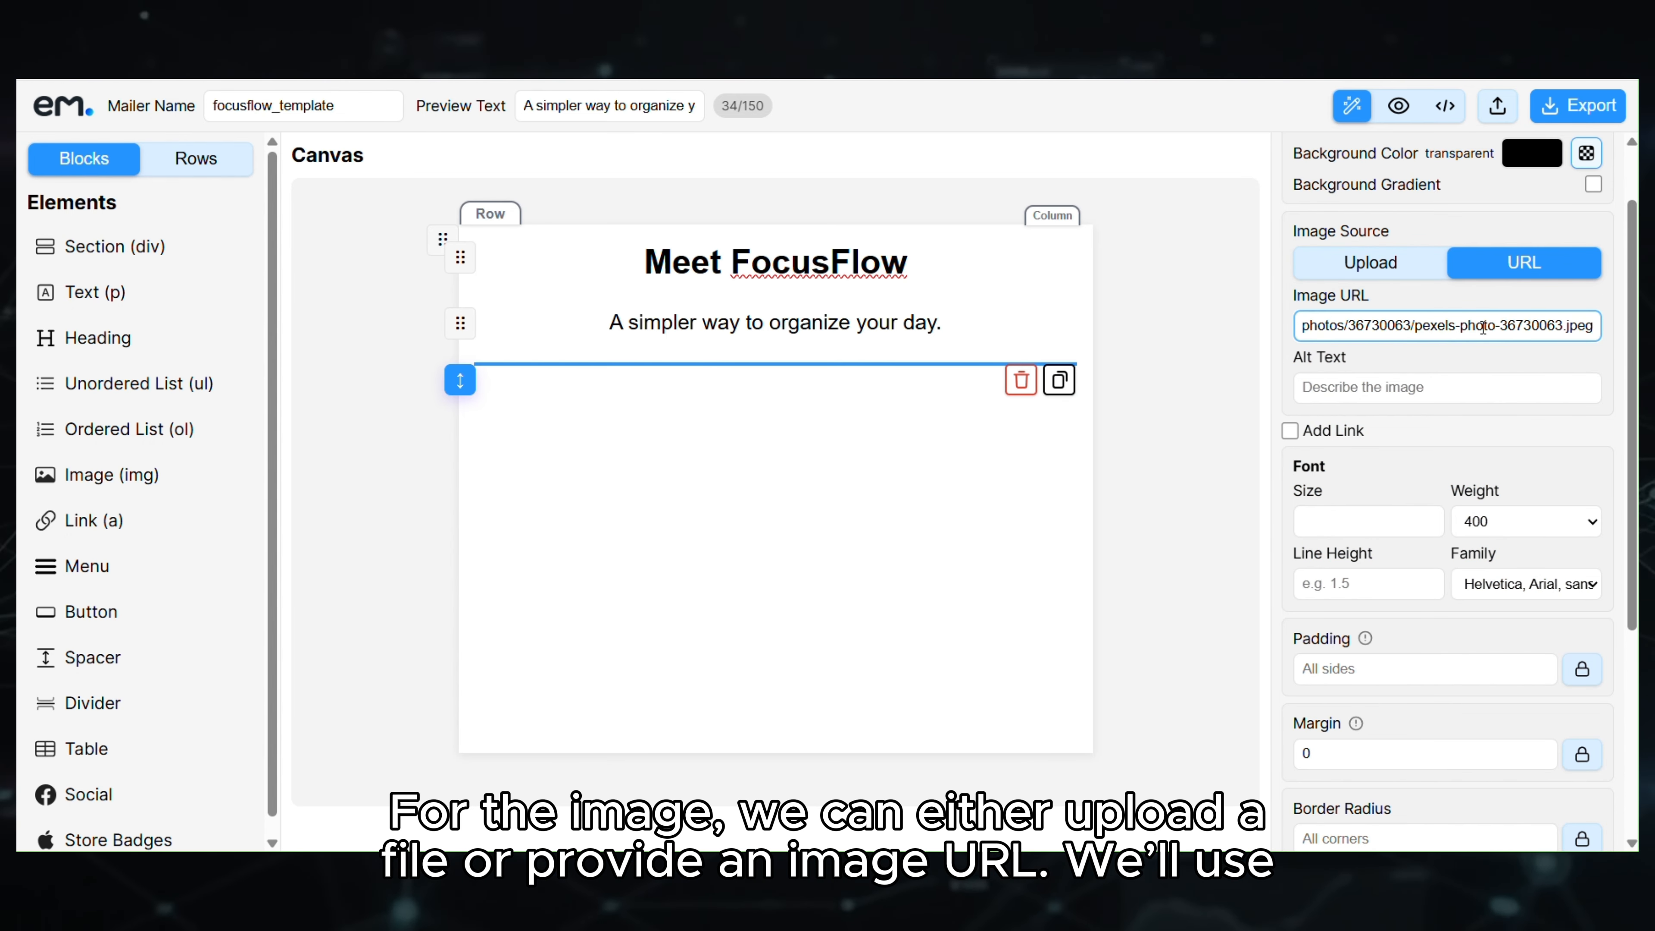
- Set the image alt text to banner-image and its border radius to 8
click(1418, 389)
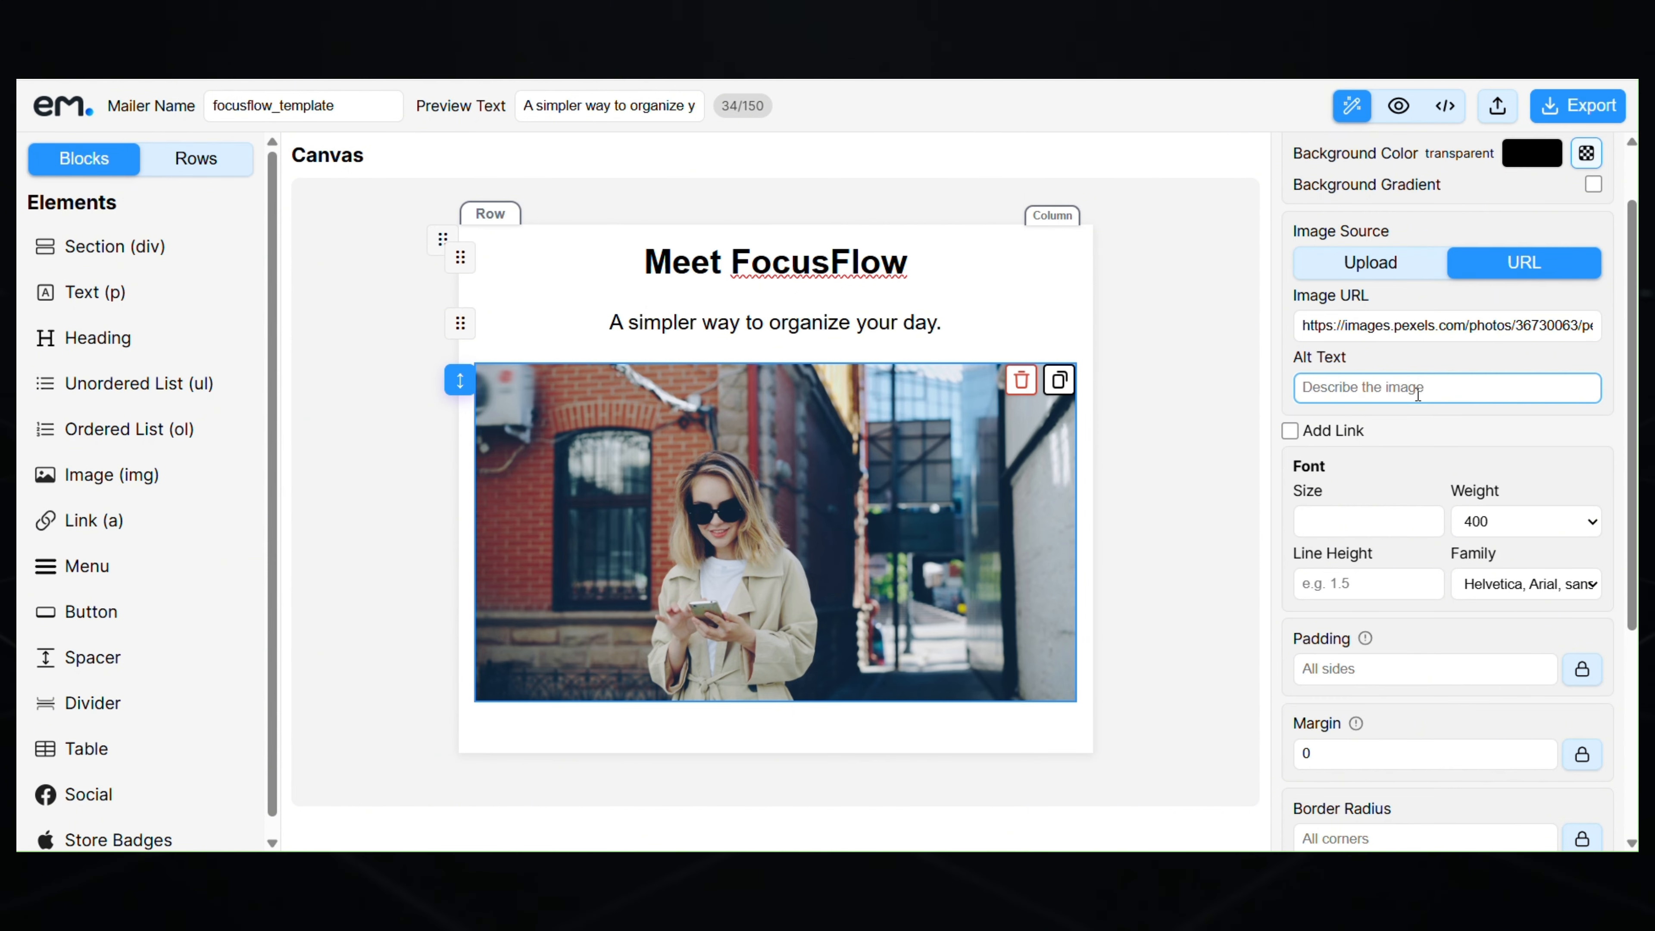
text(banner)
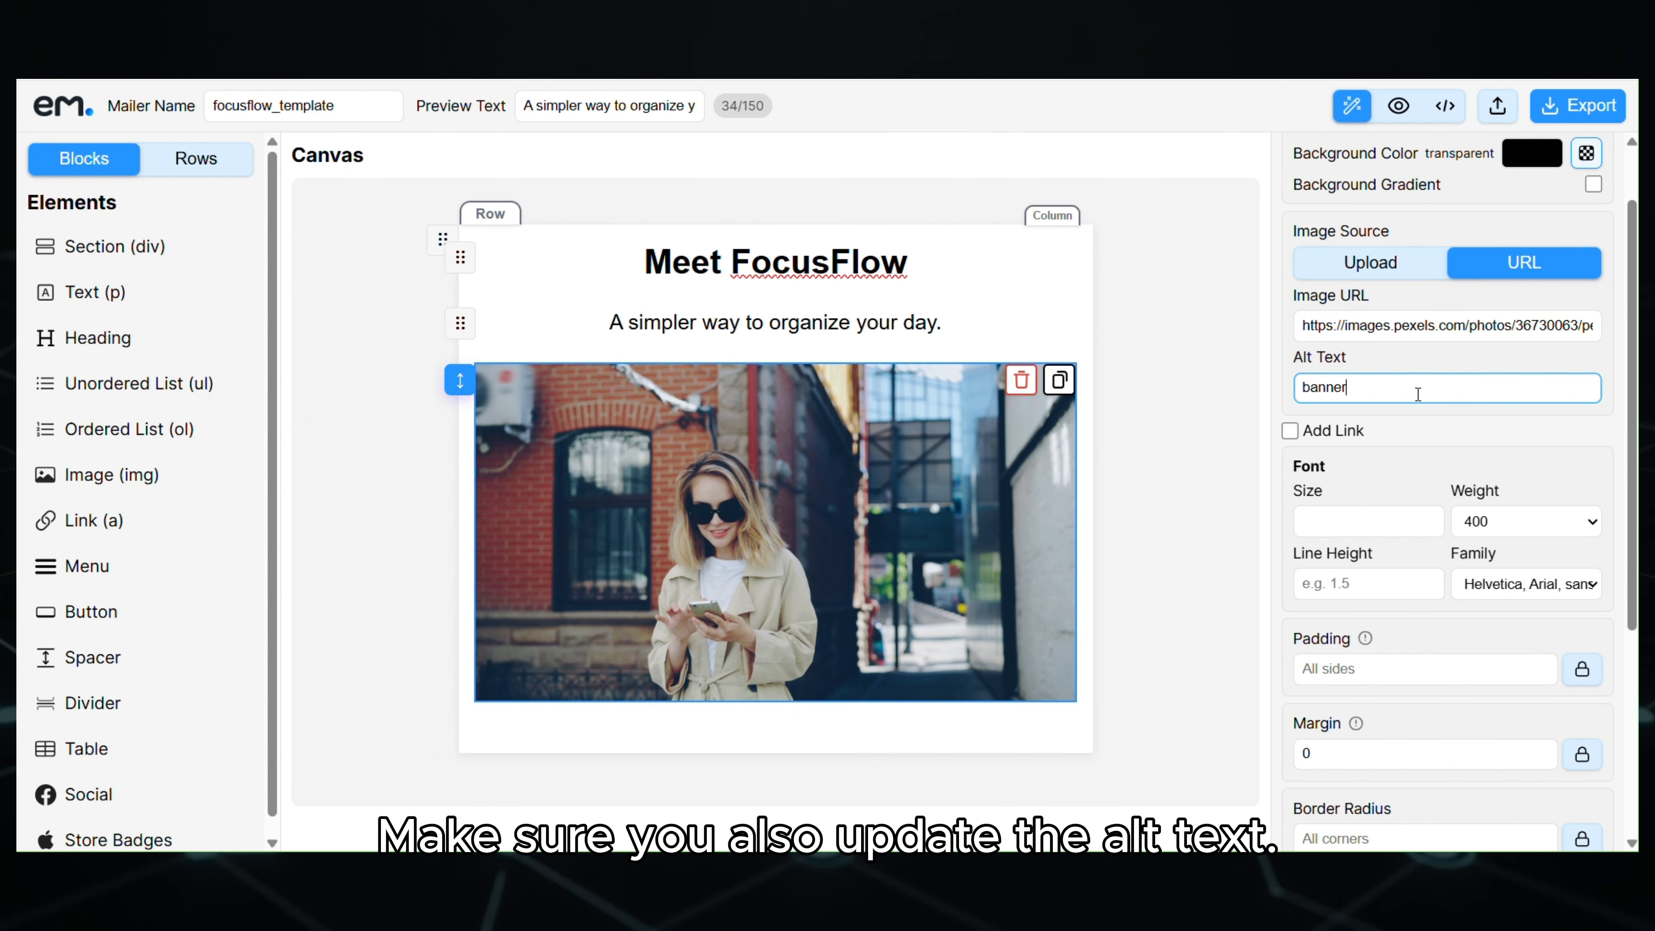
text(-image)
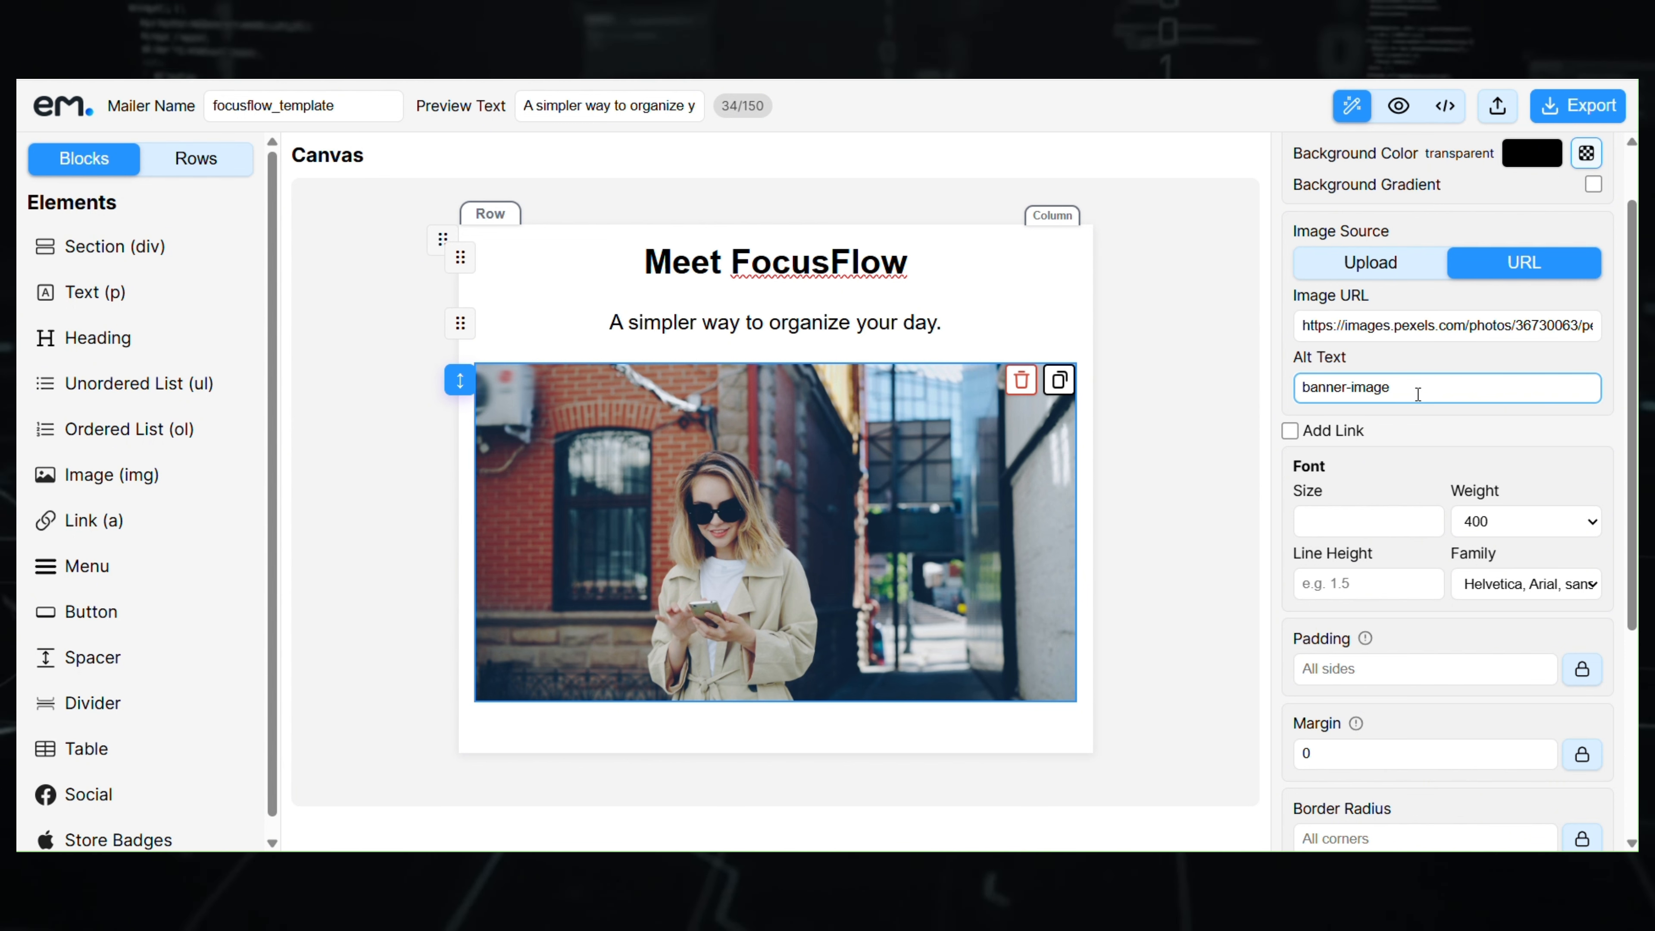
scroll(1423, 503, down, 2)
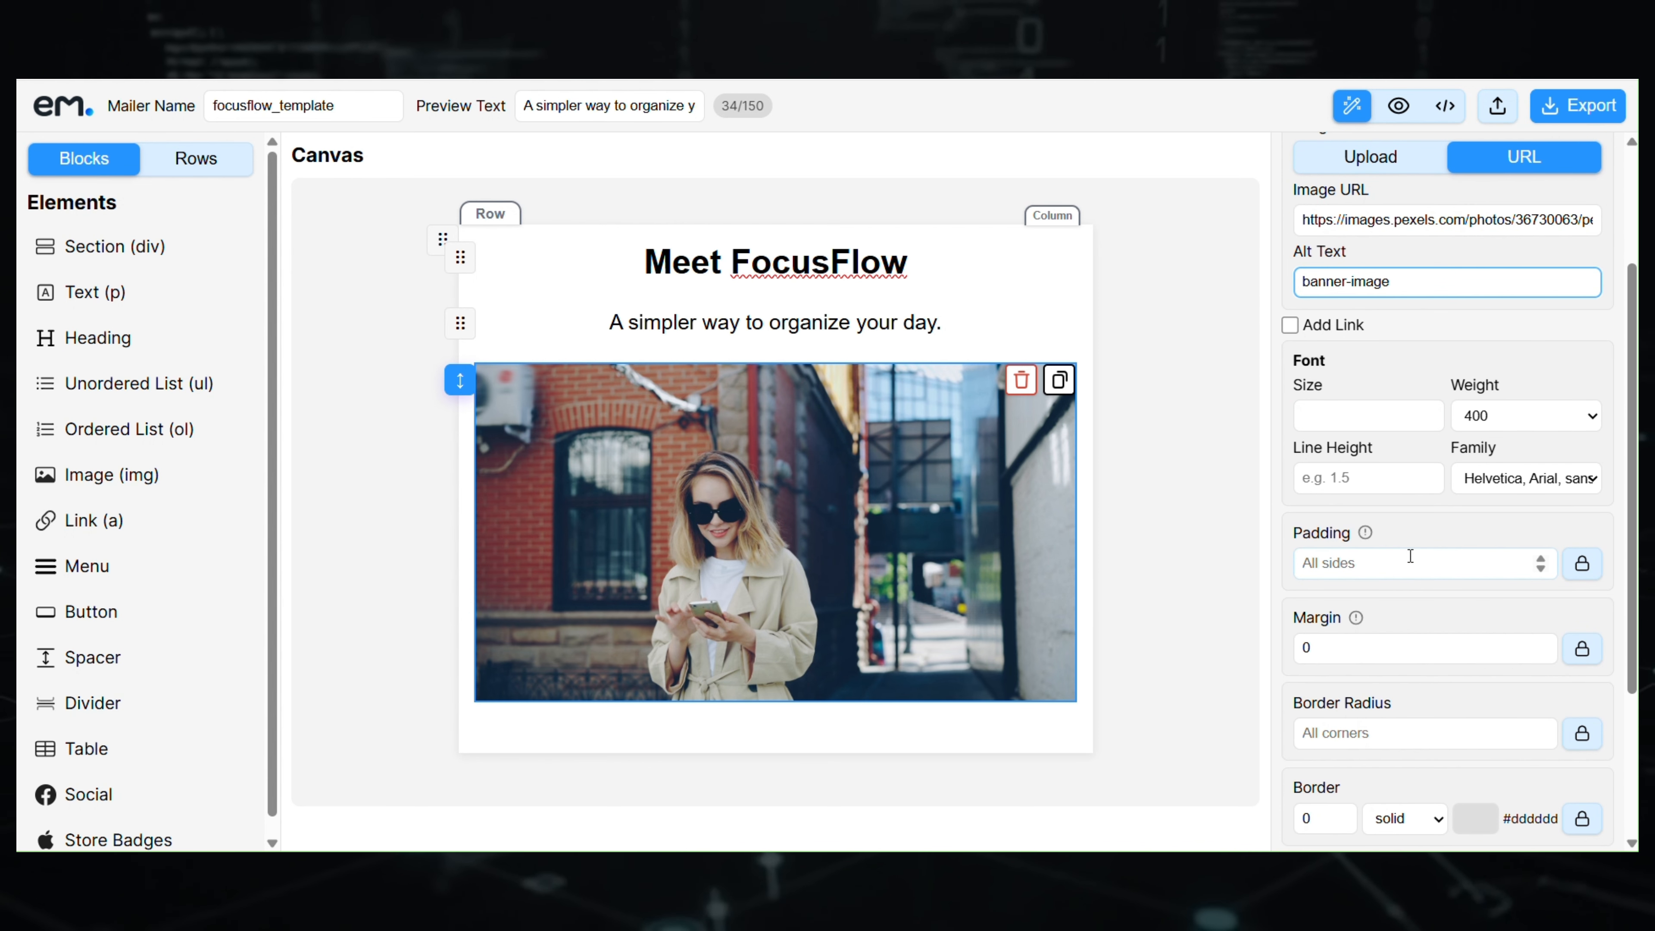
scroll(1410, 556, down, 4)
click(1437, 522)
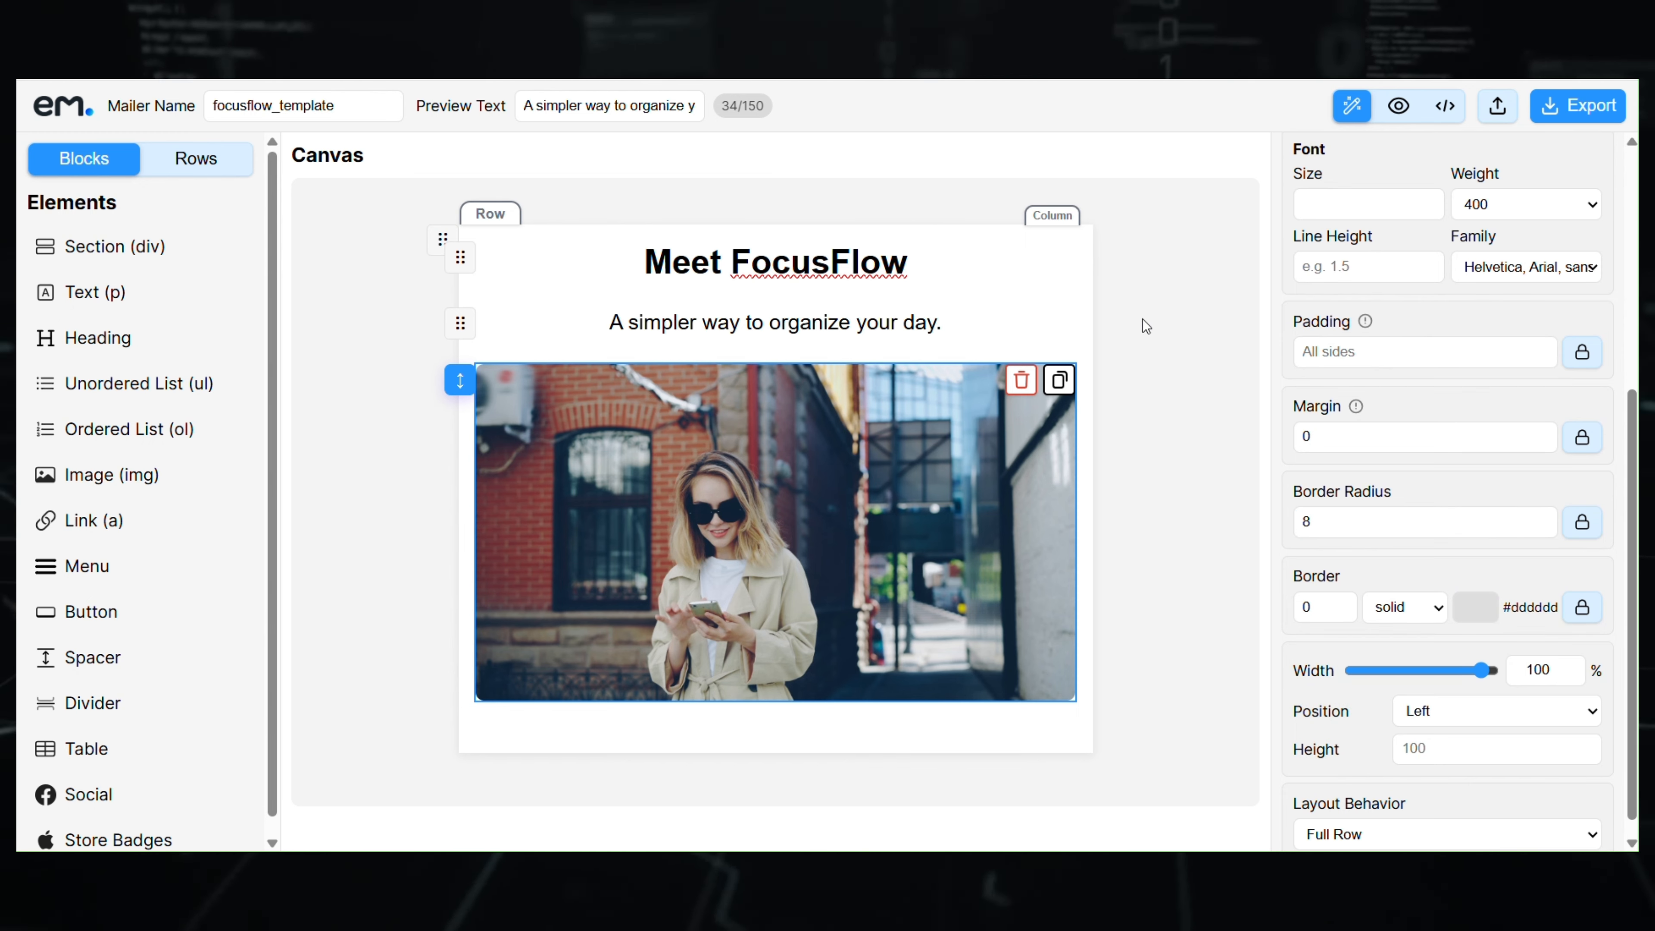
key(alt+Tab)
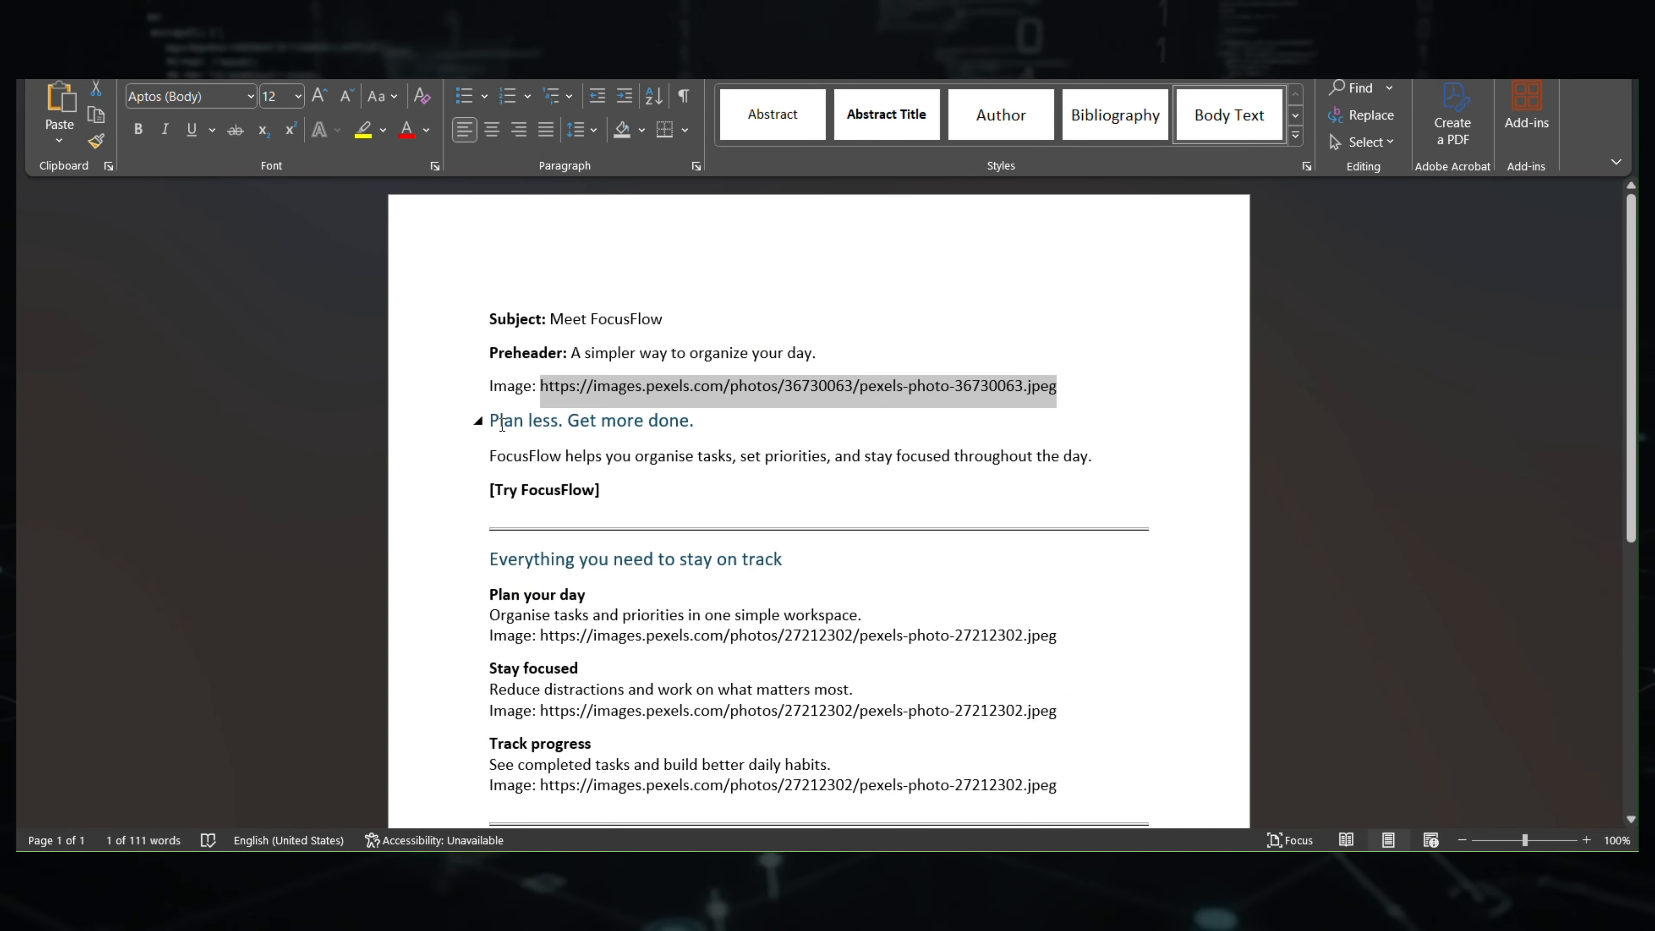
- Insert a heading under the banner reading 'Plan less. Get more done.' at level H3
drag(491, 423, 692, 421)
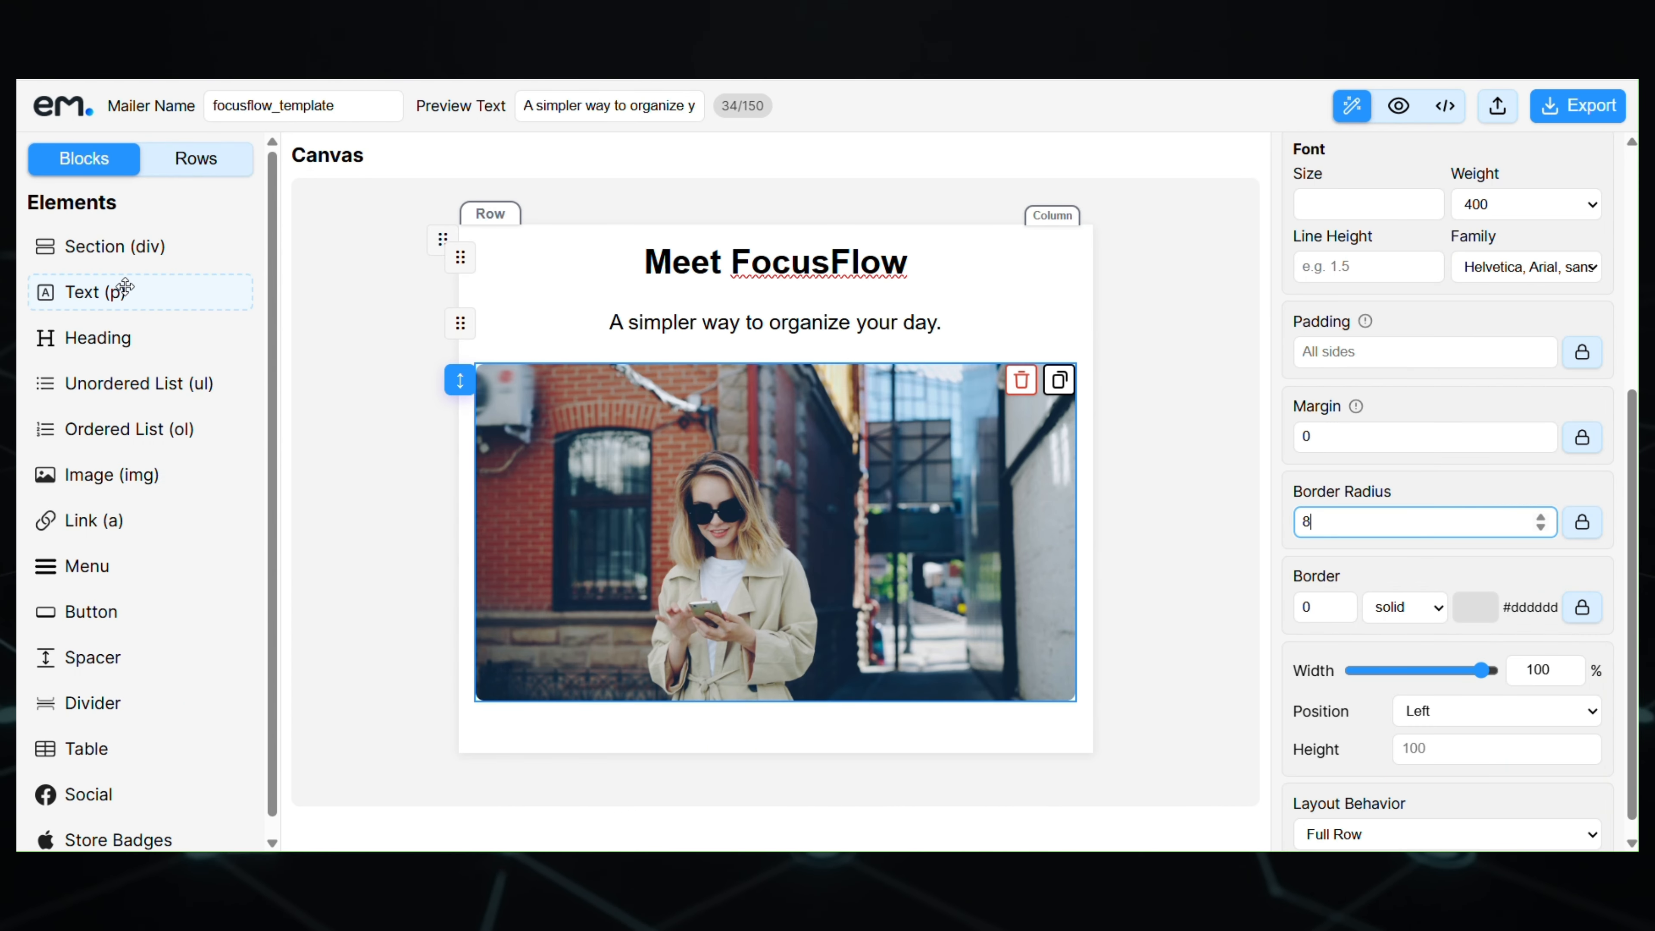
drag(172, 388, 769, 714)
triple_click(720, 722)
text(Plan less. Get more done)
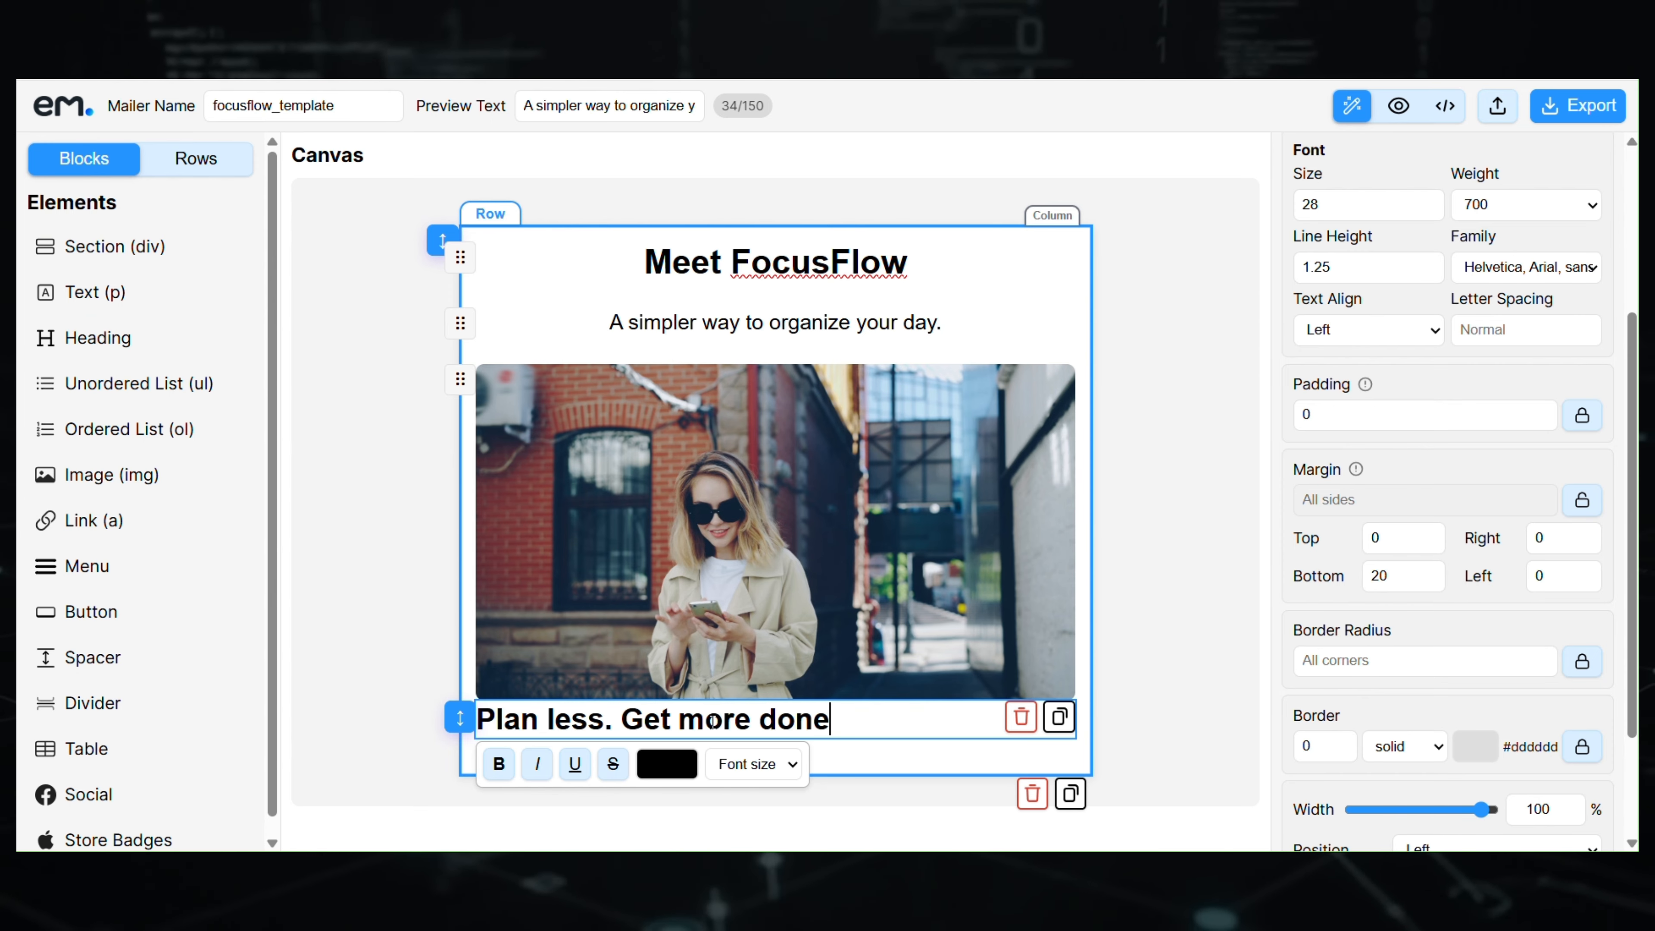
text(.)
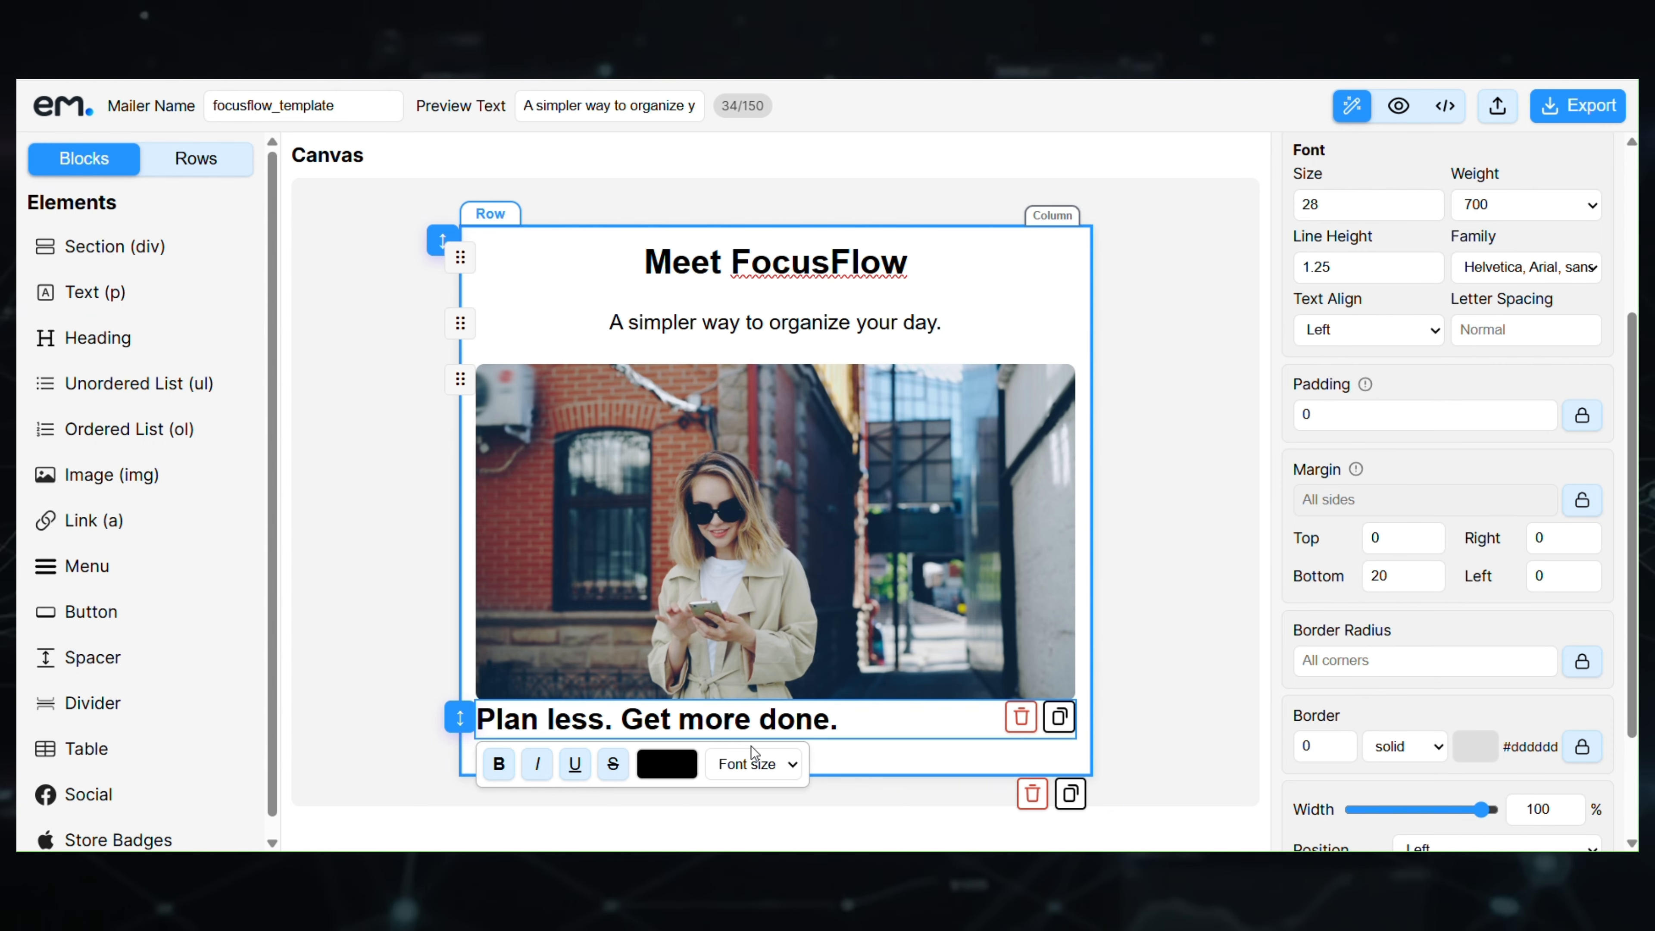
scroll(1538, 241, up, 5)
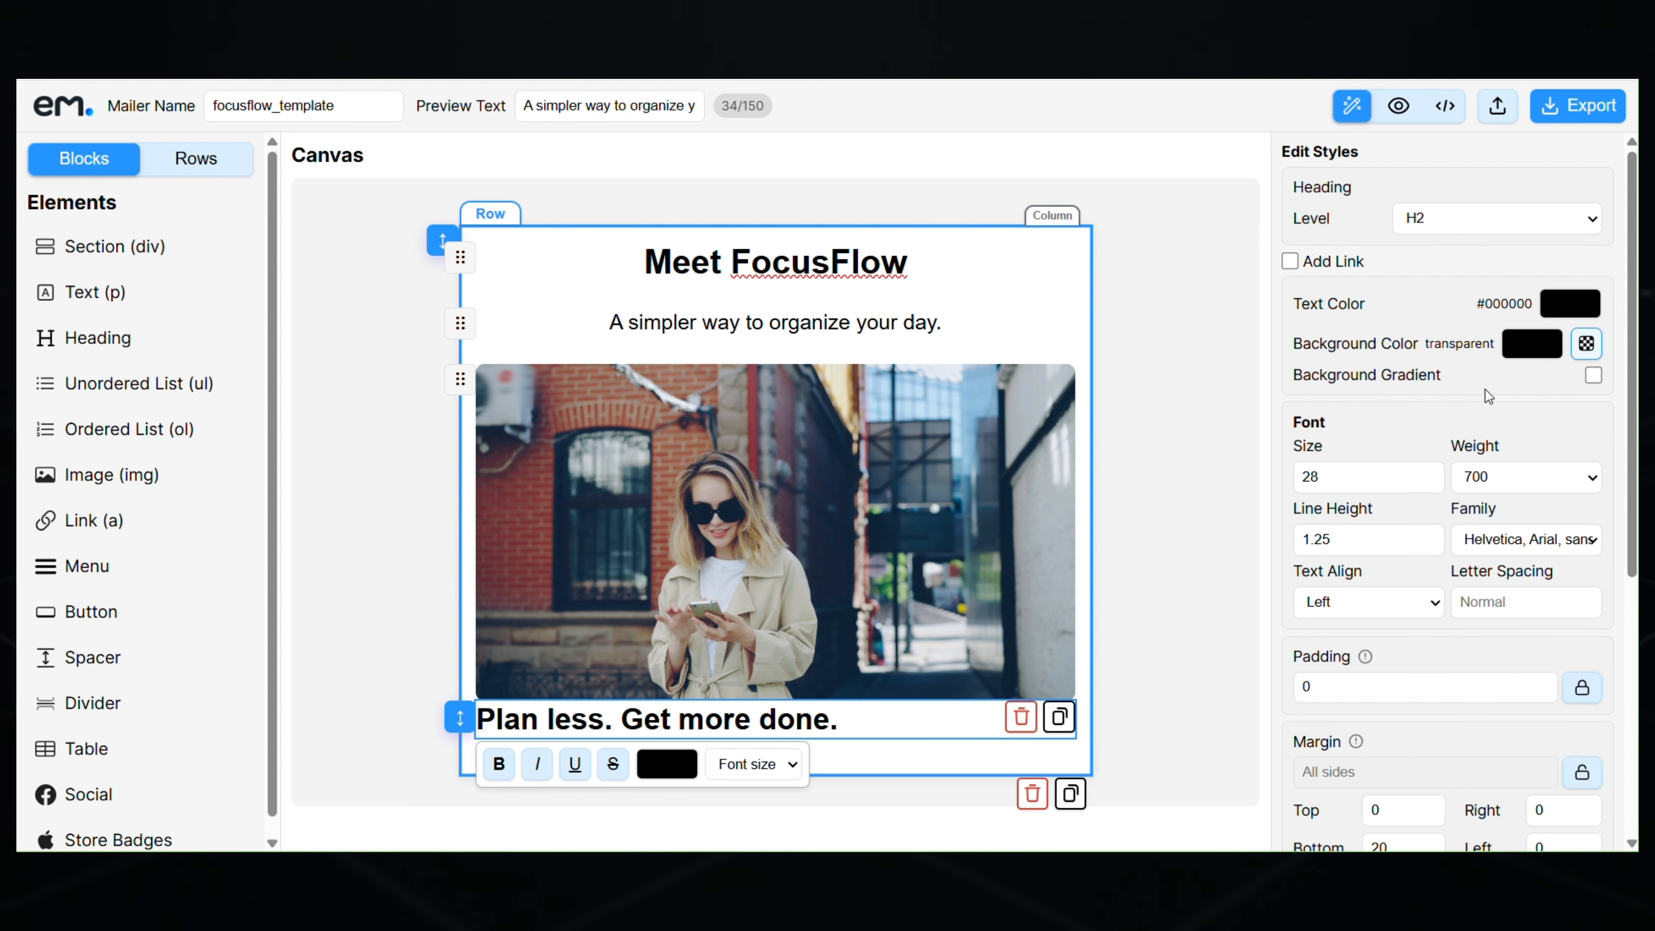
click(1497, 219)
click(1468, 305)
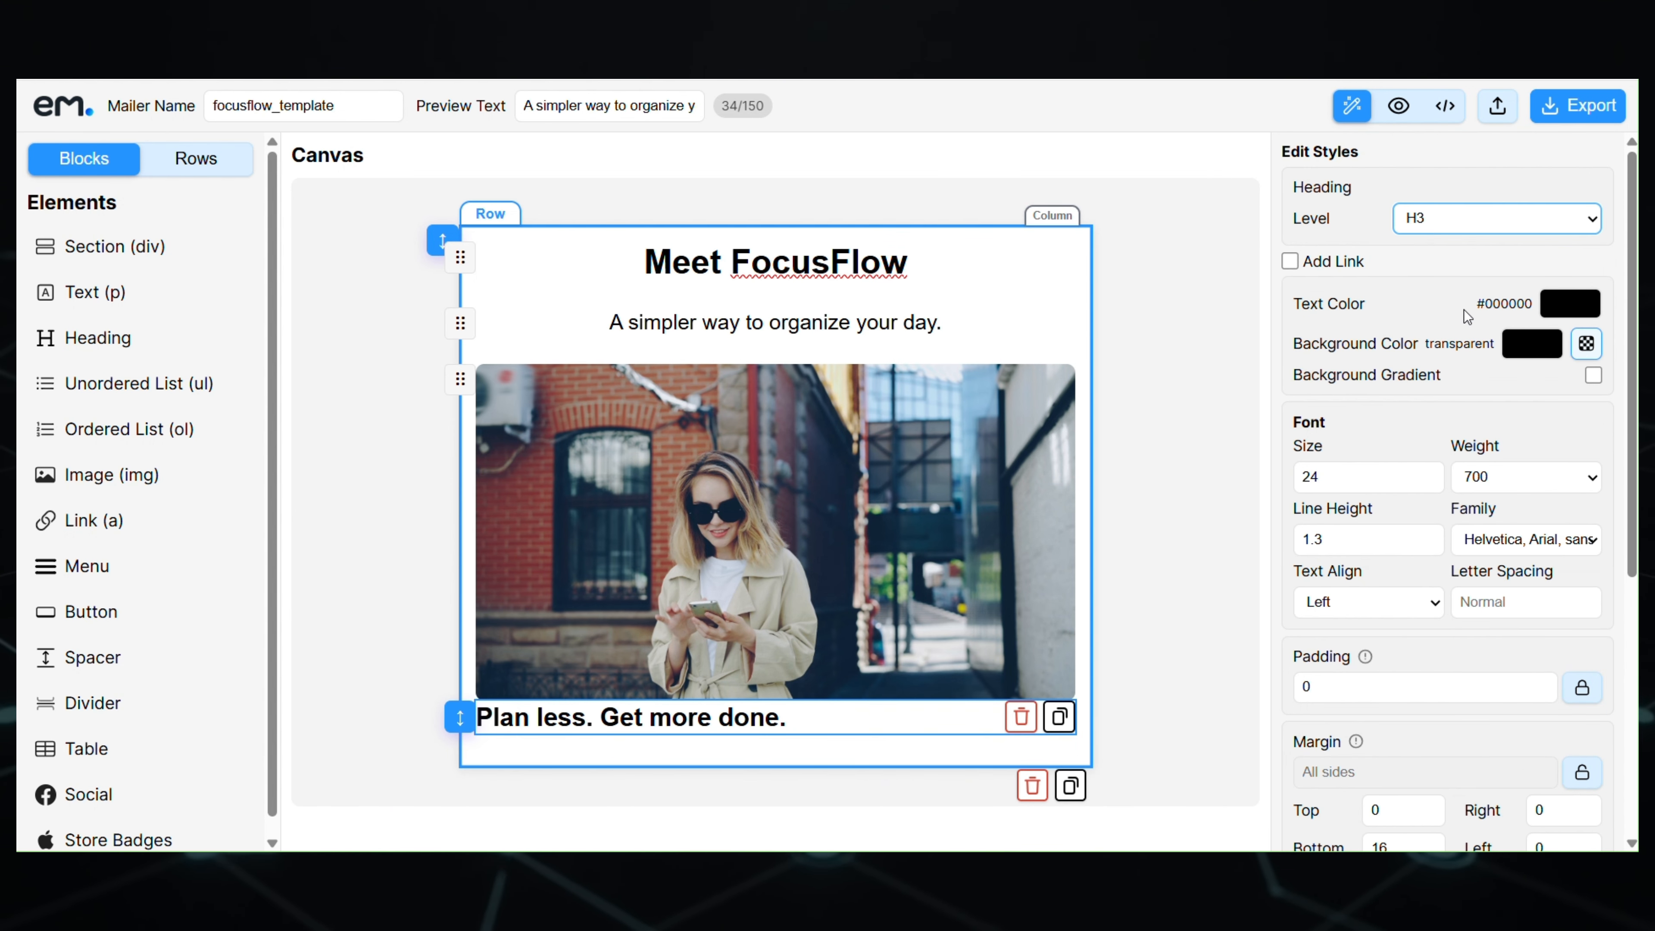
- Centre the heading and give the banner image a 25 bottom margin
click(1369, 601)
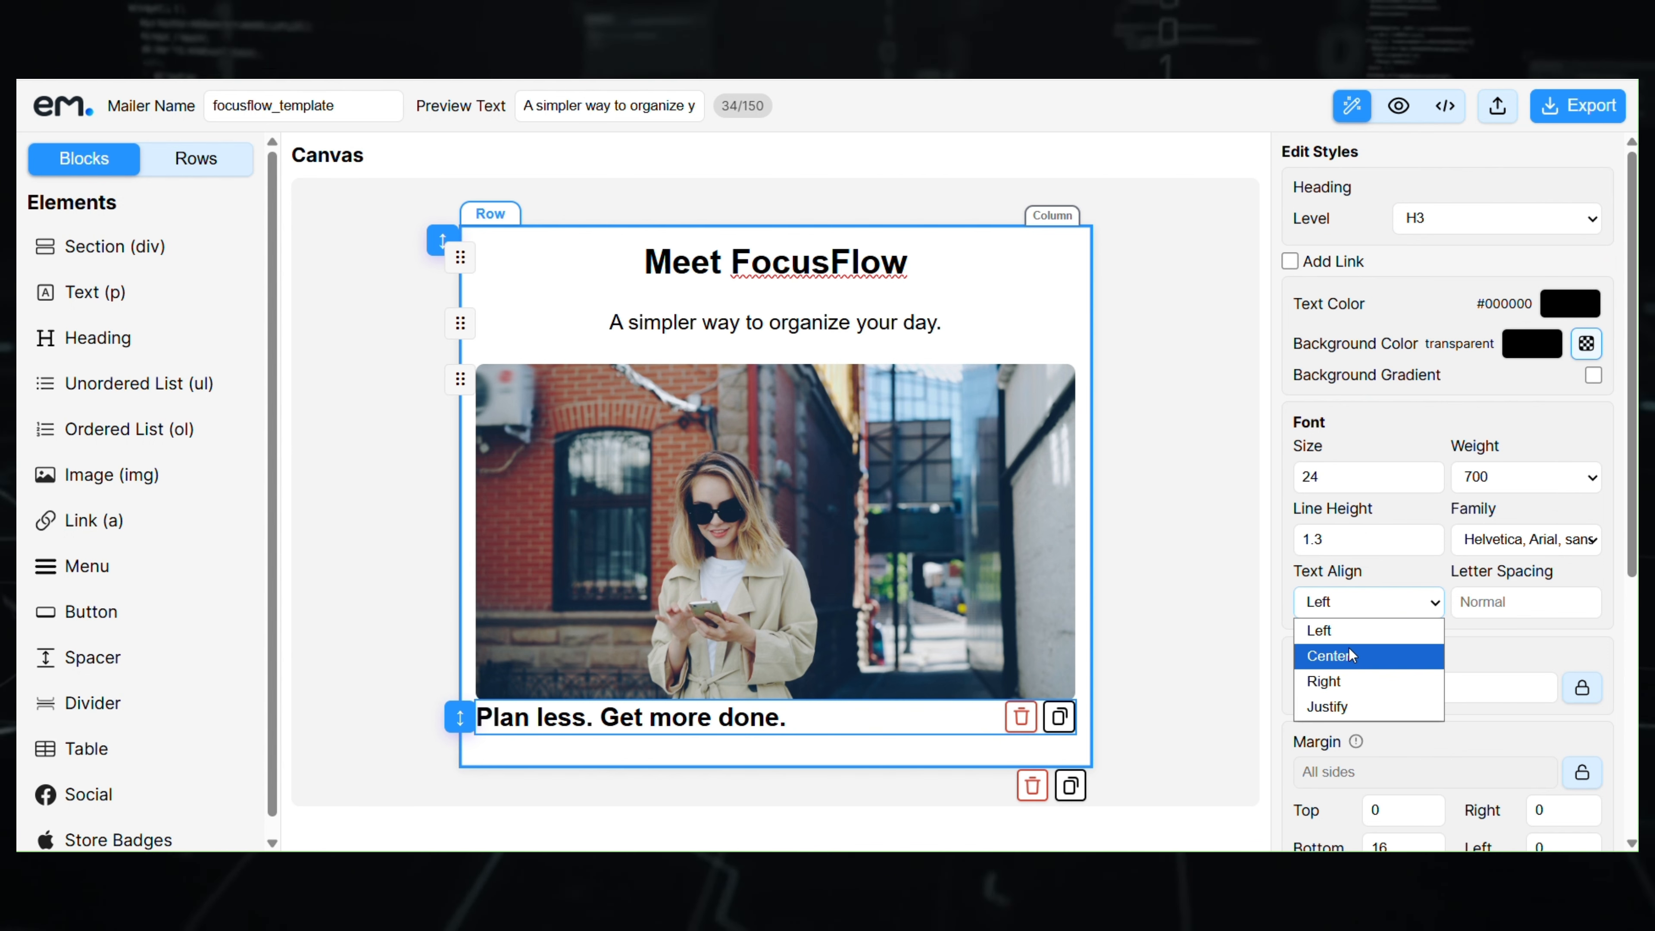
click(1329, 654)
click(981, 594)
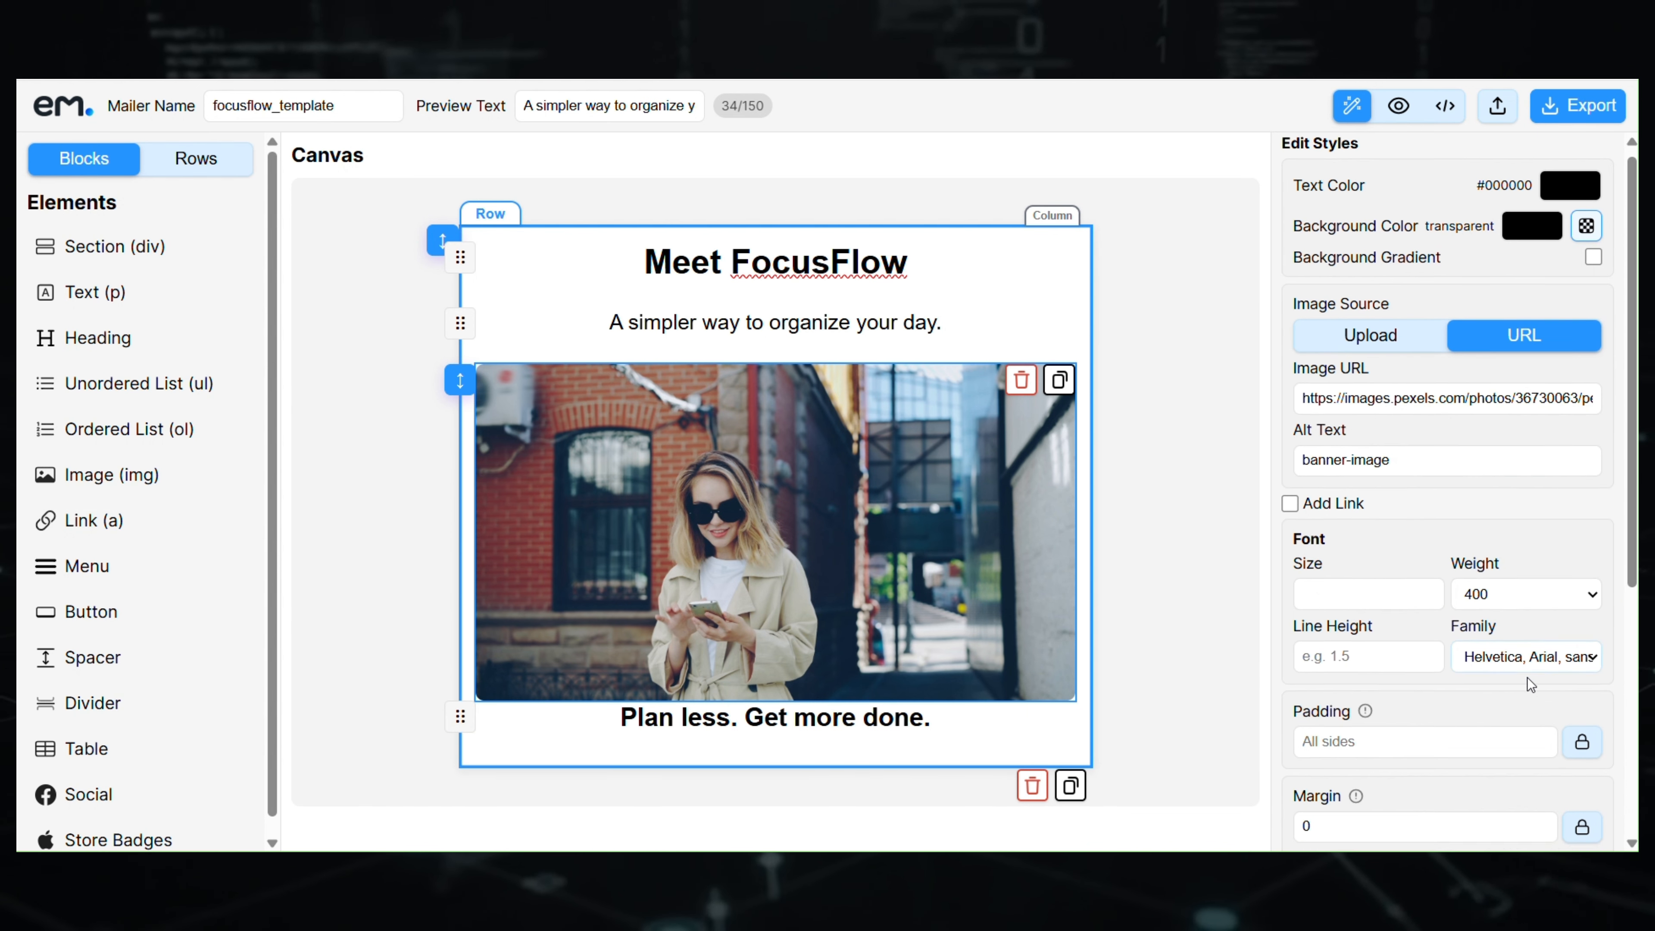
scroll(1564, 652, down, 3)
scroll(1580, 642, down, 3)
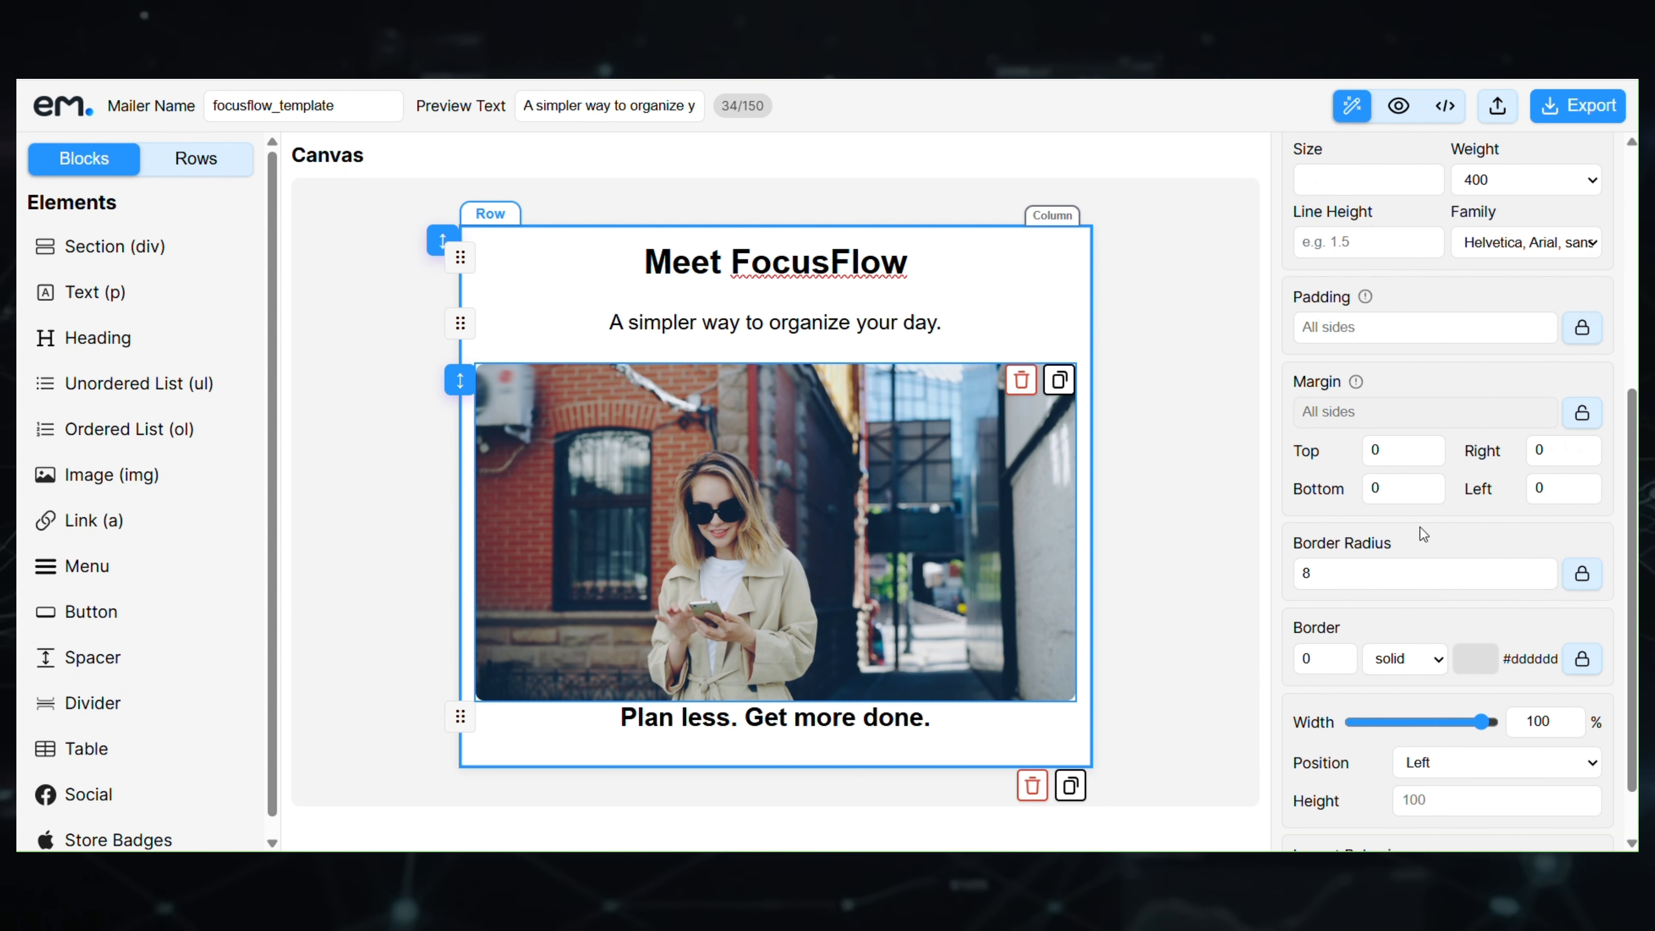
click(1401, 488)
text(25)
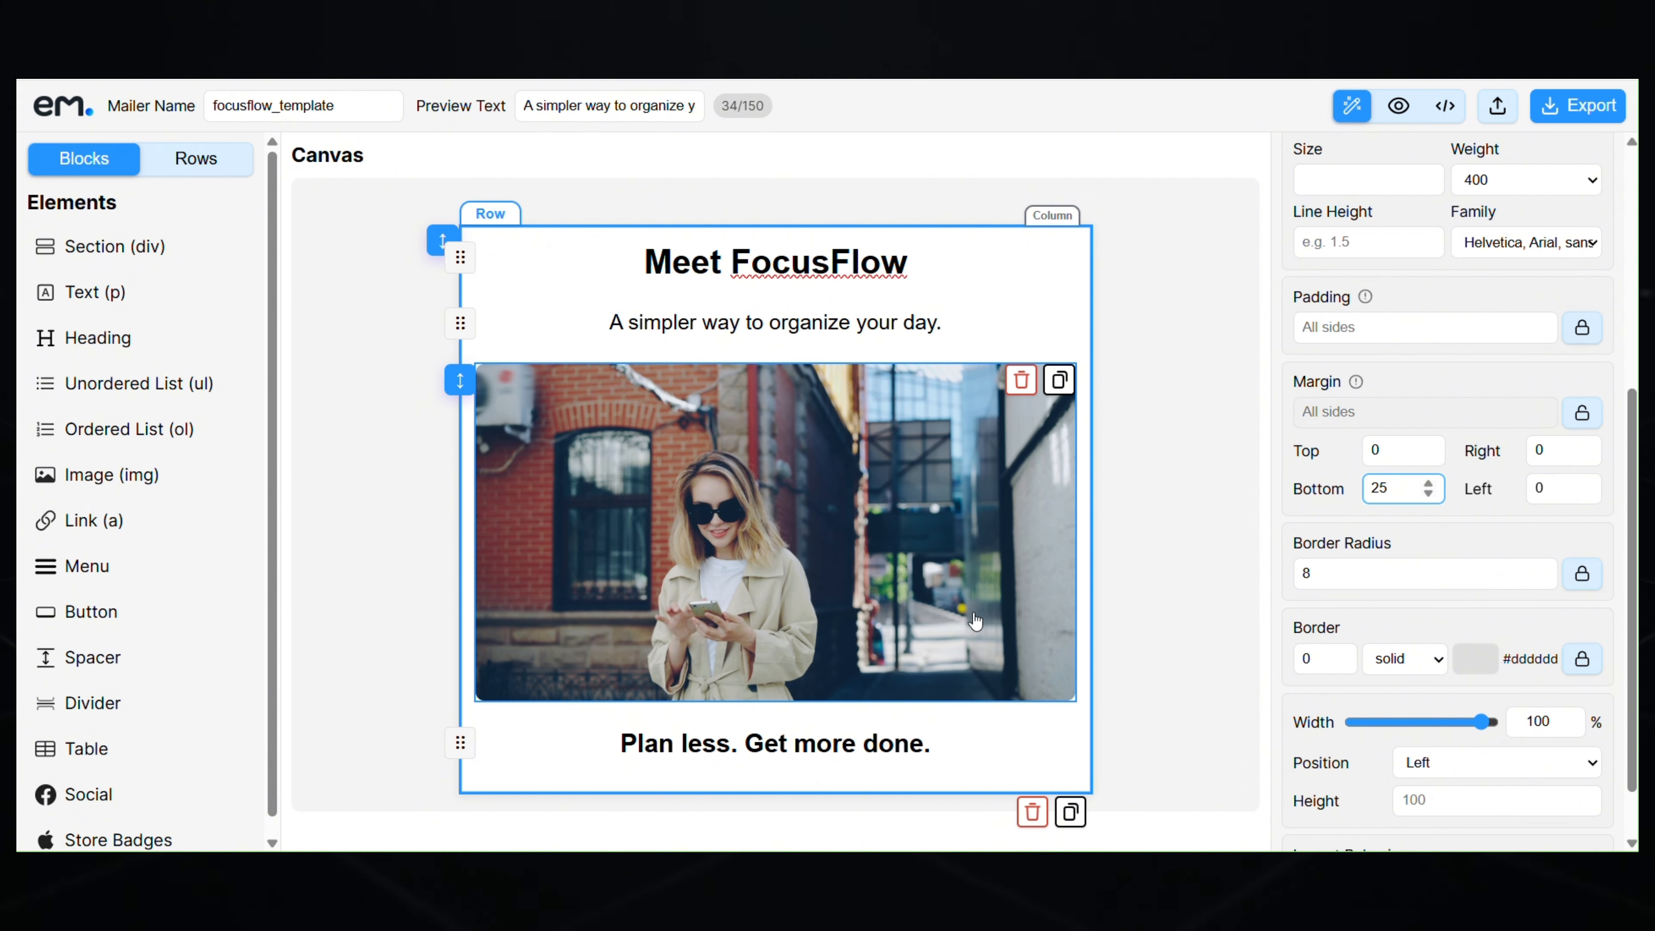
- Colour the 'Plan less. Get more done.' heading text blue #3f4ade
click(881, 742)
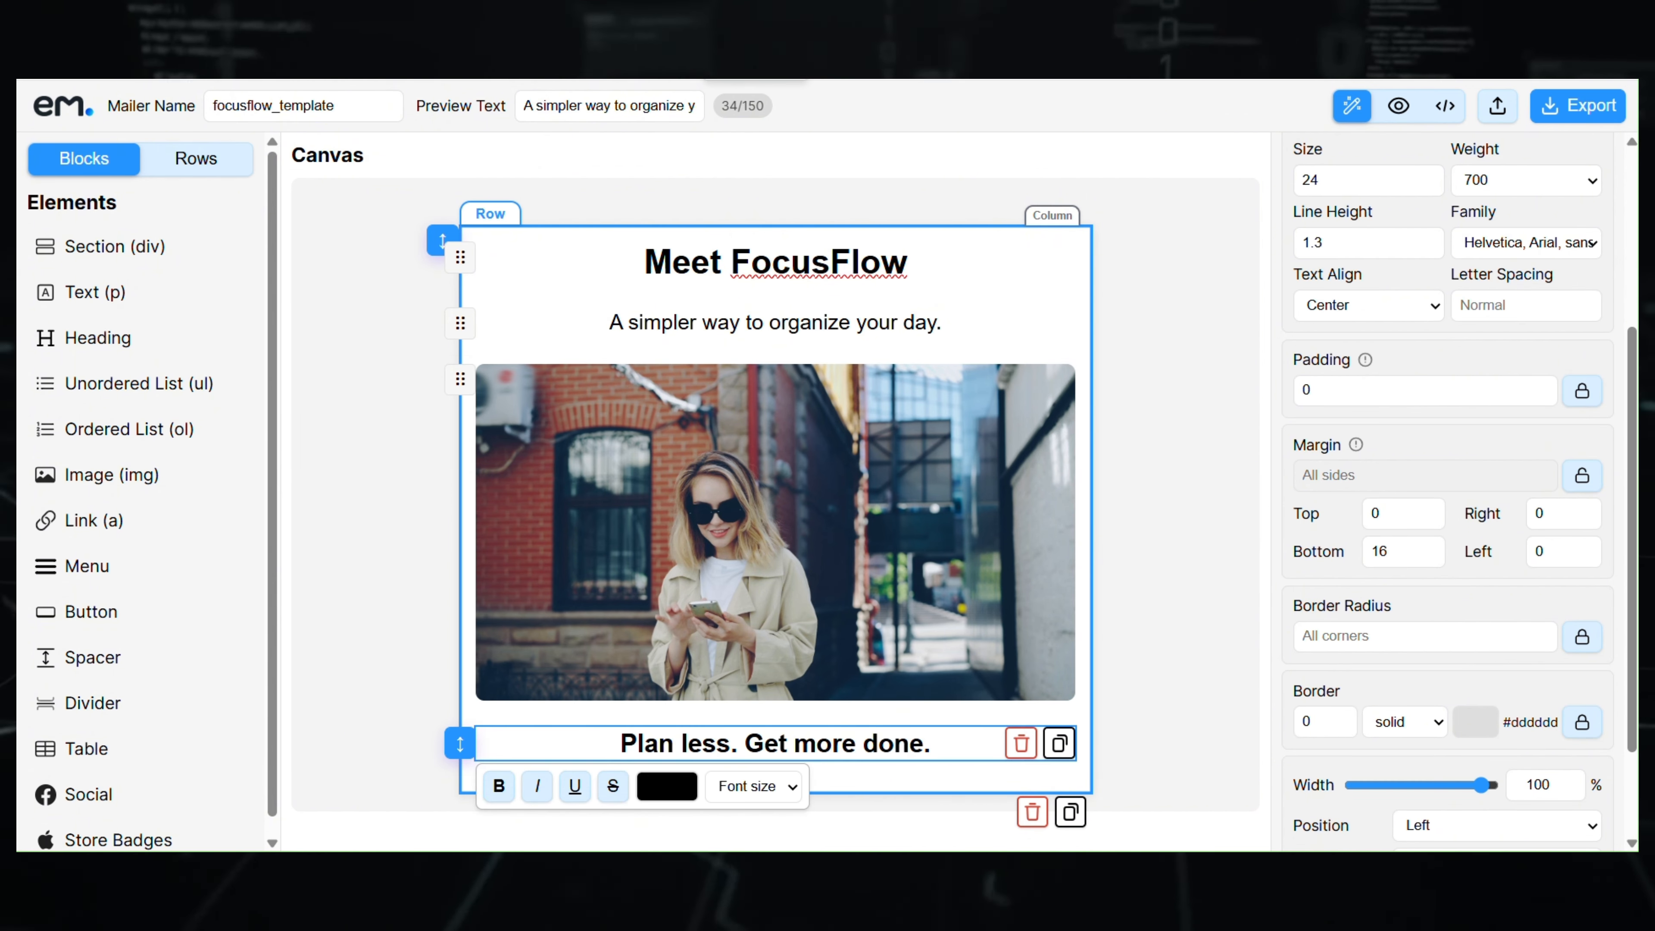
click(1171, 444)
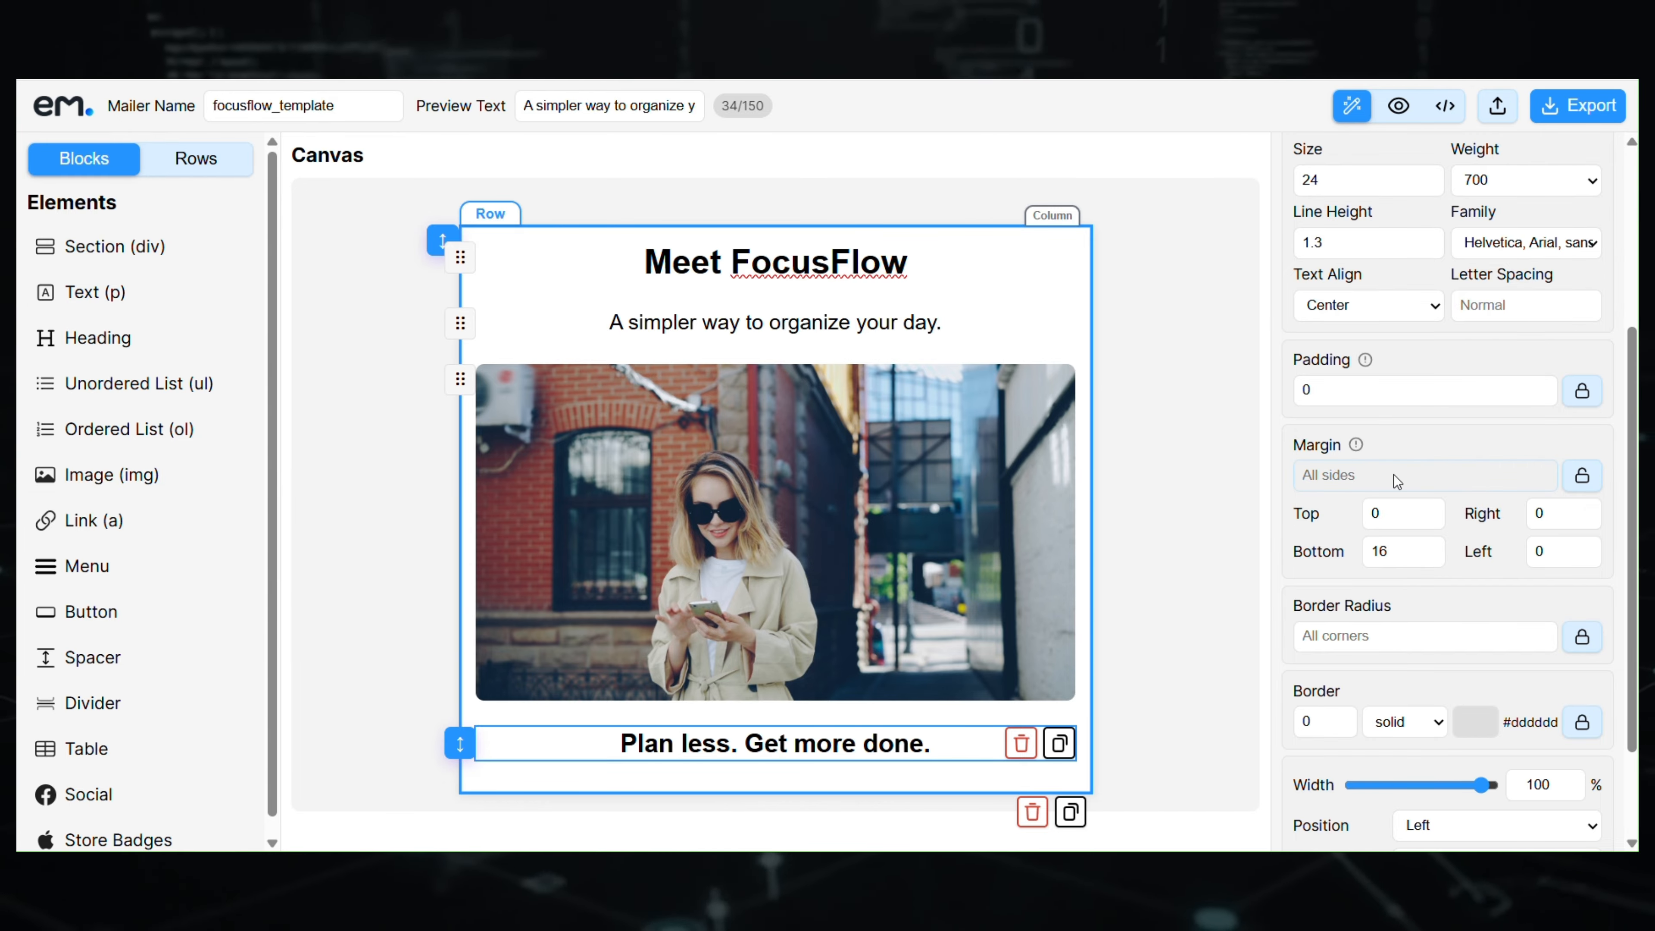
scroll(1505, 481, up, 5)
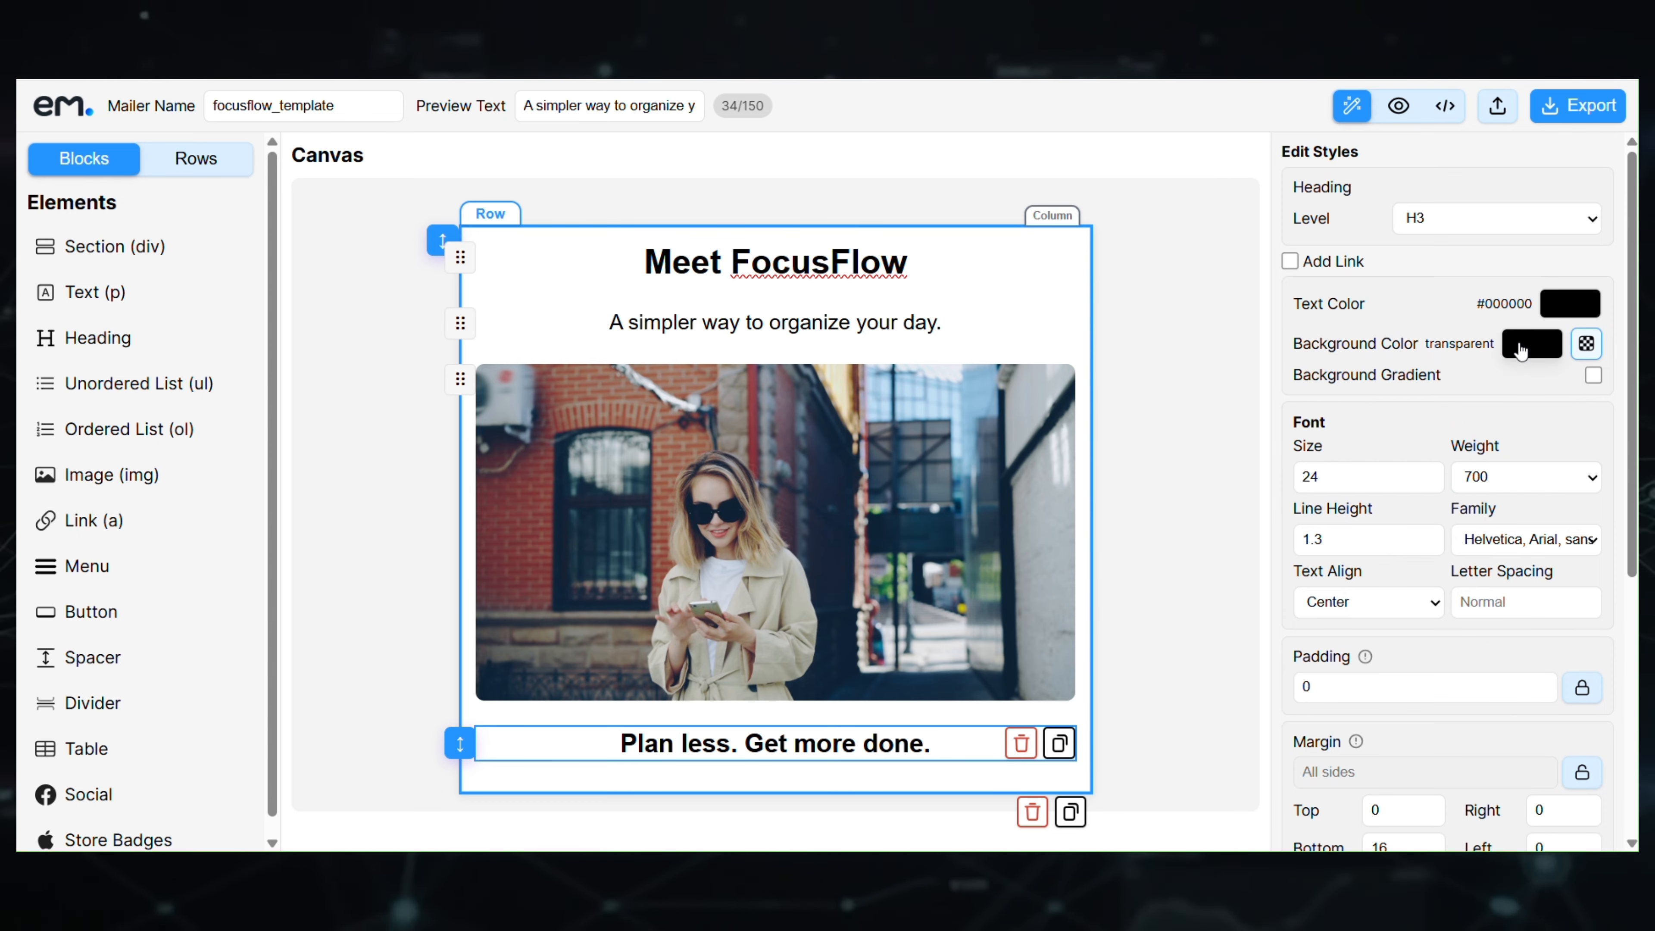
click(1569, 304)
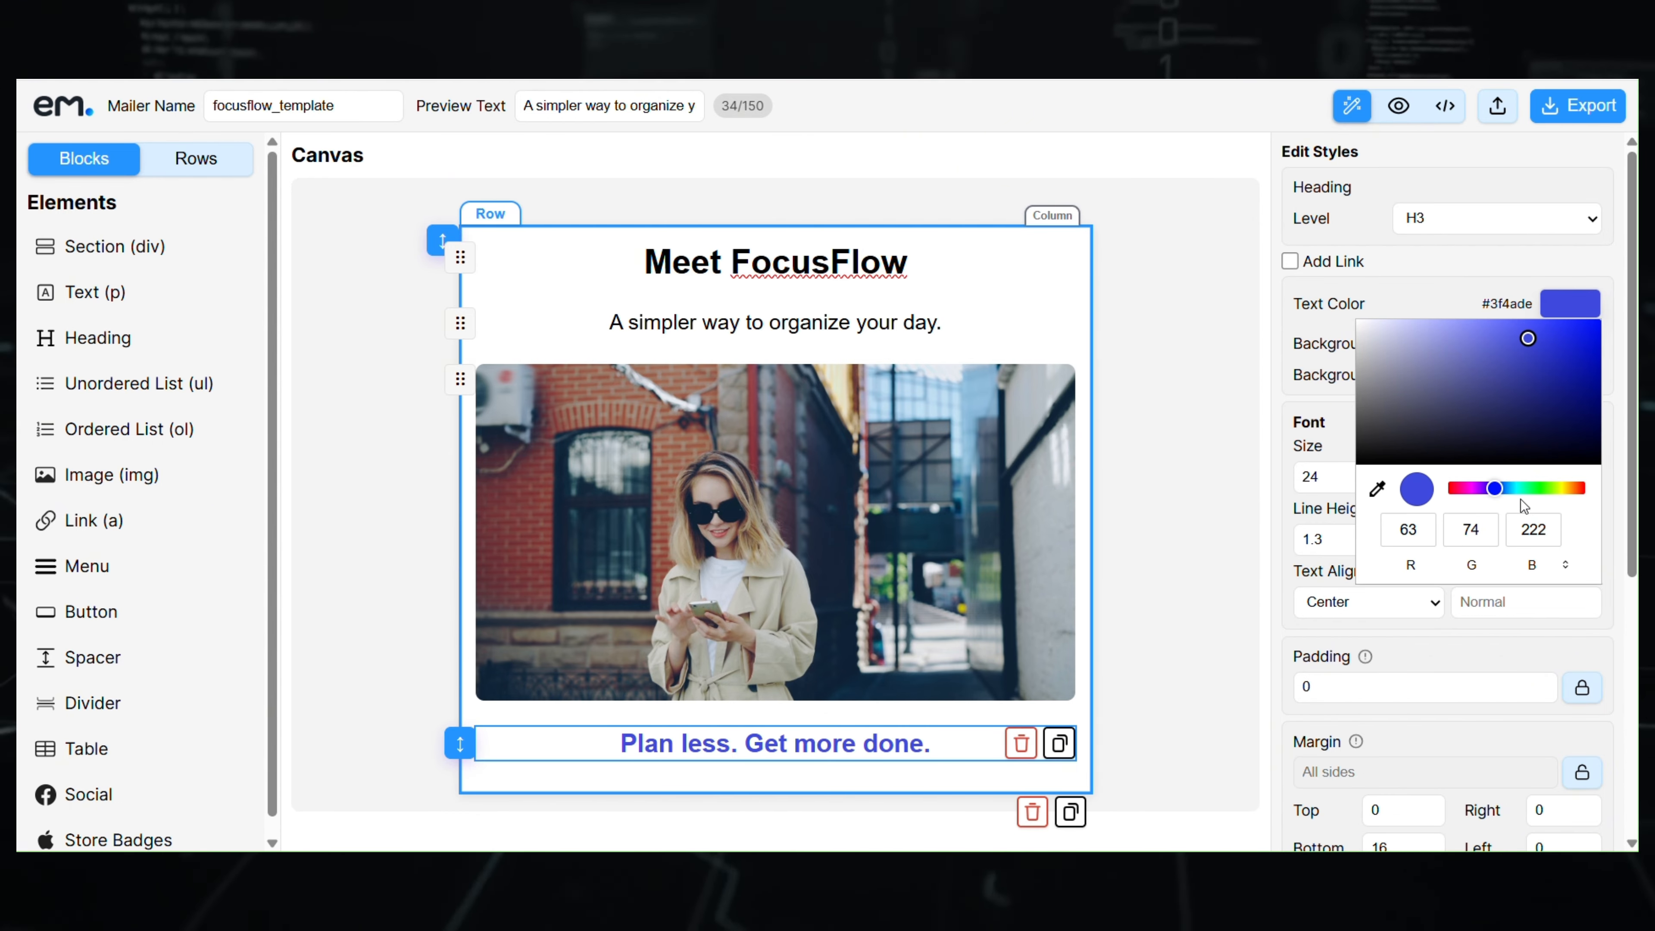
mouse_move(1494, 488)
mouse_down()
mouse_move(1512, 489)
mouse_move(1498, 493)
mouse_up()
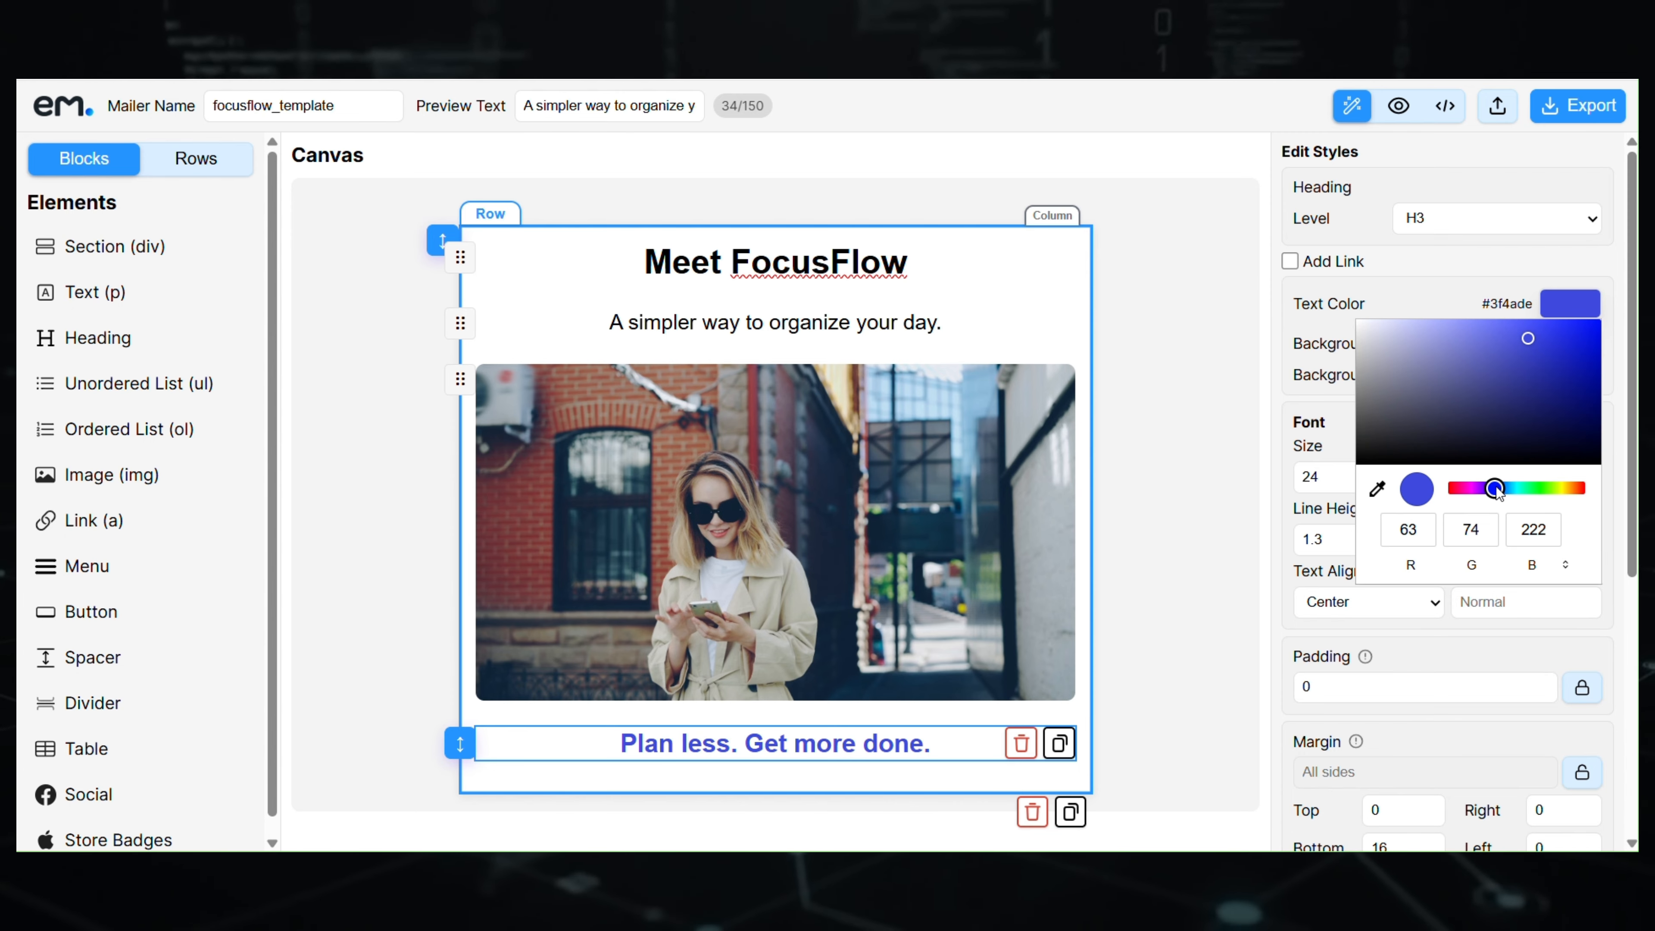
click(1411, 297)
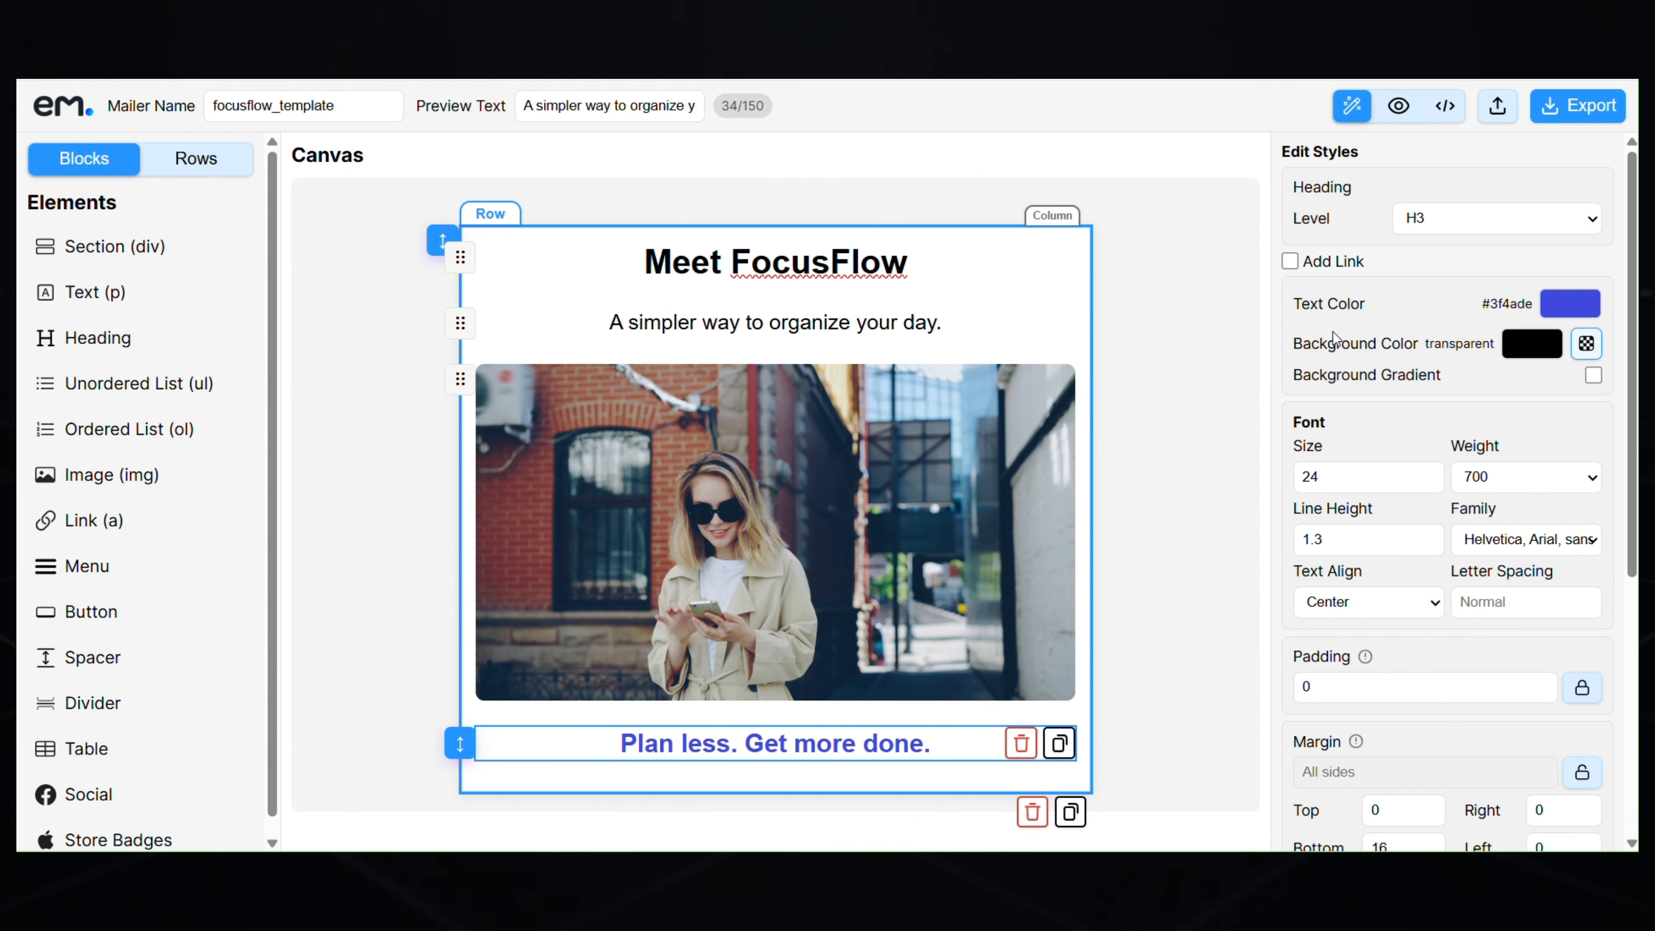
click(835, 871)
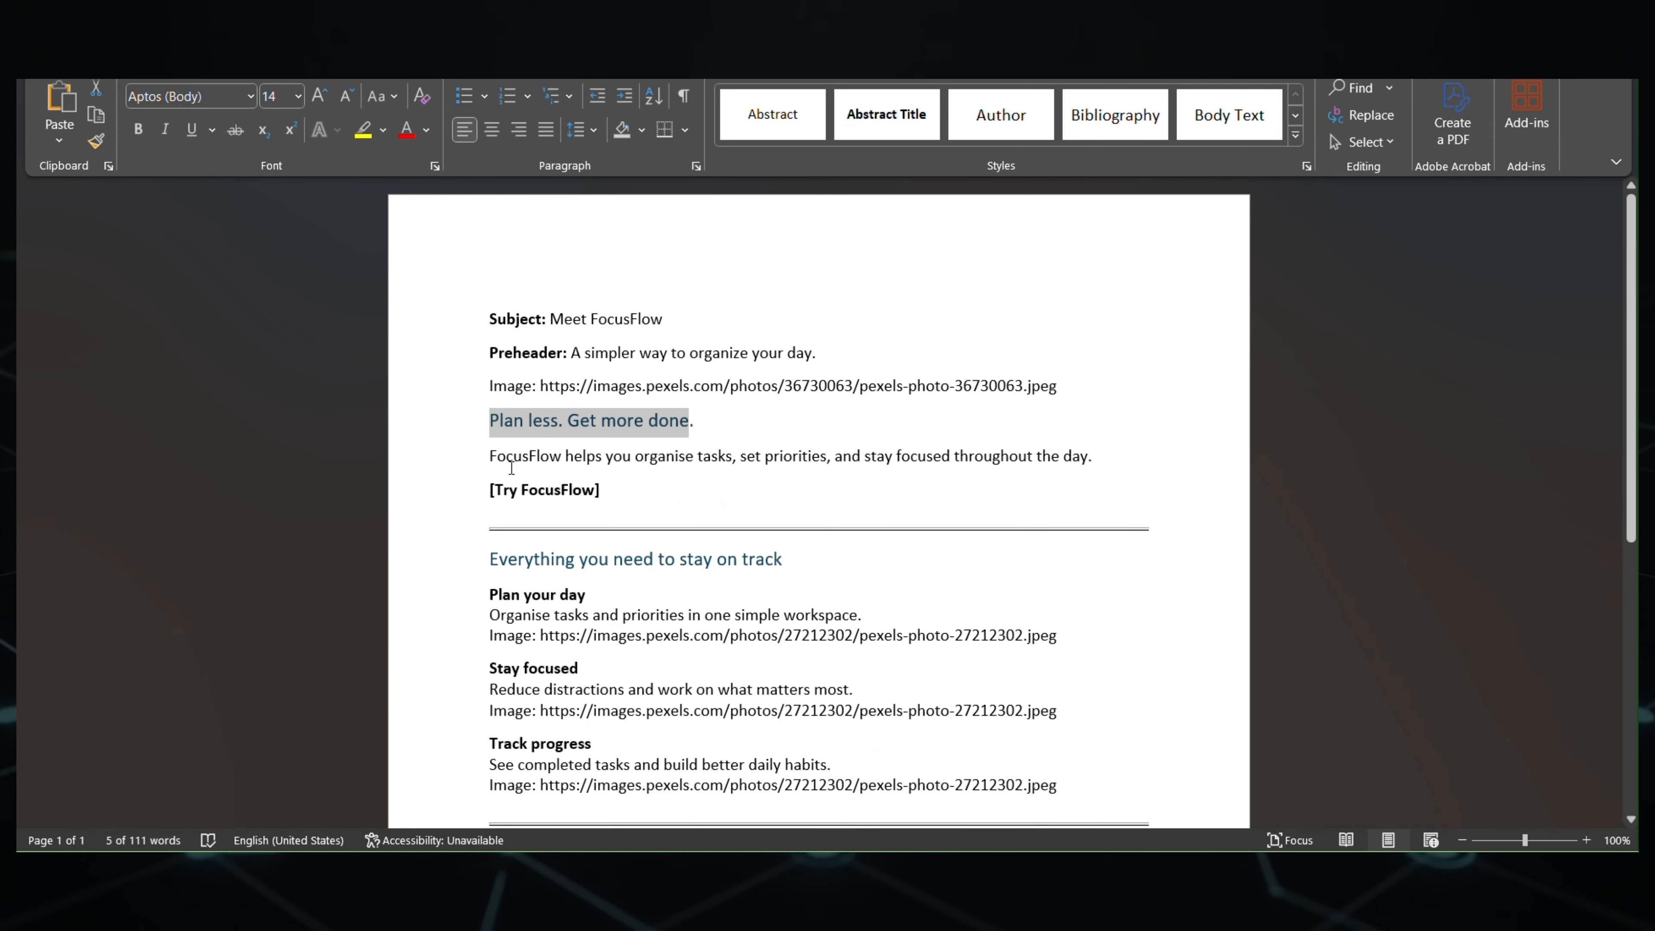
- Add a text block below the heading containing the FocusFlow body sentence
drag(490, 456, 1091, 444)
key(ctrl+c)
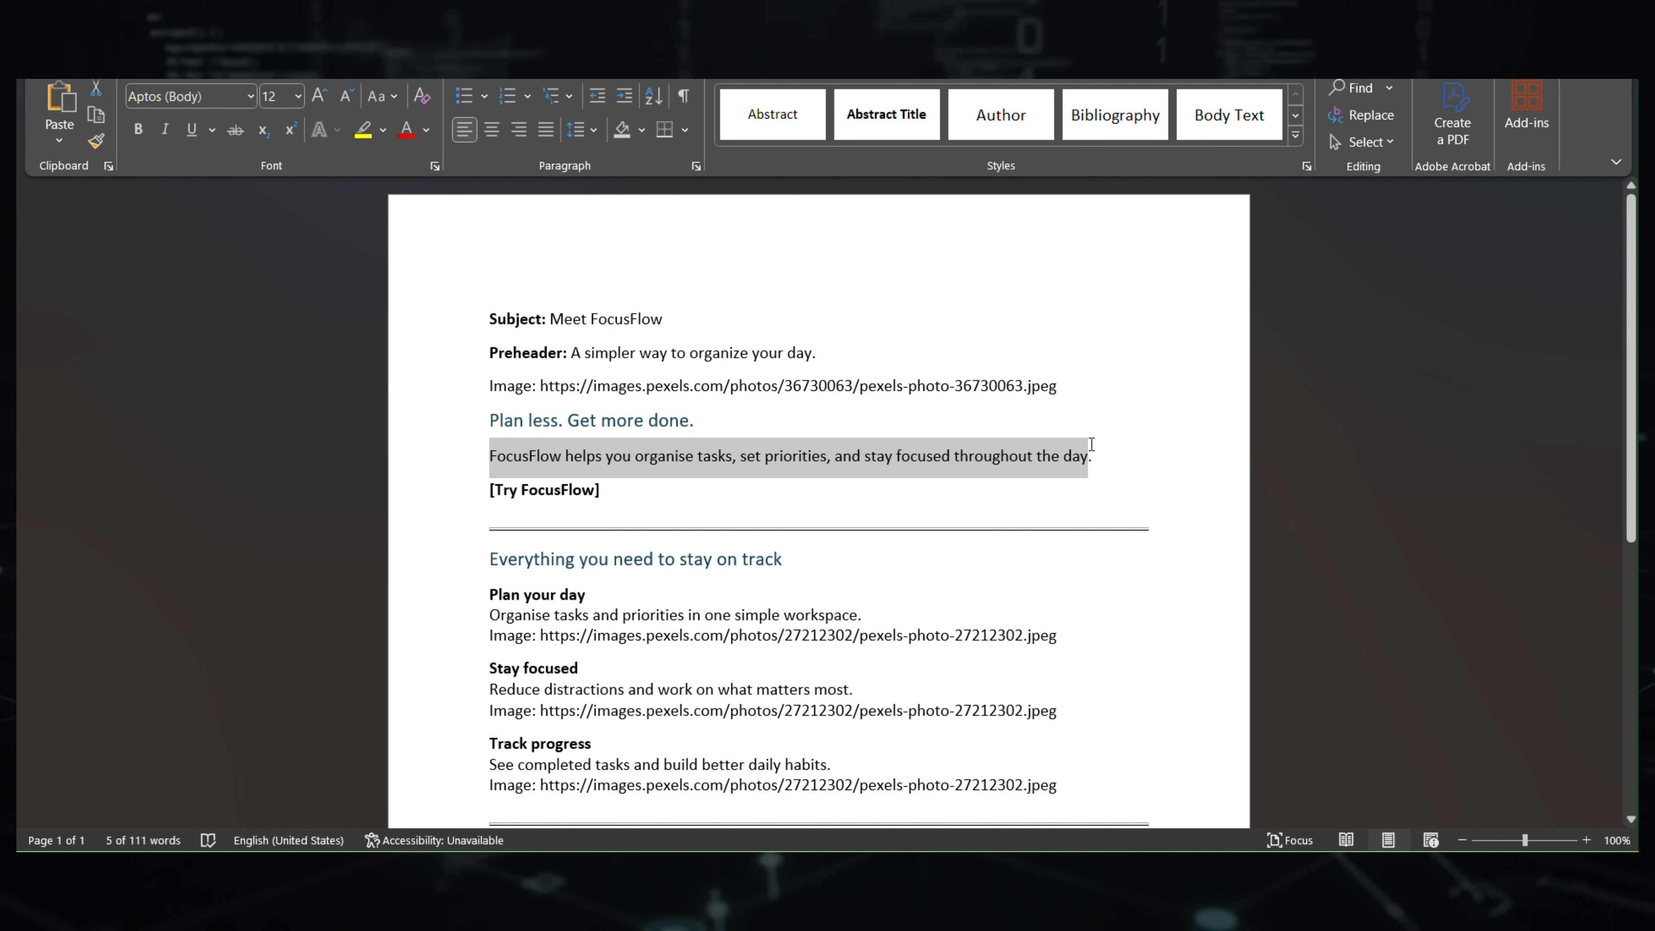
click(834, 871)
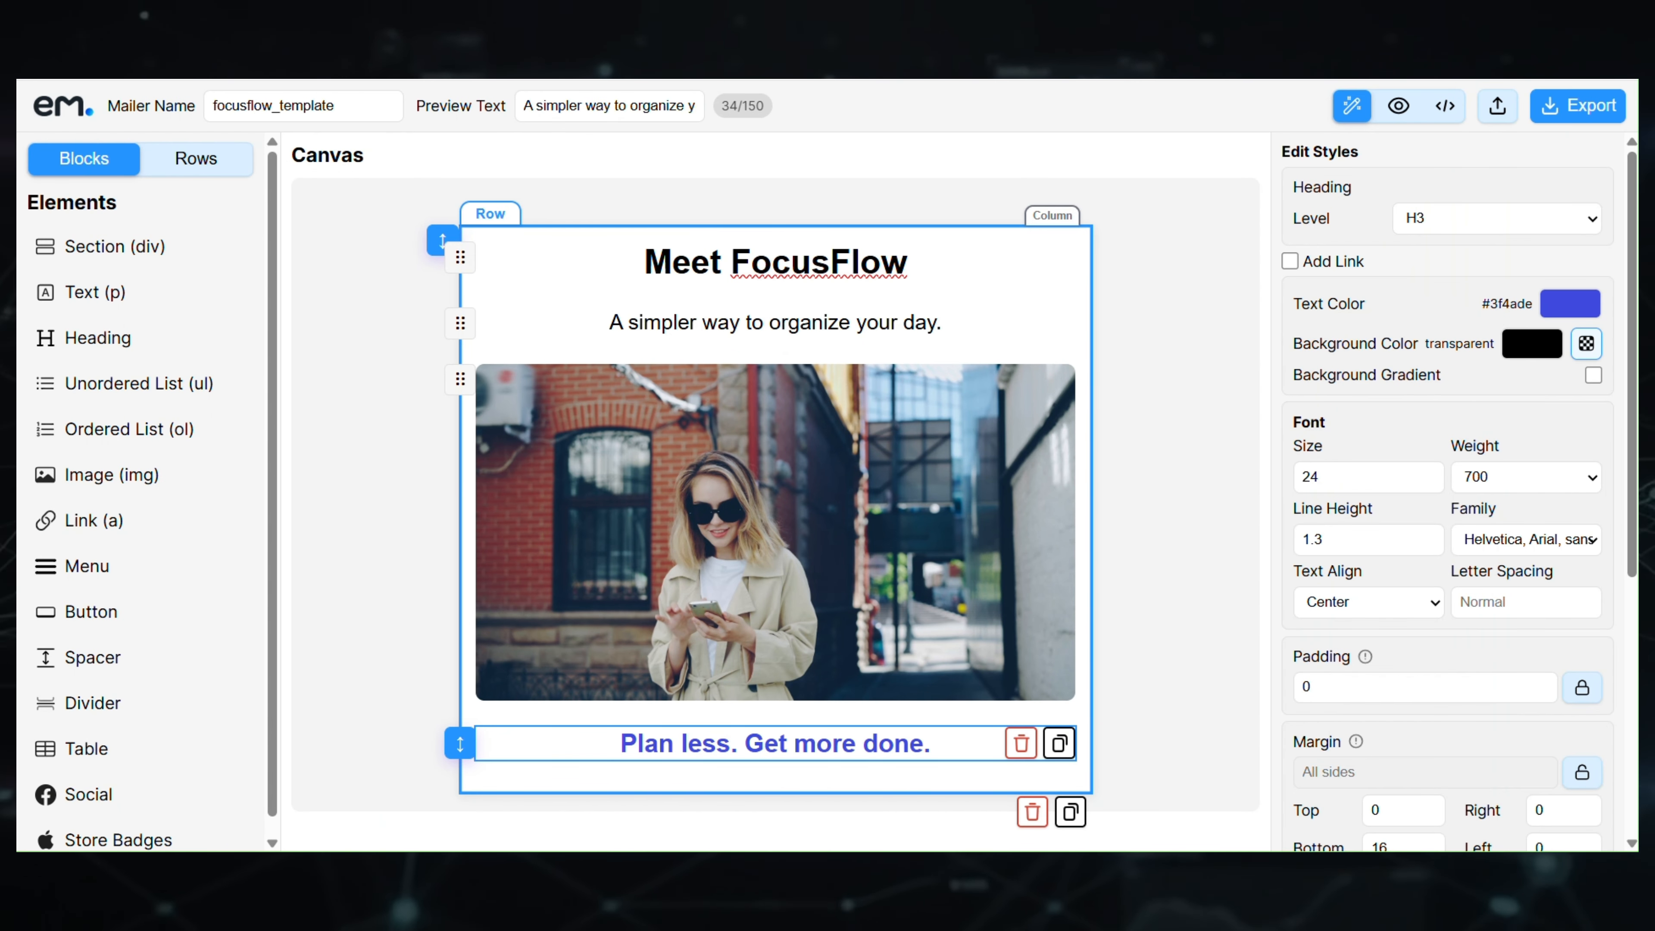
drag(569, 573, 787, 792)
click(764, 789)
key(ctrl+a)
key(ctrl+v)
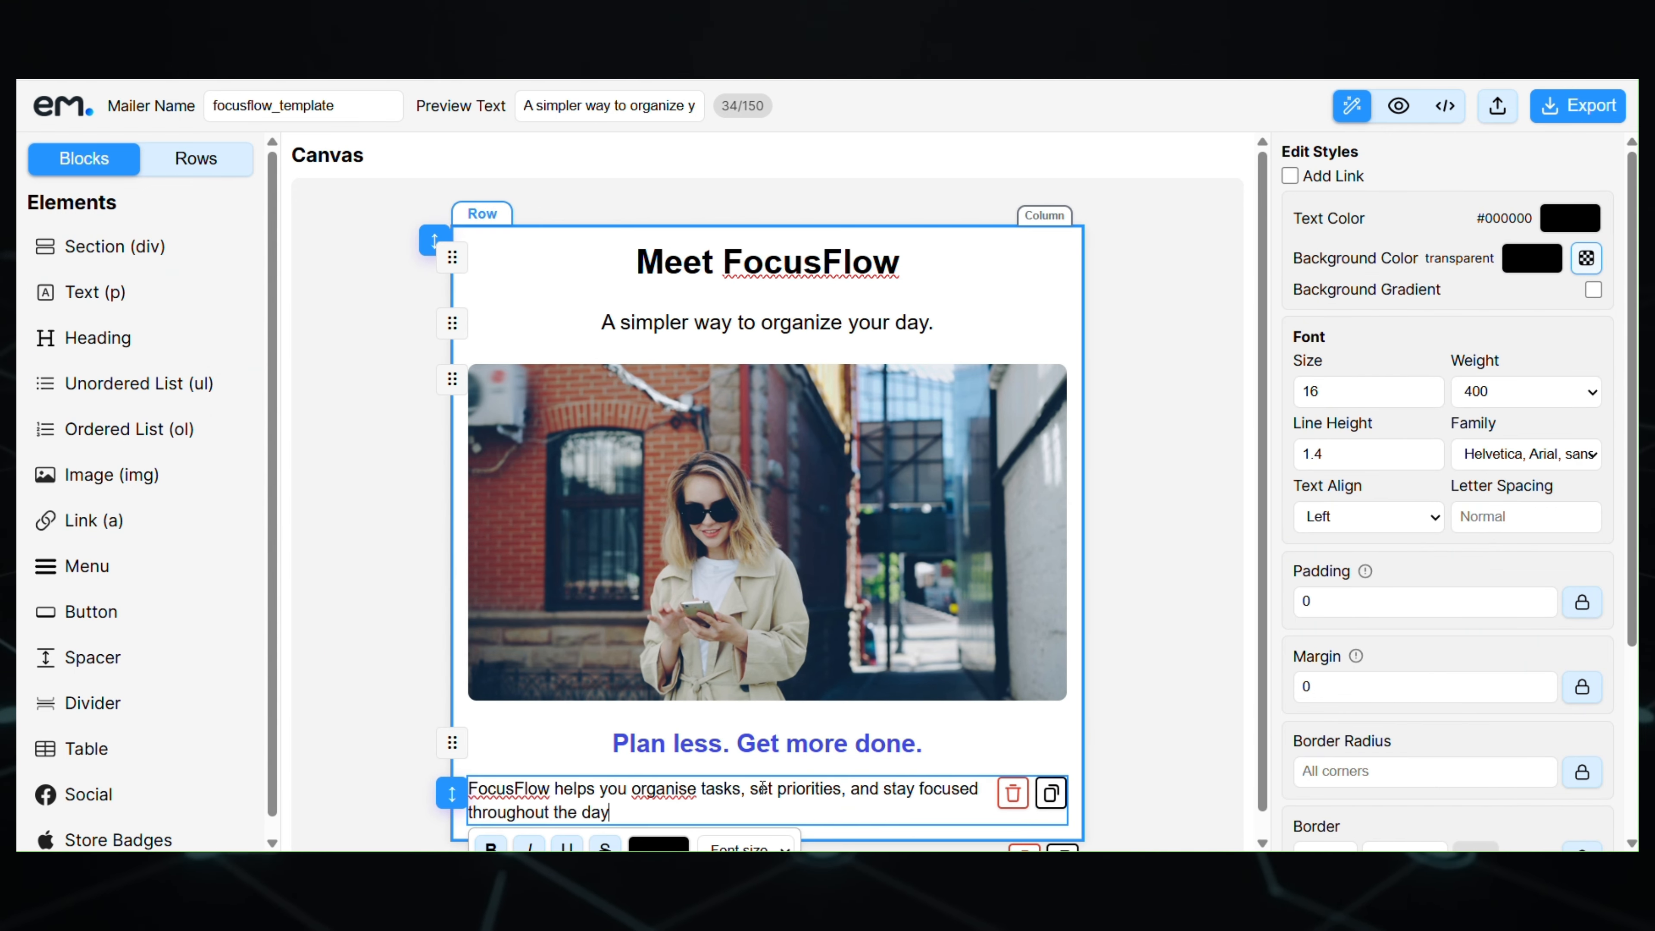
text(.)
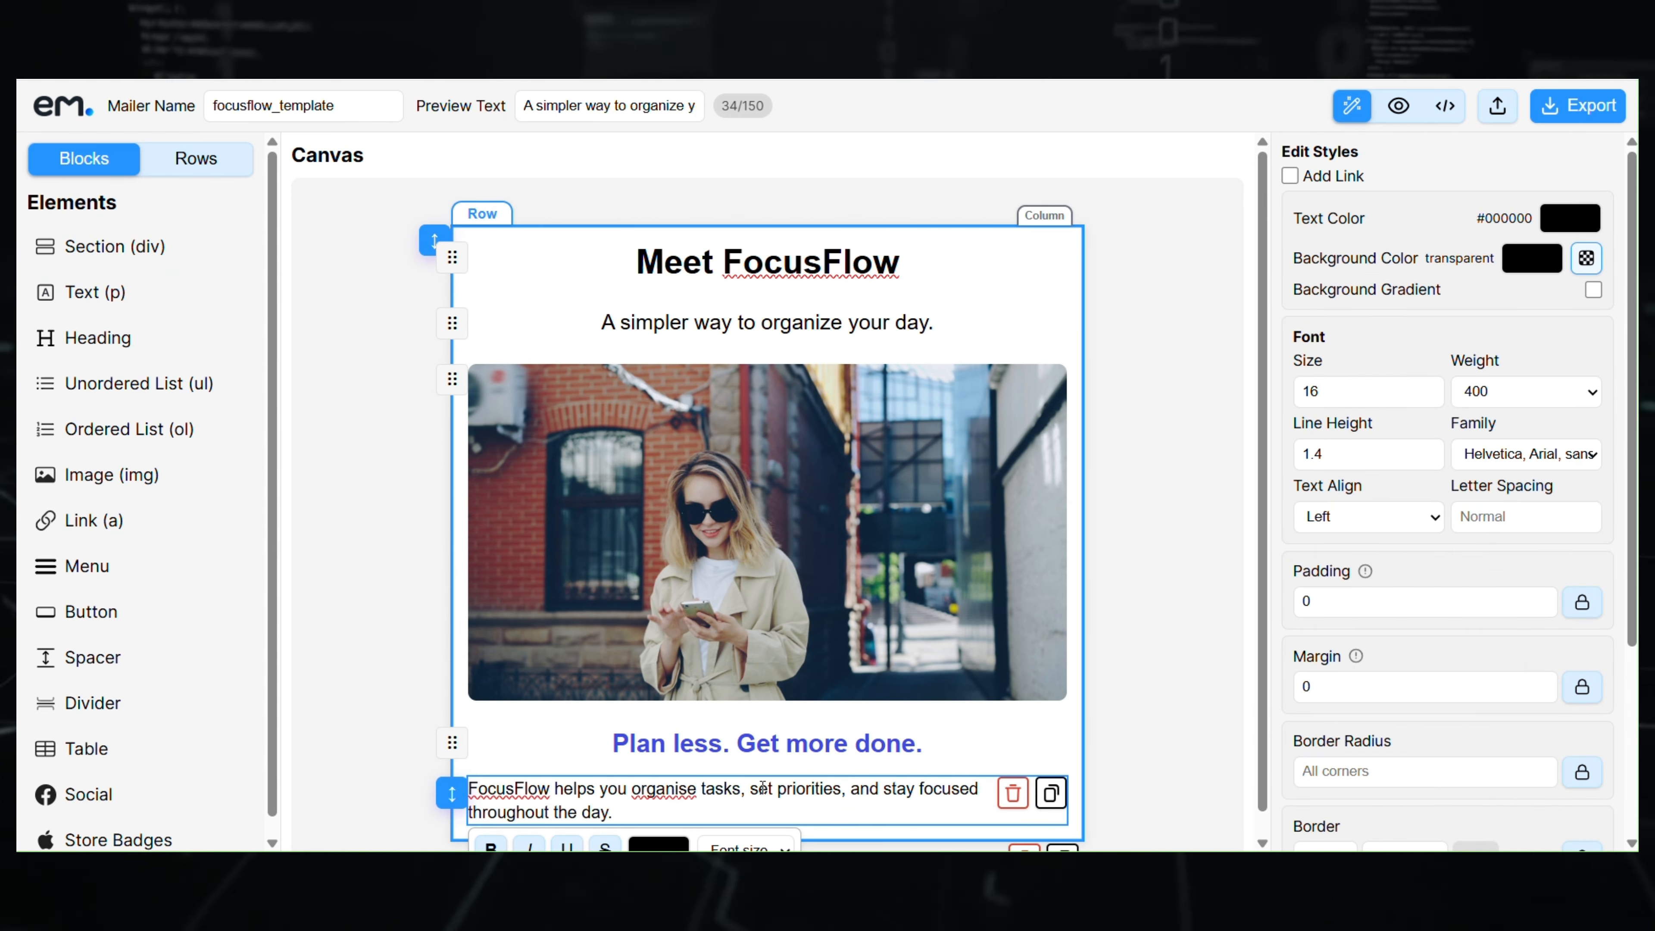
- Centre the body paragraph, set its font size to 18 and colour it dark grey #303030
click(1368, 516)
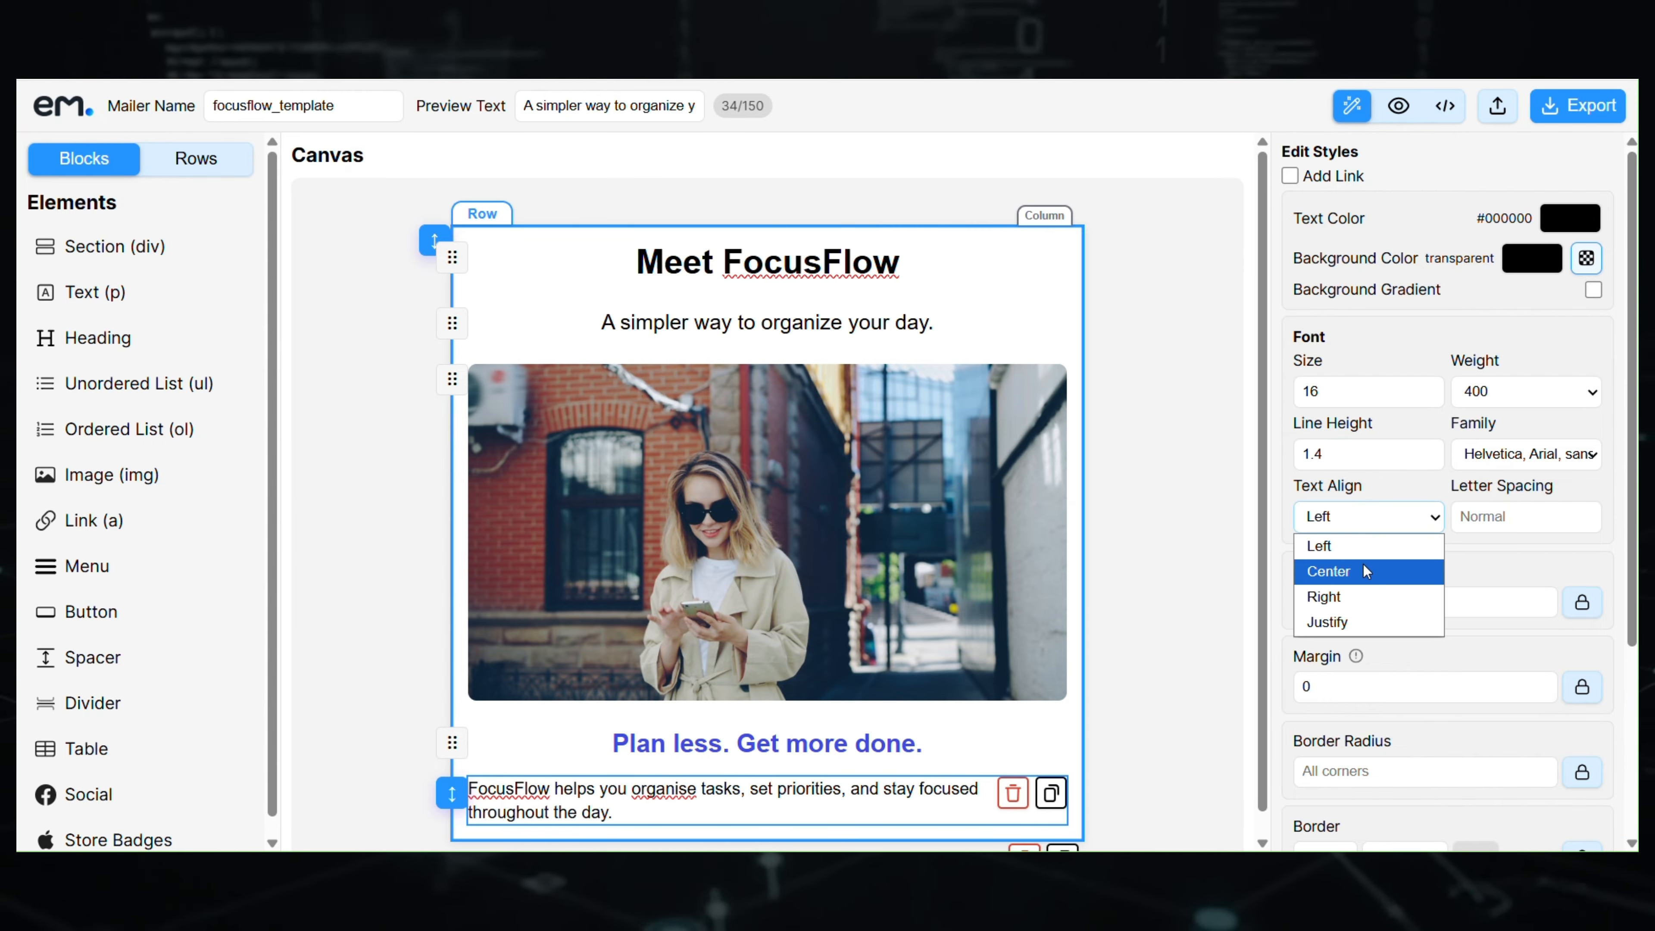
click(1367, 569)
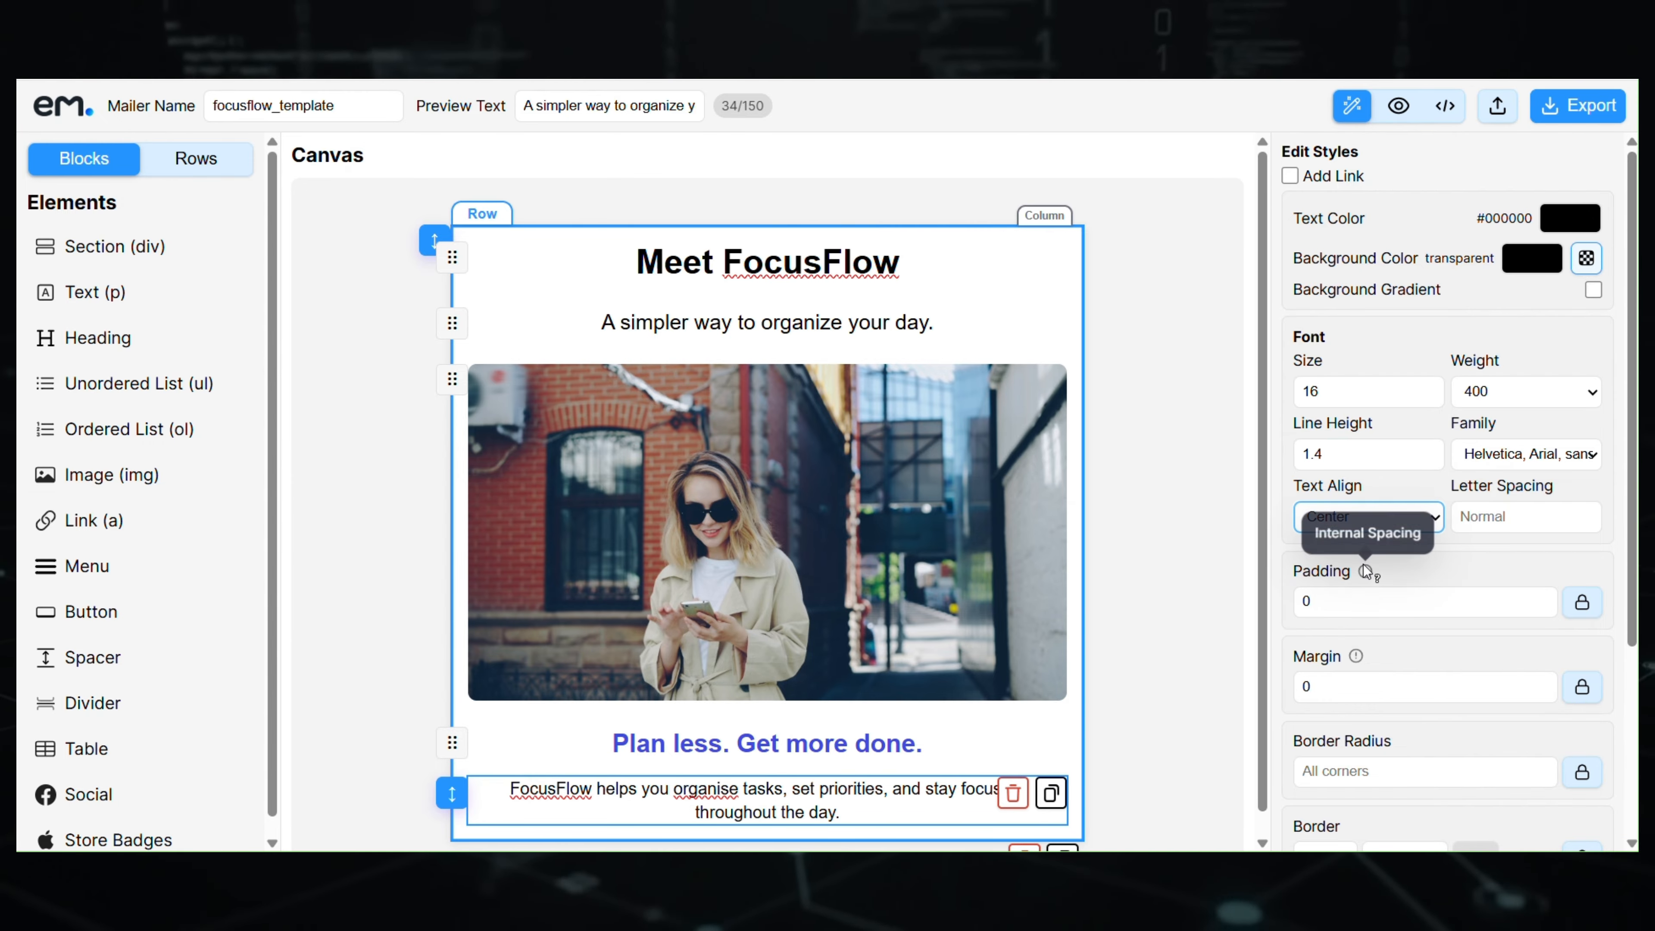
click(1427, 390)
click(1427, 391)
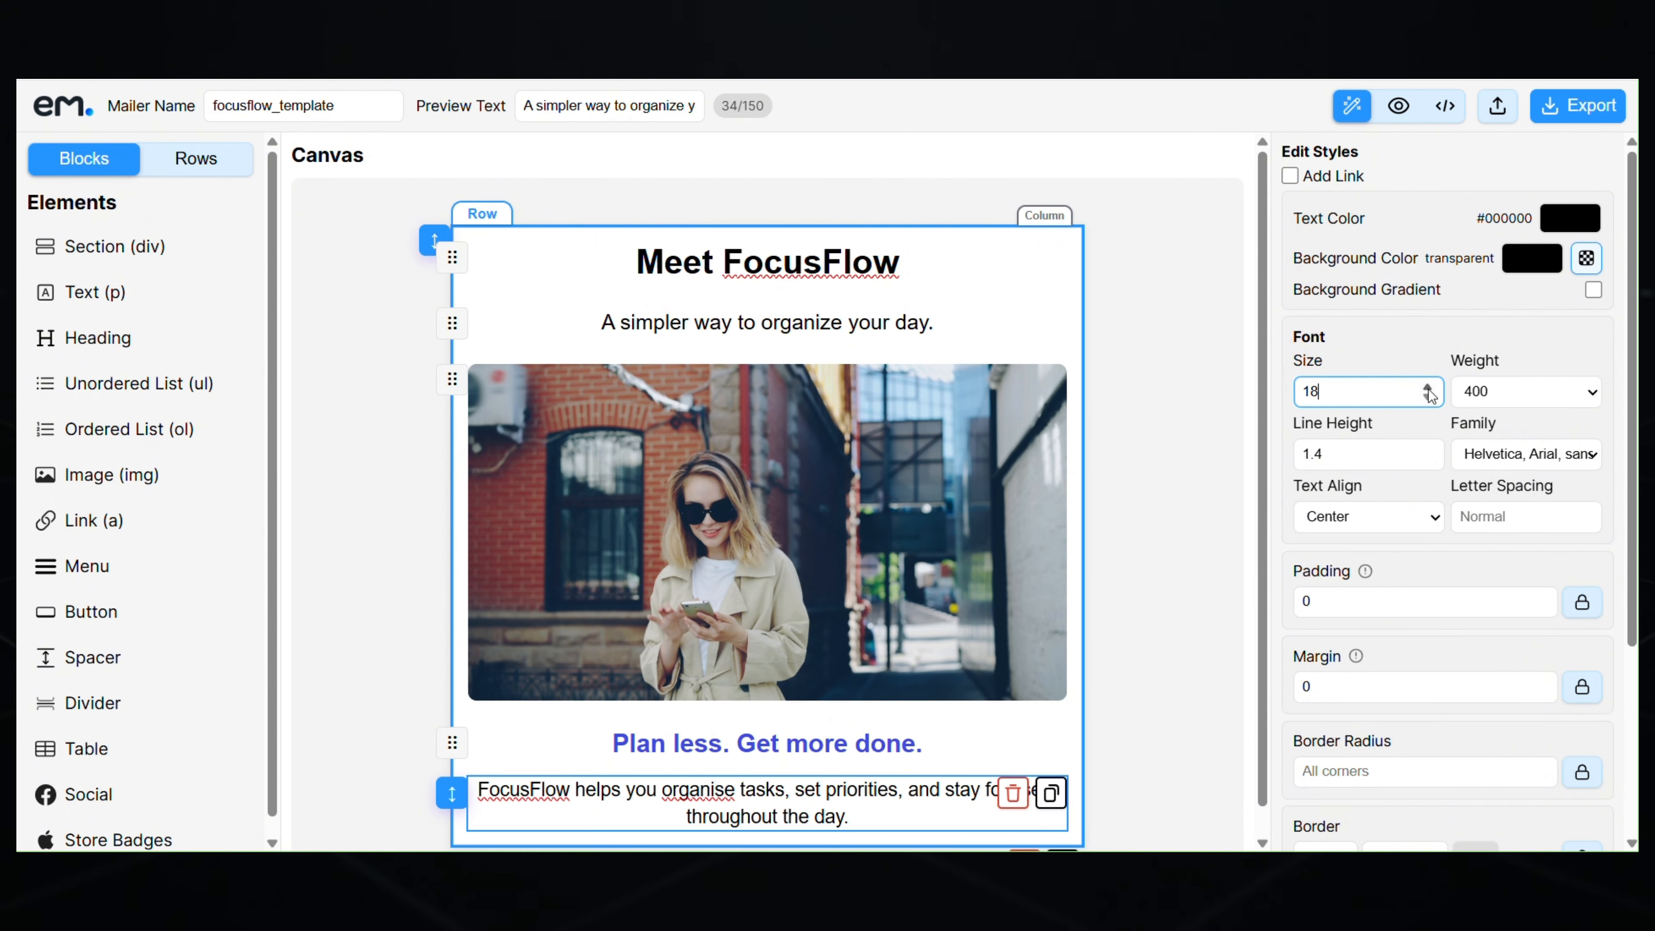
click(1428, 390)
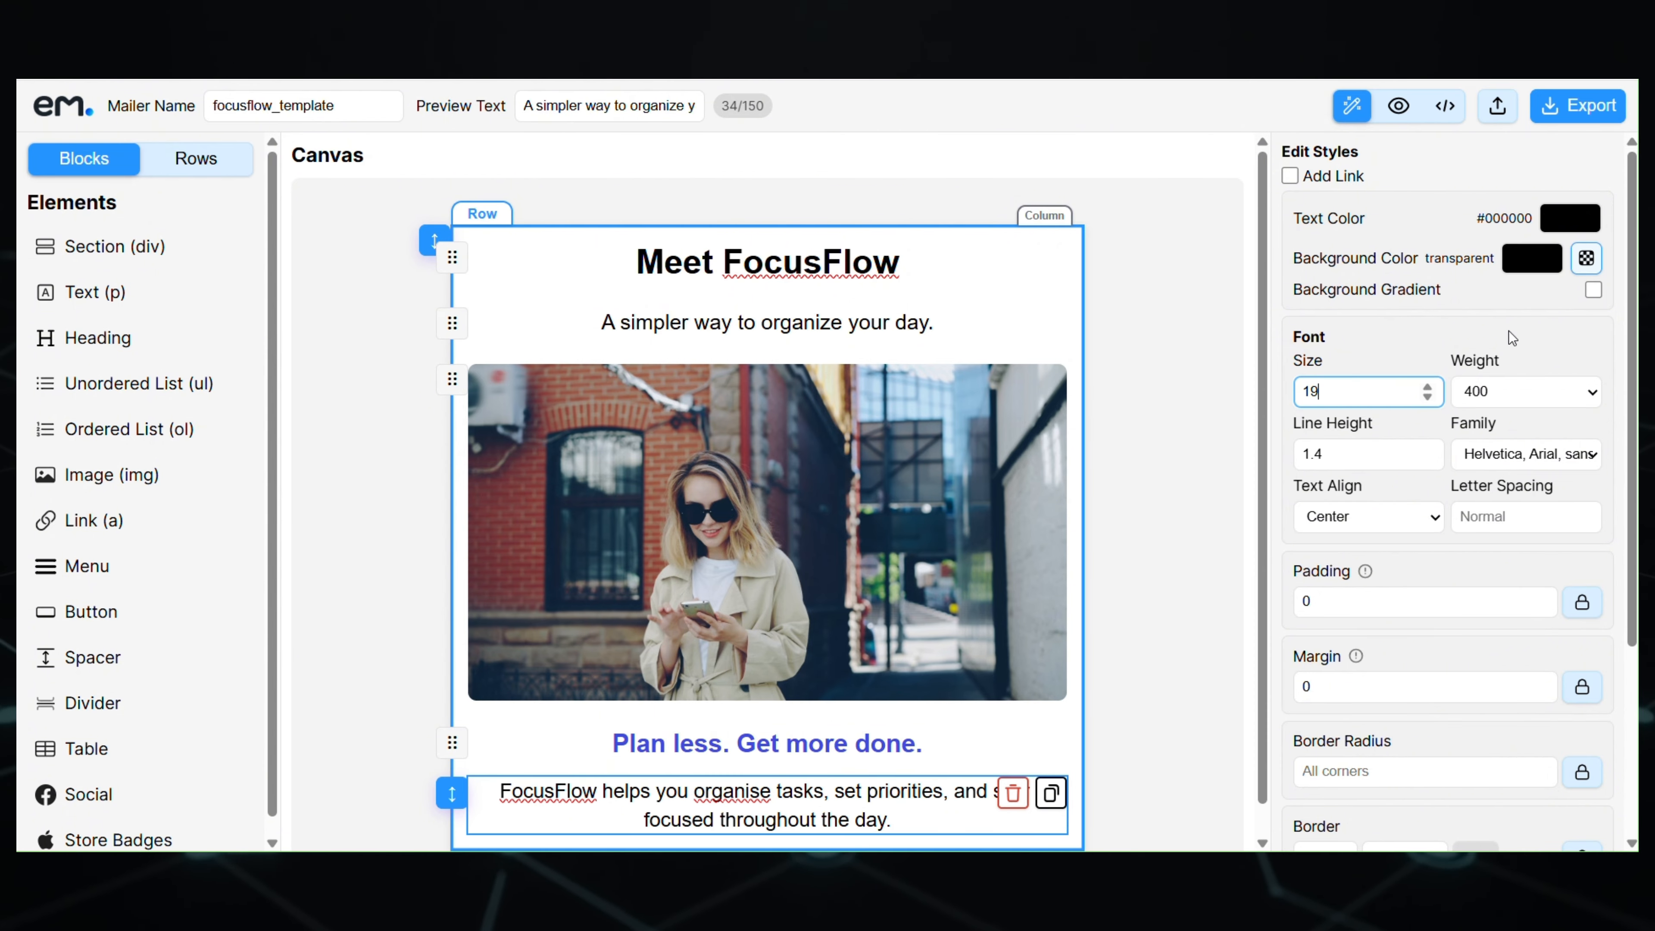
click(1428, 396)
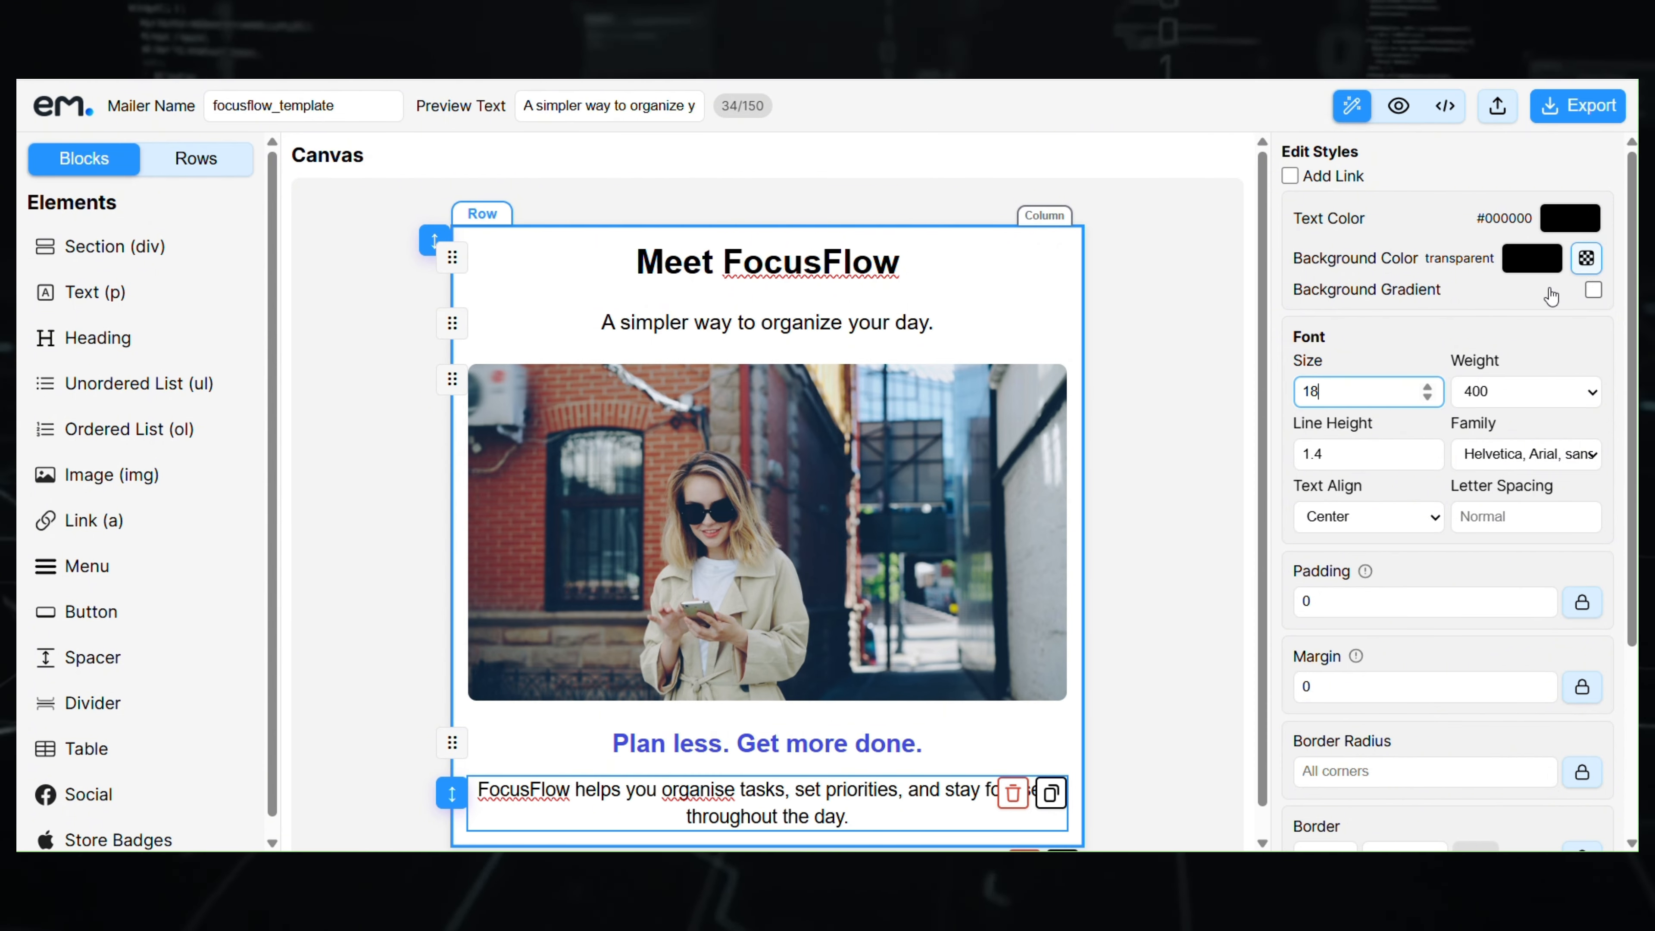
click(1568, 218)
drag(1361, 323, 1353, 355)
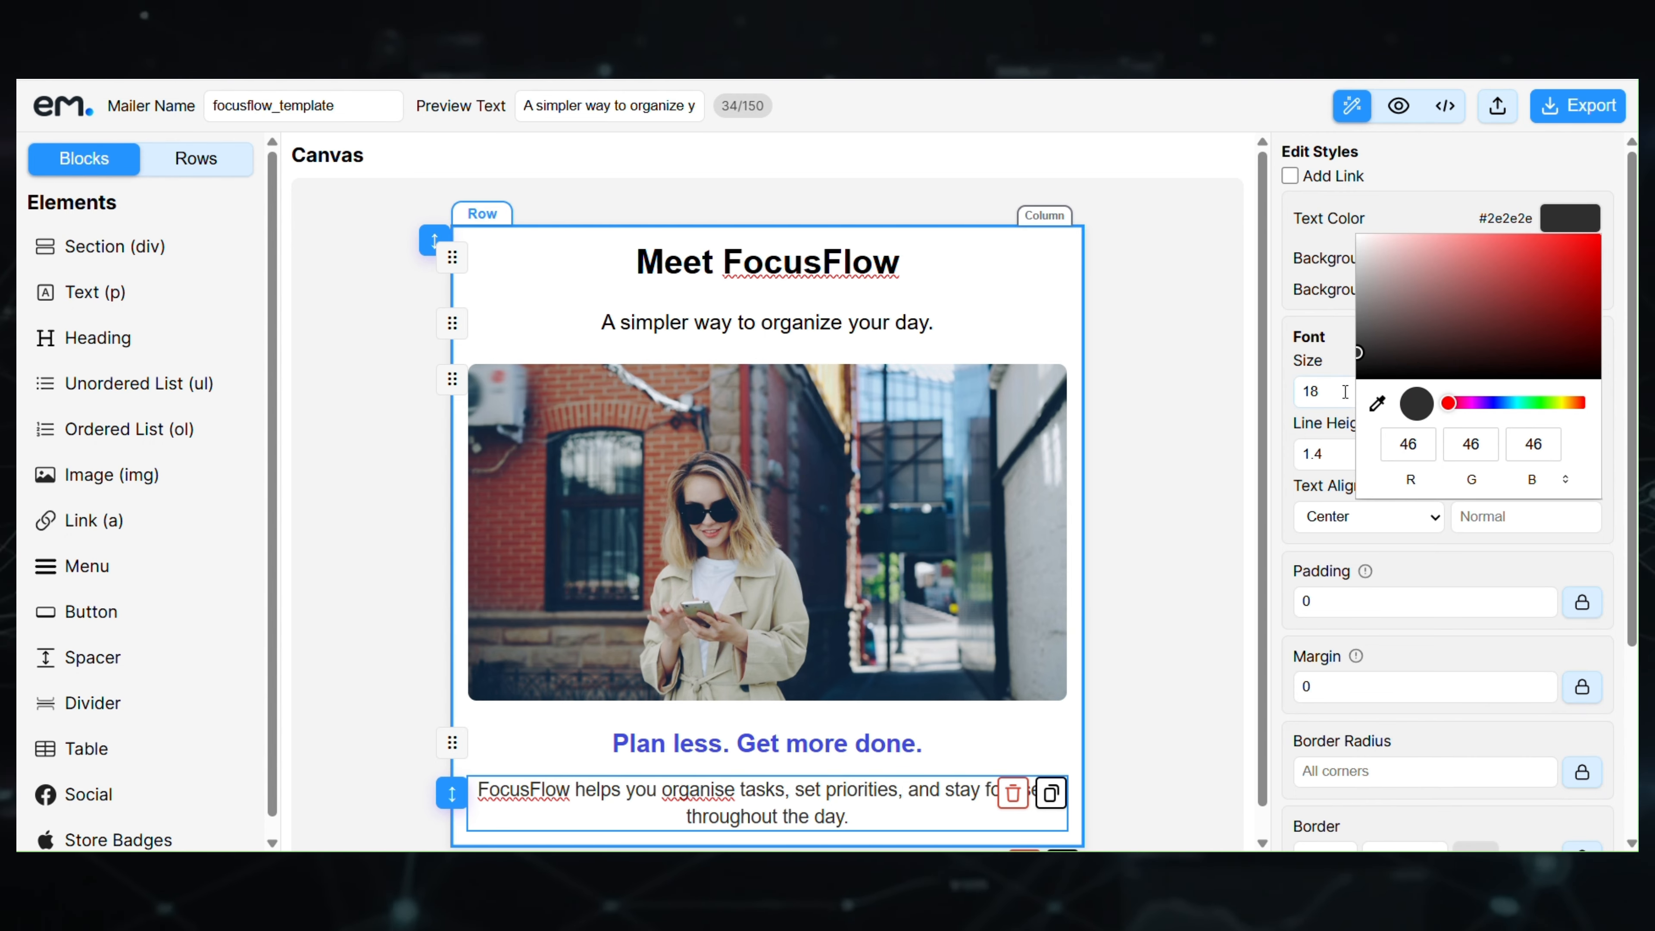
click(1398, 719)
- Narrow the paragraph to 75% width centred, and set the heading's bottom margin to 5
scroll(1424, 697, down, 4)
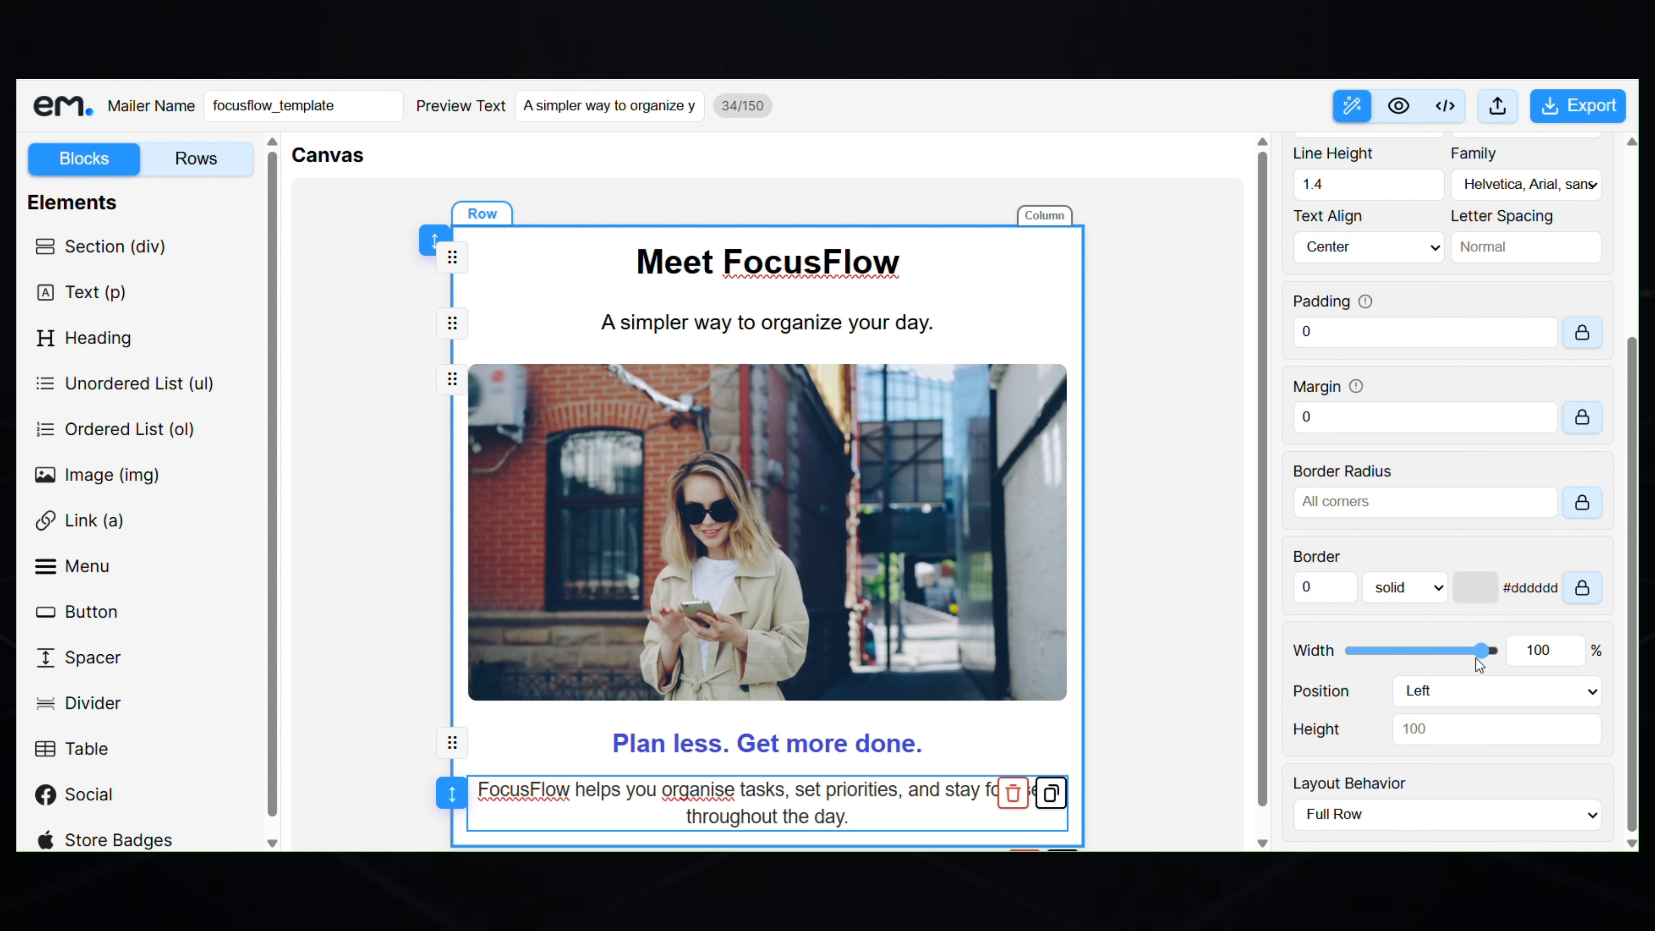
drag(1473, 655, 1453, 659)
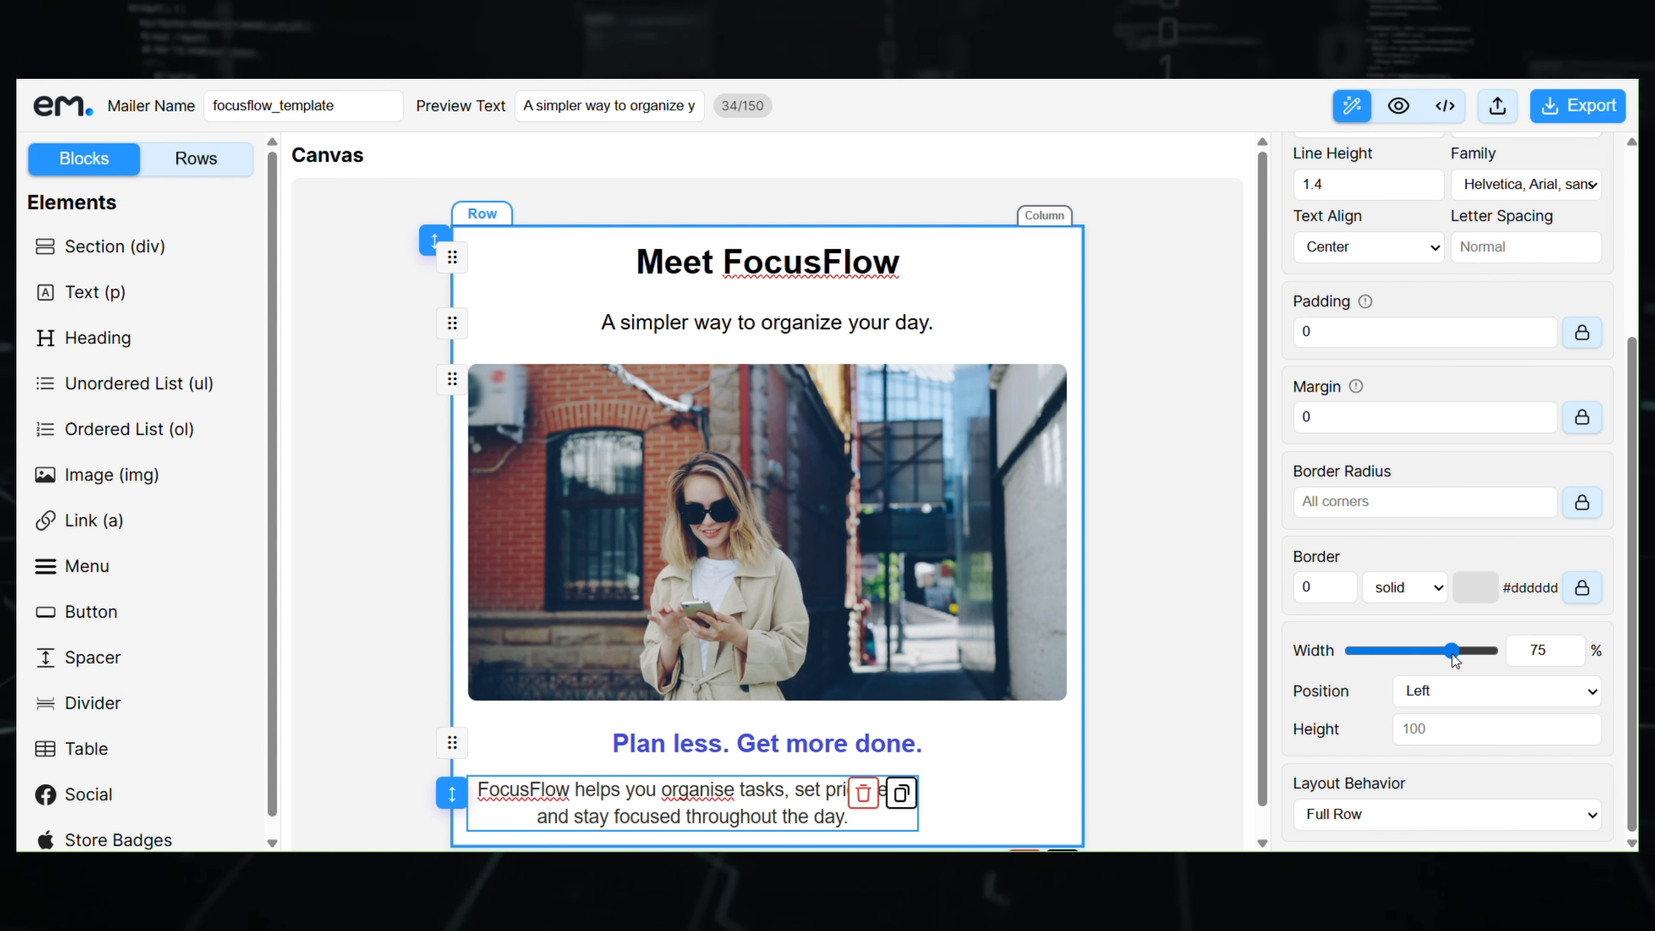
click(1461, 691)
click(1448, 745)
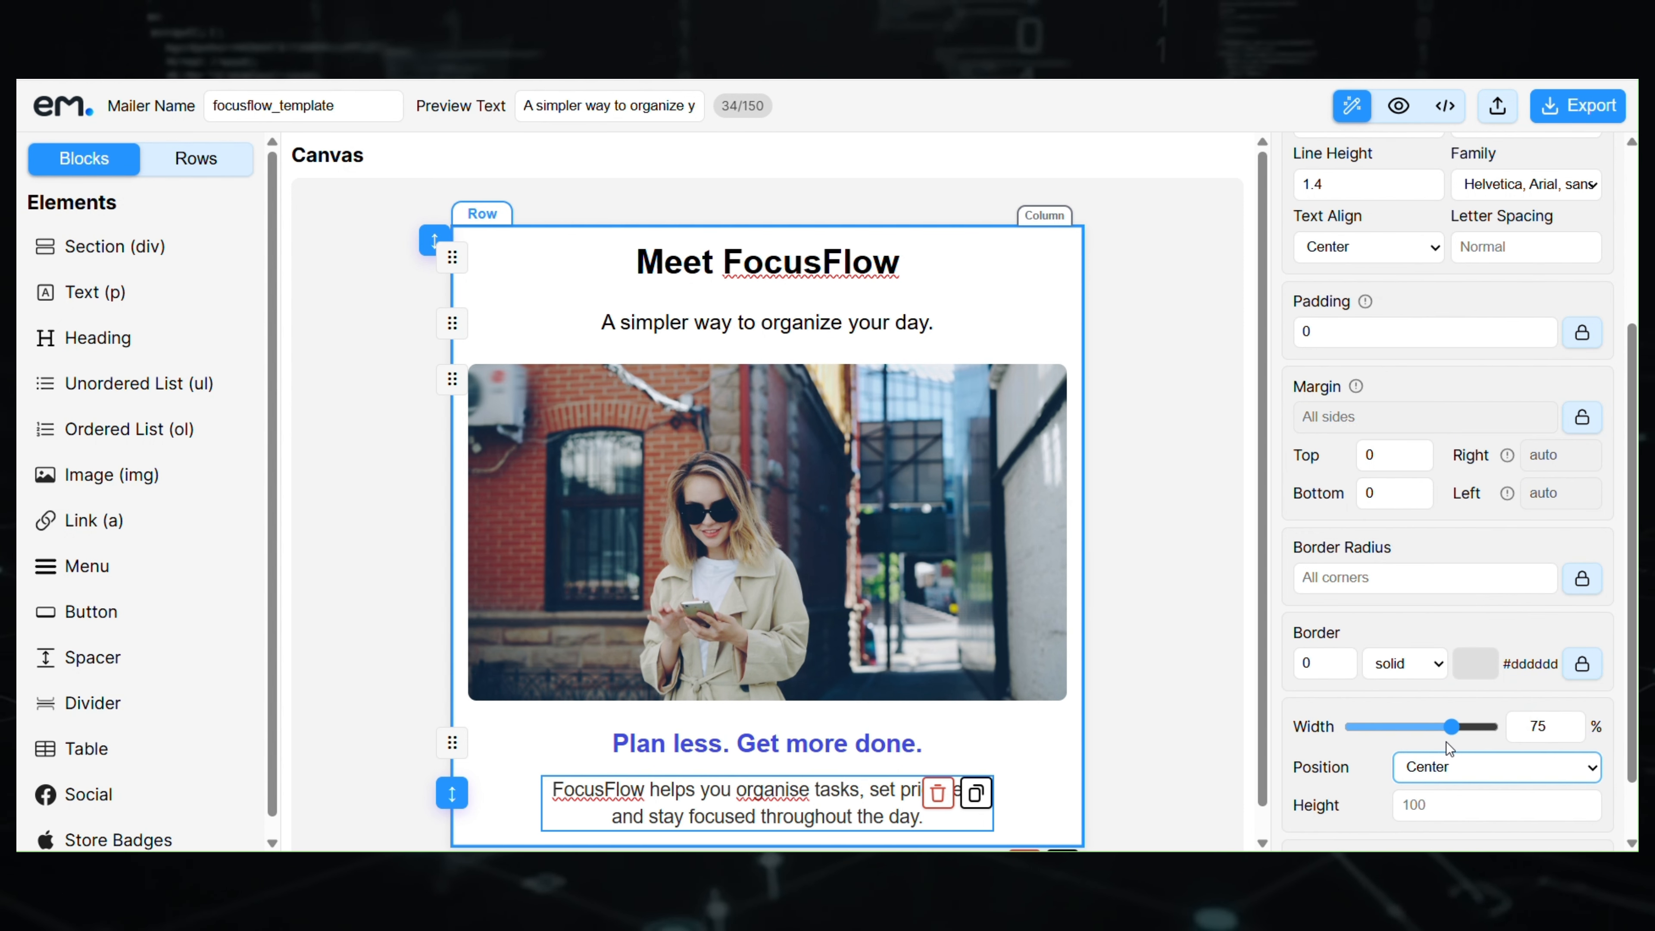
click(786, 743)
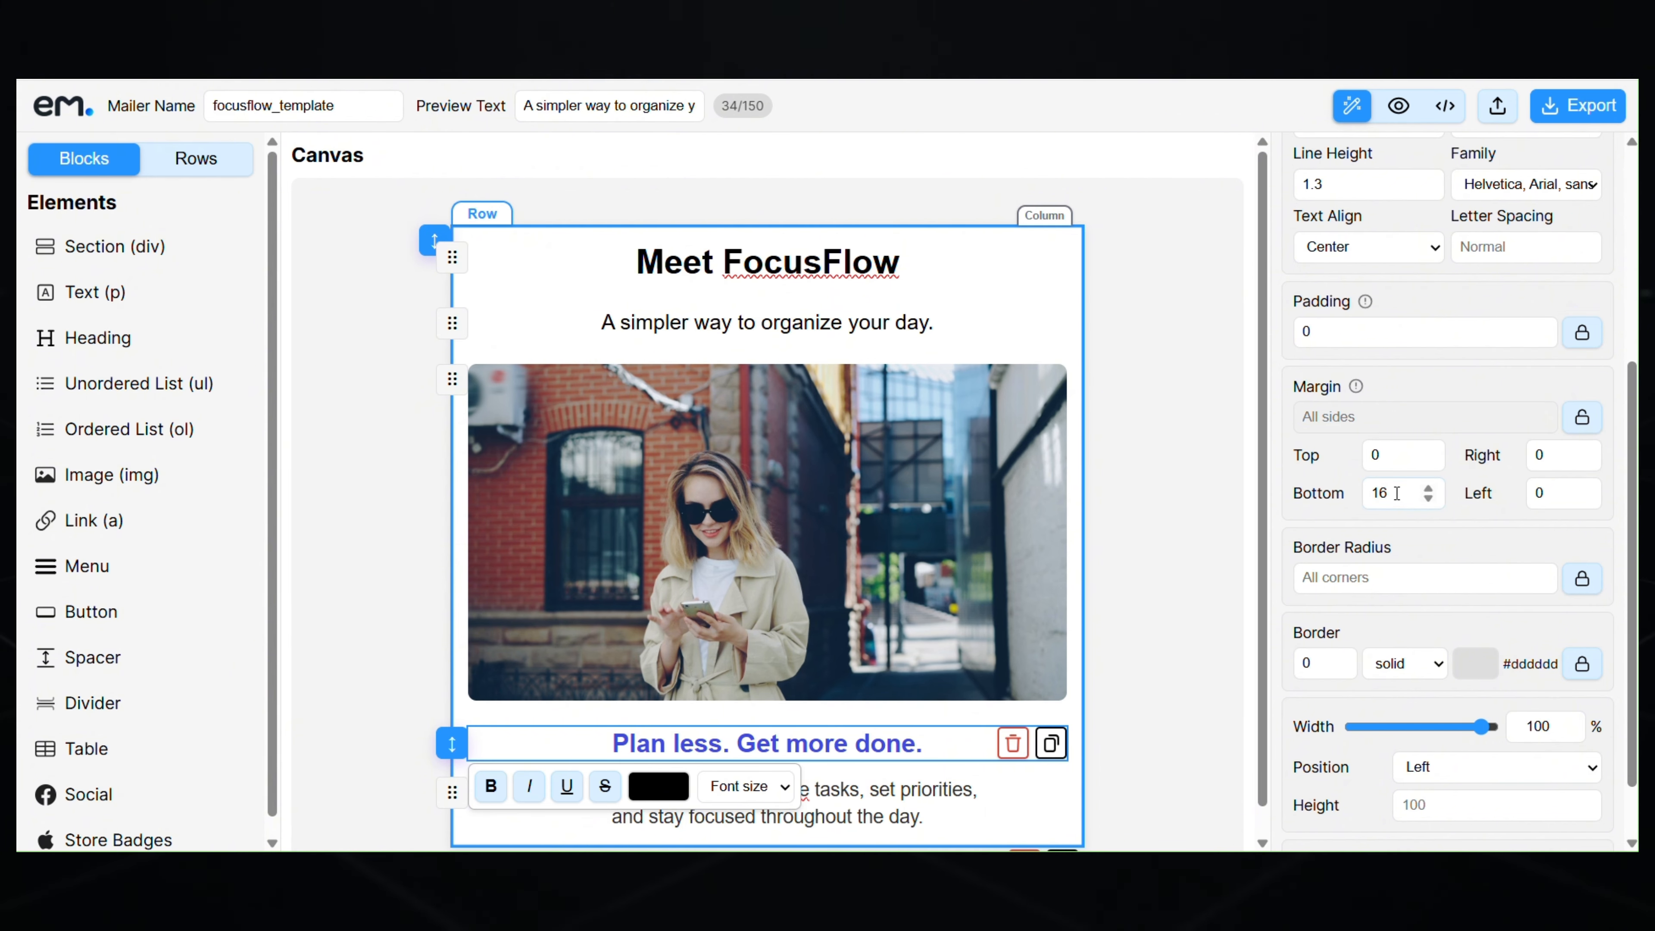
text(5)
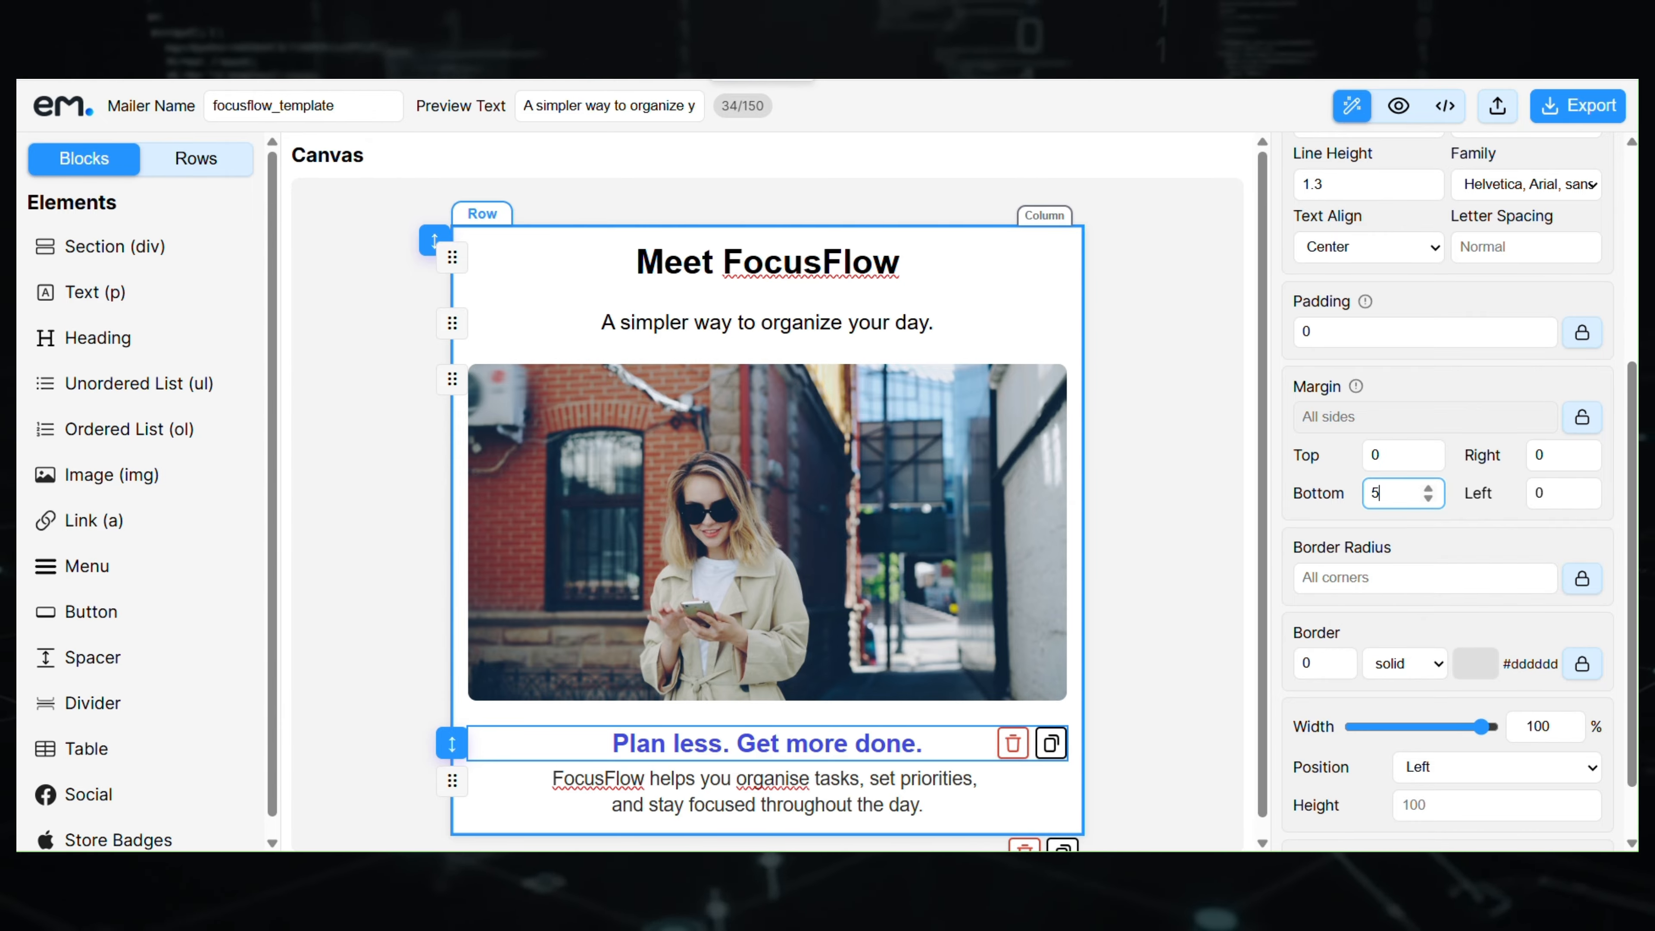
click(1204, 551)
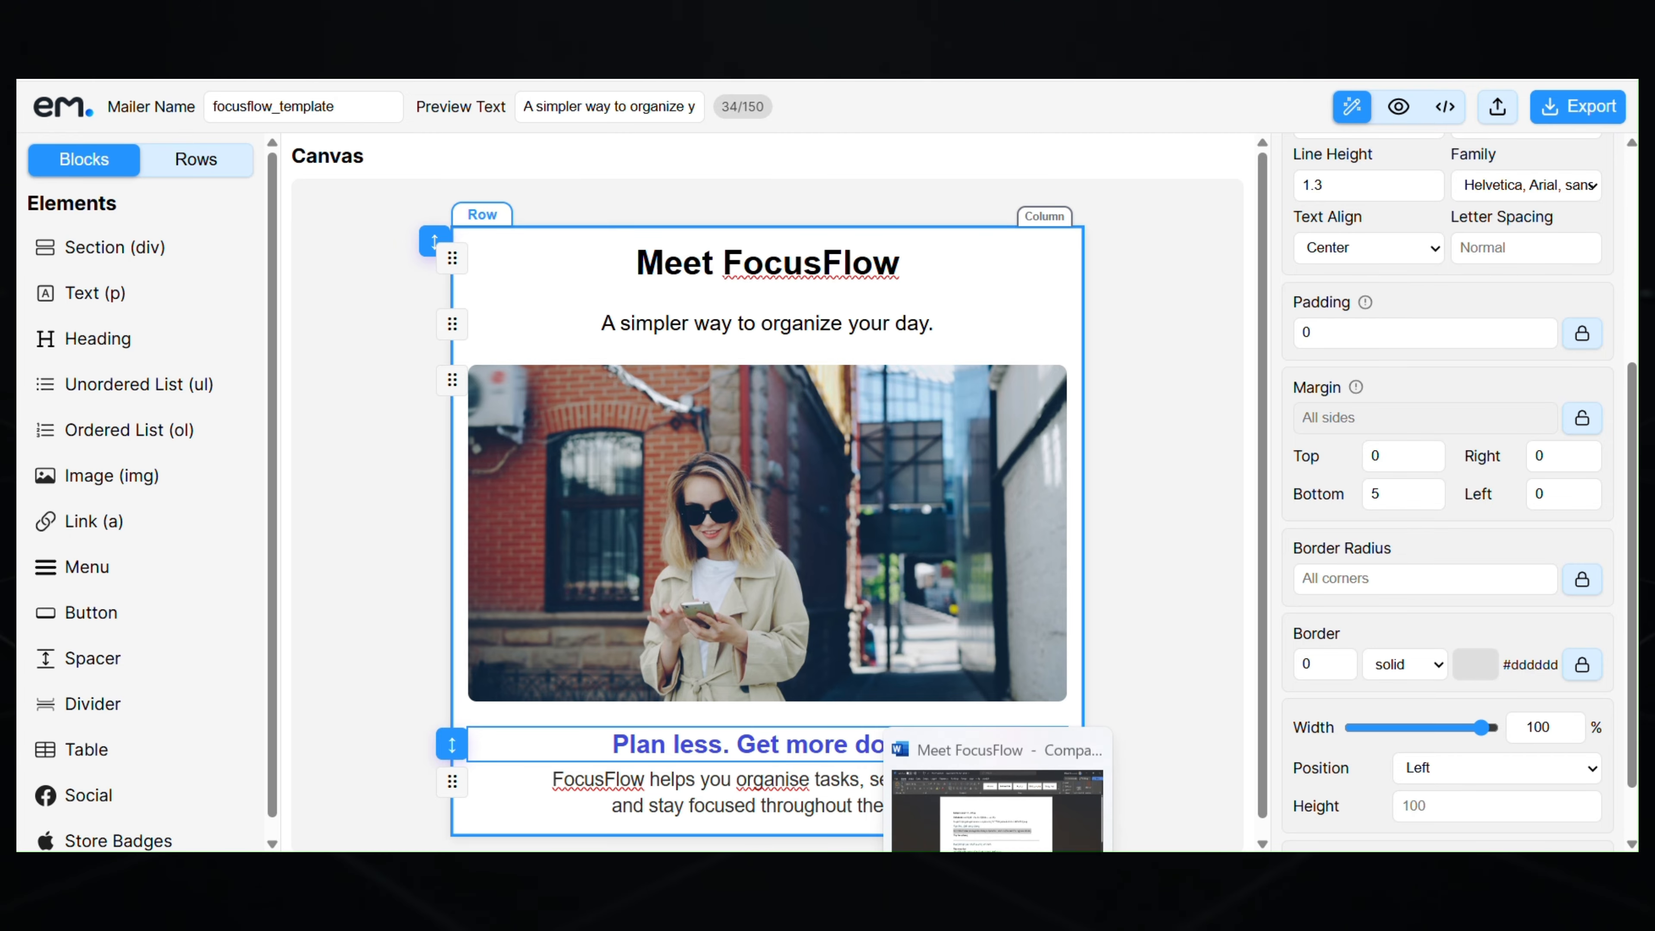
- Add a button below the description labelled 'Try FocusFlow'
click(997, 871)
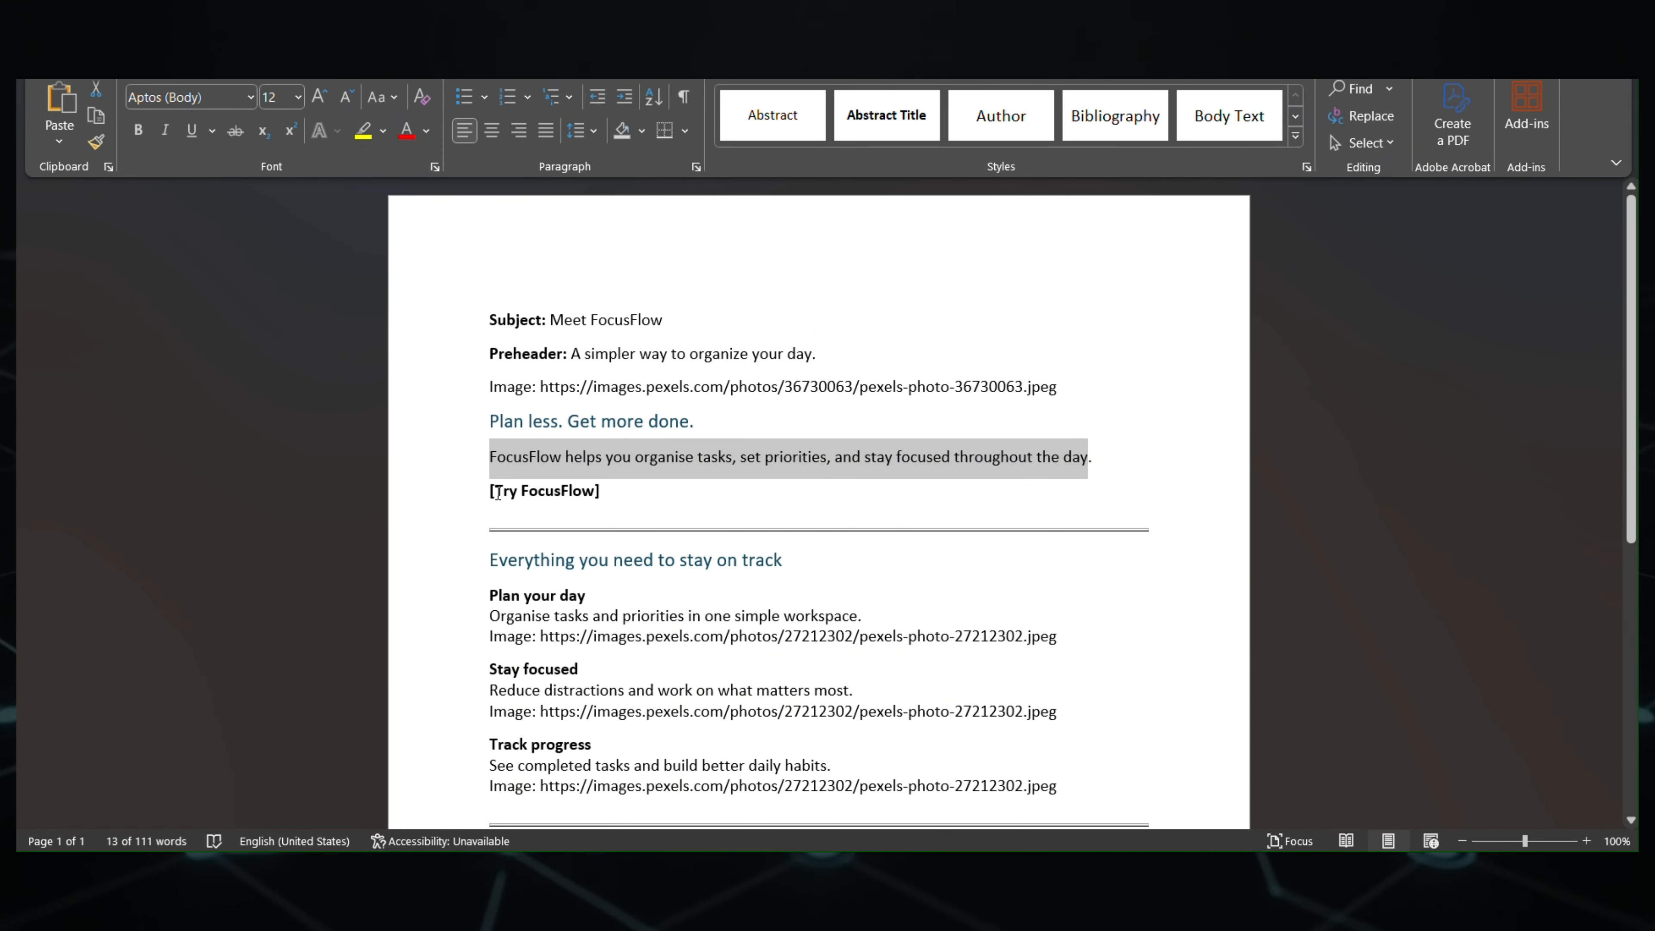
drag(498, 494, 591, 499)
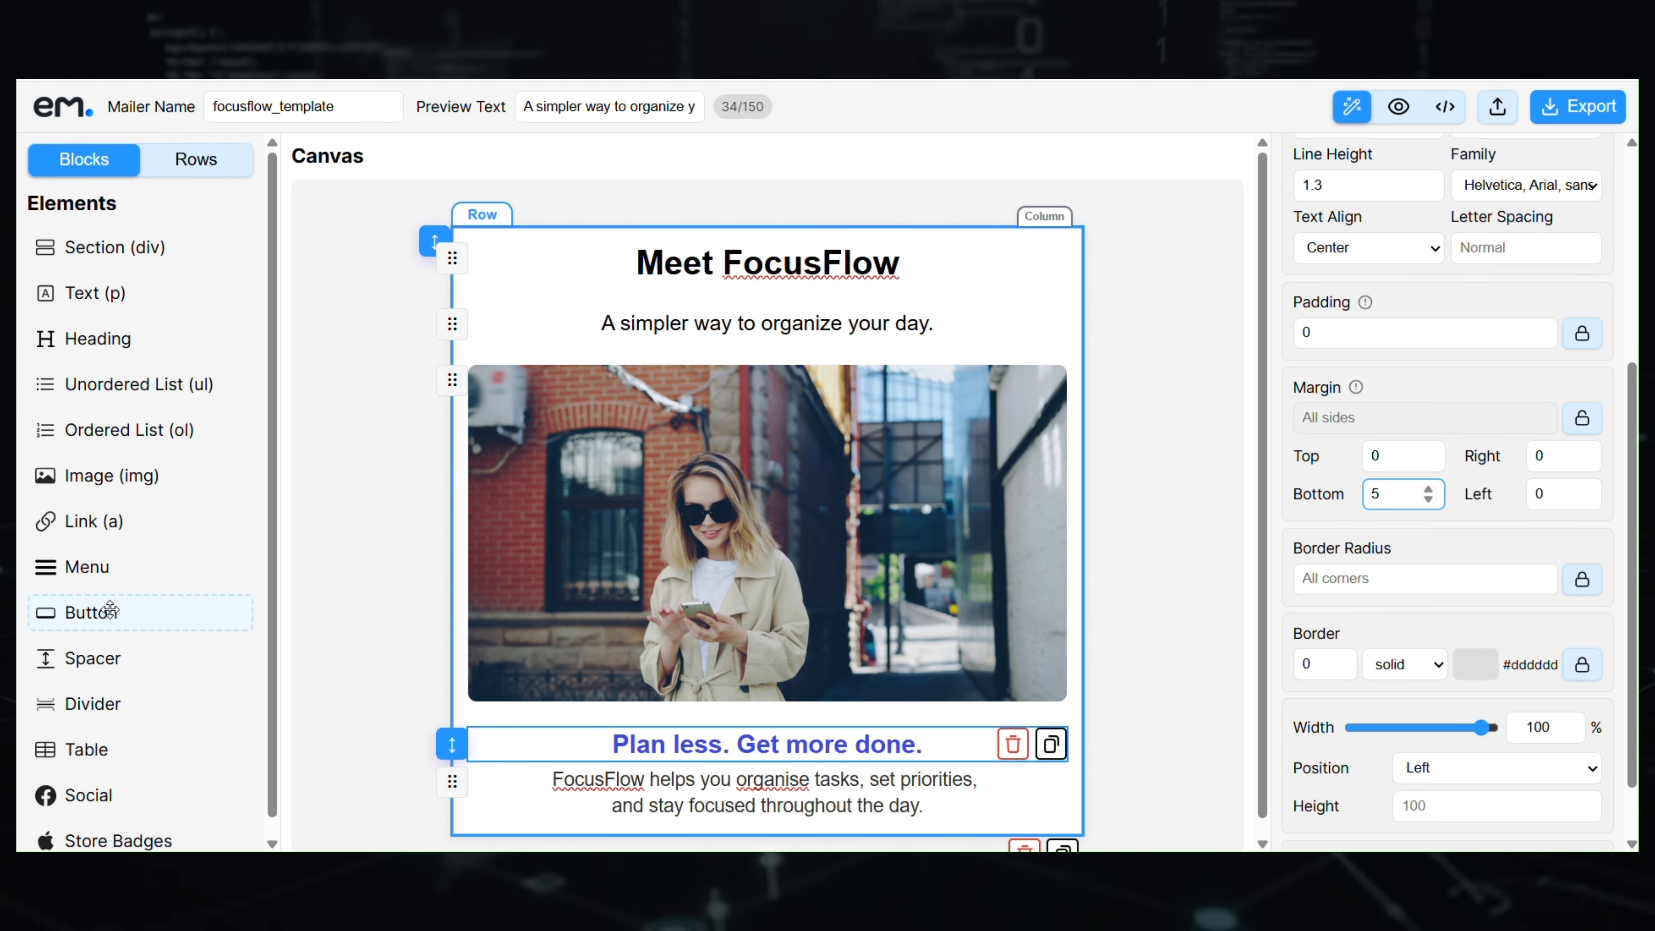
drag(109, 610, 751, 829)
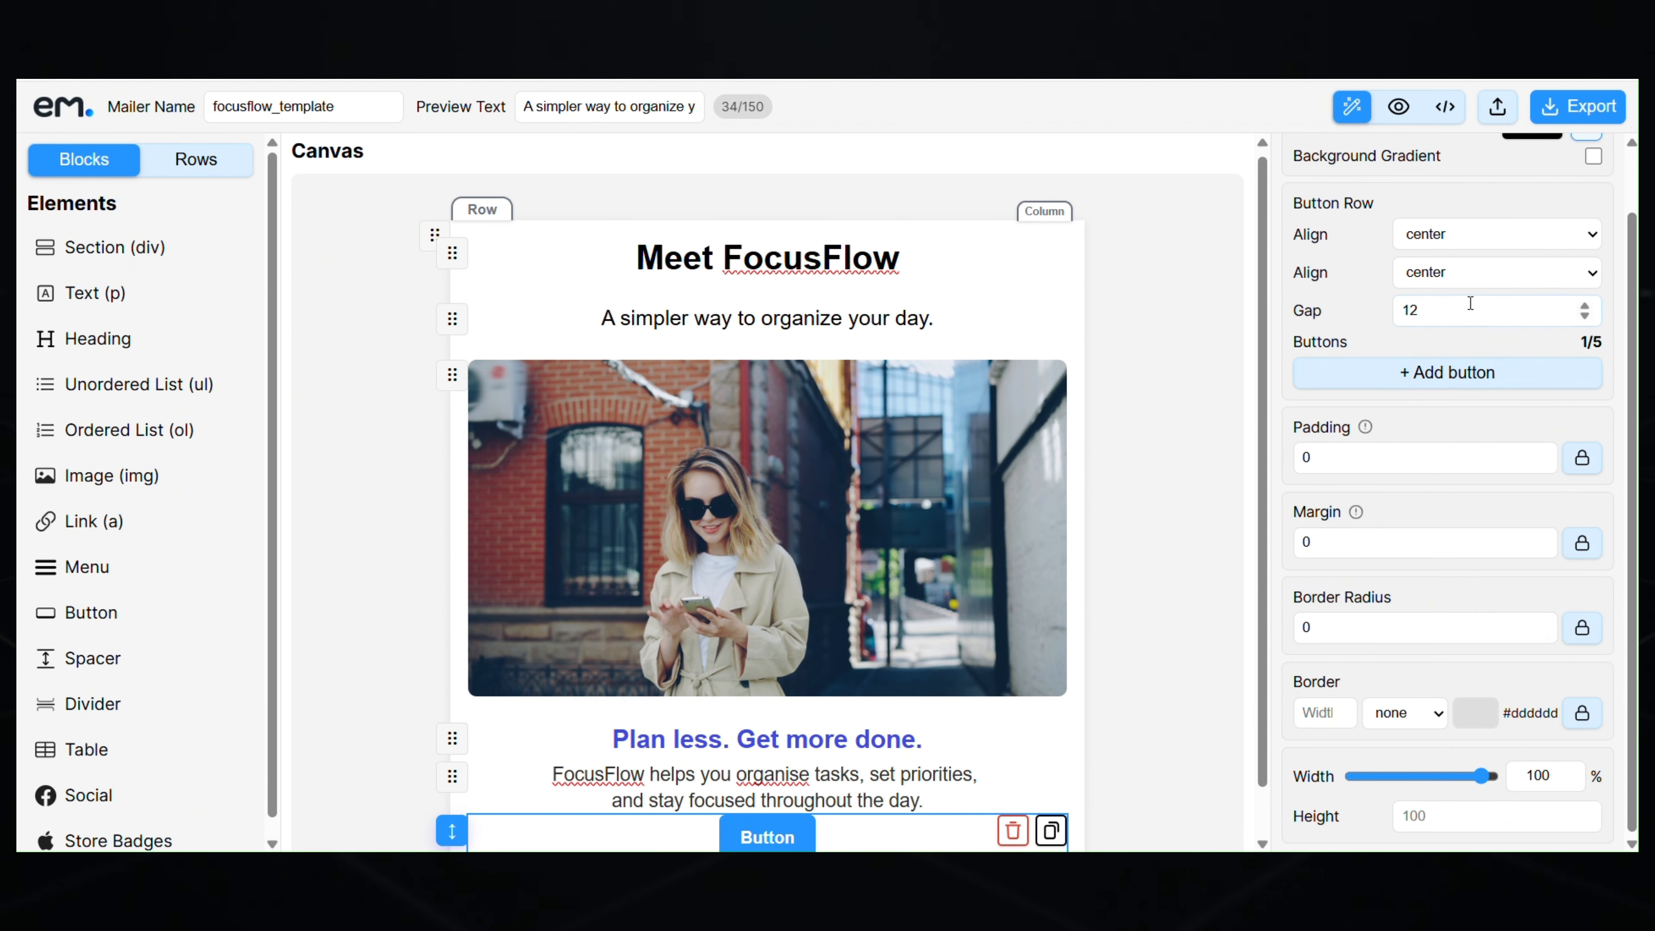
scroll(1471, 303, up, 1)
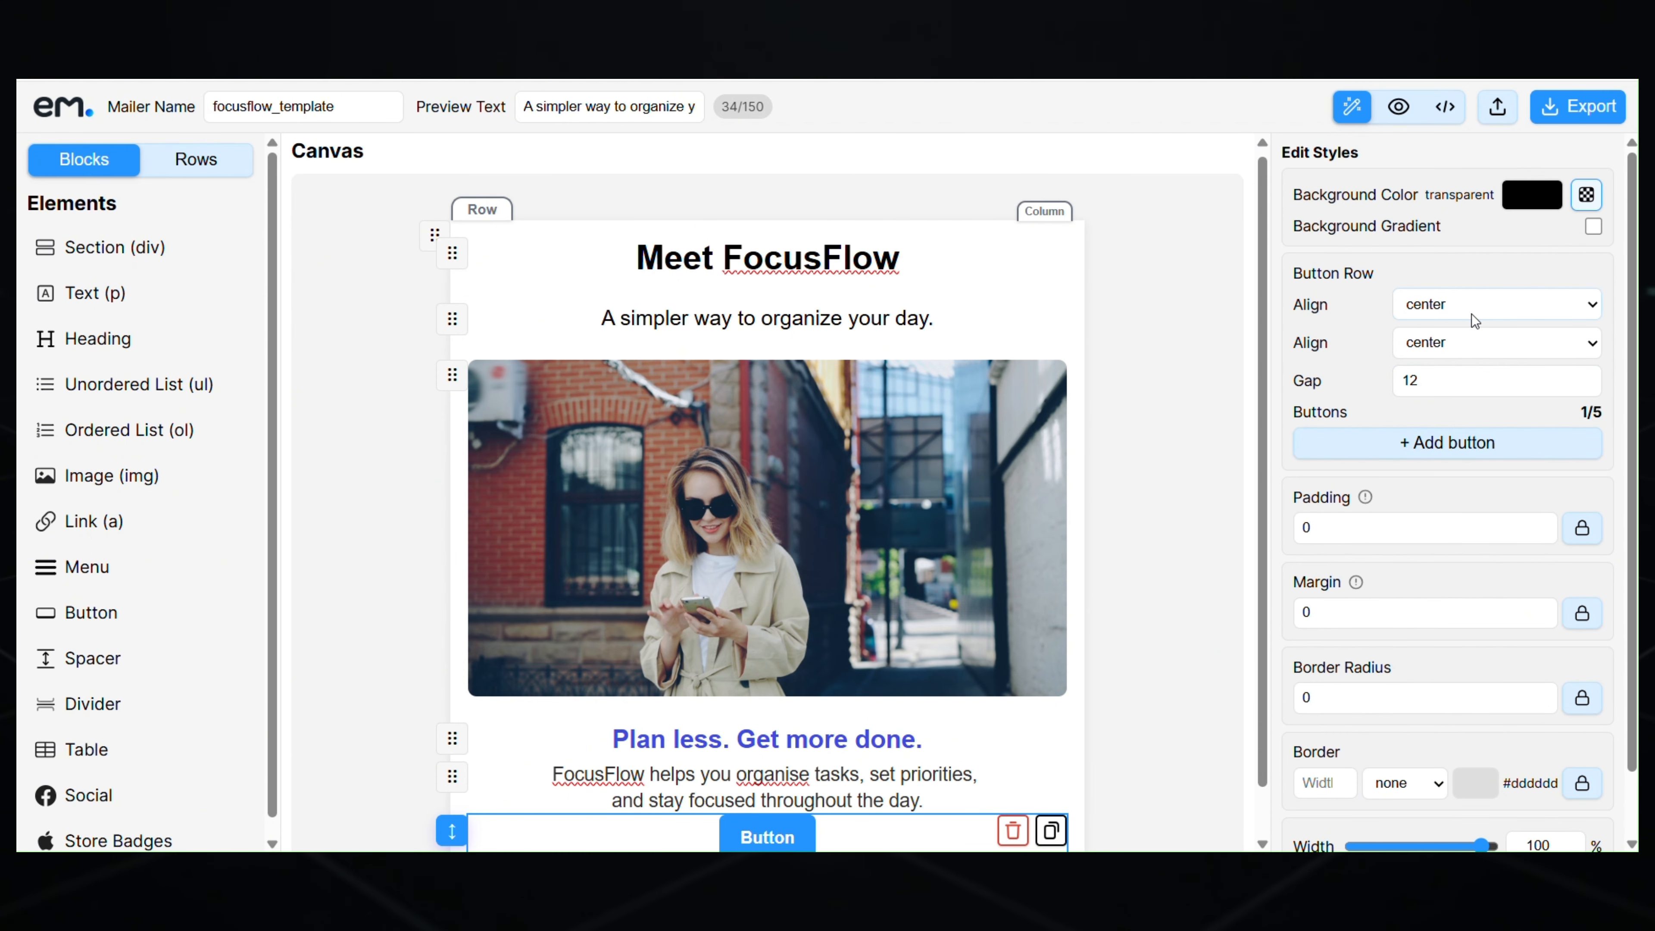
click(798, 835)
double_click(1466, 340)
text(Try FocusFlow)
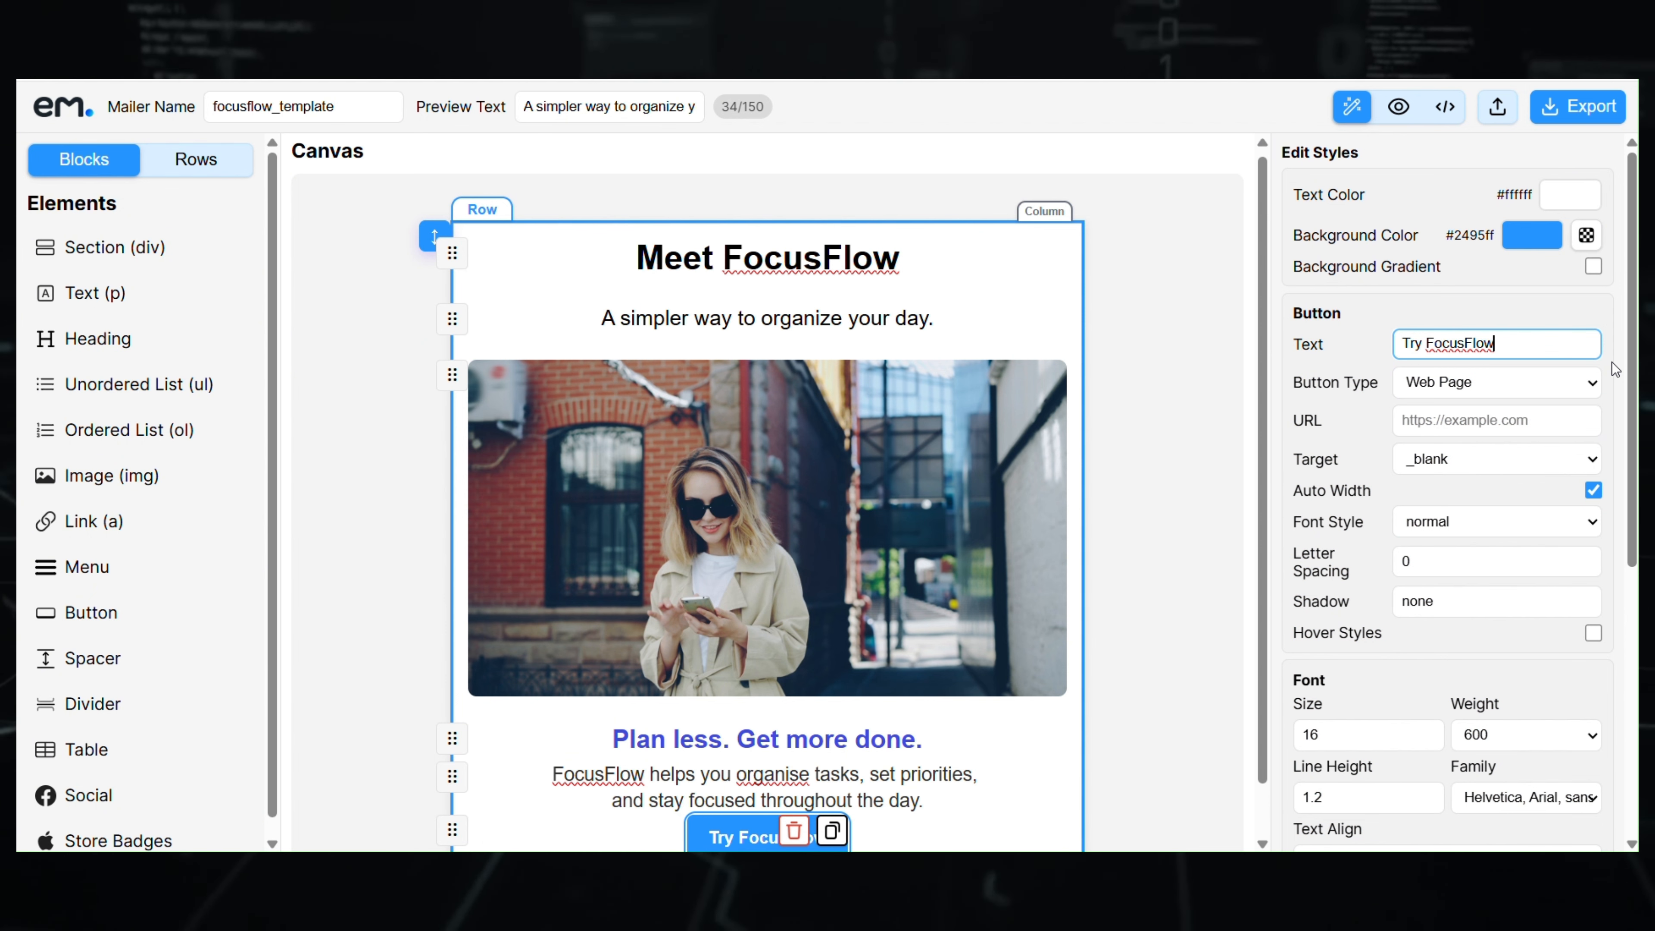
- Set the description paragraph's bottom margin to 15
click(884, 801)
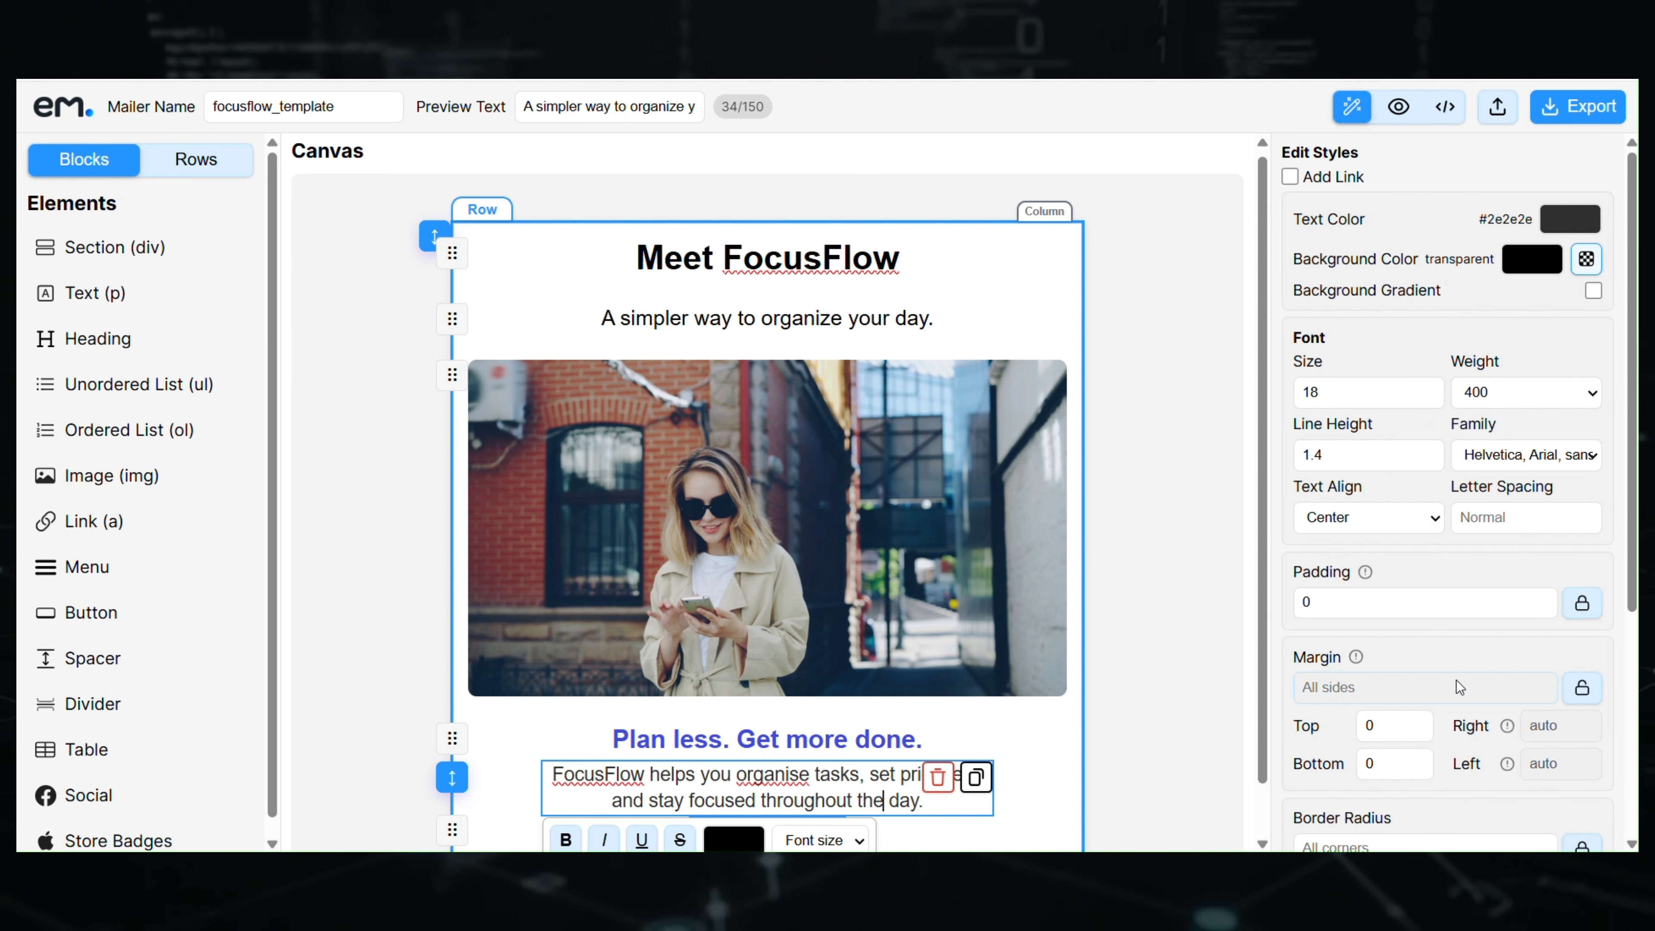
scroll(1442, 653, down, 4)
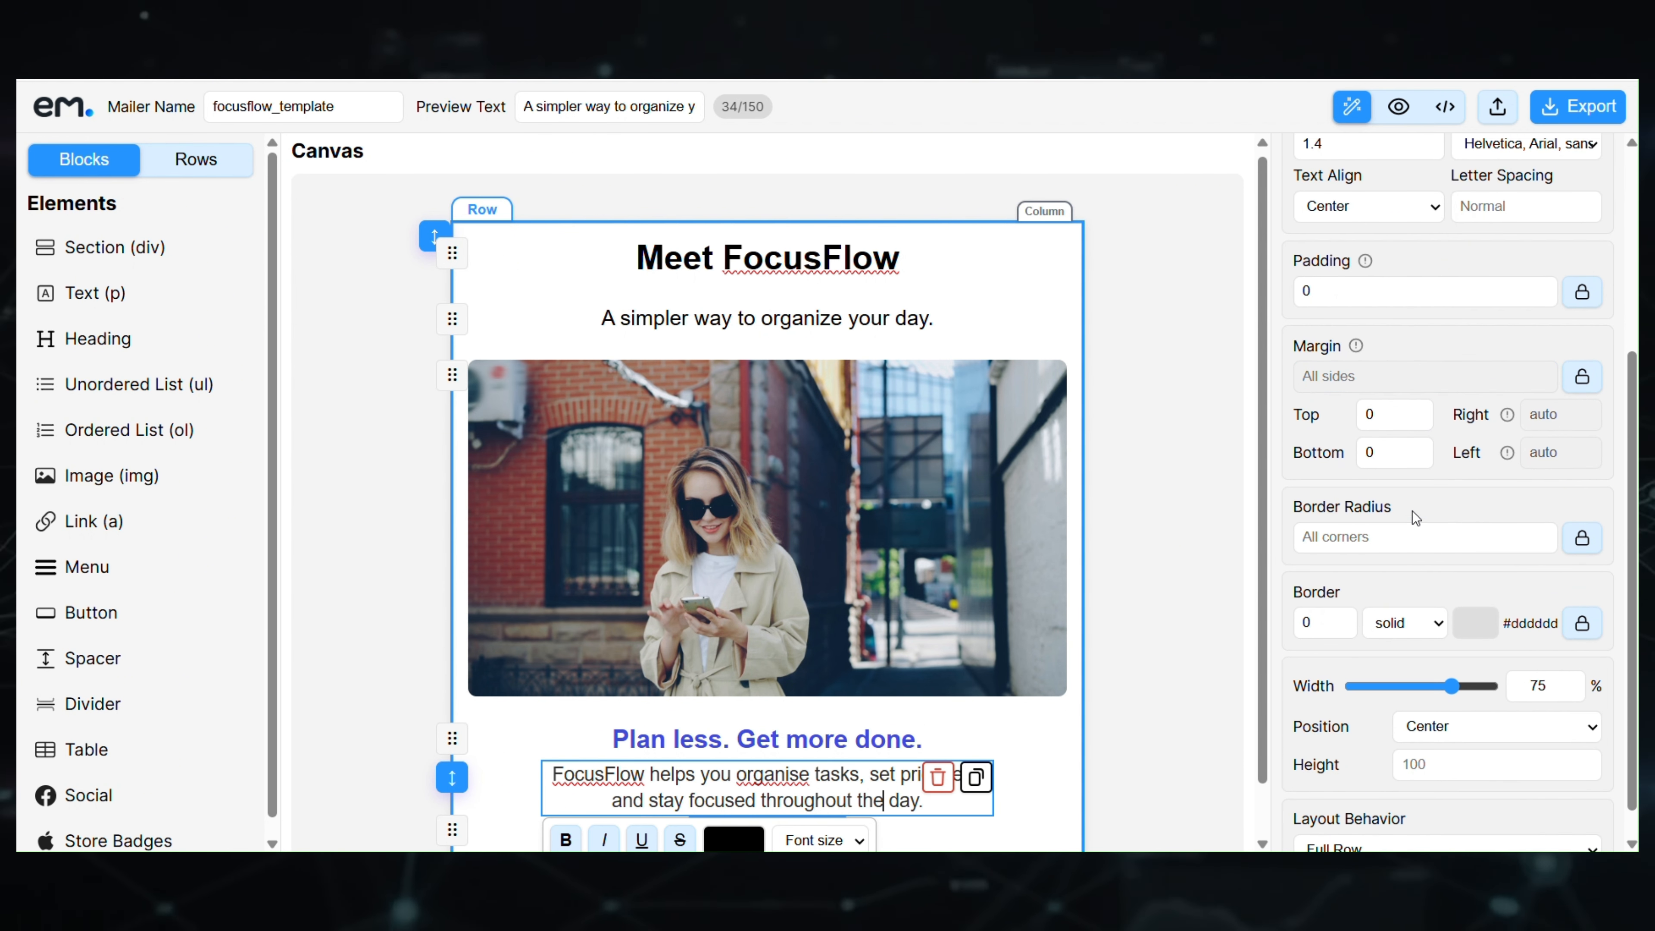
scroll(1416, 525, up, 2)
click(1392, 552)
text(15)
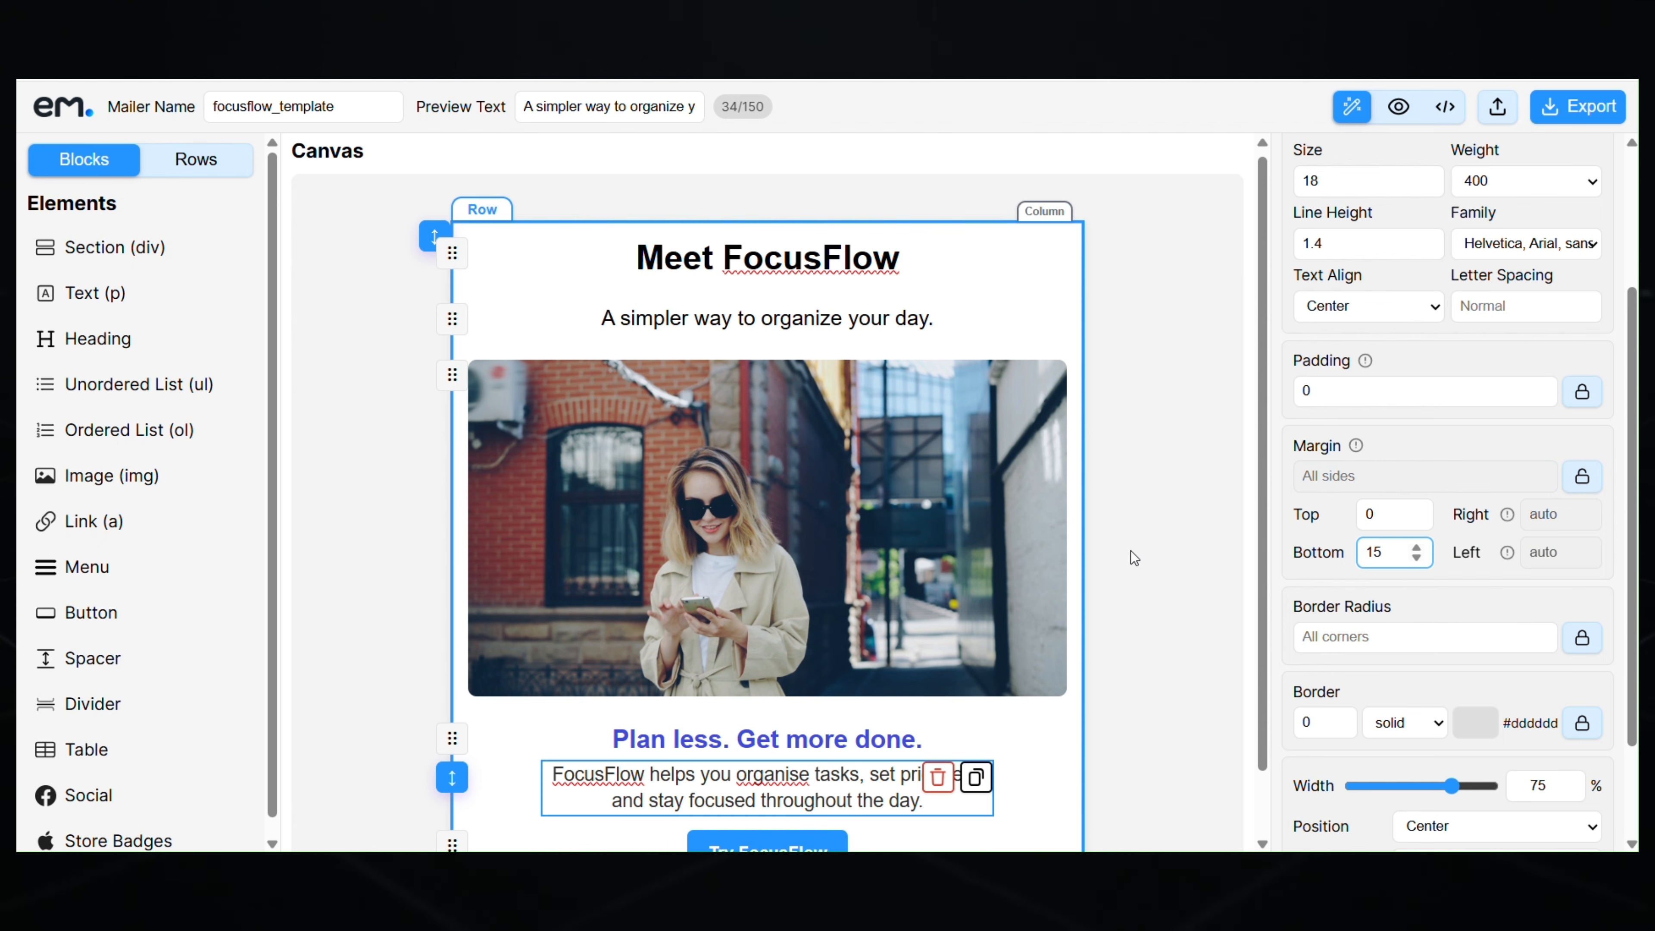
- Change the button's background to a softer blue
scroll(875, 576, down, 1)
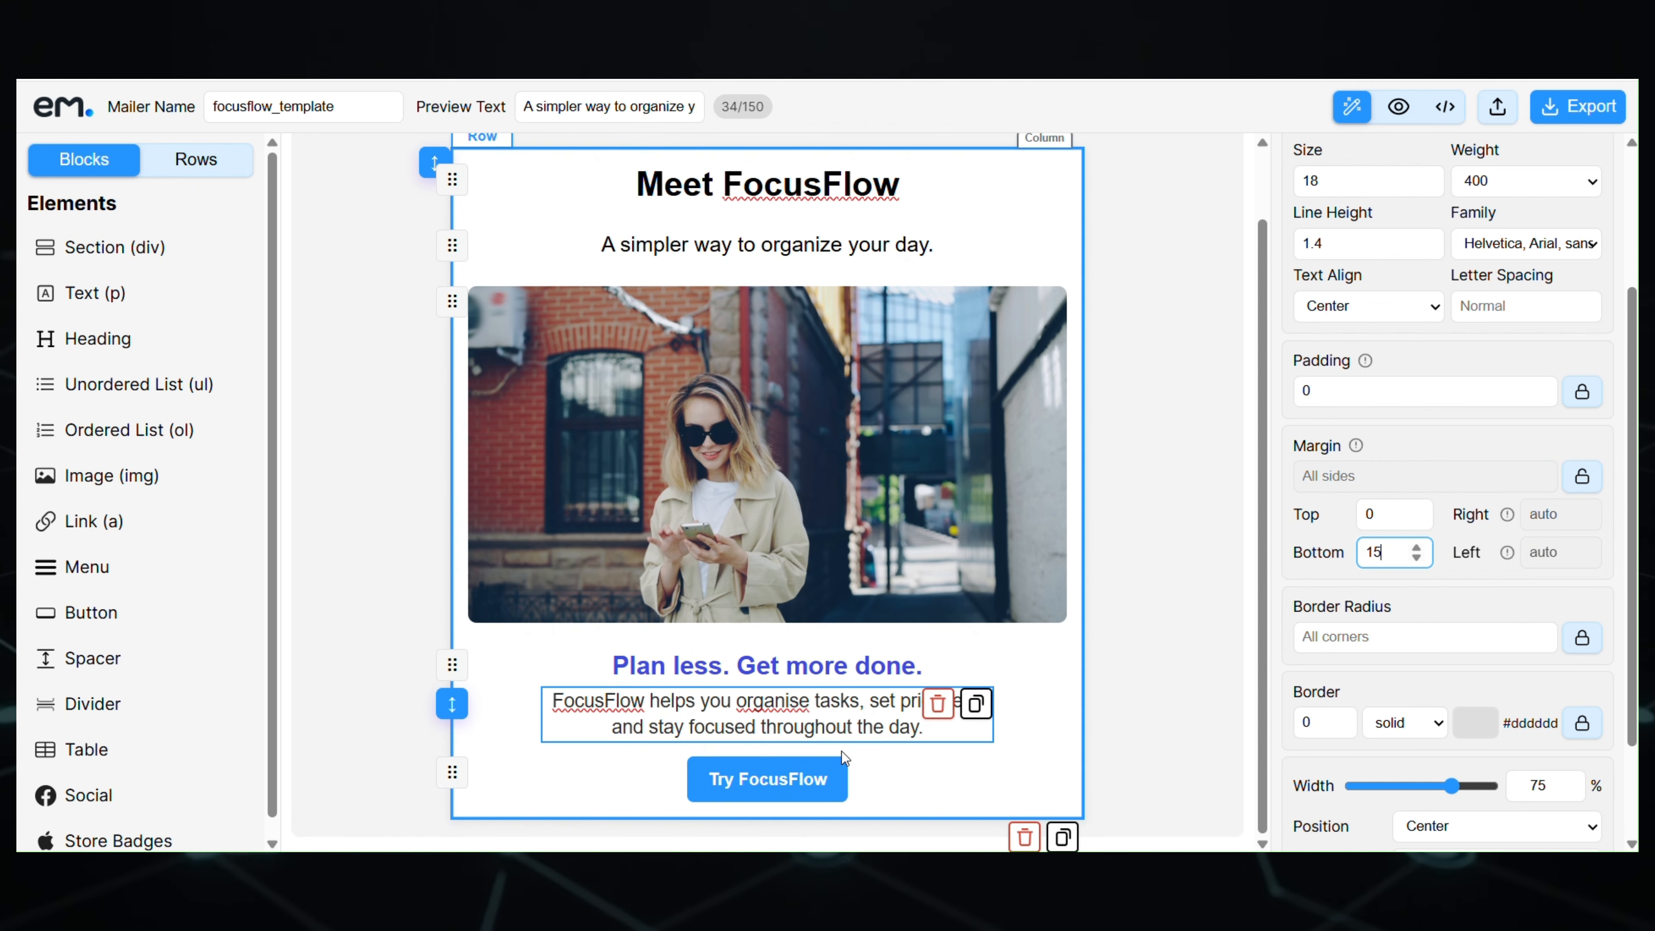
click(833, 776)
scroll(1423, 481, up, 6)
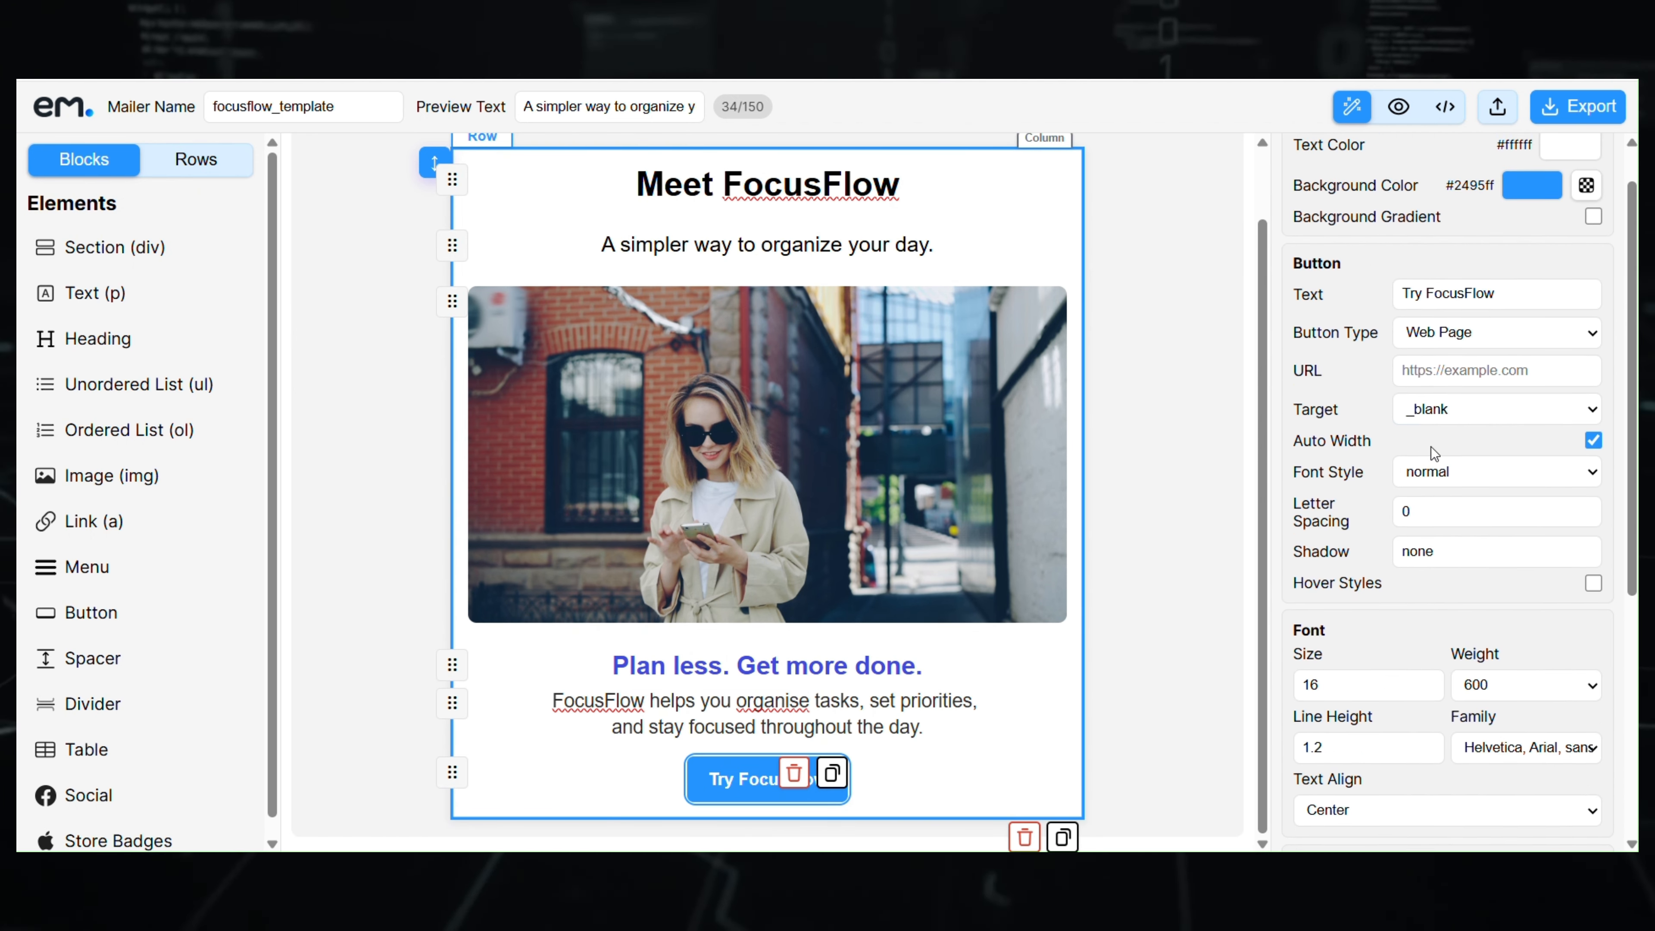
click(1554, 248)
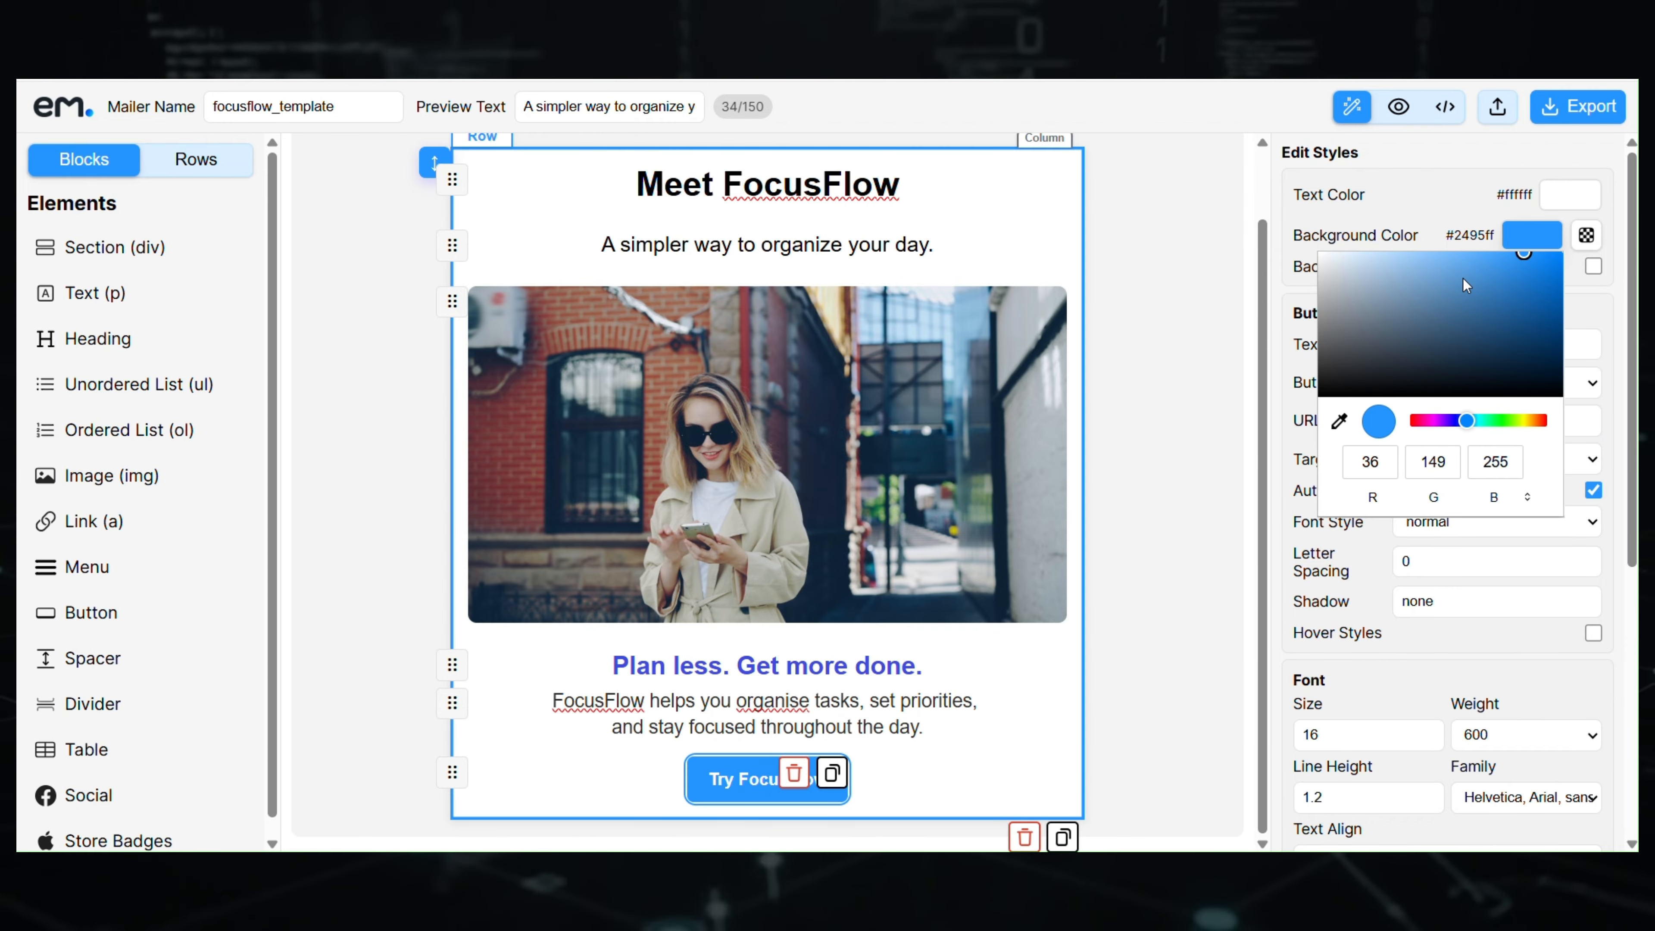
drag(1526, 288, 1502, 278)
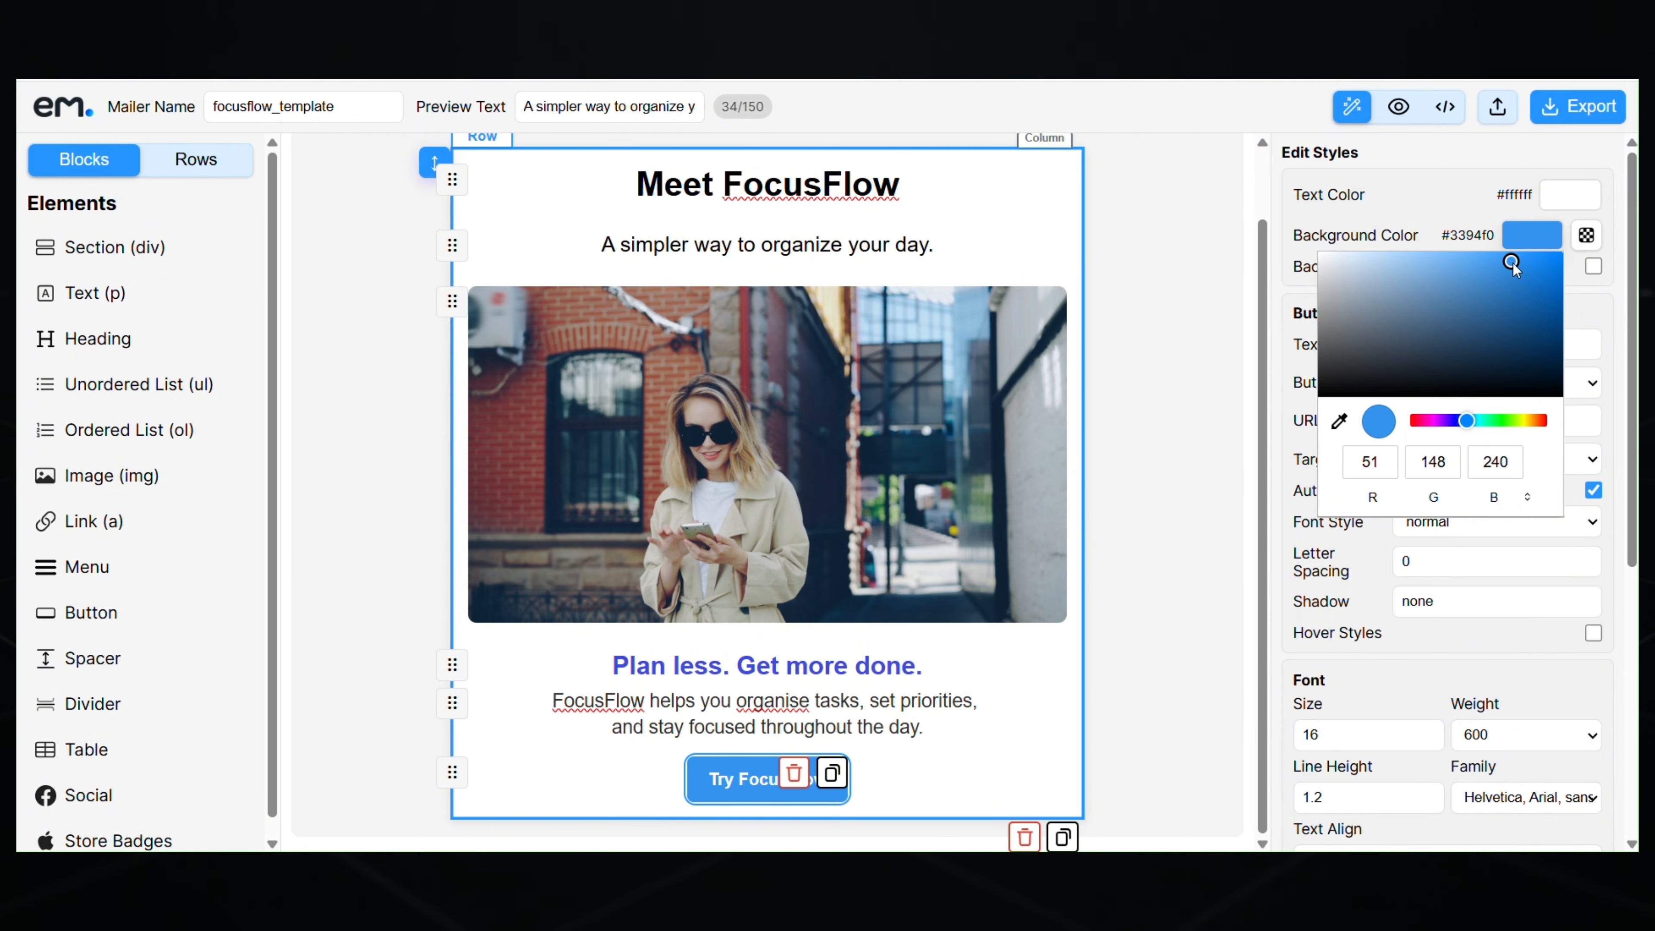
click(1220, 381)
click(1163, 489)
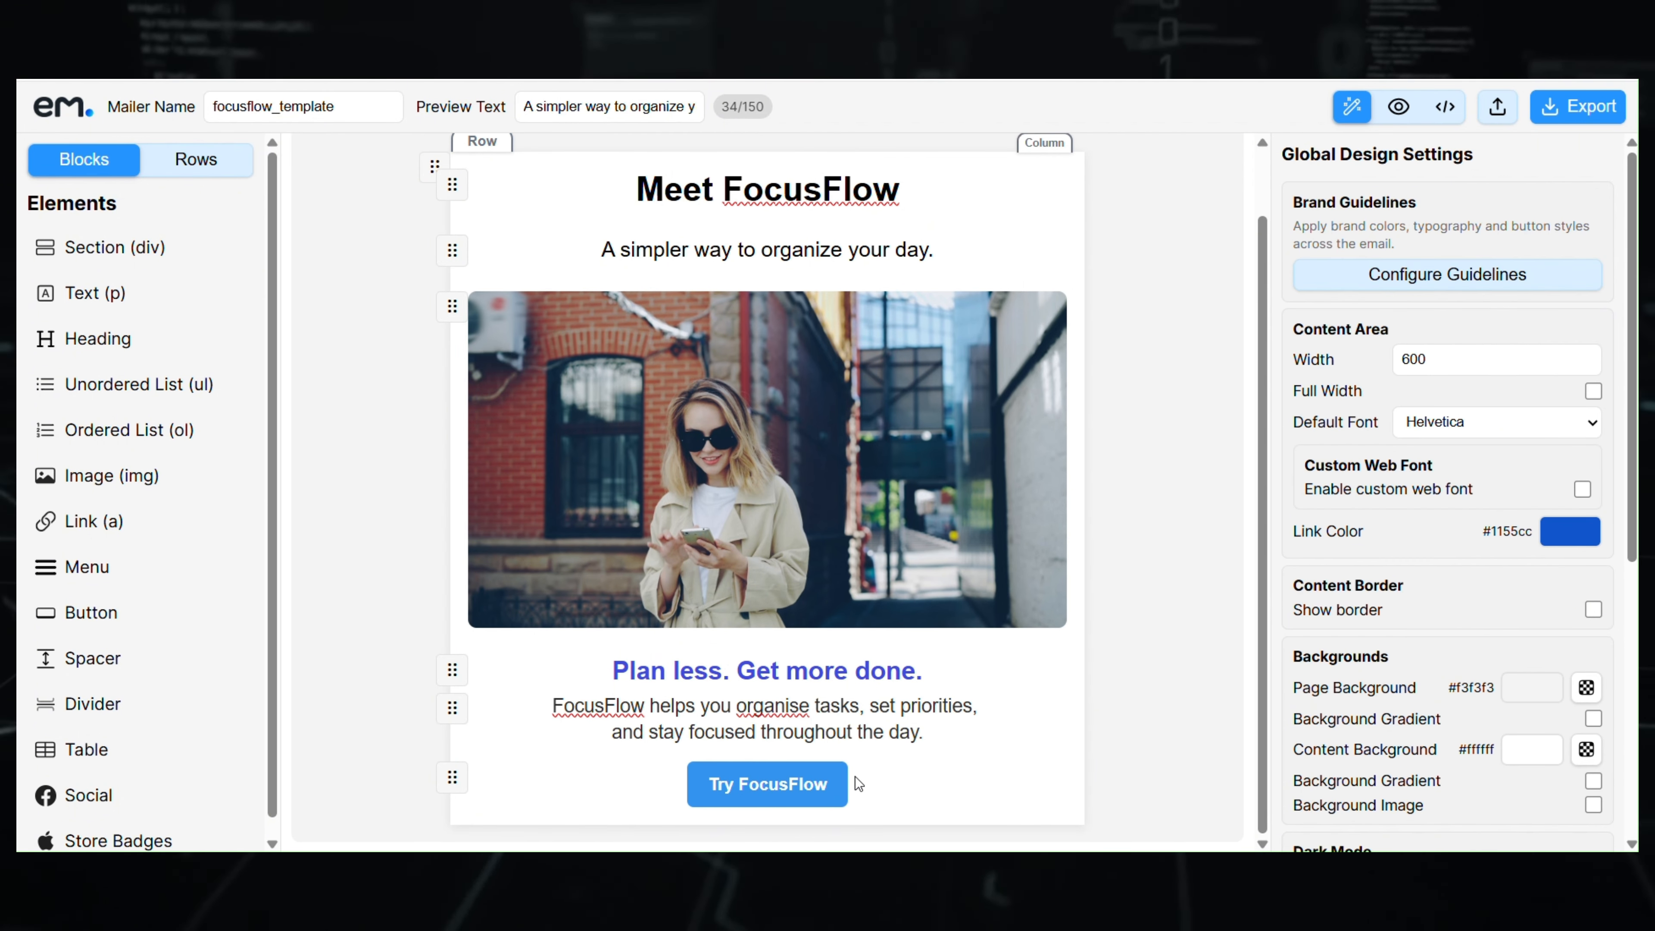
- Give the button 40 left and right padding
click(842, 784)
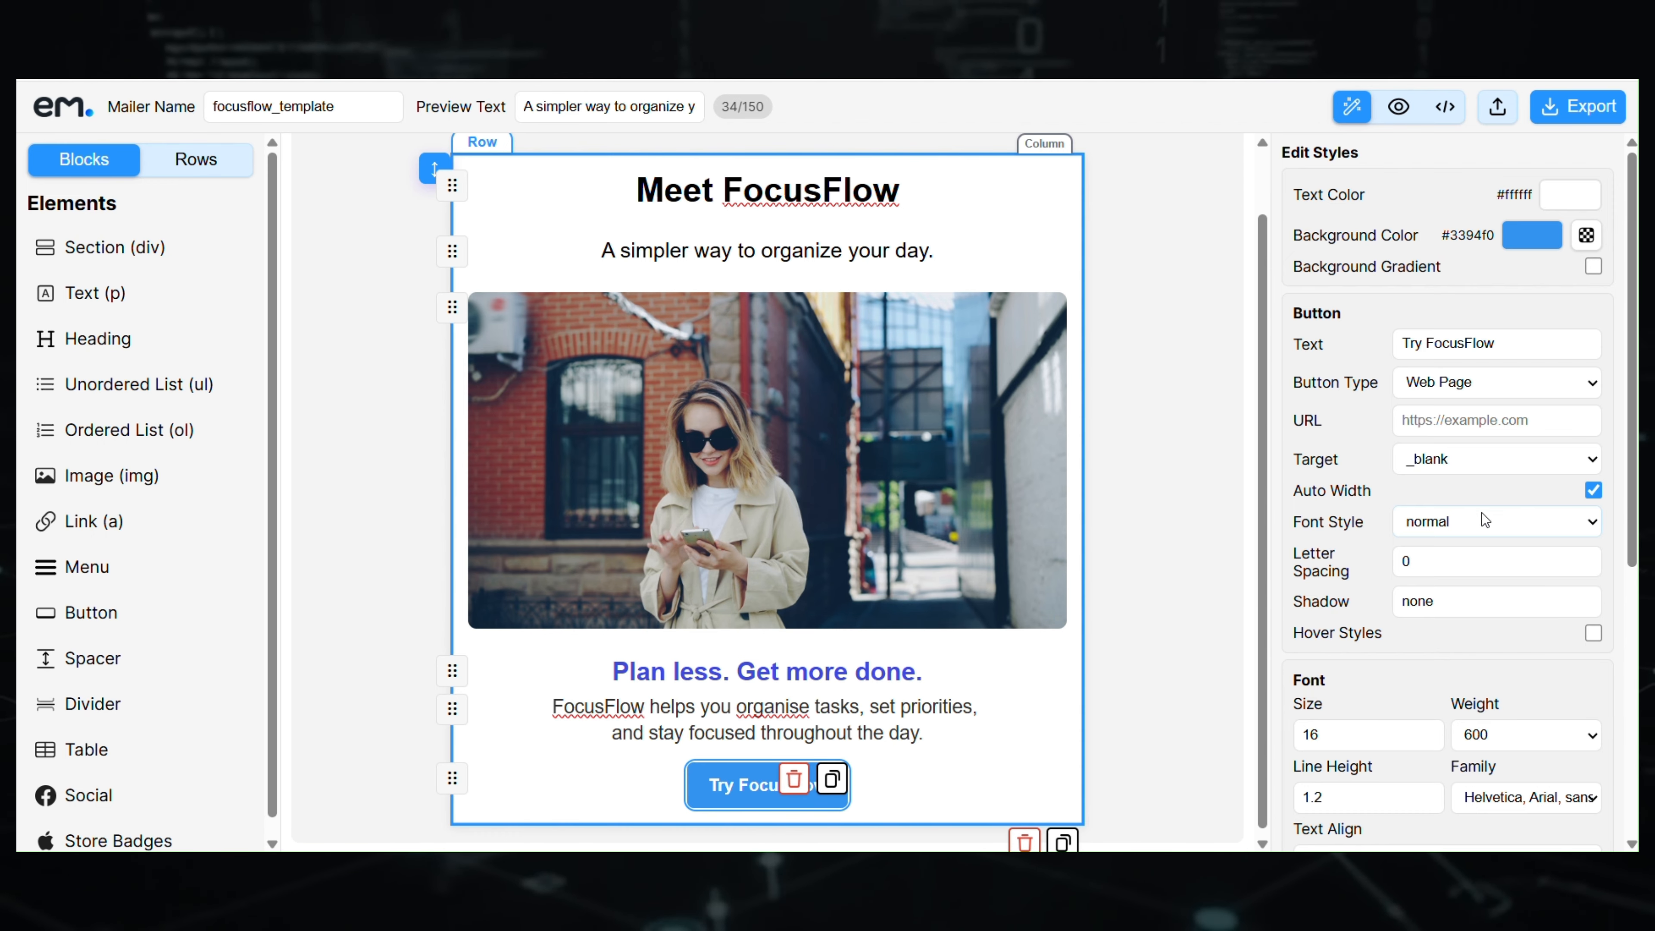
scroll(1485, 522, down, 6)
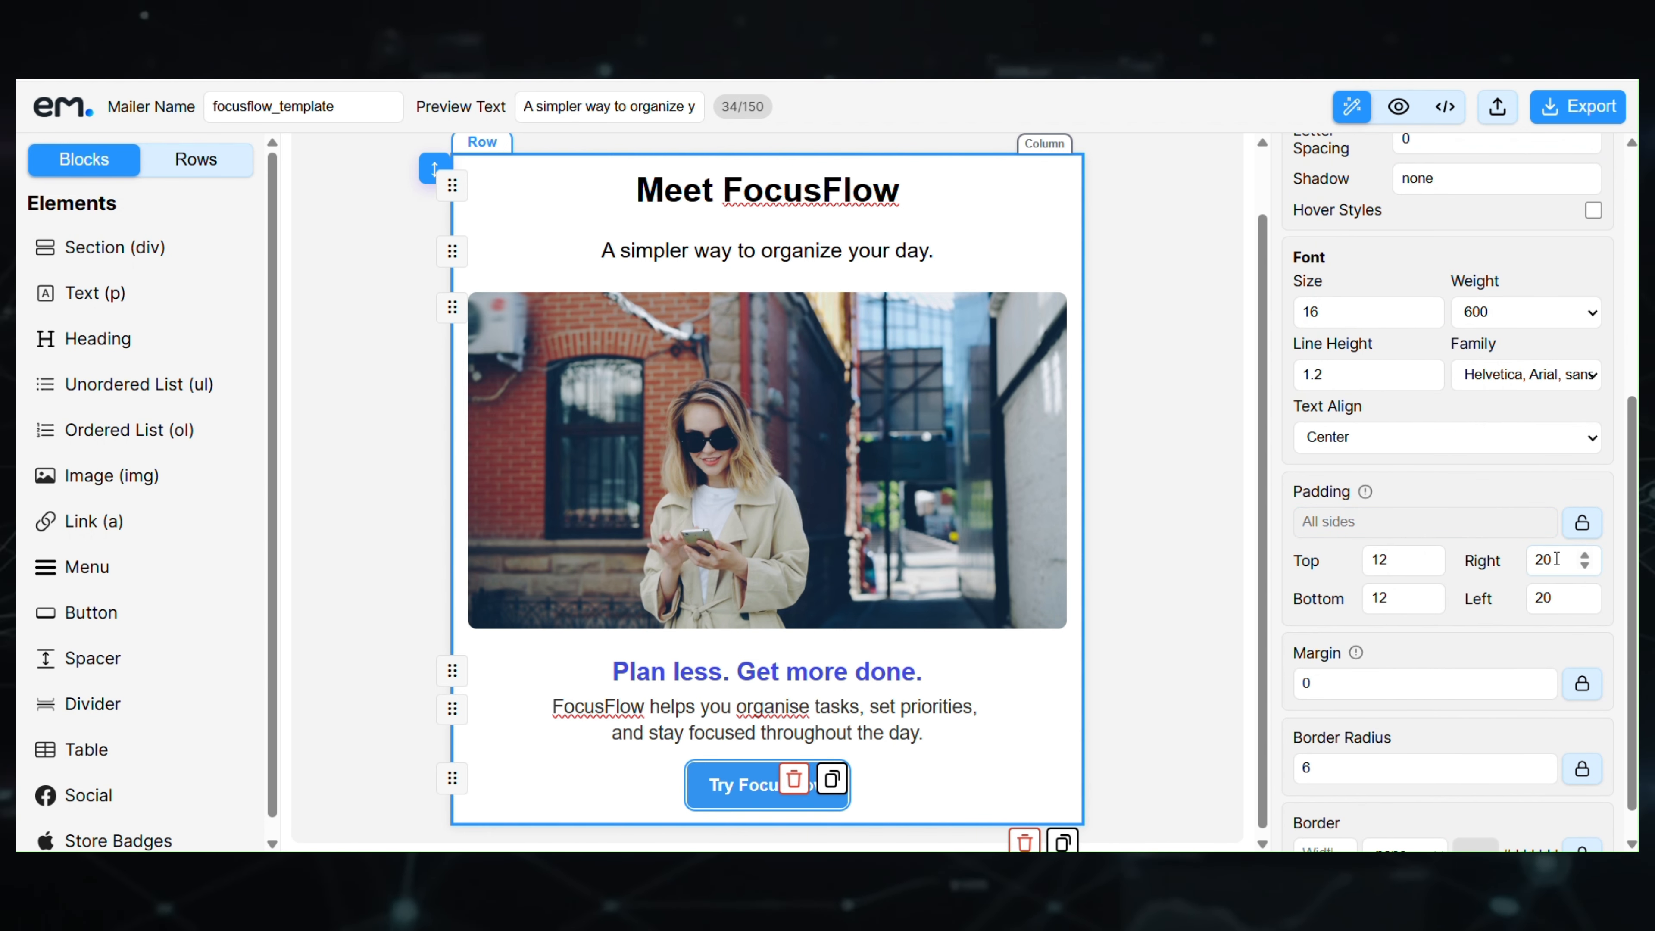
double_click(1557, 558)
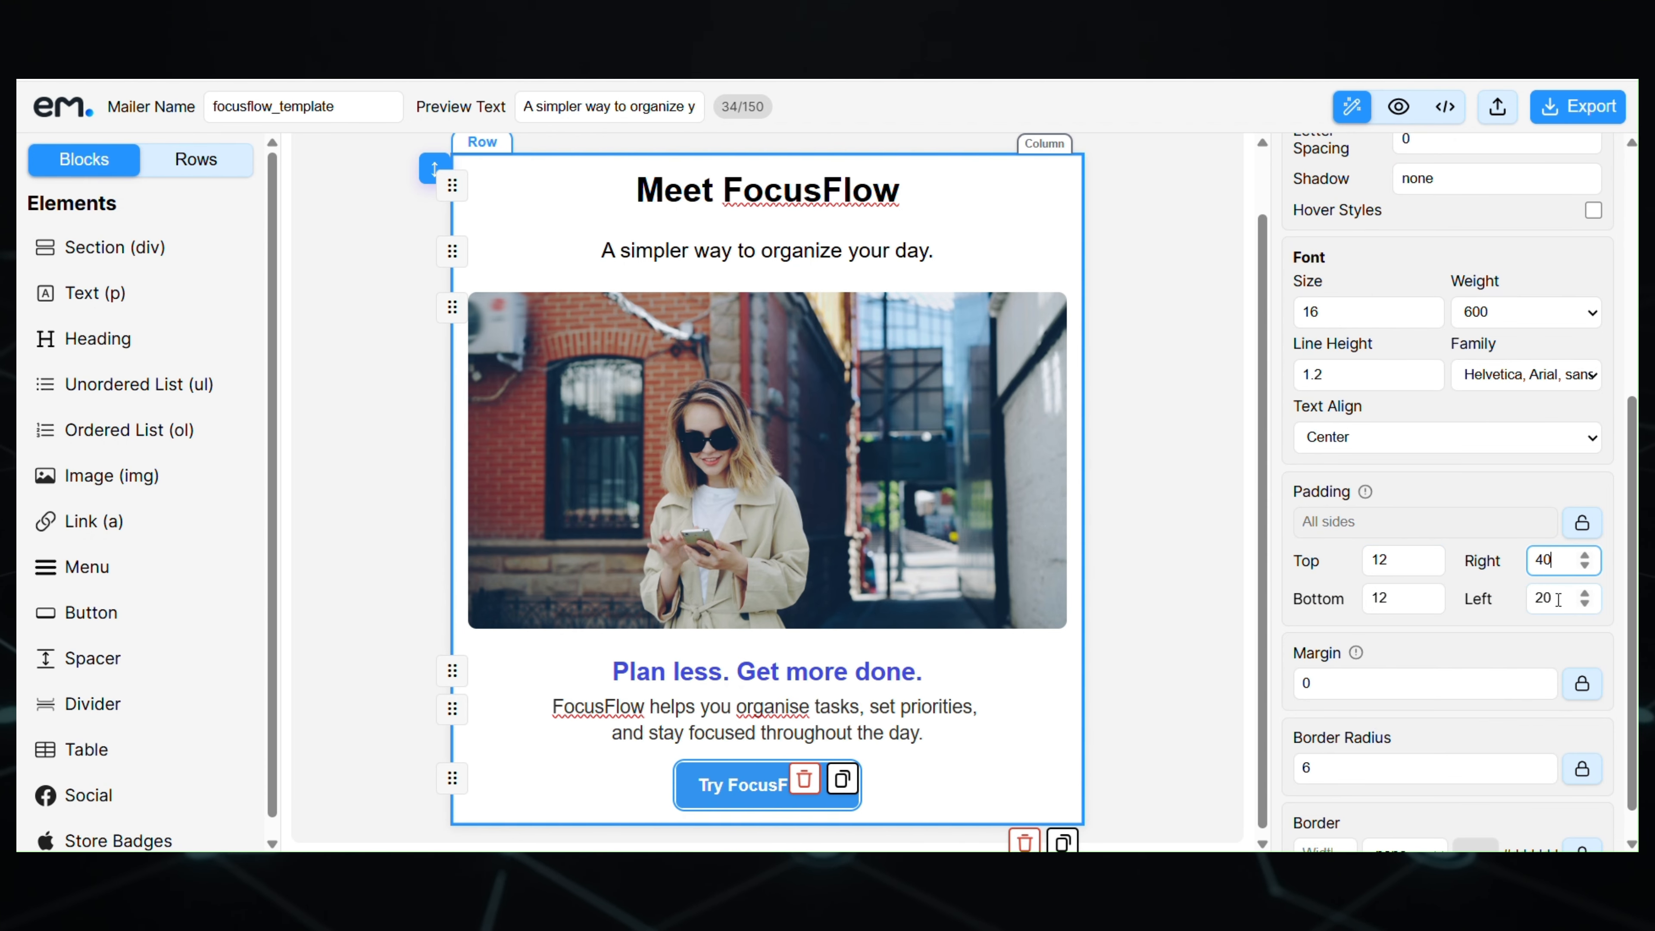
text(40)
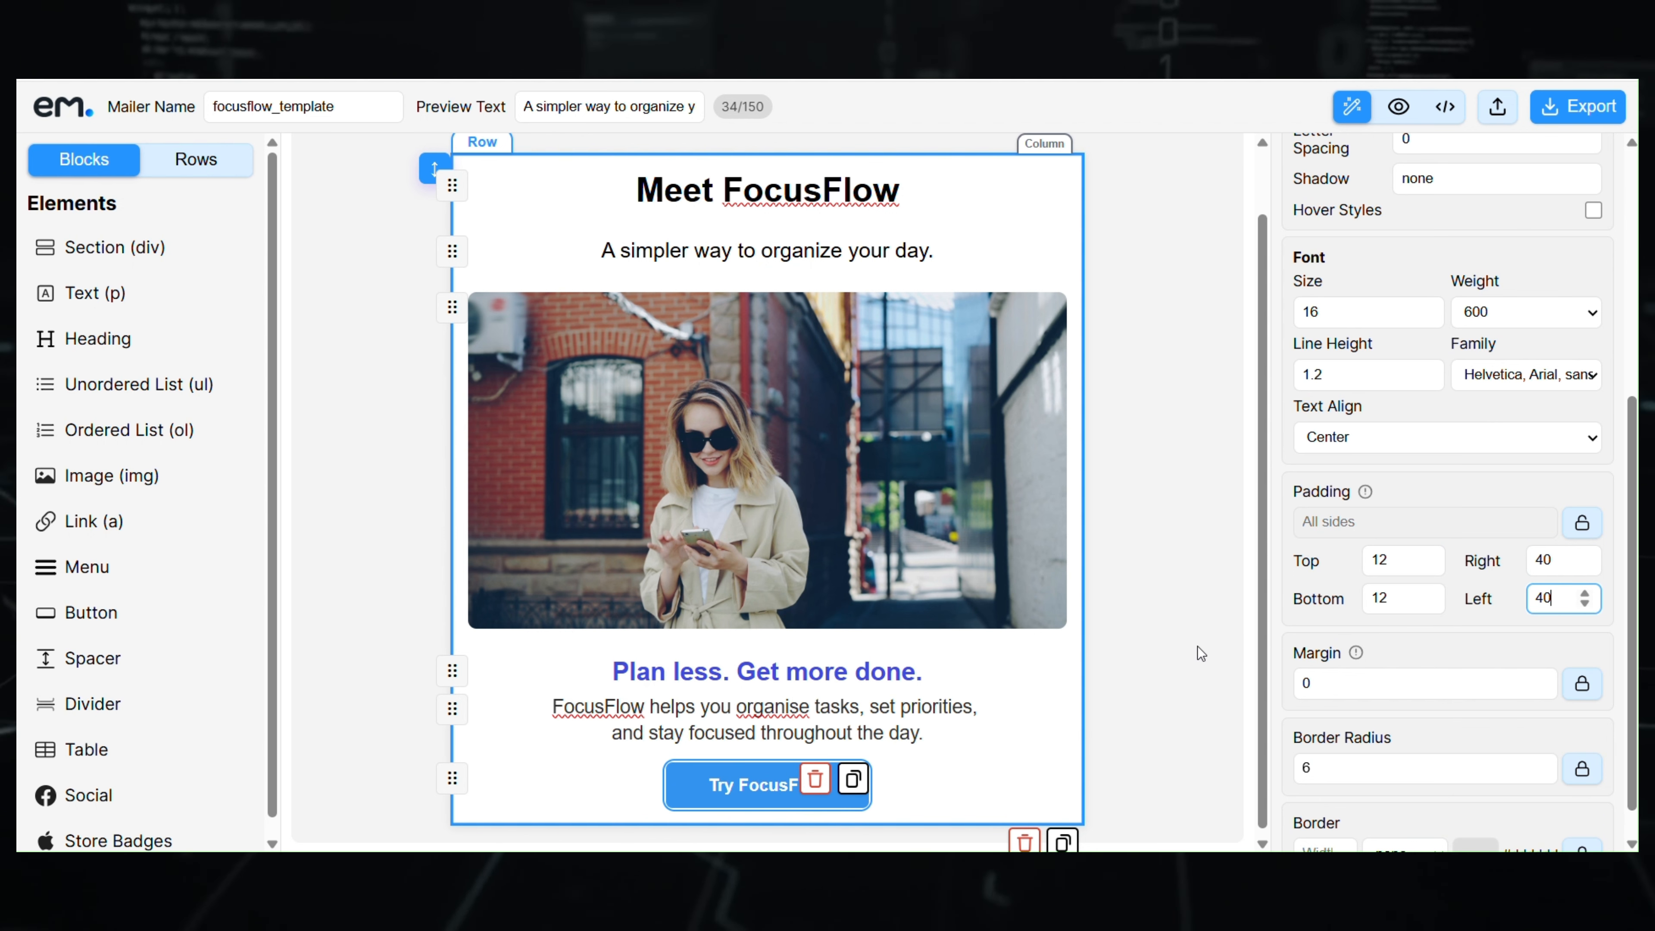
click(1131, 726)
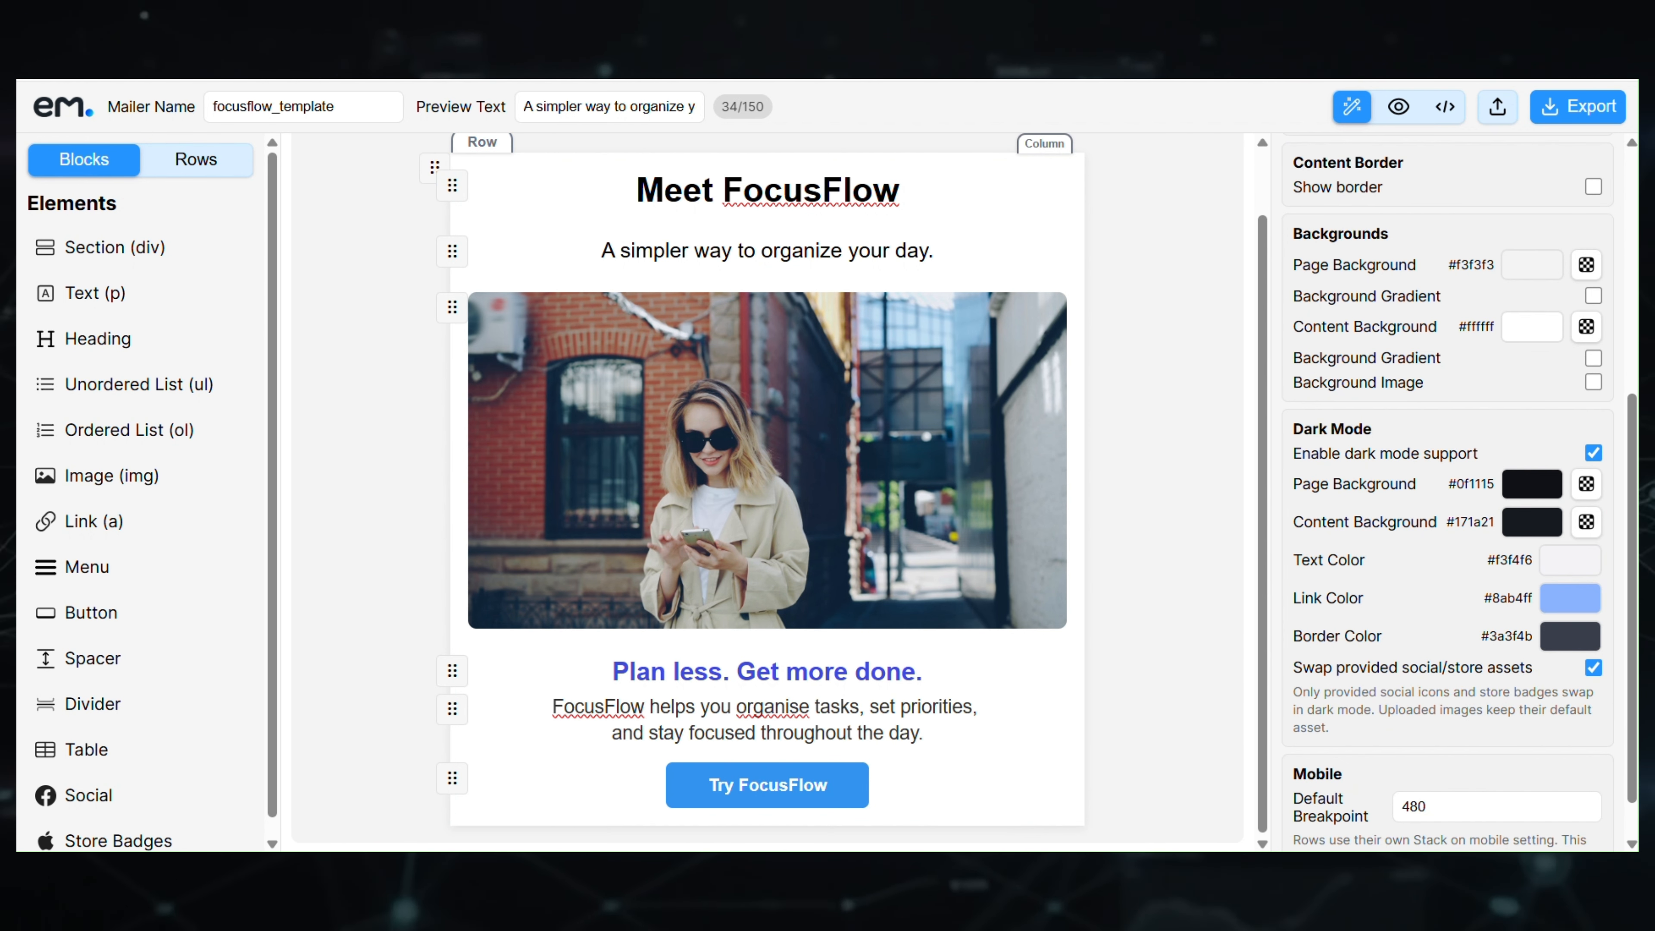
- Keep the button's link type set to Web Page
scroll(1170, 483, down, 1)
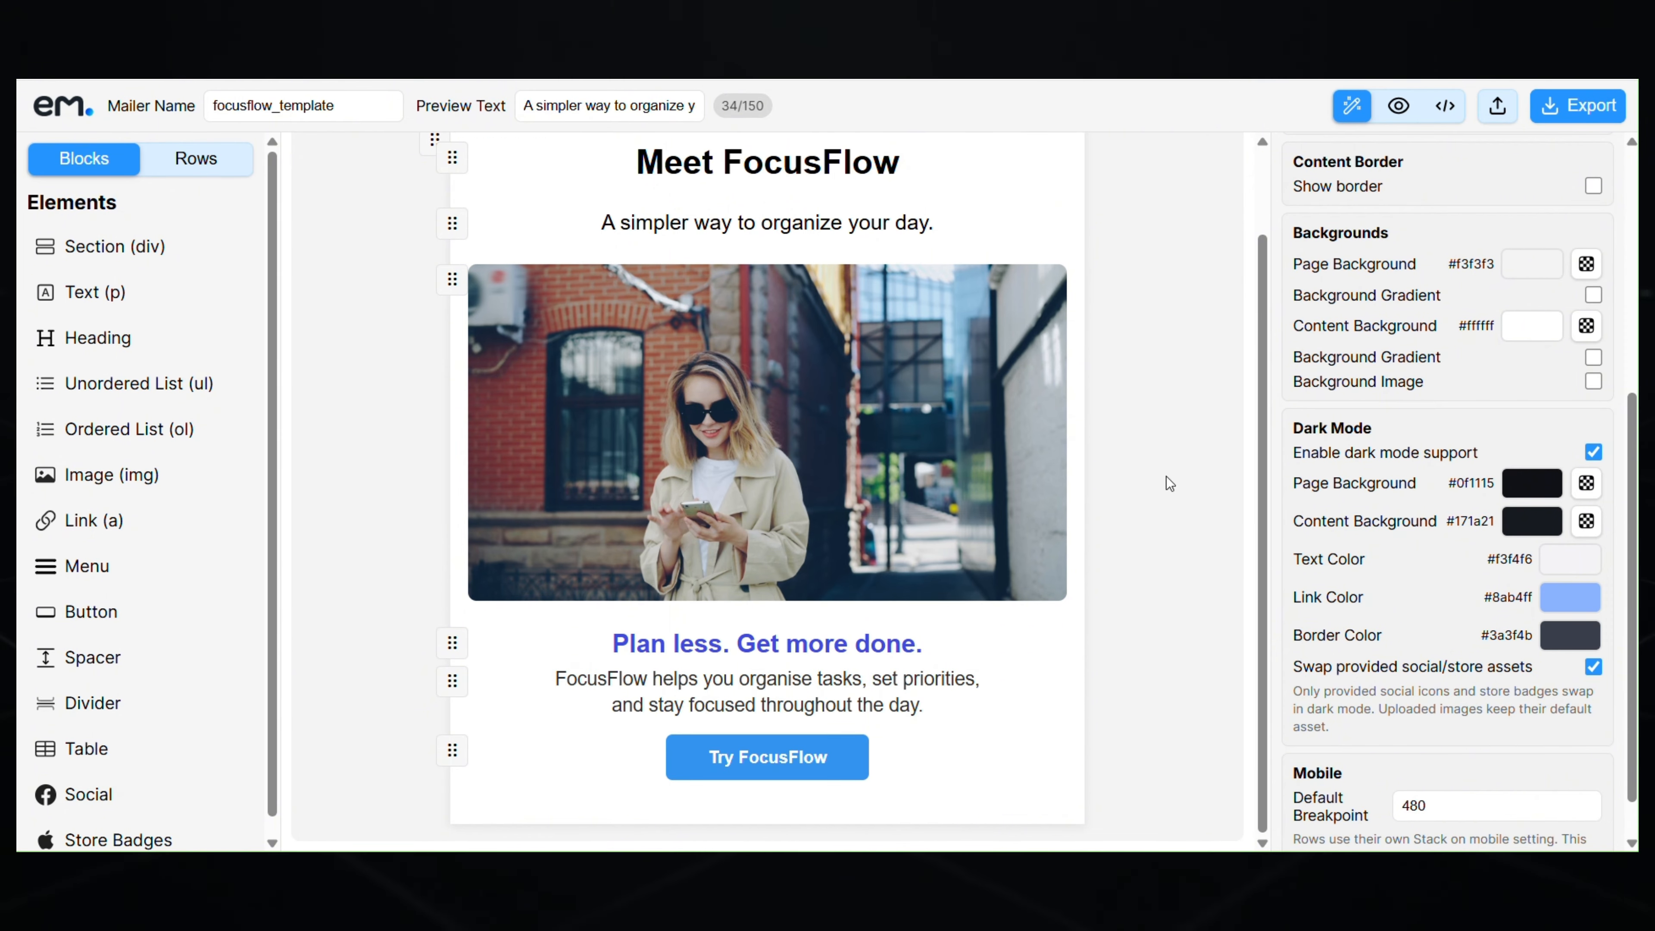
click(861, 770)
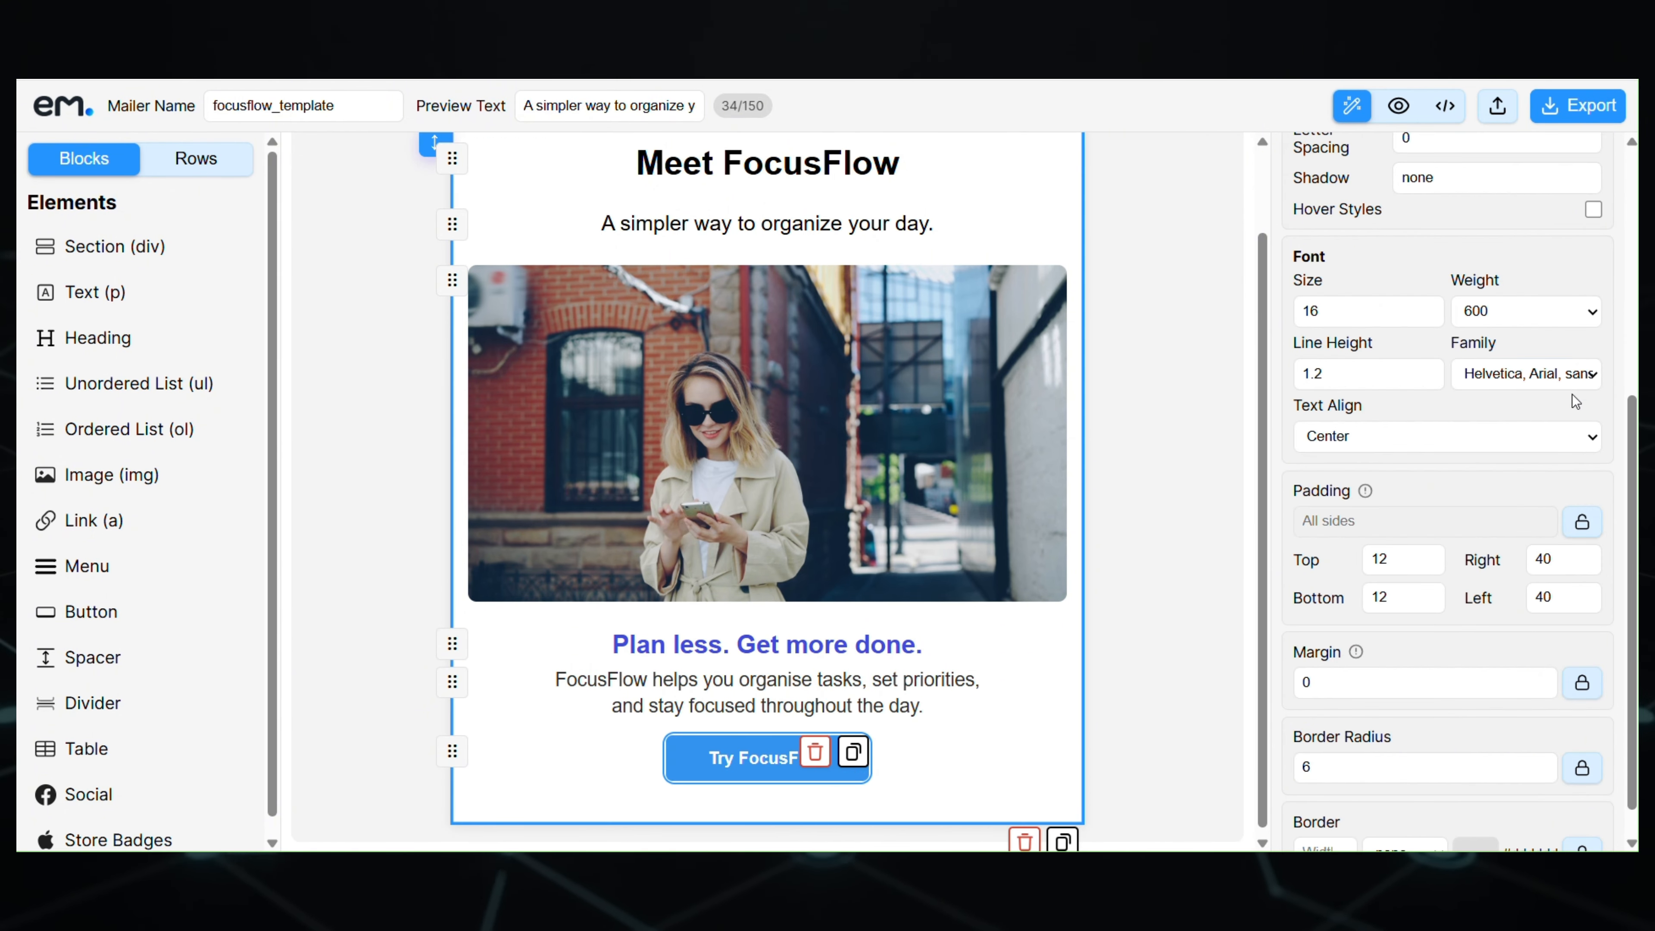
scroll(1463, 450, up, 5)
click(1479, 384)
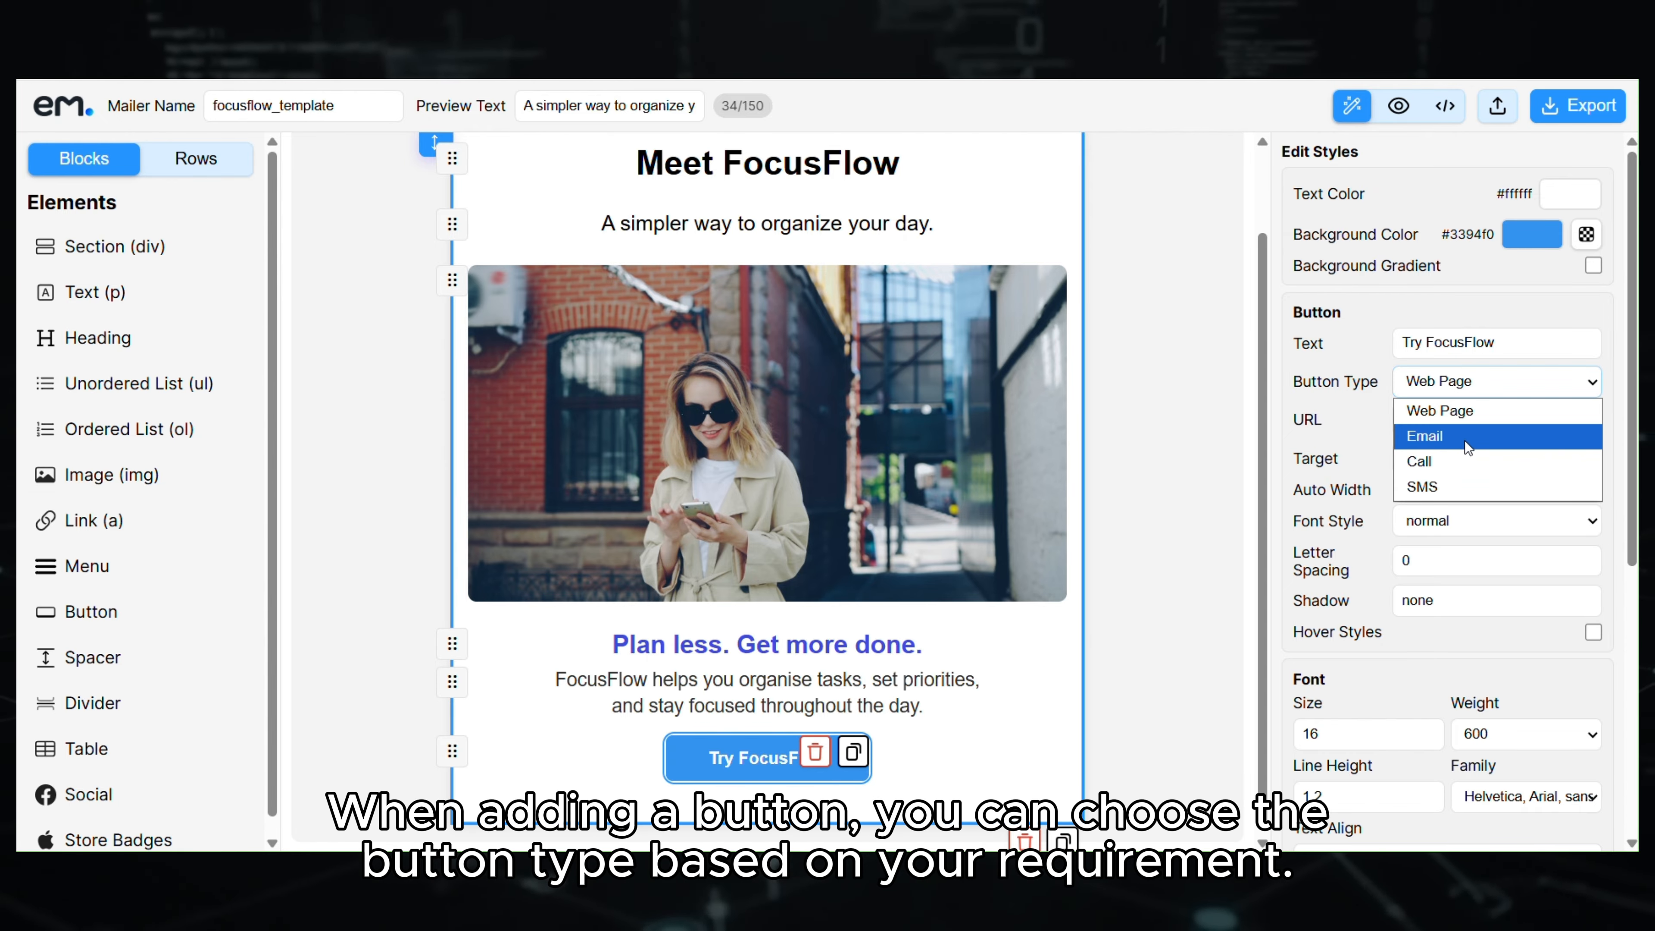
click(1464, 412)
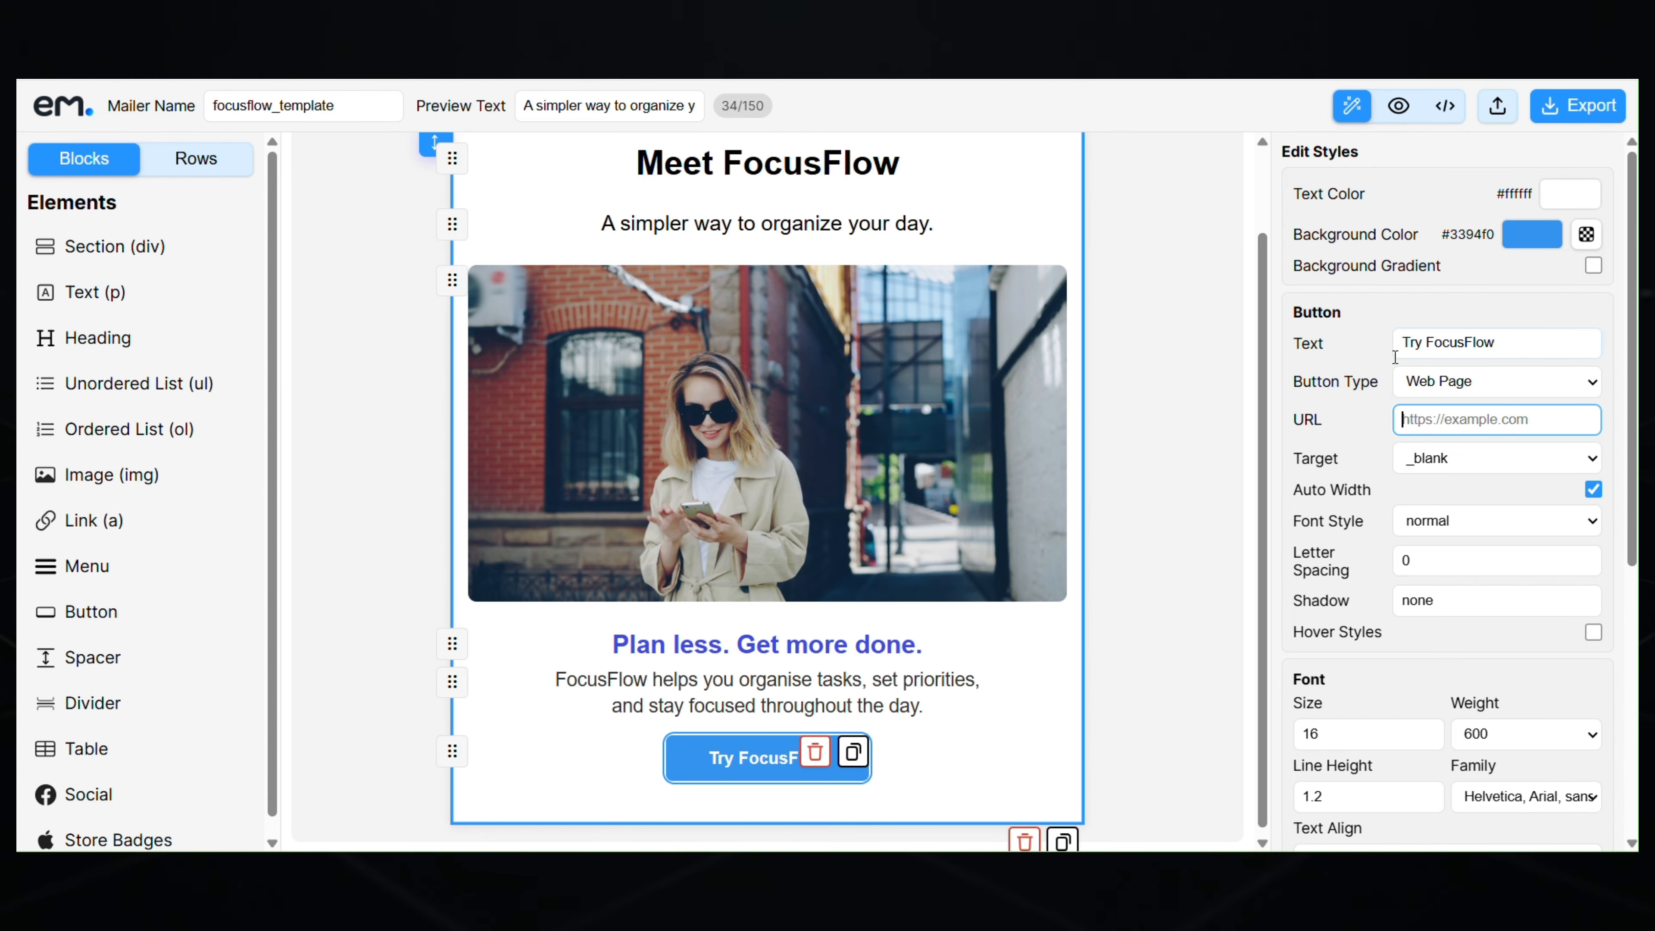
- Add a divider block below the Try FocusFlow button
click(1192, 504)
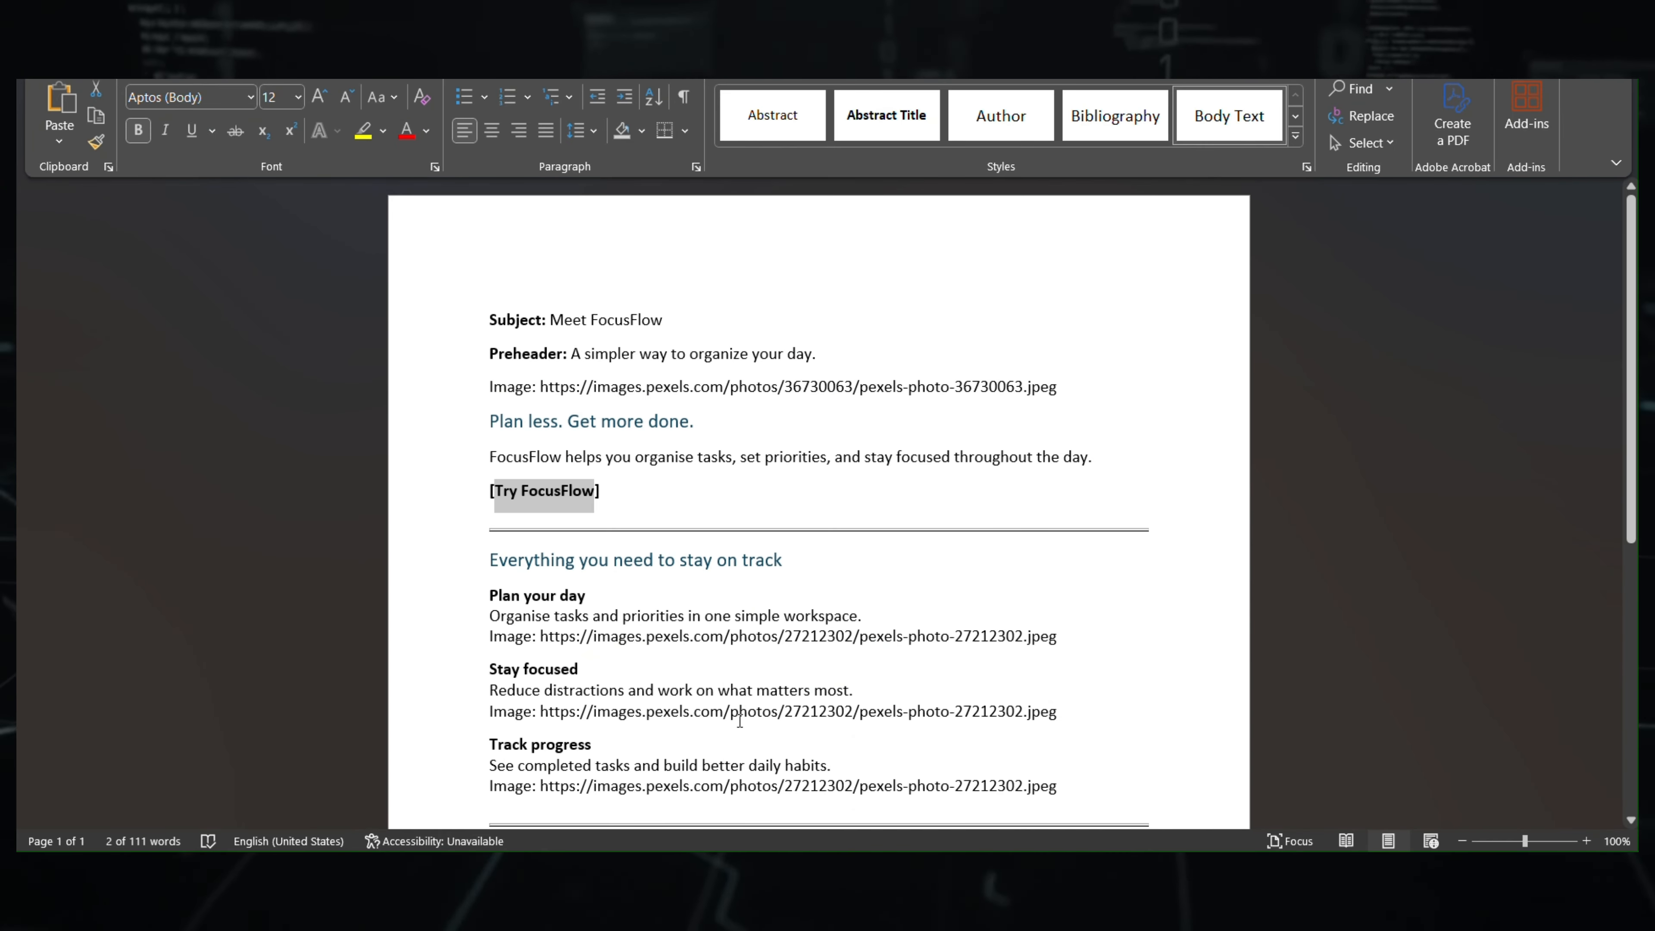
drag(492, 562, 766, 561)
key(ctrl+c)
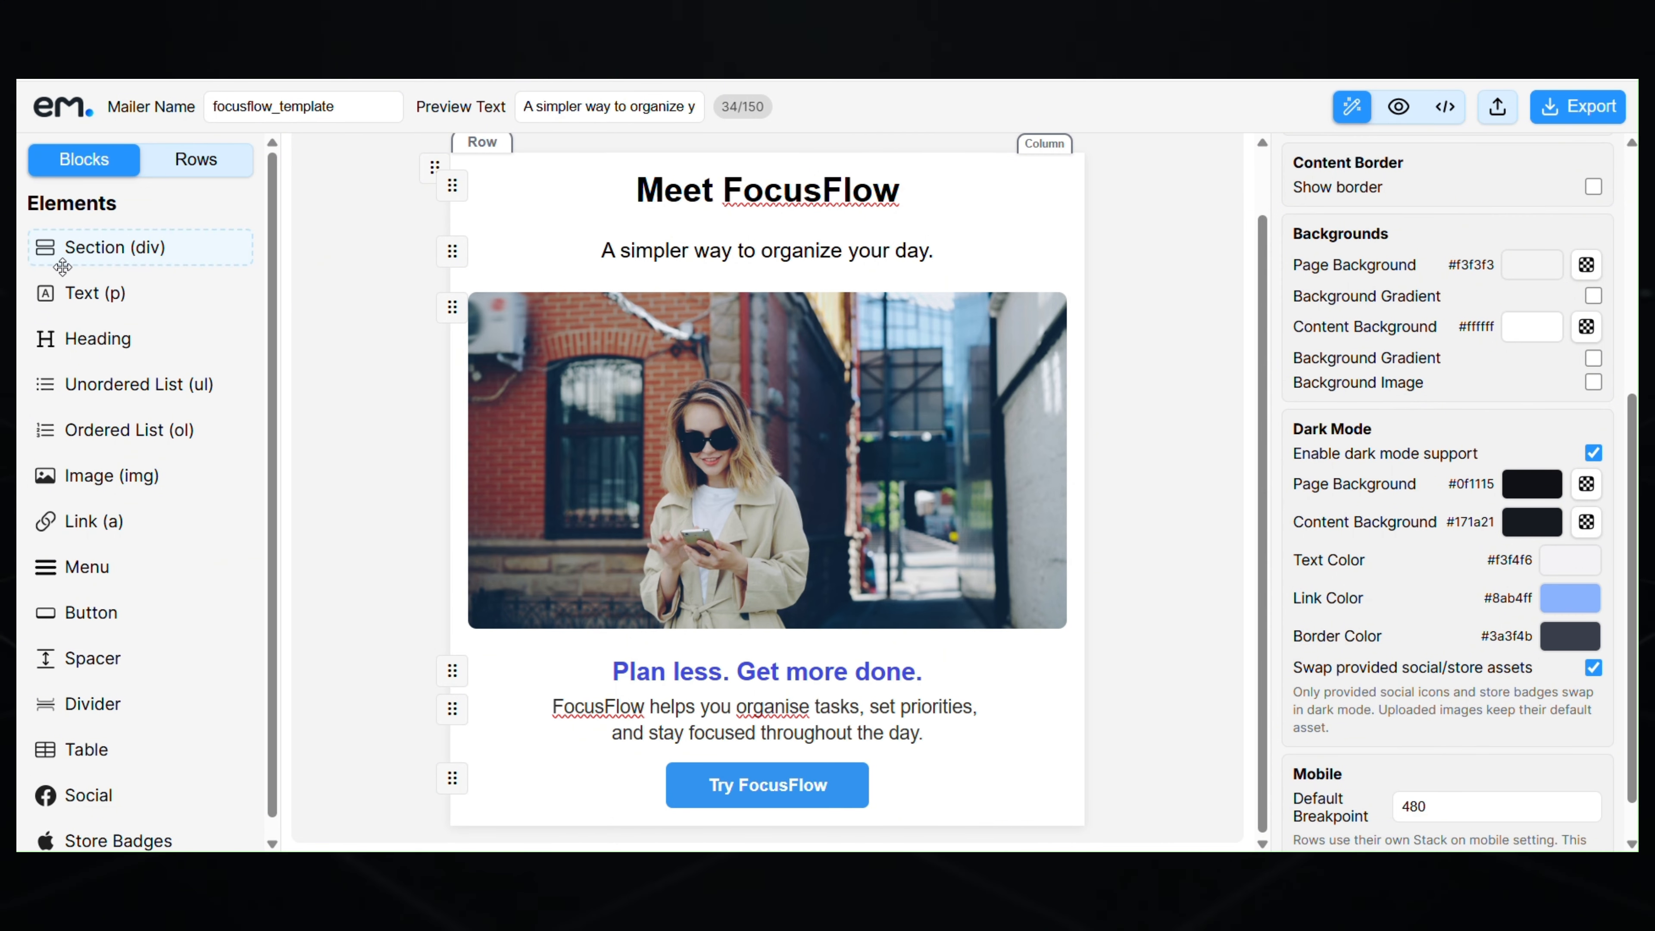
scroll(97, 378, down, 1)
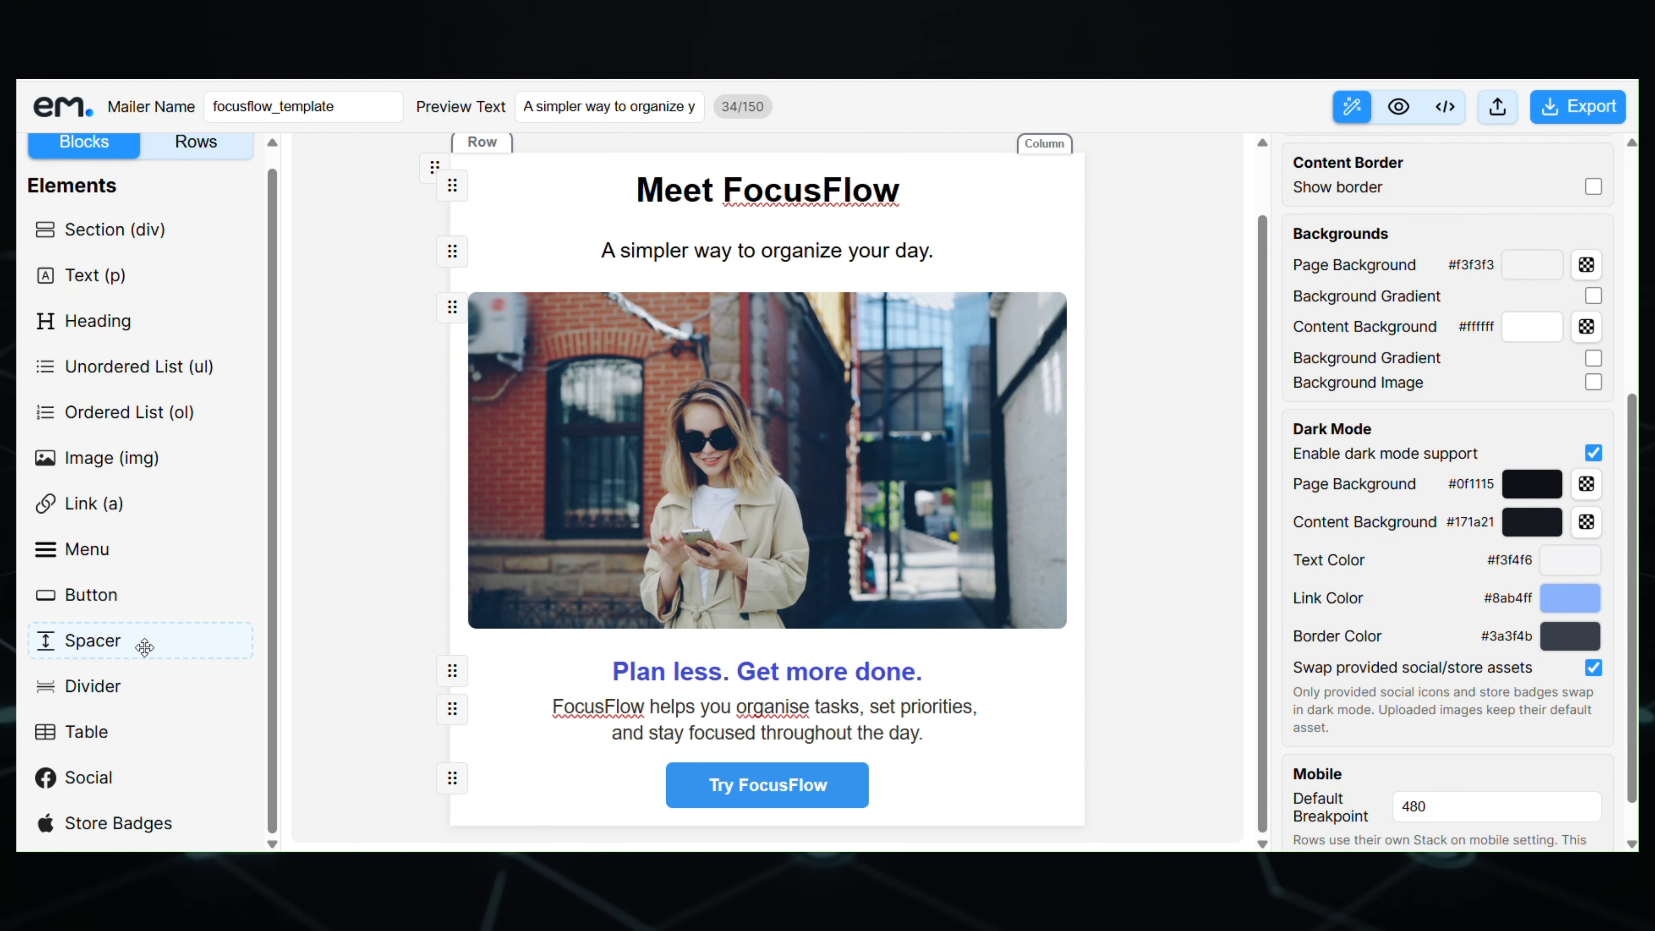
drag(144, 686, 887, 814)
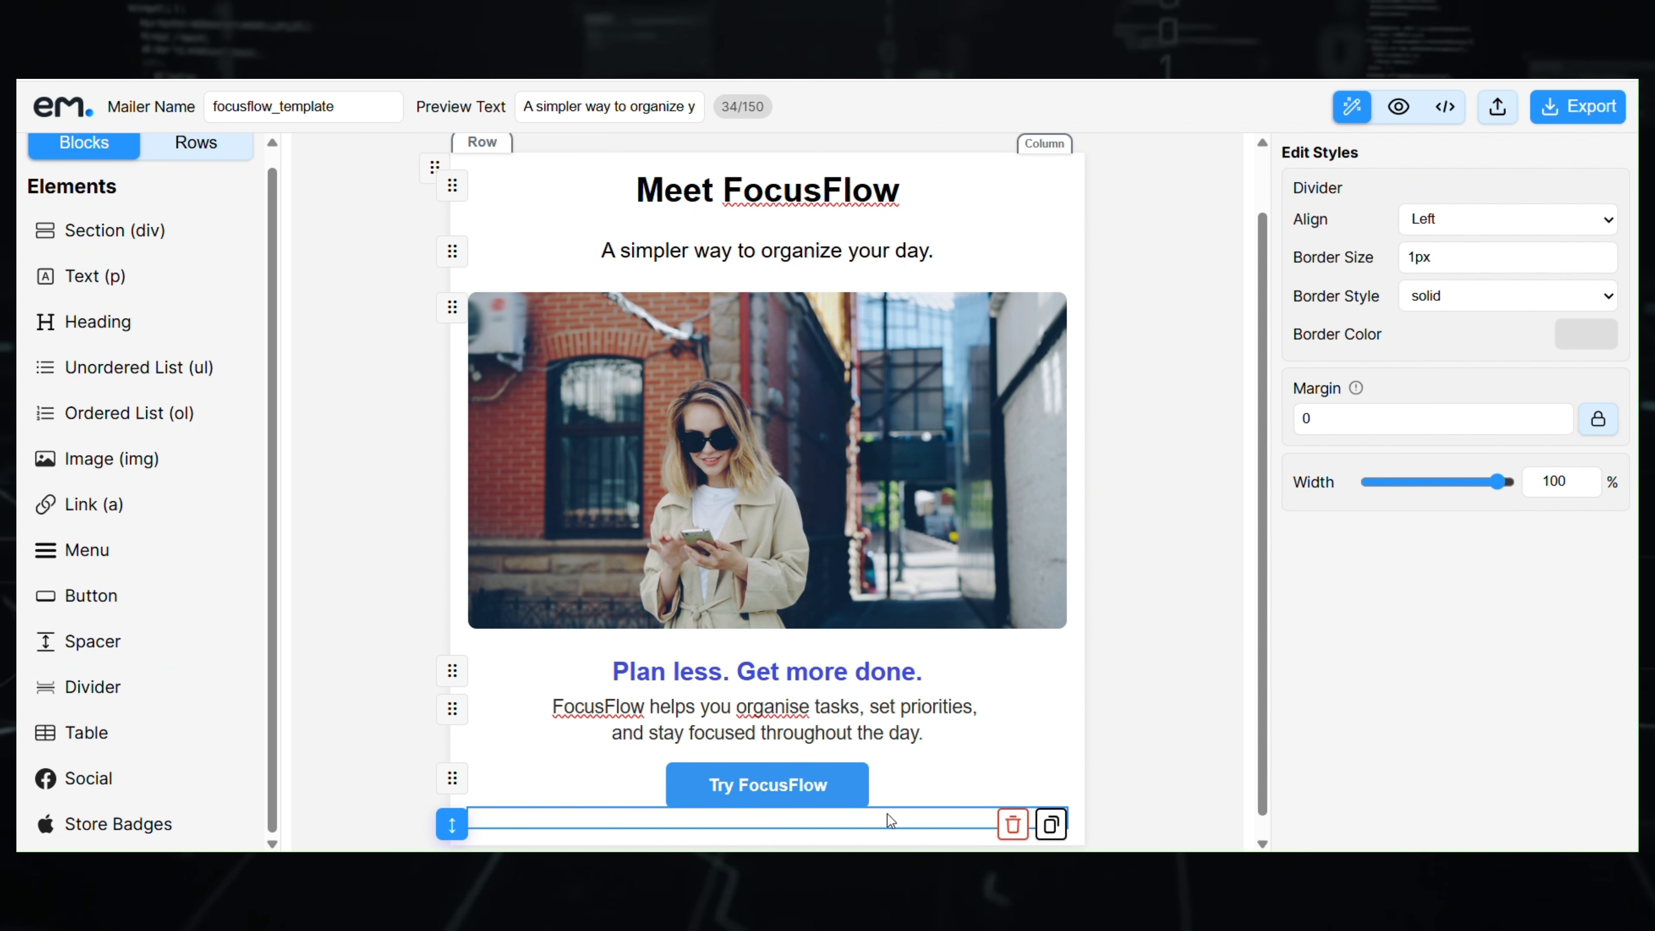
- Set the button row's bottom margin to 25
click(896, 786)
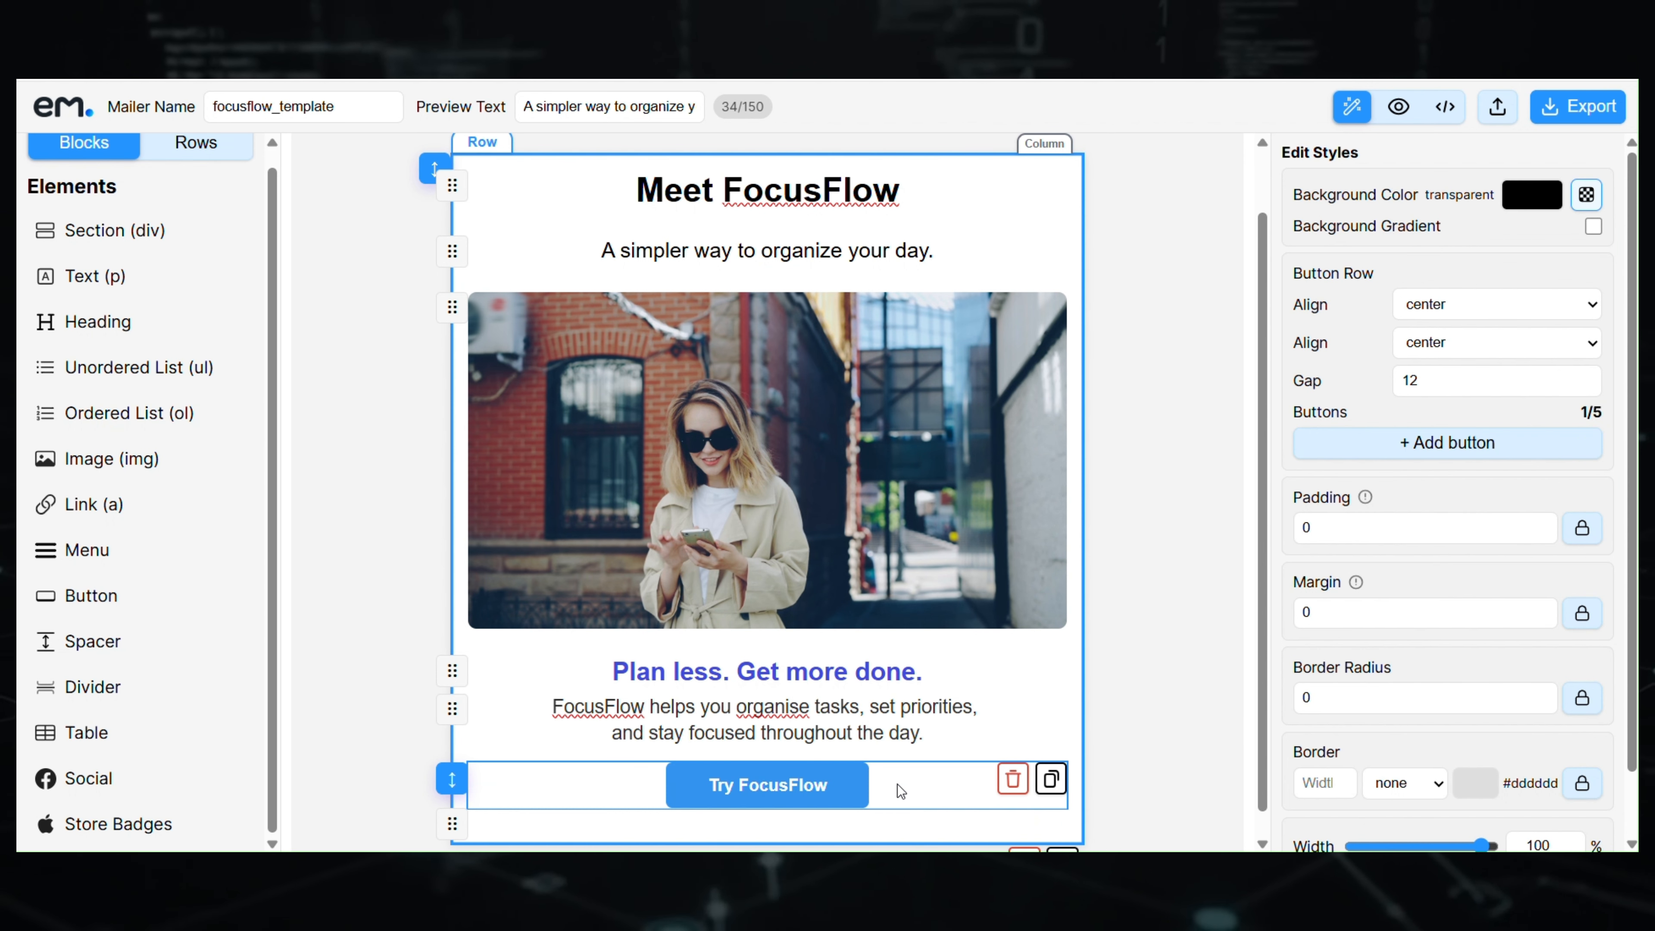
click(1582, 613)
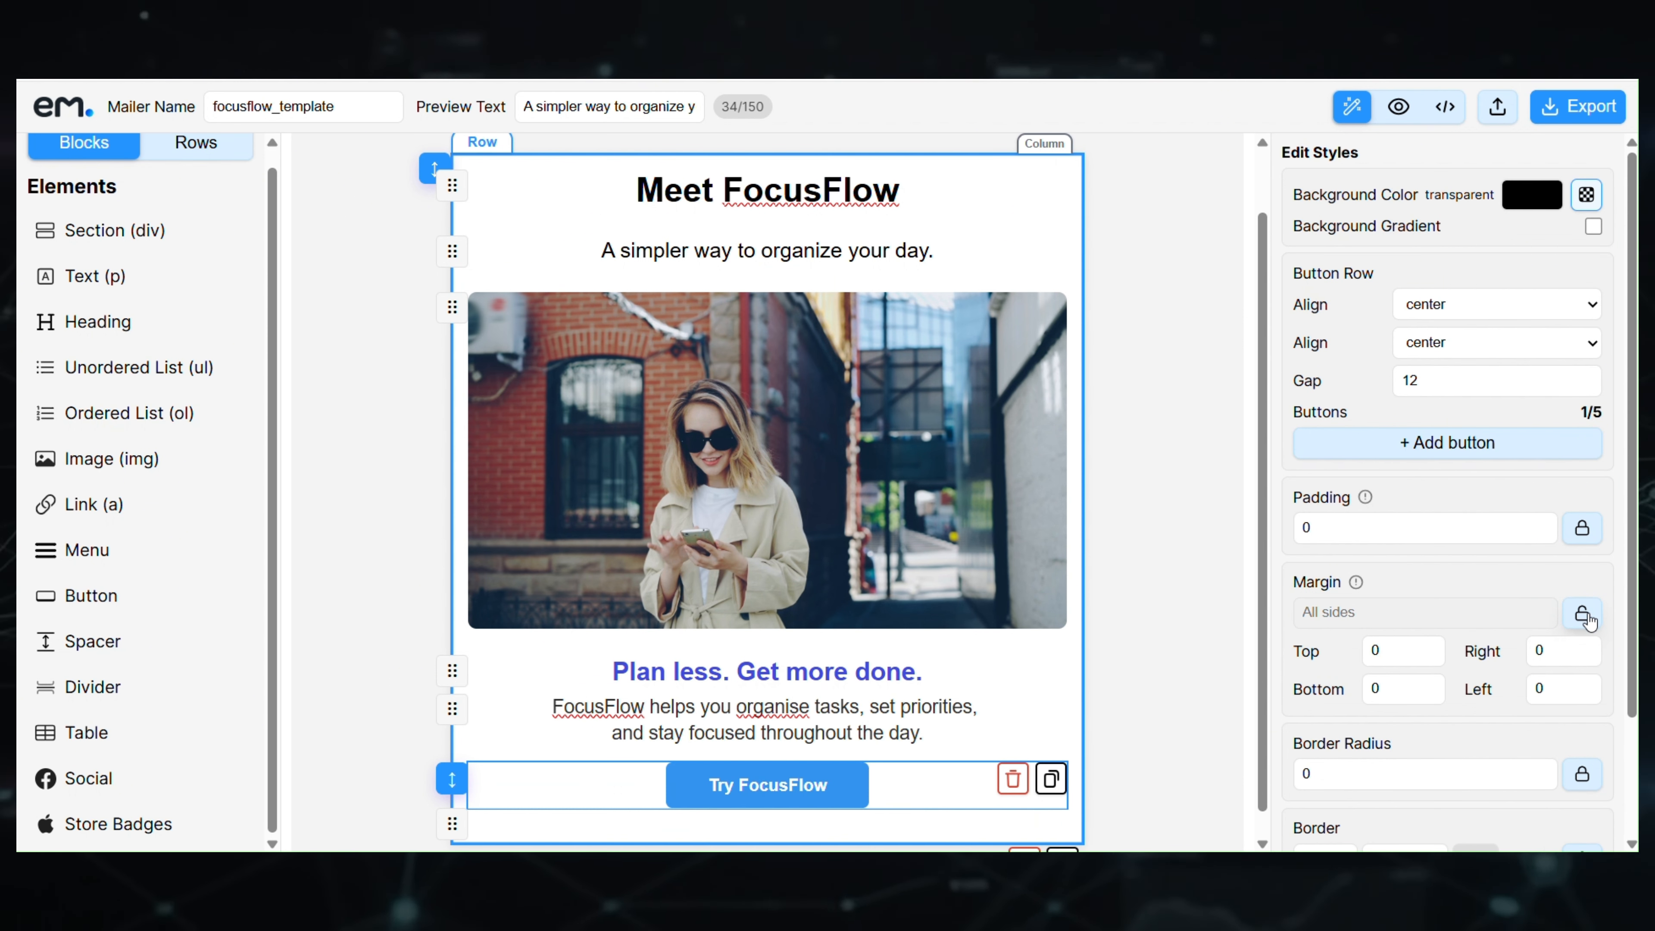
scroll(1404, 512, down, 2)
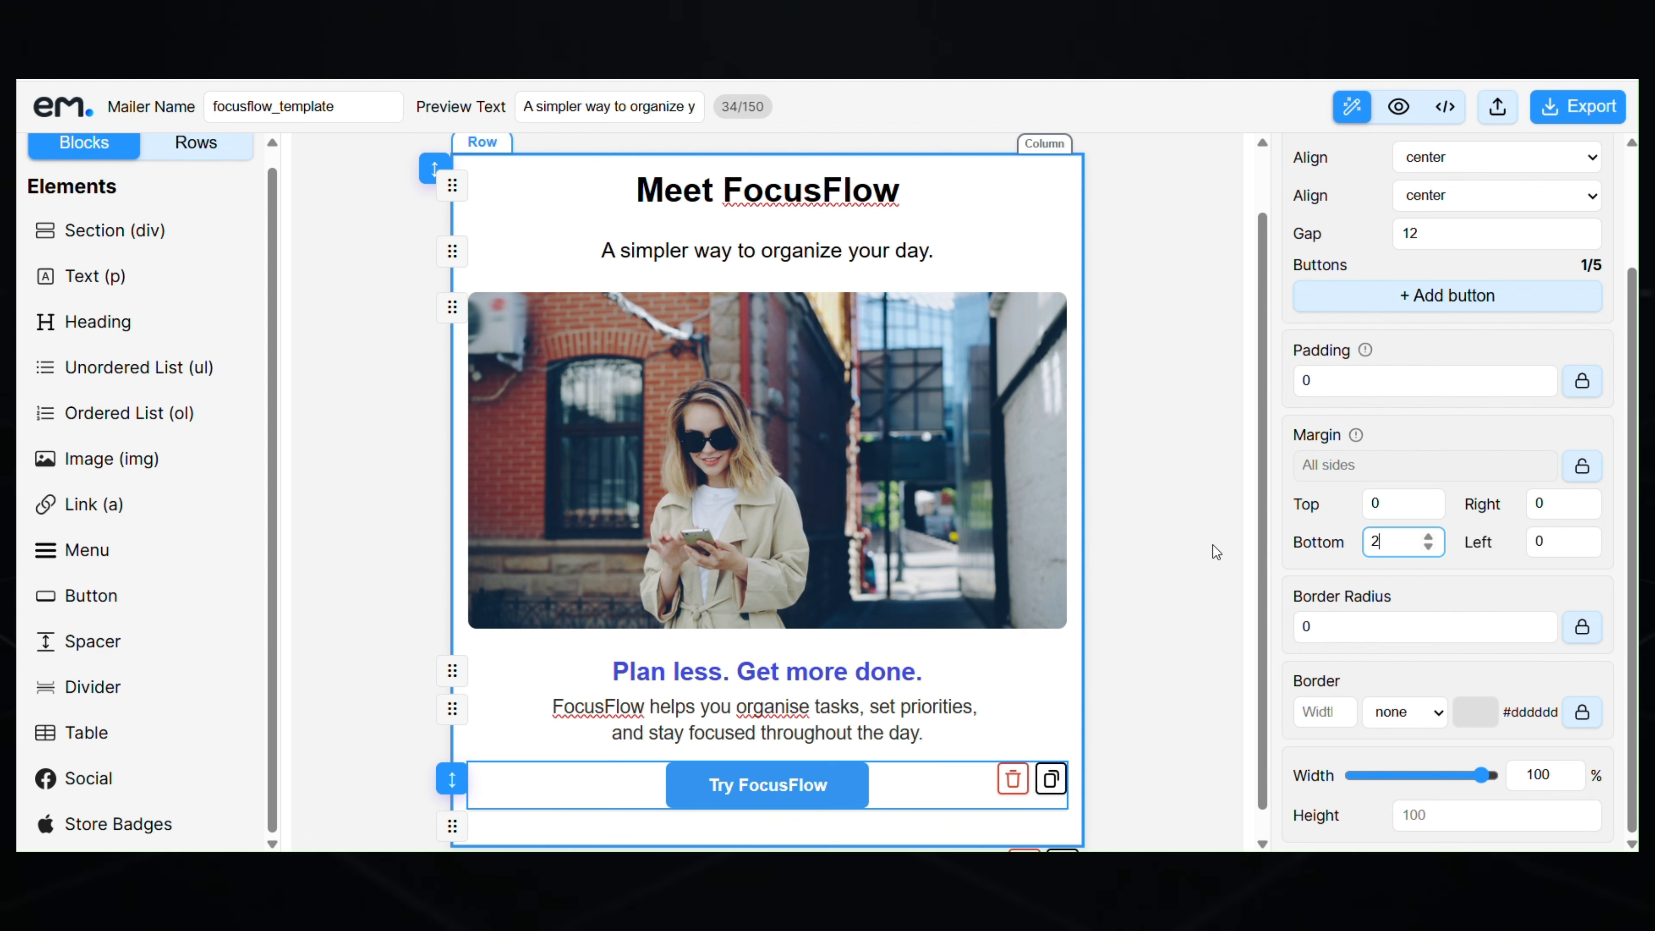
text(25)
scroll(1002, 668, down, 1)
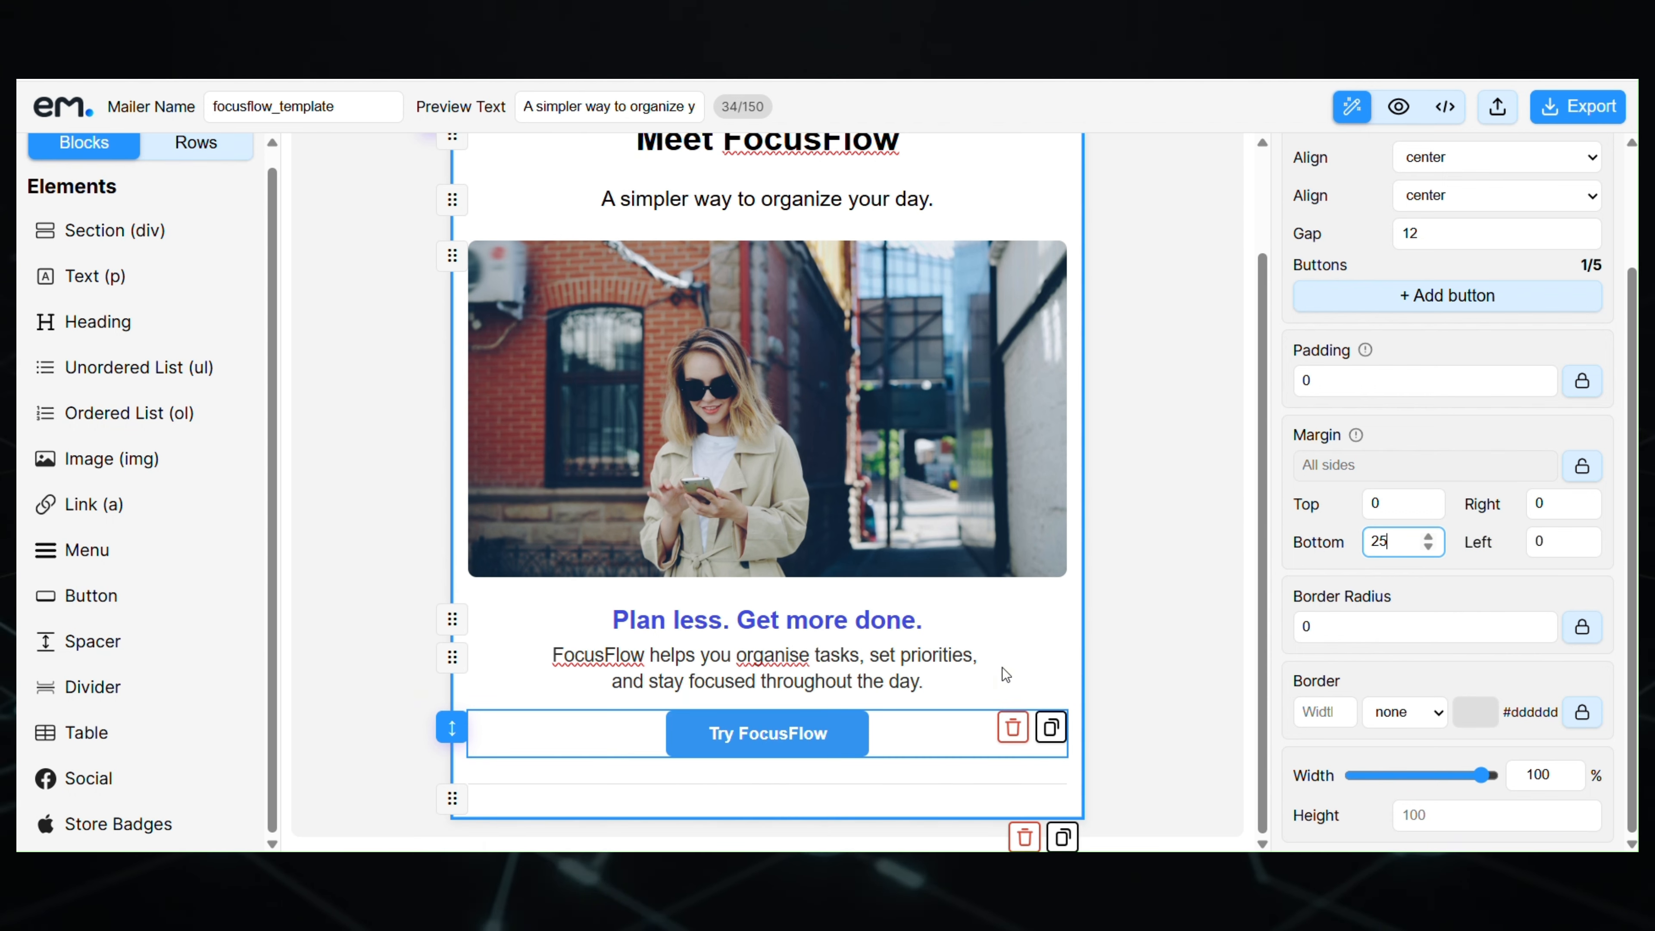
click(932, 793)
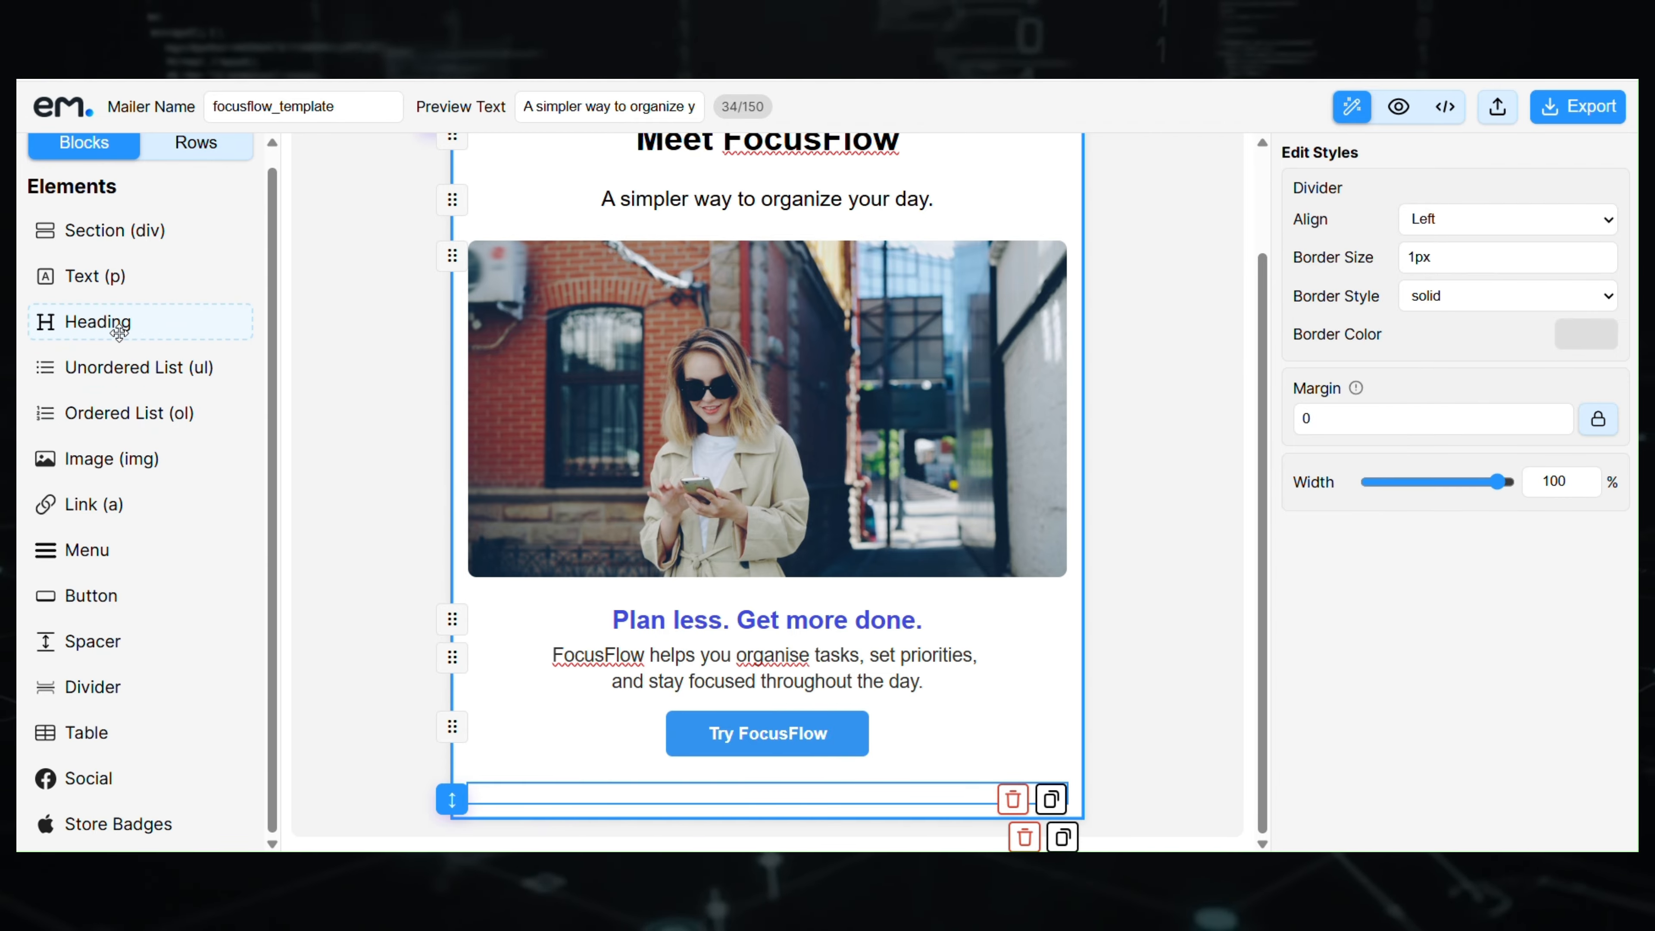
- Add a heading below the divider reading 'Everything you need to stay on track'
drag(118, 334, 723, 802)
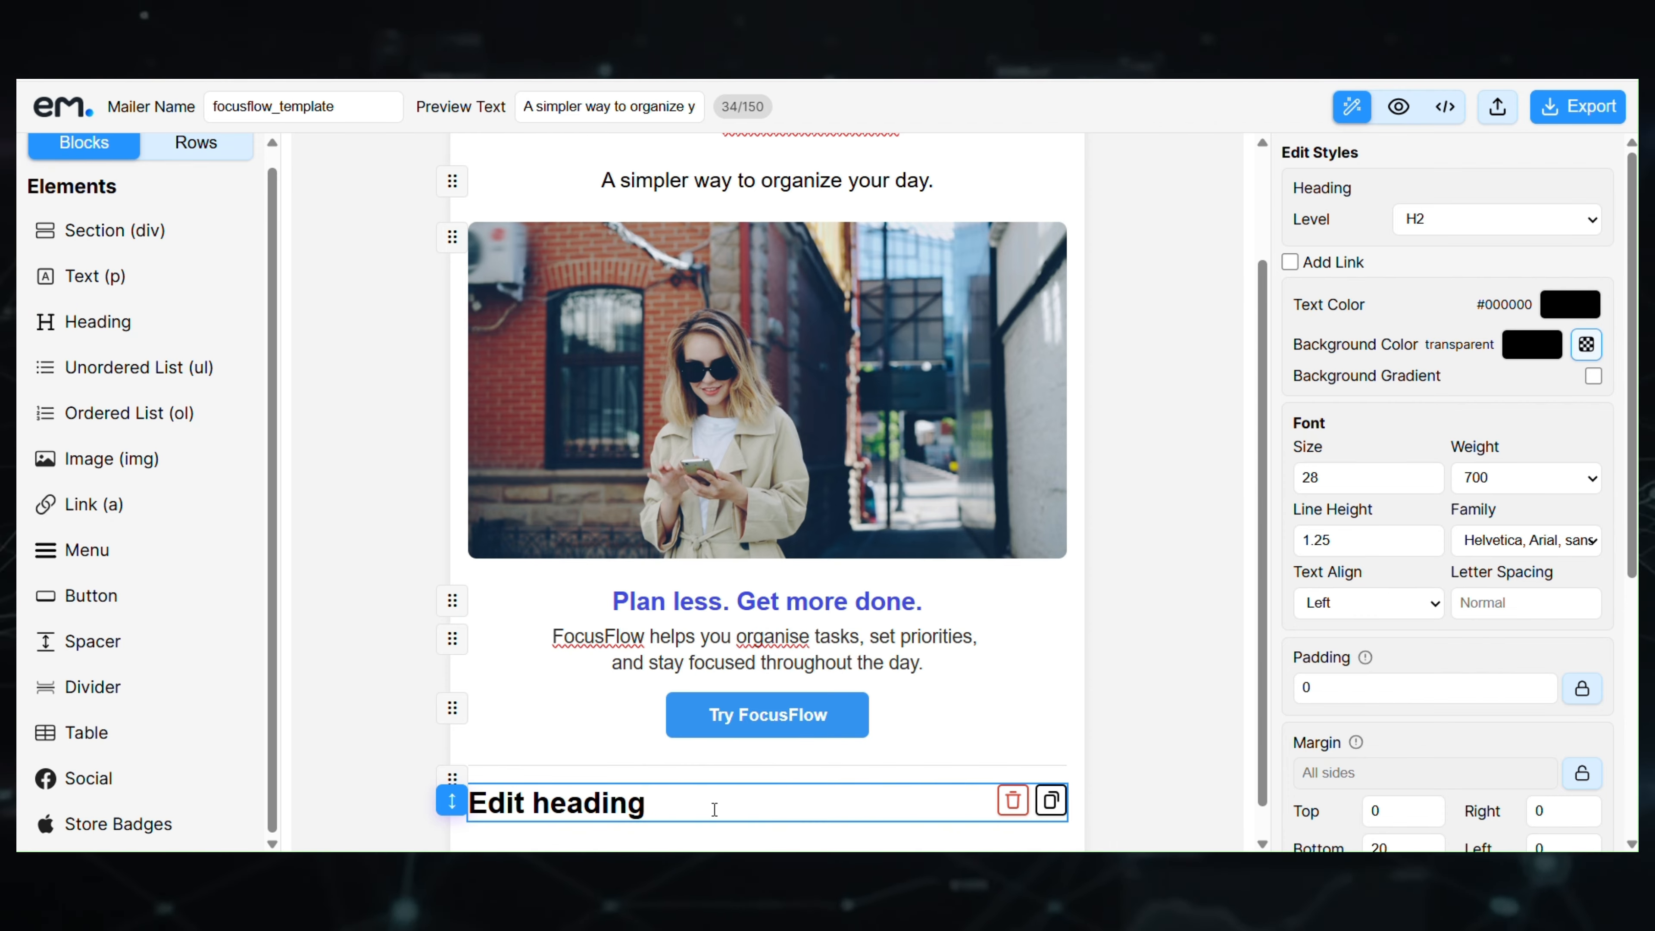
click(715, 810)
key(ctrl+a)
key(ctrl+v)
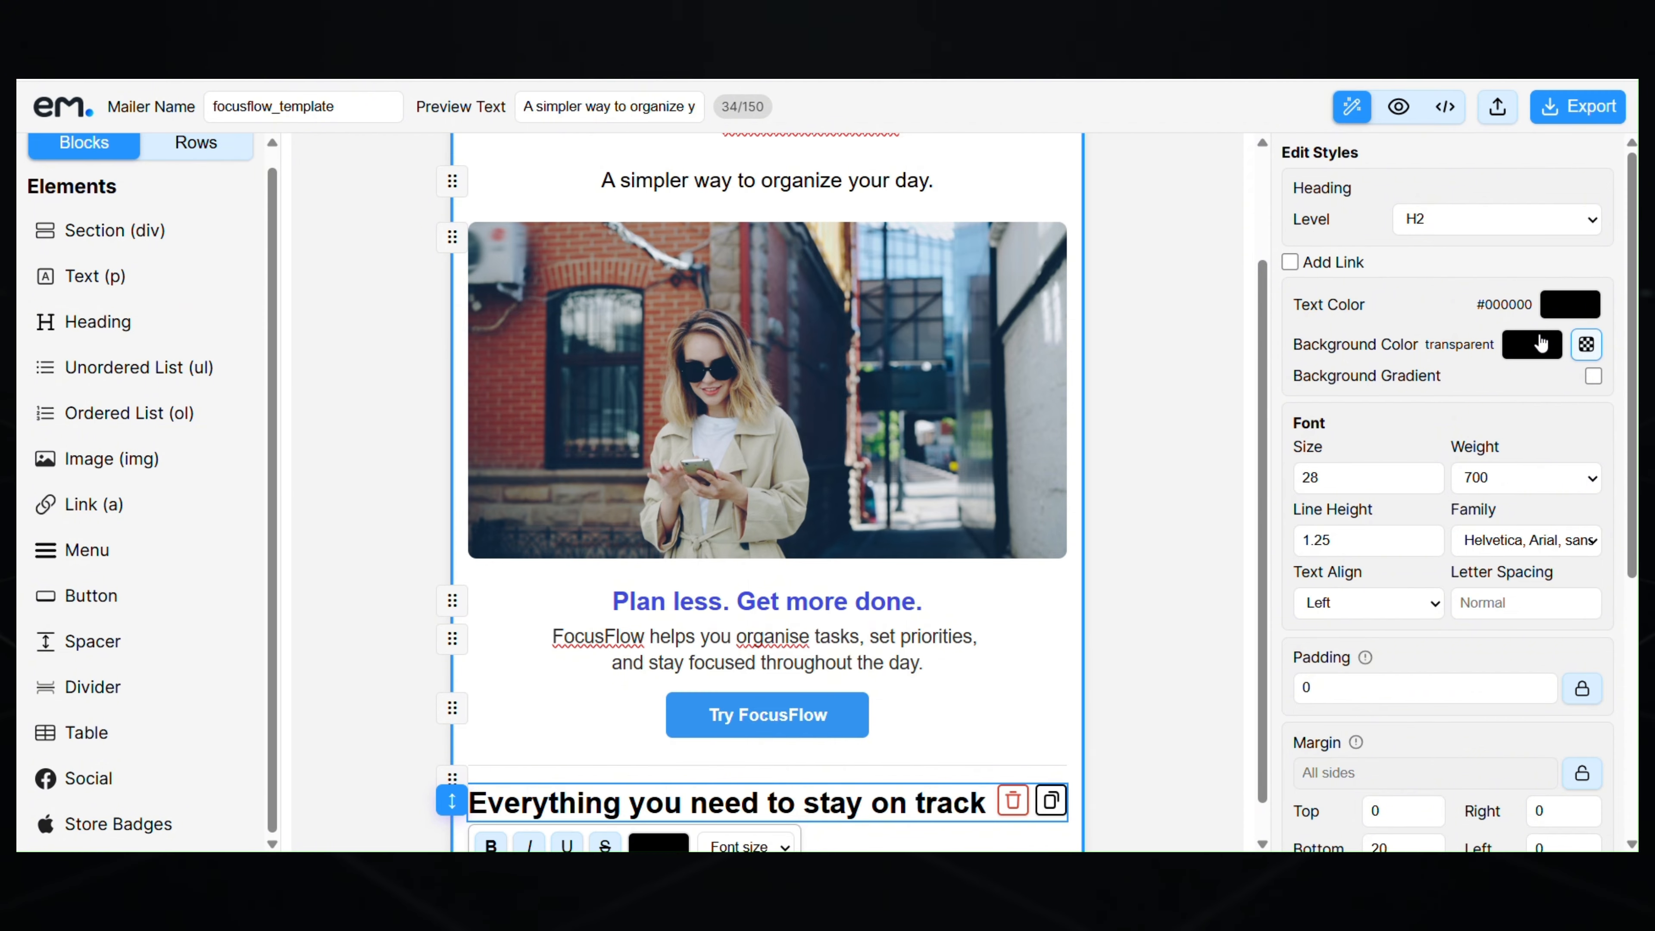
- Make the heading level H4, text colour #4d4d4d, and centre-aligned
click(1436, 307)
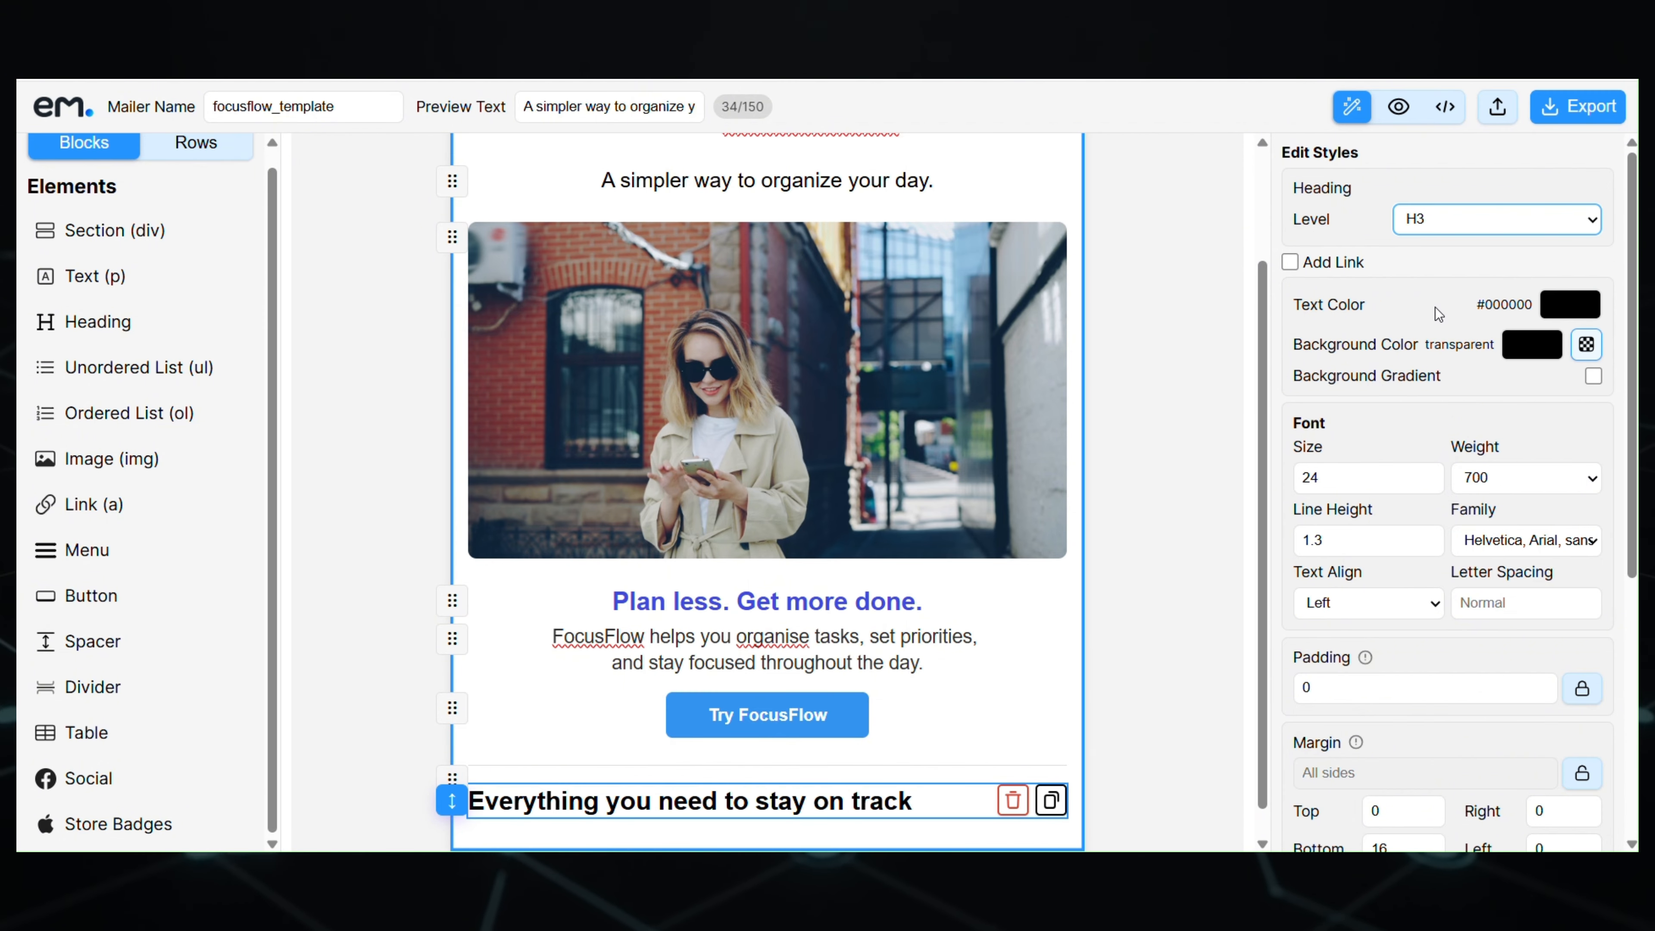
click(1466, 226)
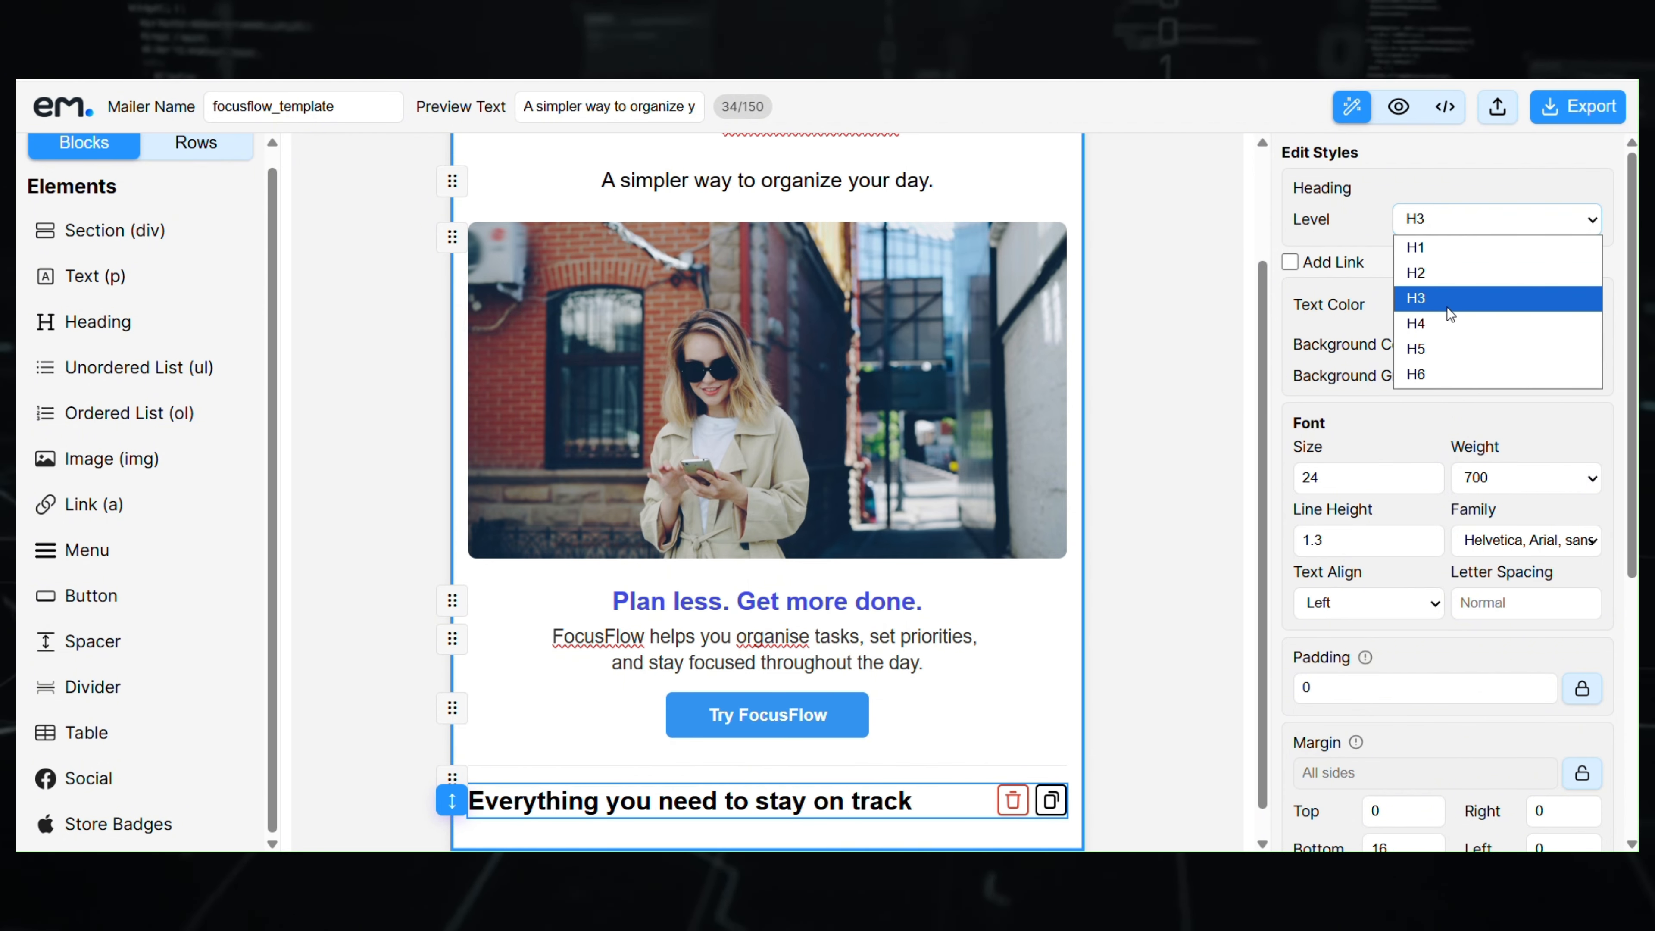
click(1448, 323)
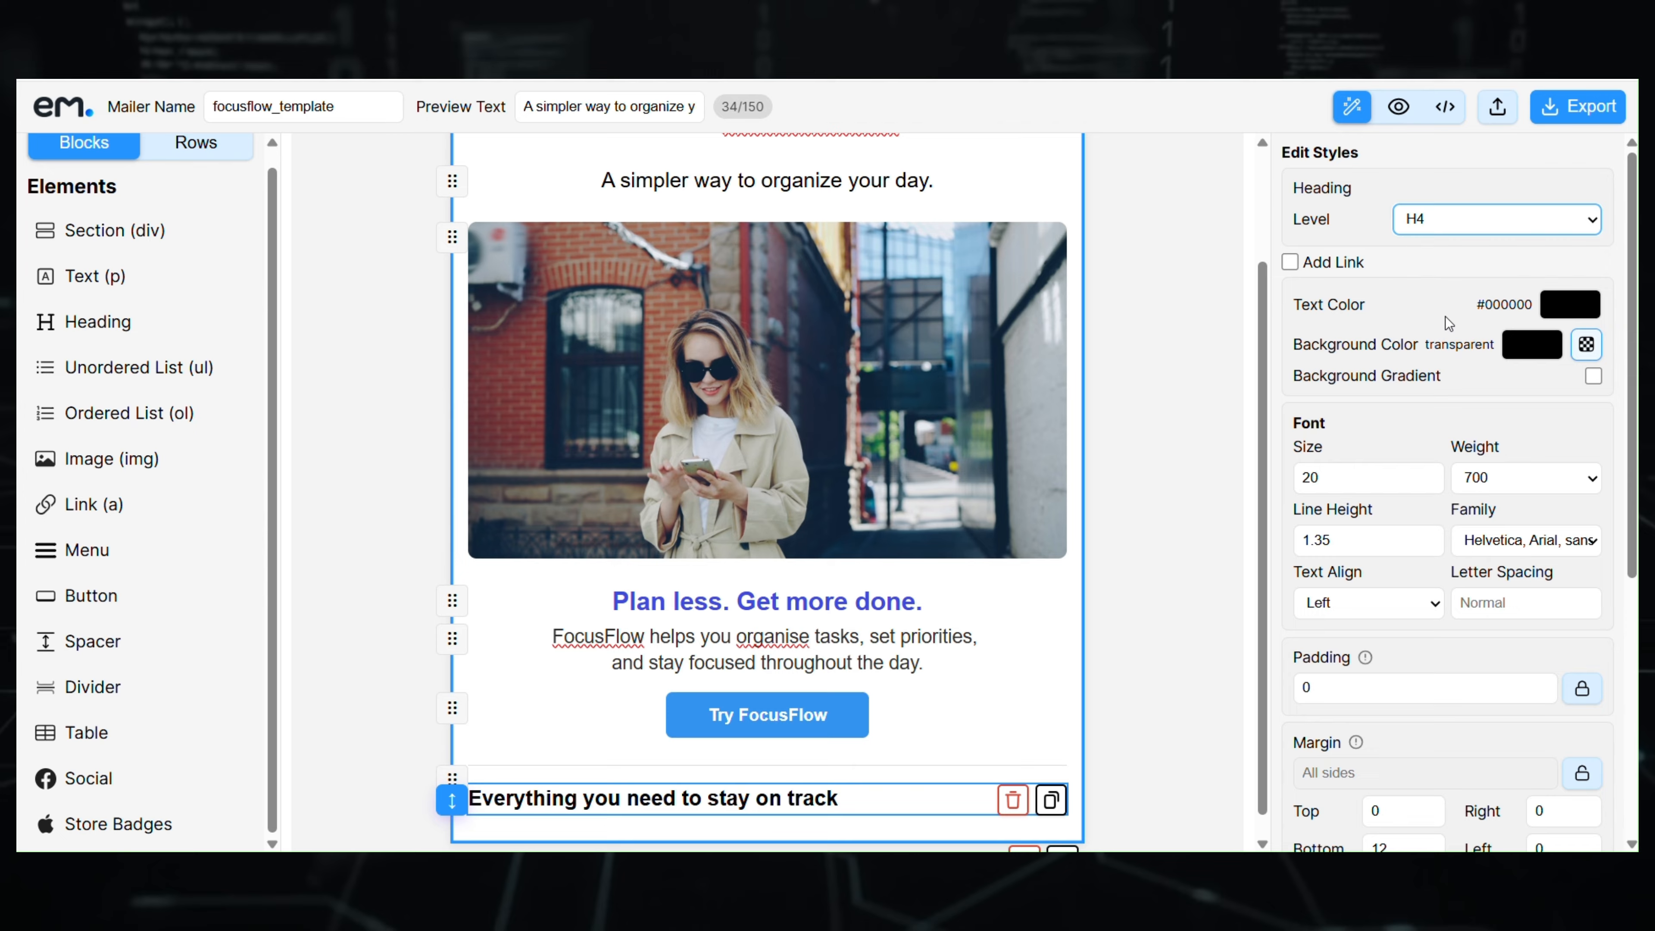
click(1565, 305)
drag(1396, 396, 1357, 423)
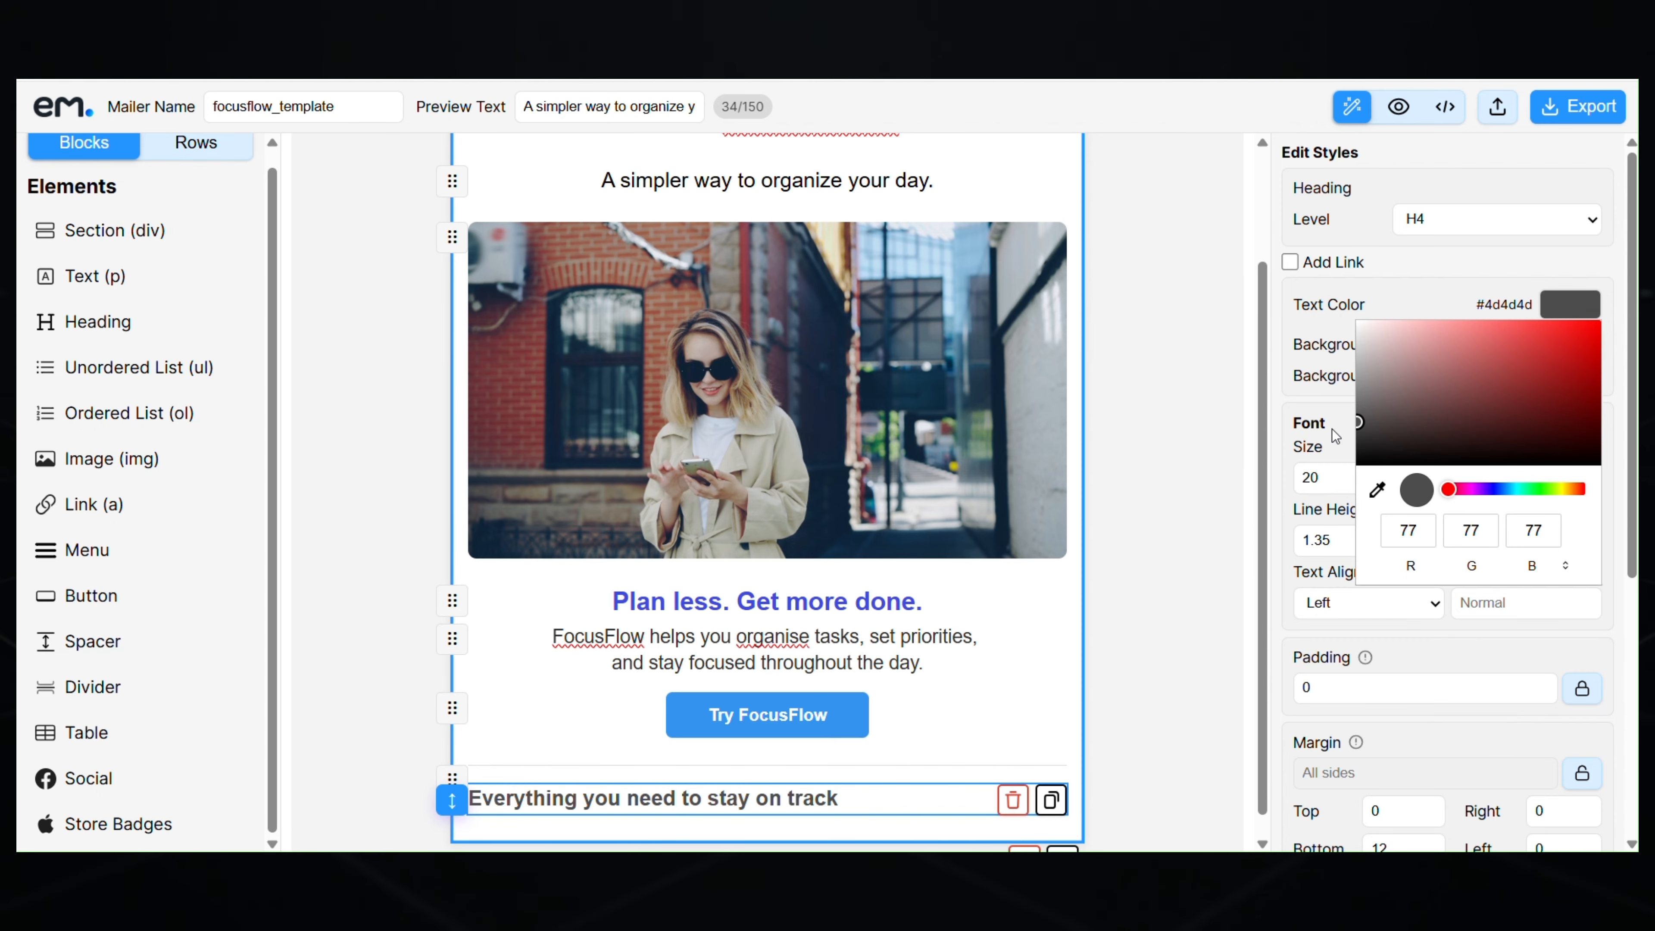
click(1361, 275)
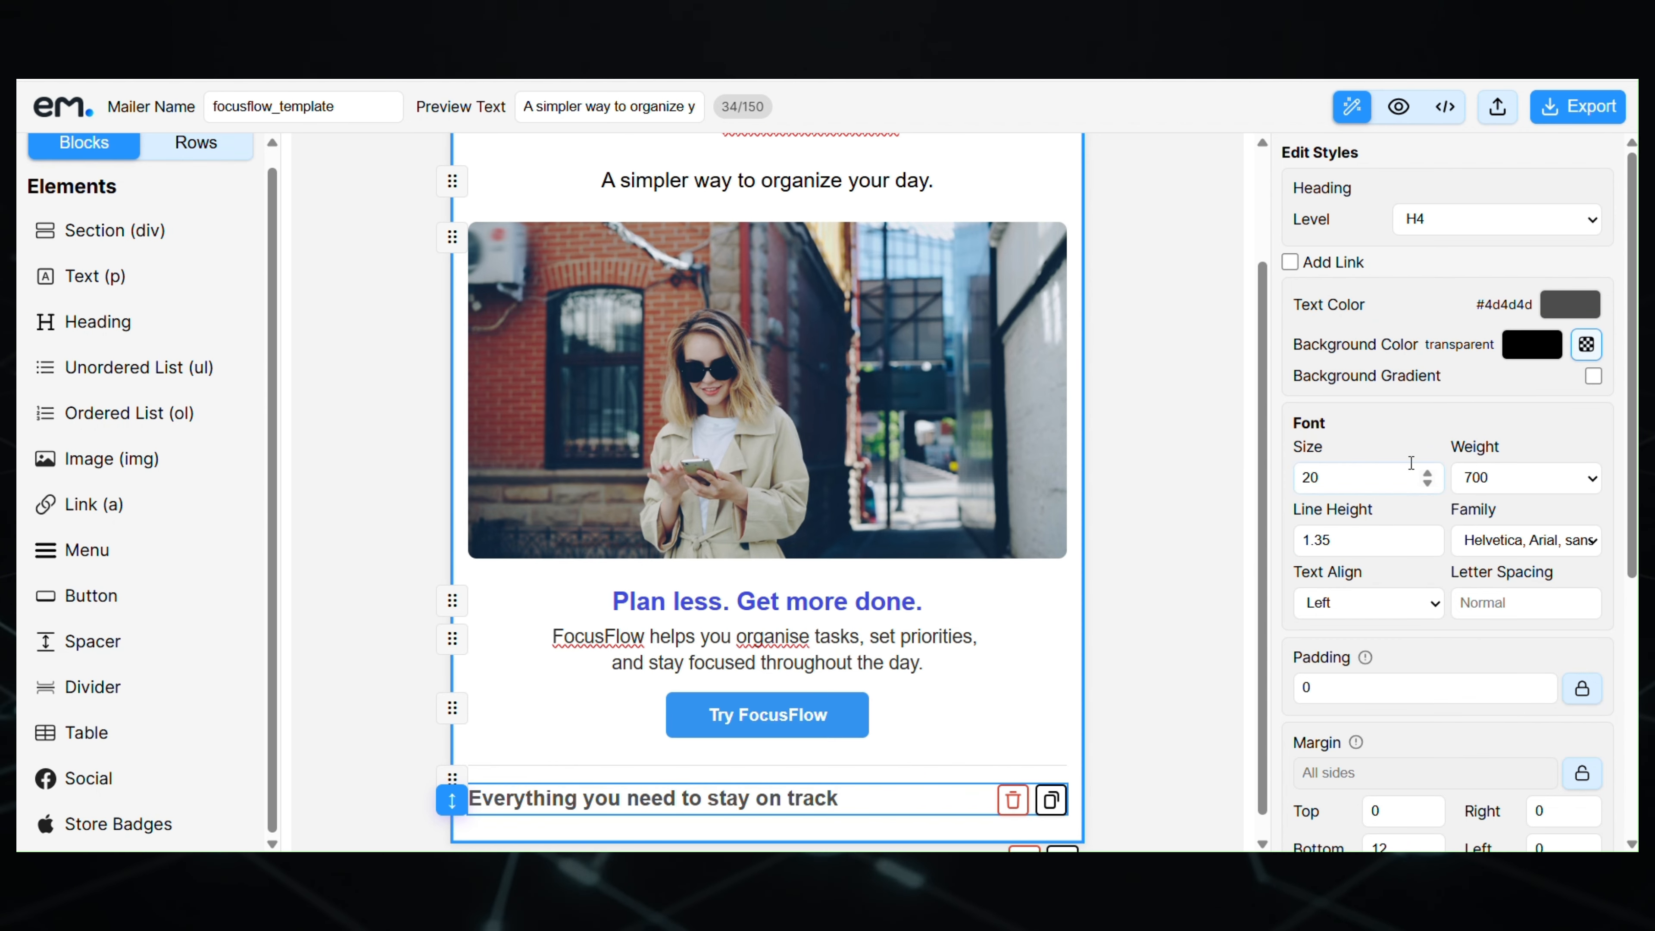
click(1383, 604)
click(1330, 651)
scroll(991, 746, down, 1)
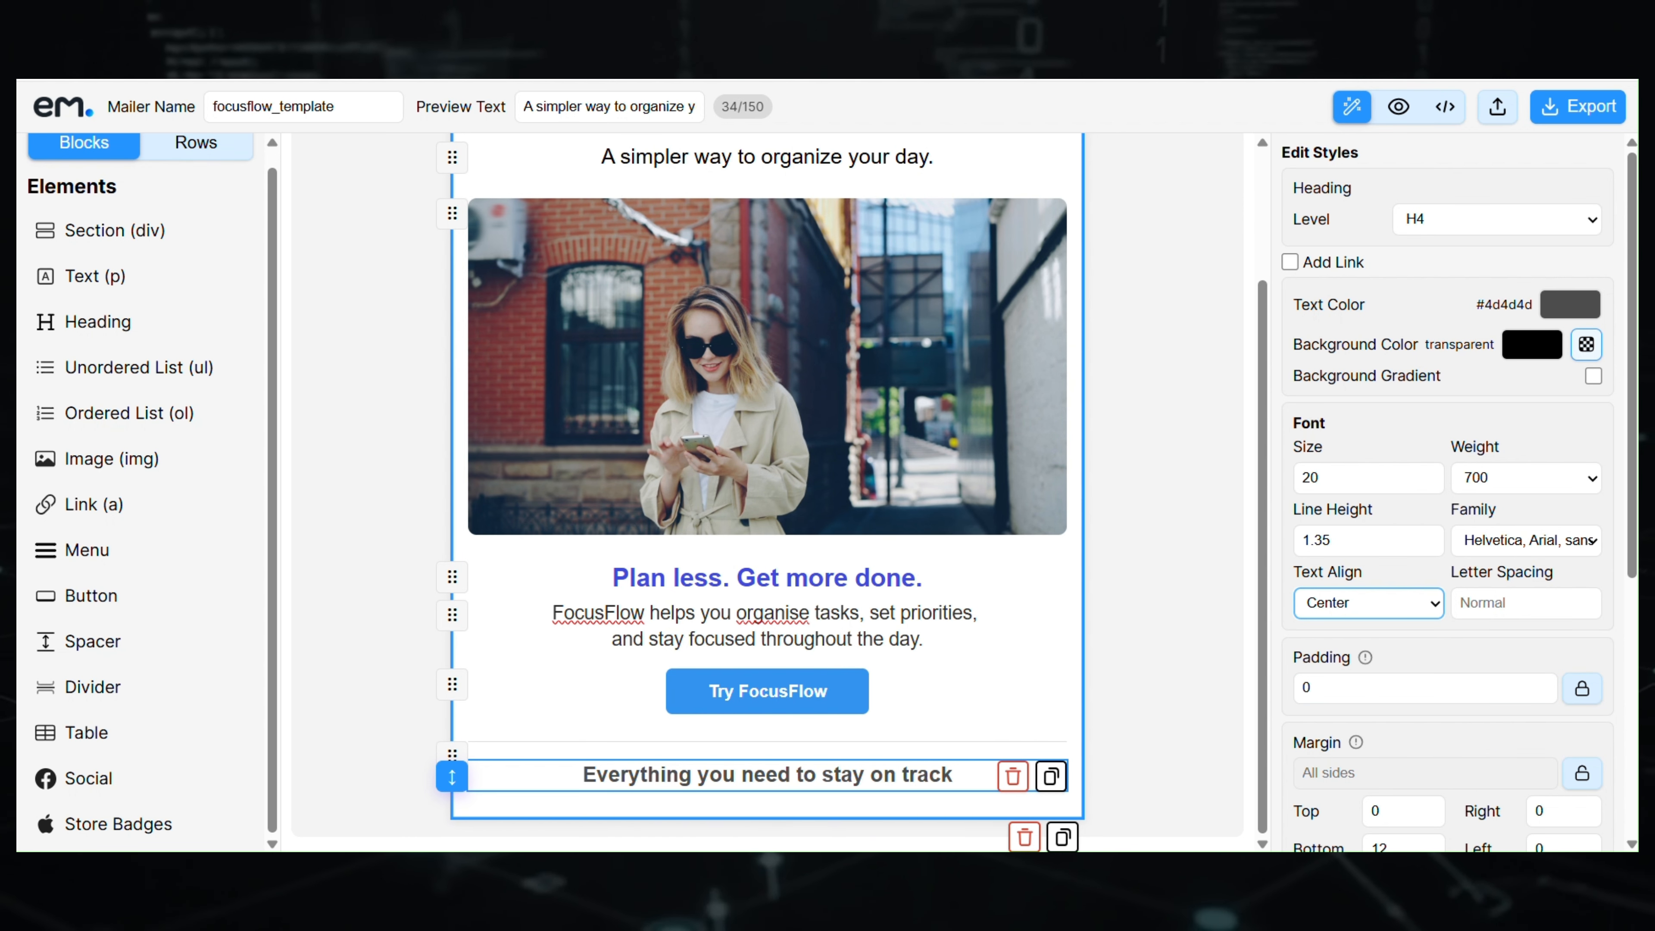
click(1154, 382)
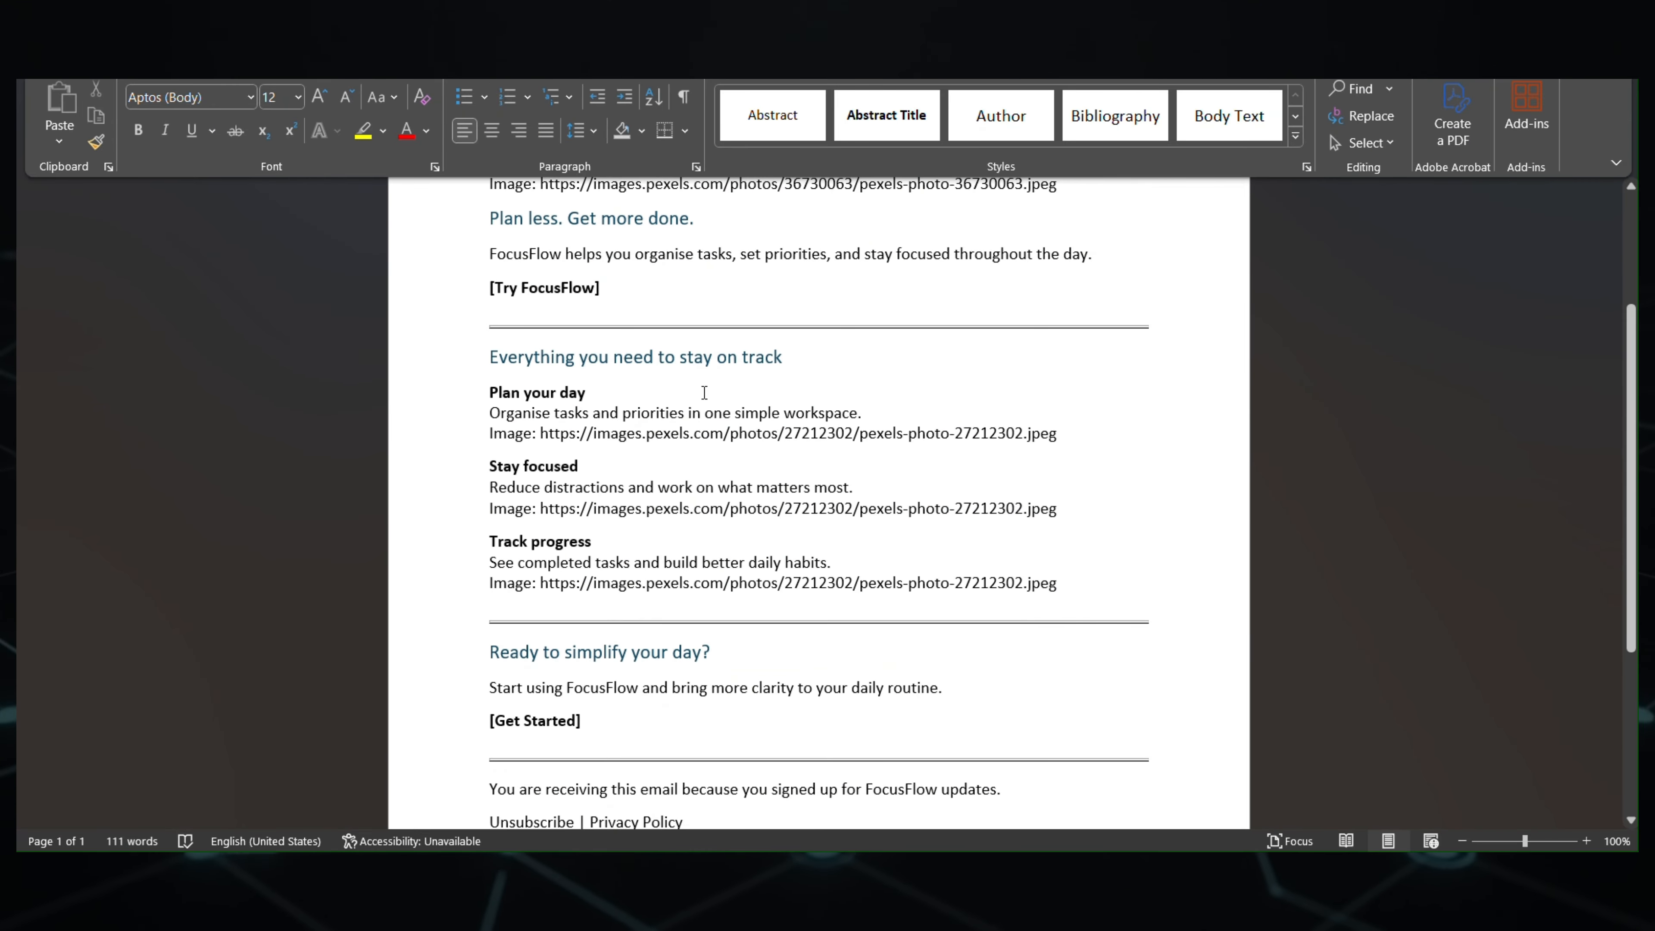
- Drop a 4/8 two-column row layout beneath the heading
drag(601, 394, 496, 390)
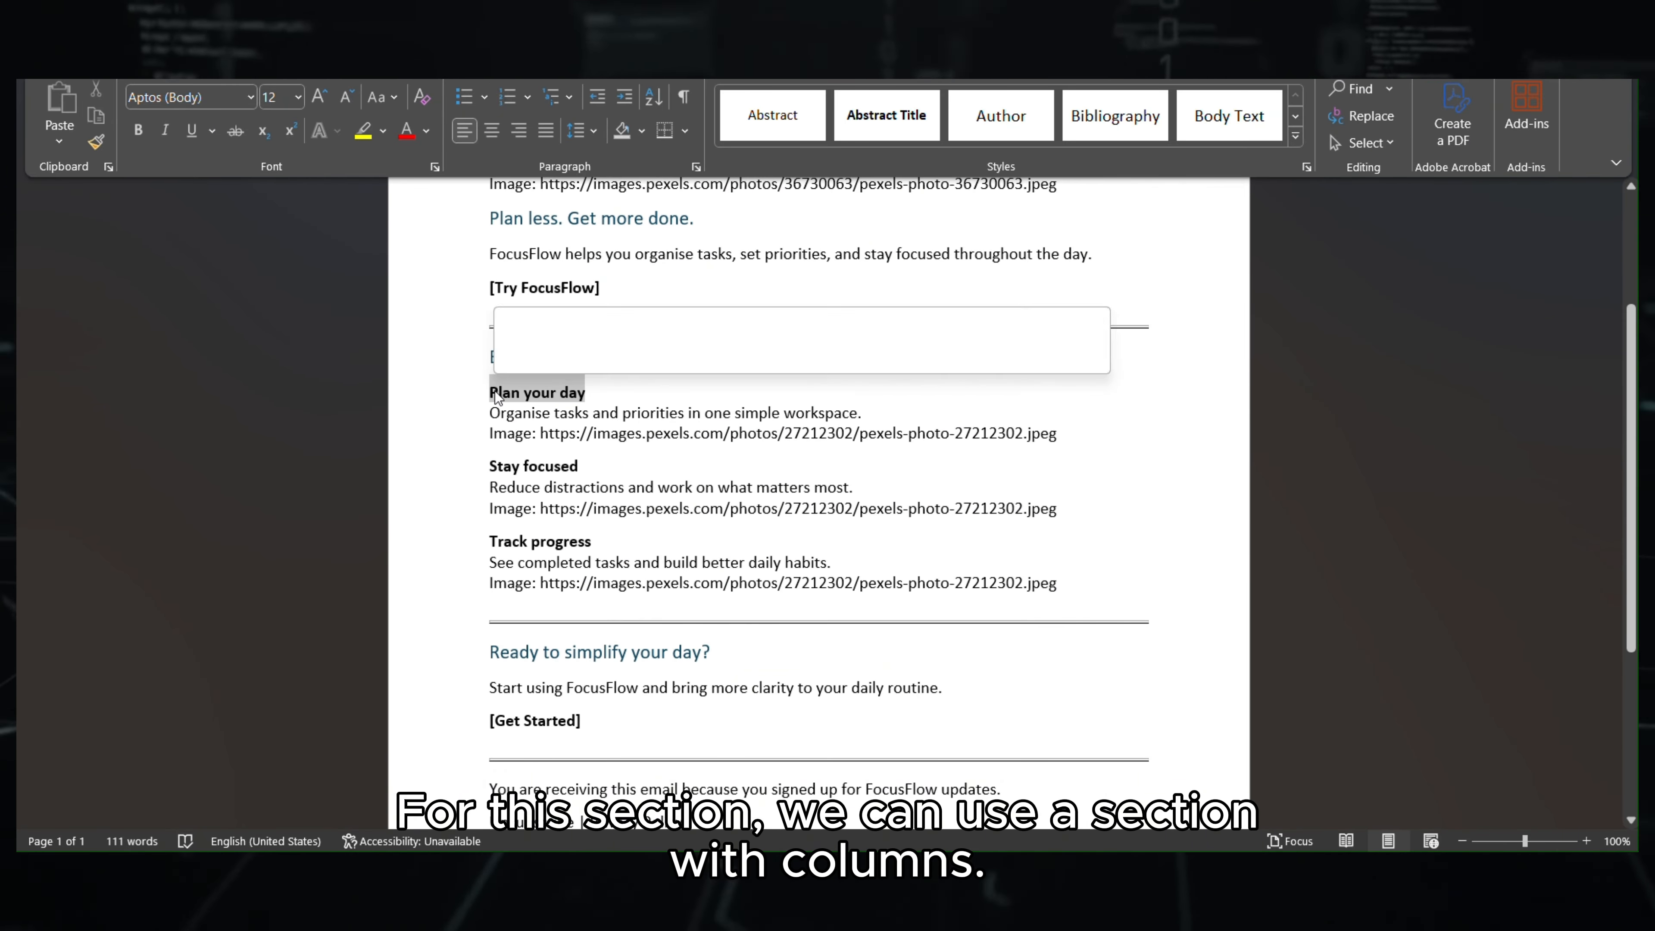
click(651, 397)
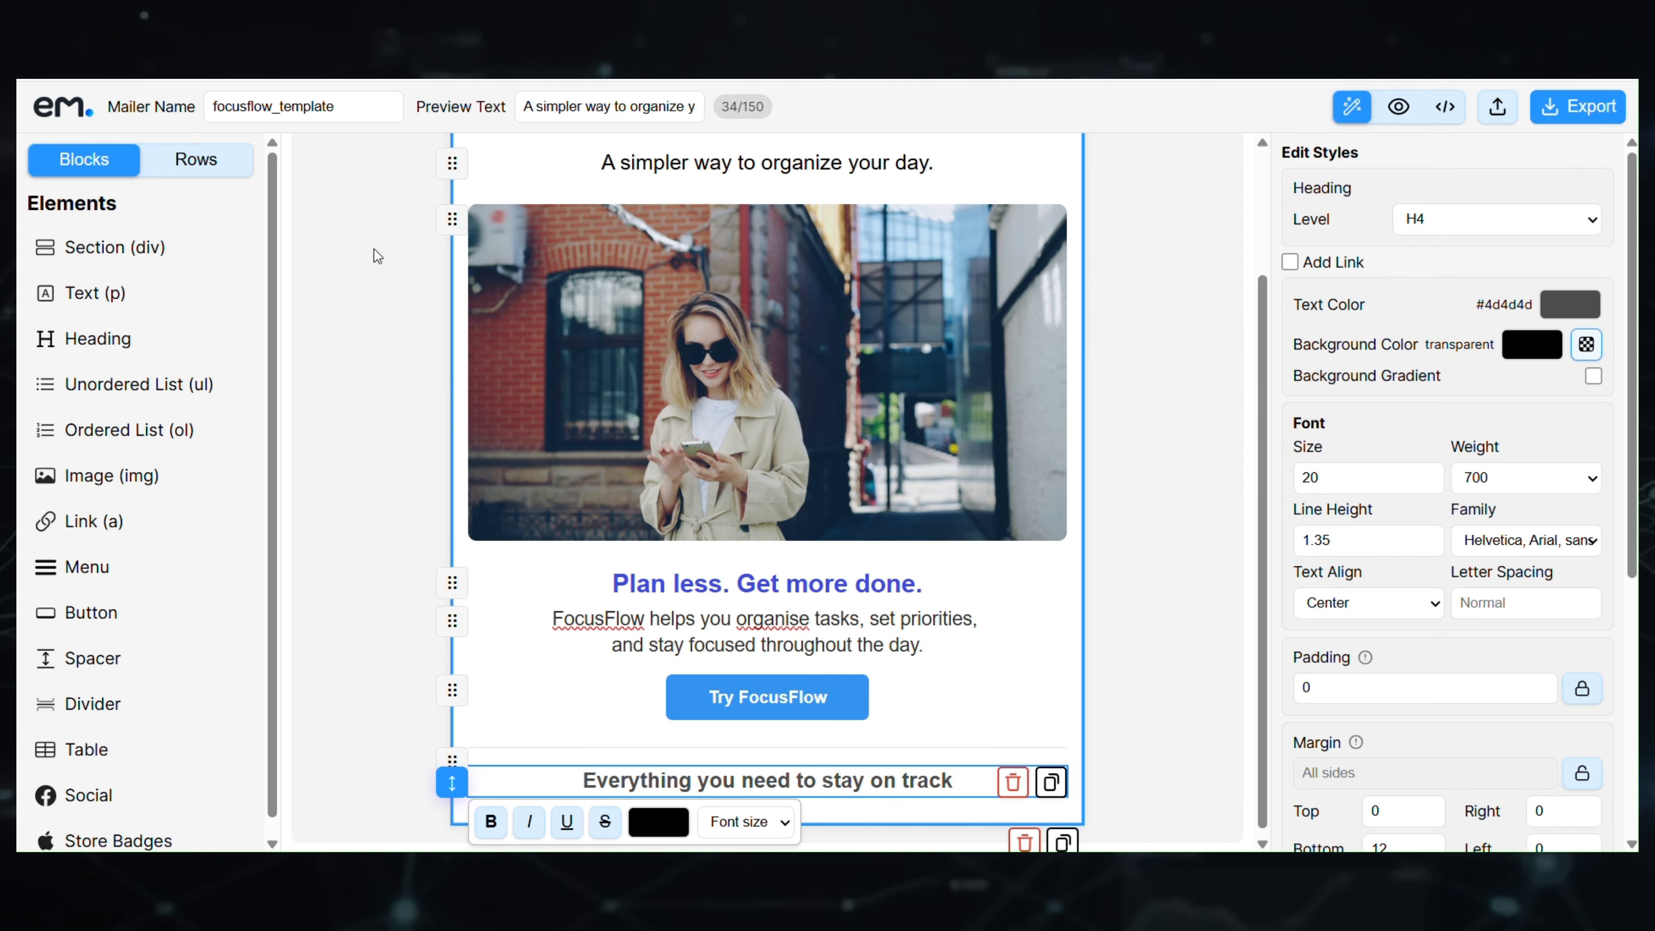
click(208, 177)
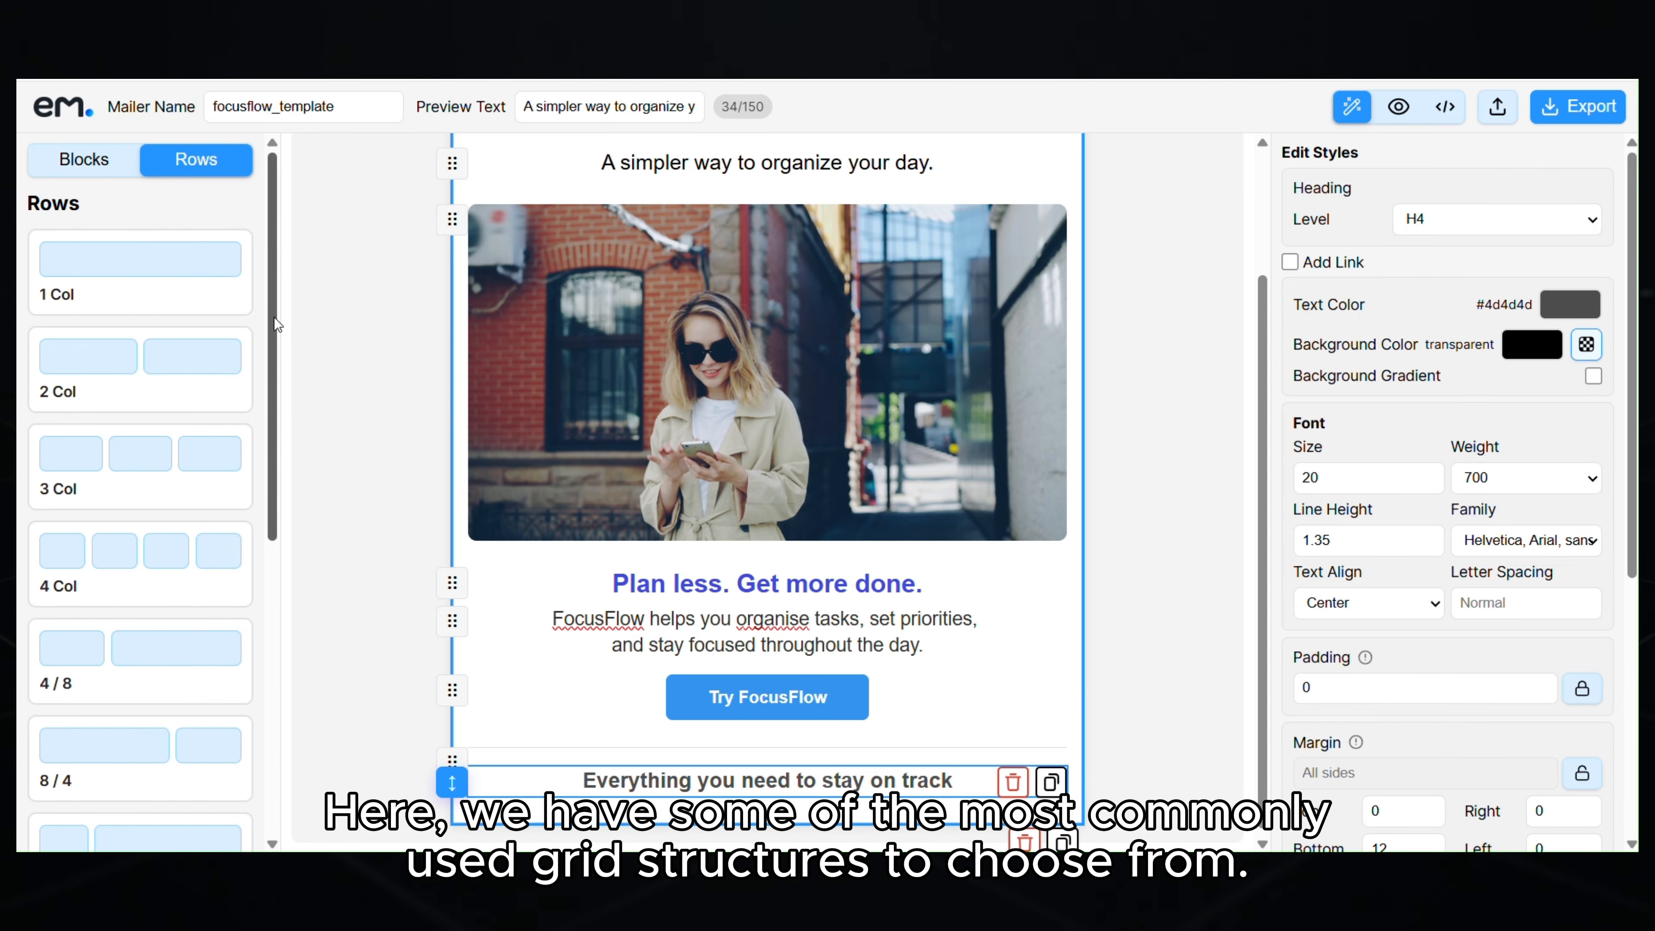
mouse_move(274, 317)
mouse_down()
mouse_move(290, 653)
mouse_move(287, 306)
mouse_up()
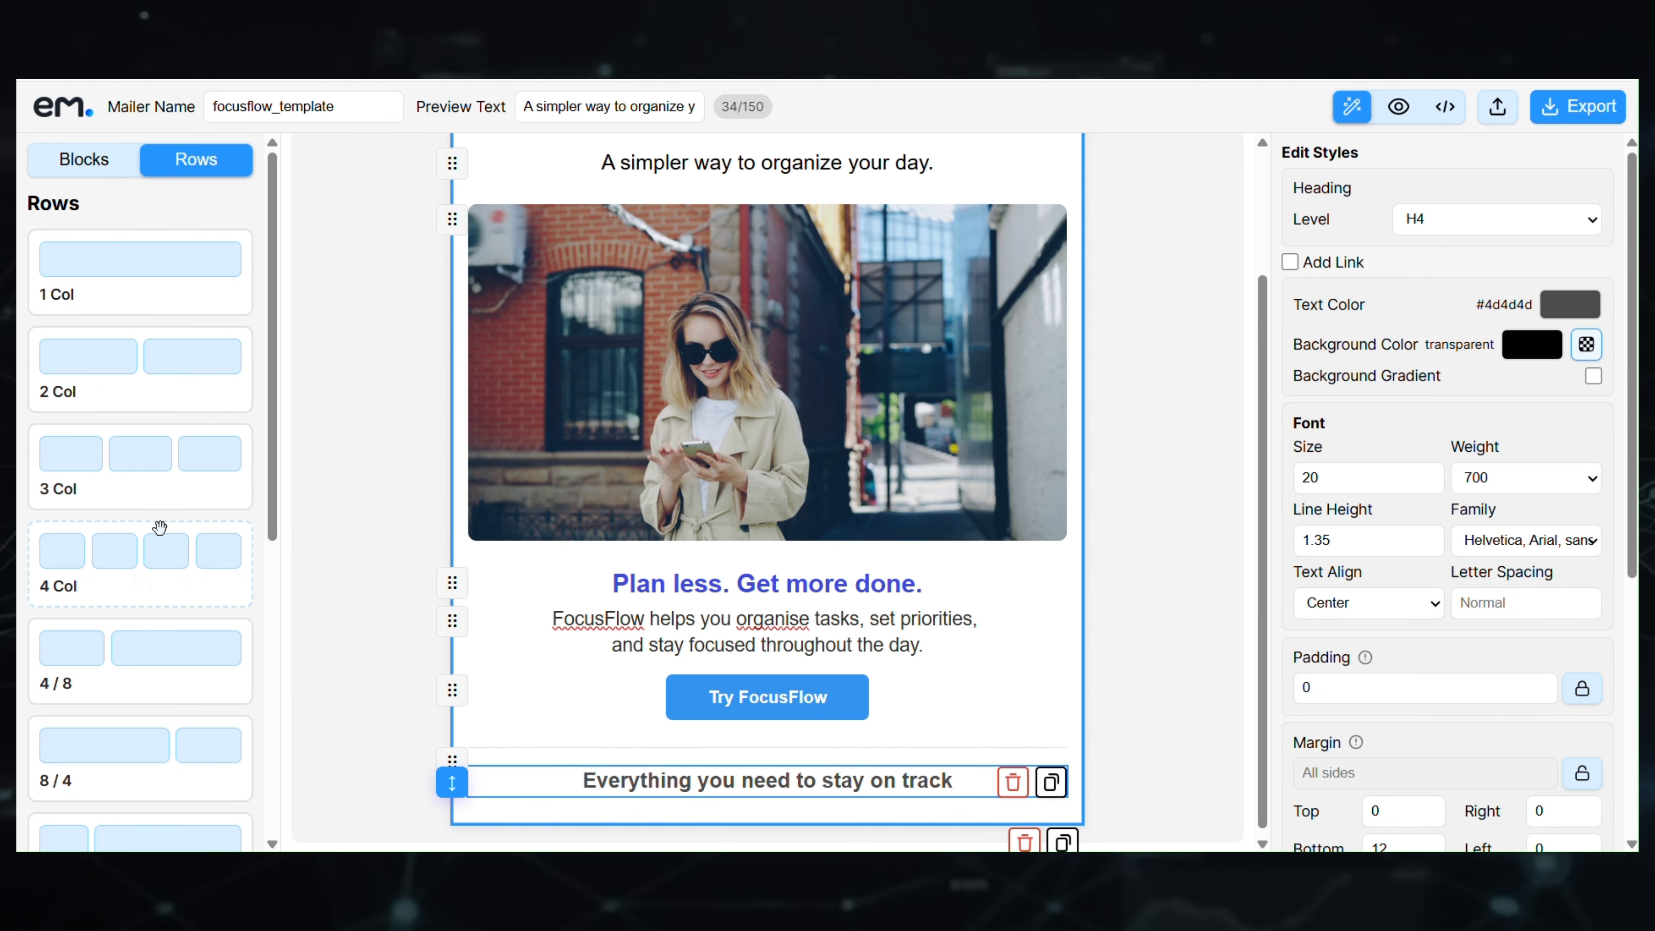
drag(123, 672, 777, 804)
- Copy the 'Plan your day' subheading from the Word notes
scroll(861, 795, down, 1)
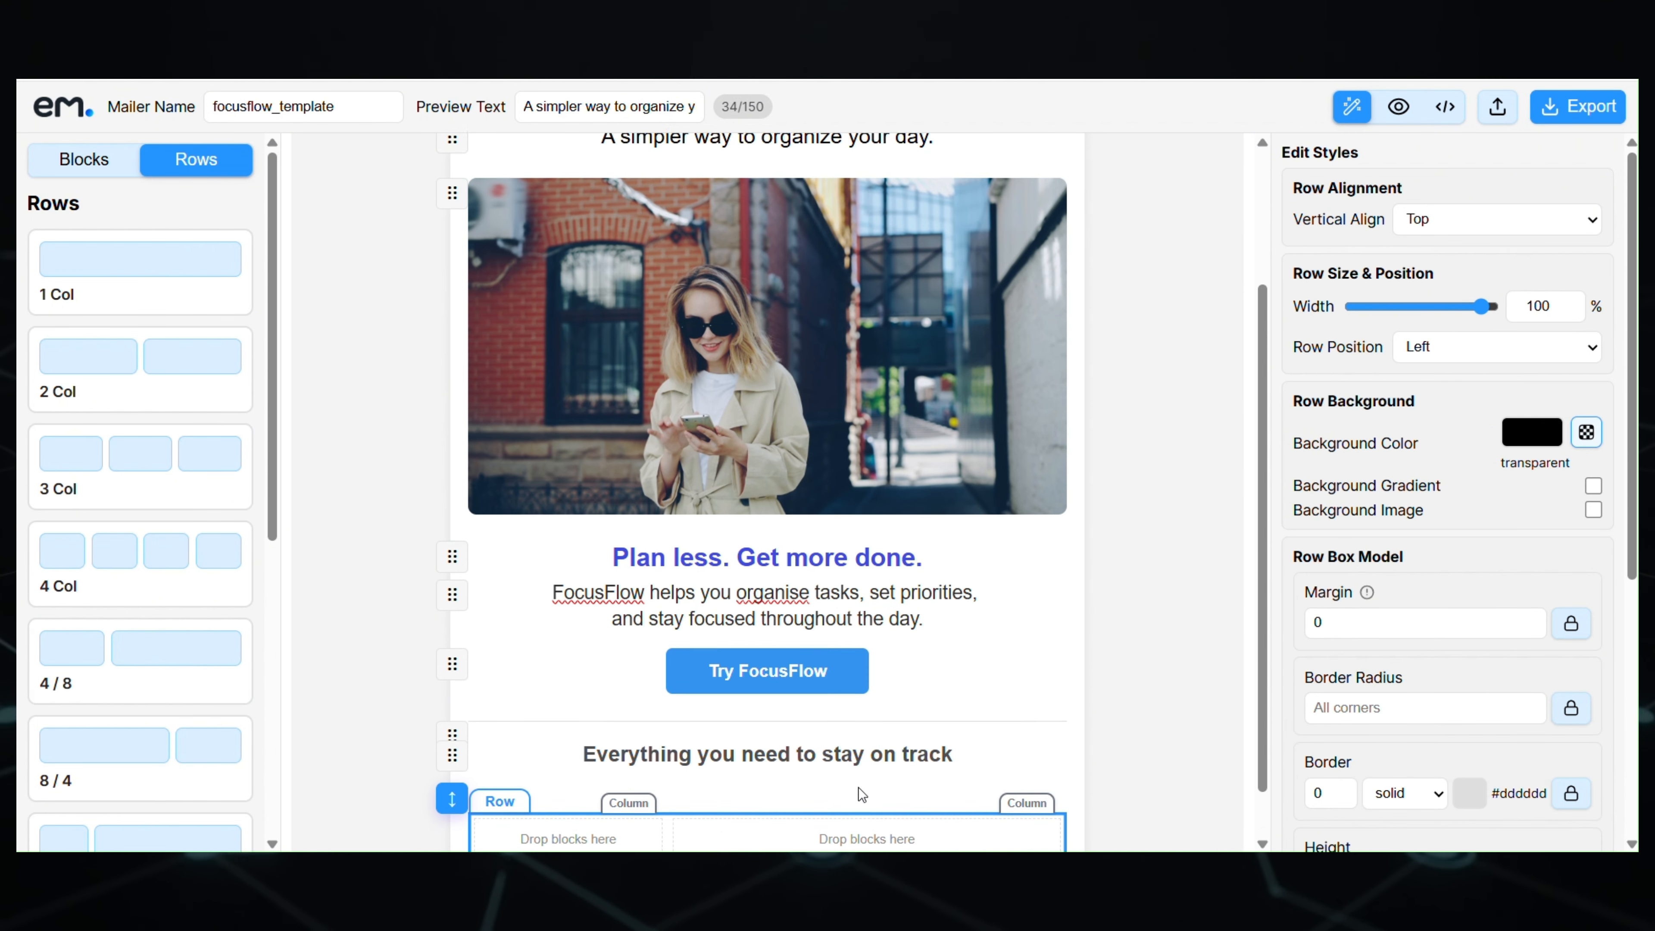
key(alt+Tab)
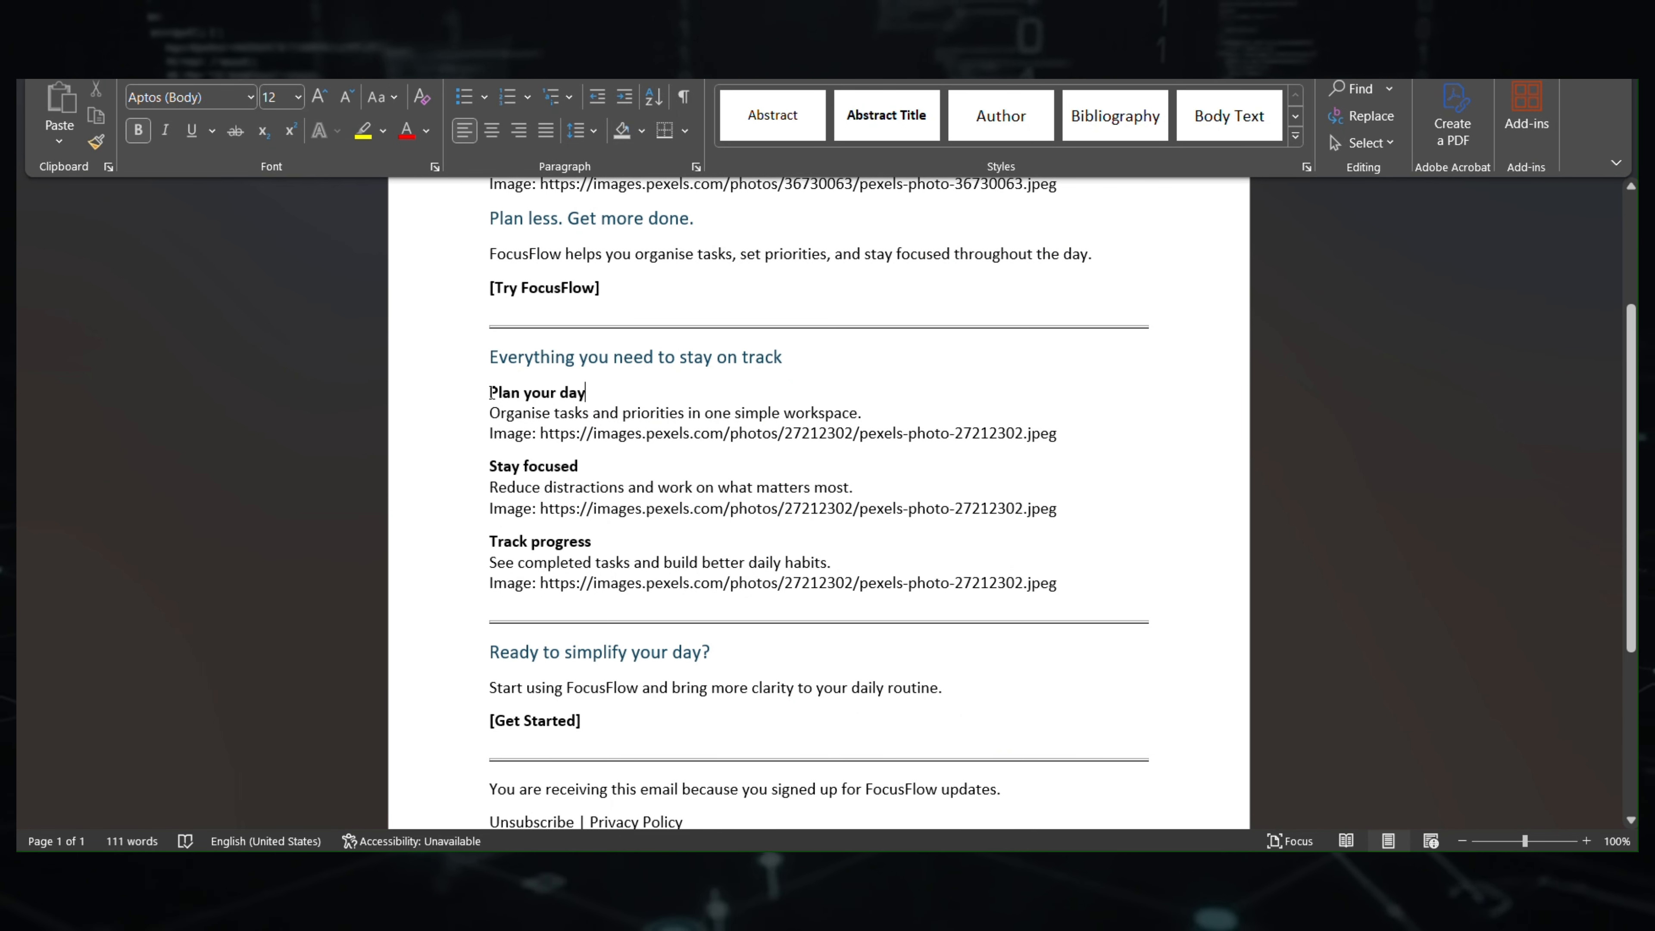
drag(490, 392, 582, 394)
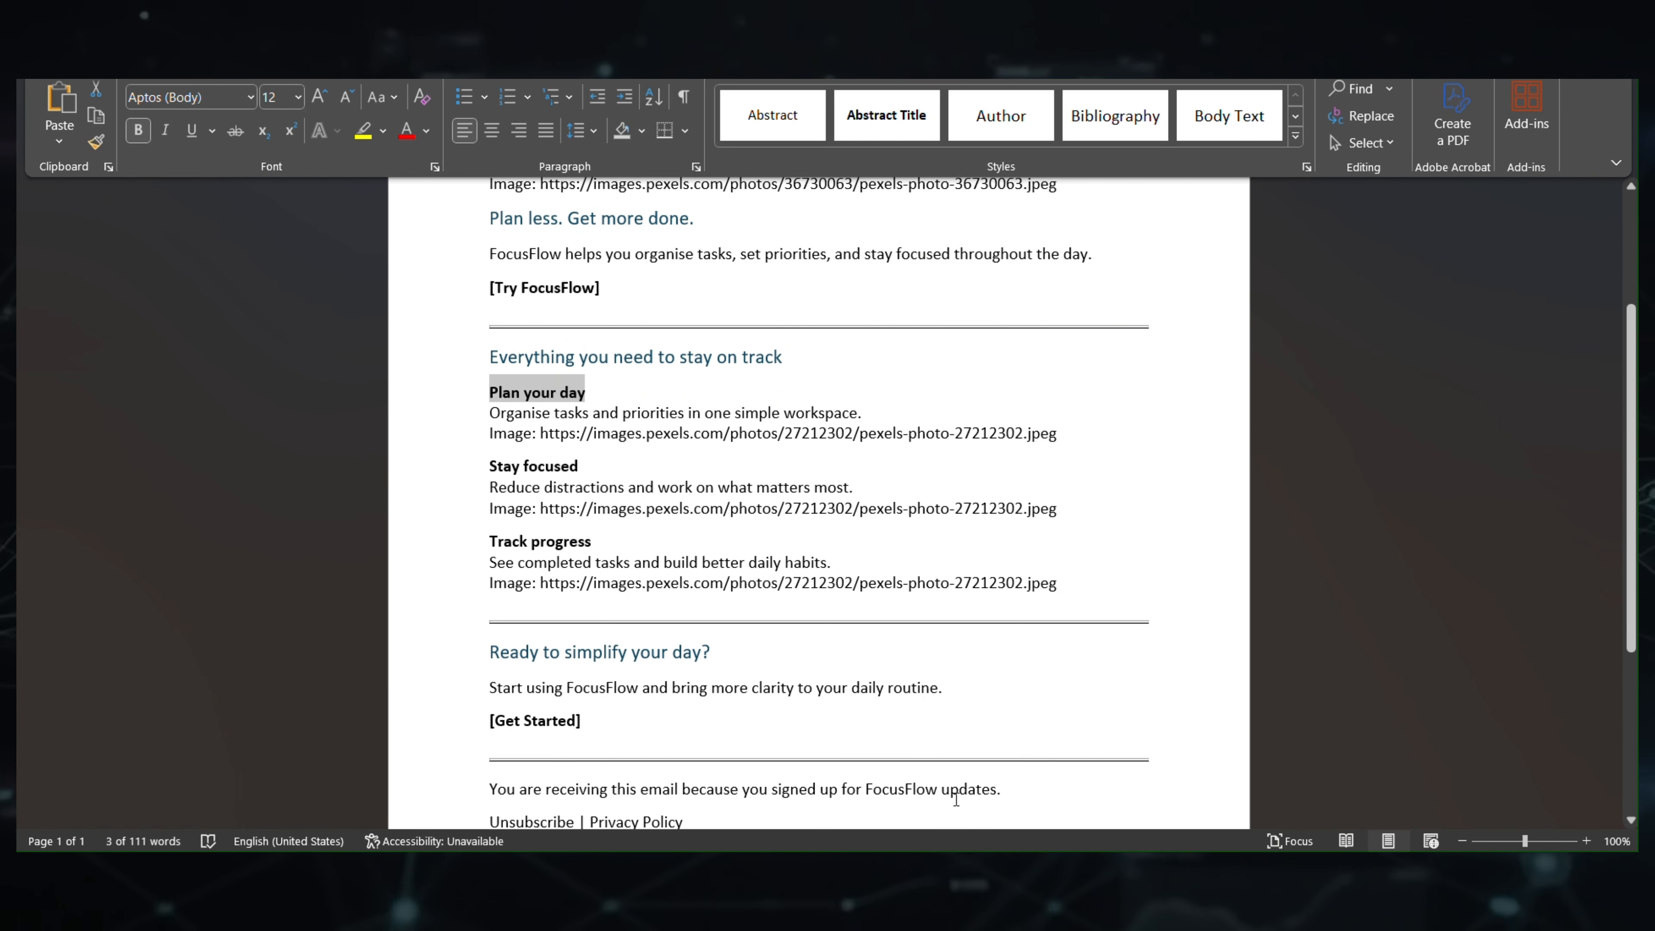
key(alt+Tab)
- Add an H5 heading 'Plan your day' to the row's right column
click(85, 161)
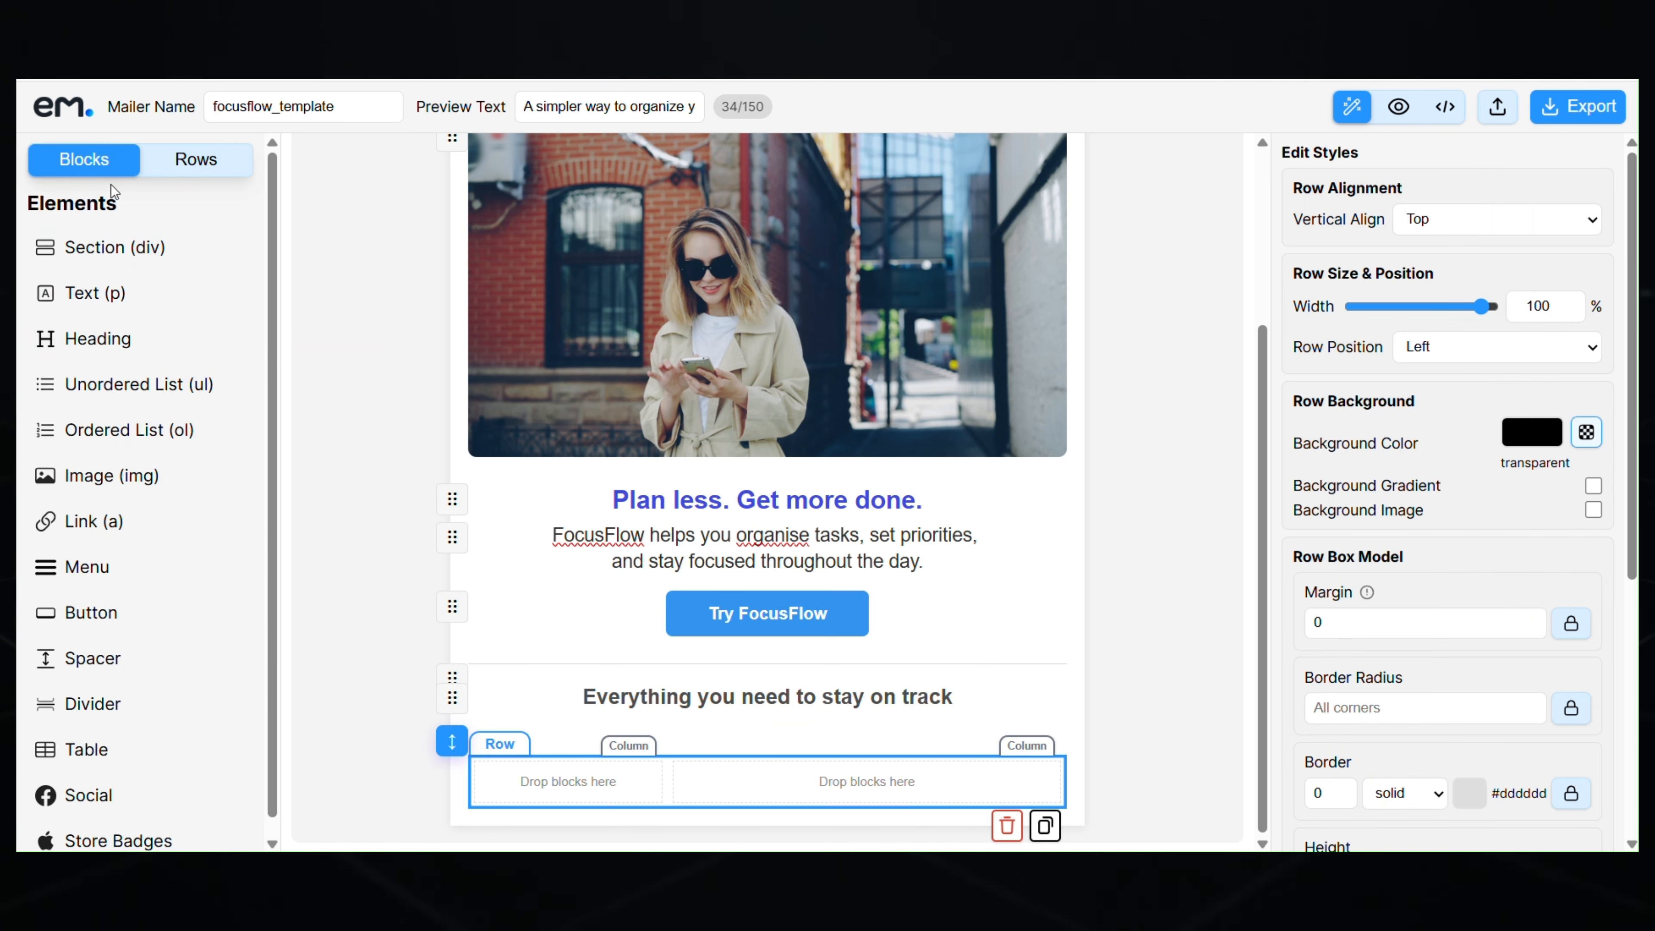
drag(115, 346, 780, 793)
triple_click(832, 771)
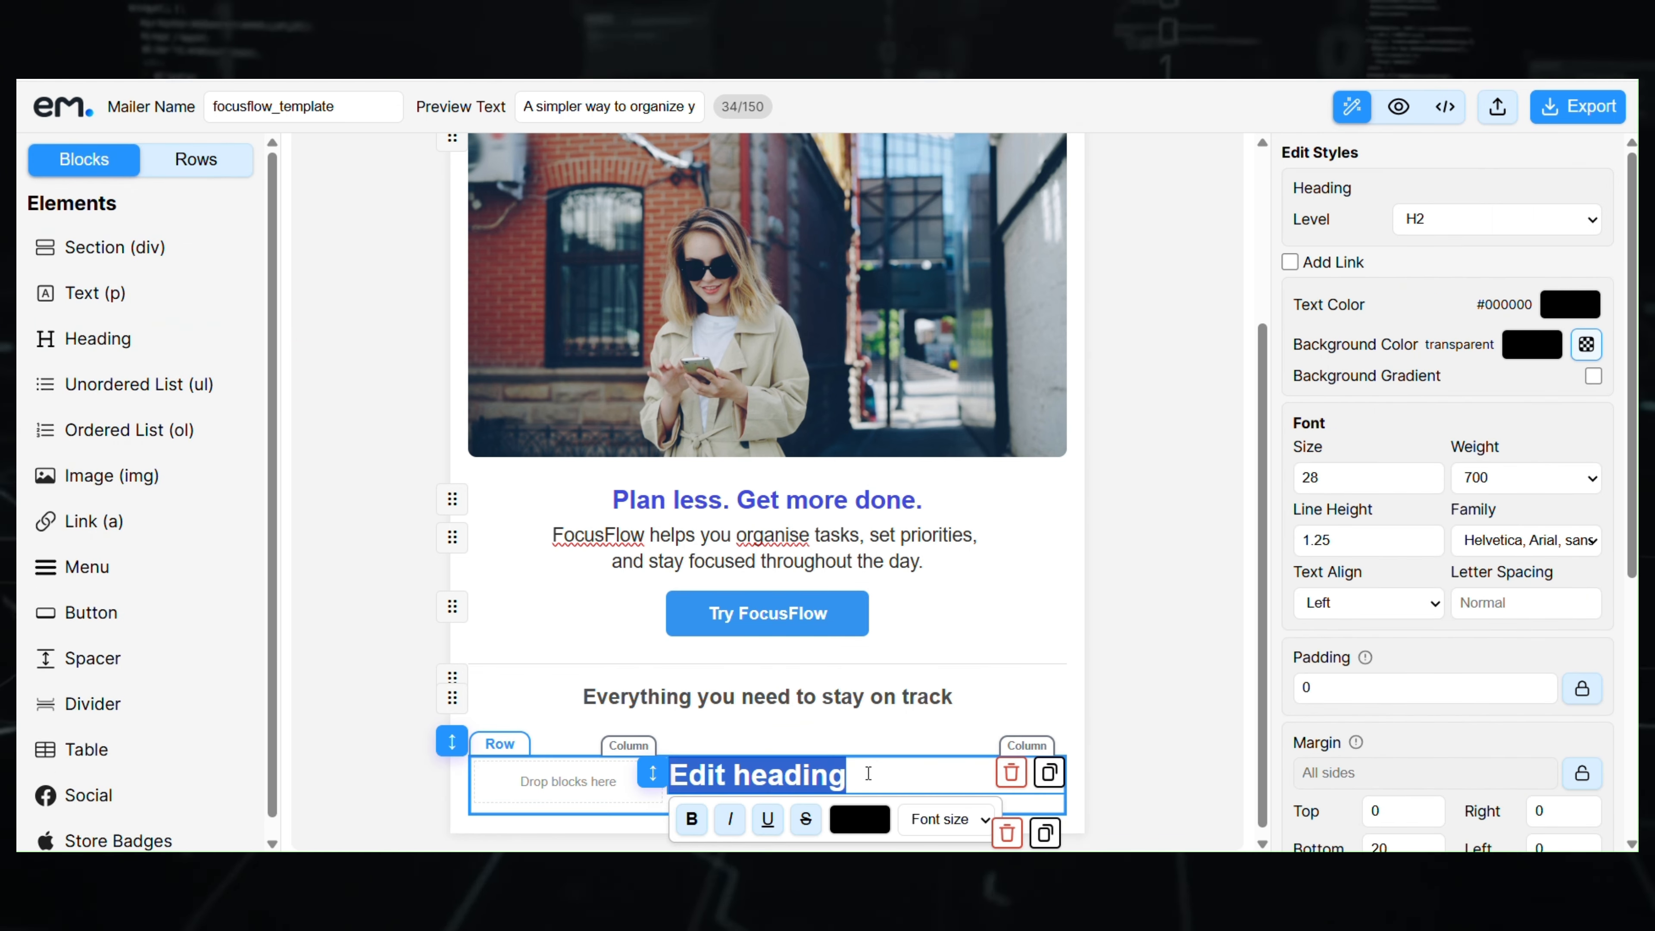
text(Plan your day)
click(1440, 225)
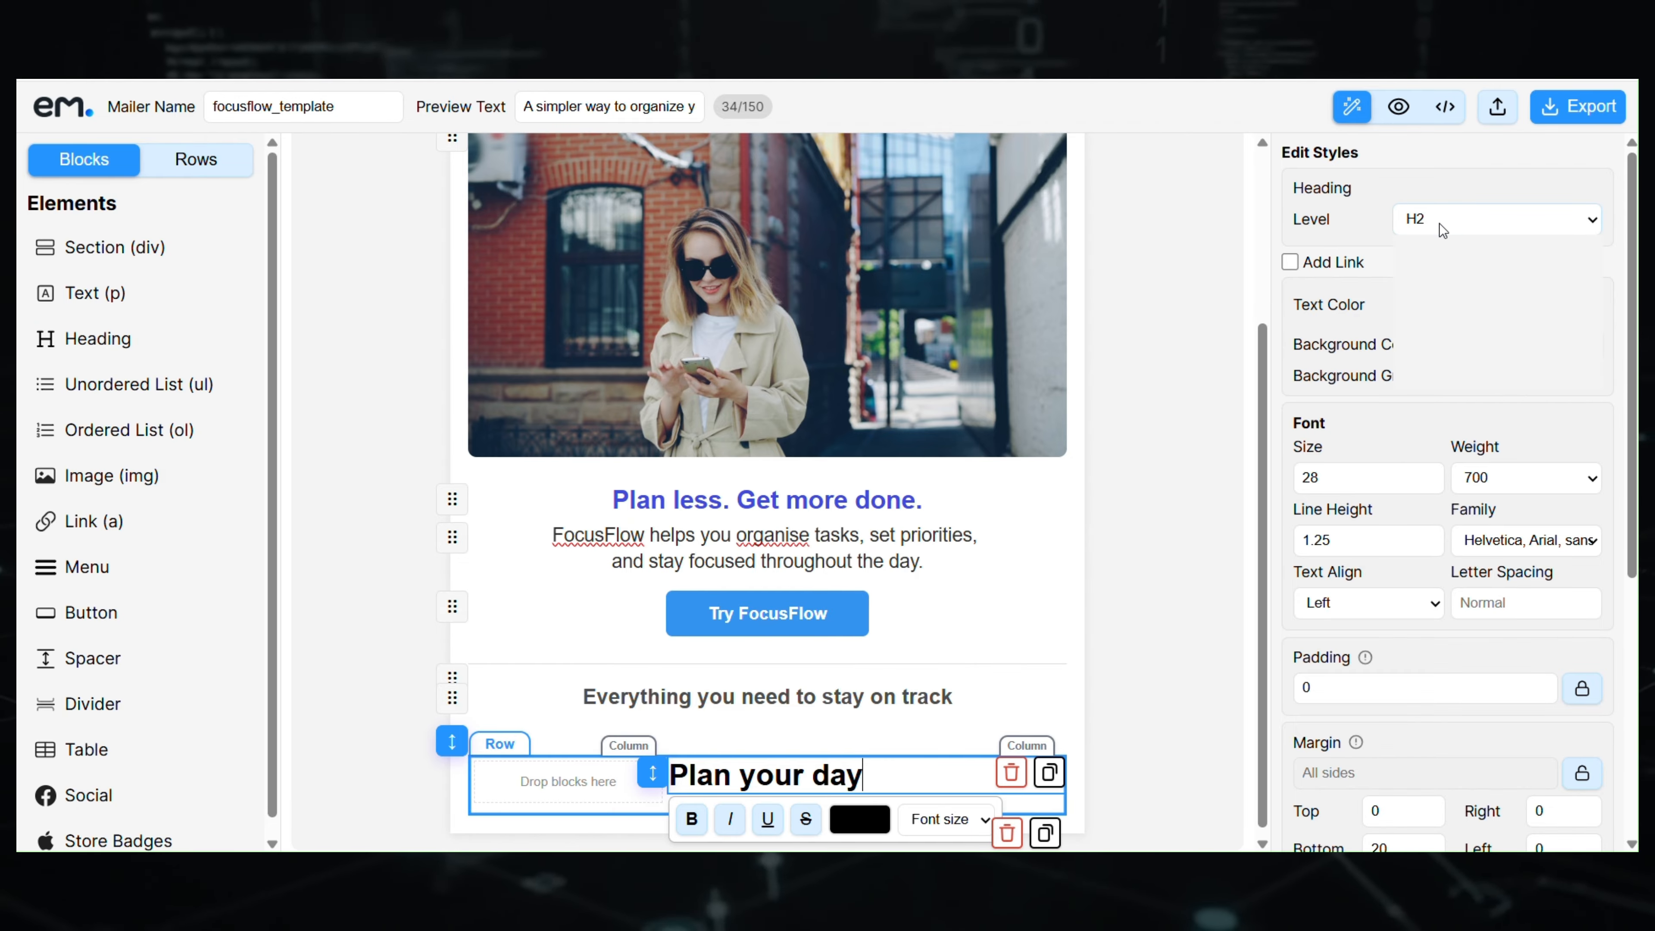
click(1413, 351)
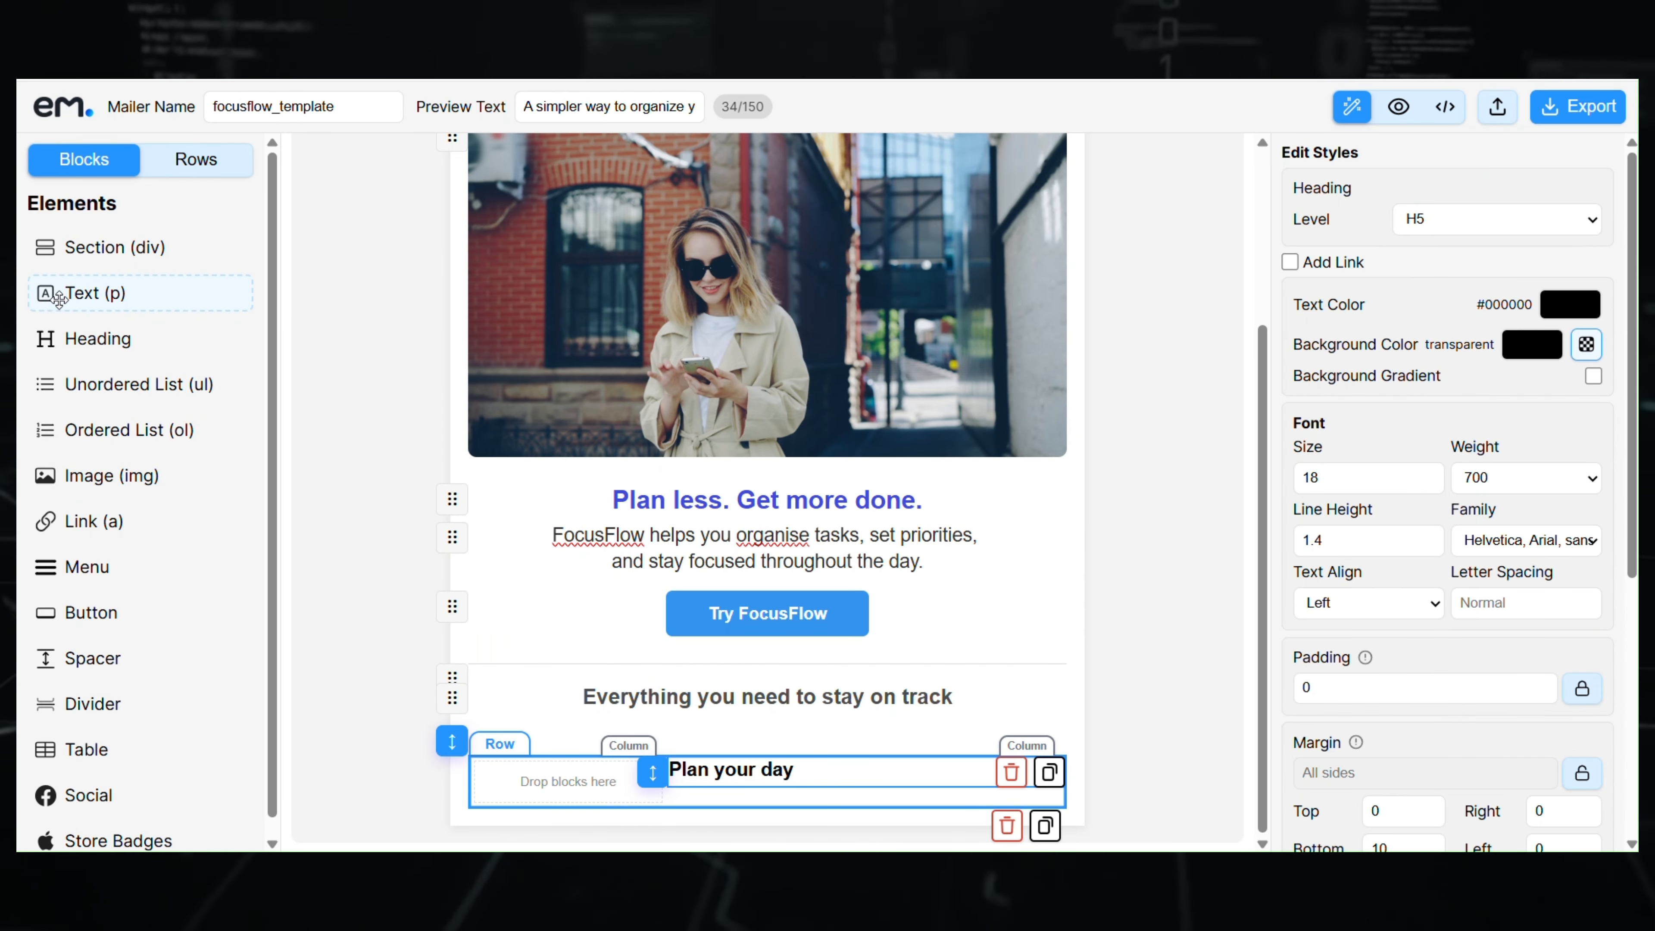
- Paste the feature description as a paragraph under the heading, at text size 15
drag(92, 293, 750, 810)
click(750, 811)
key(ctrl+a)
text(Organise tasks and priorities in one simple workspace)
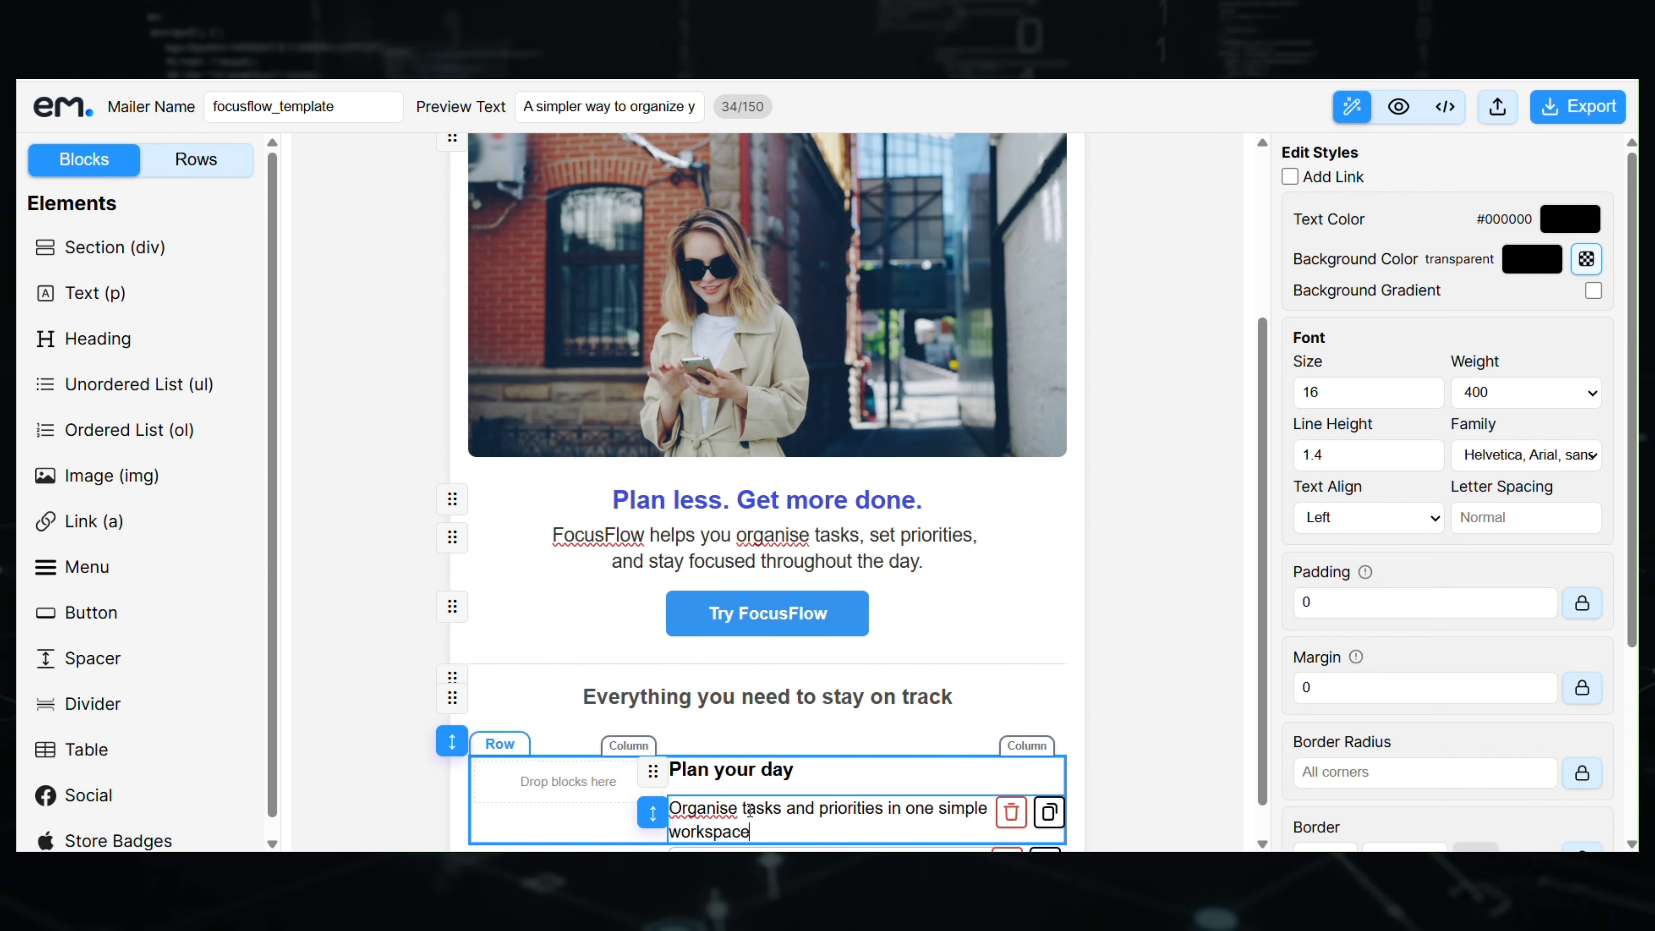
click(774, 769)
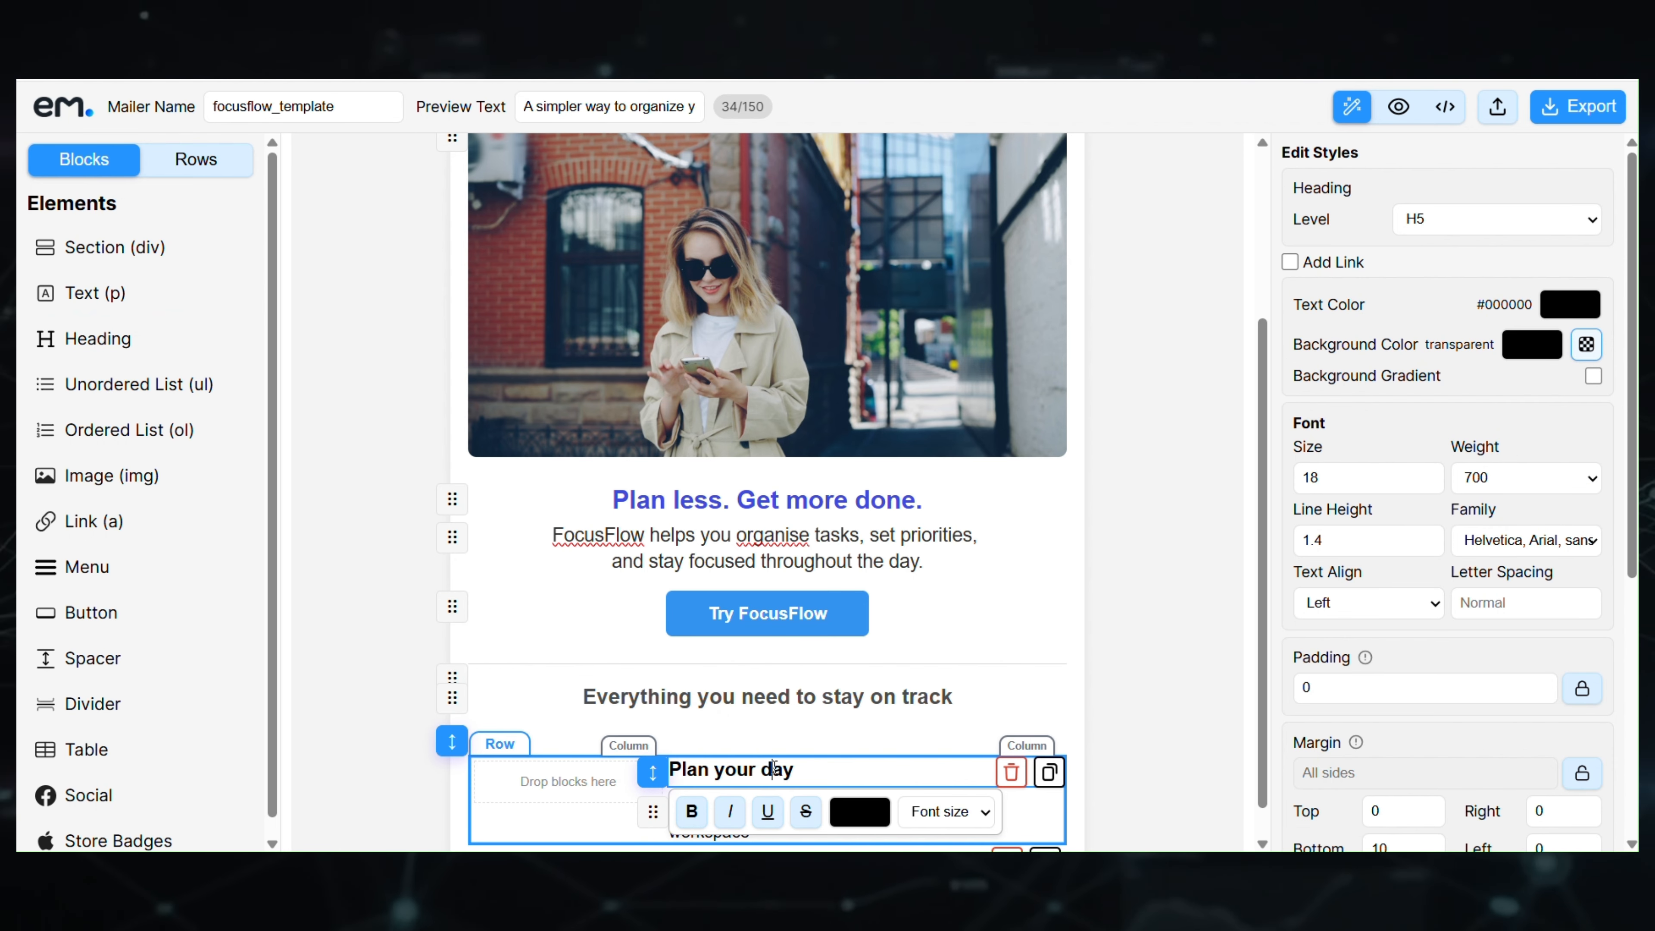
click(1020, 819)
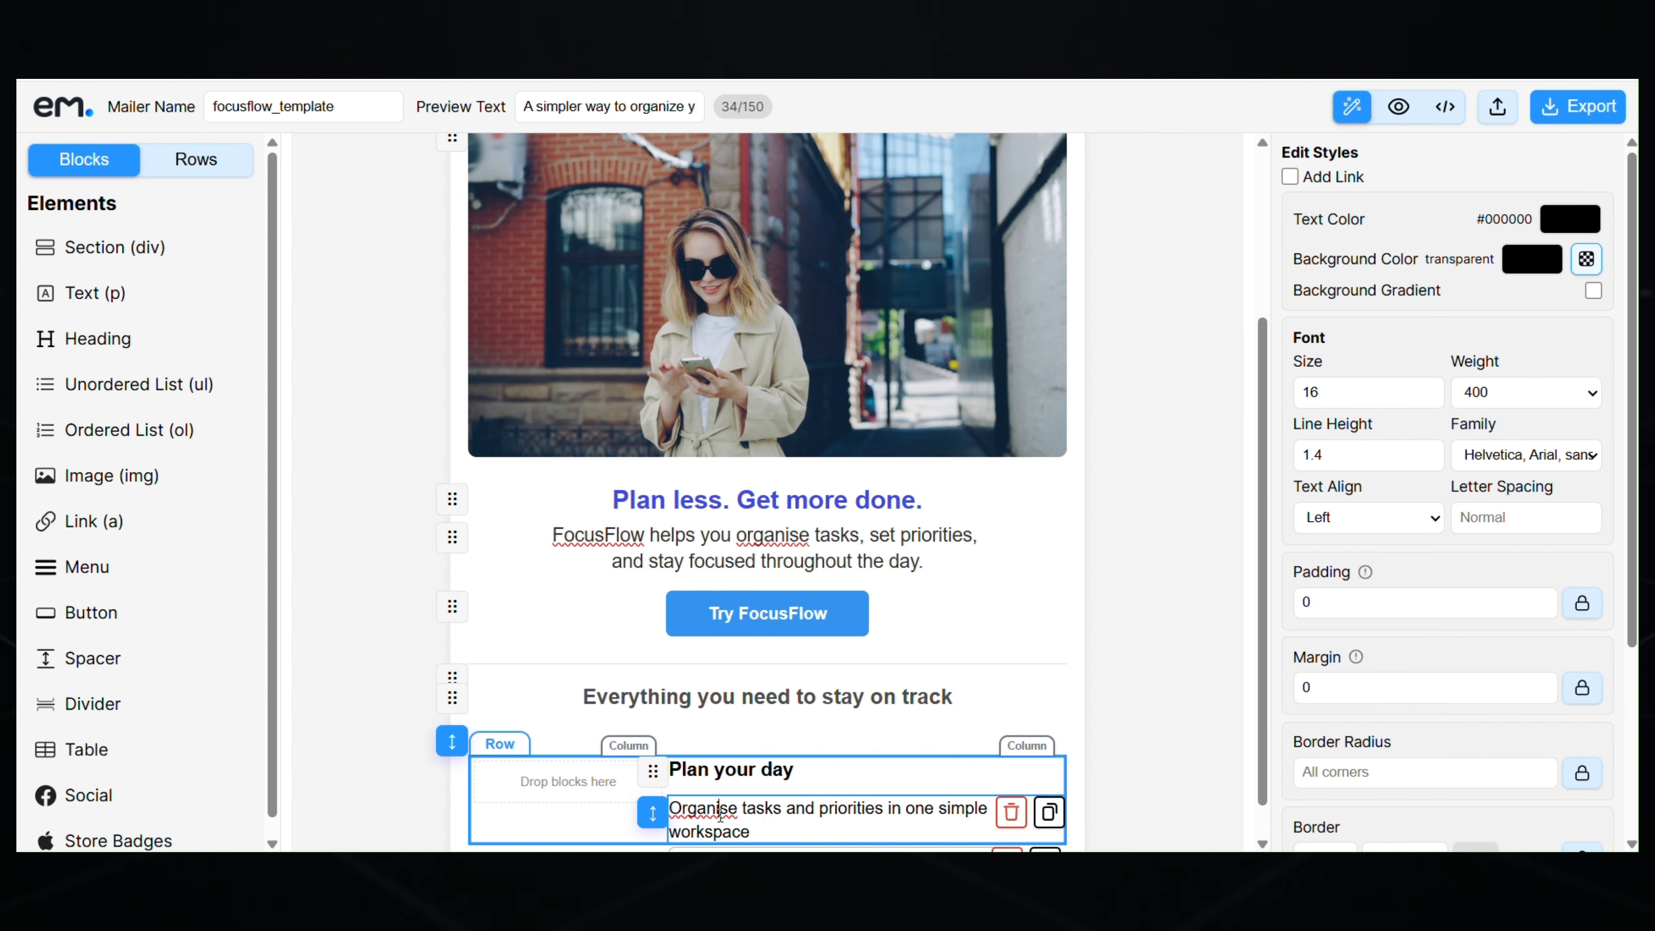
click(1428, 398)
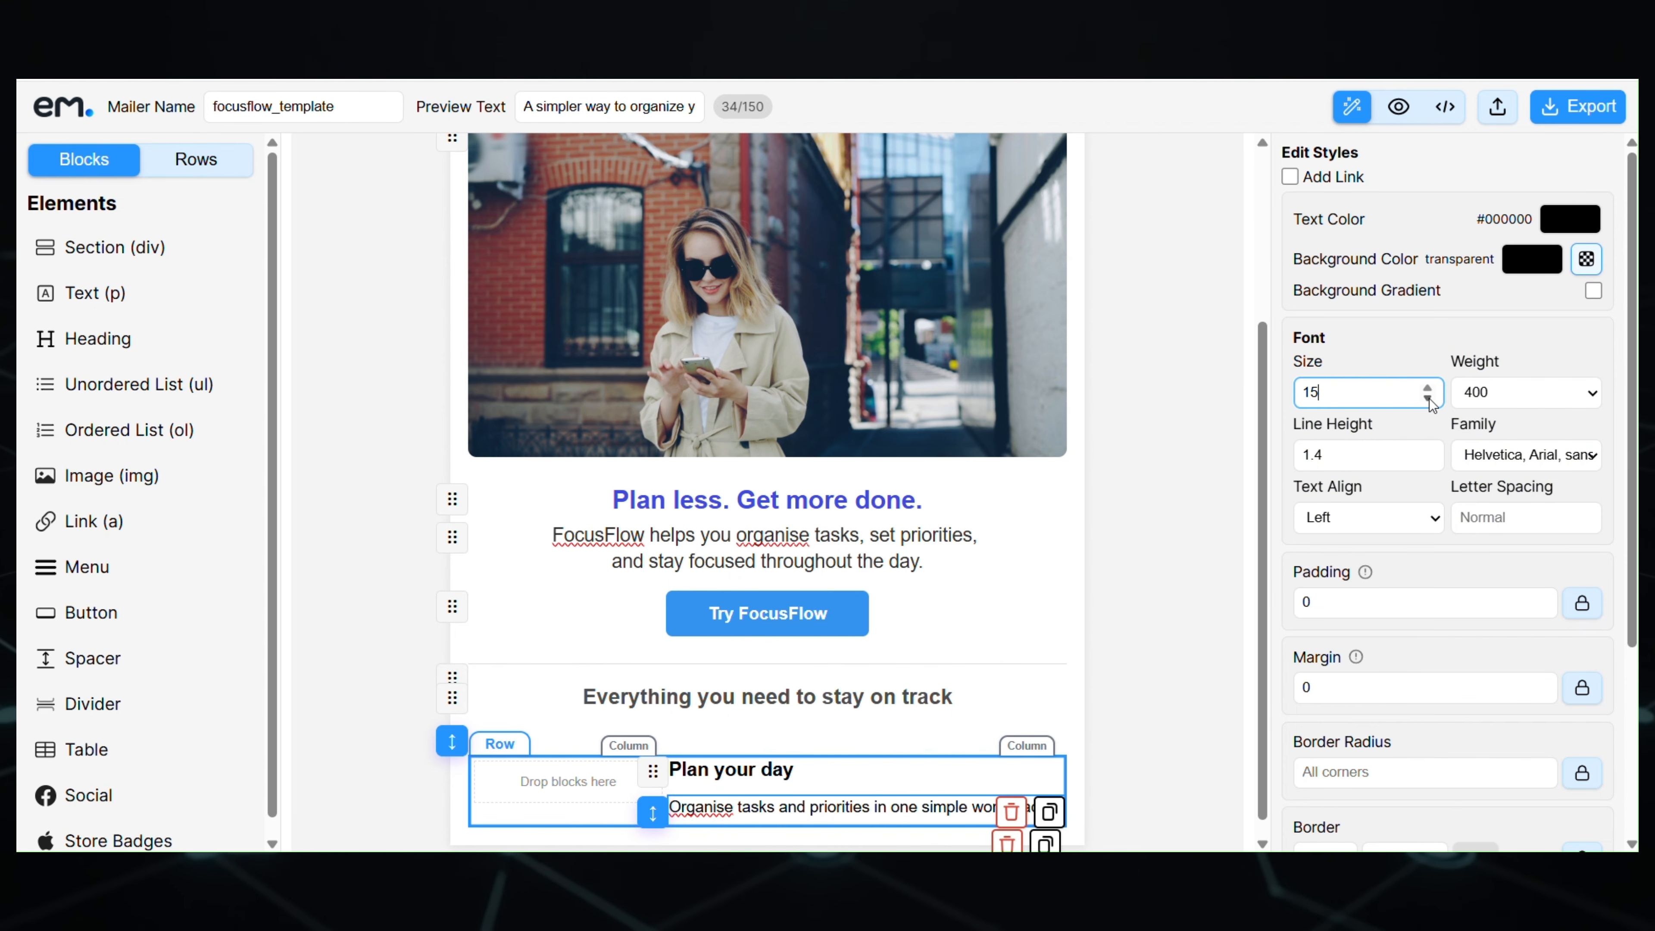
- Set the heading size to 16 and add an empty image block in the left column
click(761, 772)
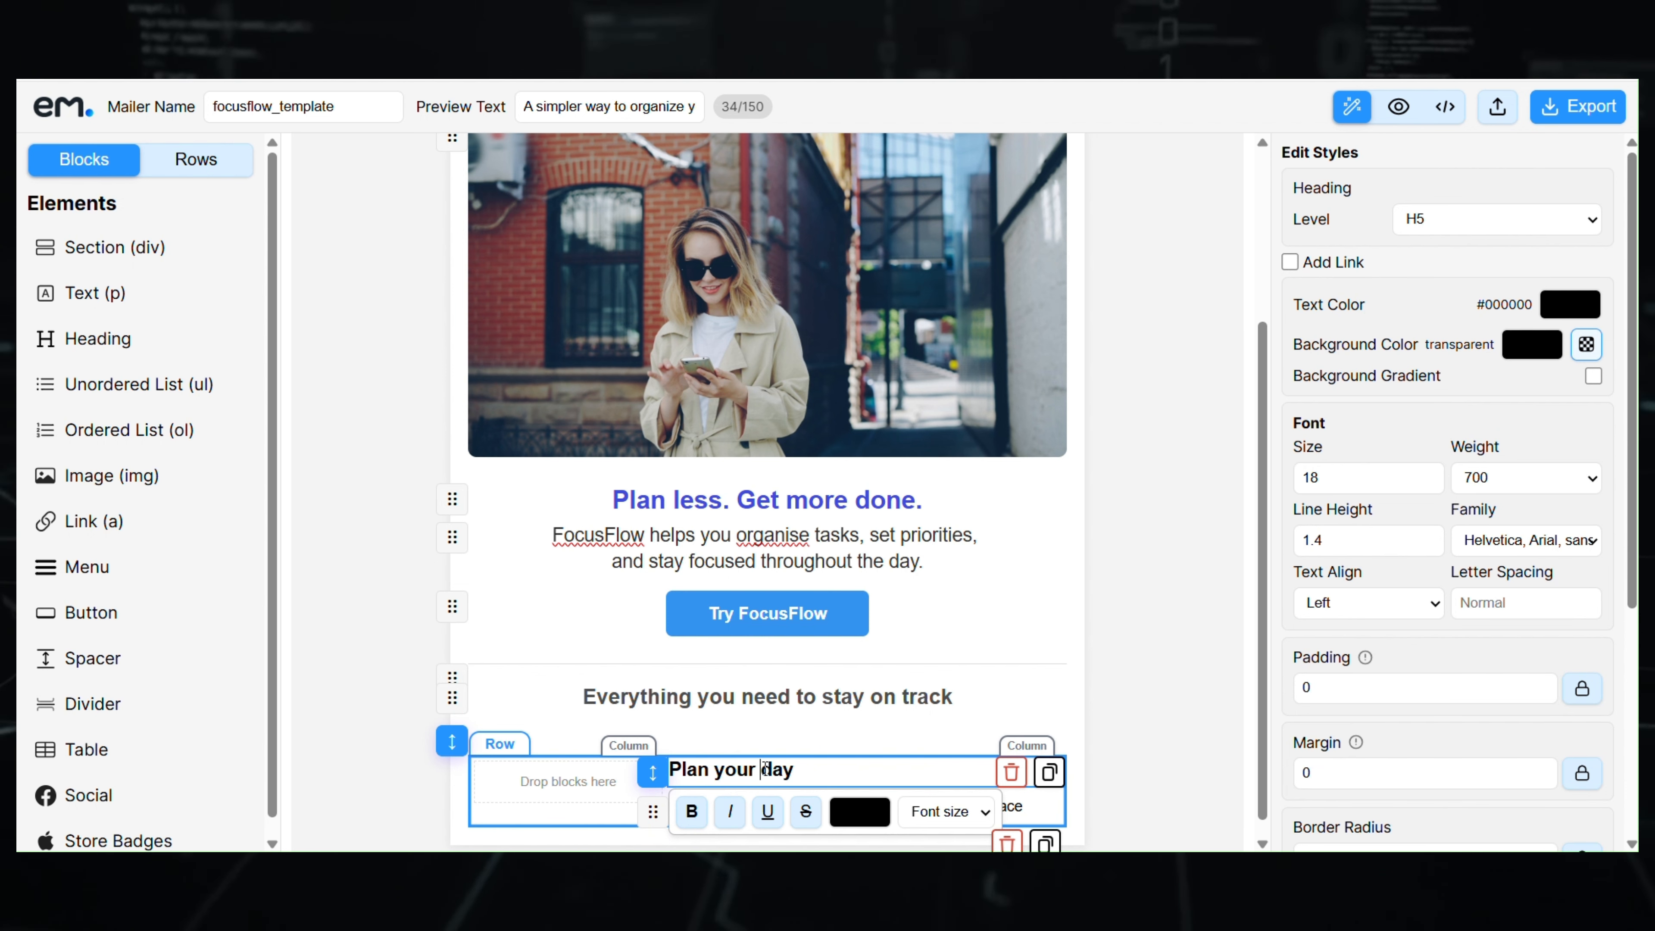
click(1428, 484)
click(1427, 484)
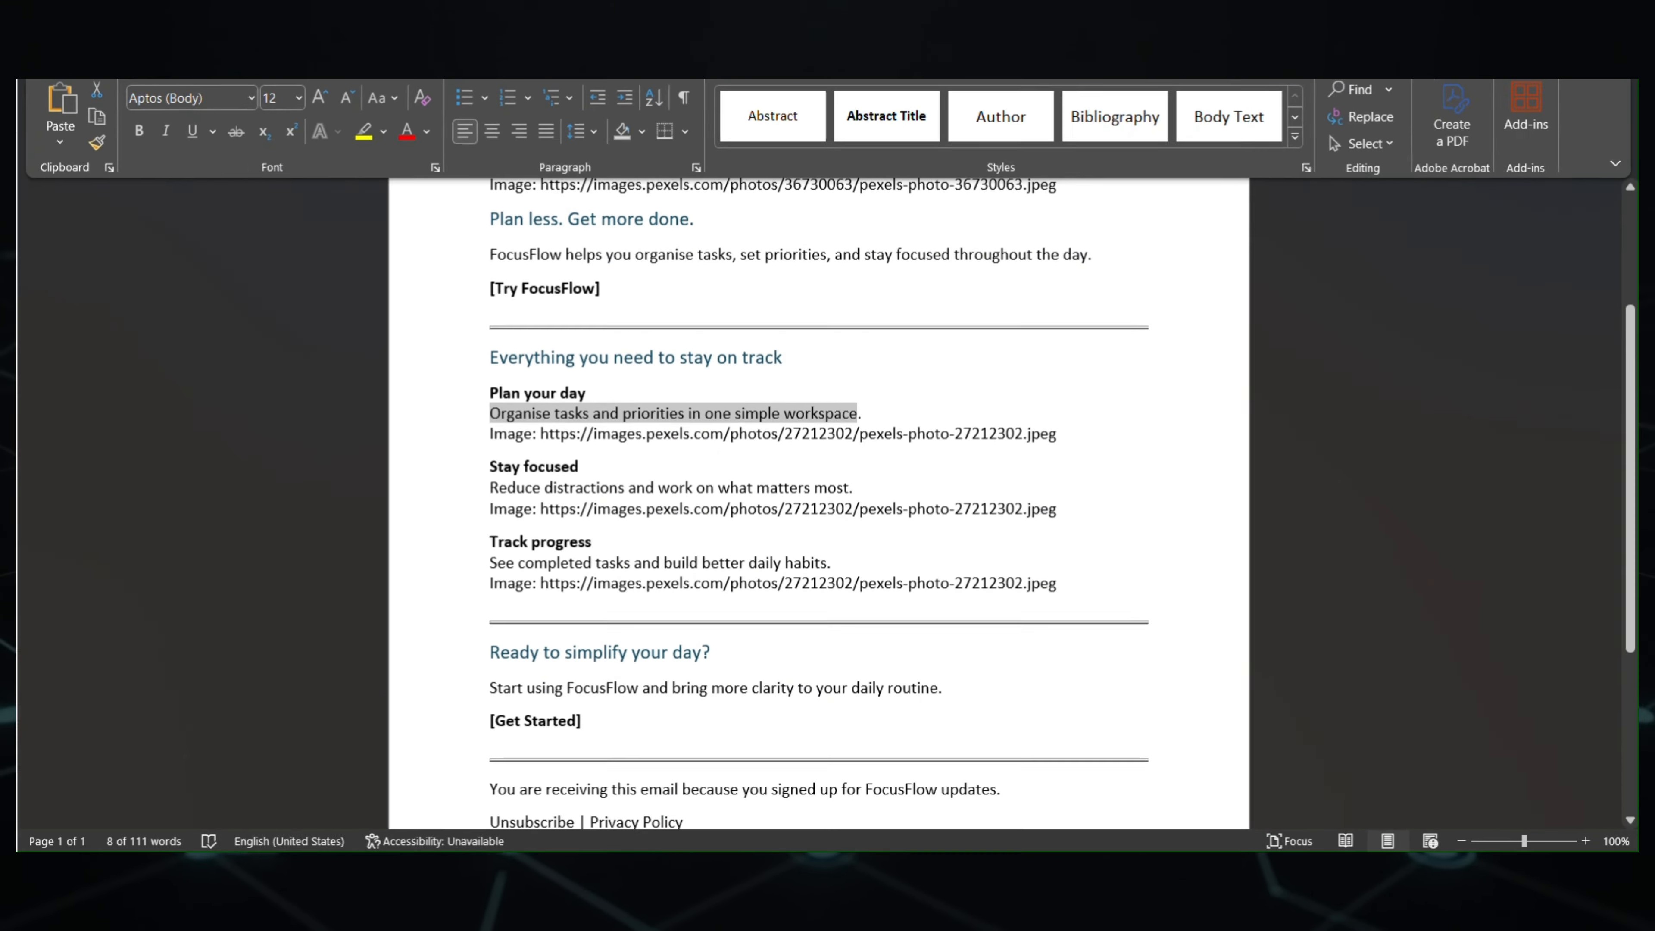
drag(540, 434, 1057, 434)
key(ctrl+c)
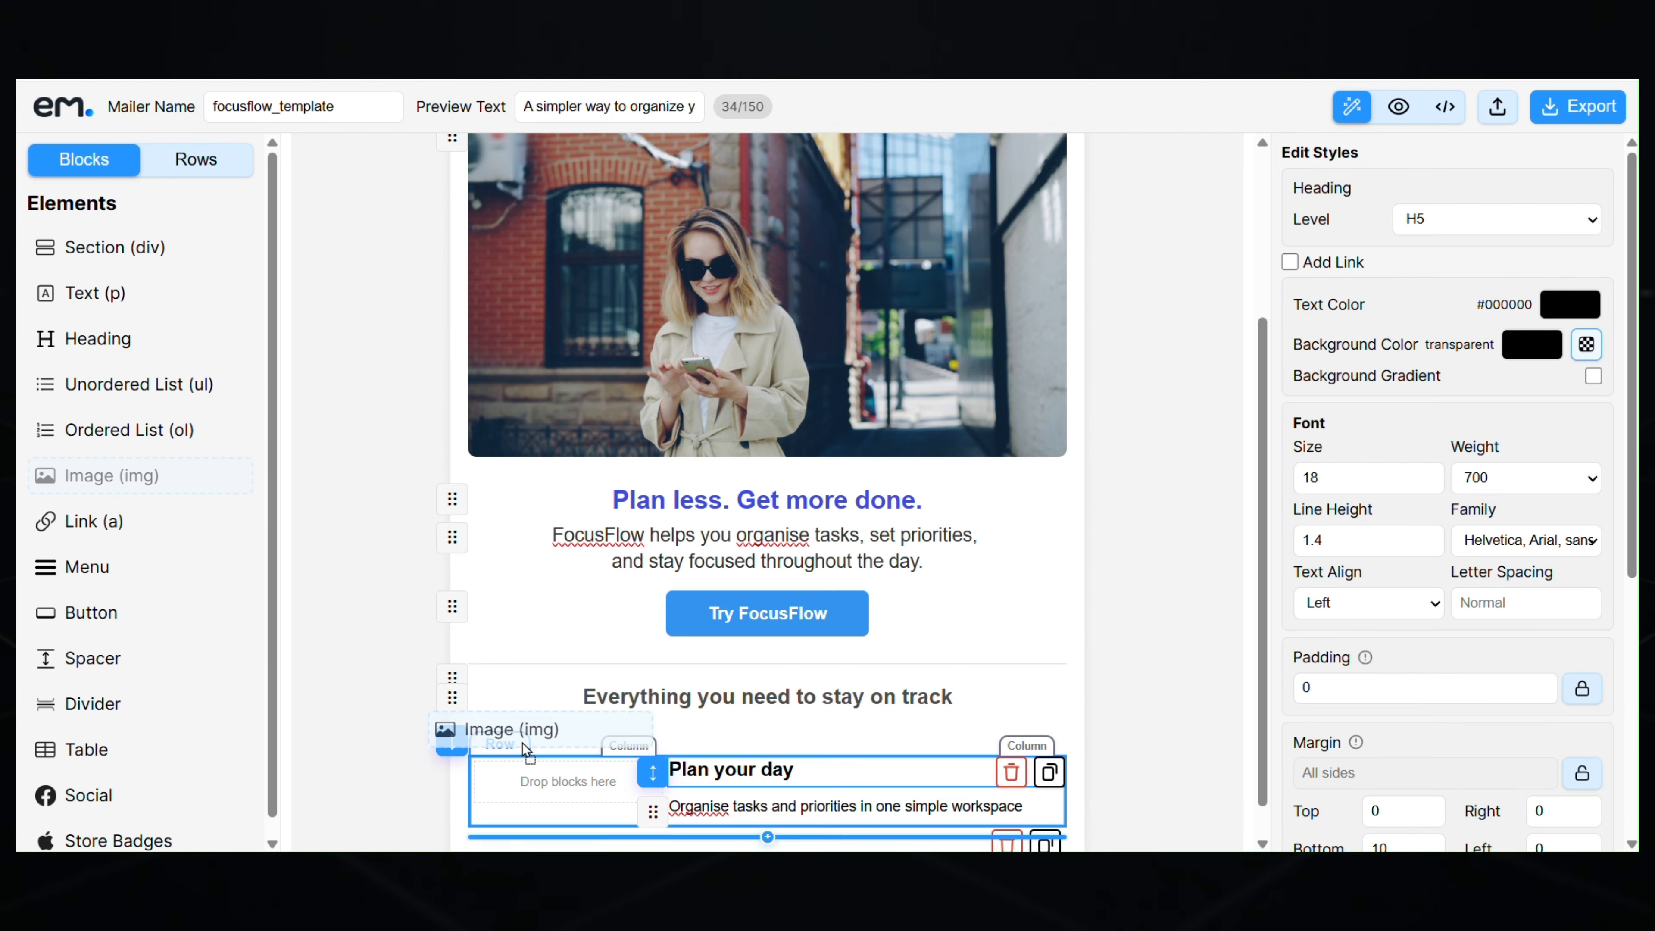
drag(574, 803, 562, 800)
- Load the Pexels phone photo by URL, with alt text 'plan-image' and border radius 8
scroll(587, 793, down, 2)
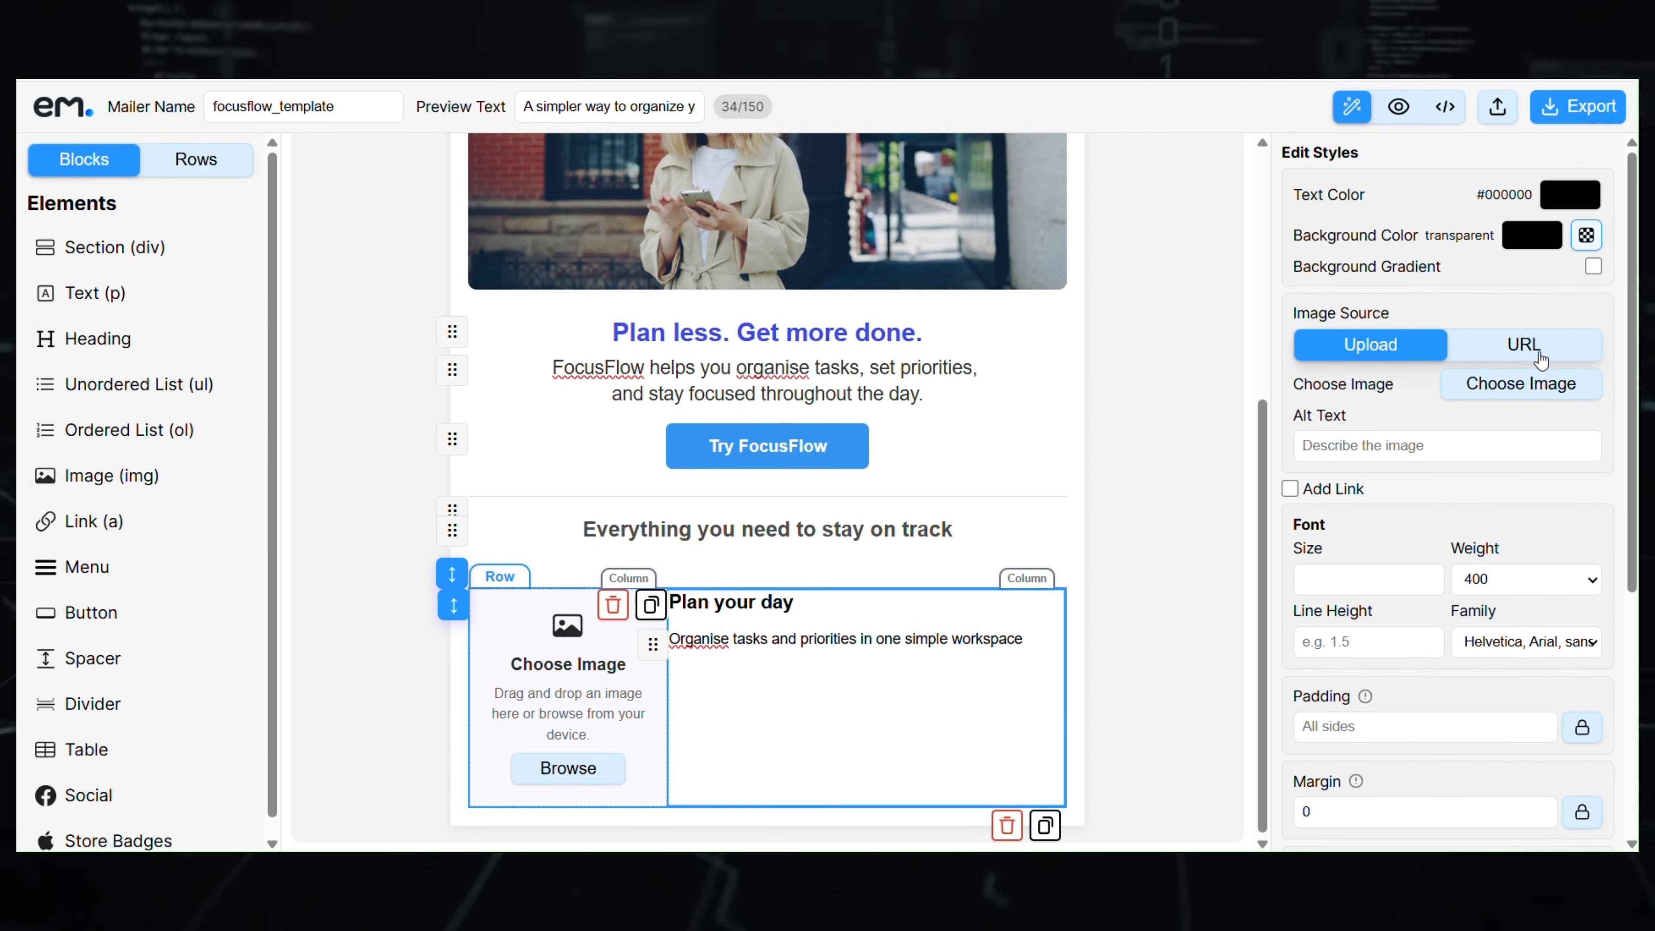
click(1524, 344)
click(1464, 411)
key(ctrl+v)
click(1405, 470)
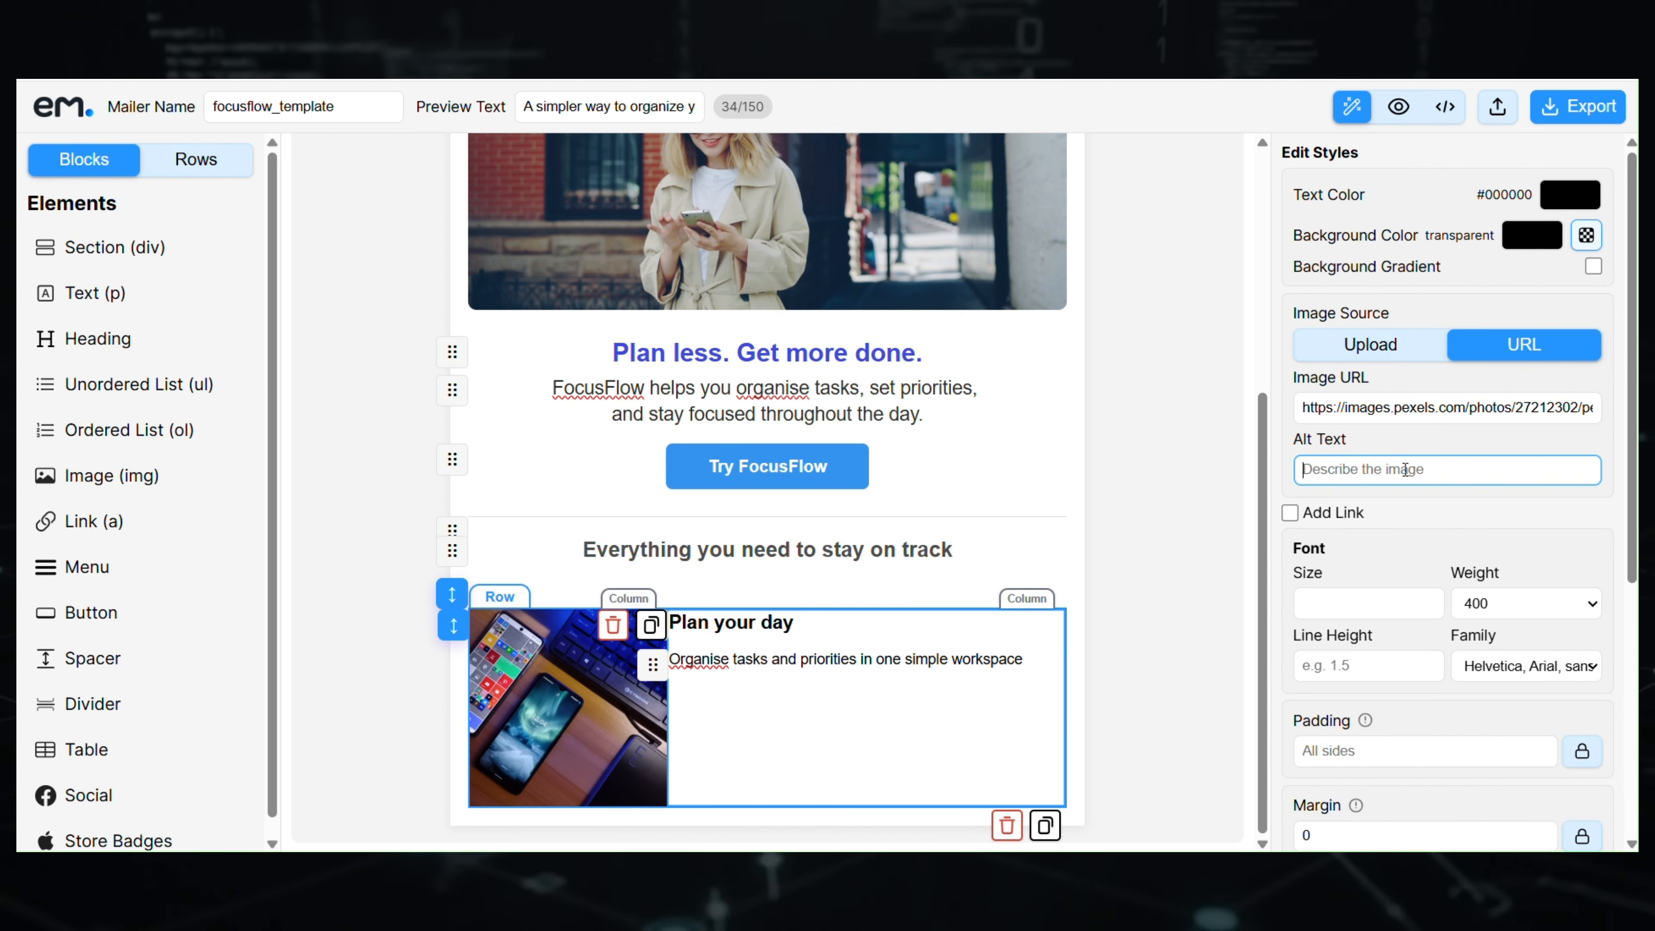
text(plan-image)
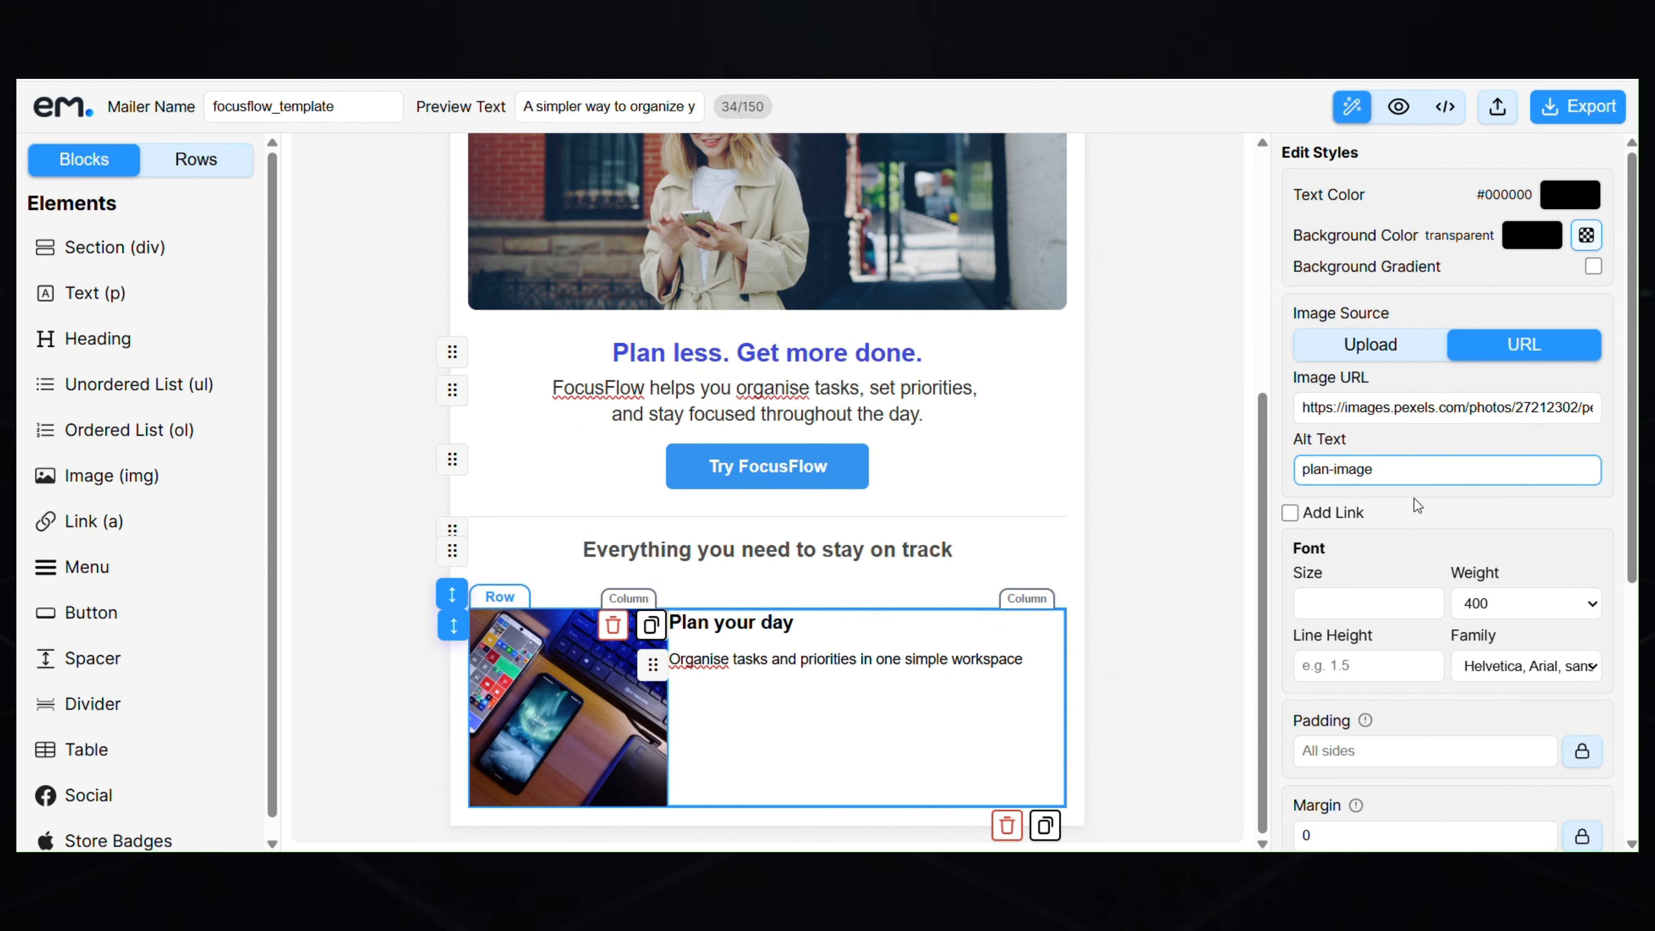
click(557, 715)
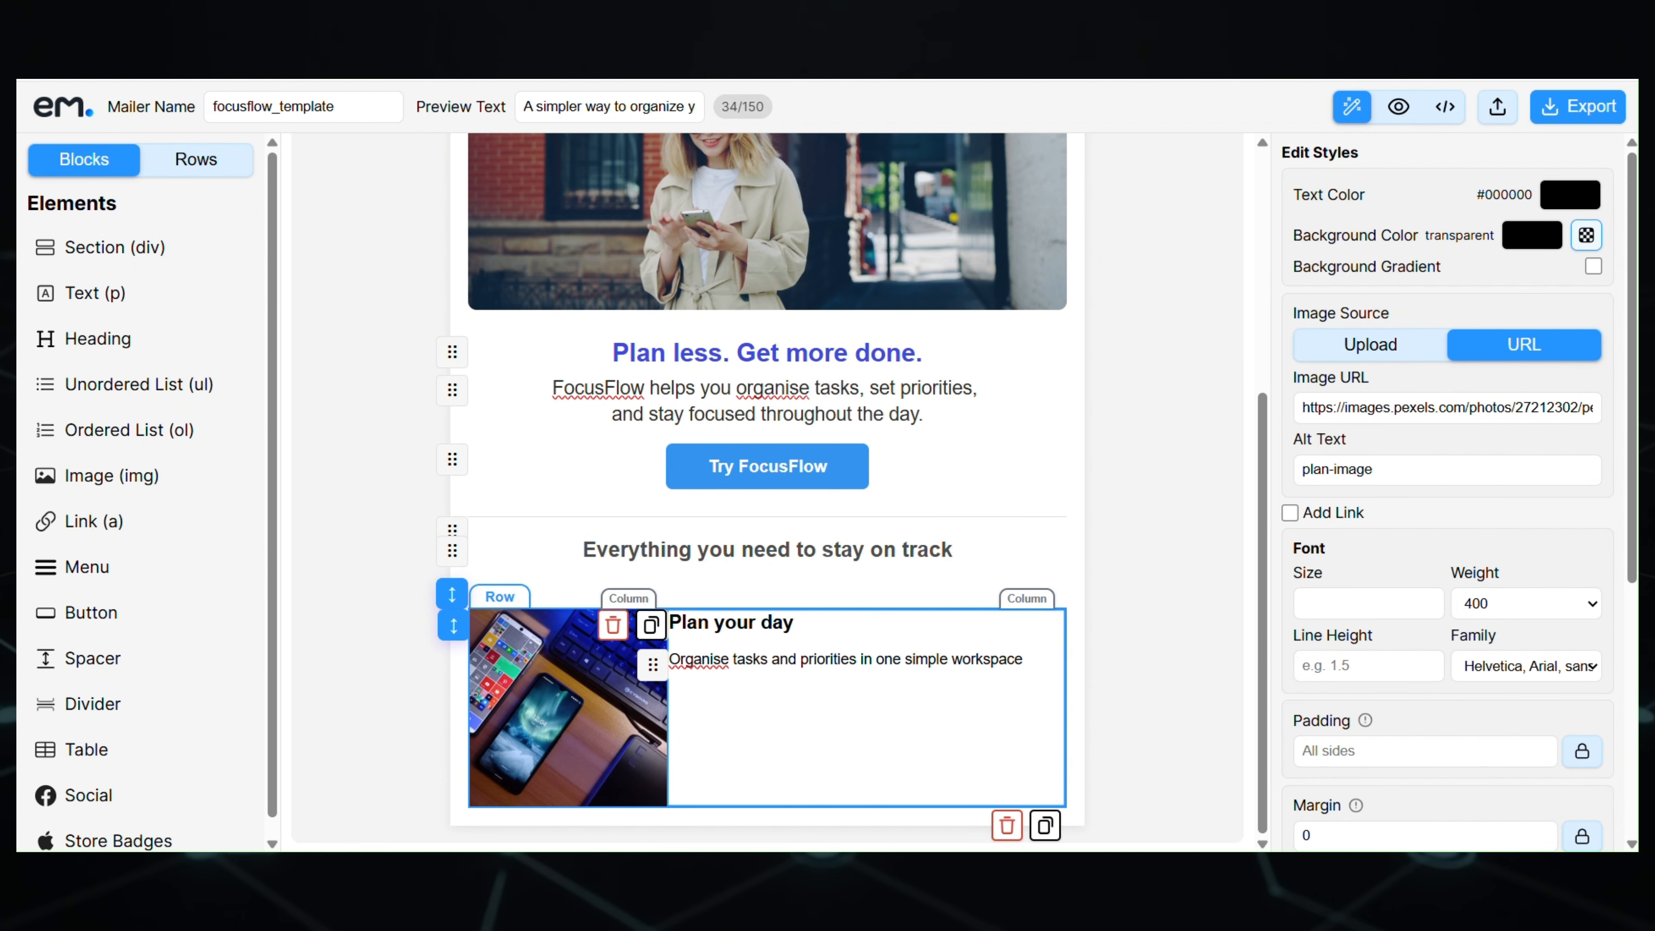
scroll(1453, 735, down, 3)
click(1385, 711)
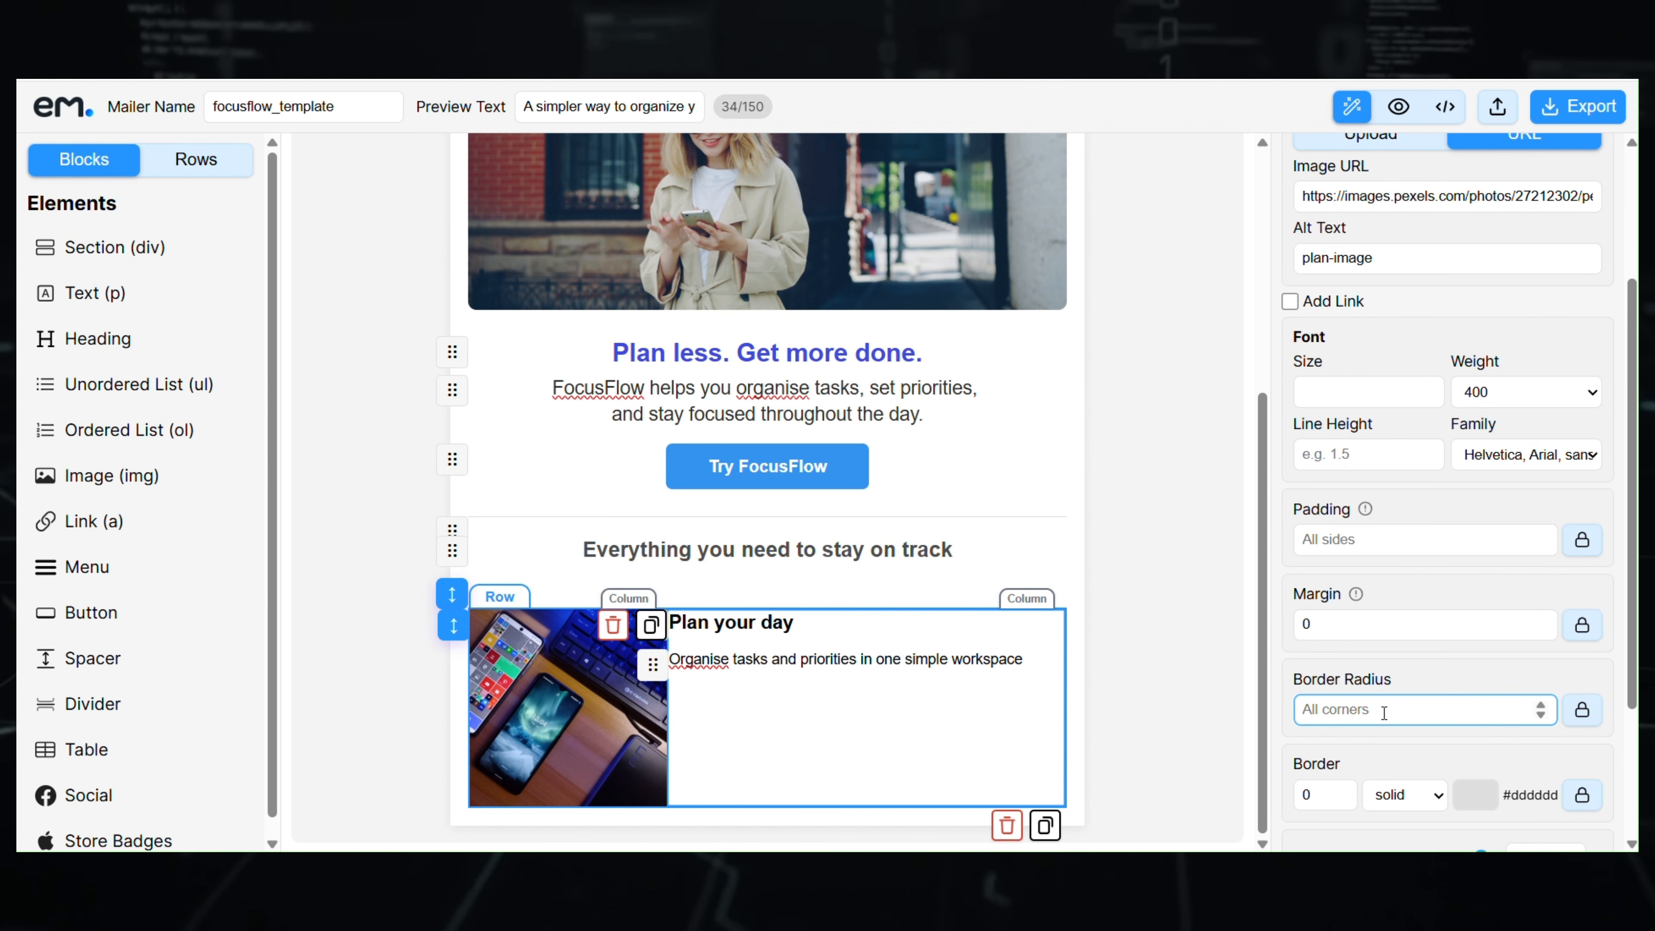
text(8)
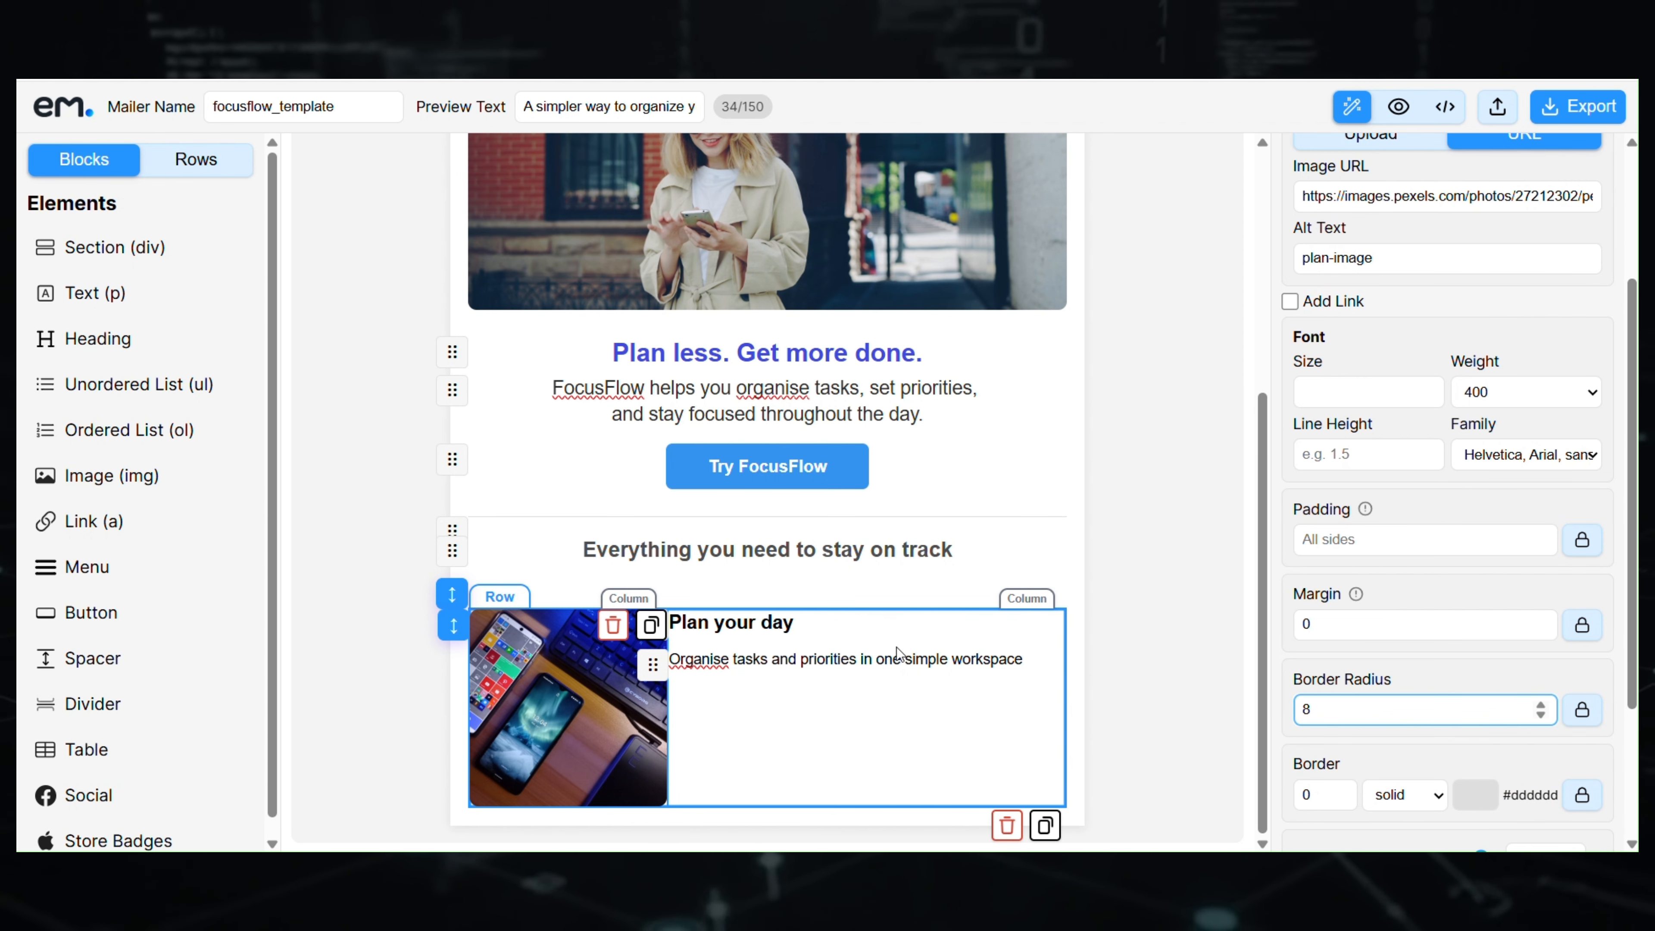
click(501, 607)
- Vertically centre the row's content and give the text column padding 15
scroll(1446, 673, down, 5)
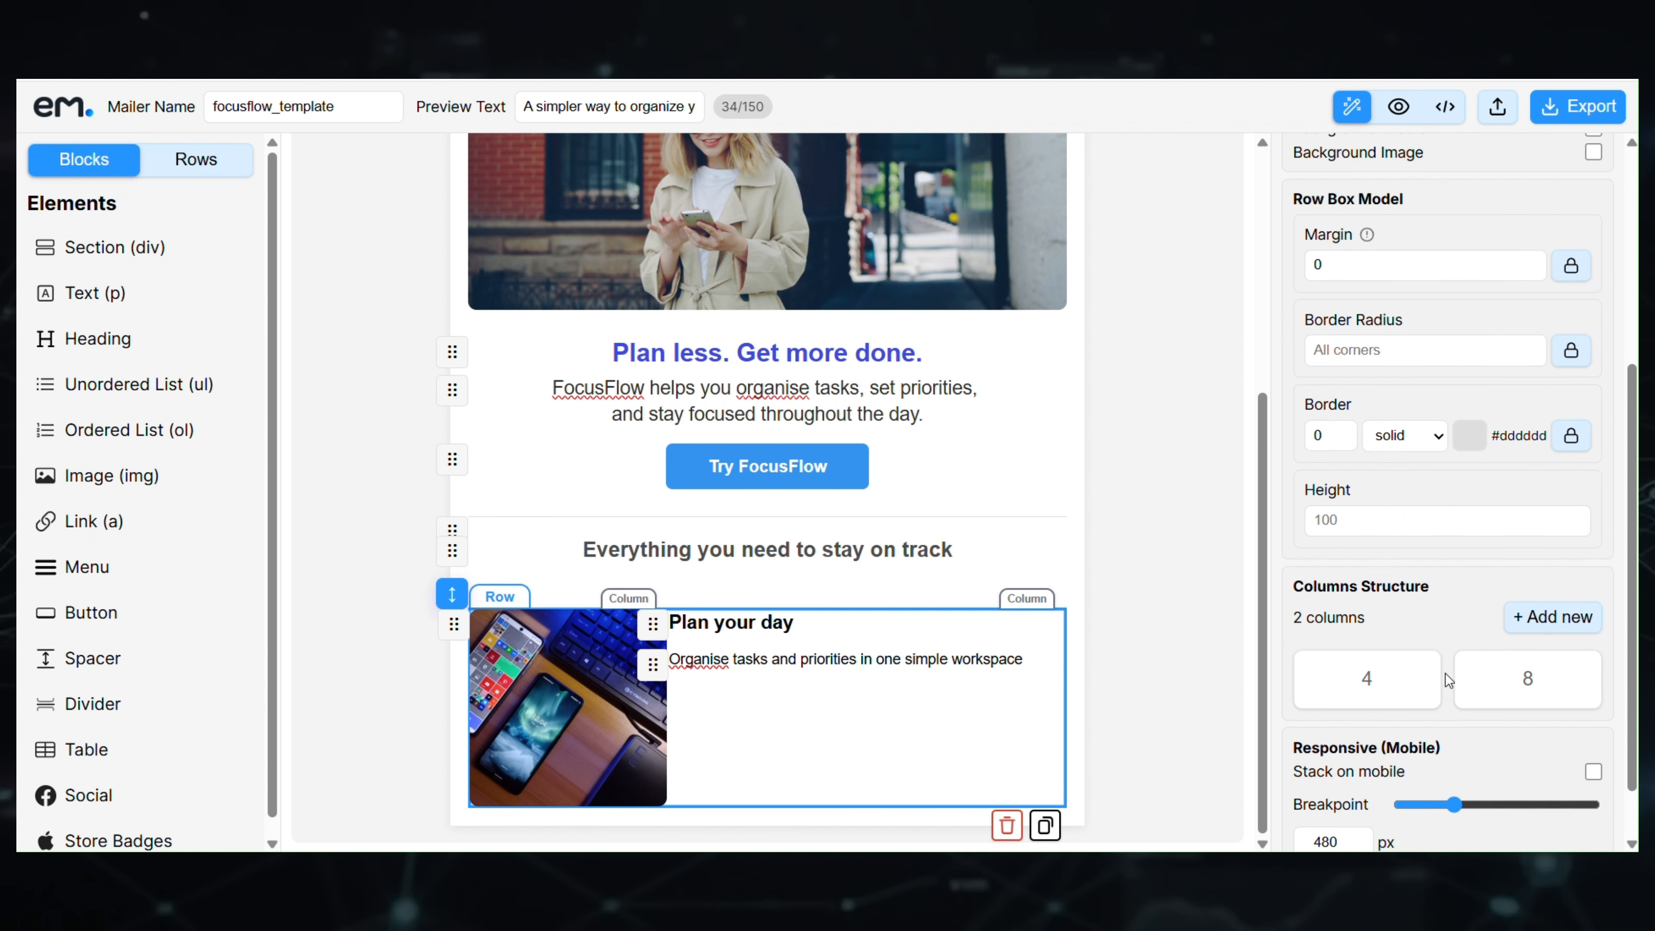
scroll(1474, 668, up, 6)
click(1470, 220)
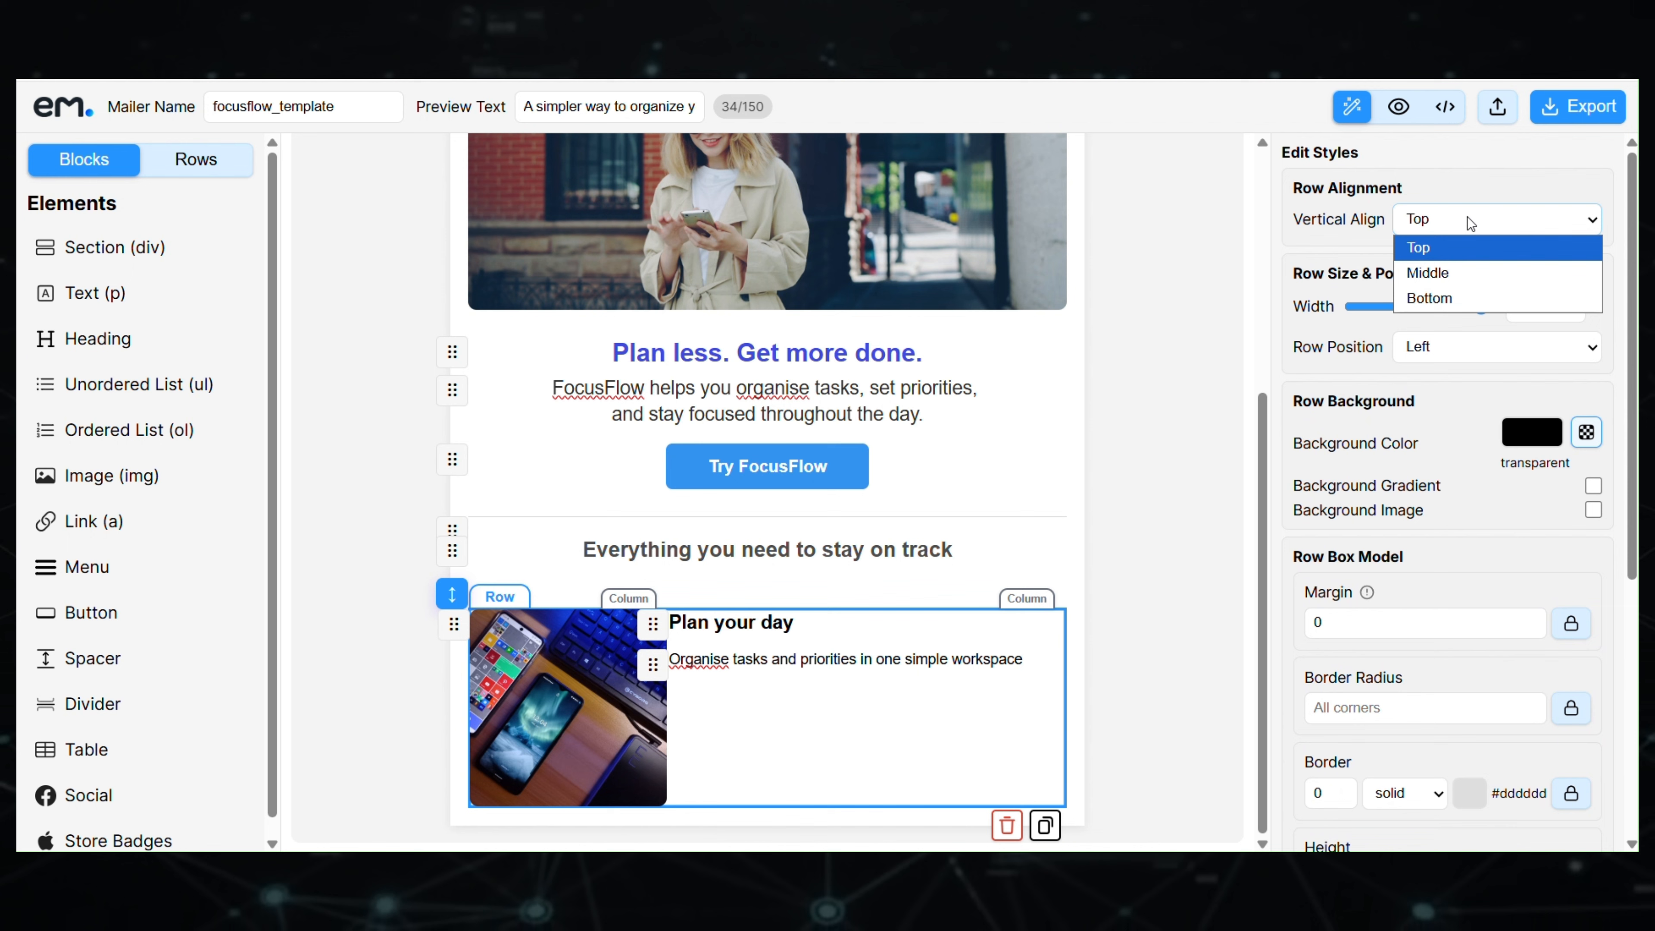
click(1460, 274)
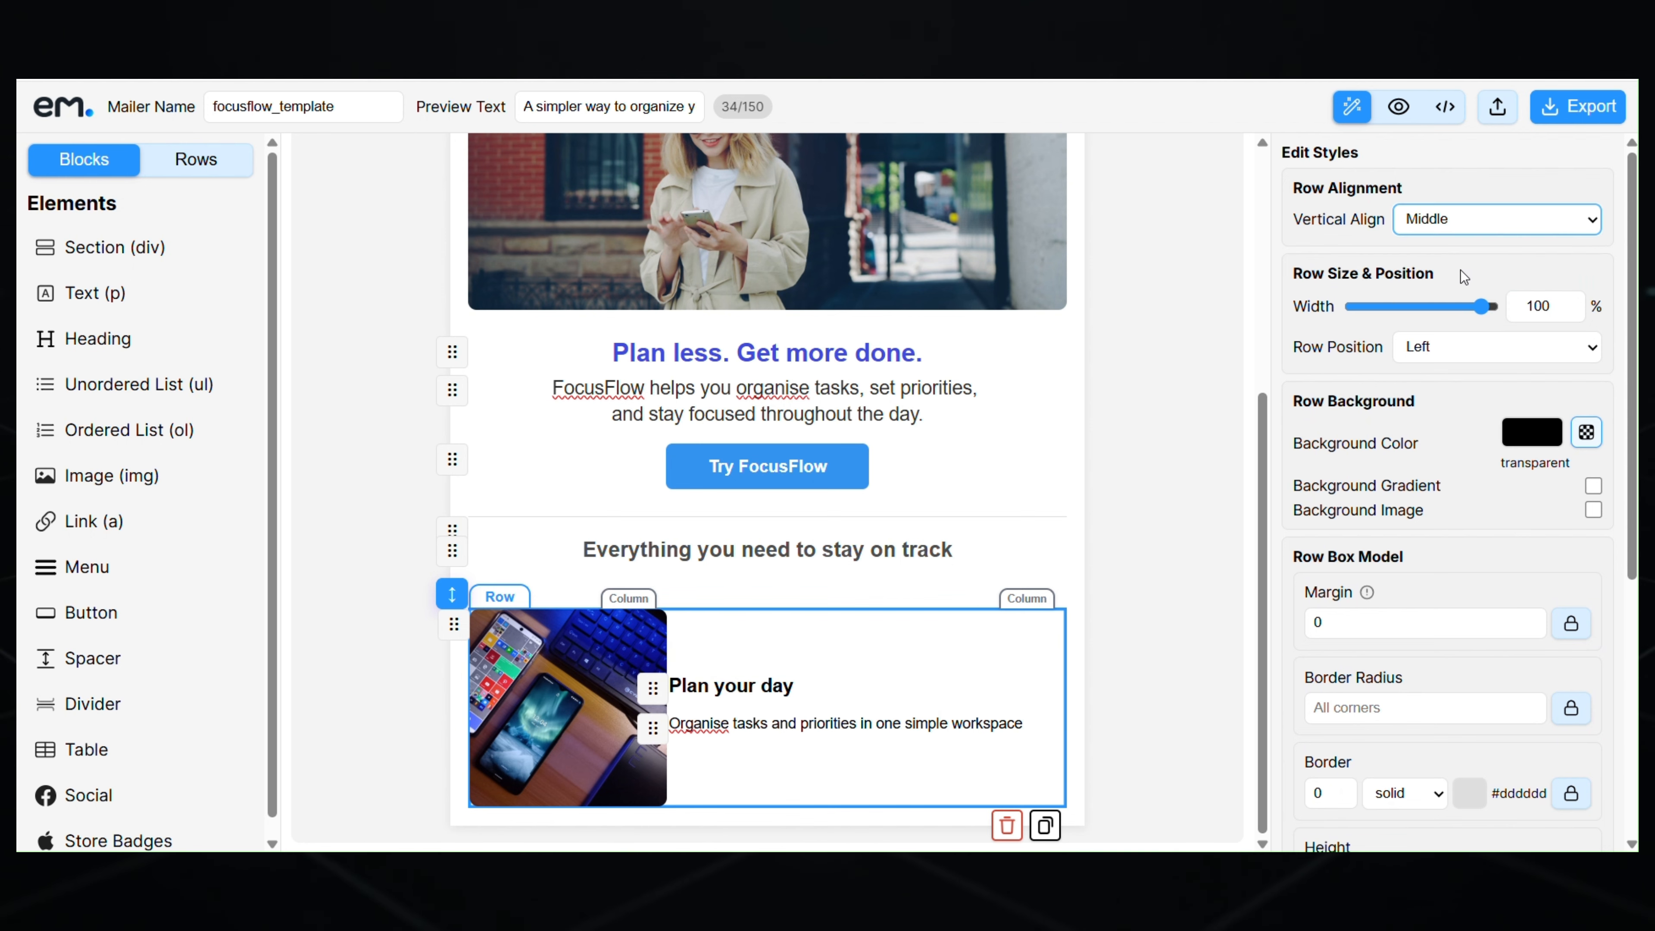
click(955, 644)
click(1401, 629)
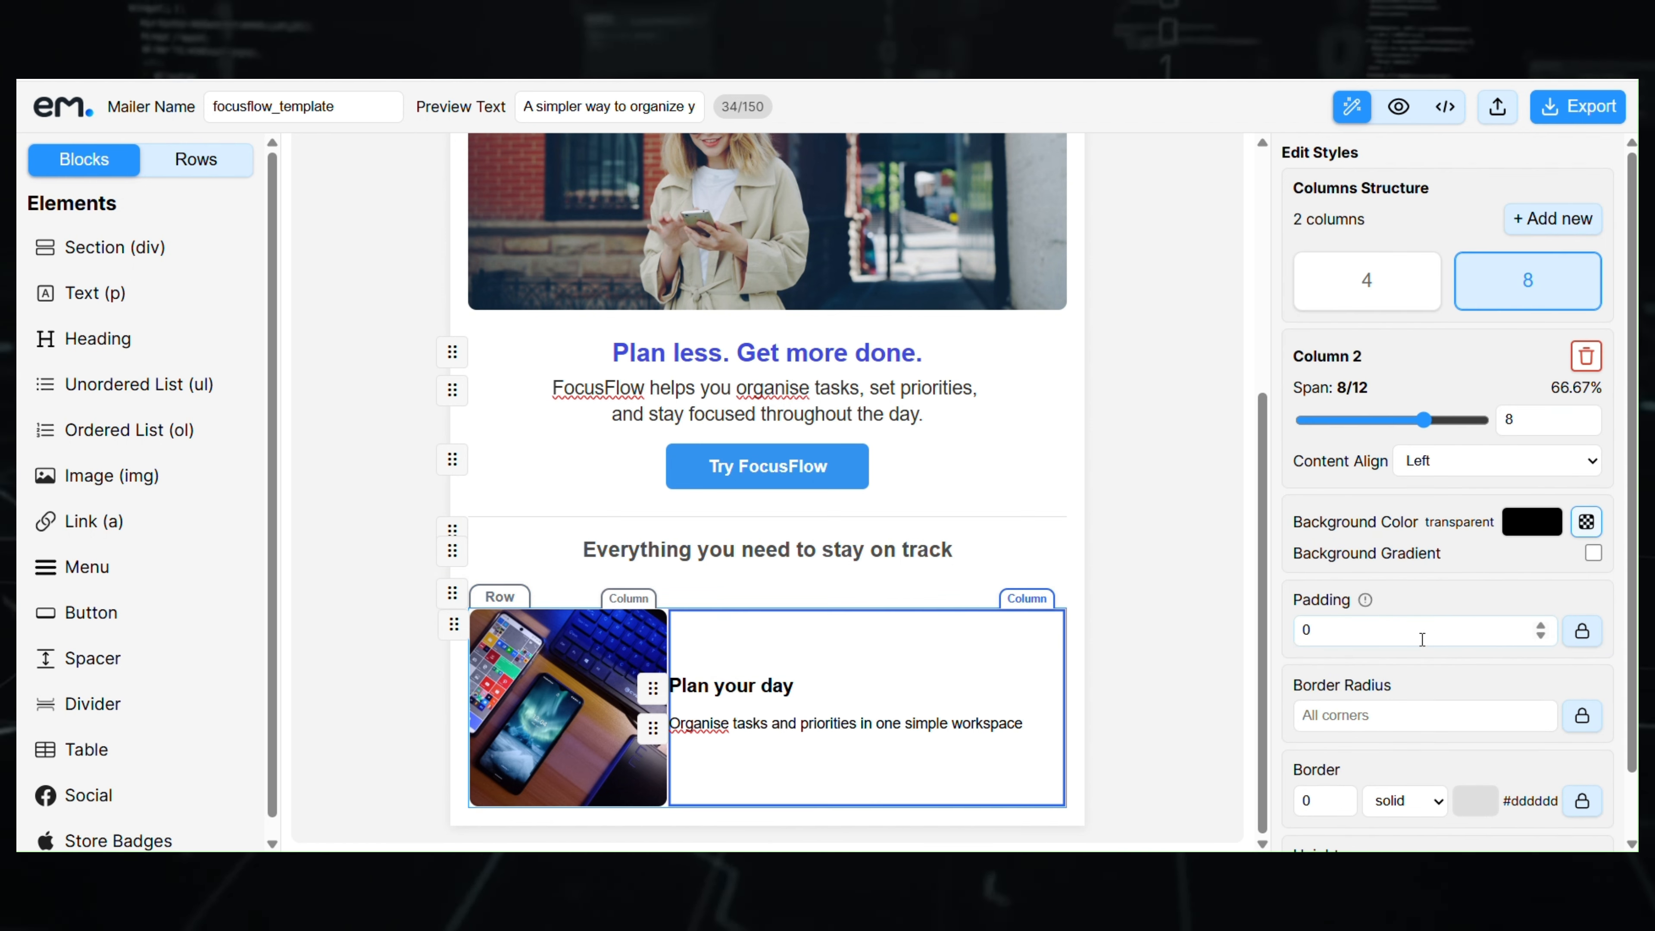
text(15)
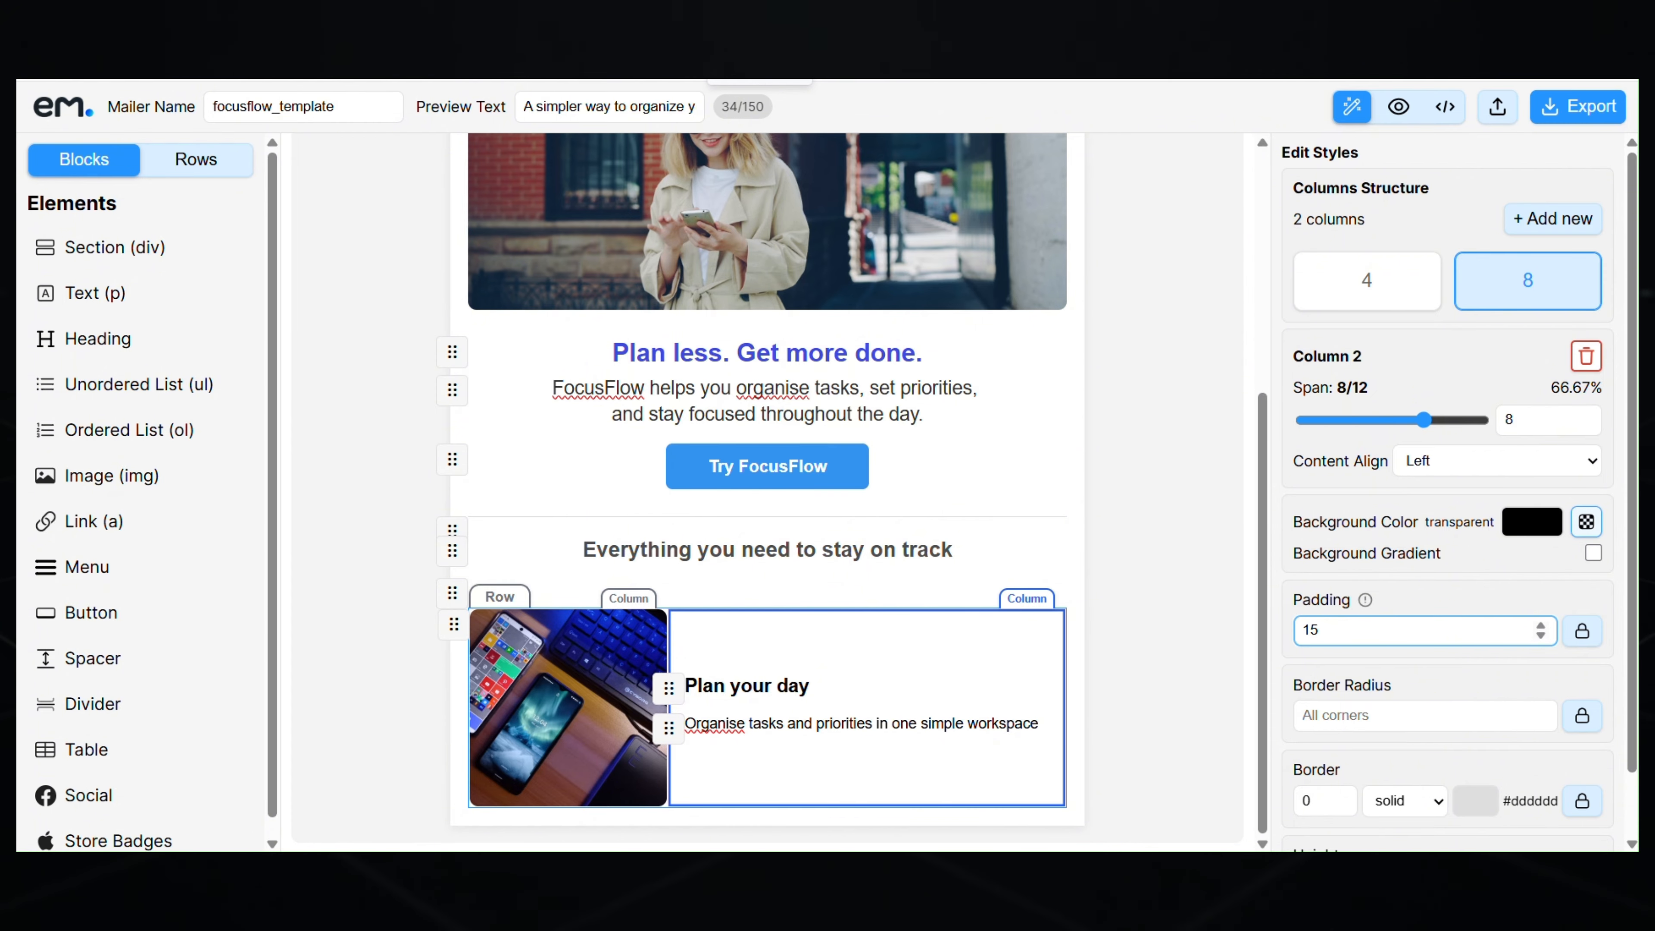
- Give the heading a bottom margin of 5 and the paragraph size 15, colour #454545
click(835, 690)
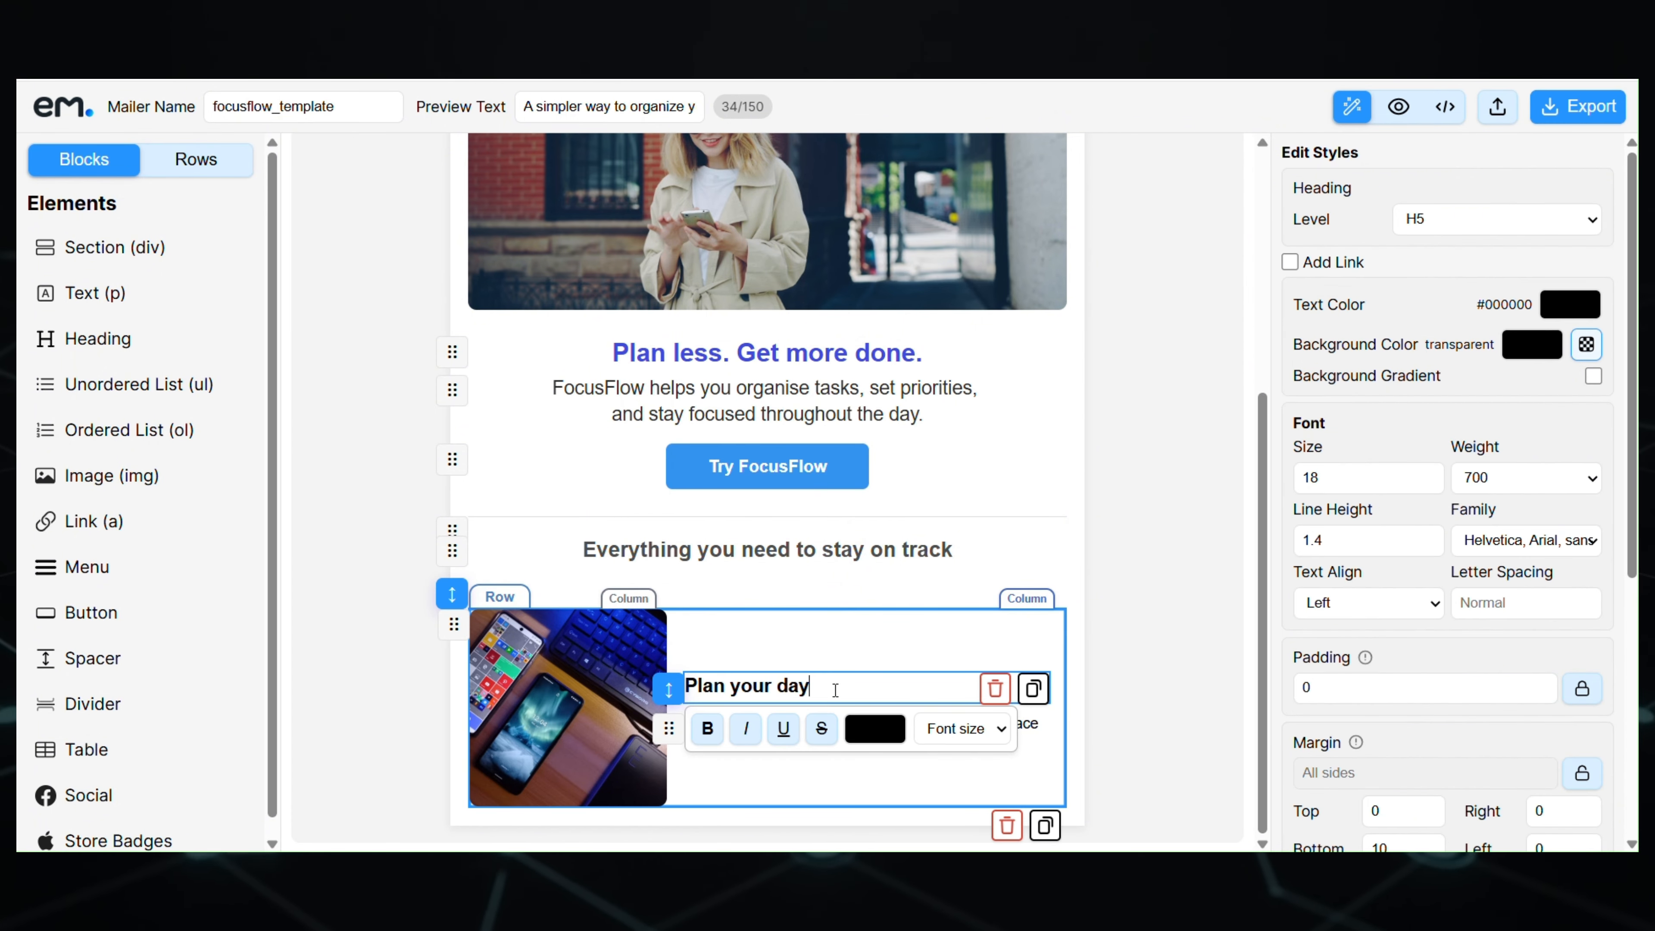
scroll(1436, 677, down, 2)
drag(1399, 639, 1167, 616)
text(5)
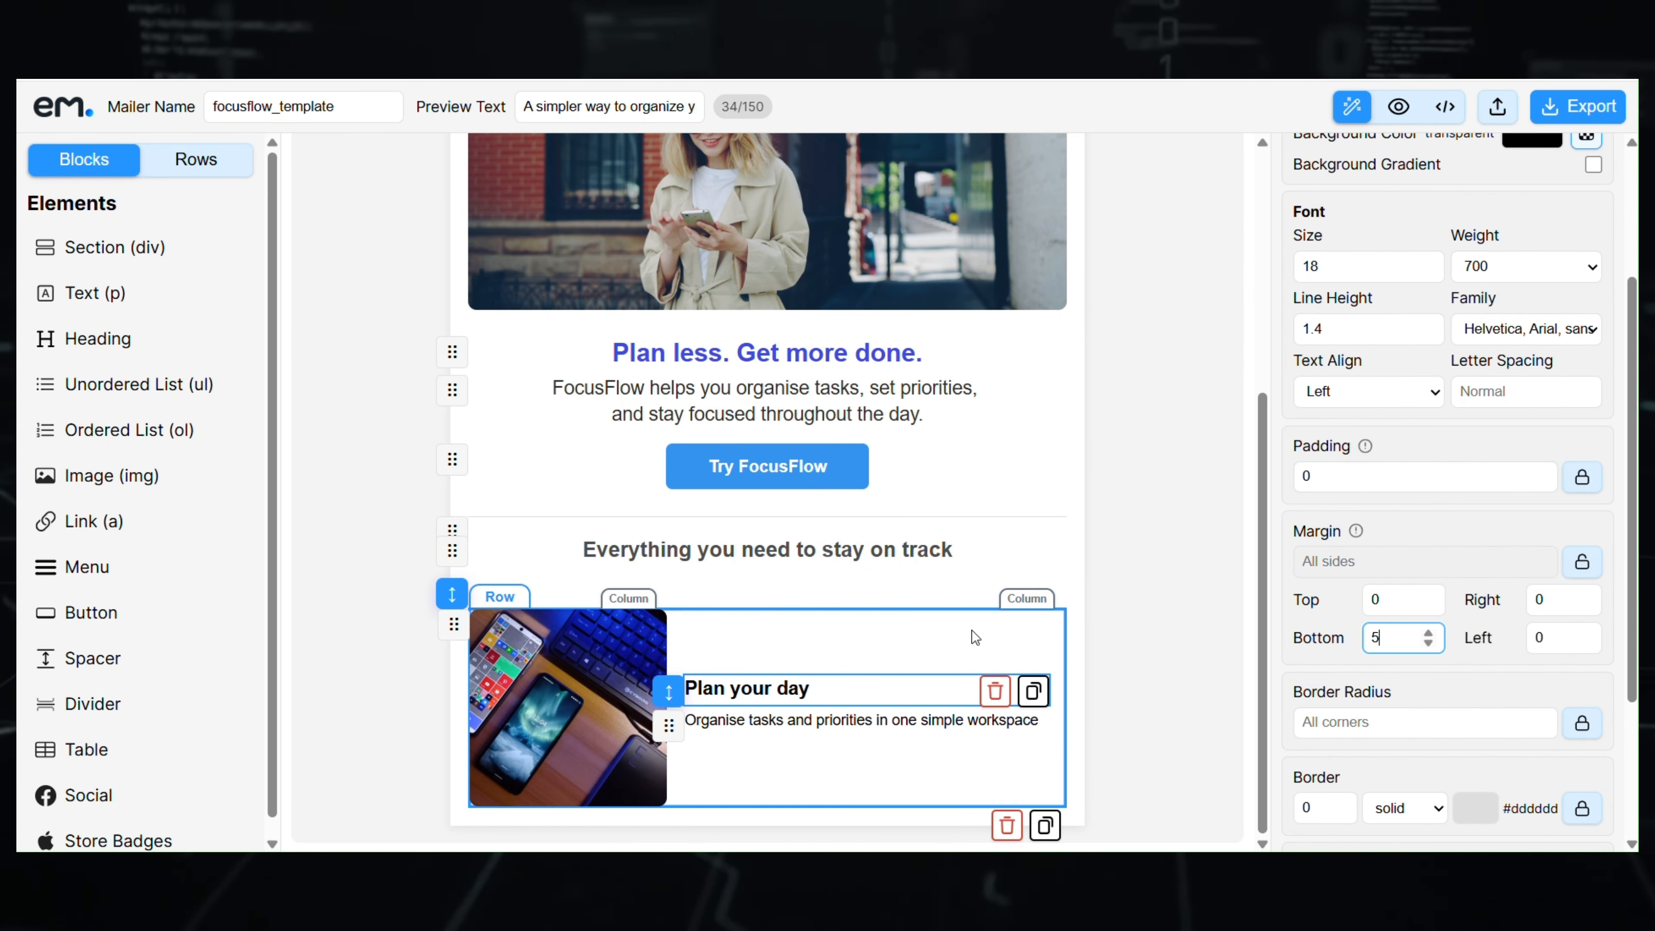
click(921, 720)
scroll(1348, 356, up, 2)
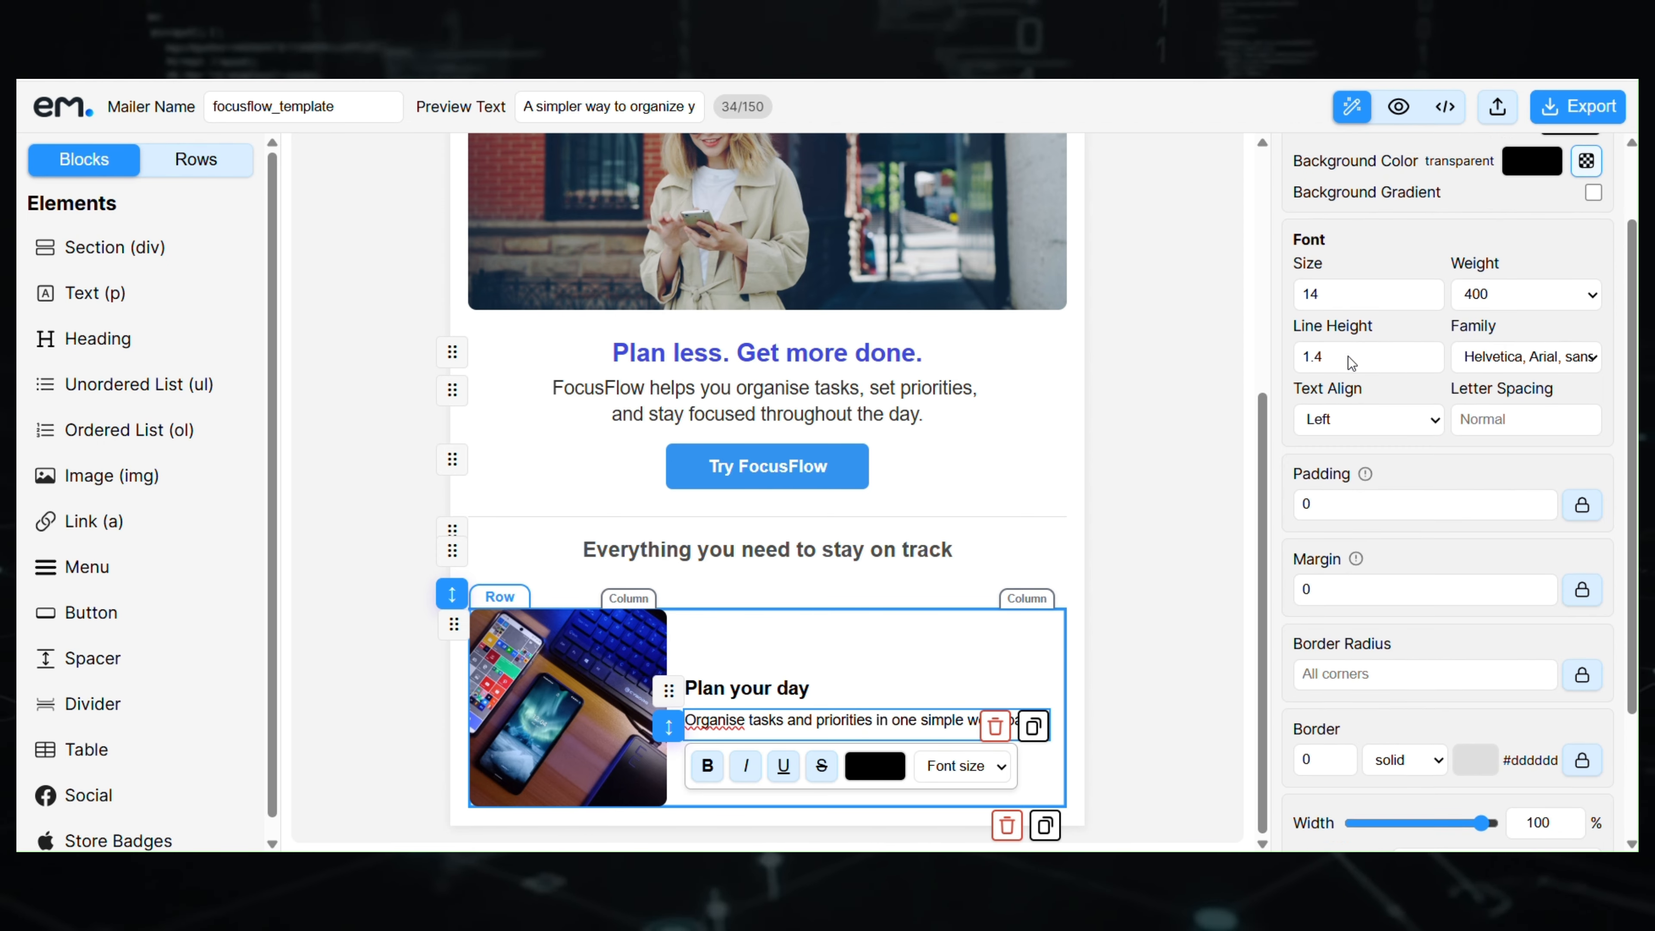
click(1427, 366)
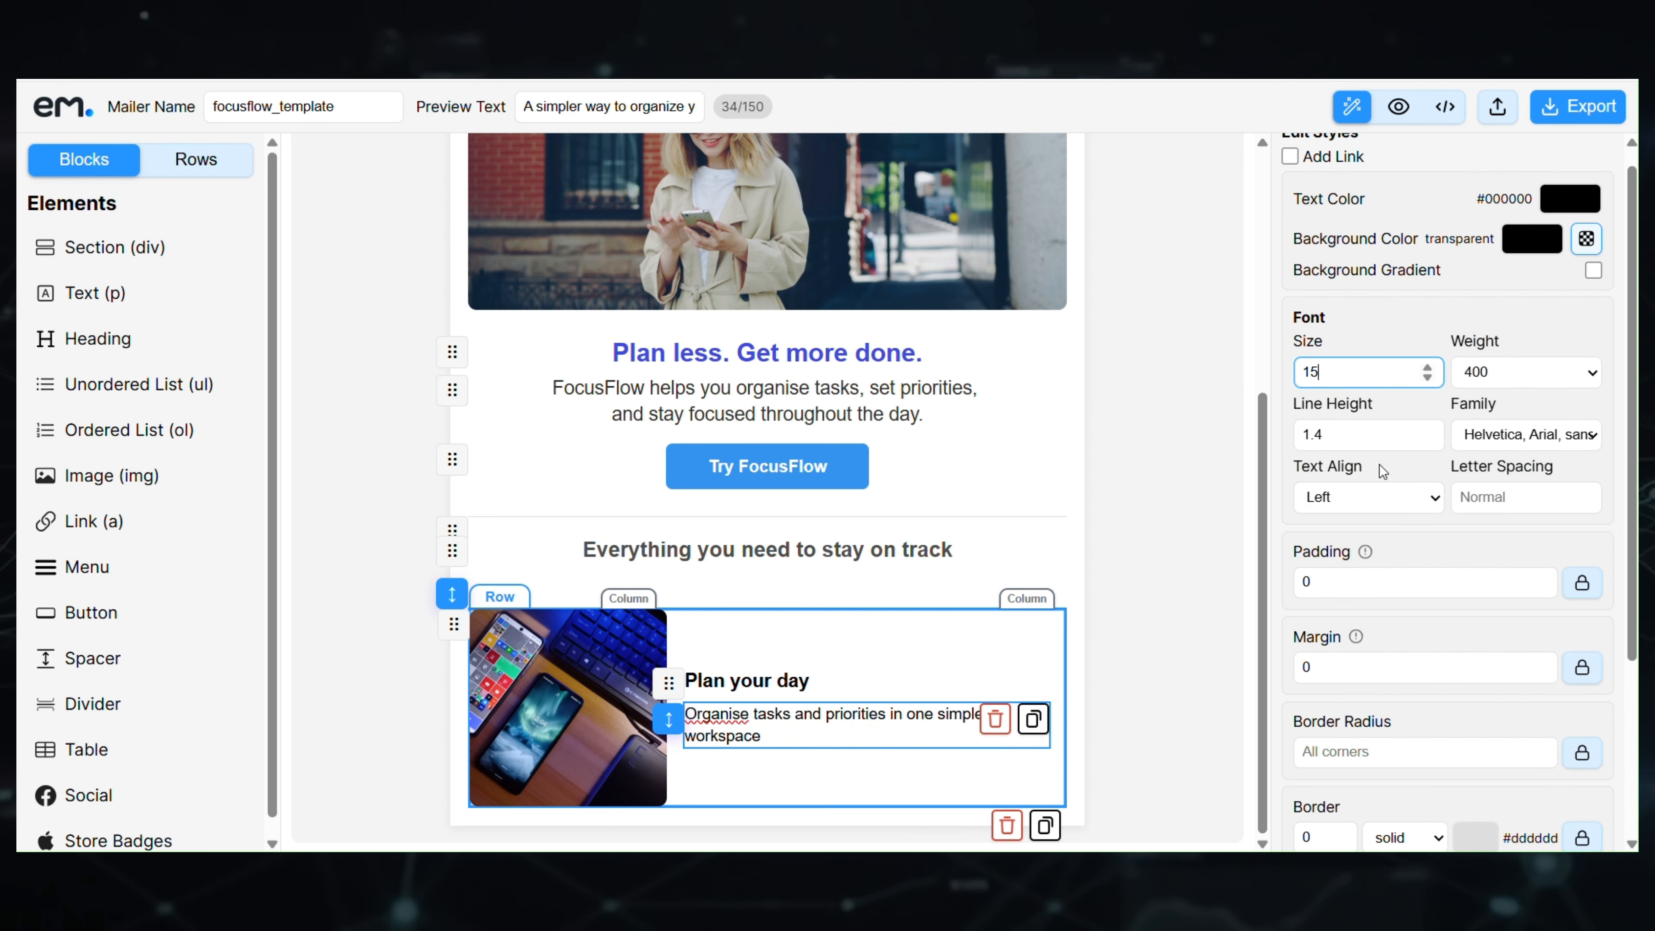
scroll(1552, 293, up, 1)
click(1561, 225)
drag(1385, 304, 1341, 341)
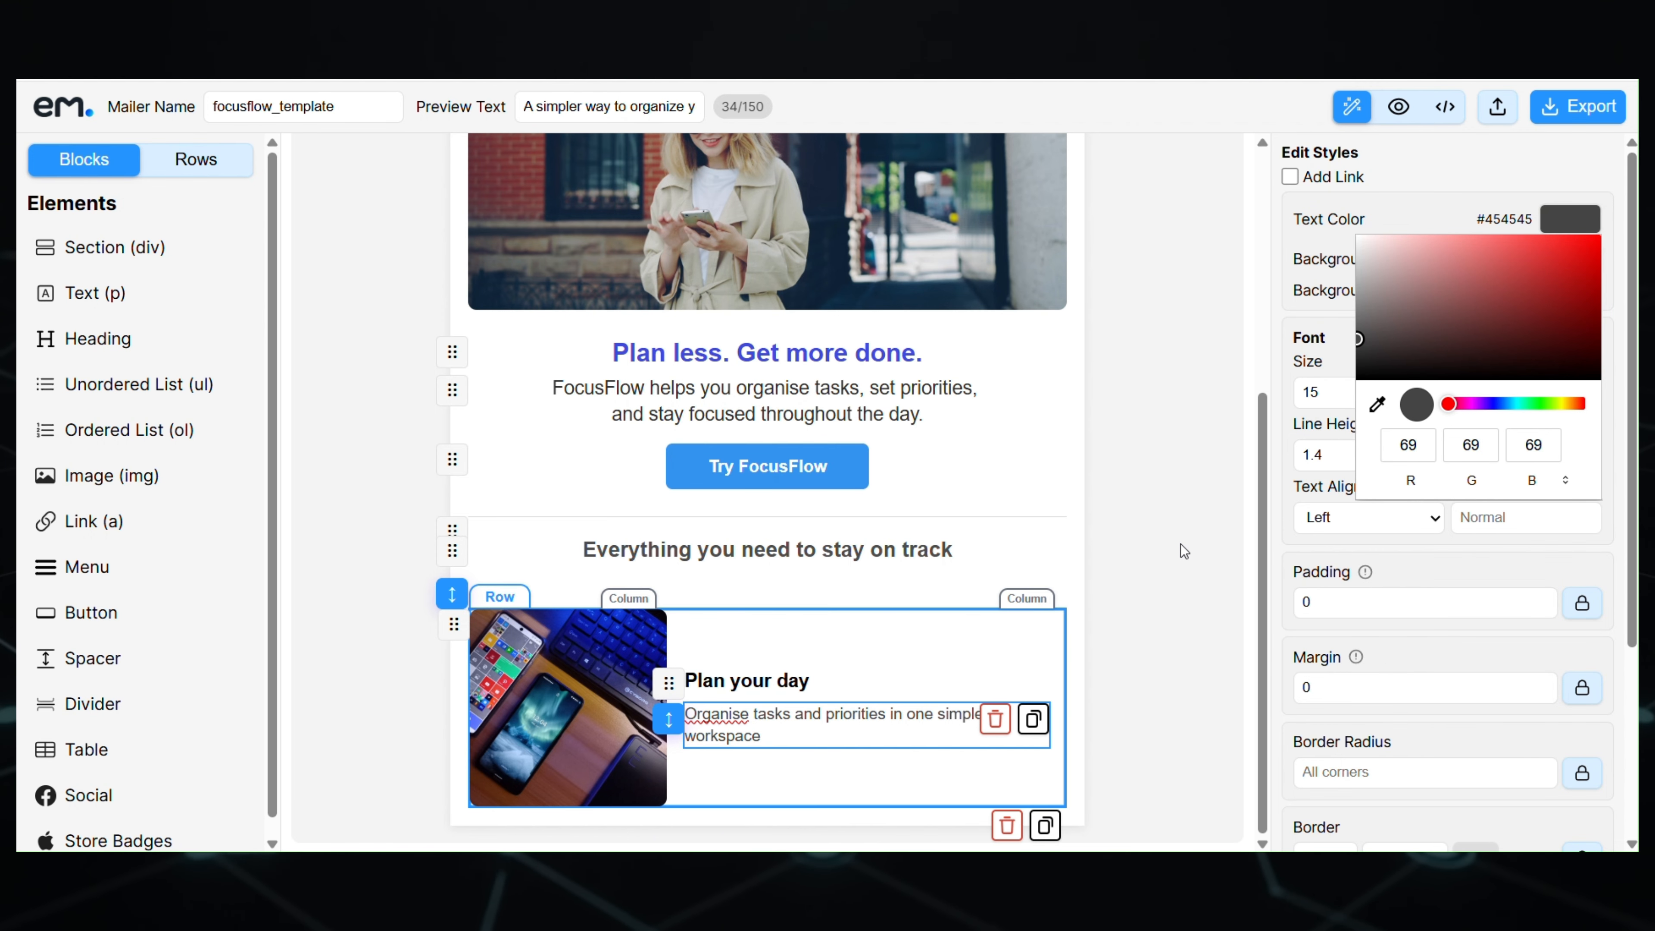
click(1169, 544)
- Set the Plan your day row's bottom margin to 25
click(644, 645)
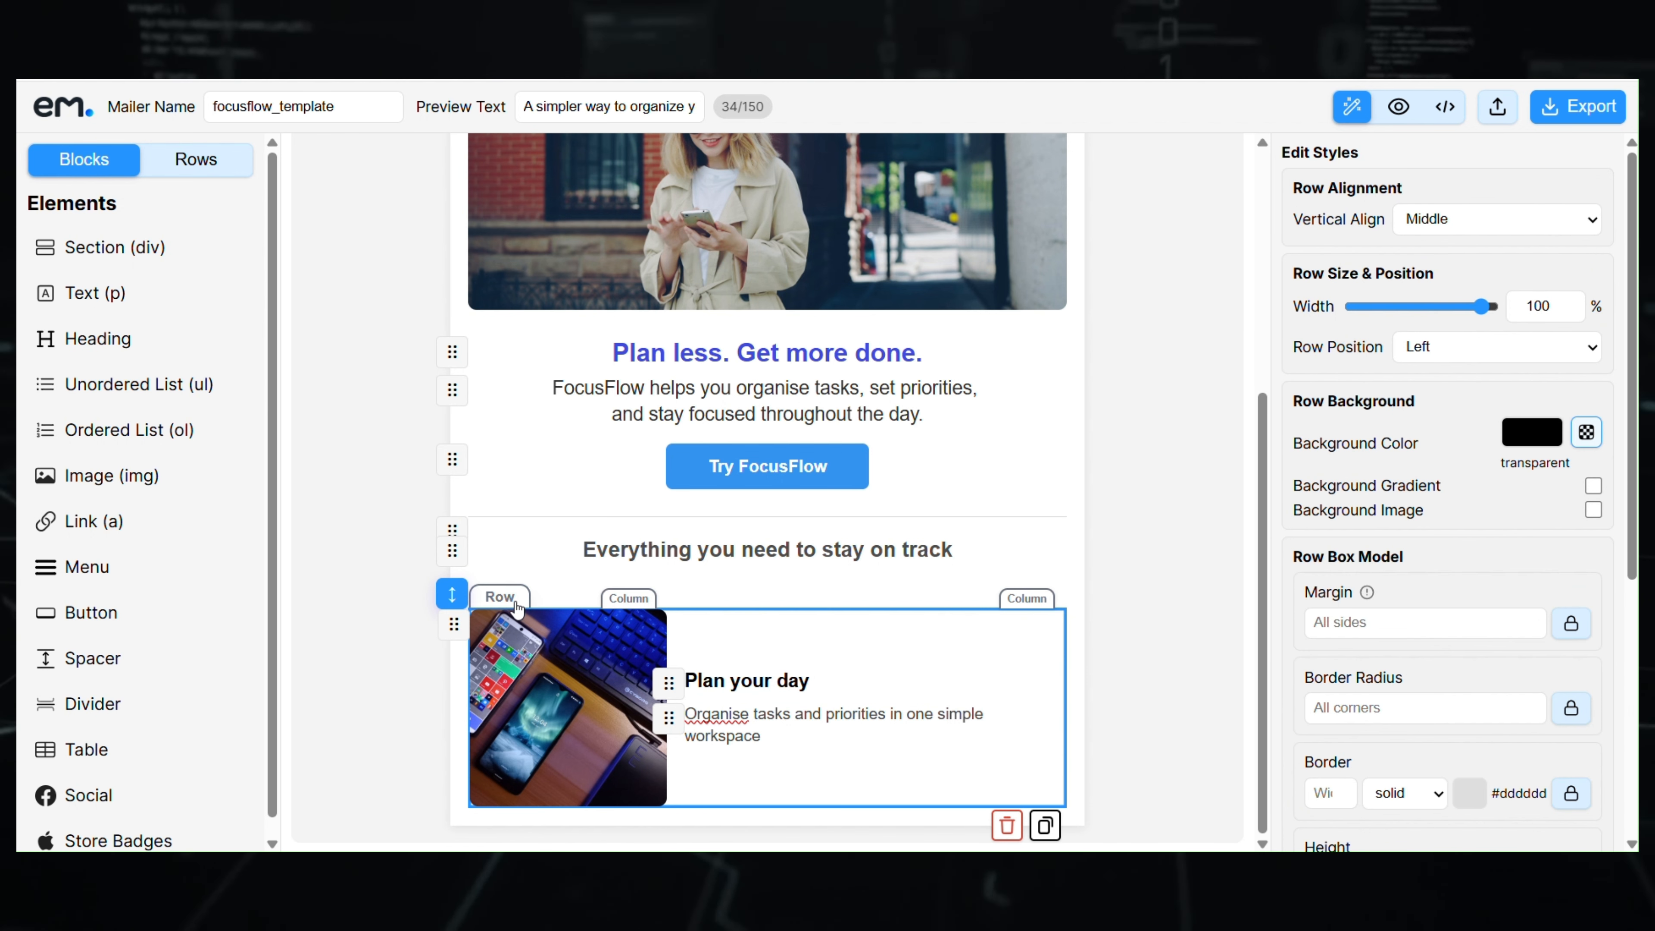
scroll(1448, 636, down, 3)
click(1572, 417)
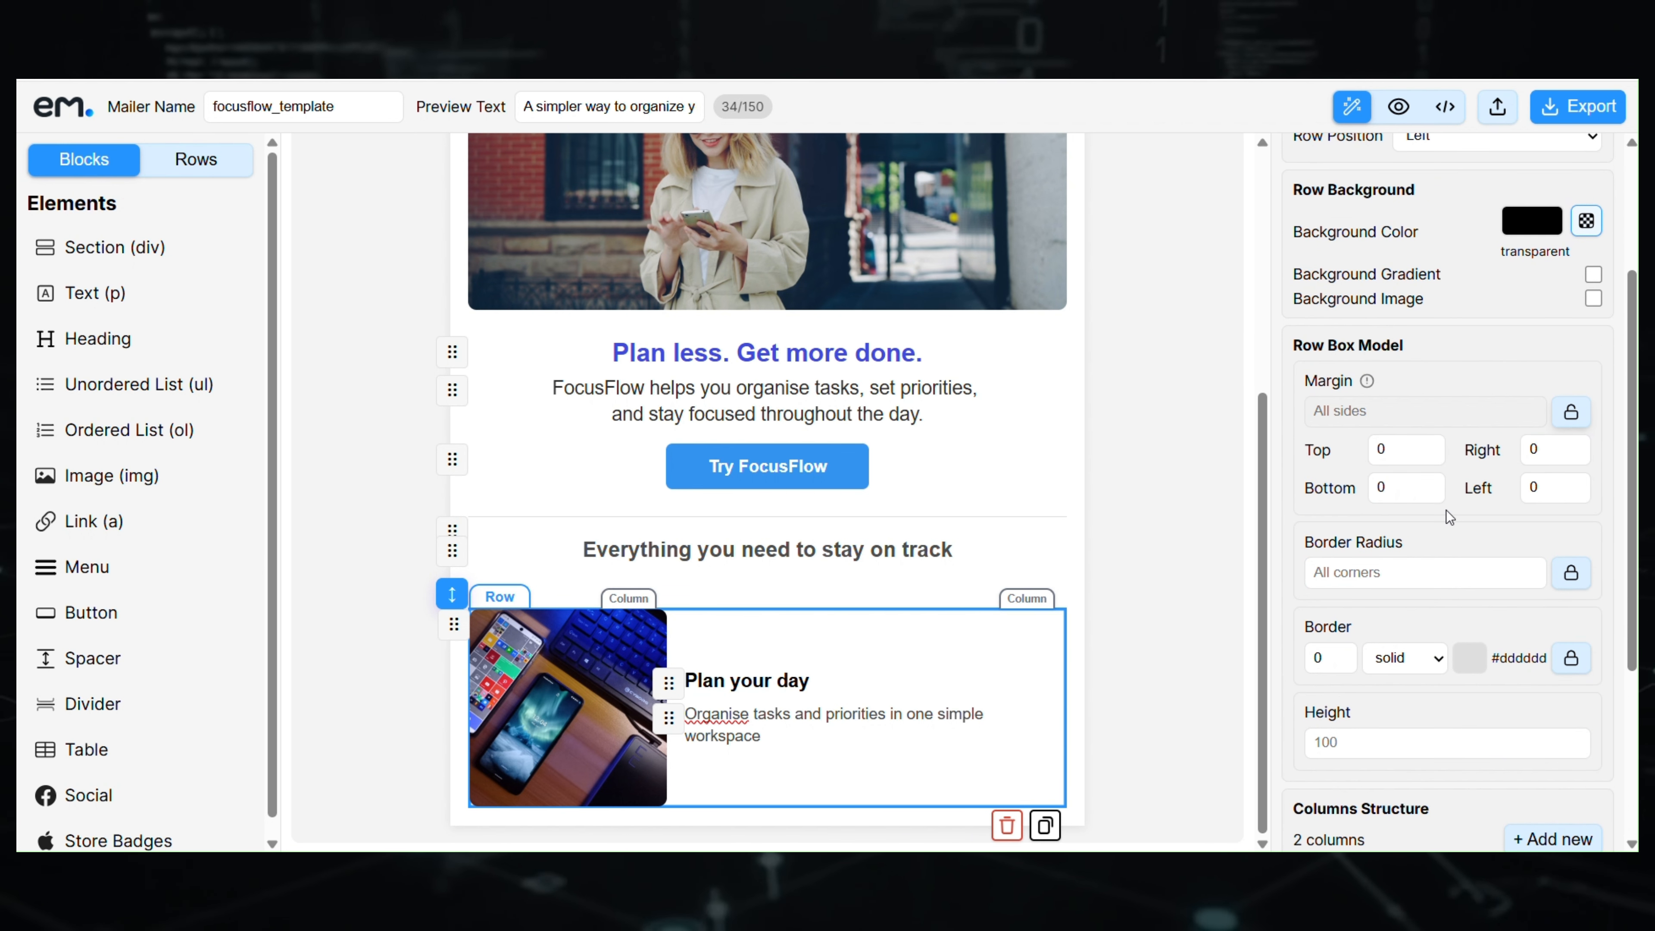
double_click(1409, 490)
text(25)
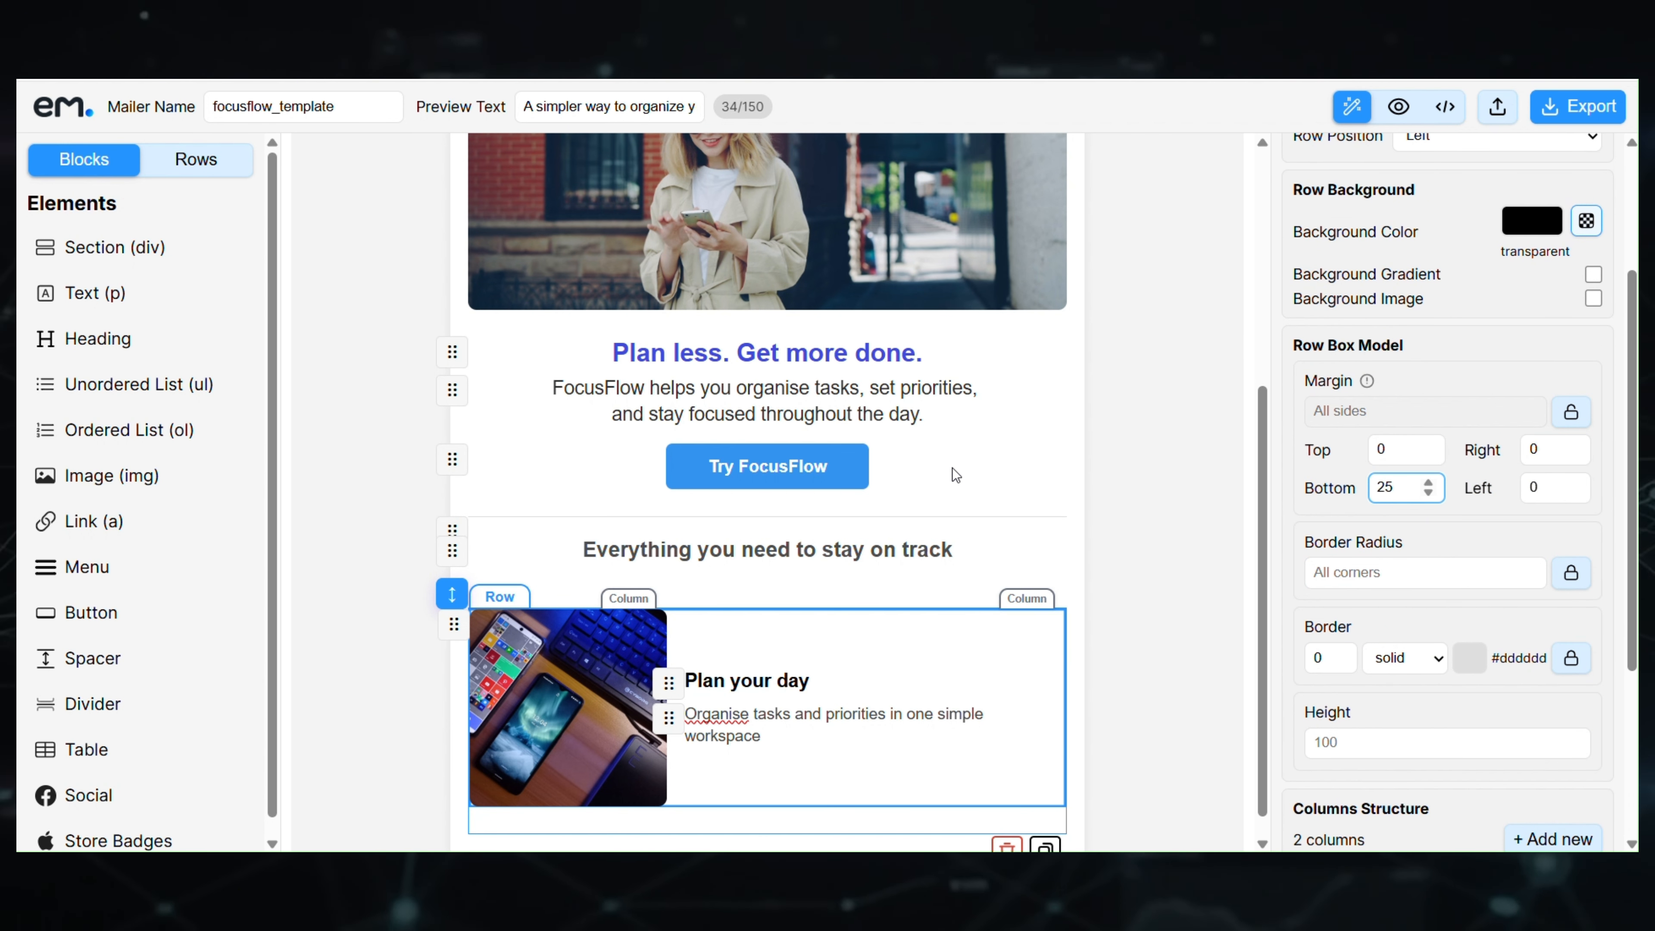
click(1140, 579)
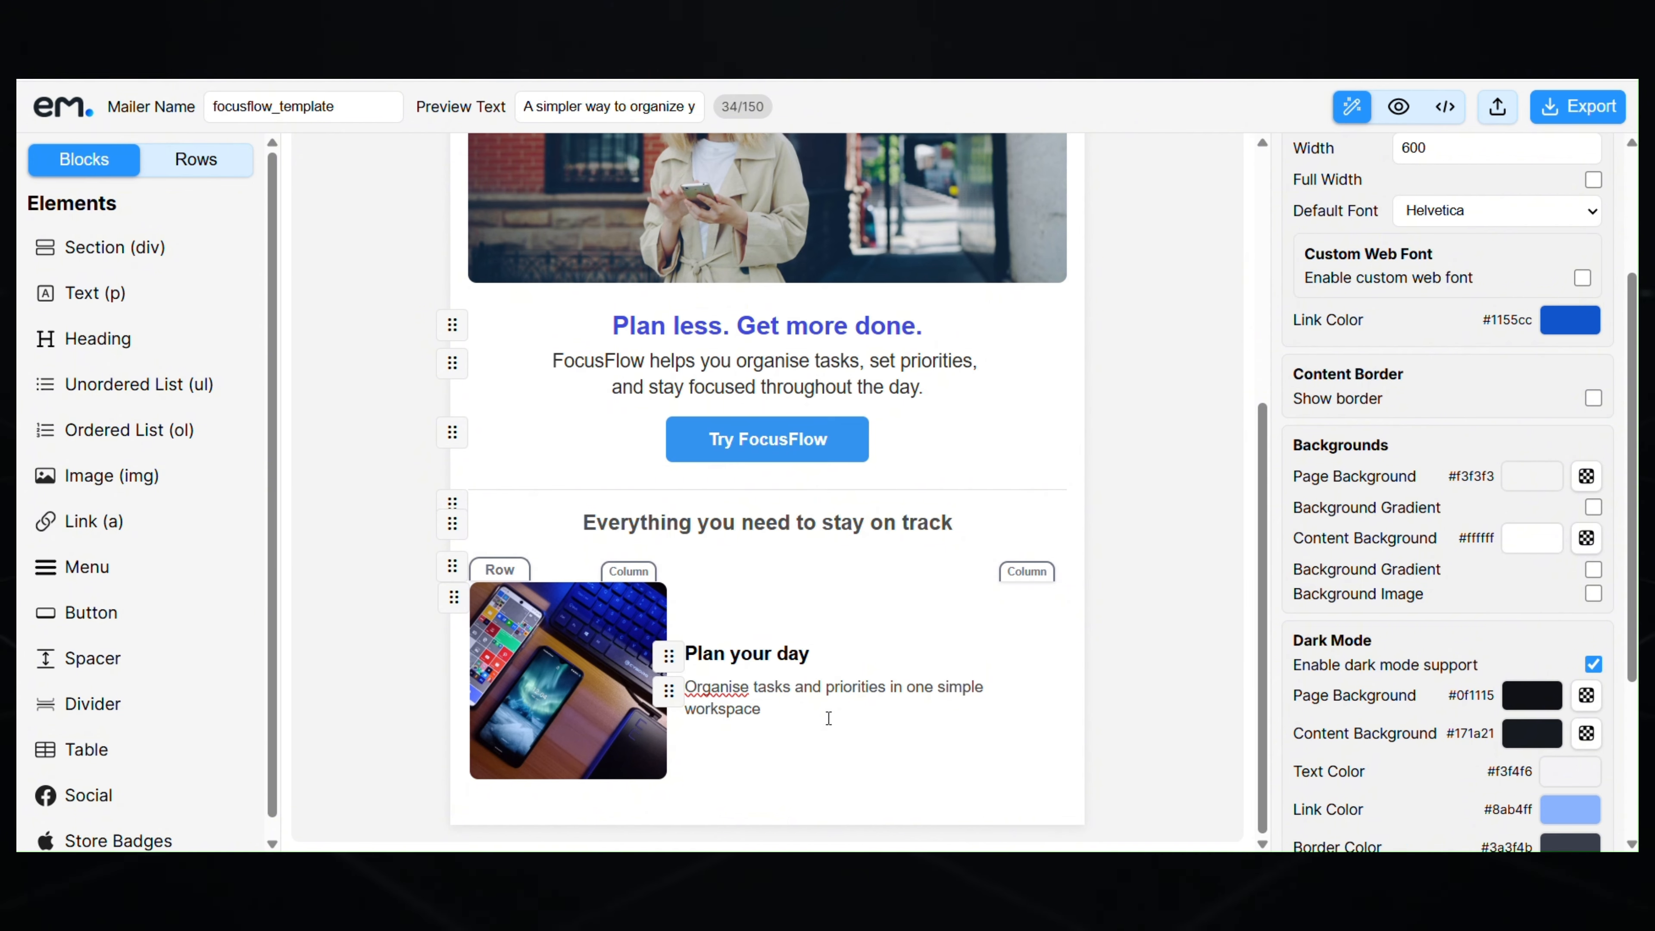
- Duplicate the Plan your day row twice
click(503, 574)
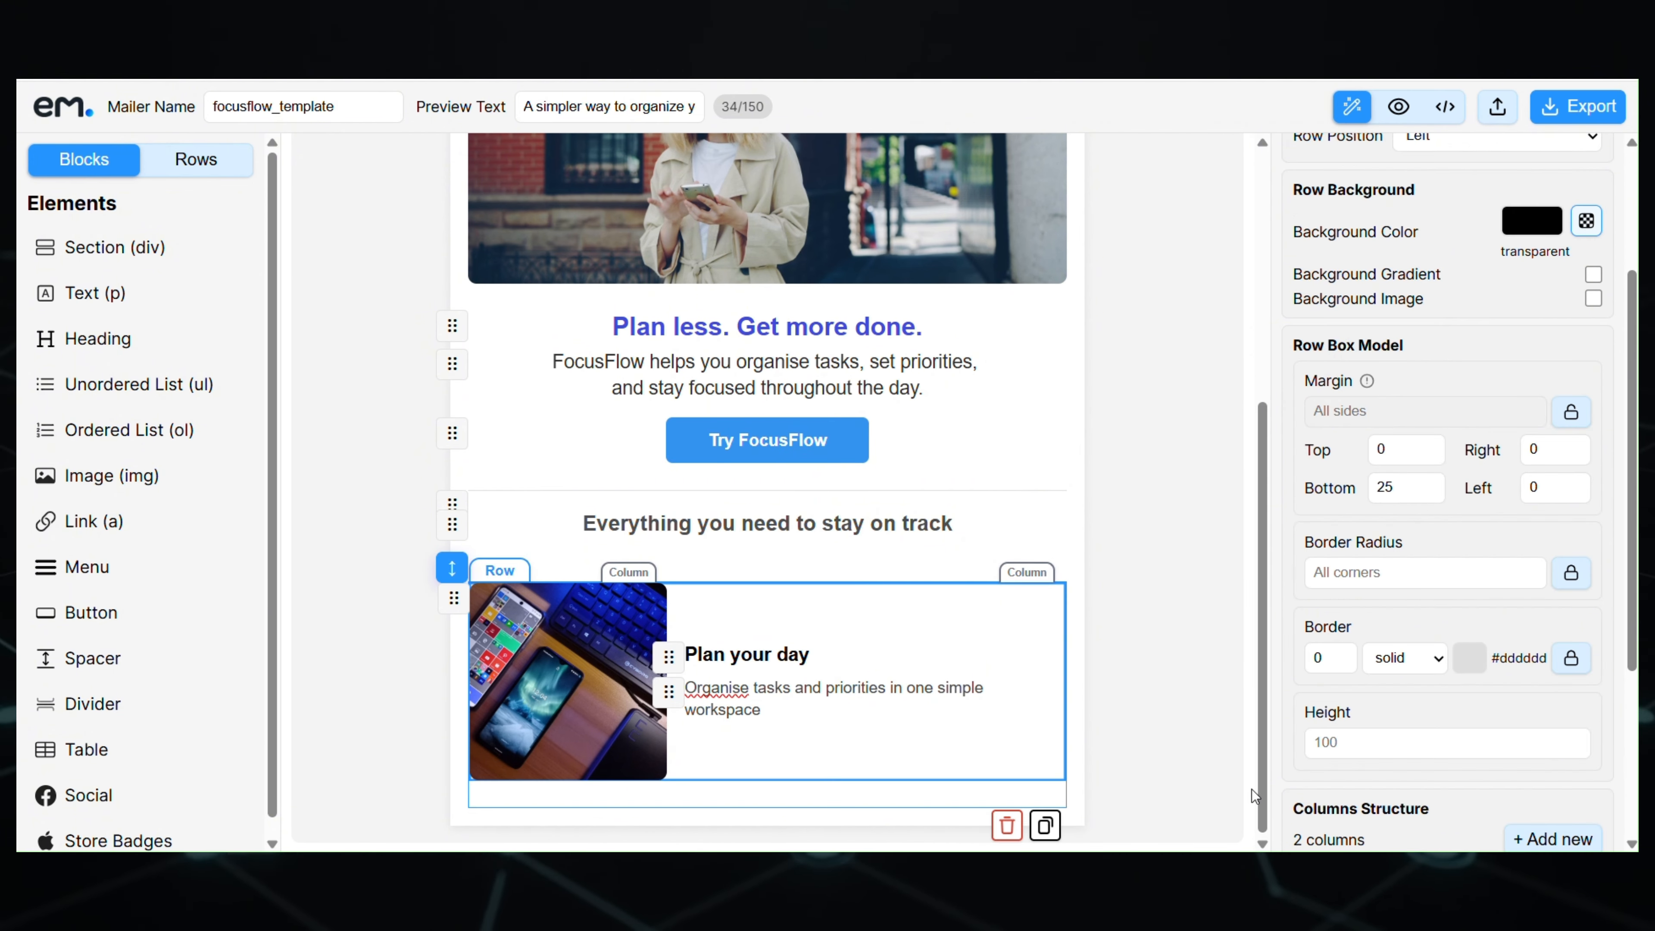
click(1046, 826)
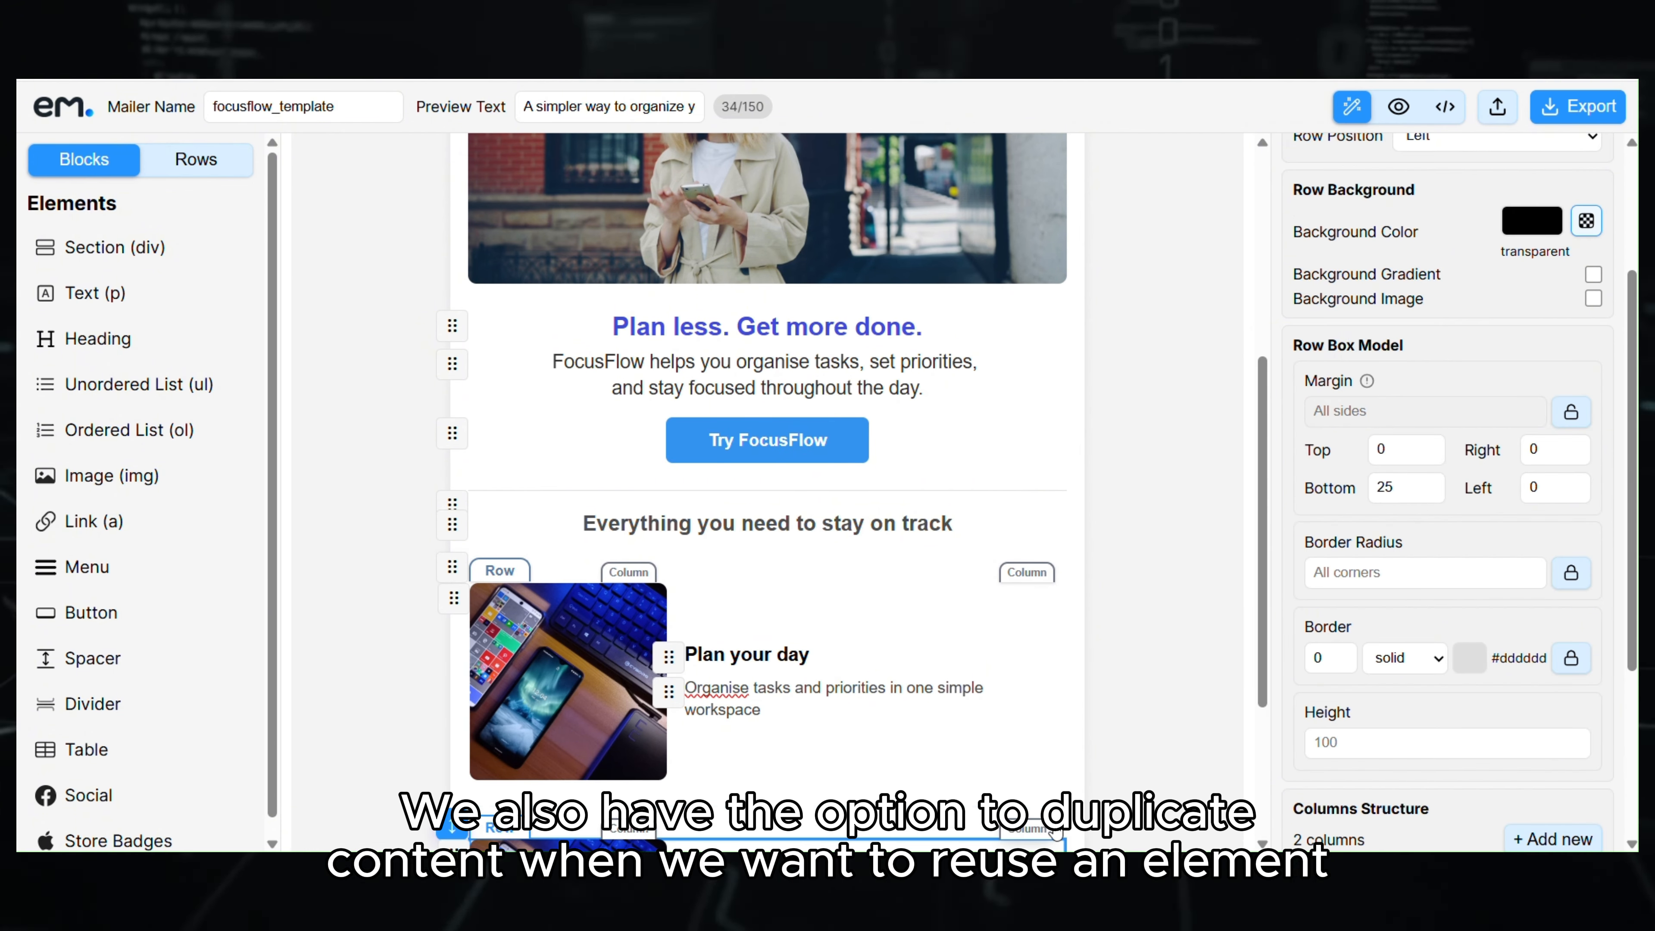
scroll(987, 727, down, 3)
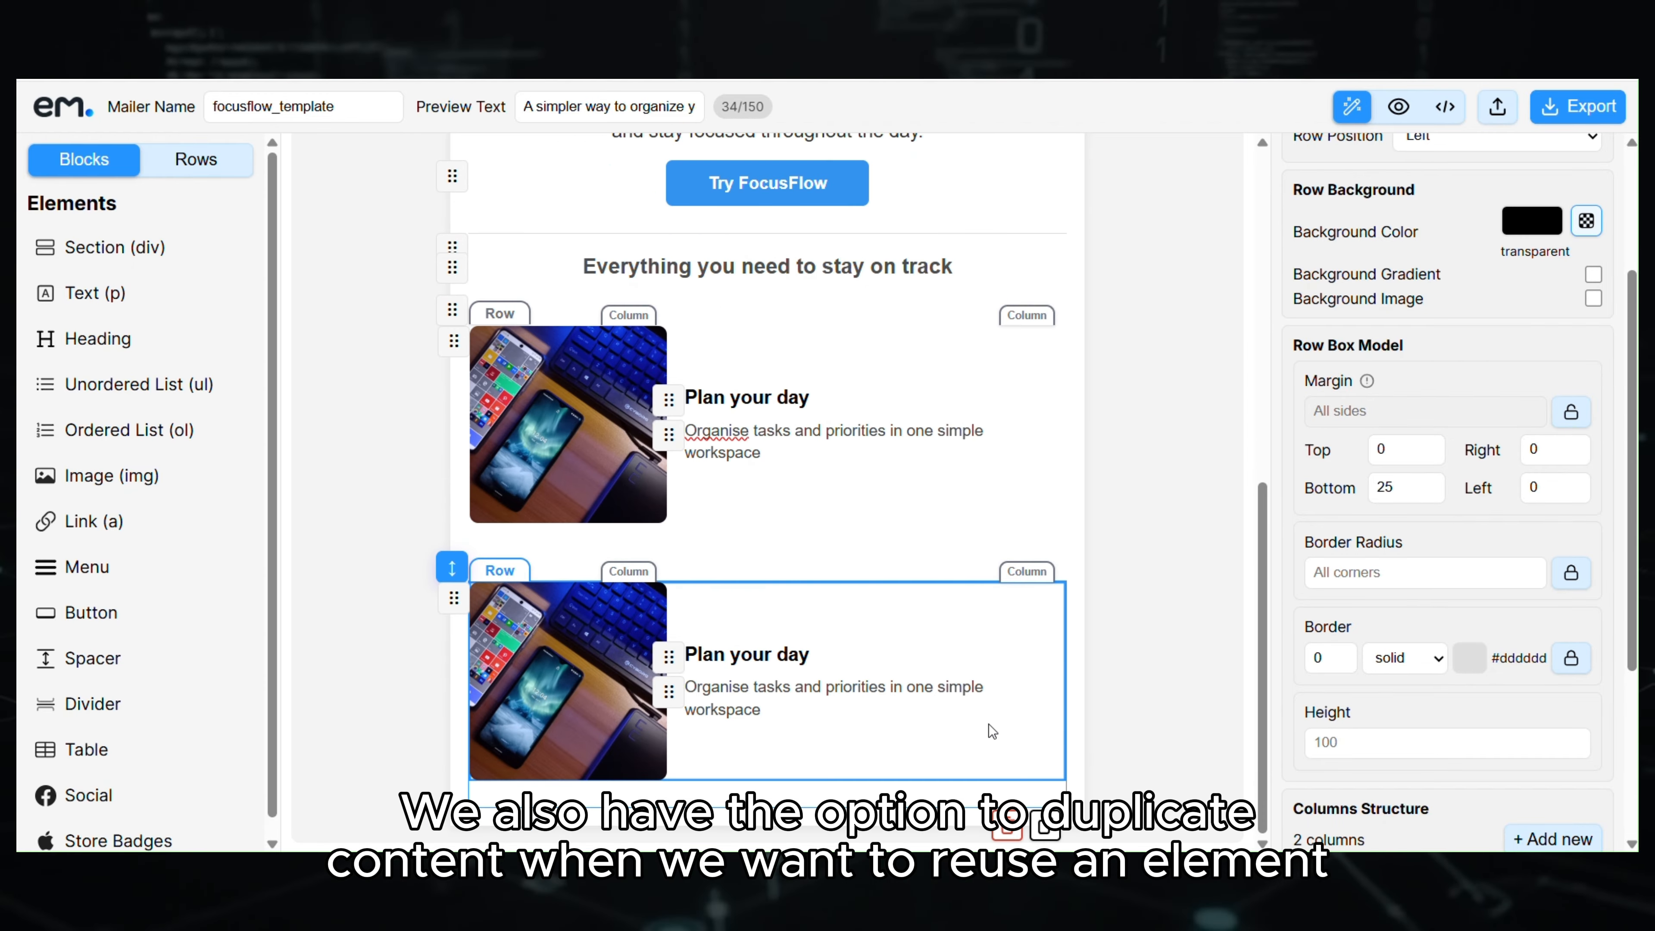
click(1045, 825)
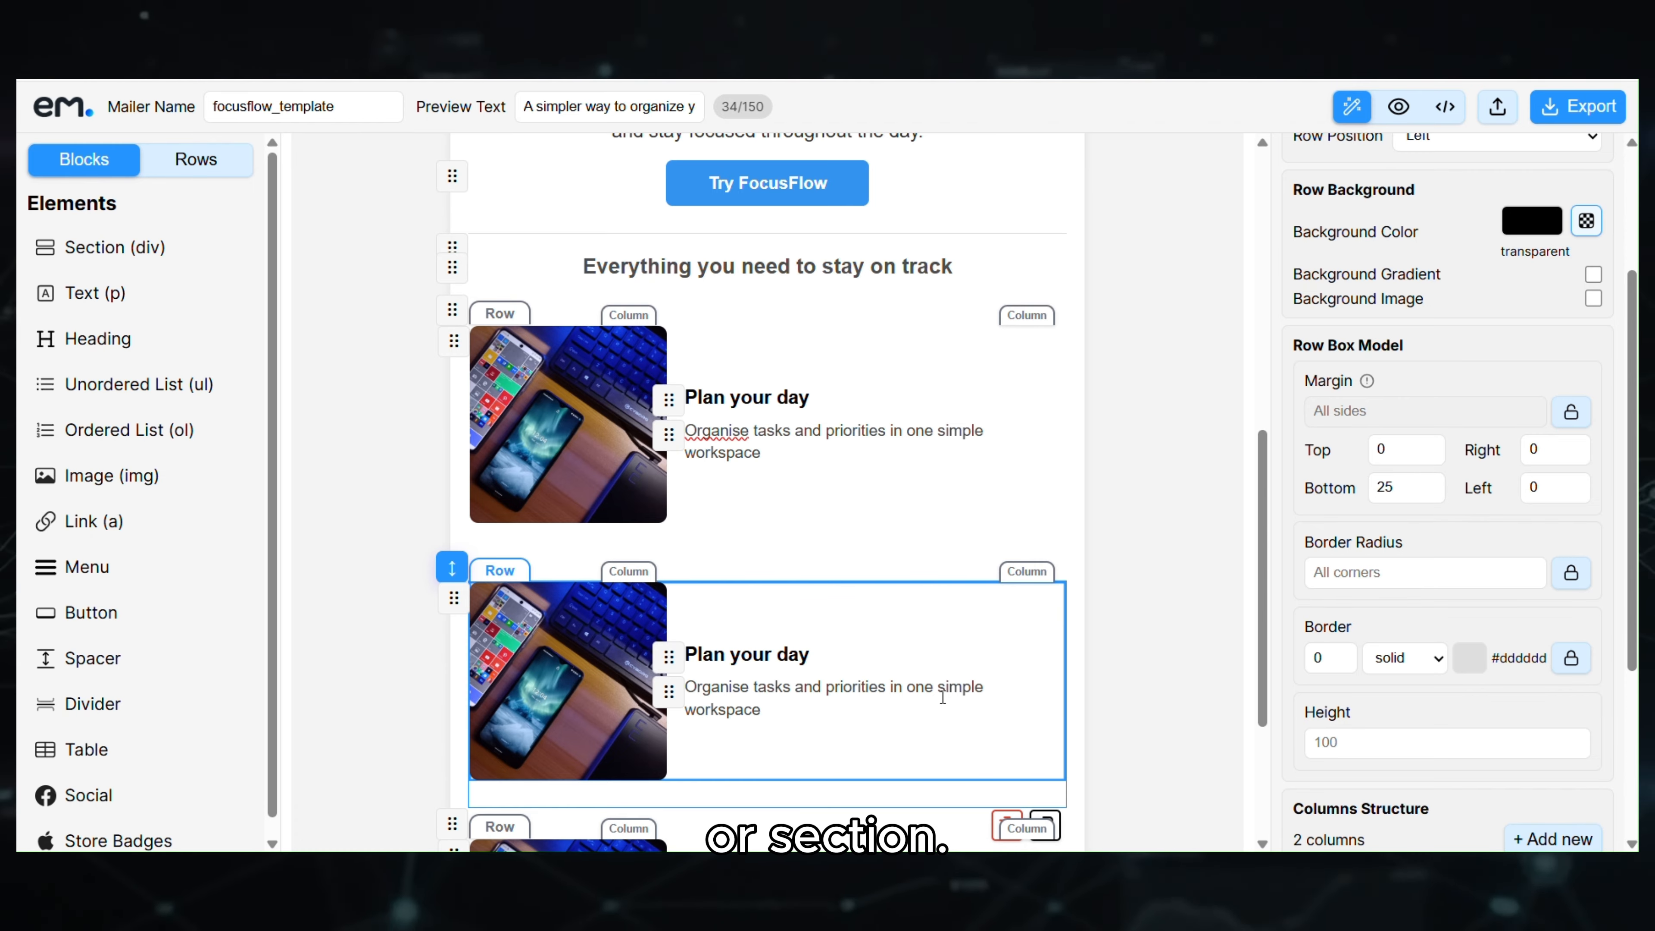
- Replace the second row's text with 'Stay focused' and the Reduce distractions description
key(alt+Tab)
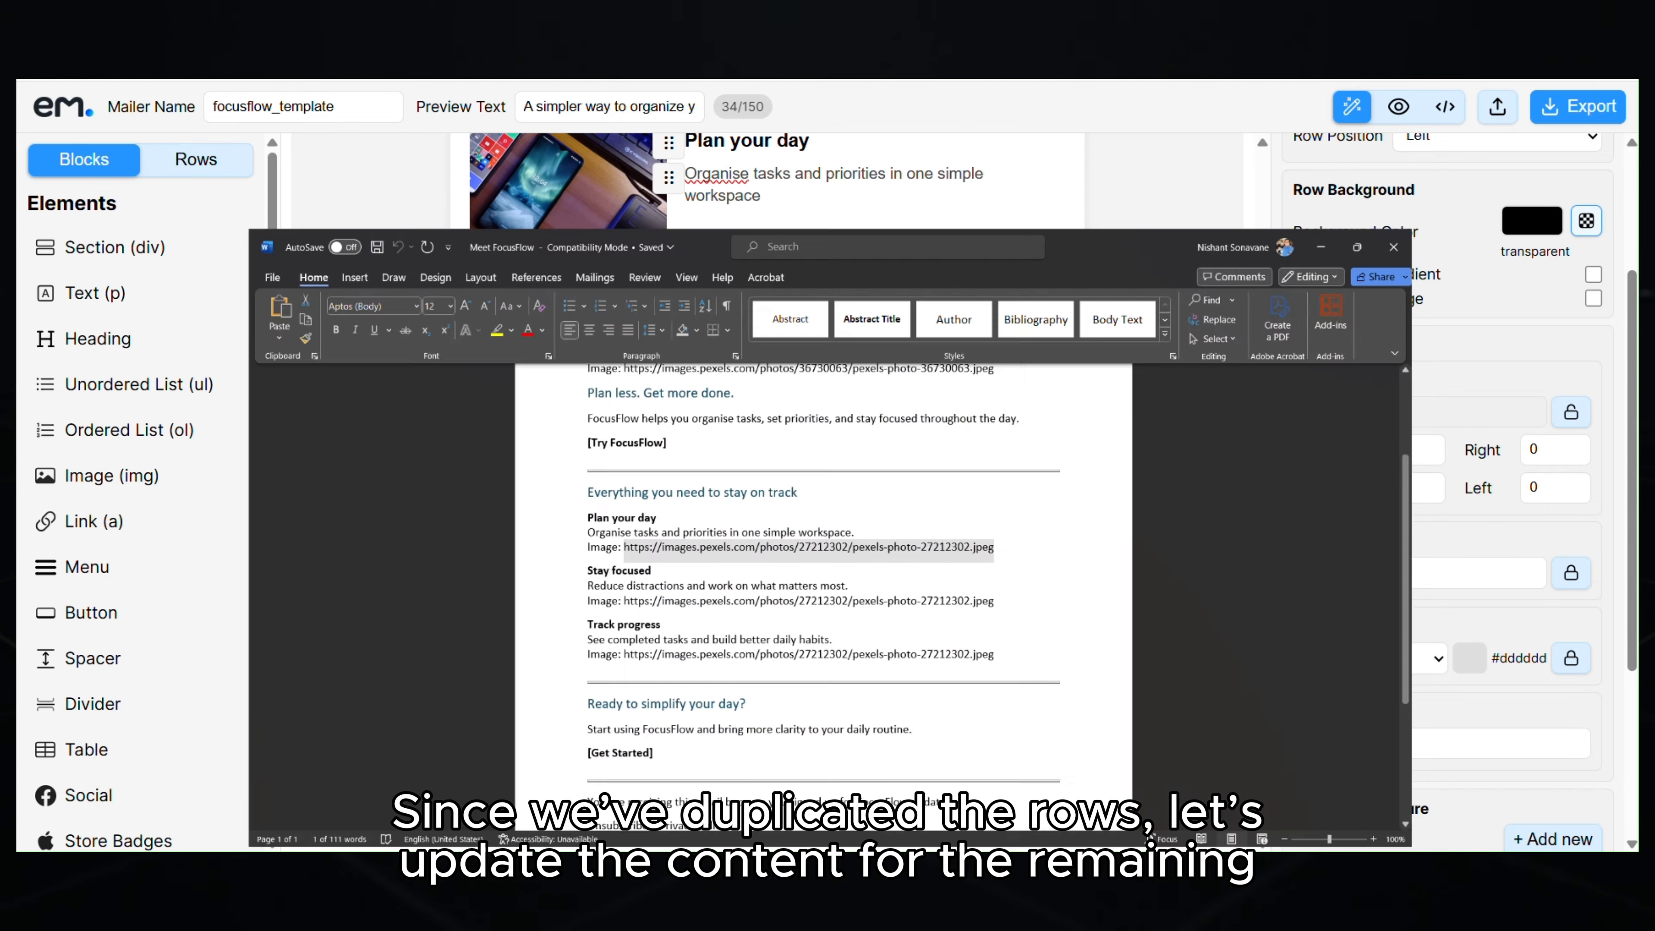
drag(493, 467, 567, 461)
key(ctrl+c)
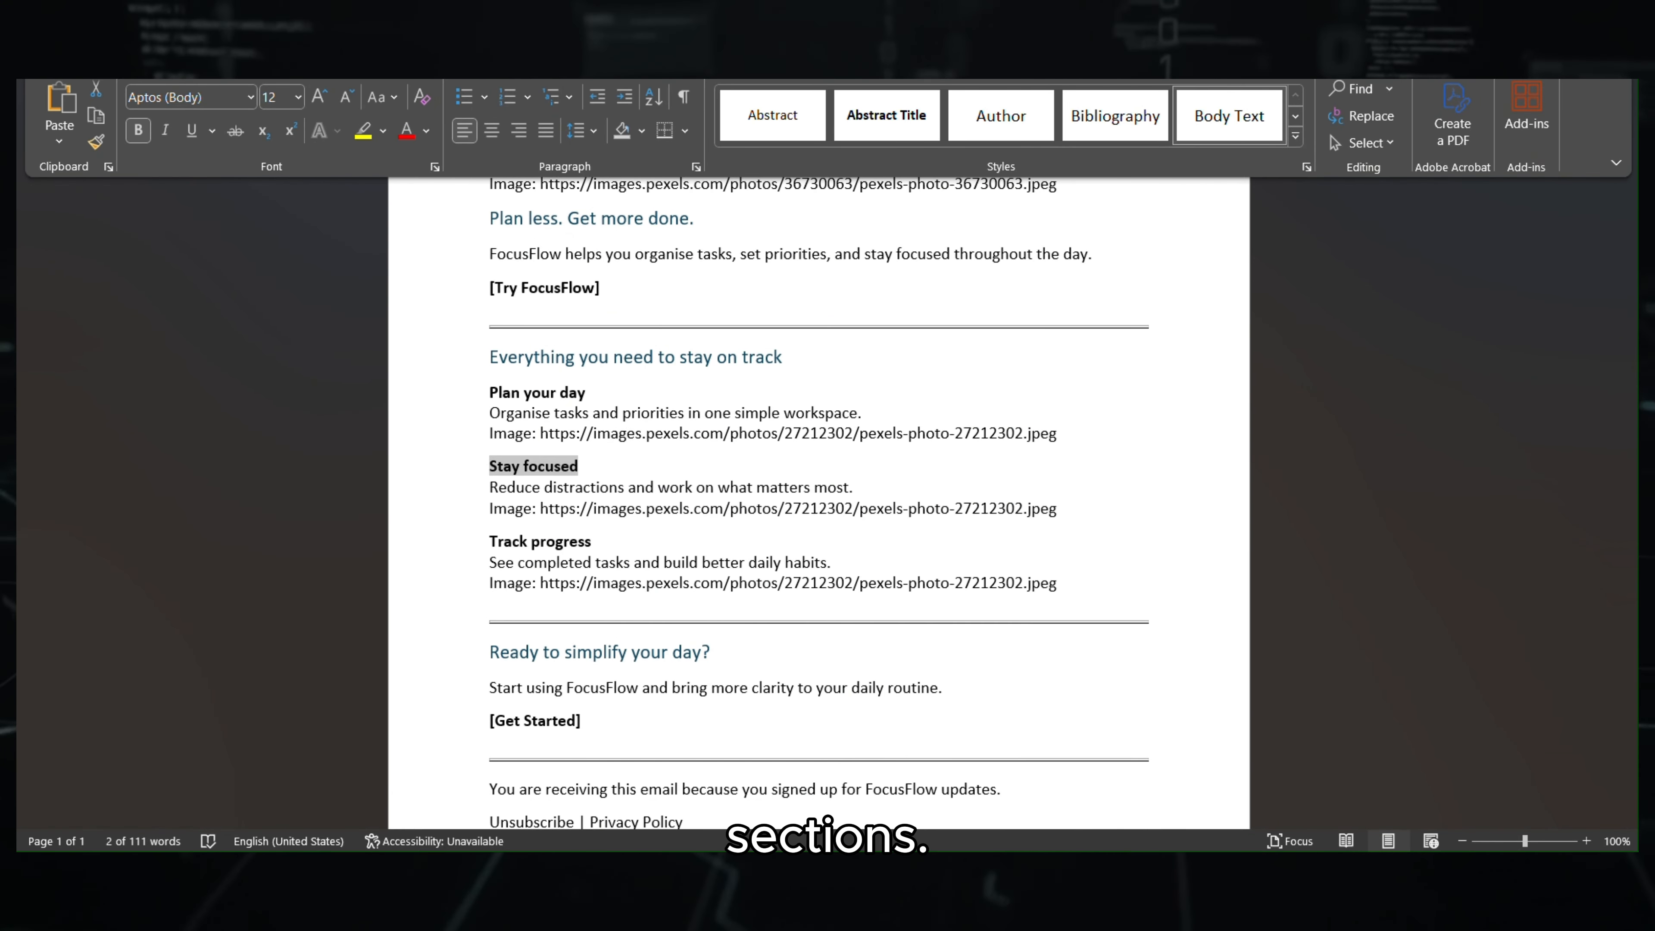
key(alt+Tab)
triple_click(771, 401)
key(ctrl+v)
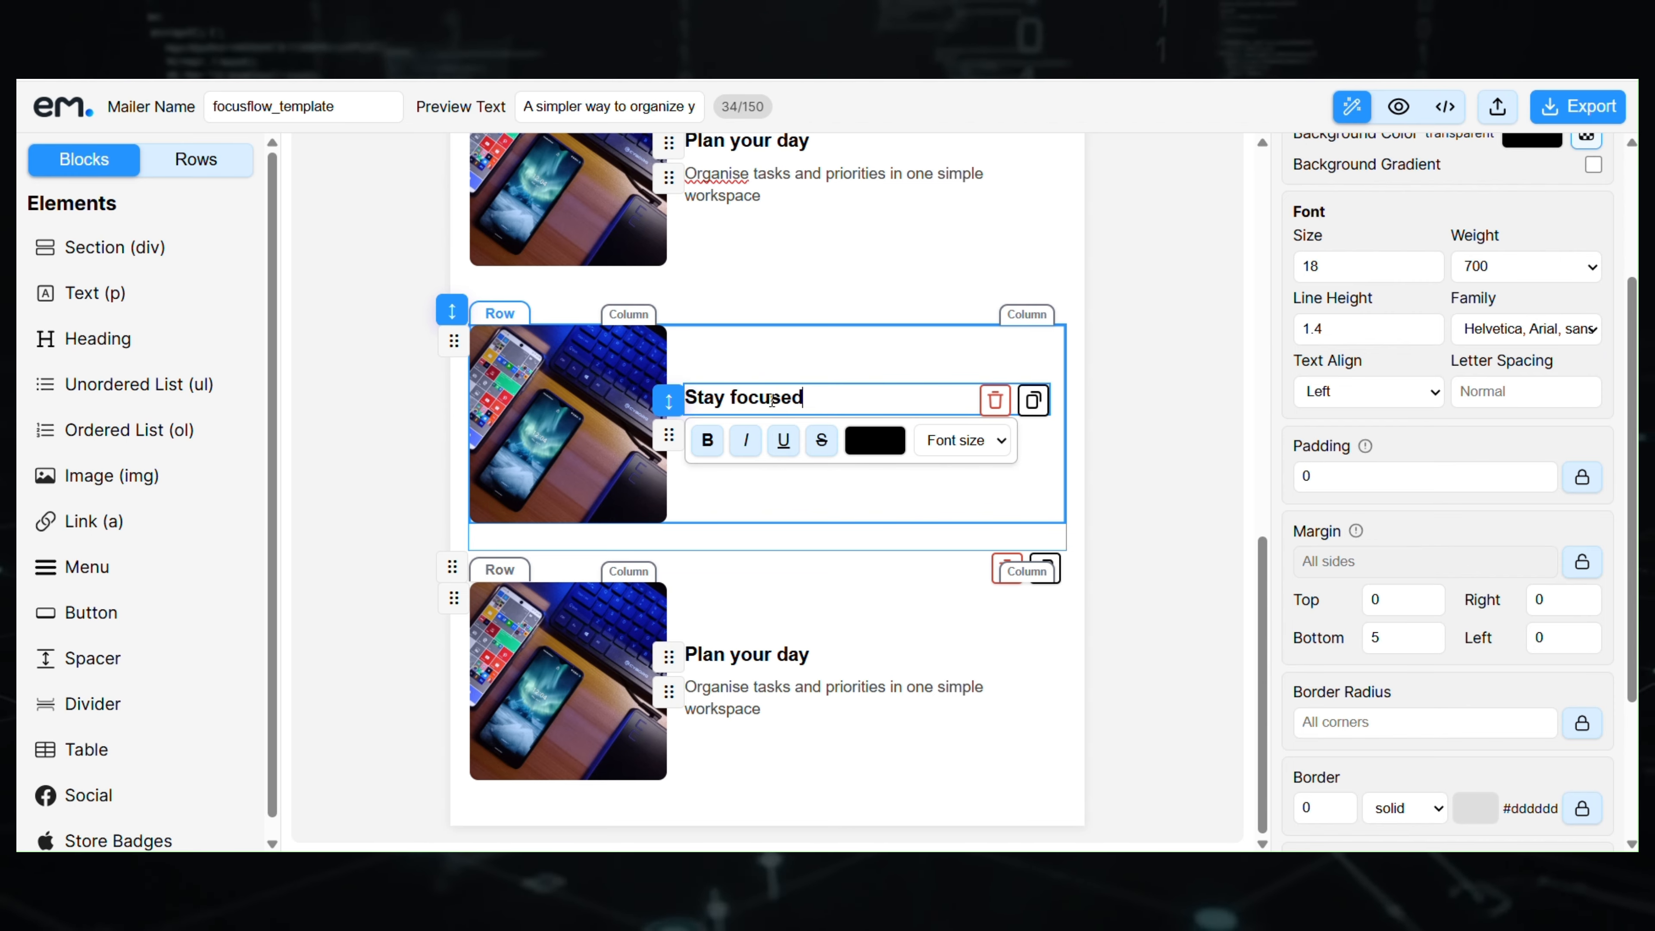
key(alt+Tab)
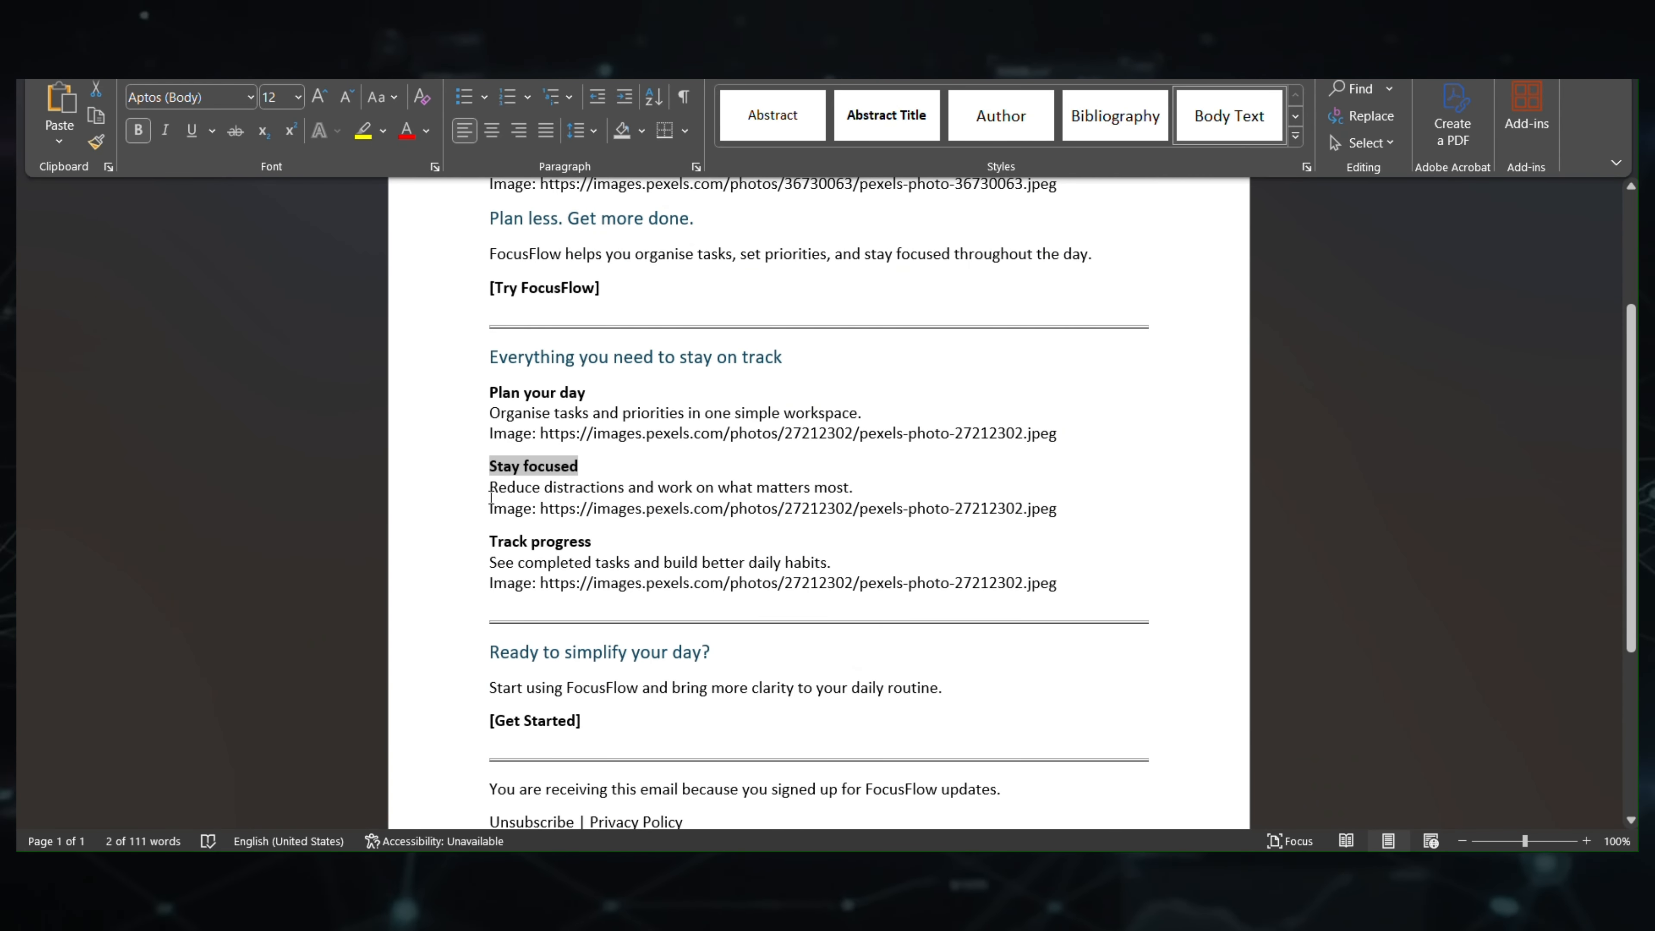
drag(490, 489, 843, 486)
key(ctrl+c)
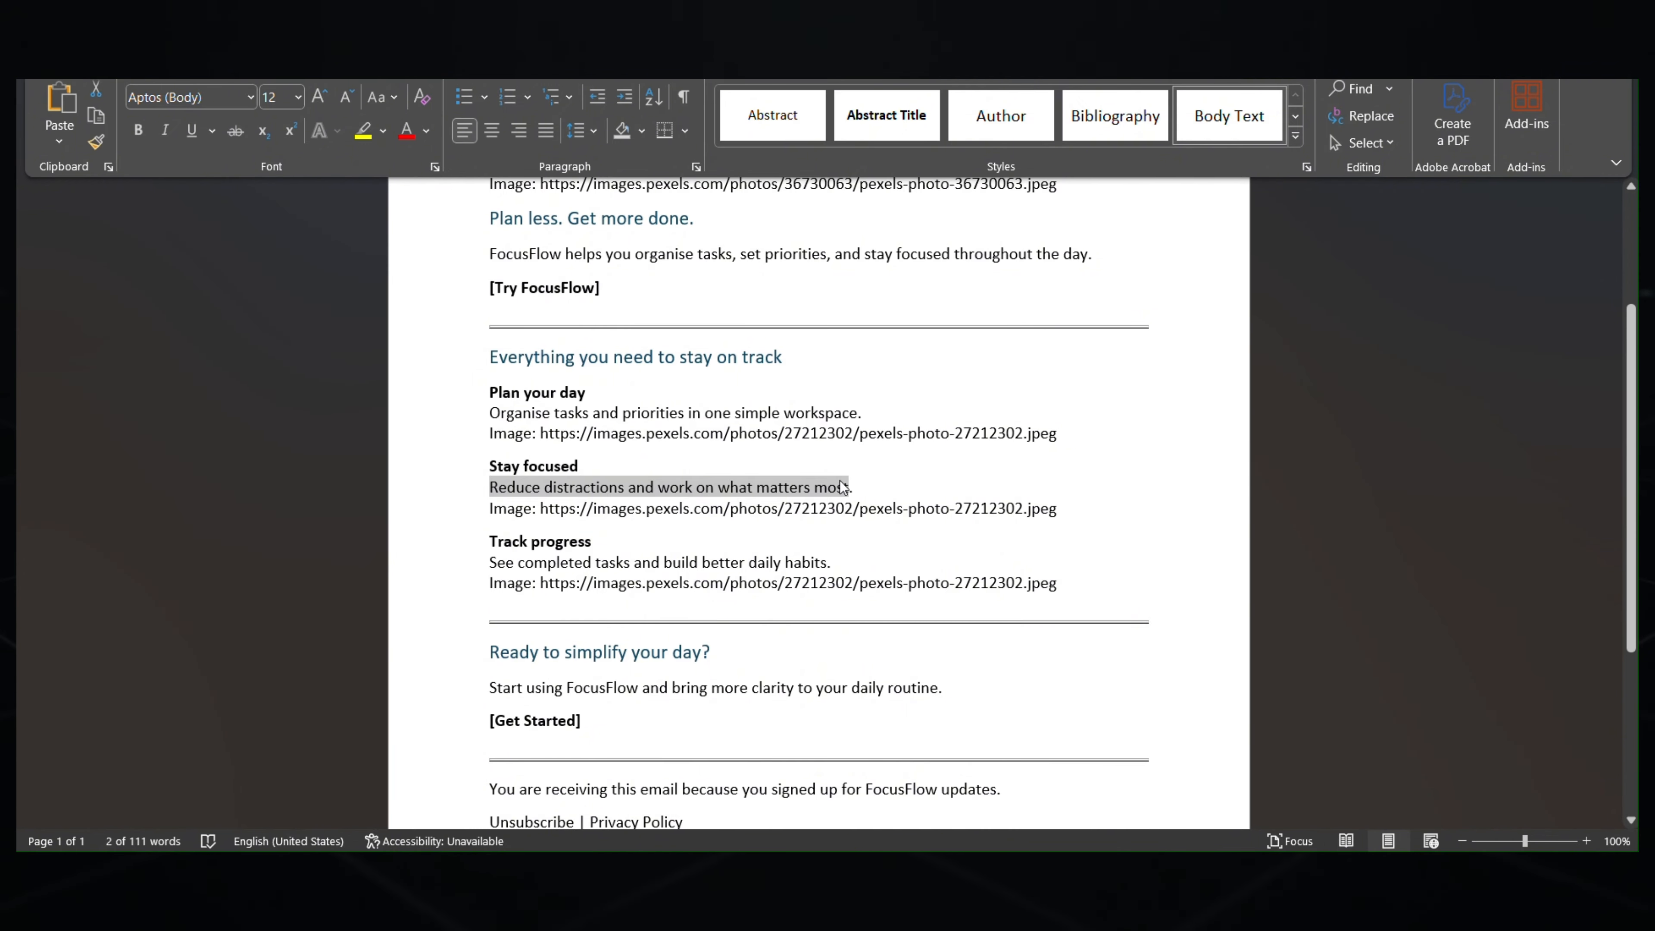
key(alt+Tab)
click(1053, 480)
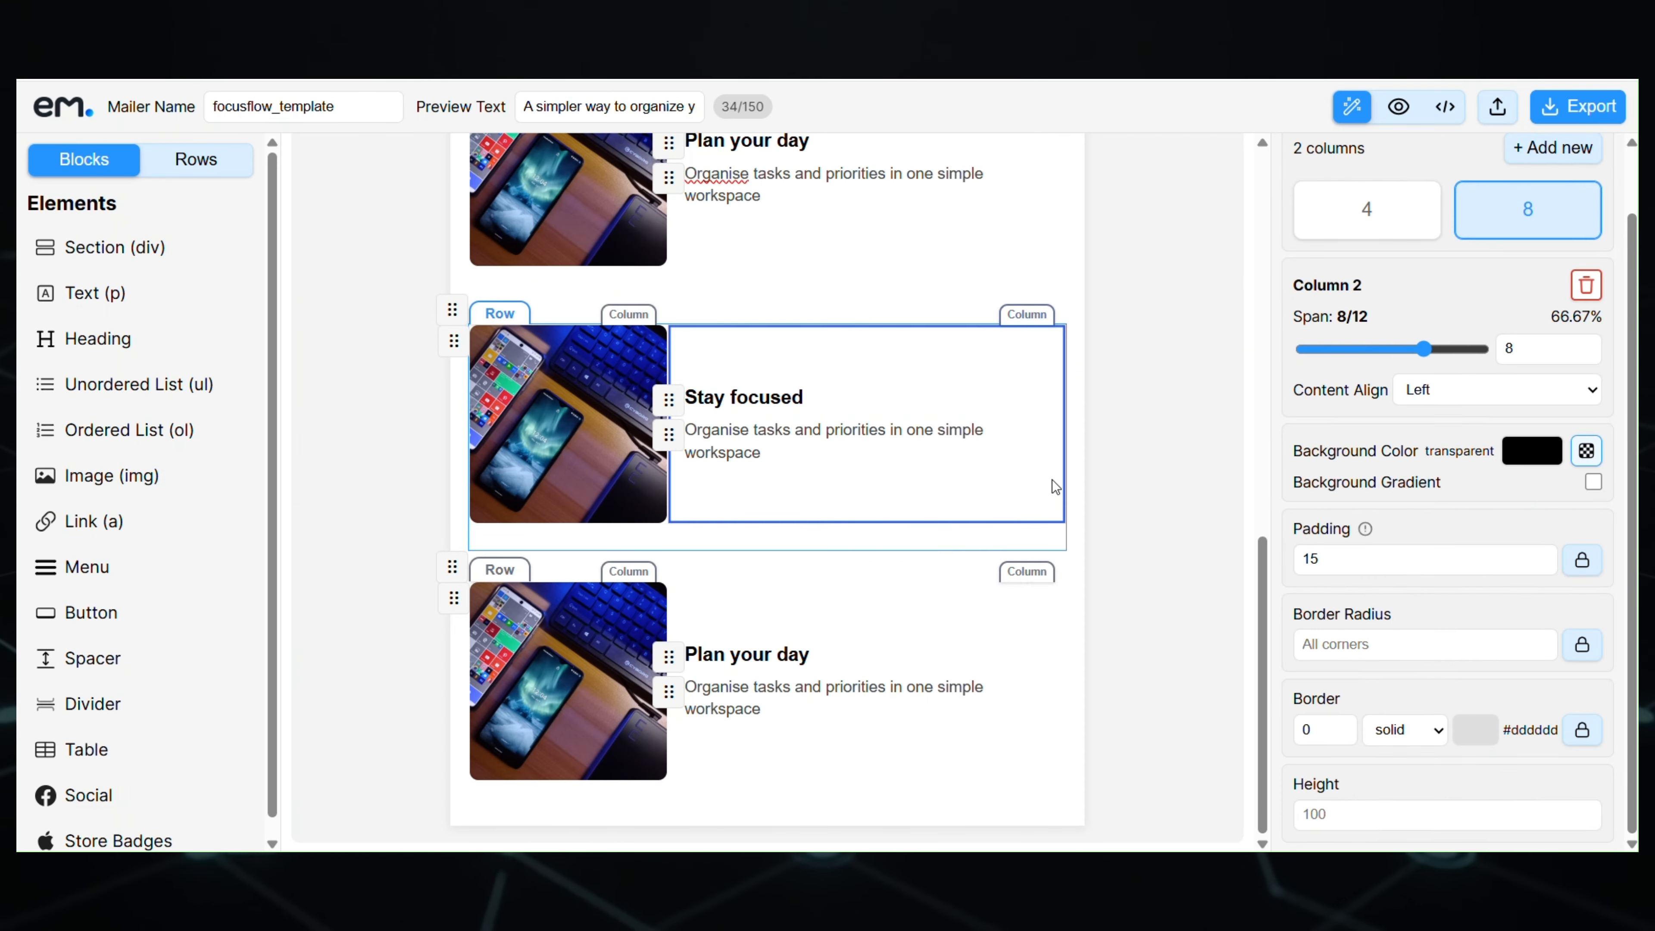
triple_click(915, 438)
key(ctrl+v)
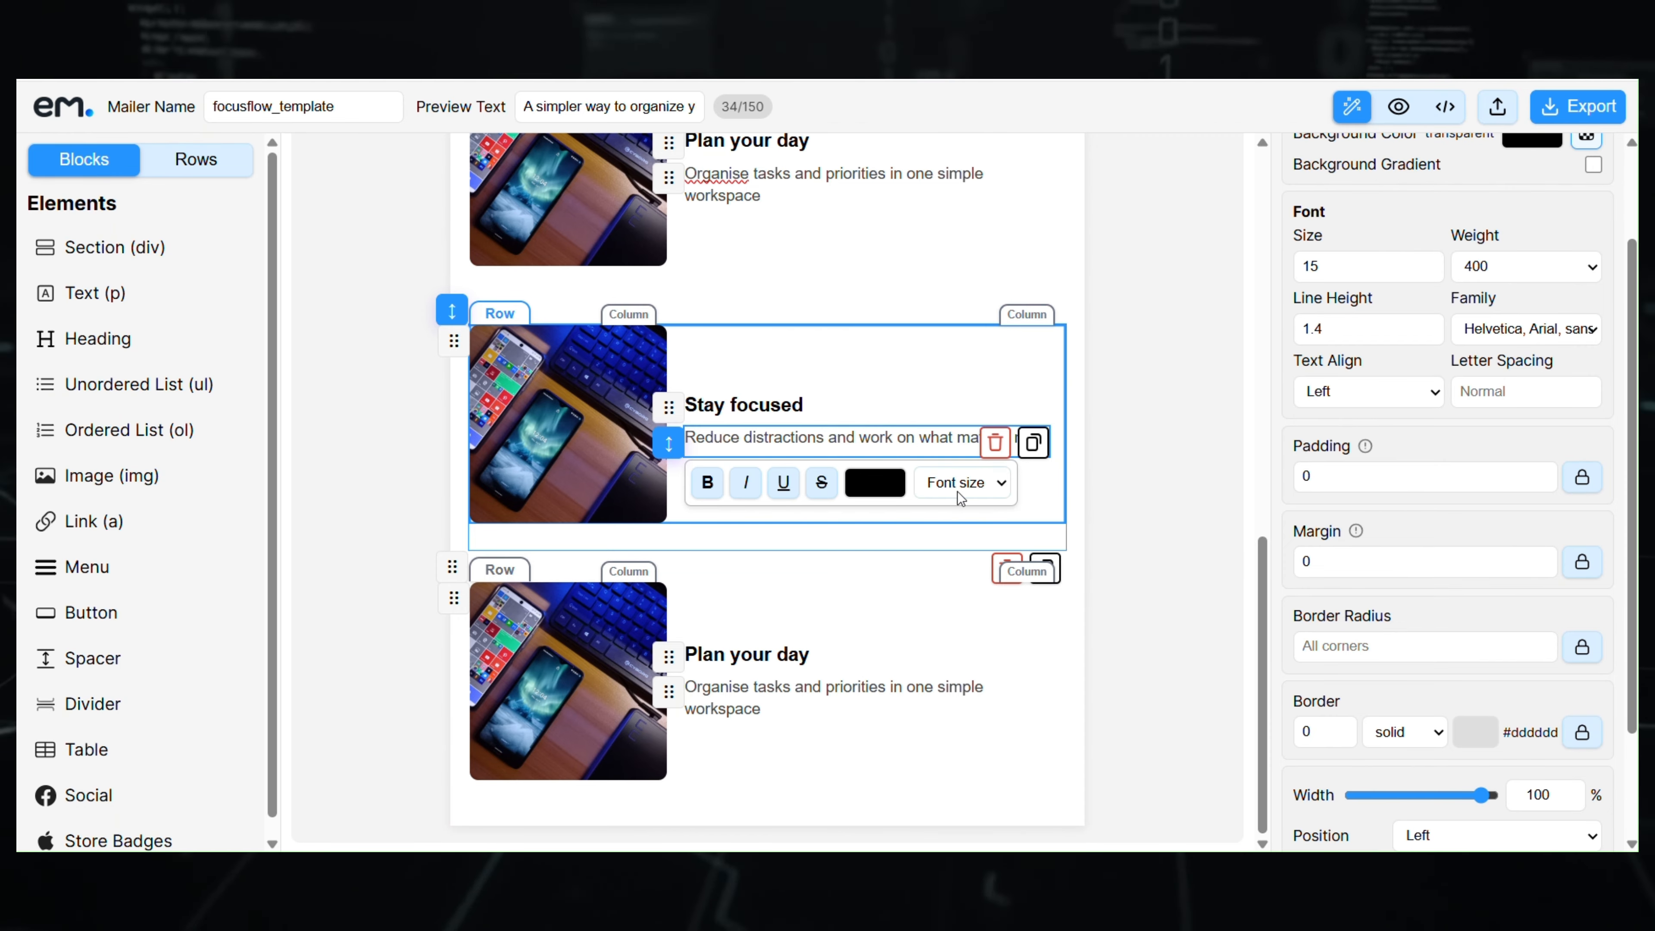
- Replace the third row's text with 'Track progress' and 'See completed tasks and build better daily habits.'
key(alt+Tab)
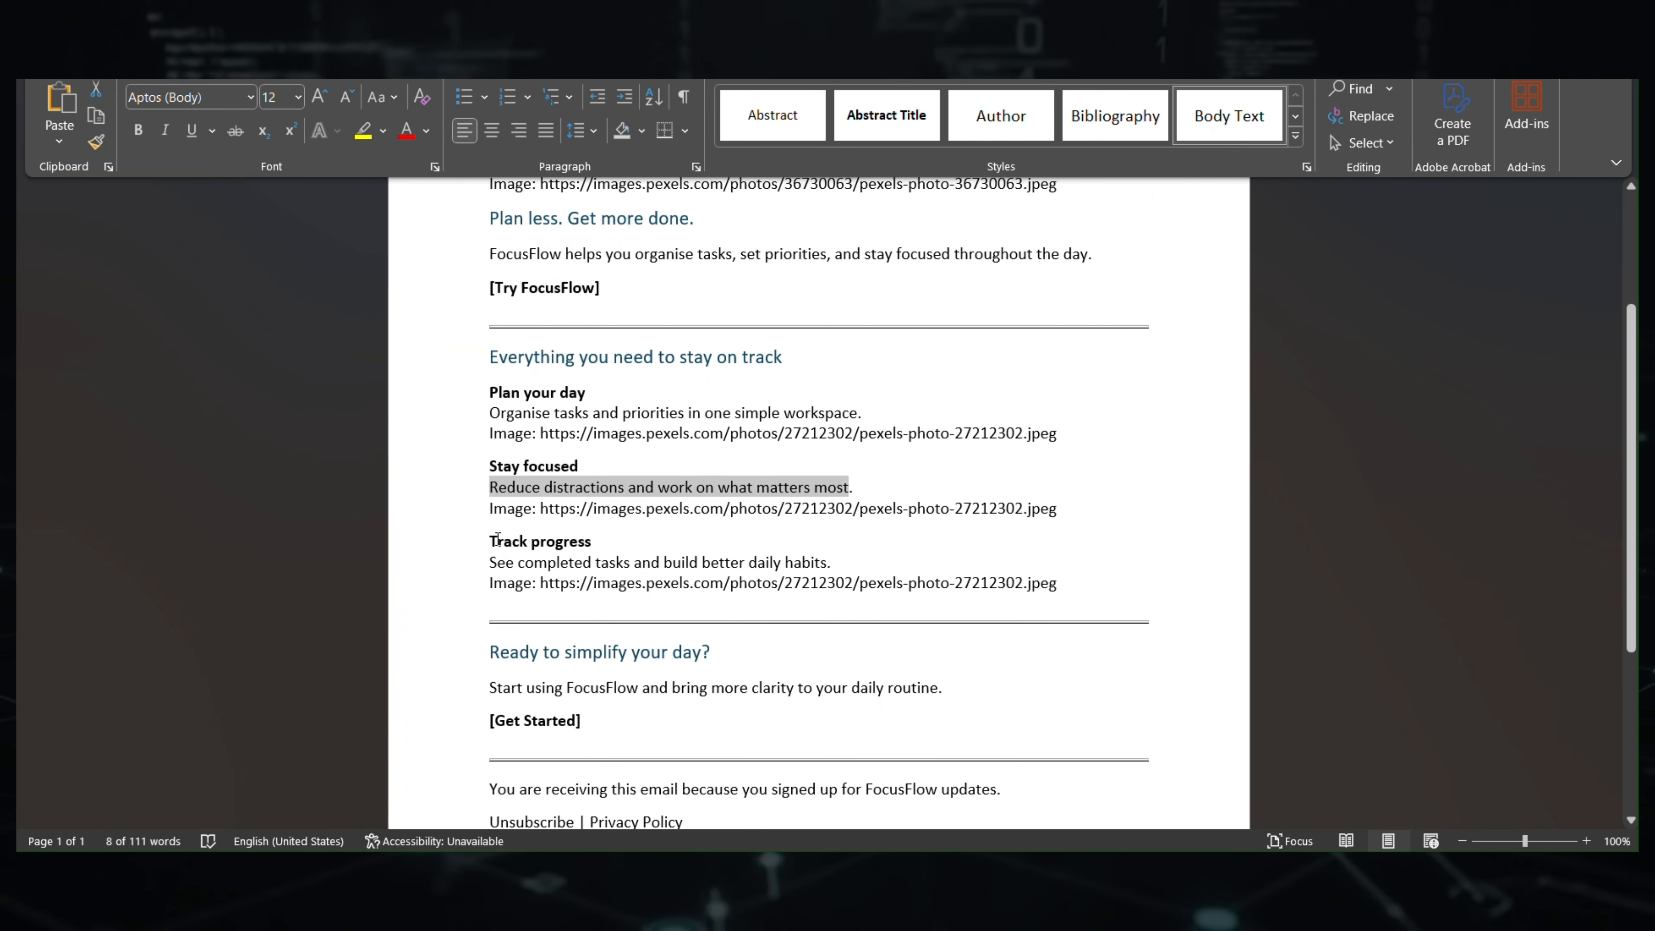
drag(493, 541, 620, 539)
key(ctrl+c)
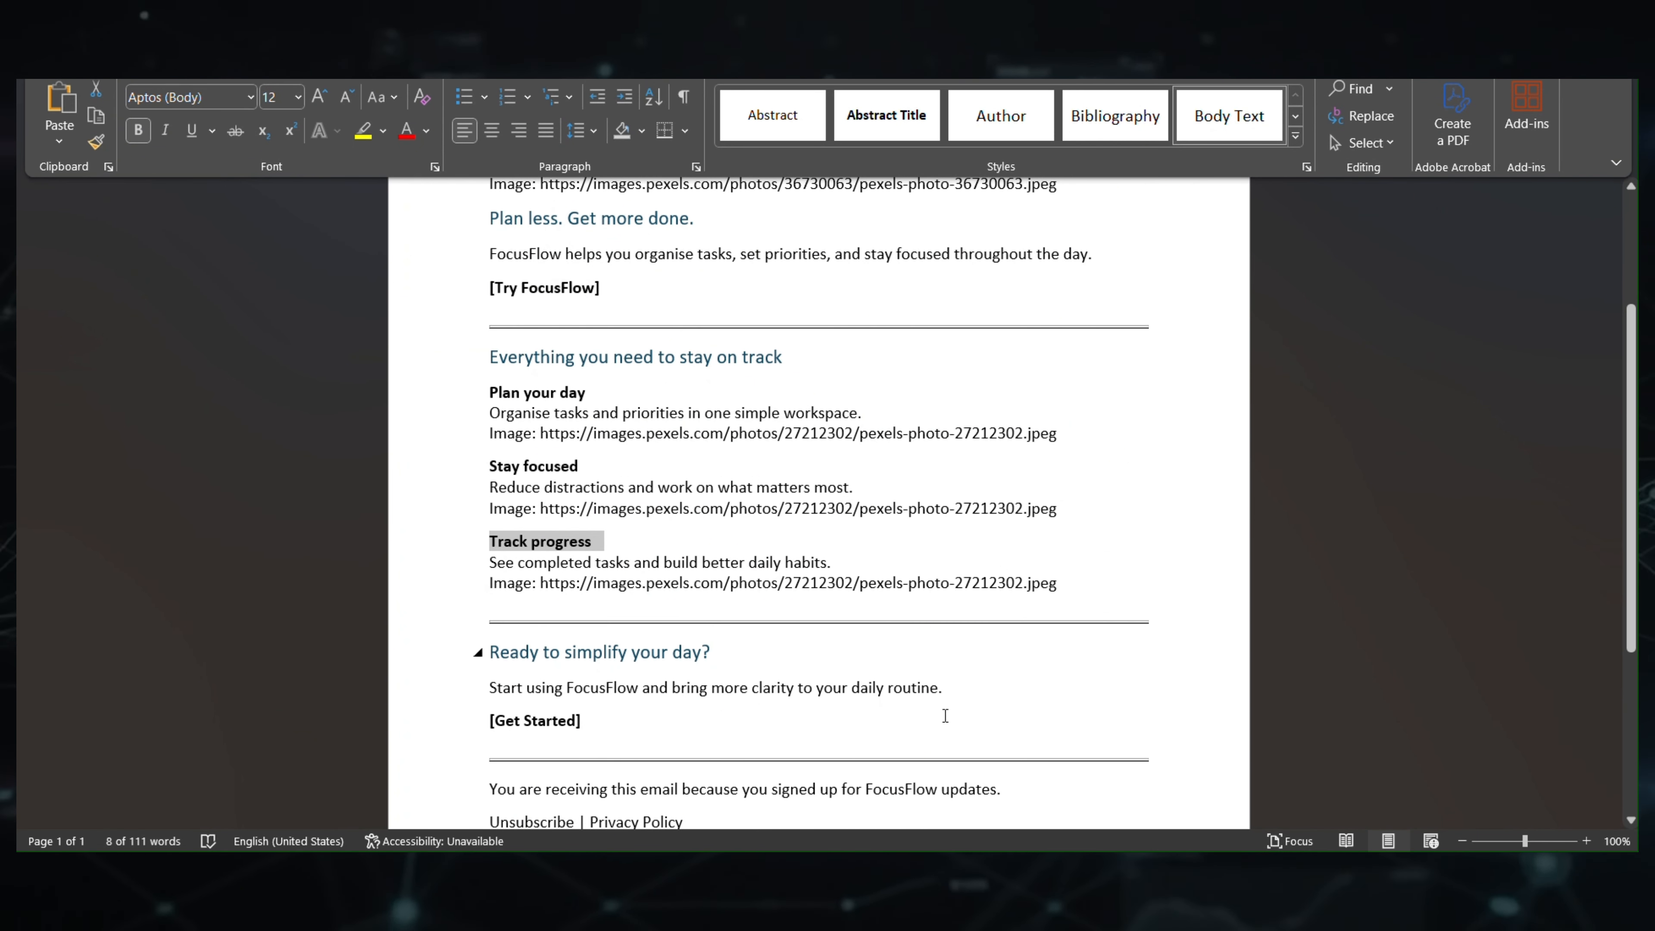
key(alt+Tab)
triple_click(802, 655)
key(ctrl+v)
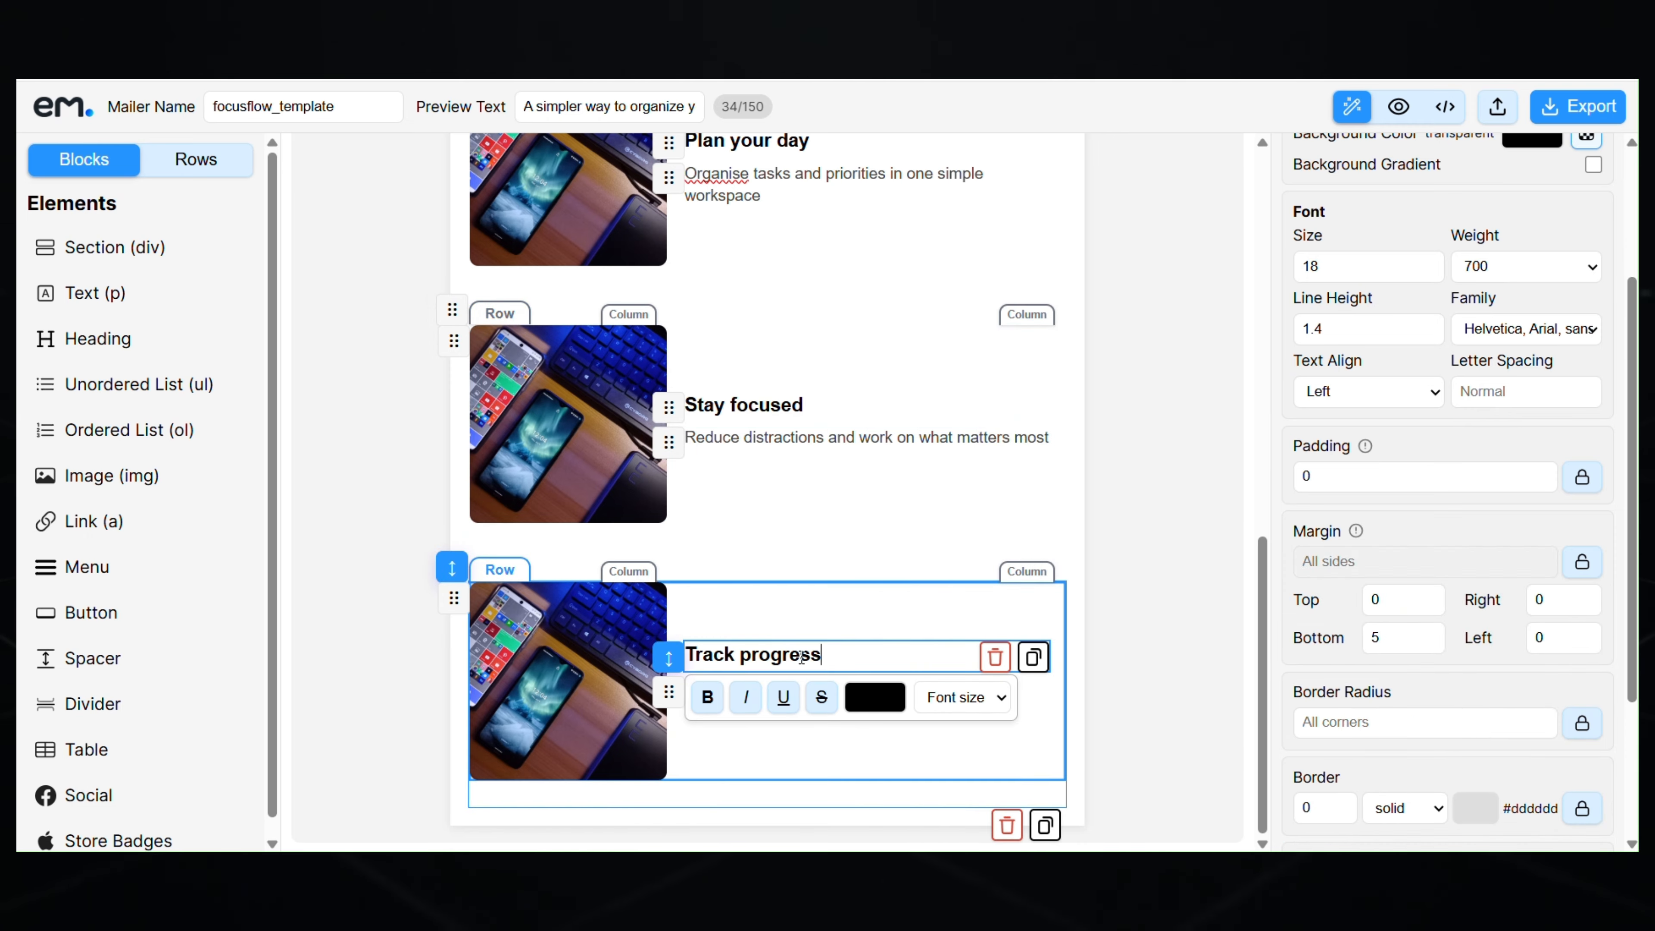
key(alt+Tab)
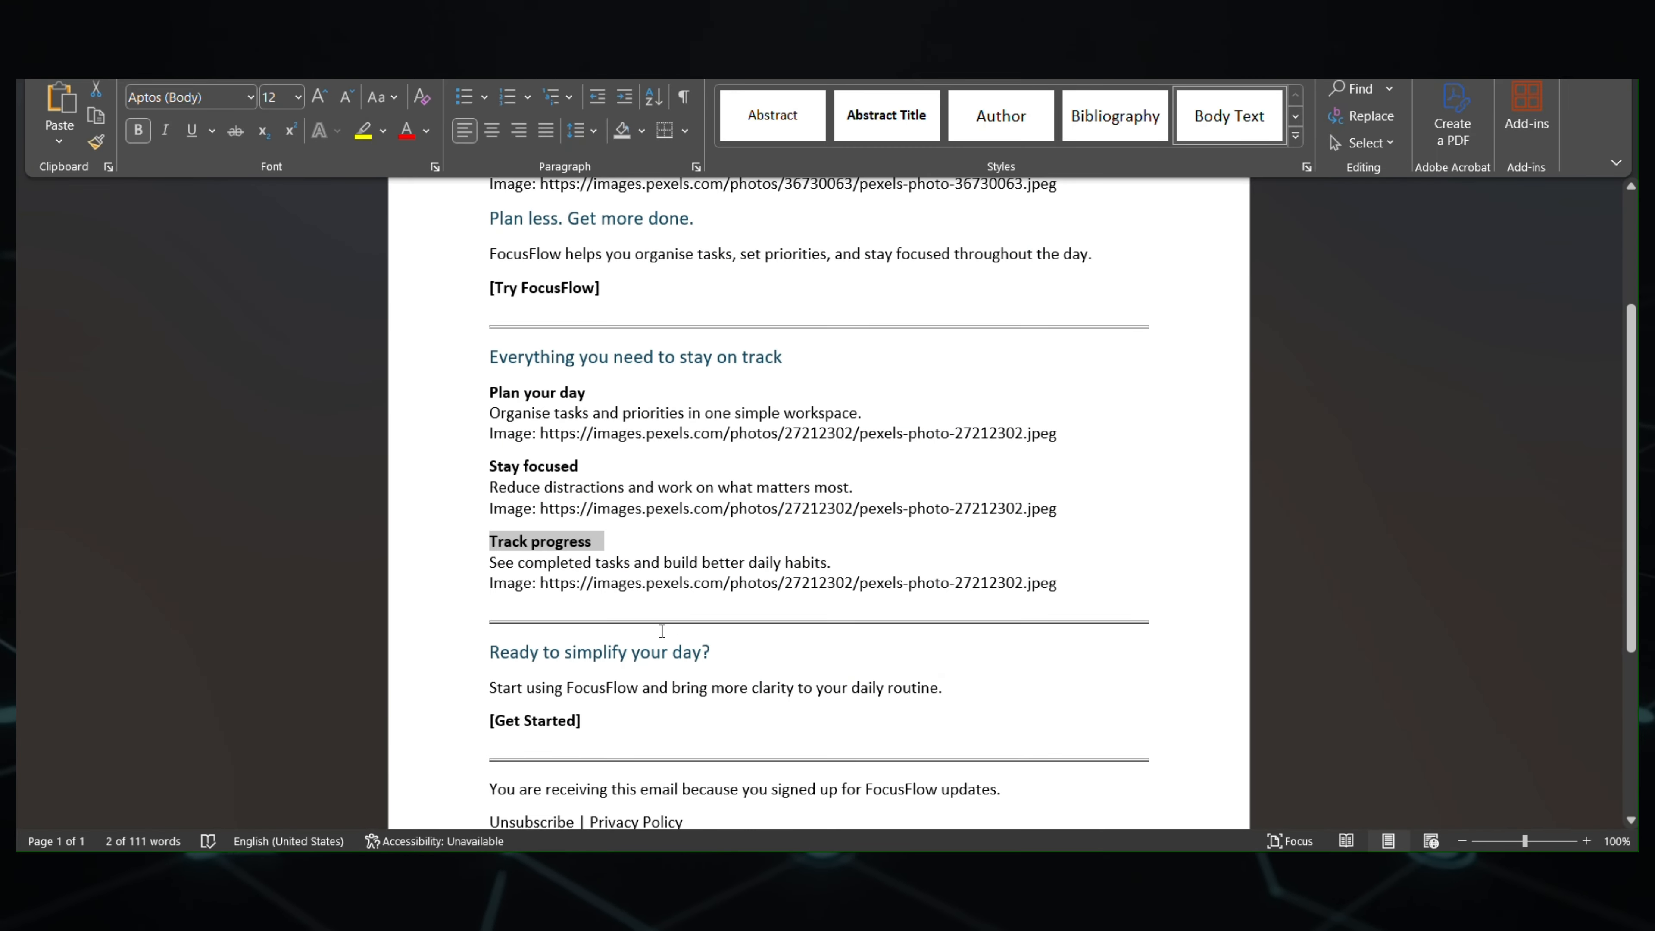
drag(489, 563, 827, 563)
key(ctrl+c)
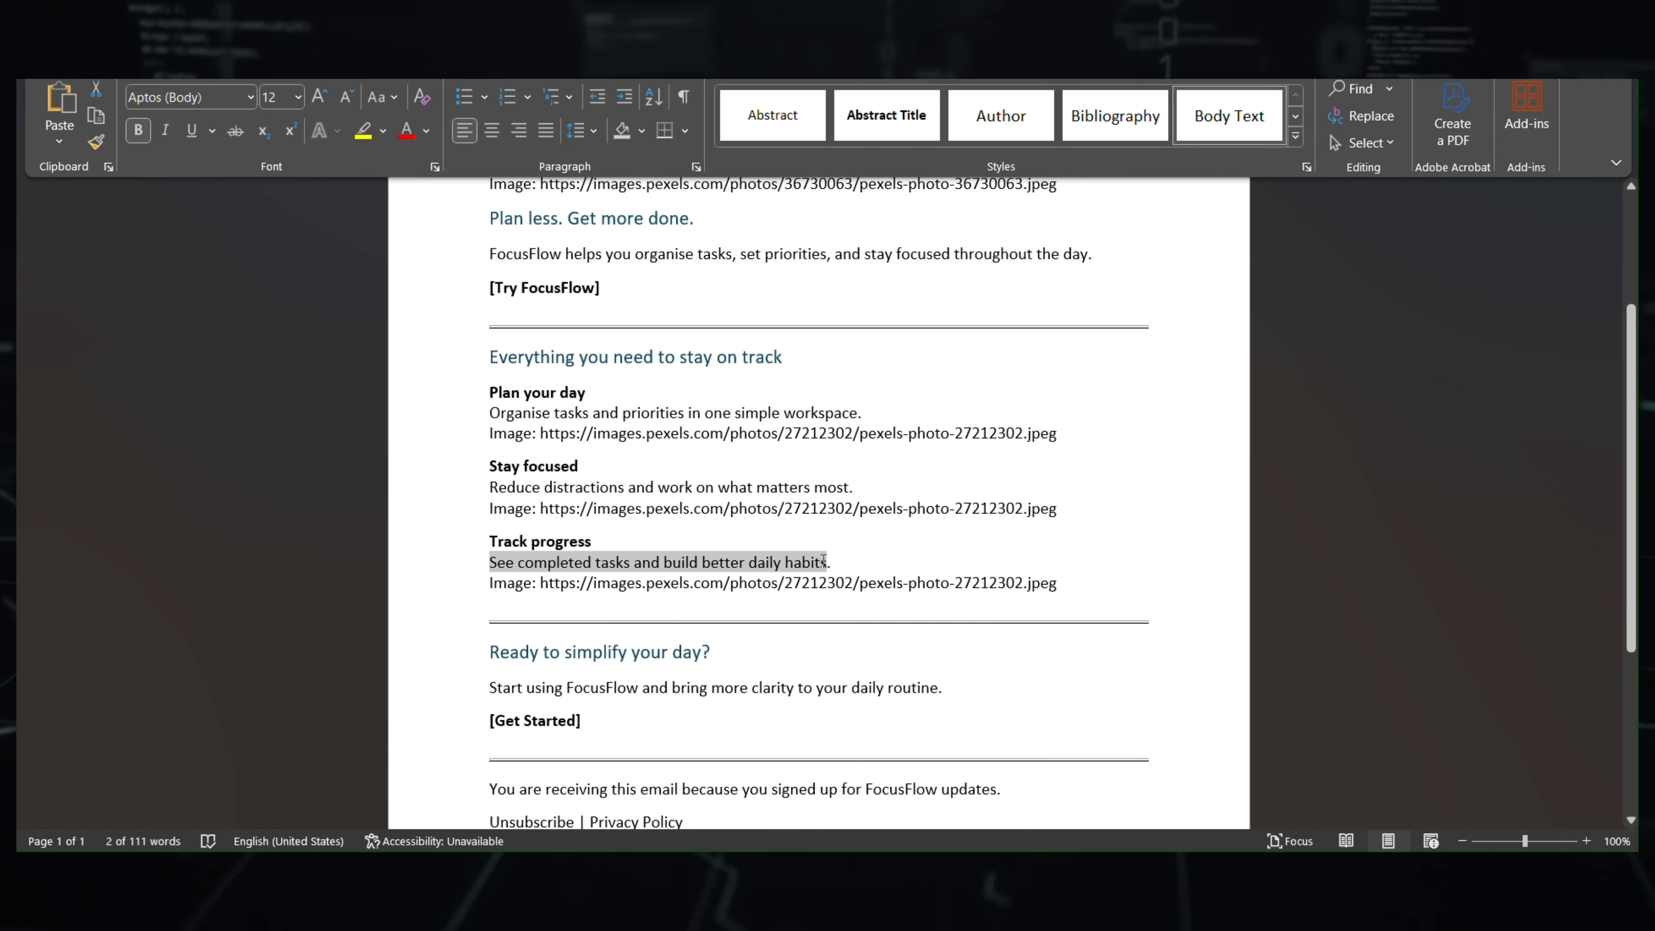
key(alt+Tab)
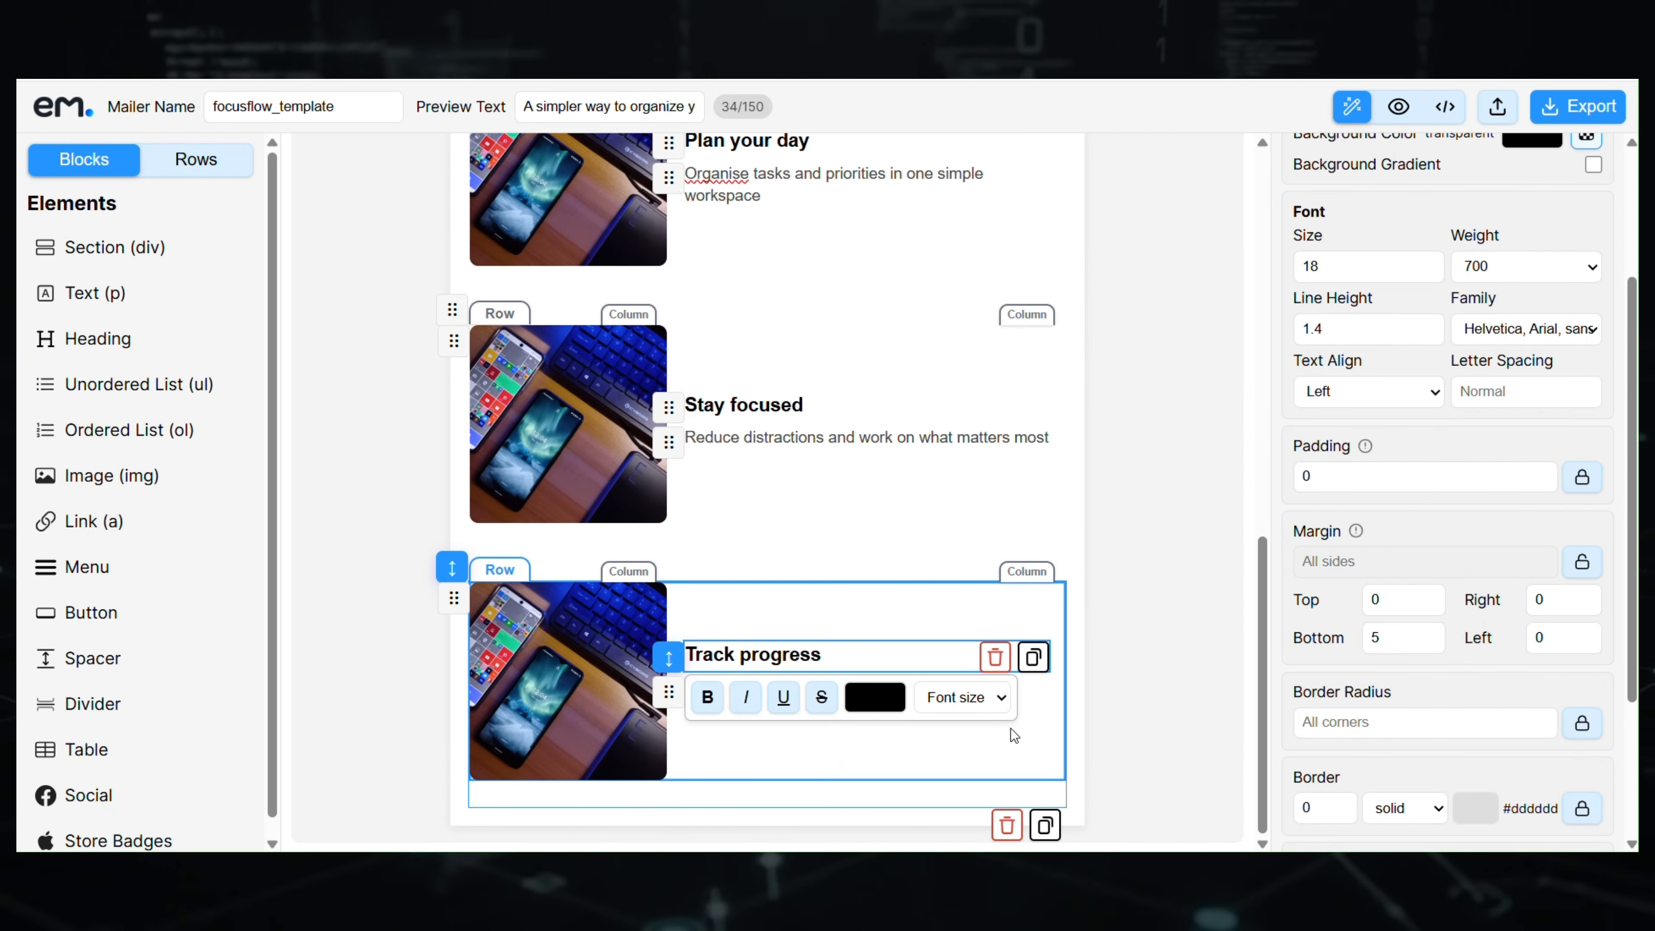
click(1012, 728)
click(787, 703)
triple_click(742, 714)
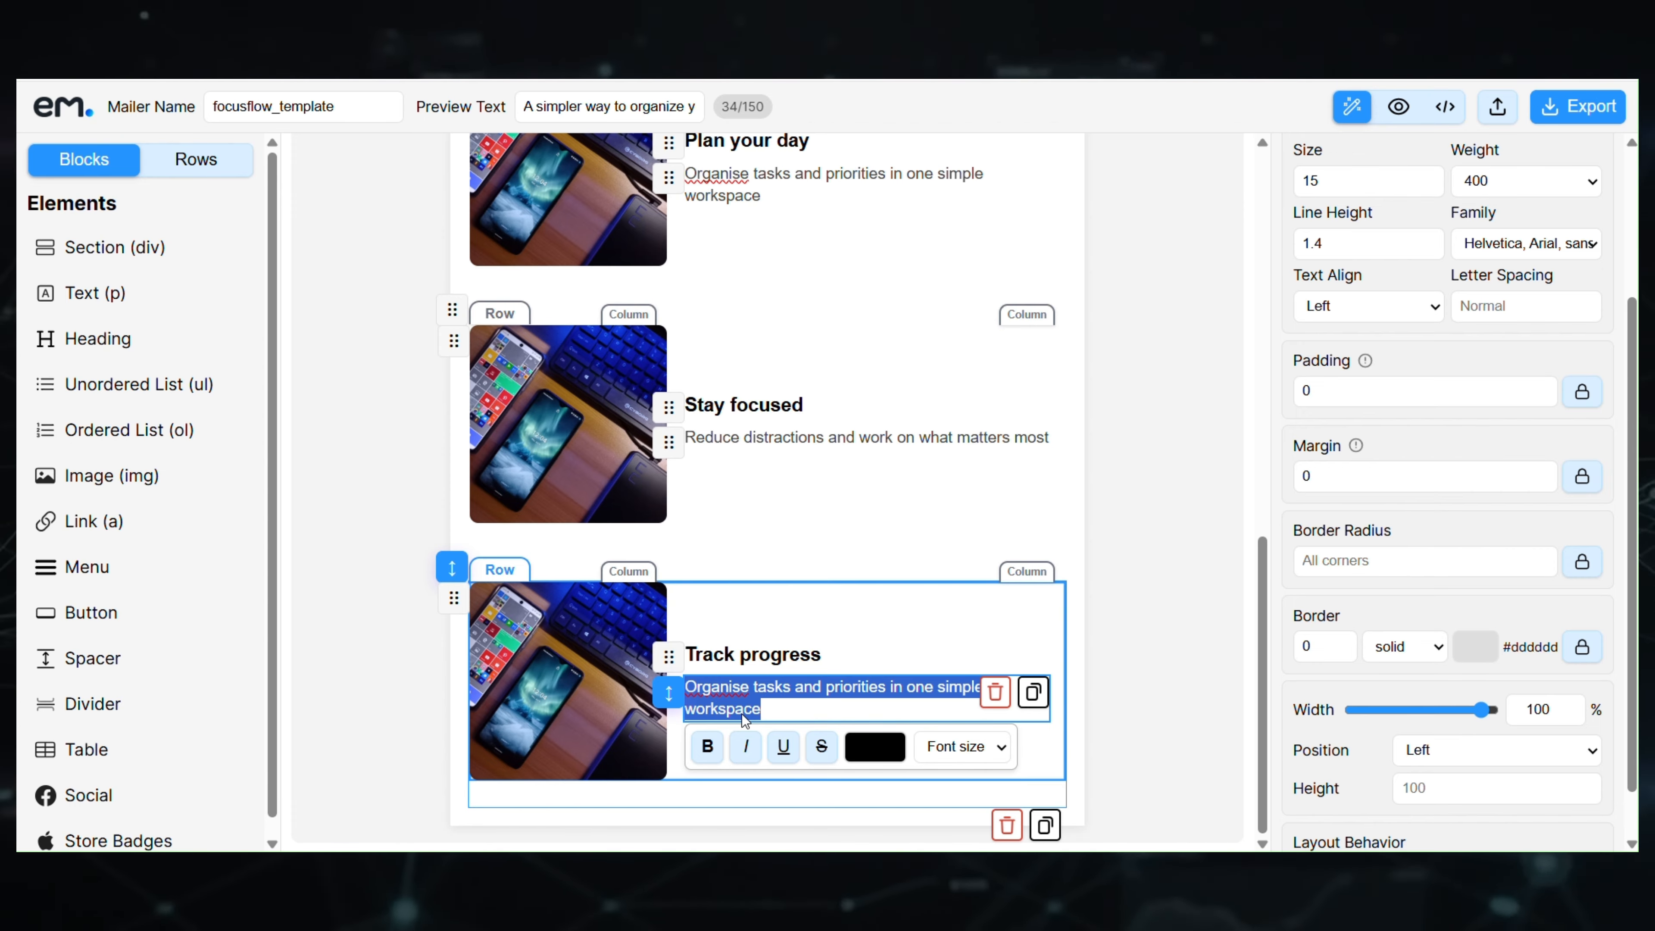
key(ctrl+v)
click(1157, 647)
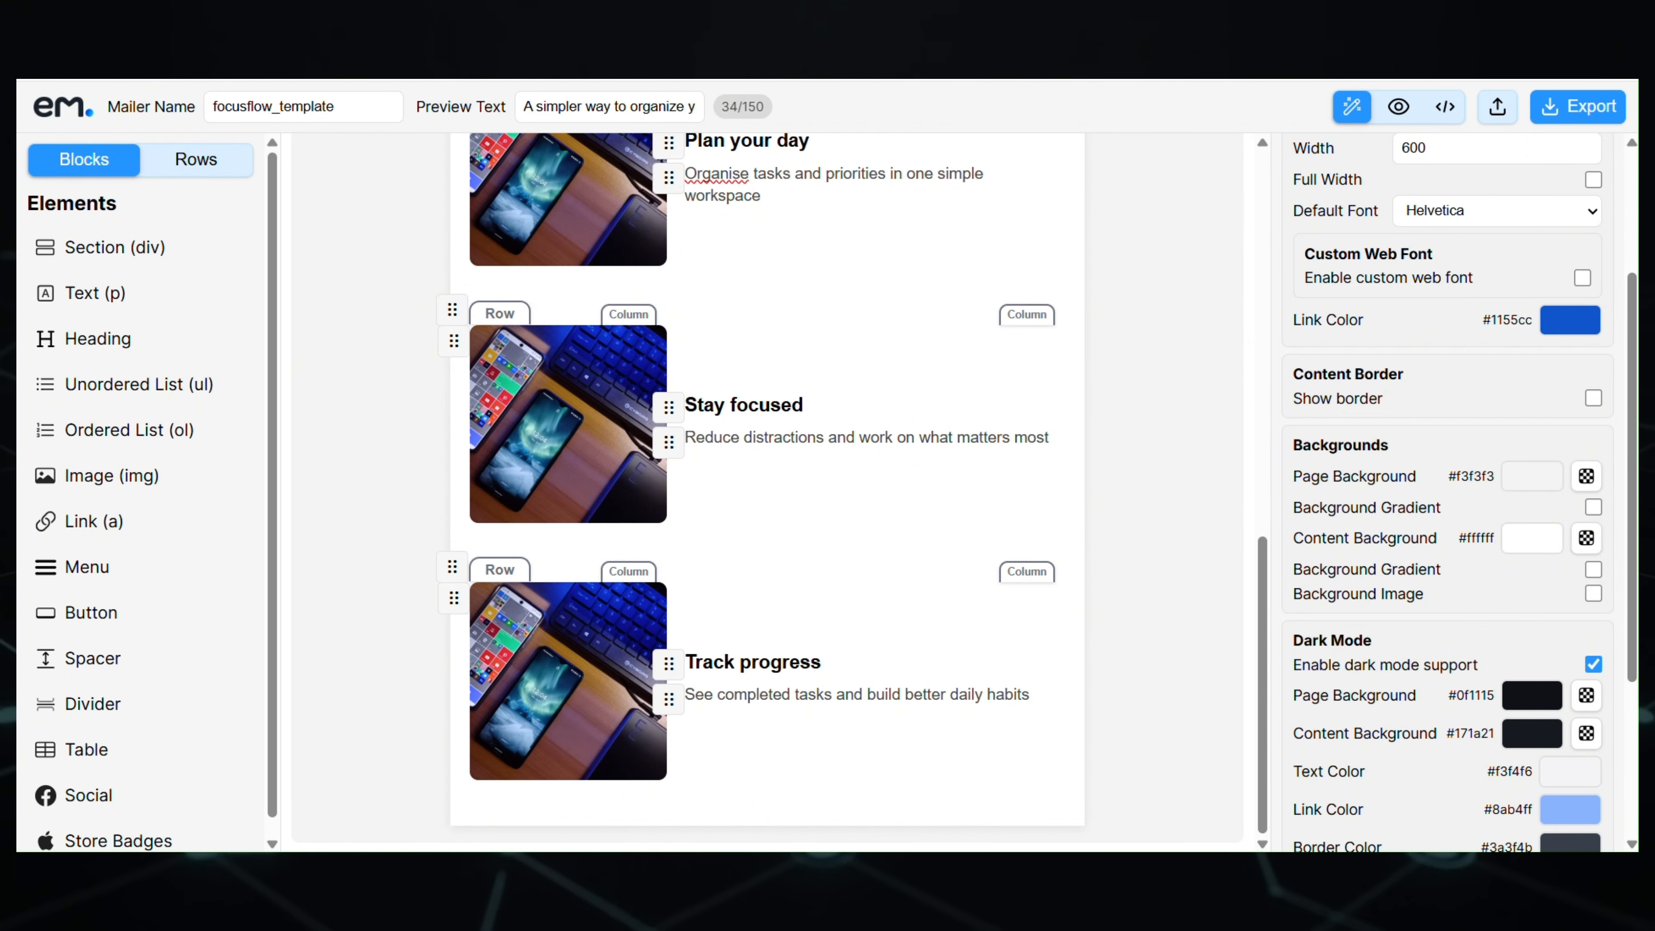
- Preview the rendered email, then return to the editor
click(1158, 681)
mouse_move(1260, 719)
mouse_down()
mouse_move(1284, 357)
mouse_move(1261, 736)
mouse_up()
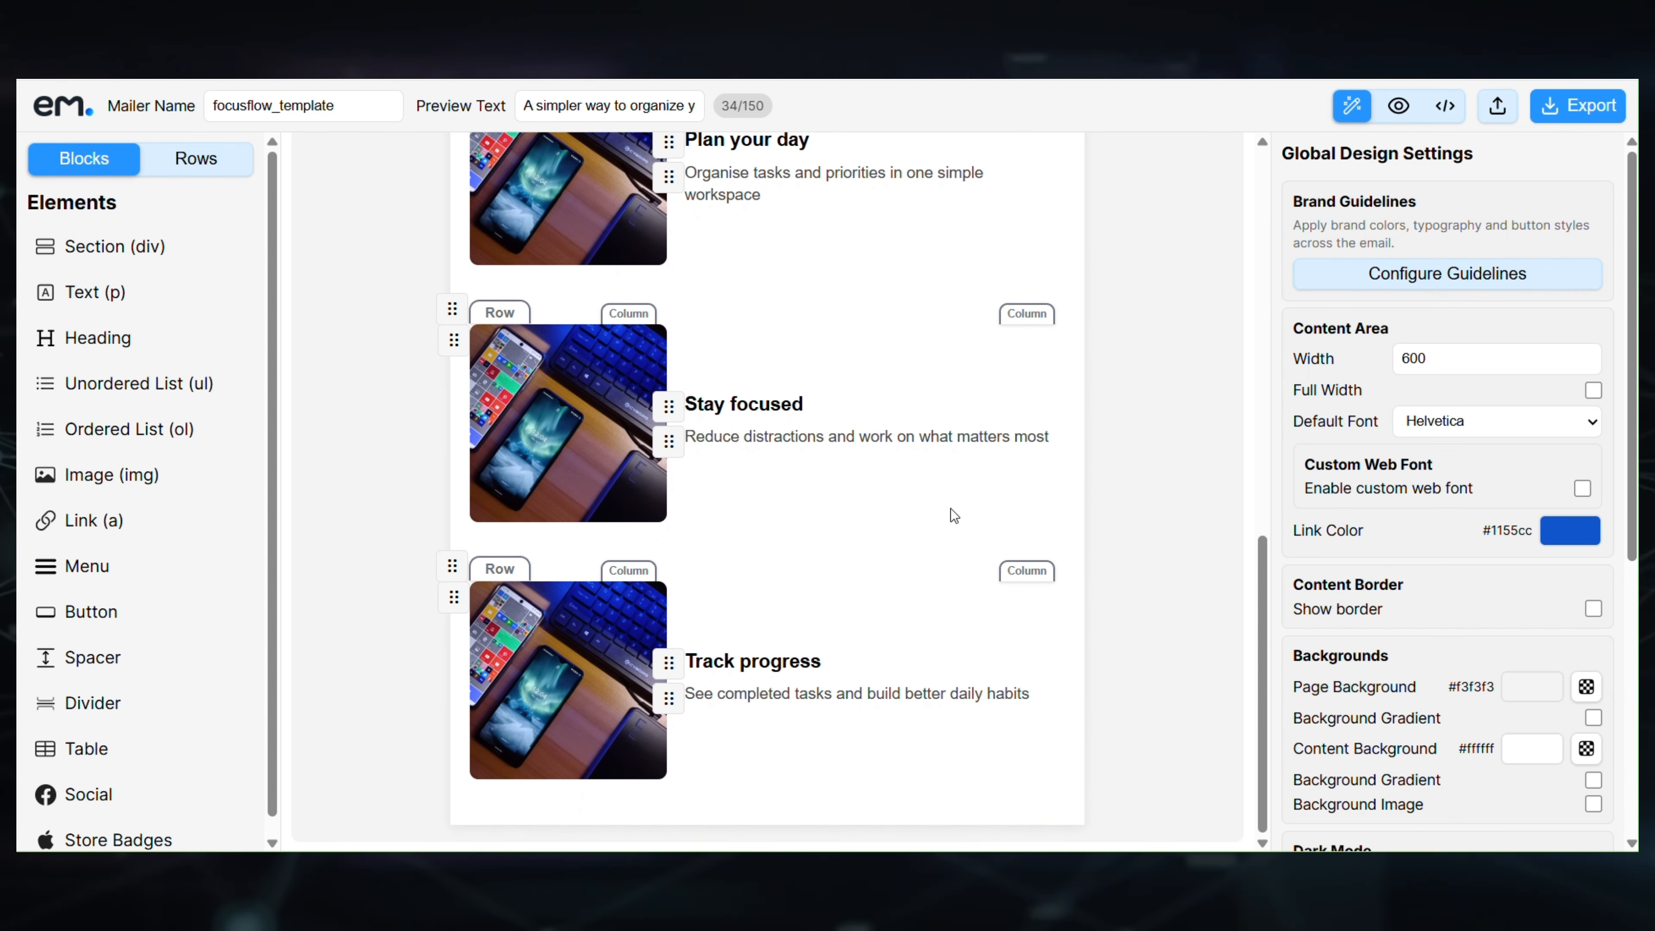
click(1406, 110)
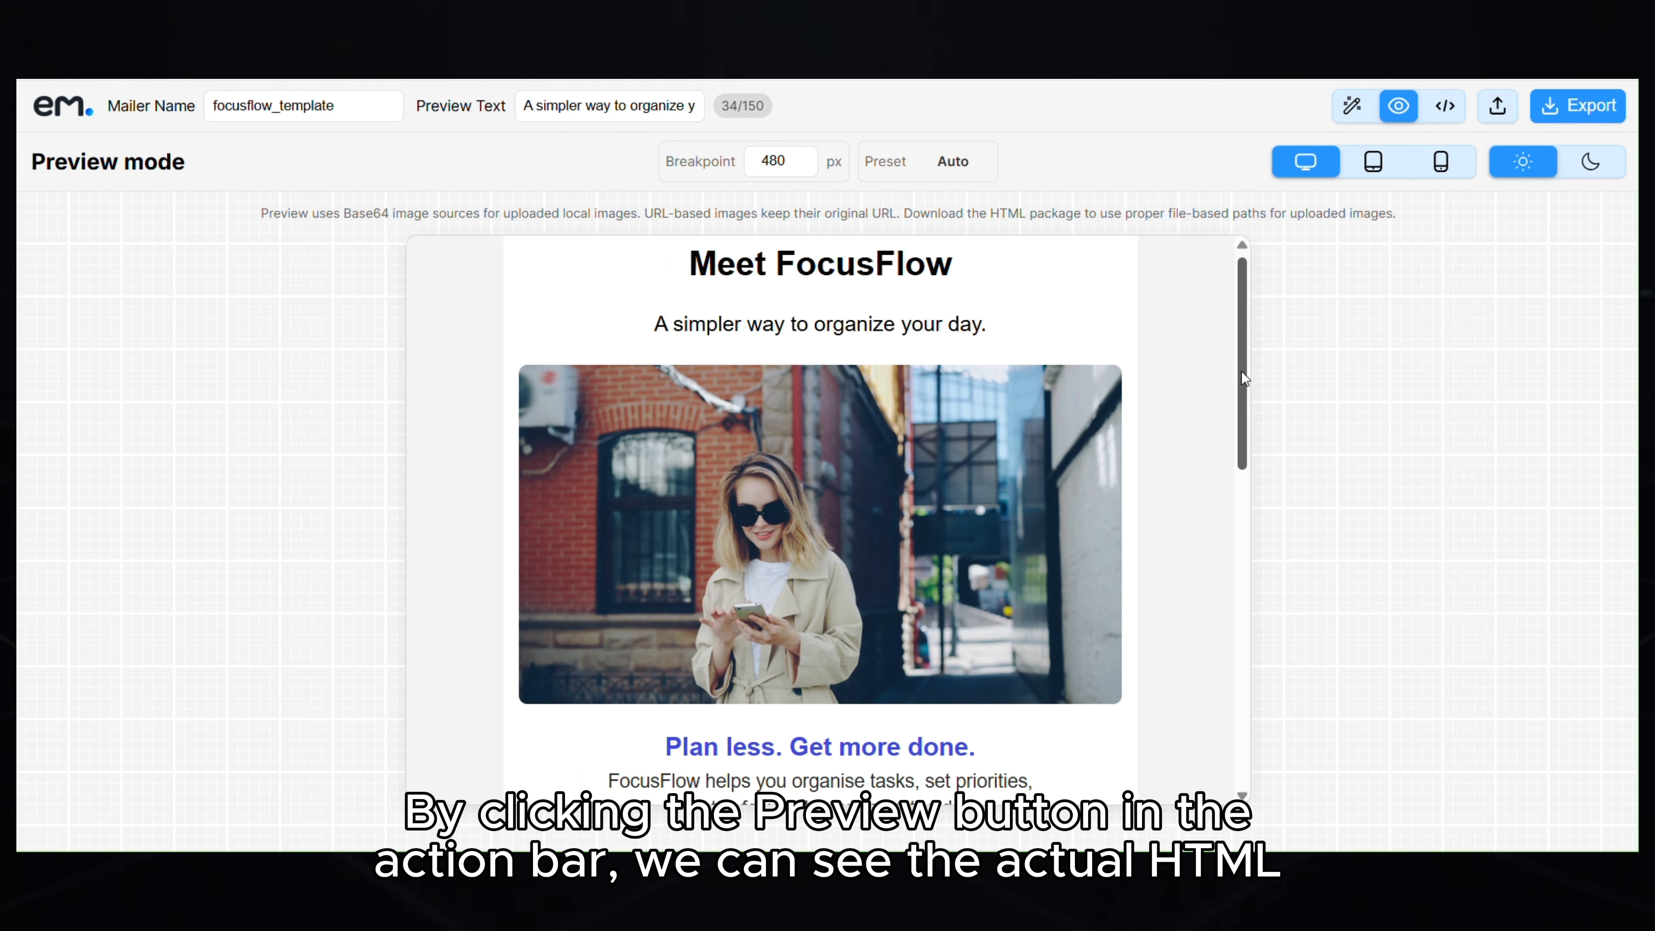
mouse_move(1241, 373)
mouse_down()
mouse_move(1255, 697)
mouse_move(1254, 394)
mouse_up()
click(1348, 106)
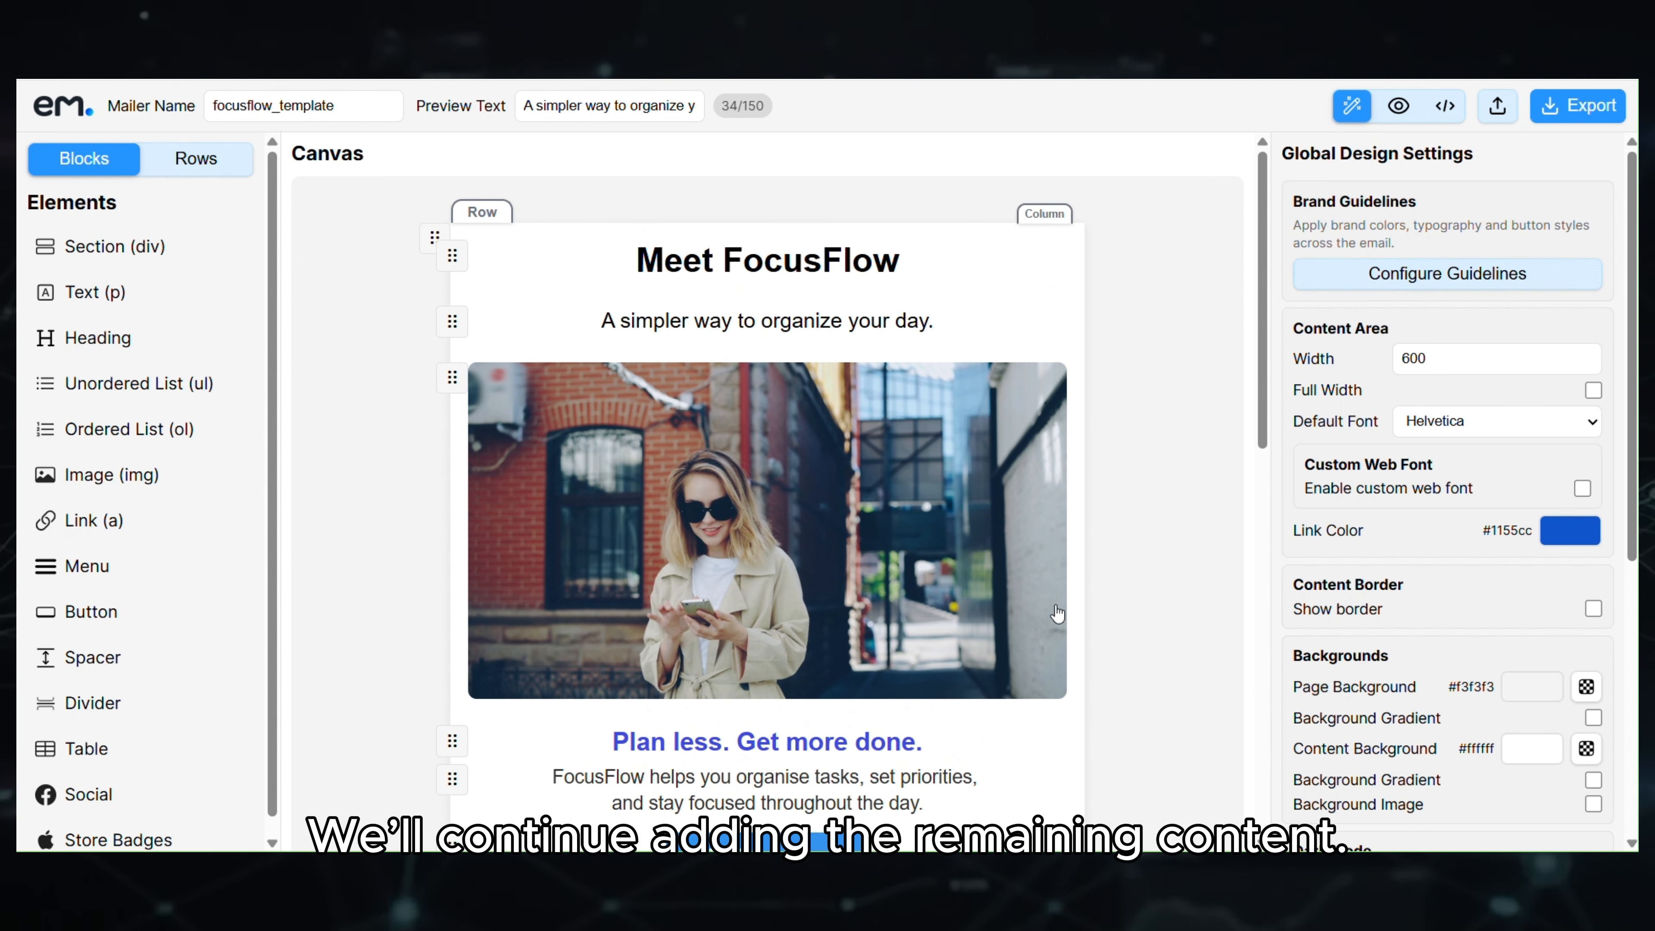
- Unlock separate per-side margins for the divider below the Try FocusFlow button
scroll(986, 679, down, 3)
click(981, 703)
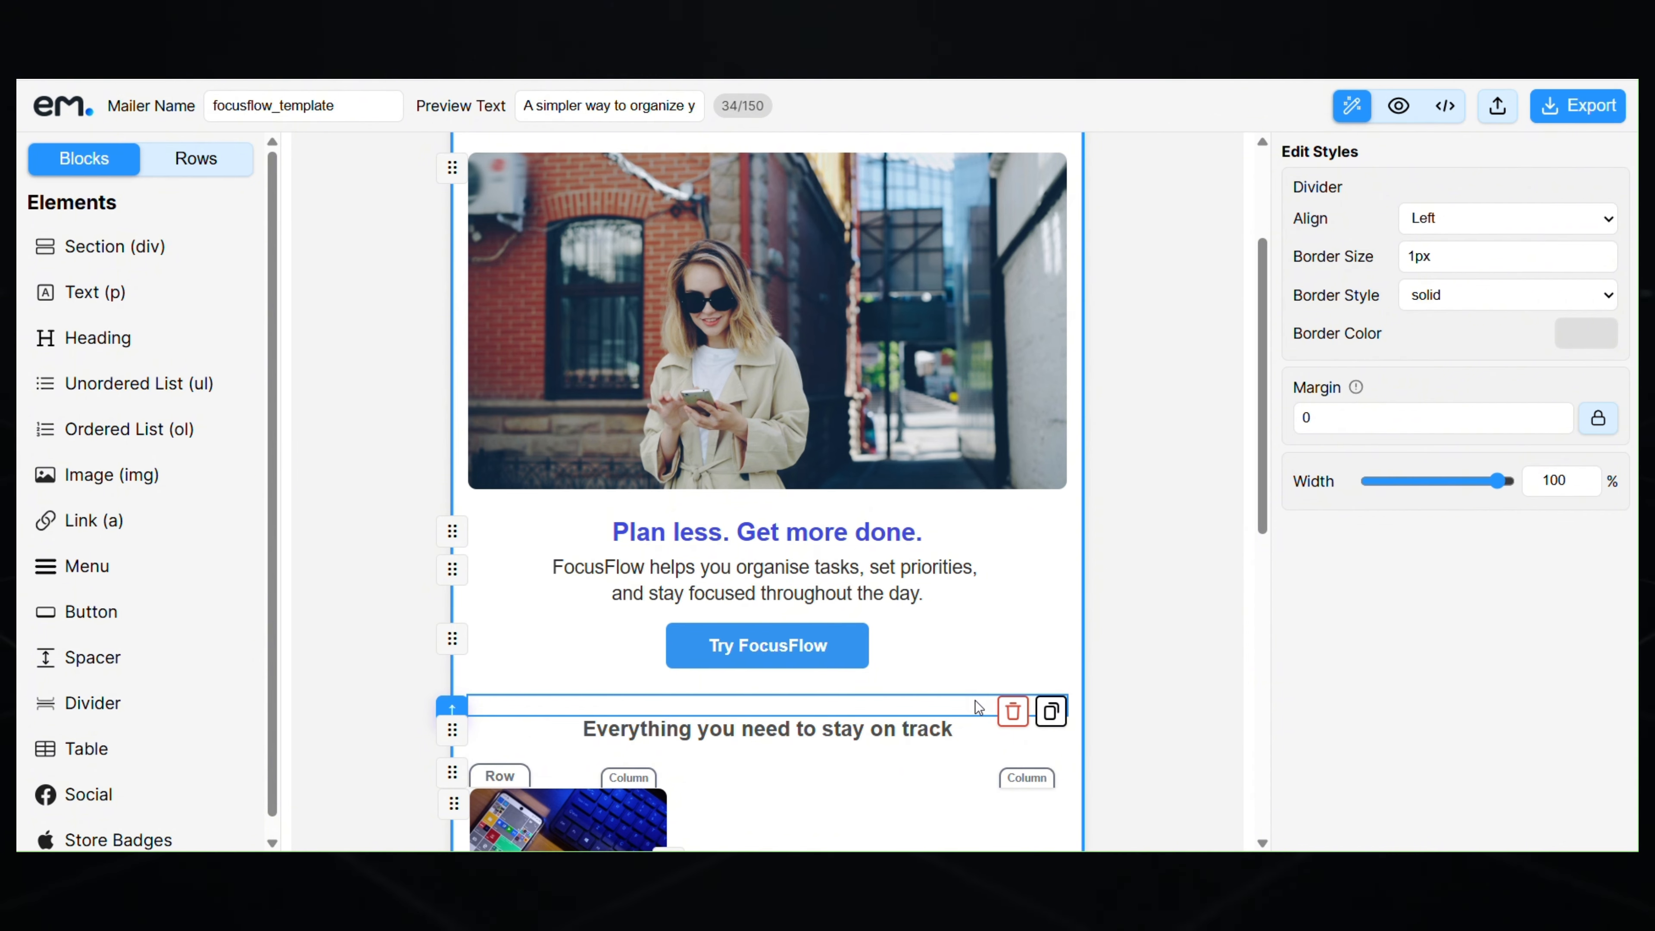
click(1597, 417)
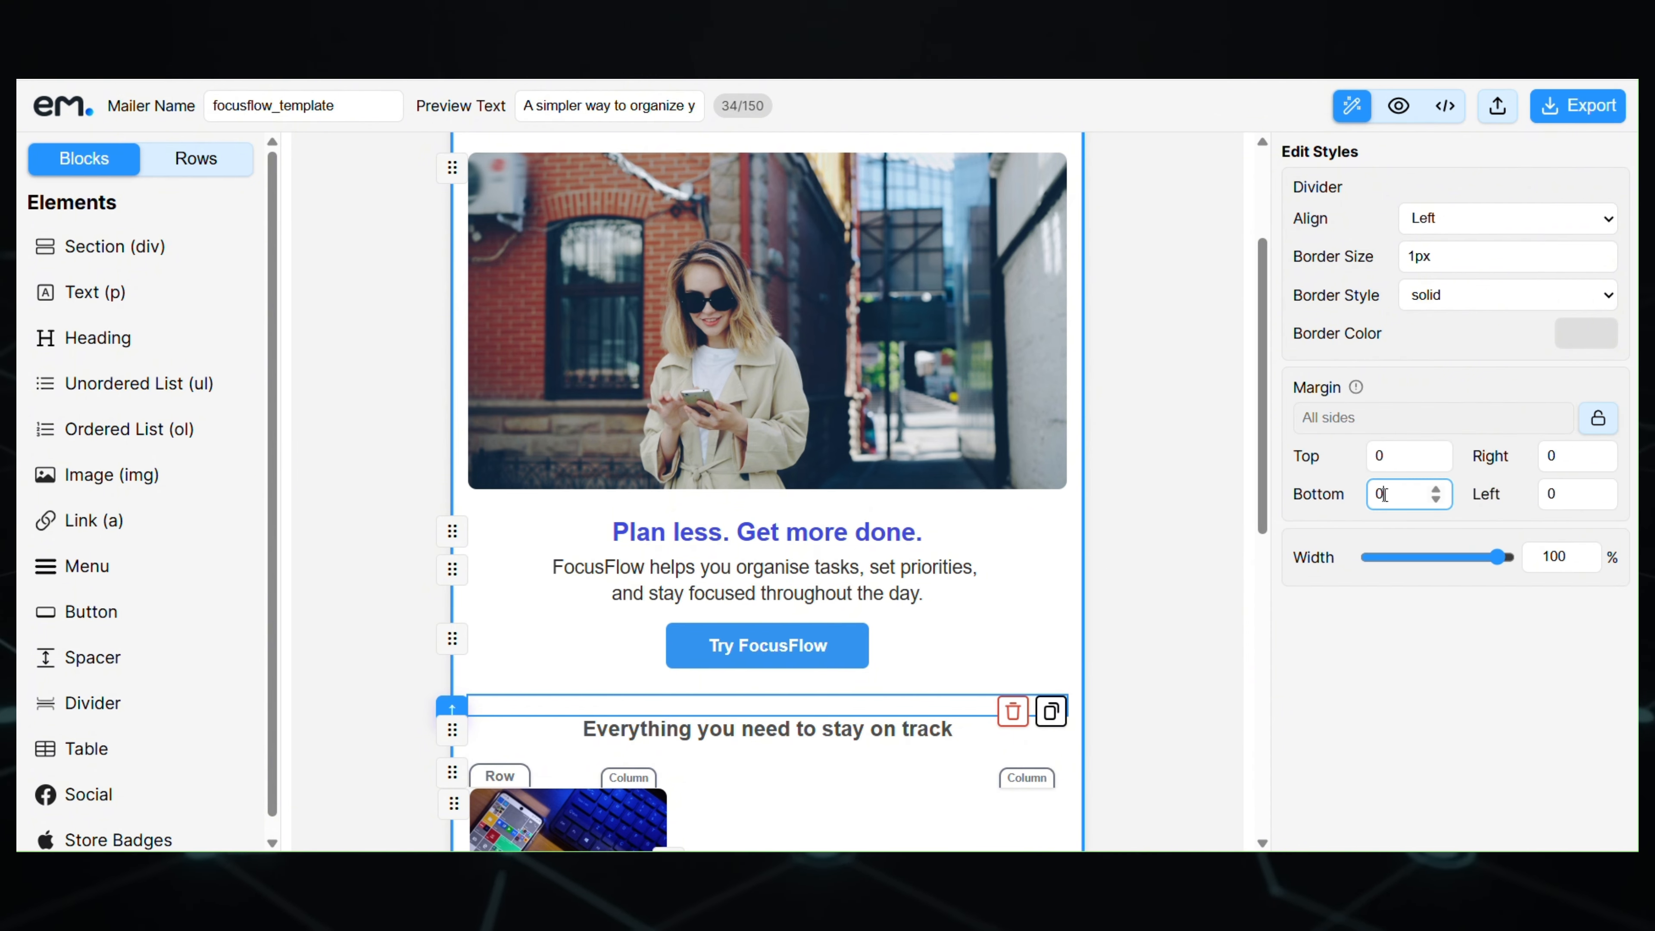
- Set the divider's bottom margin to 25 and preview the spacing
text(25)
click(1139, 508)
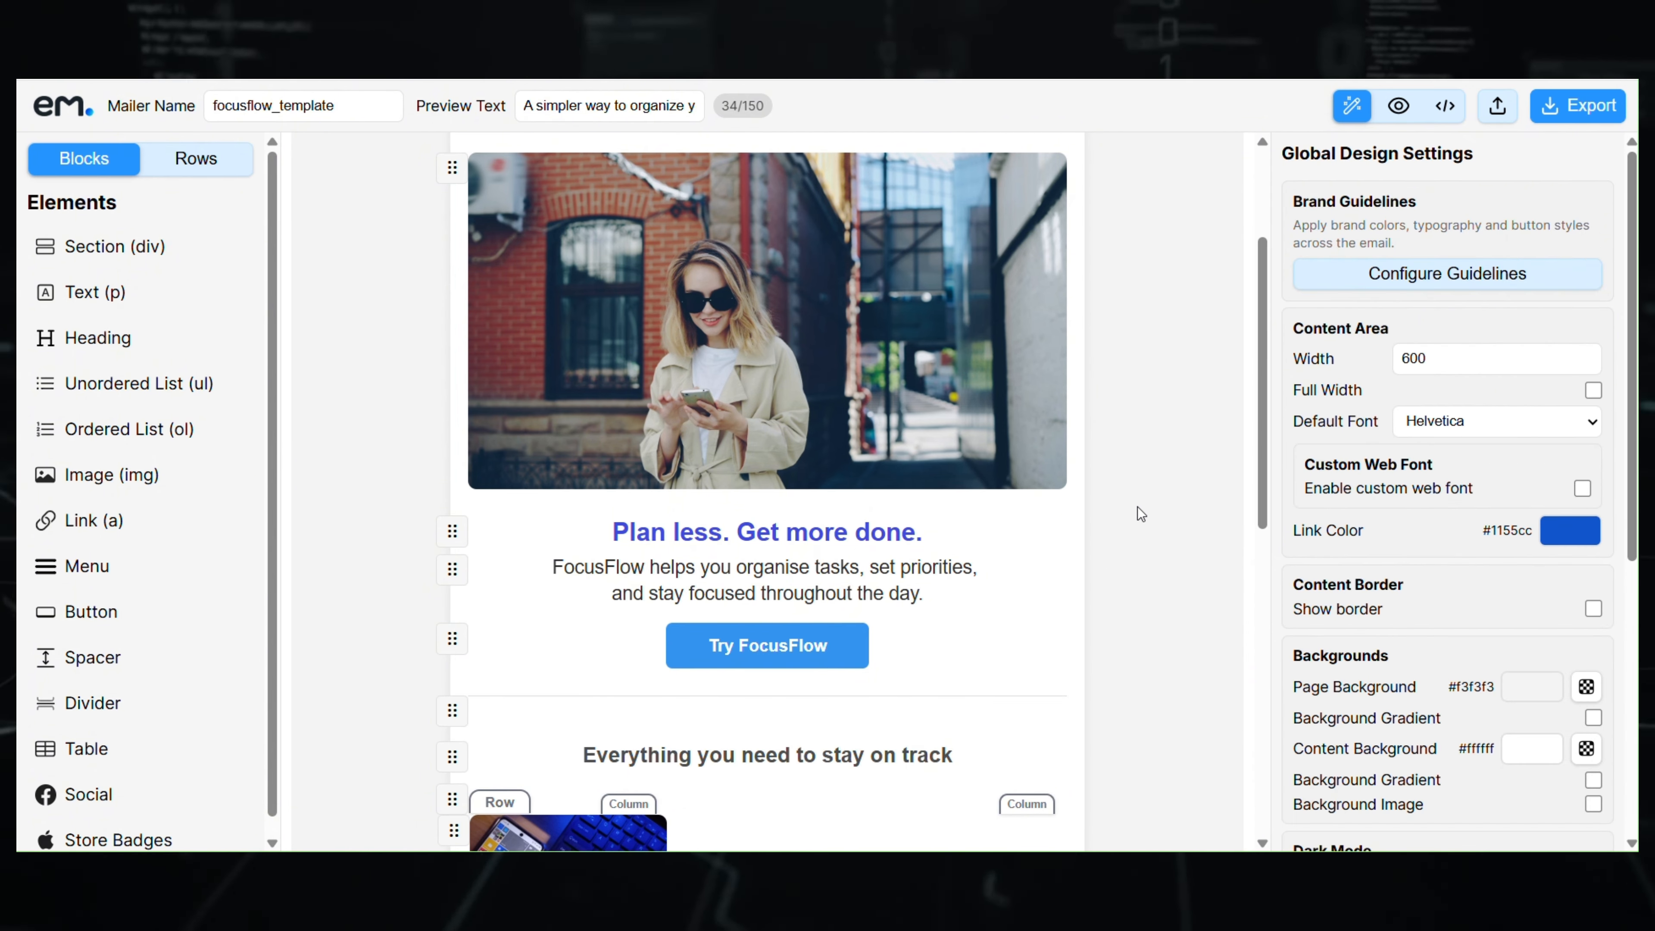
scroll(1138, 507, up, 1)
scroll(1137, 507, up, 3)
click(1398, 106)
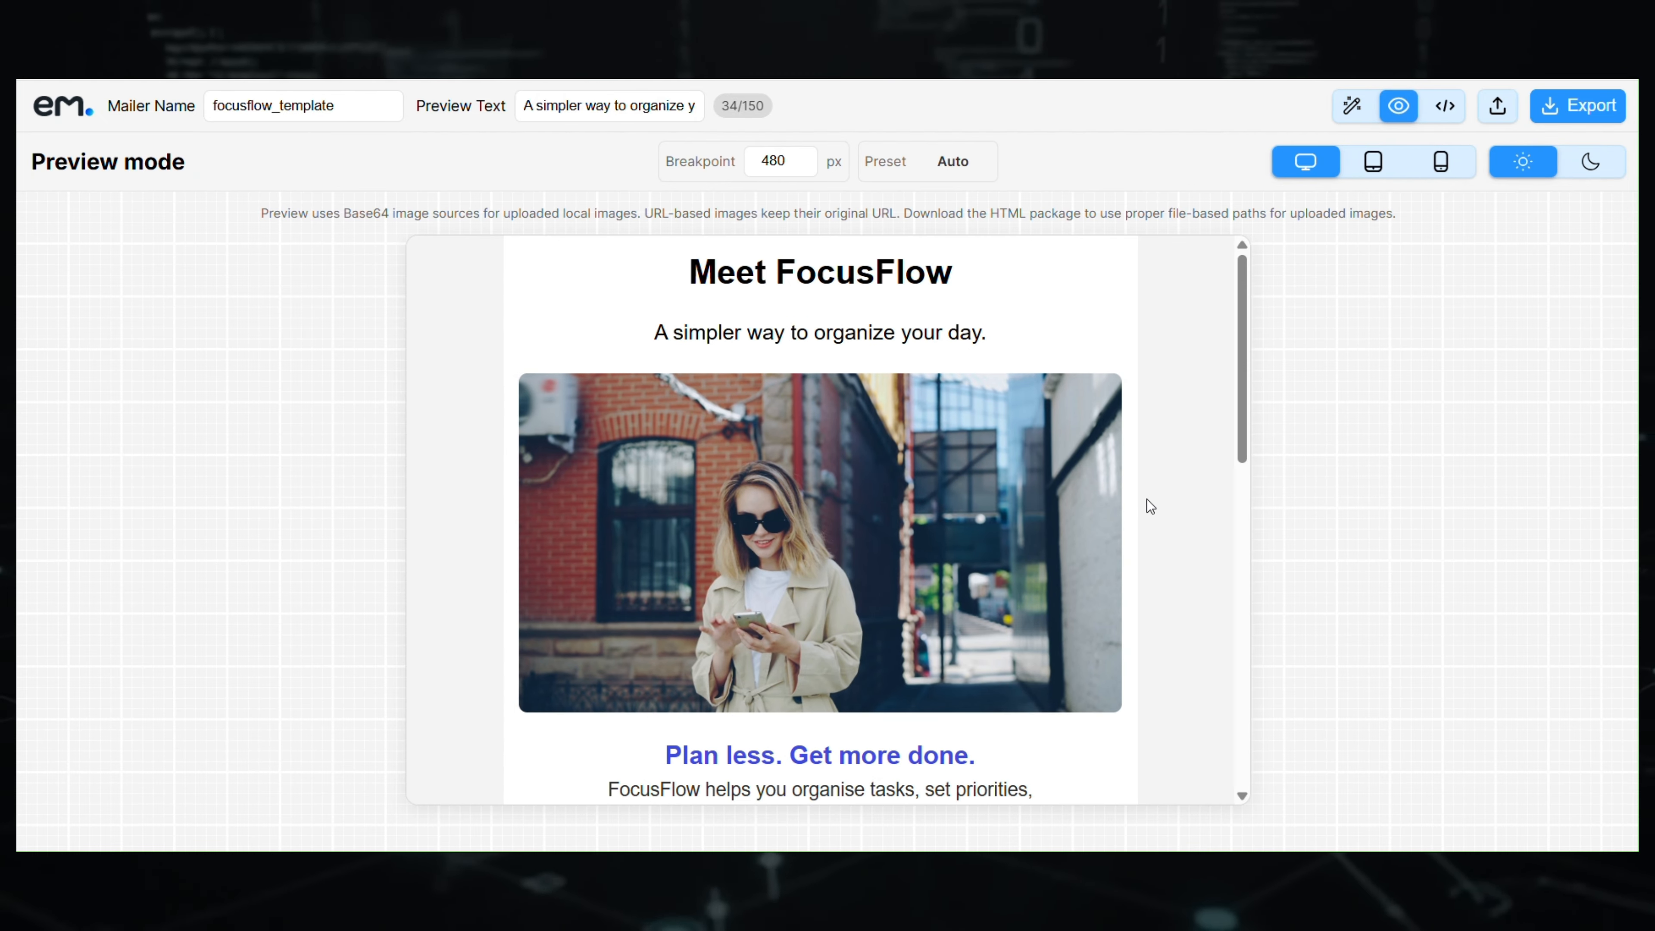
scroll(1147, 499, down, 3)
scroll(1150, 503, down, 3)
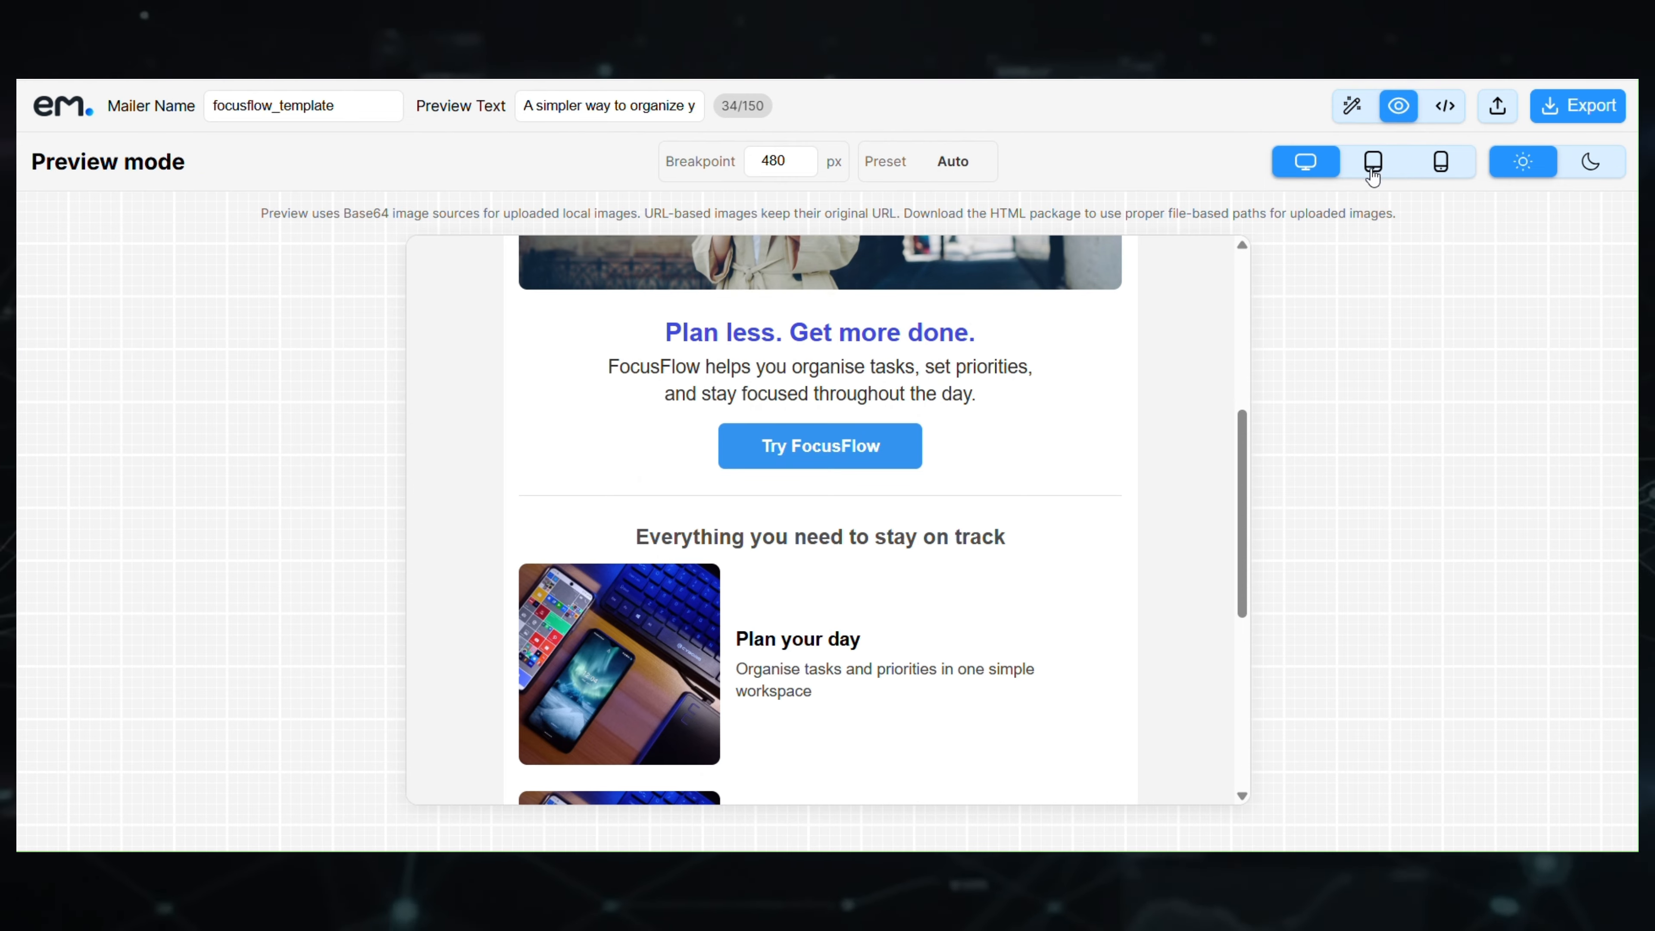
click(1353, 107)
- Change the 'Everything you need to stay on track' heading's bottom margin from 12 to 20, then preview
click(935, 545)
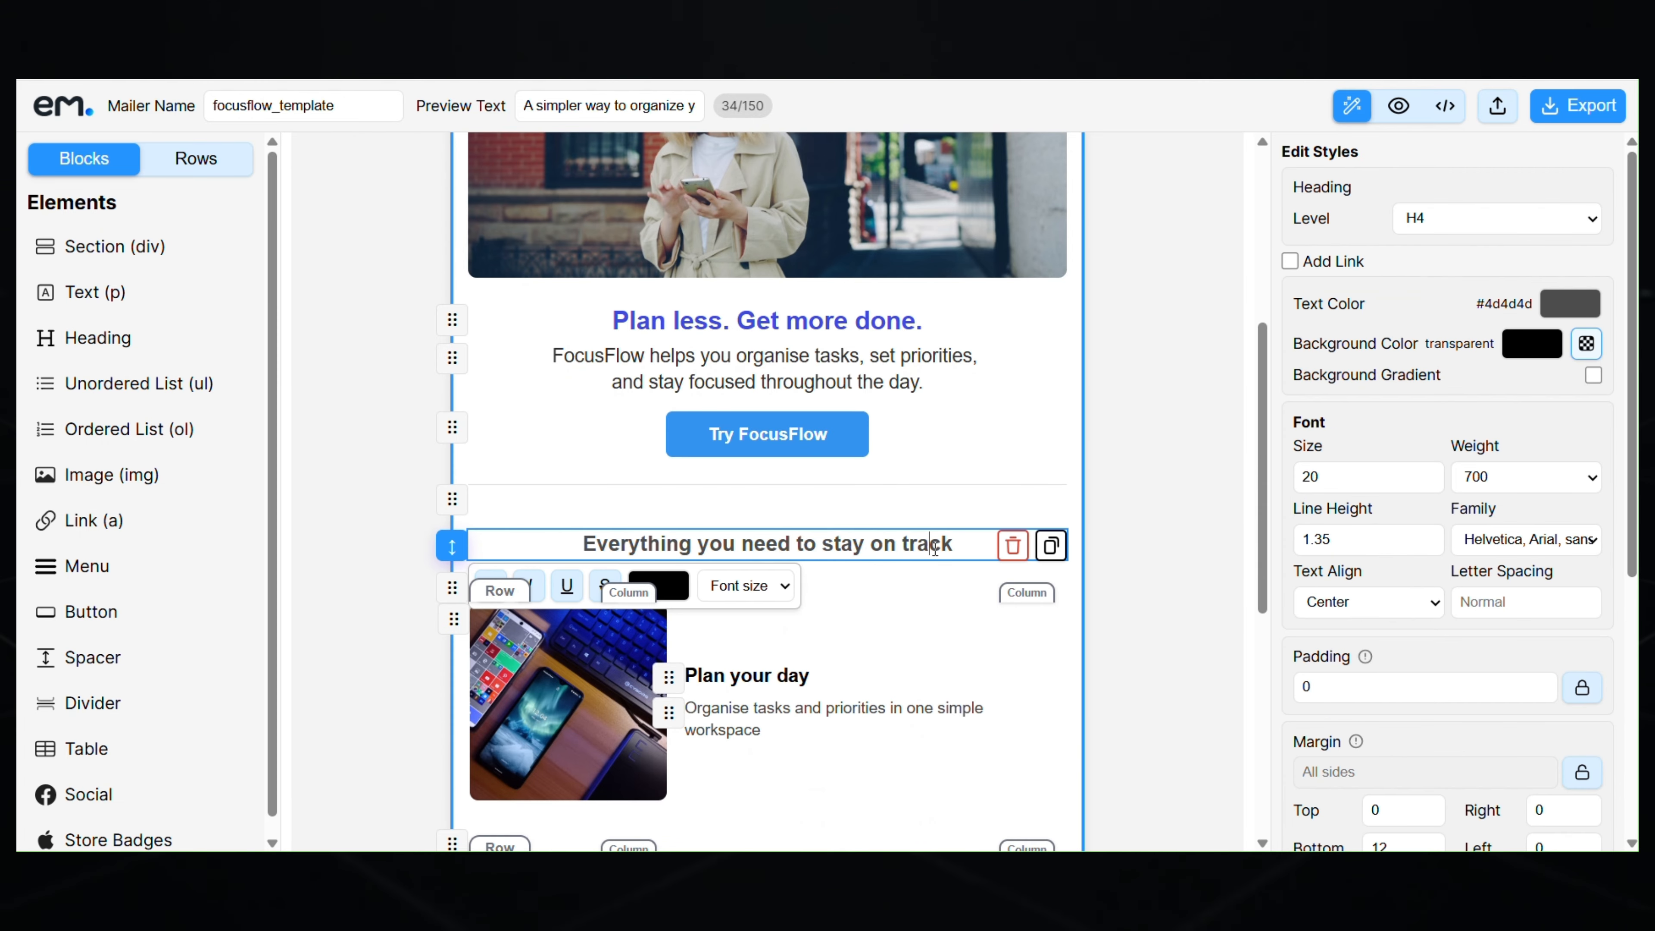
scroll(1367, 638, down, 2)
scroll(1366, 639, down, 1)
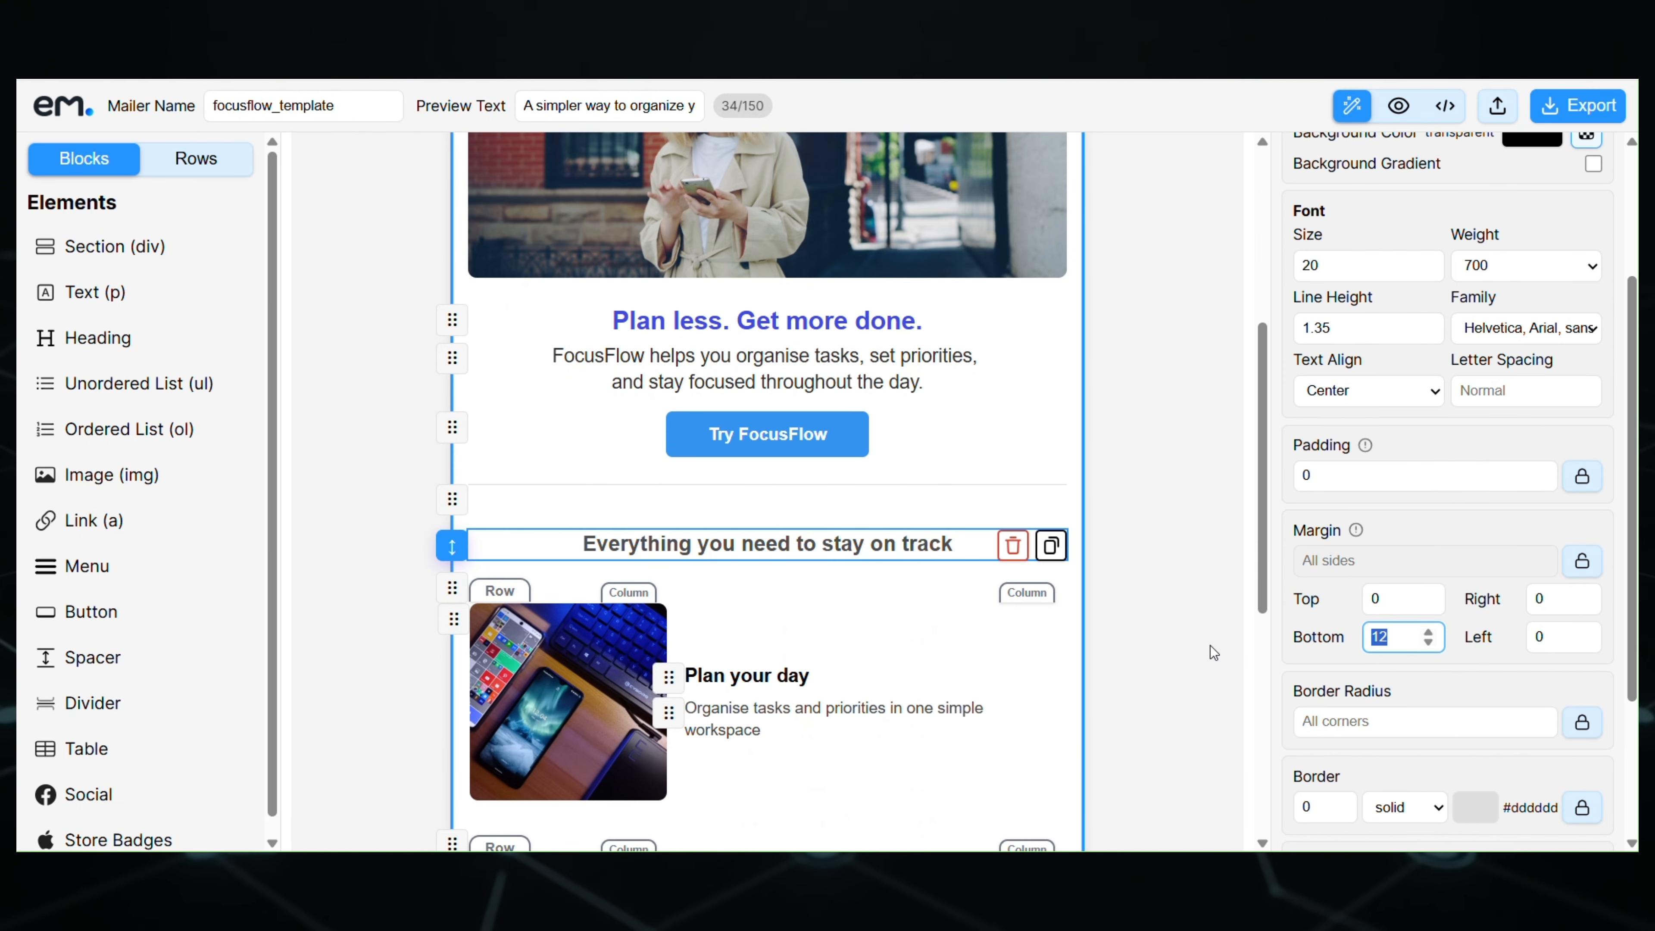
text(20)
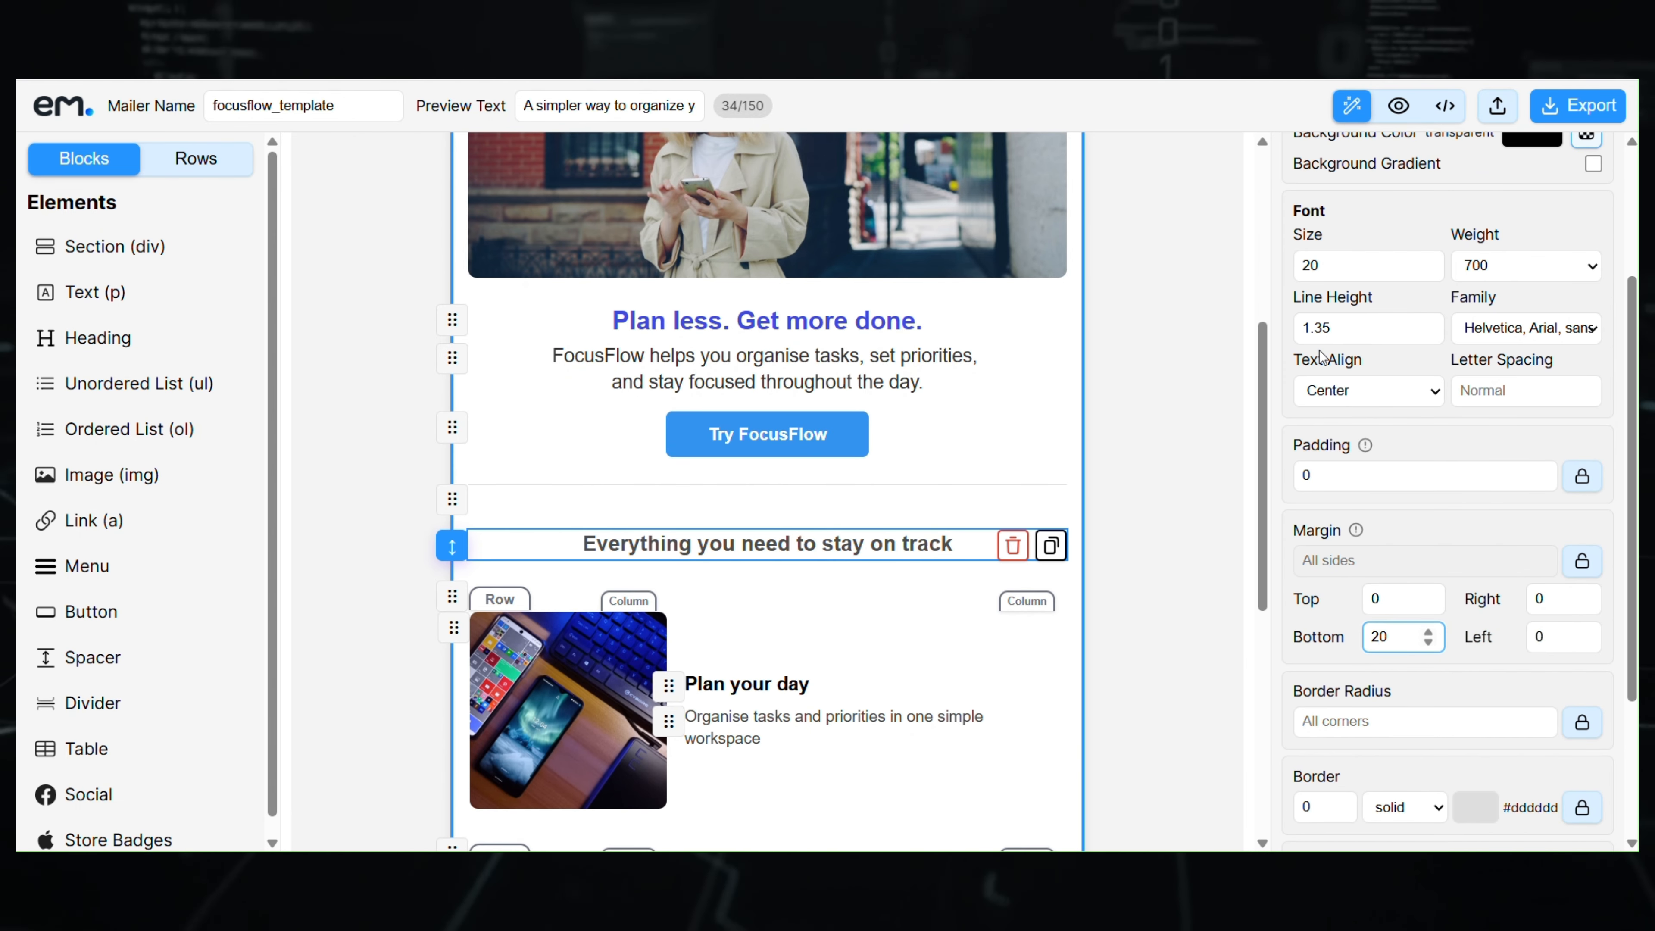
click(1399, 105)
scroll(1057, 566, down, 5)
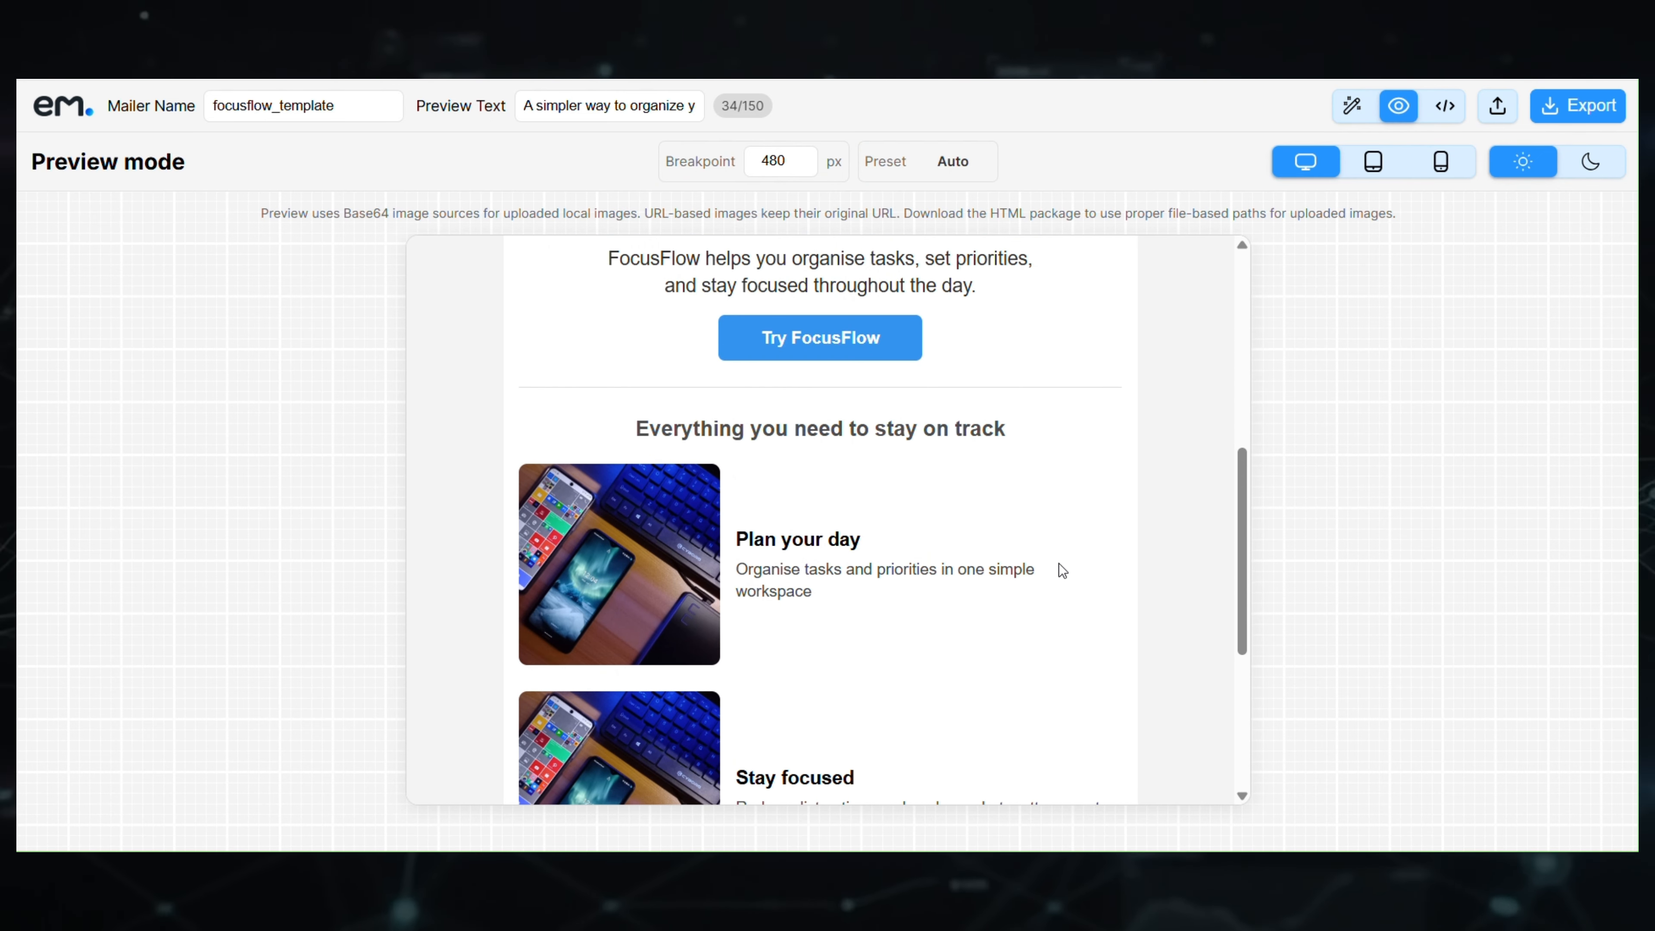
scroll(1059, 570, down, 6)
scroll(1130, 533, up, 11)
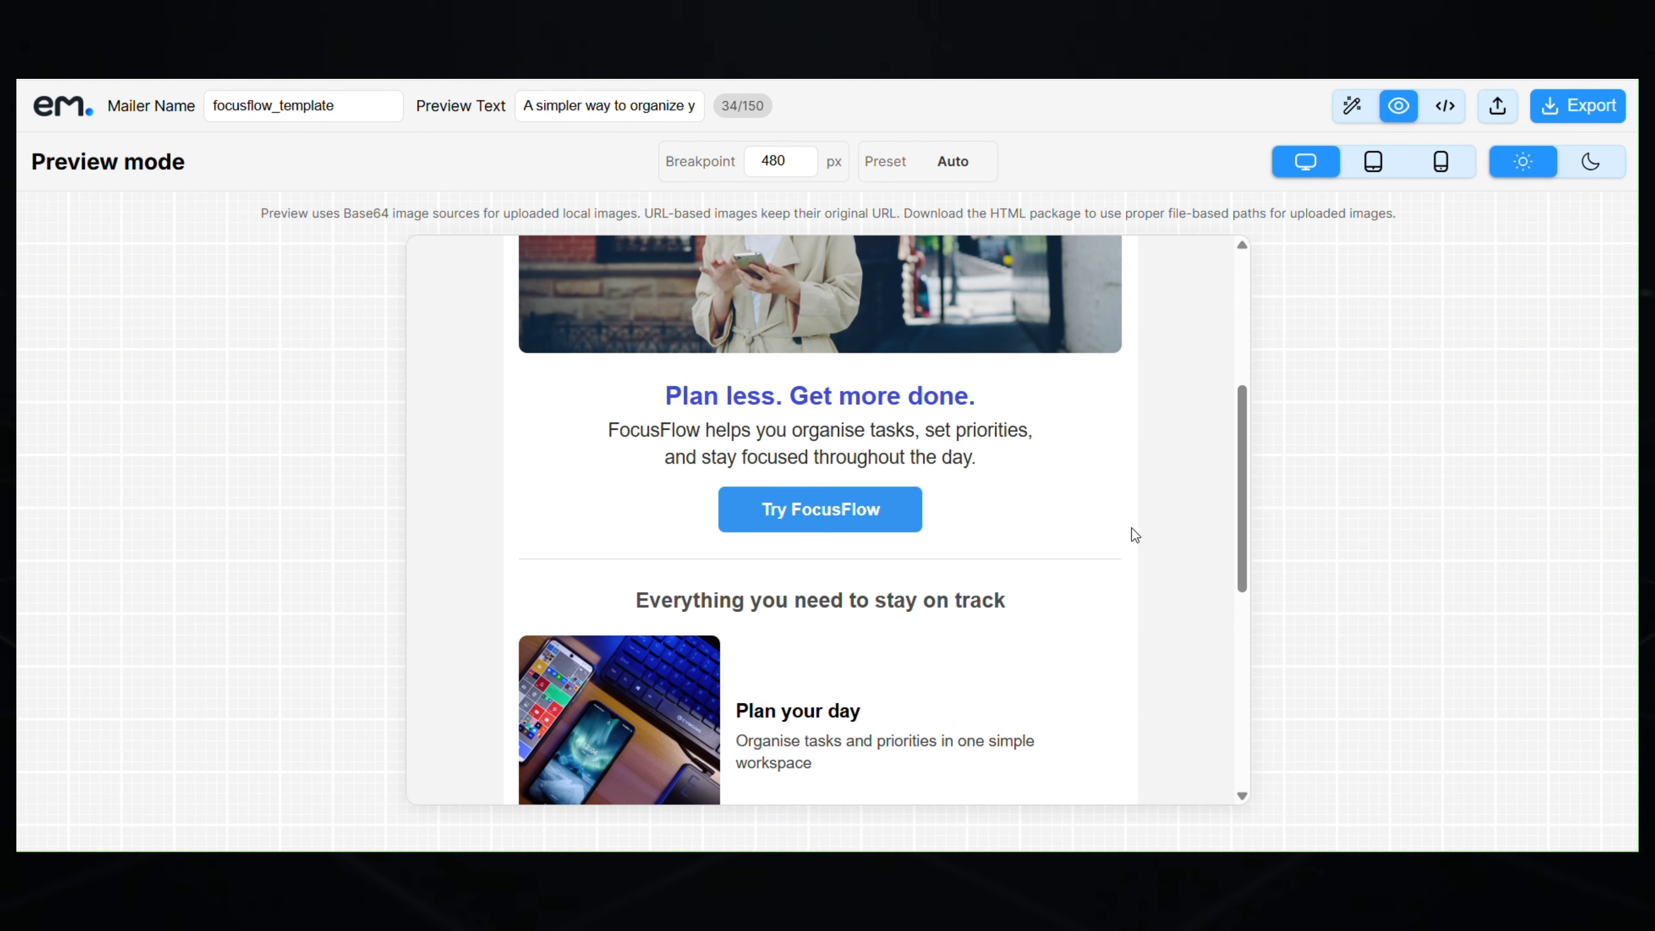
click(1352, 105)
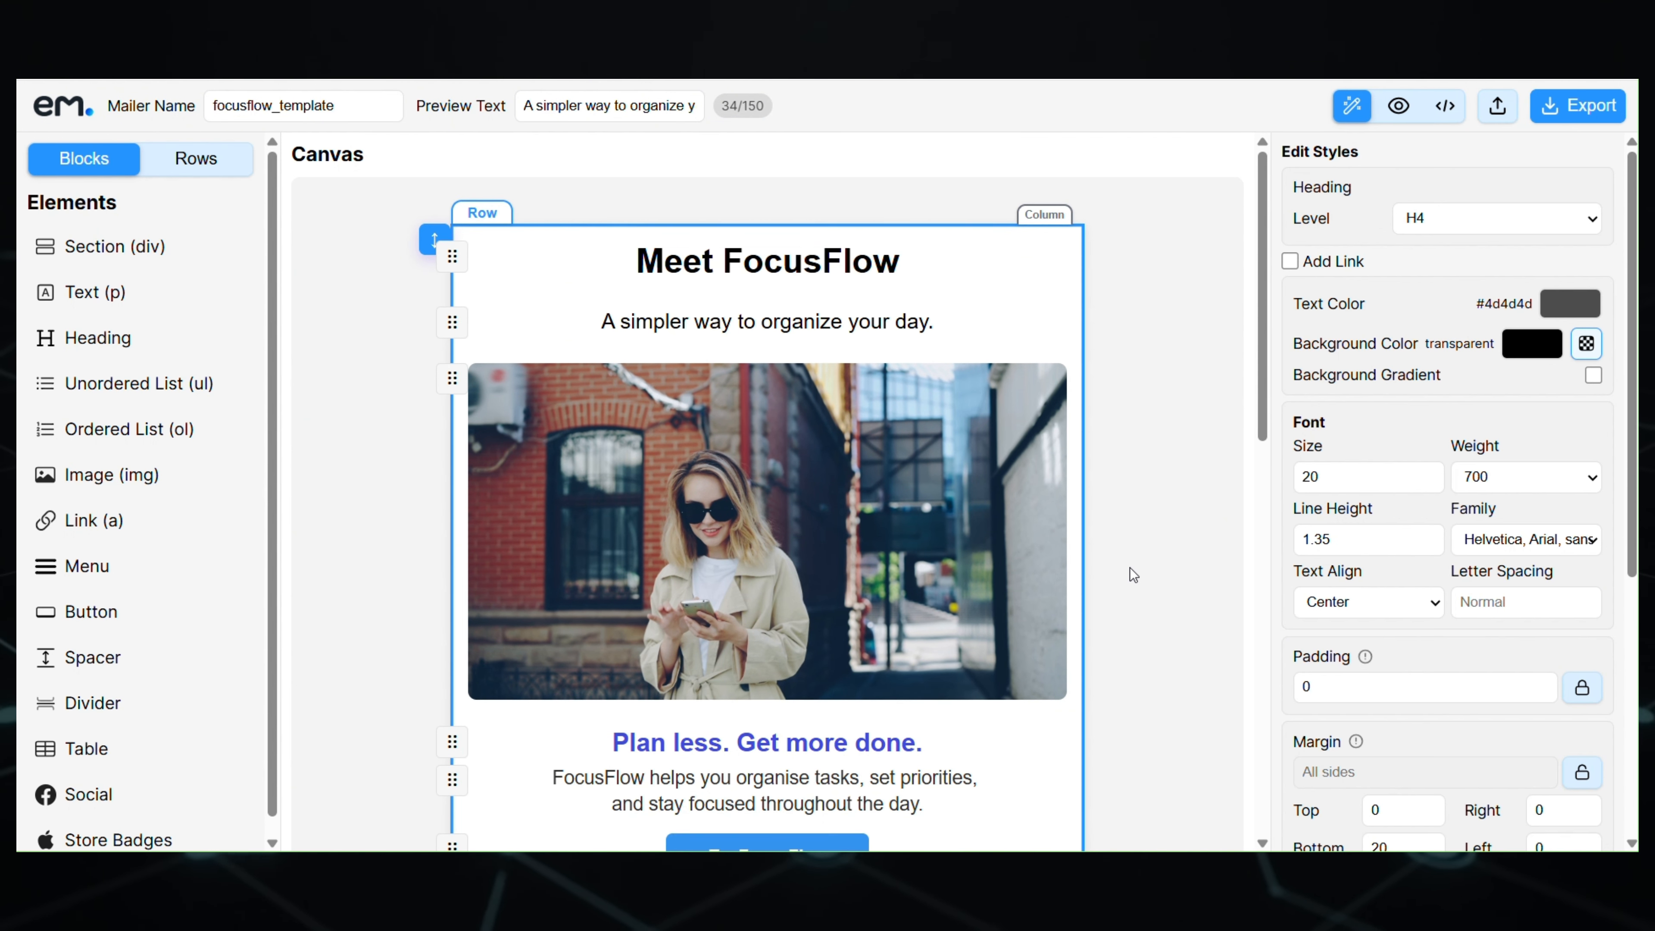
- Place a divider under the Track progress row with per-side margins and bottom margin 25
scroll(1127, 573, down, 14)
scroll(1012, 165, up, 2)
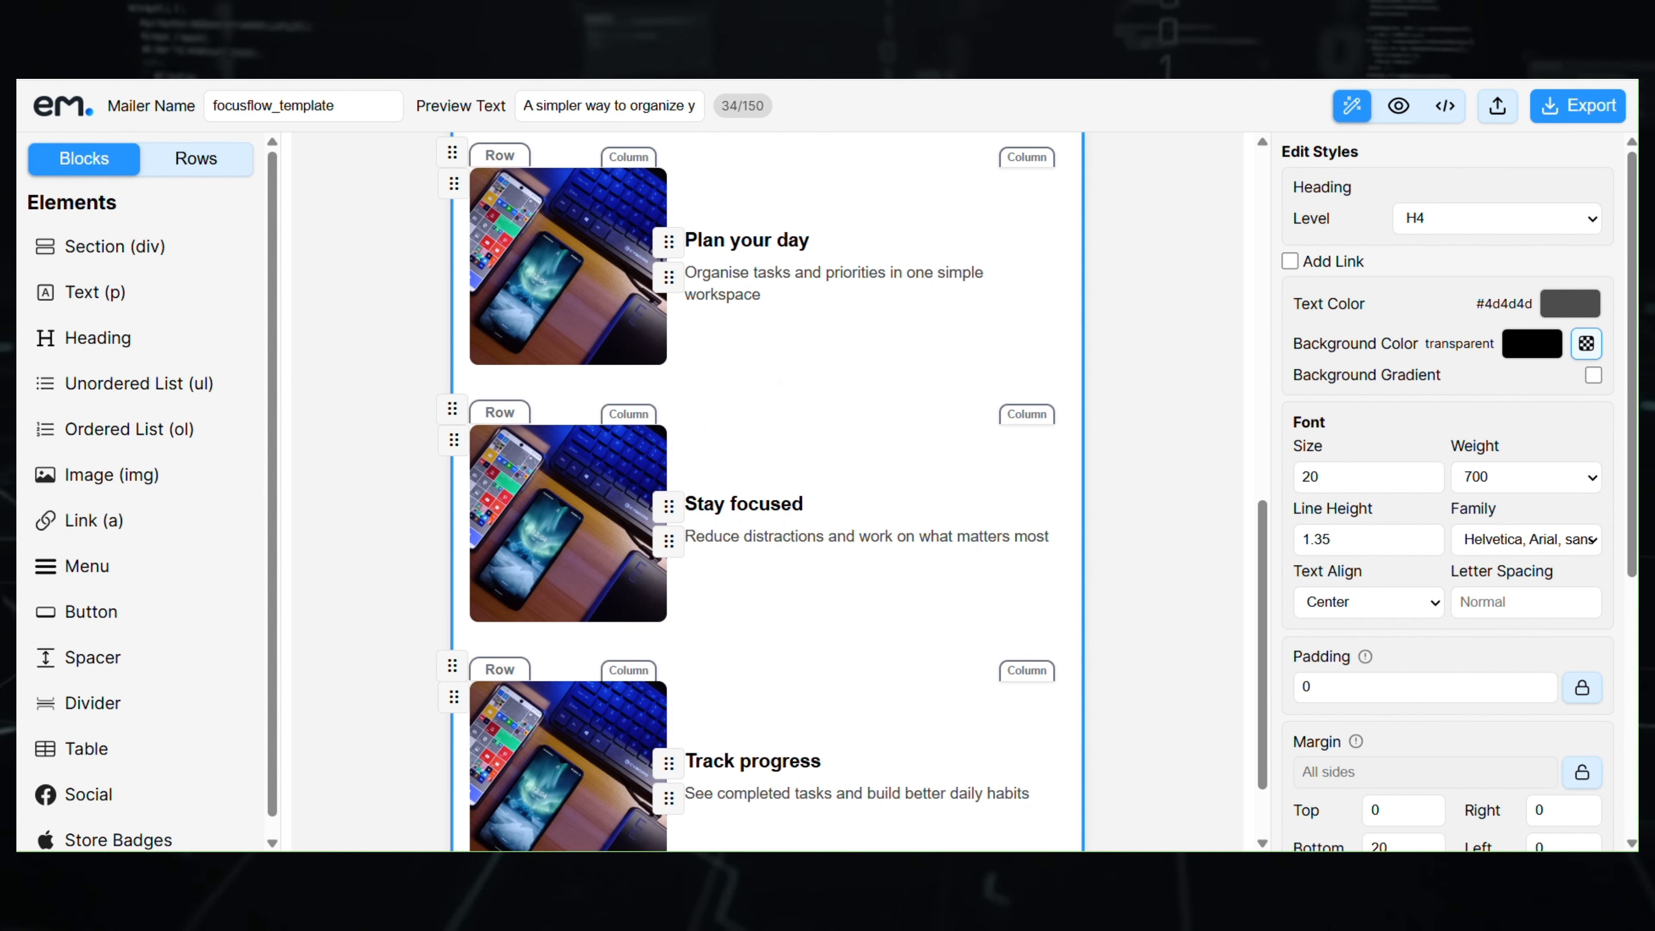
scroll(1185, 358, up, 2)
click(1185, 357)
scroll(1185, 357, down, 4)
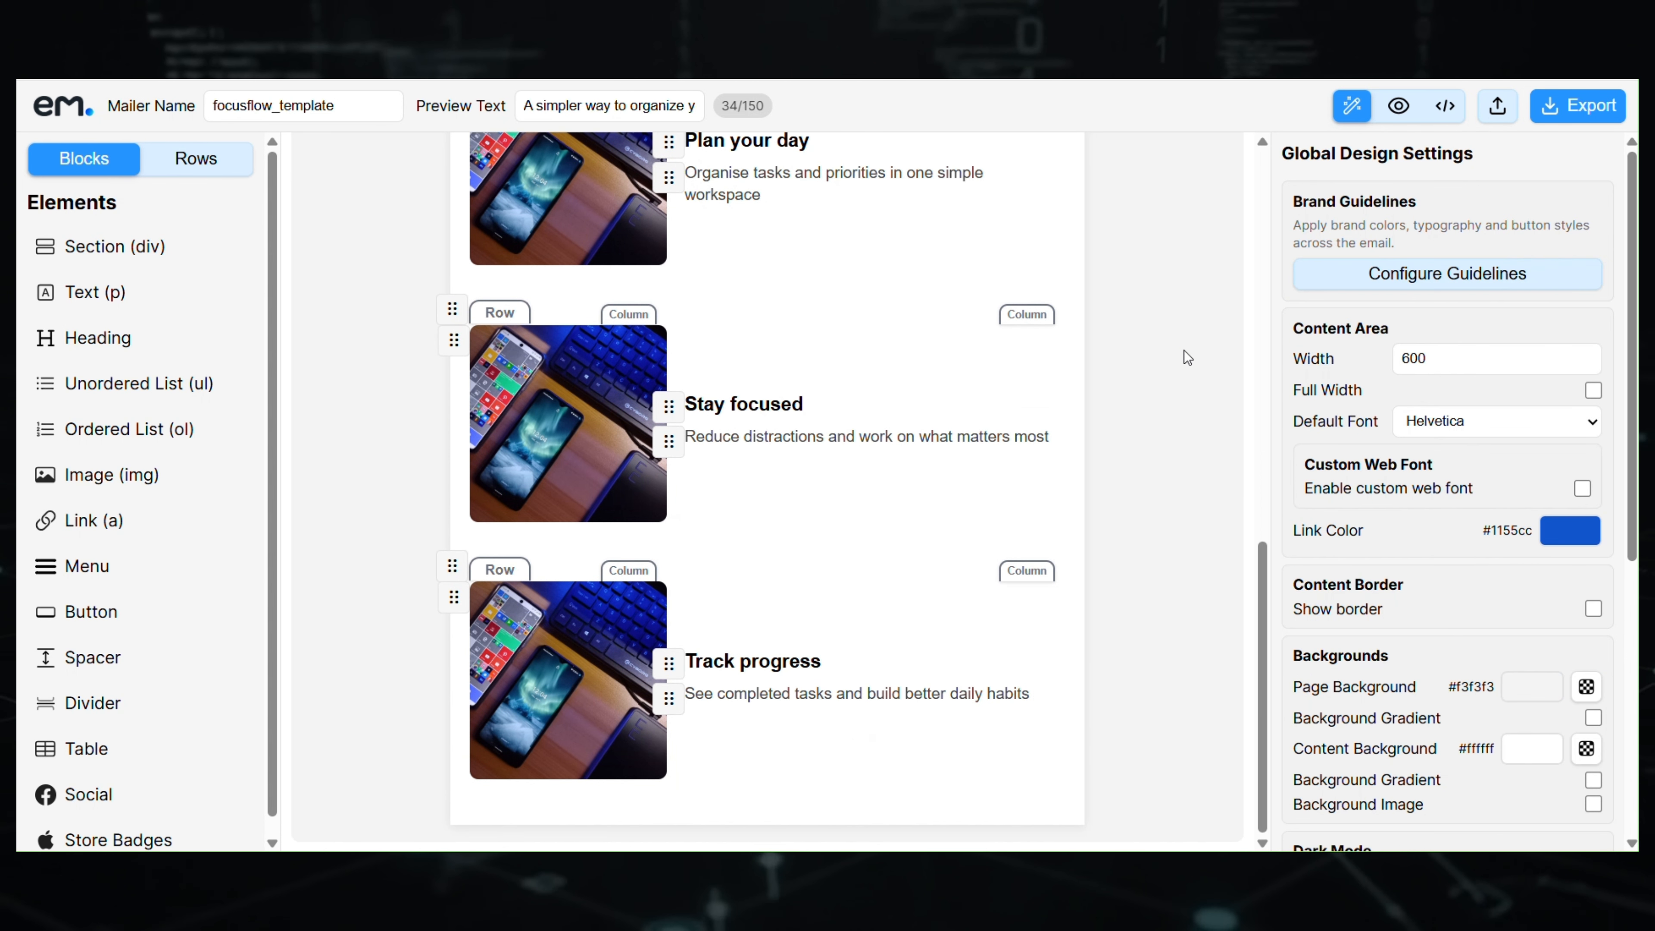
drag(98, 703, 736, 798)
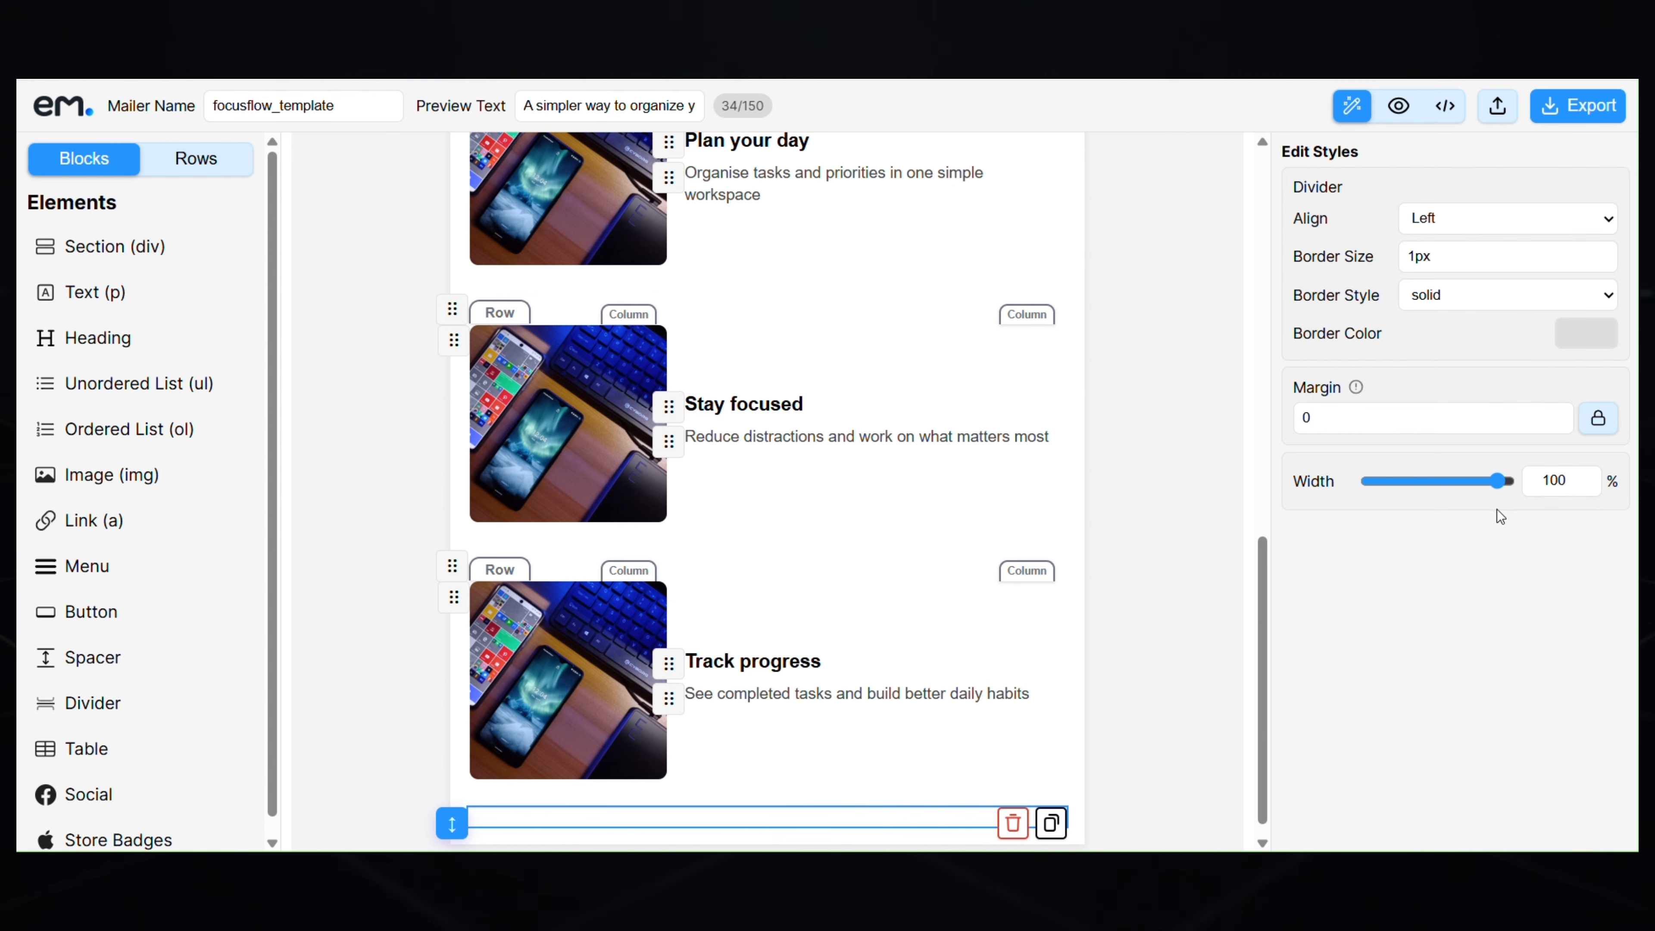
click(1598, 420)
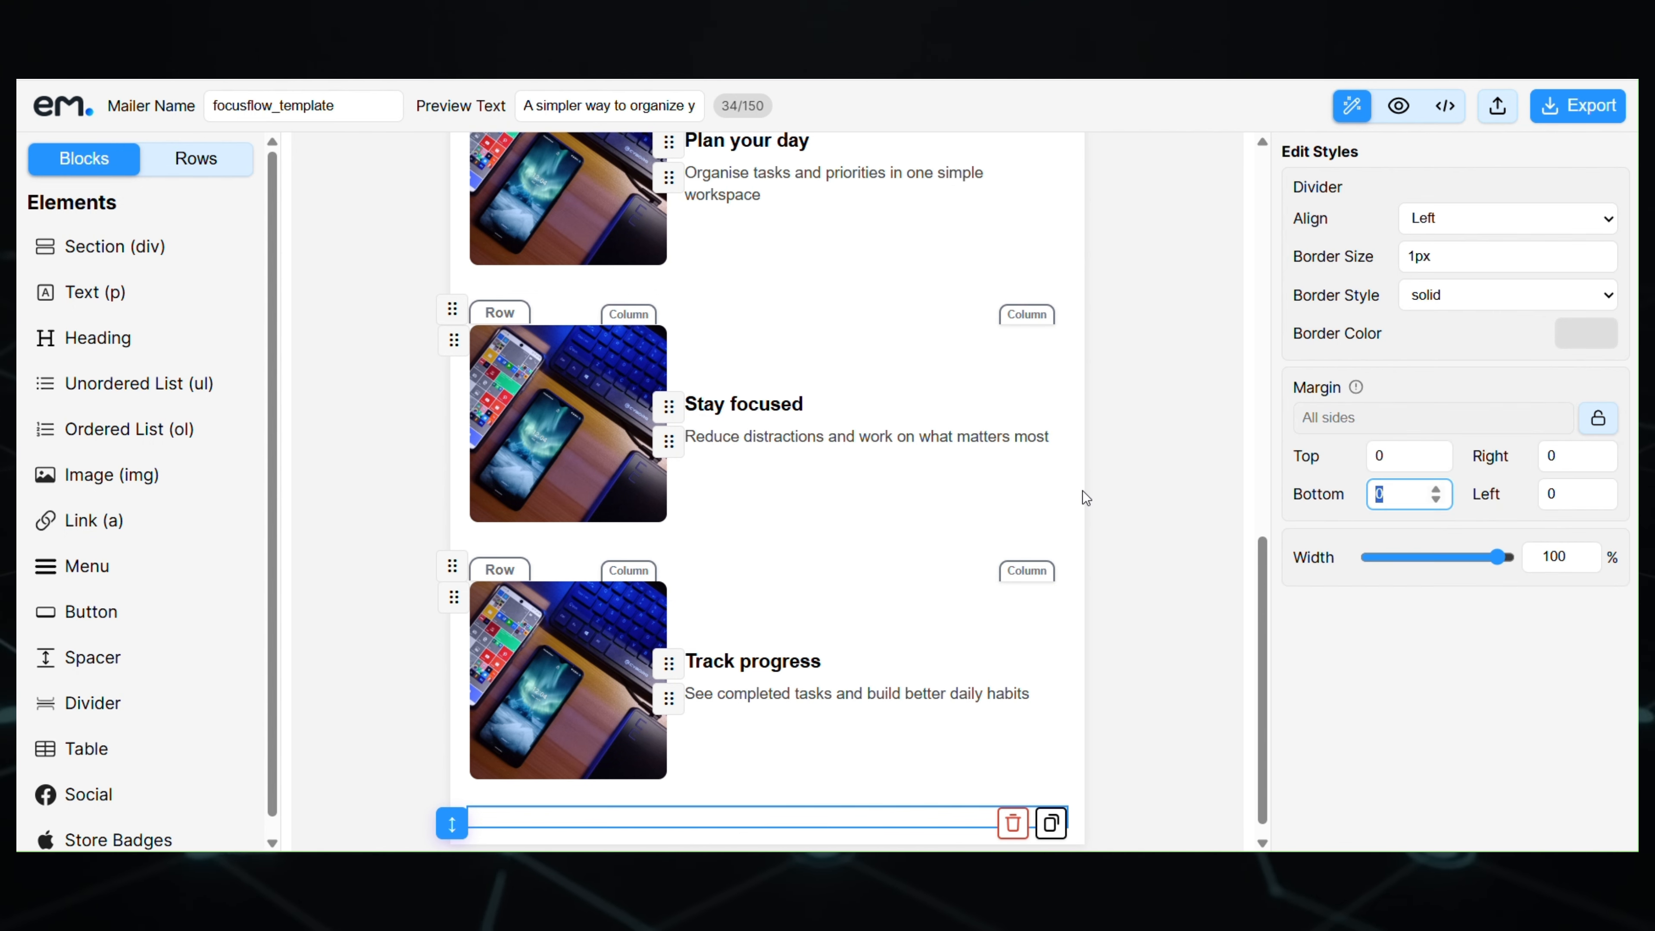
text(25)
scroll(1127, 722, down, 1)
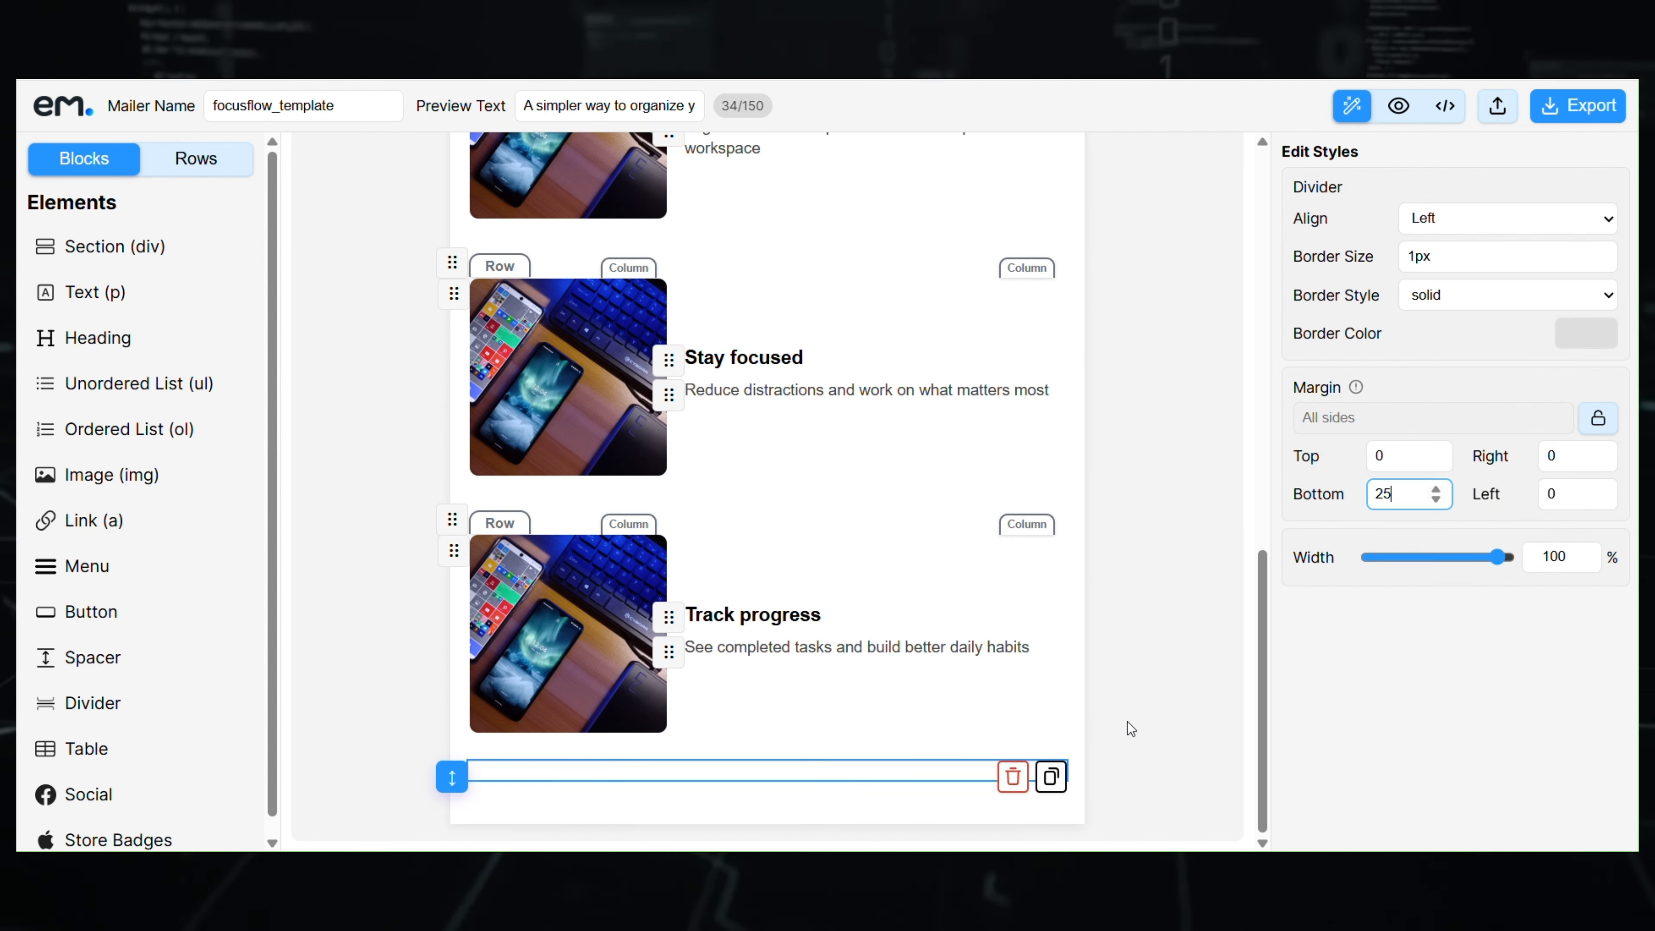
click(1132, 722)
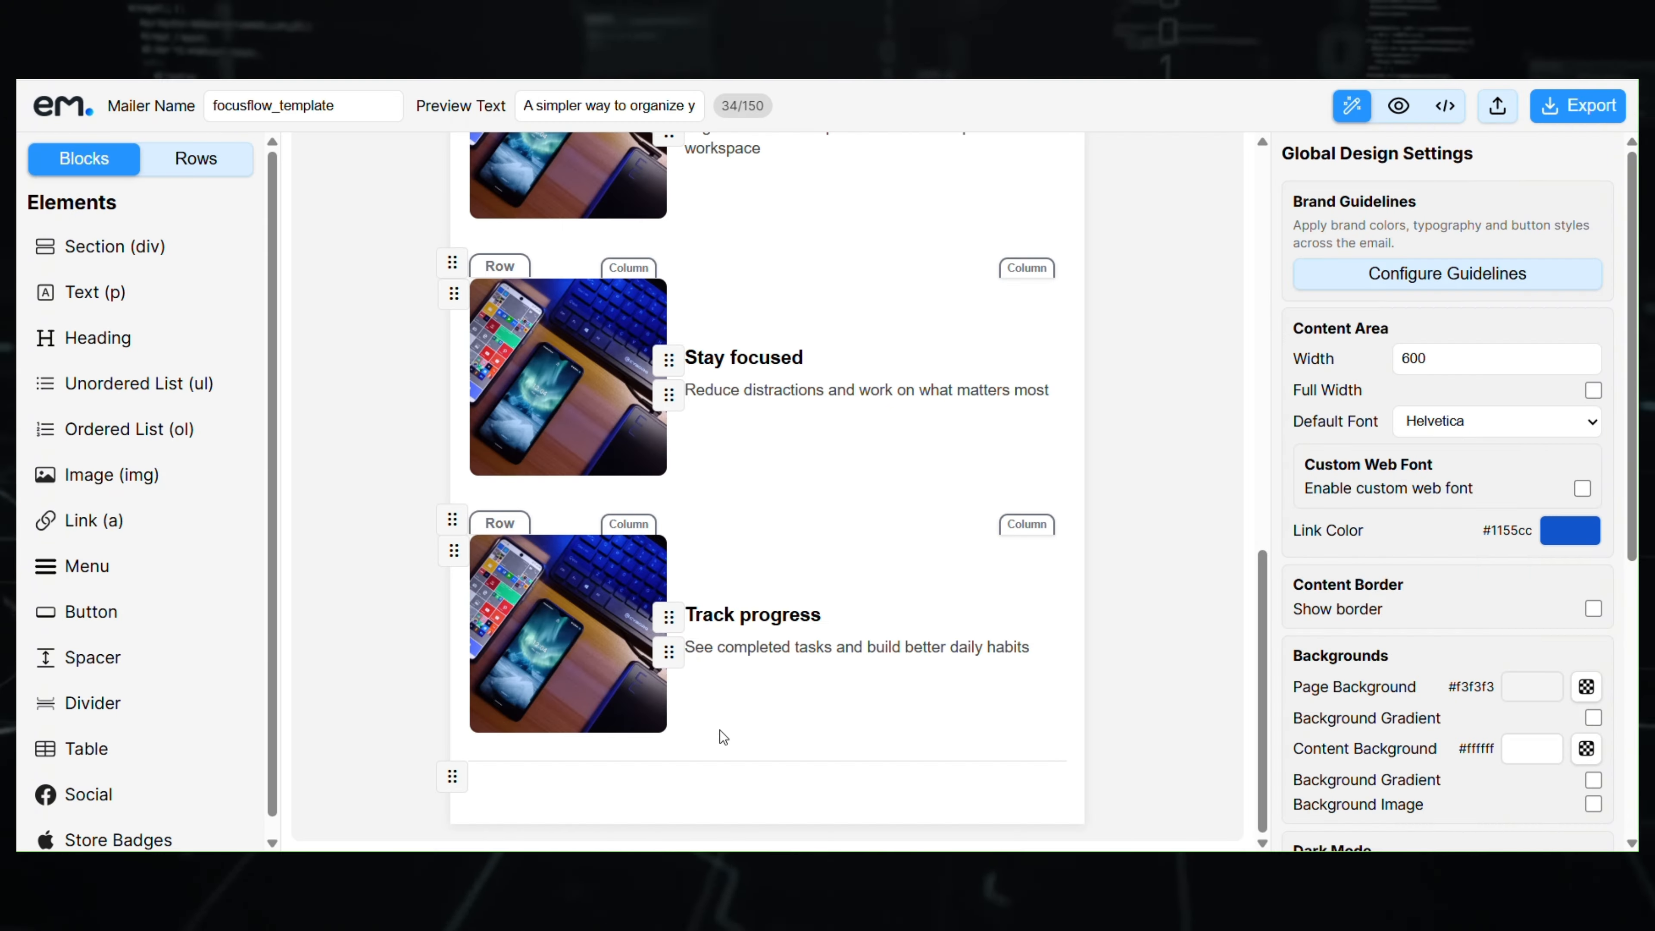
- Add a heading below the divider reading 'Ready to simplify your day?', set to H4 and centre-aligned
drag(108, 335, 691, 808)
triple_click(675, 773)
text(Ready to simplify your day?)
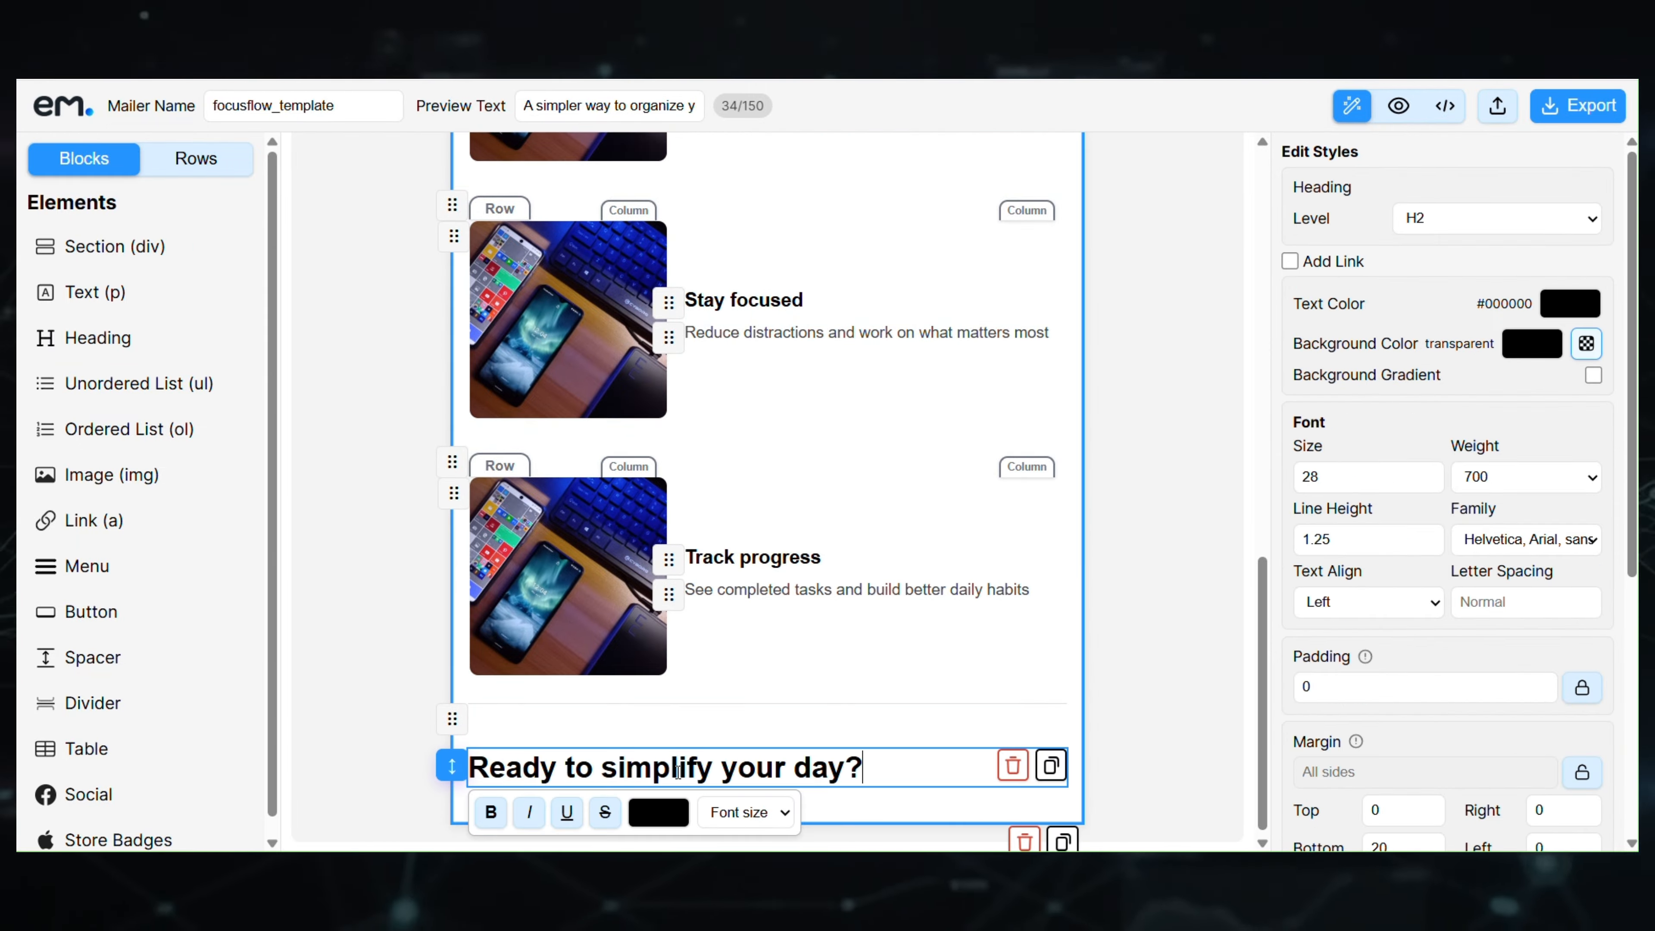
click(1472, 221)
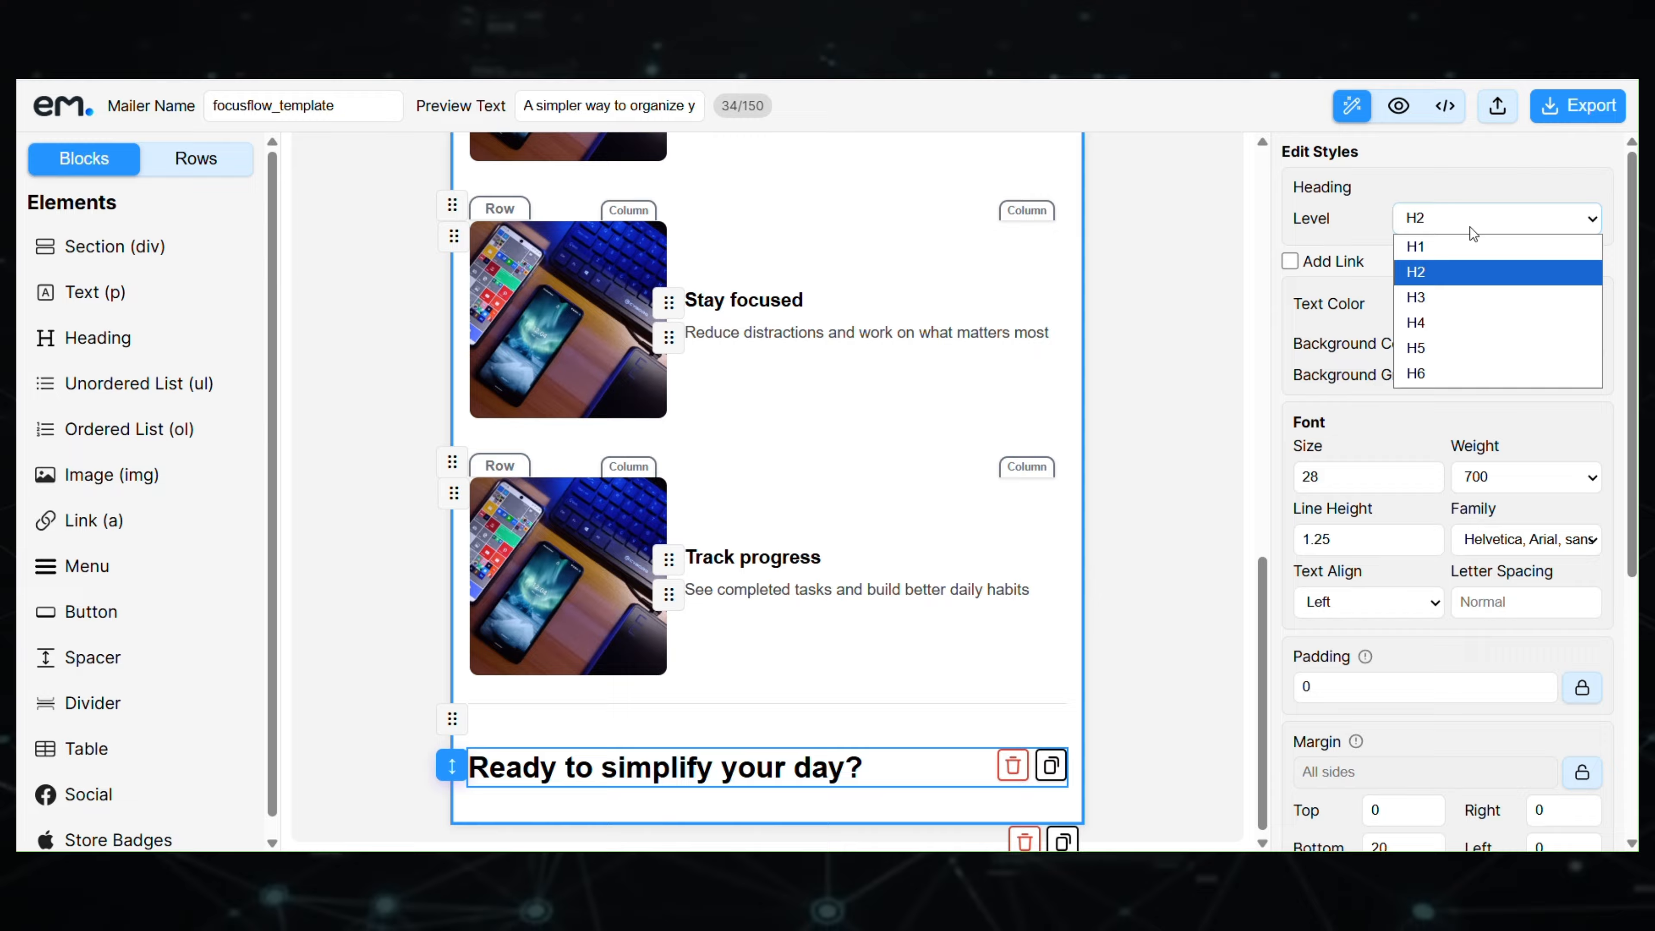
click(1438, 320)
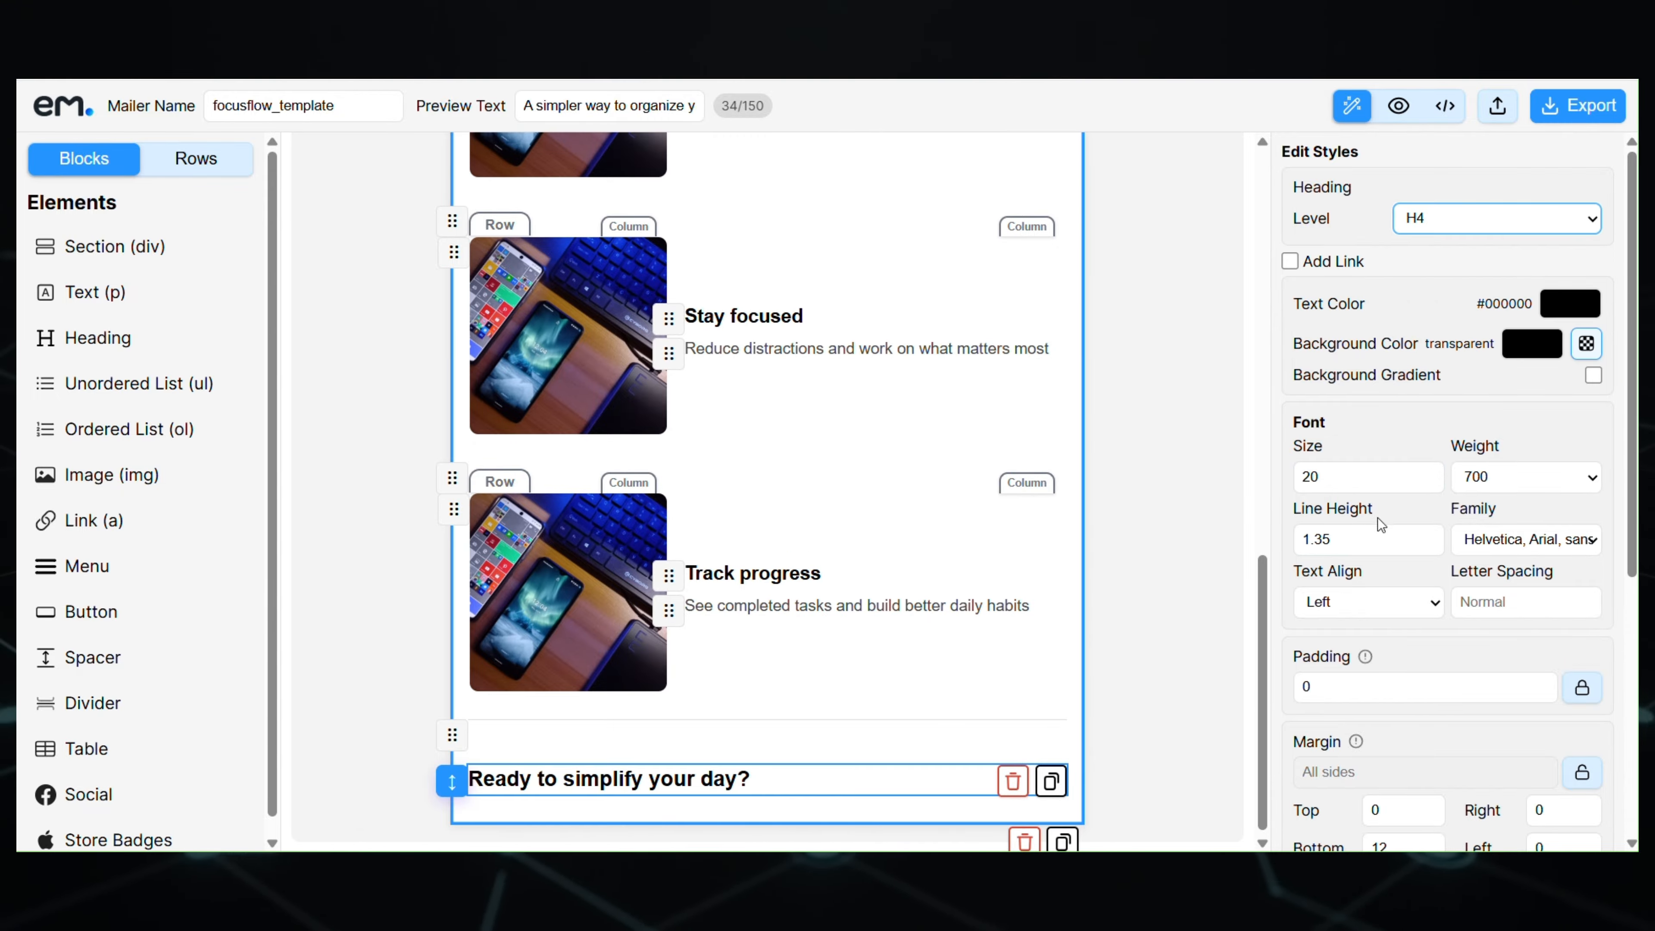
click(1363, 598)
click(1355, 653)
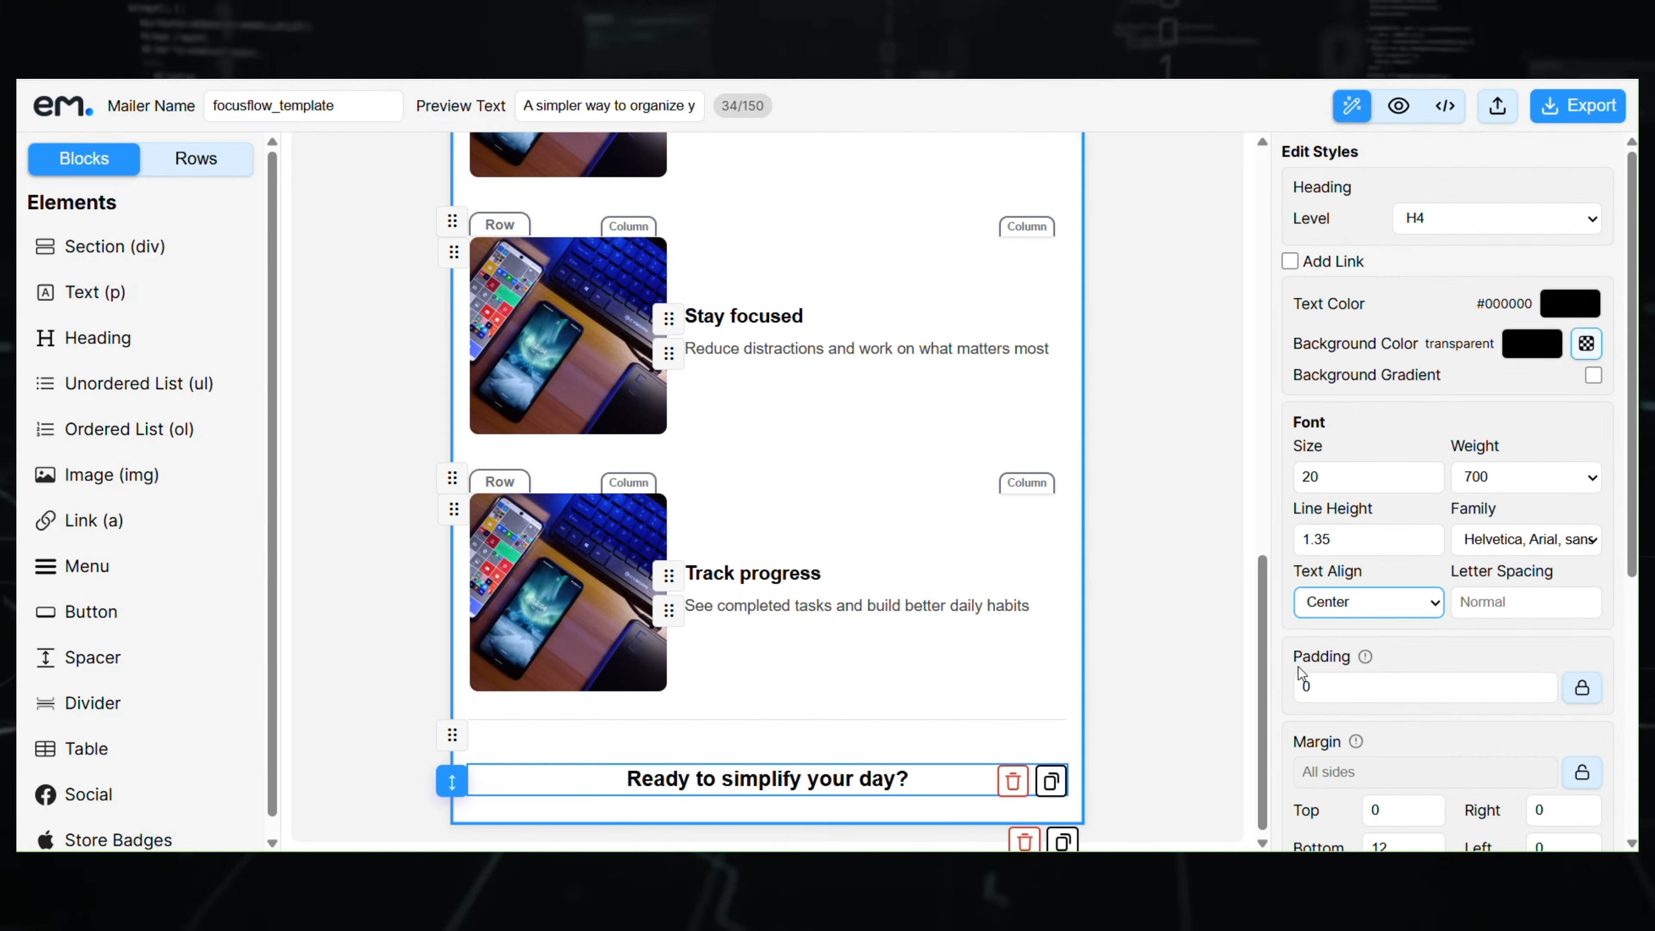
scroll(1499, 690, down, 3)
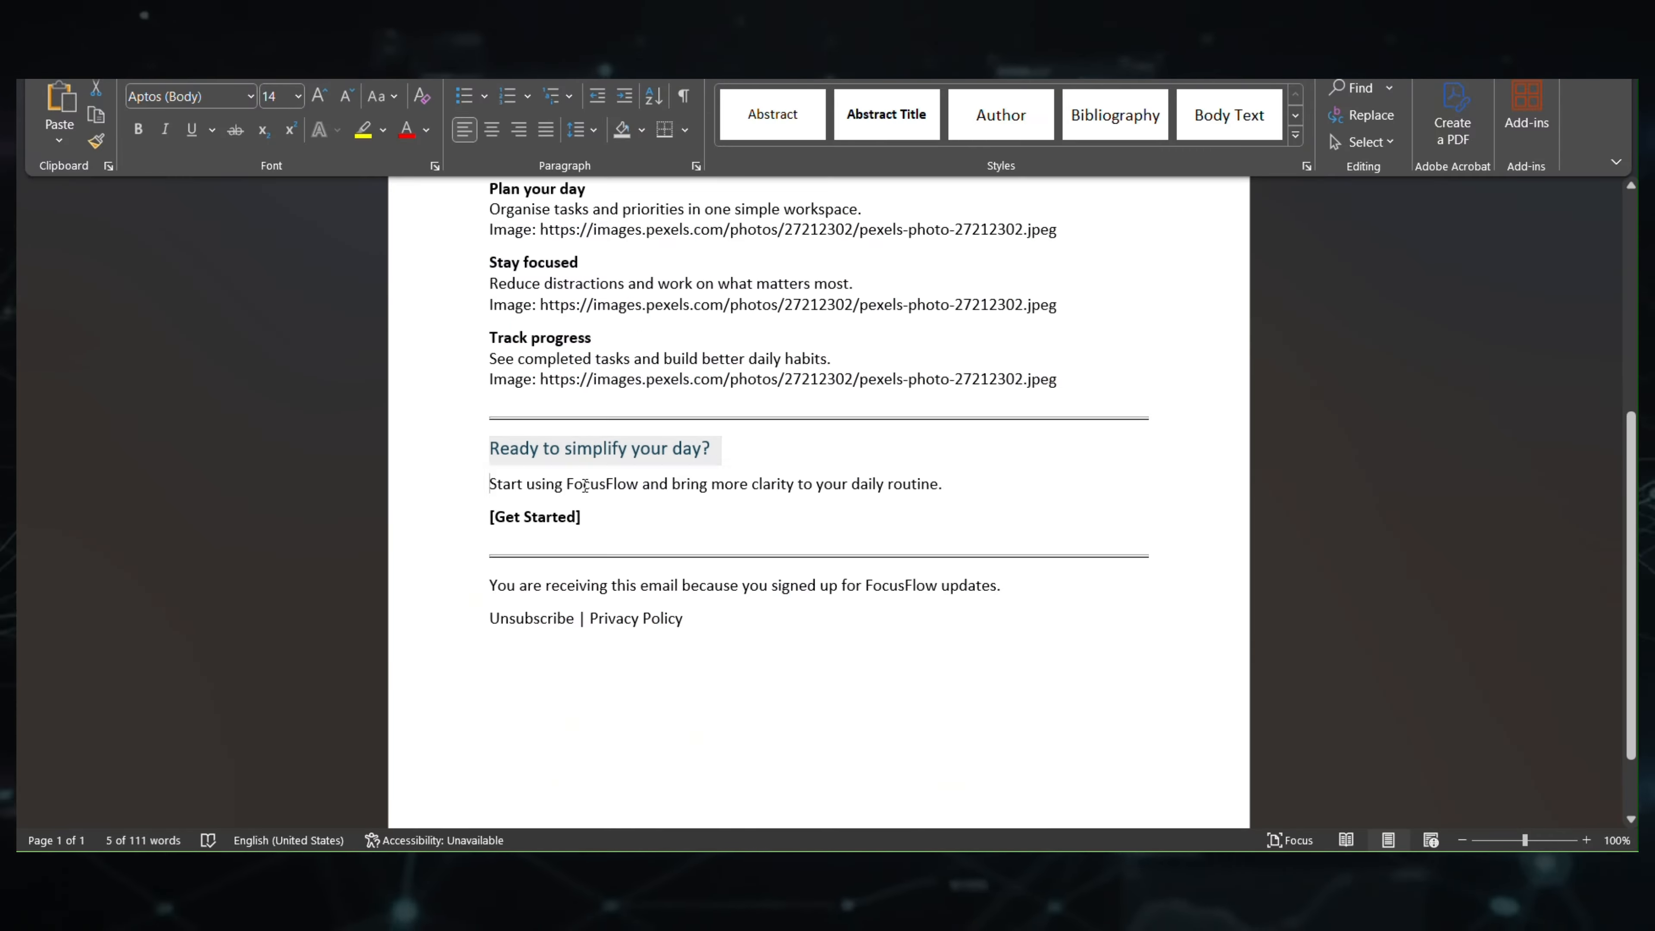
- Copy the invitation sentence from the draft into a new centred paragraph below the heading
drag(491, 483, 931, 483)
key(ctrl+c)
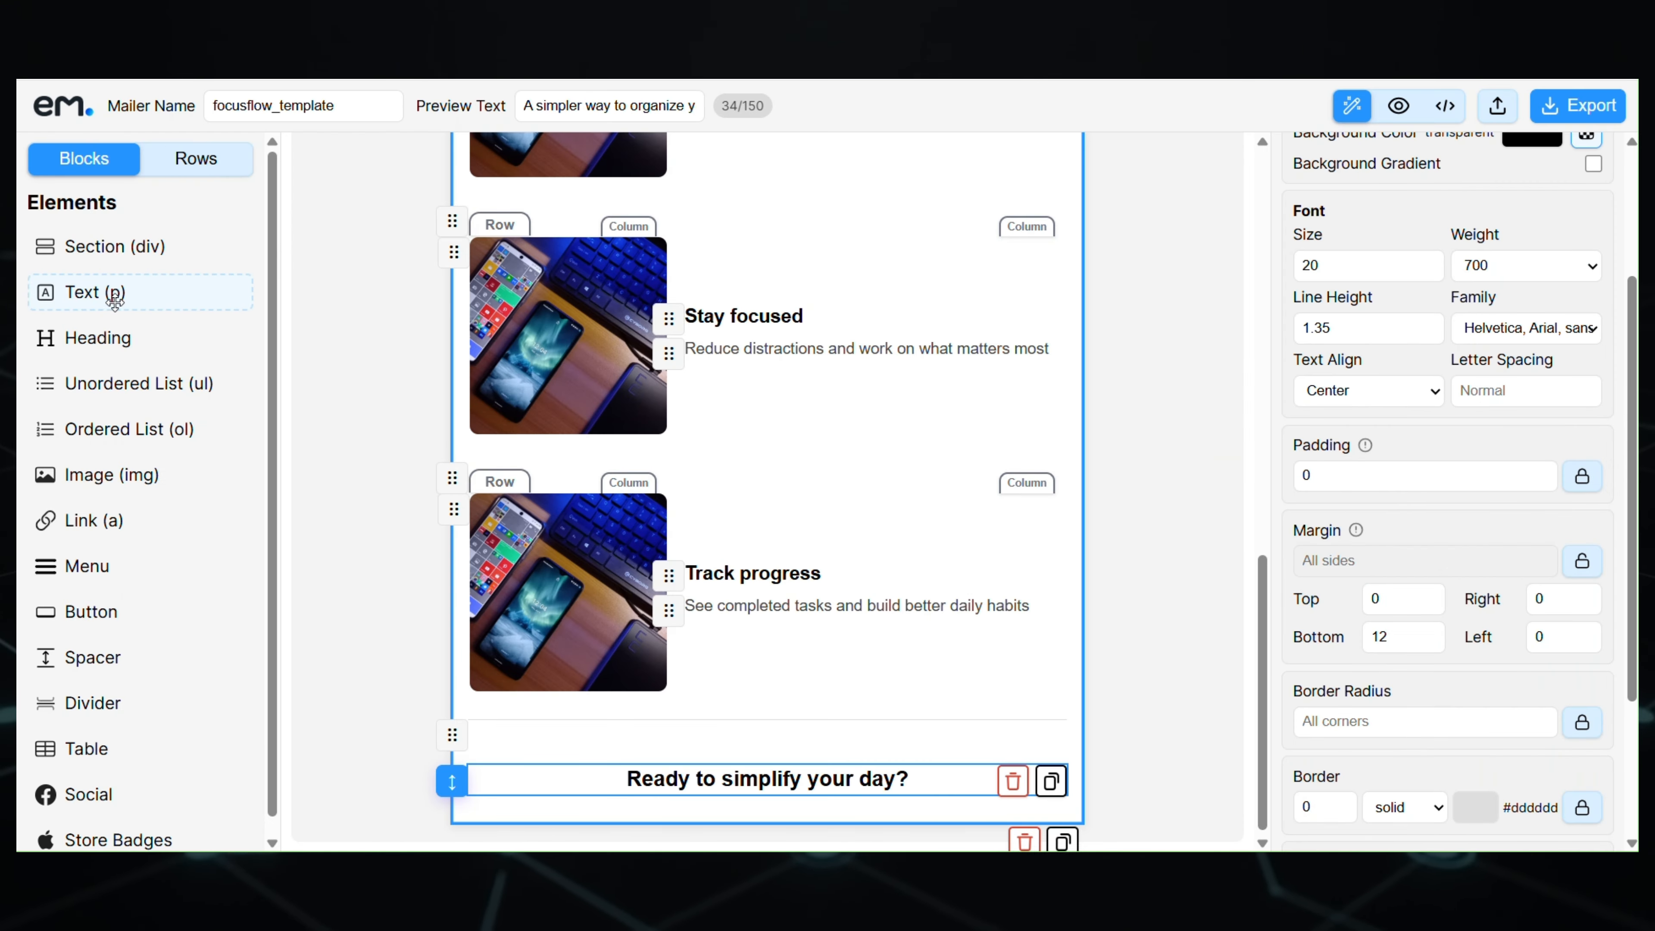
drag(115, 300, 763, 799)
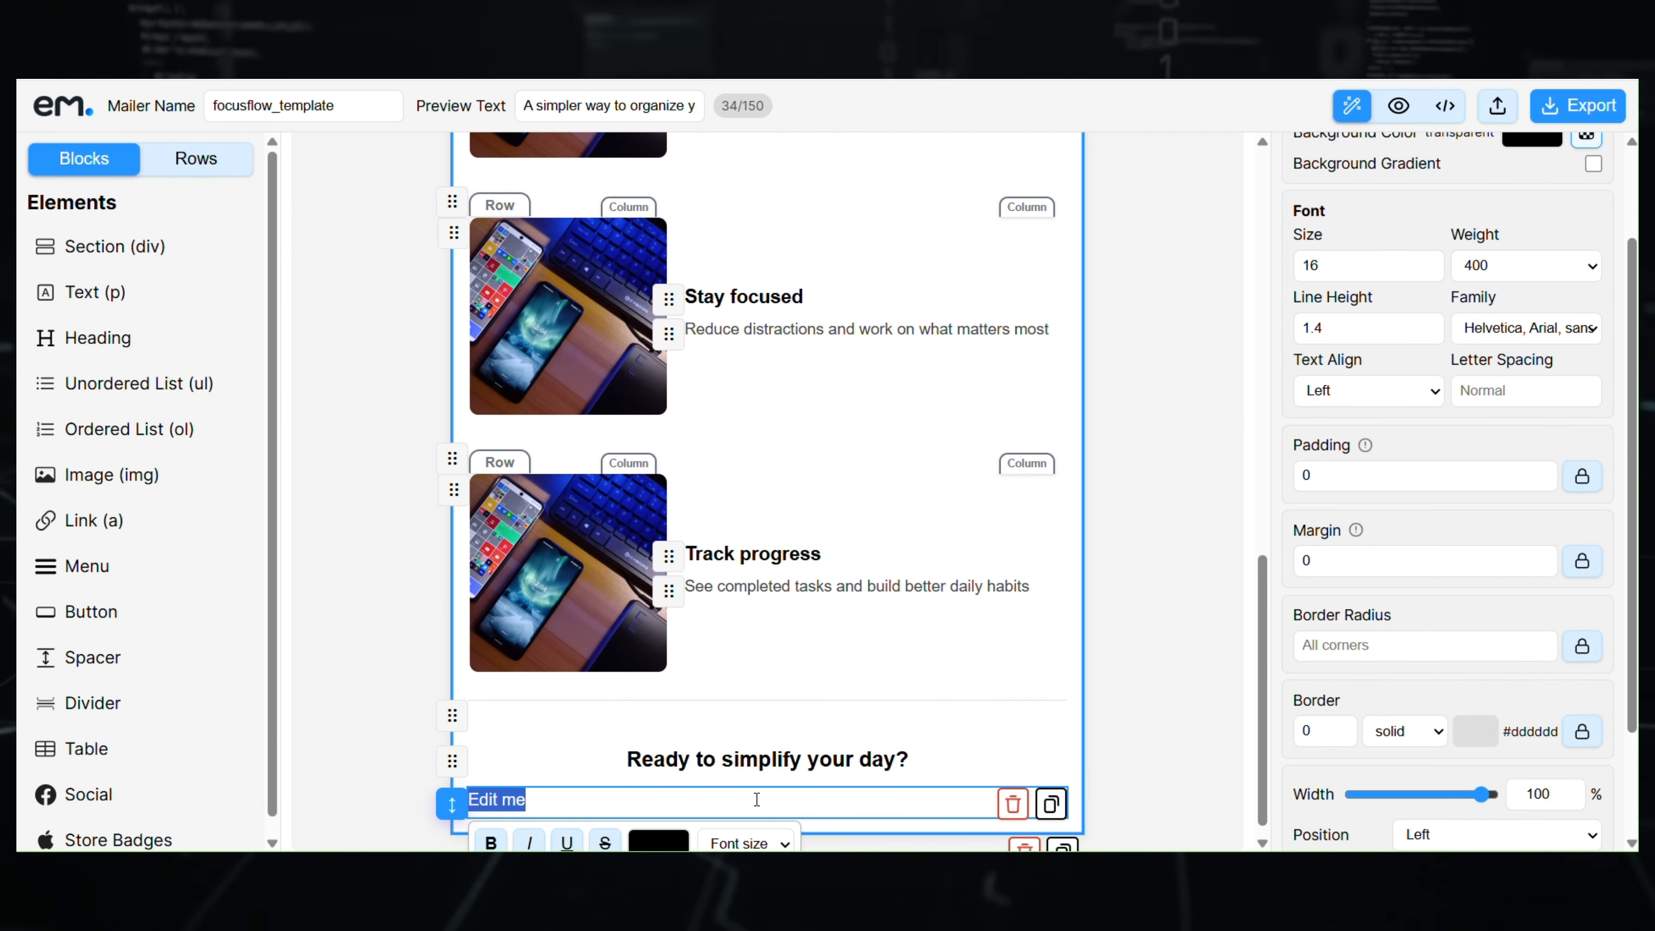
key(ctrl+v)
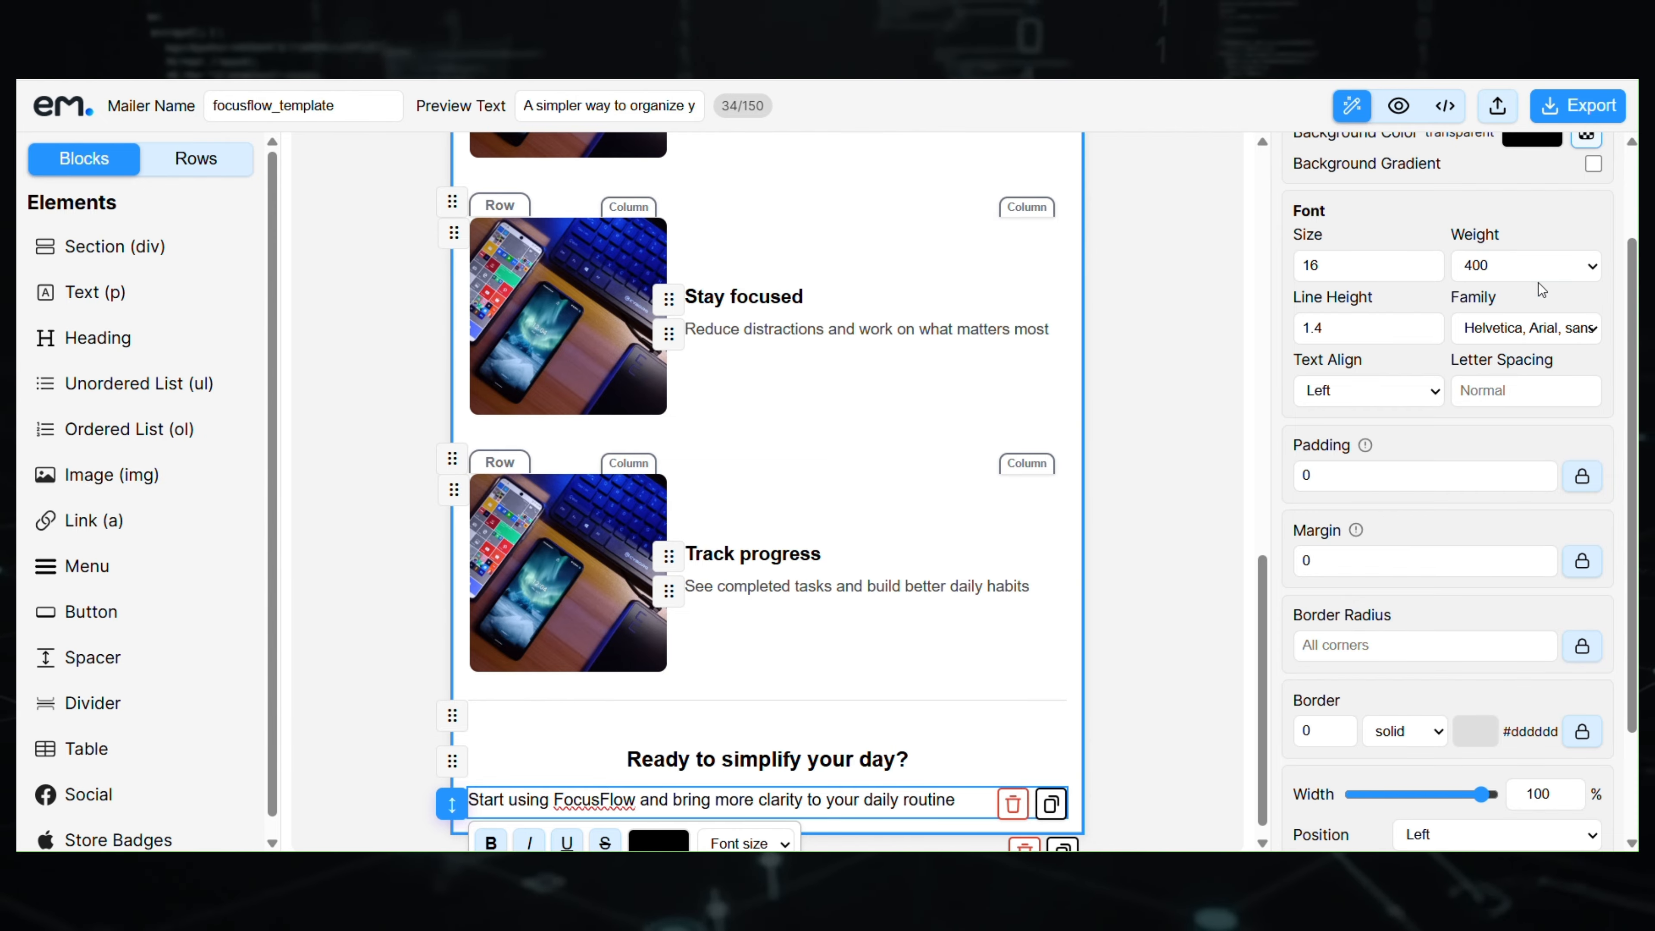
click(1385, 392)
click(1368, 440)
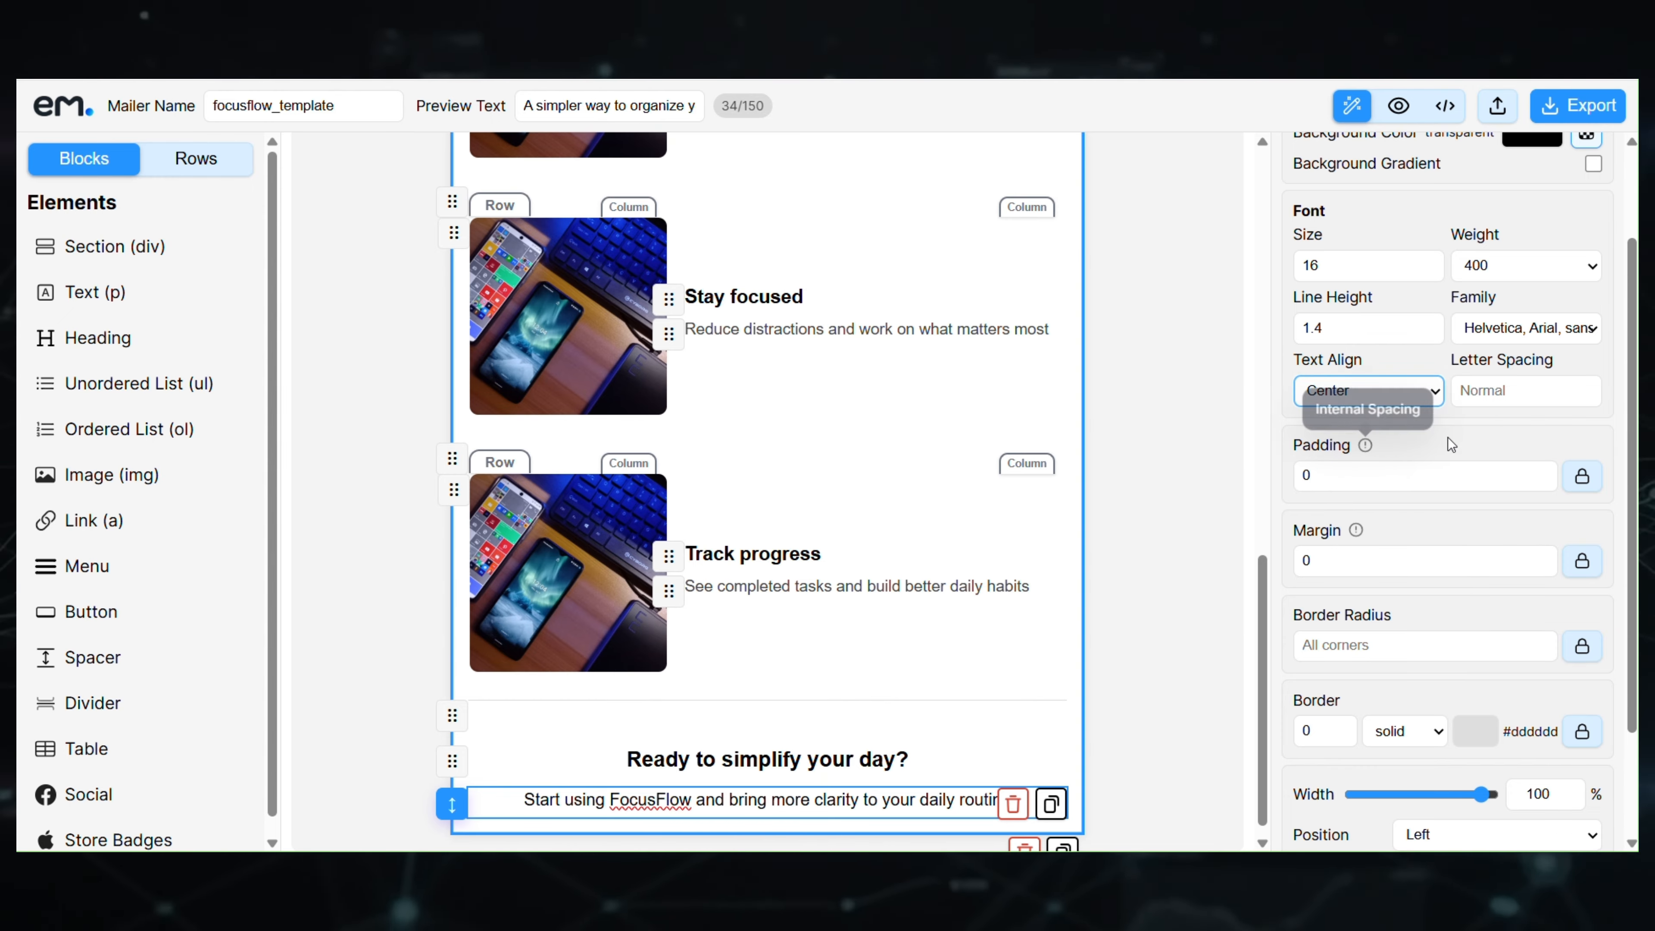
- Colour the invitation paragraph dark grey #292929 and give it a bottom margin of 15
scroll(1430, 490, up, 1)
click(1561, 208)
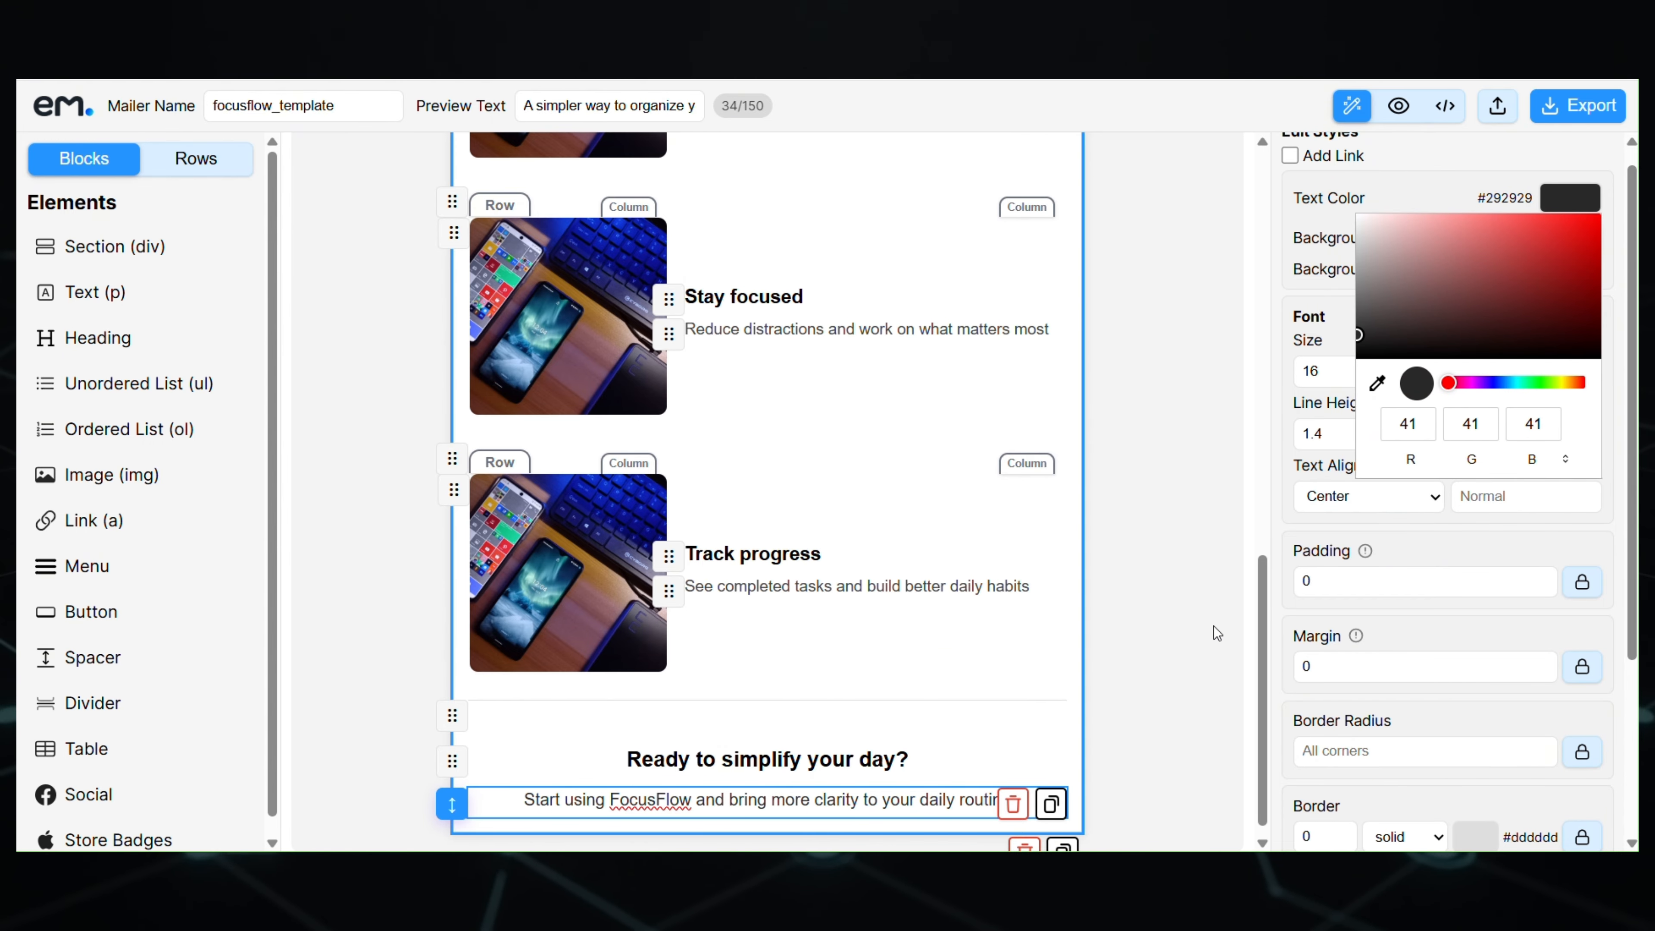
click(931, 801)
scroll(1572, 664, down, 1)
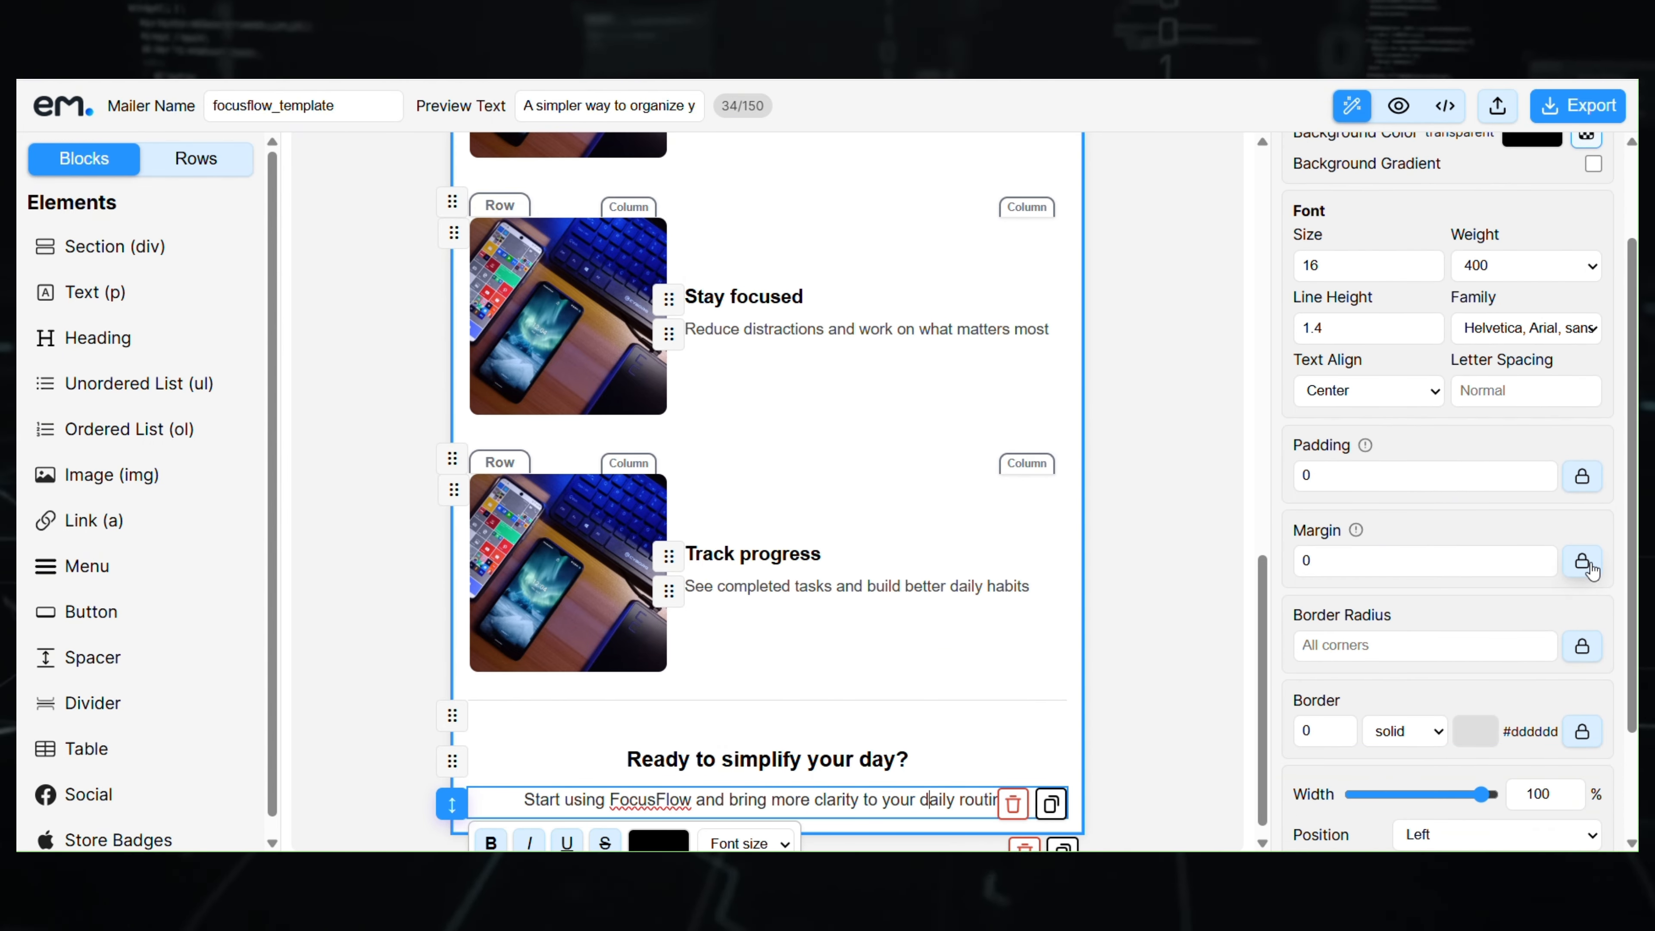
click(1587, 565)
double_click(1405, 638)
text(15)
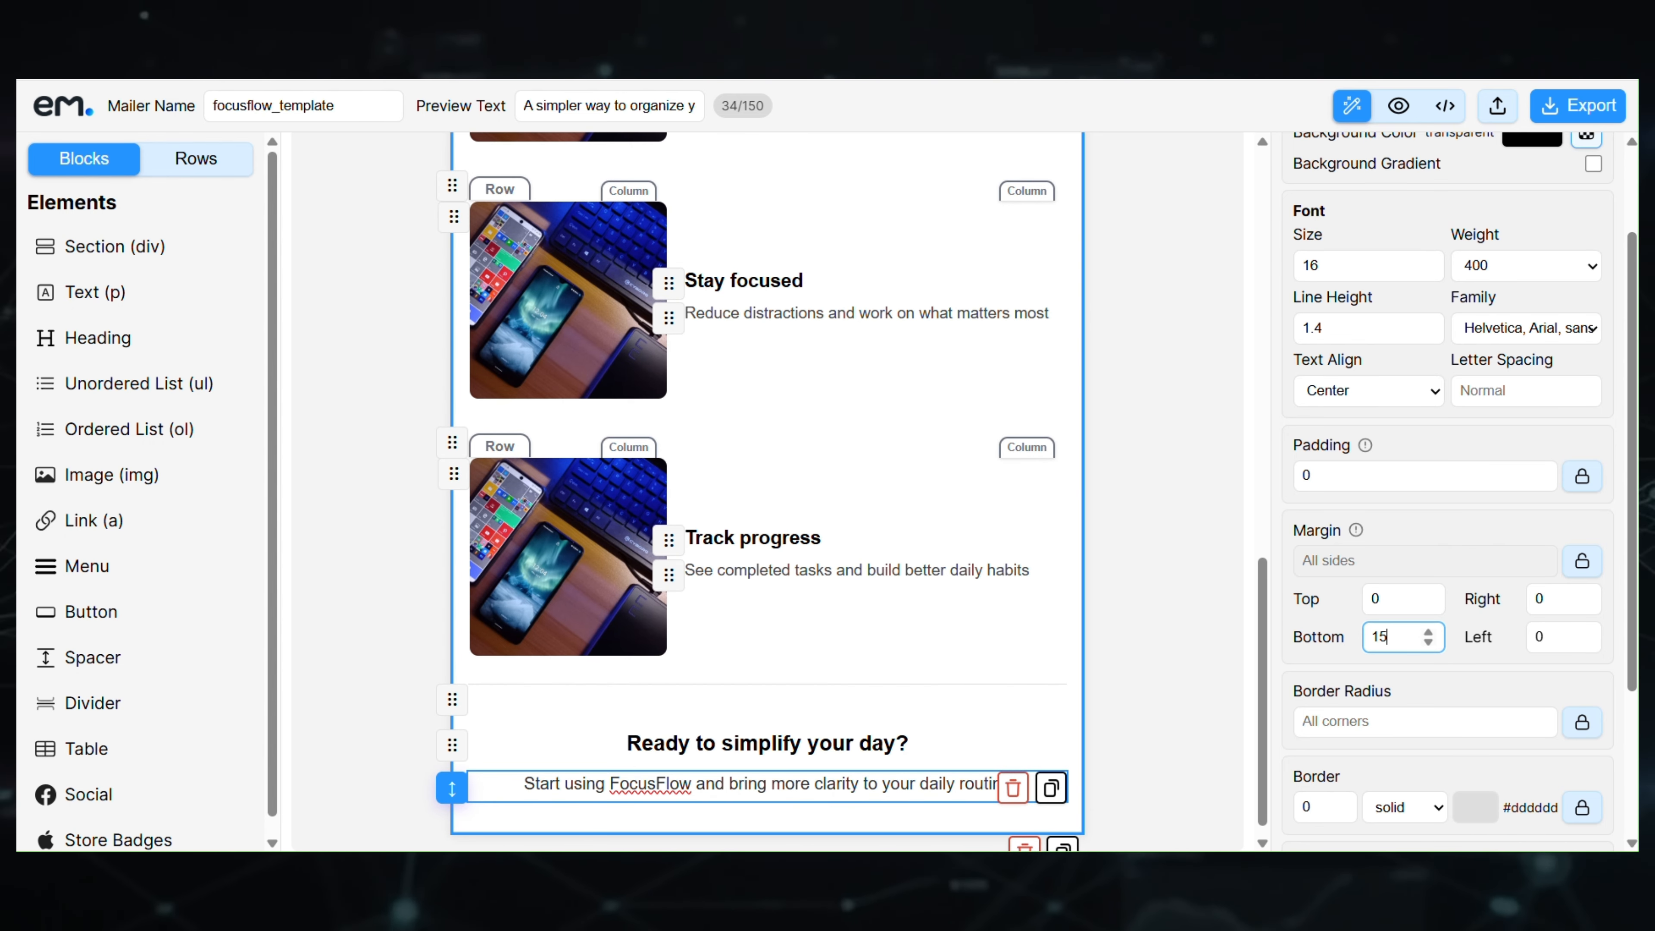
click(1177, 387)
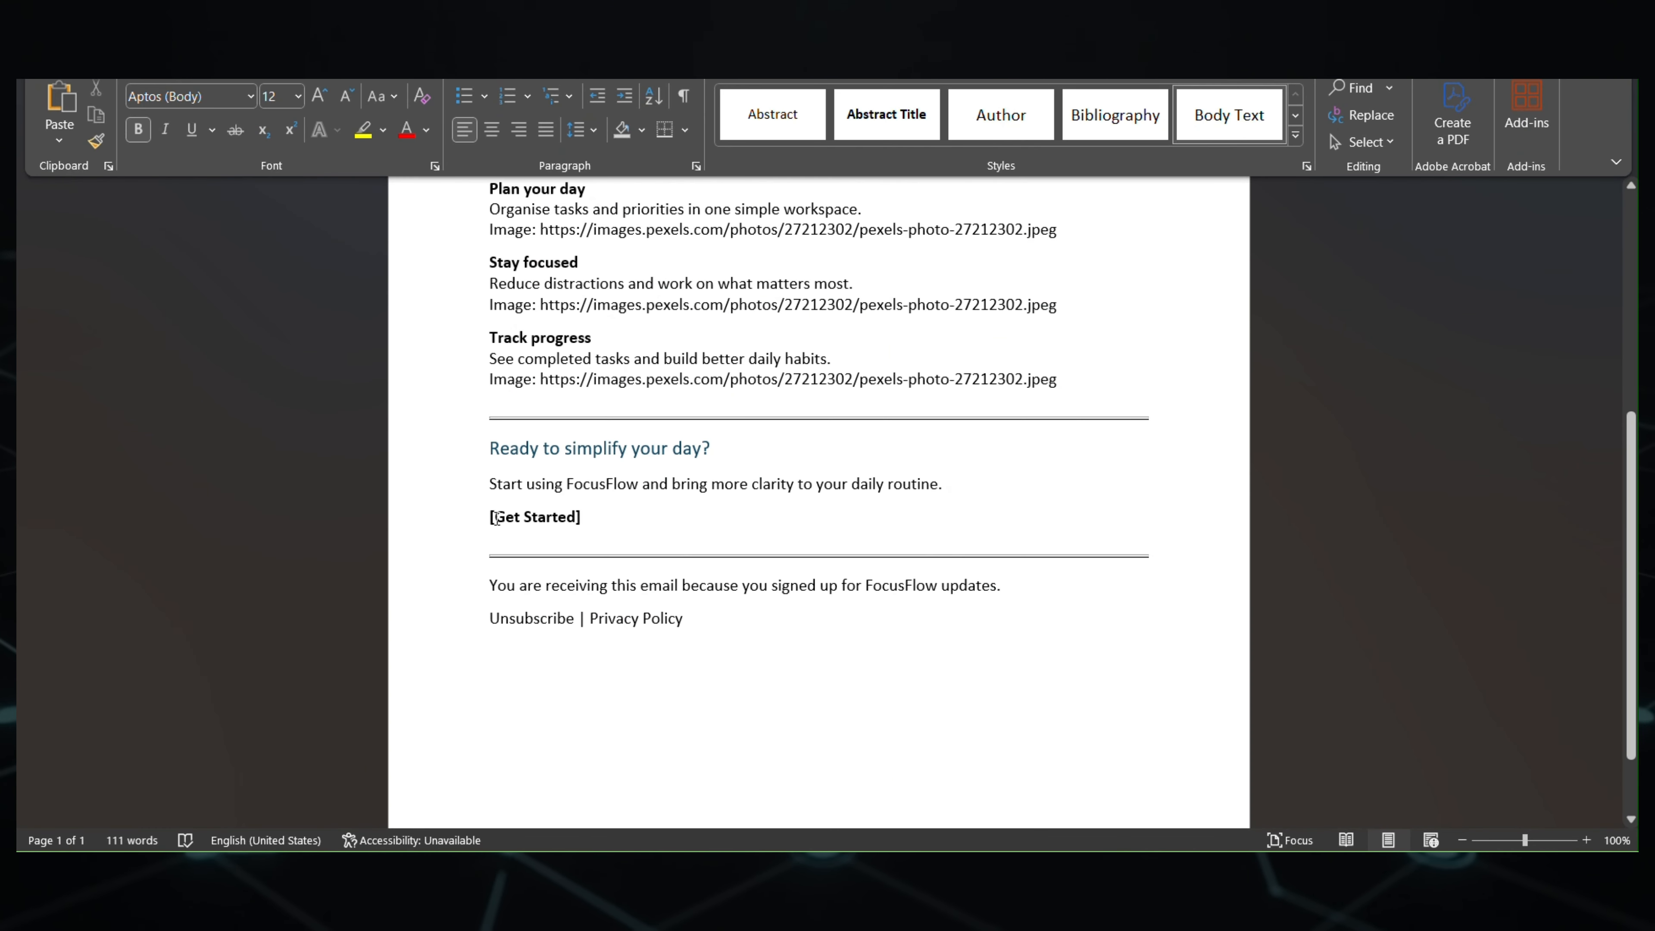
drag(495, 518, 562, 519)
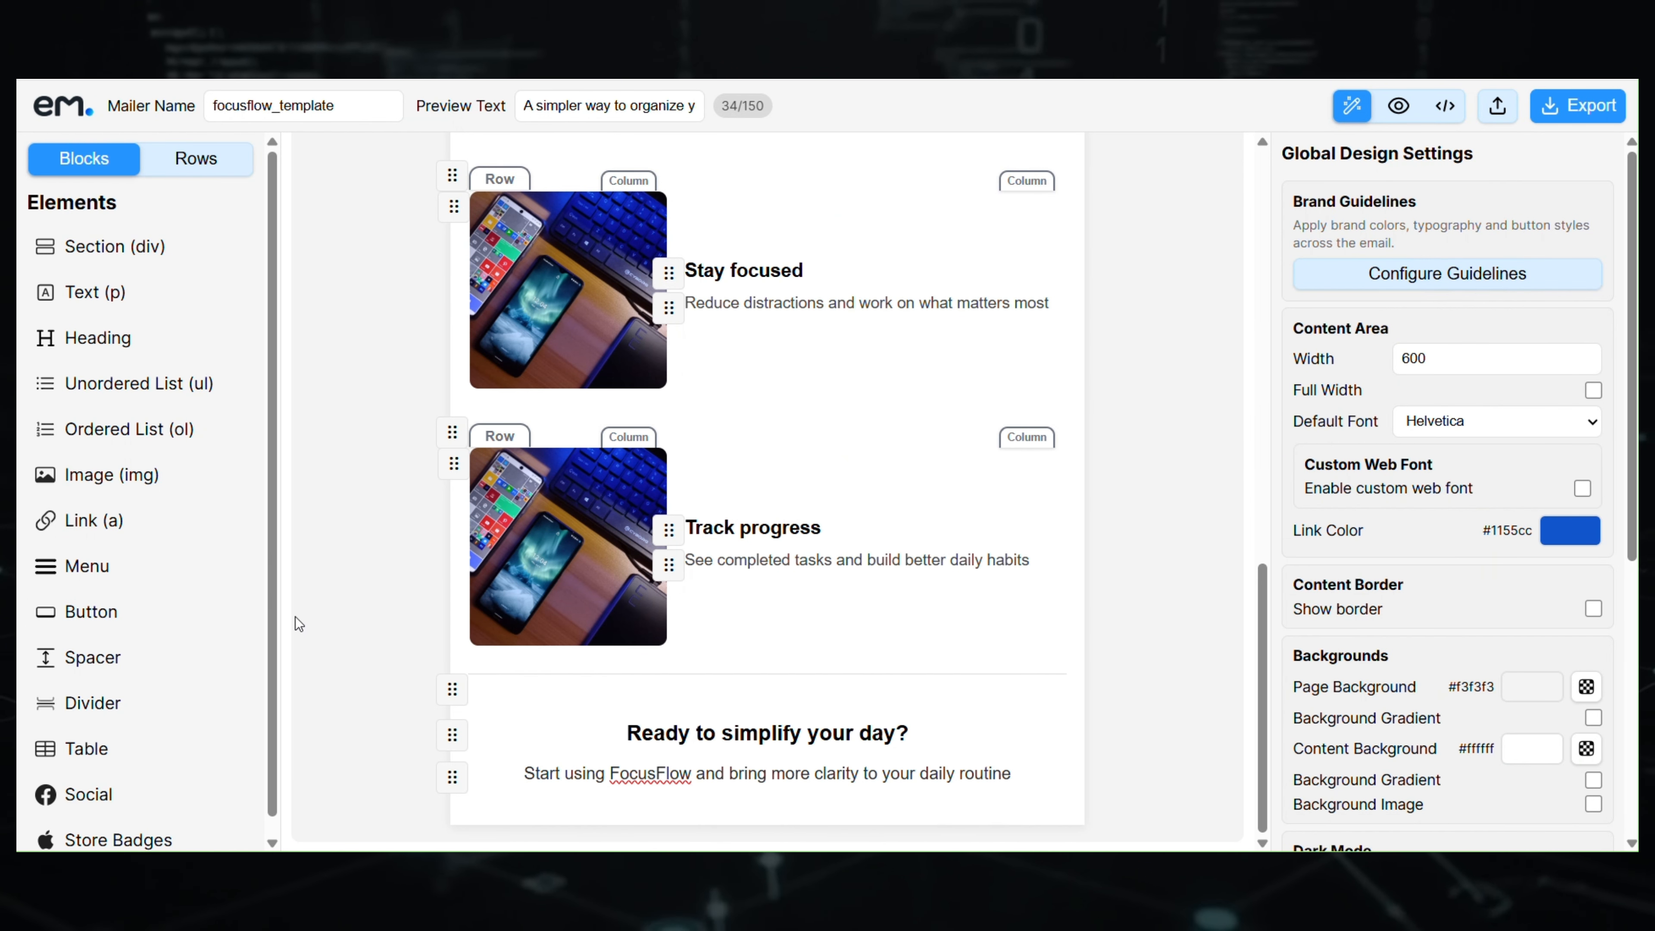
- Add a Get Started button below the invitation paragraph, keeping the Web Page link type
drag(208, 610, 786, 818)
click(788, 791)
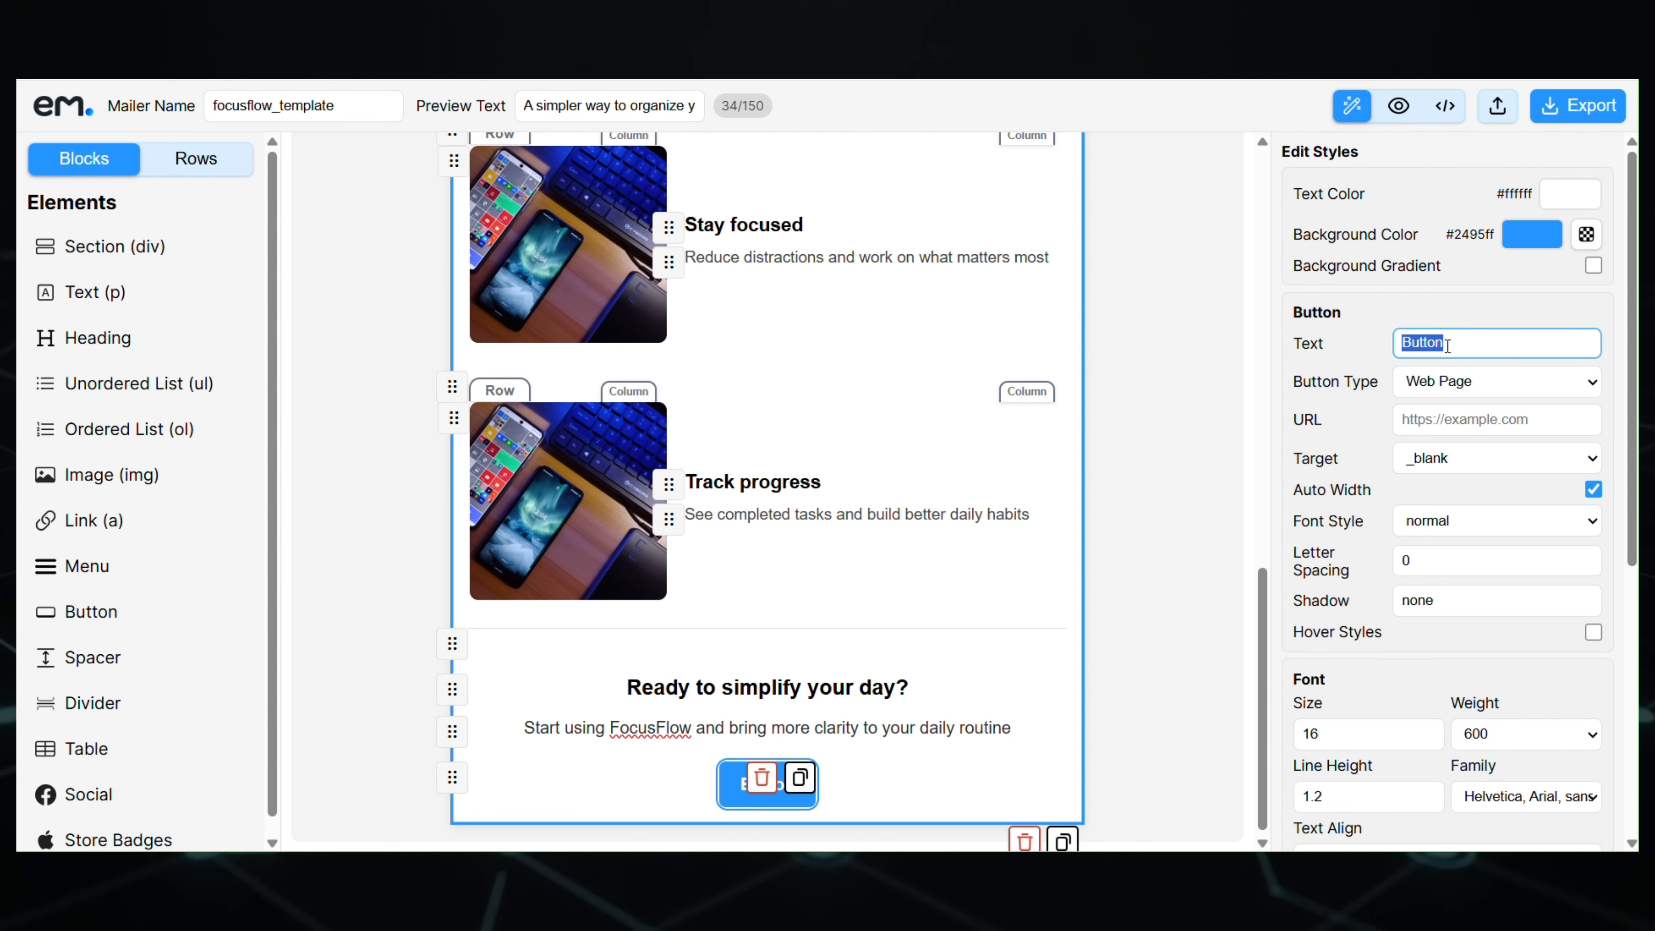
click(1472, 382)
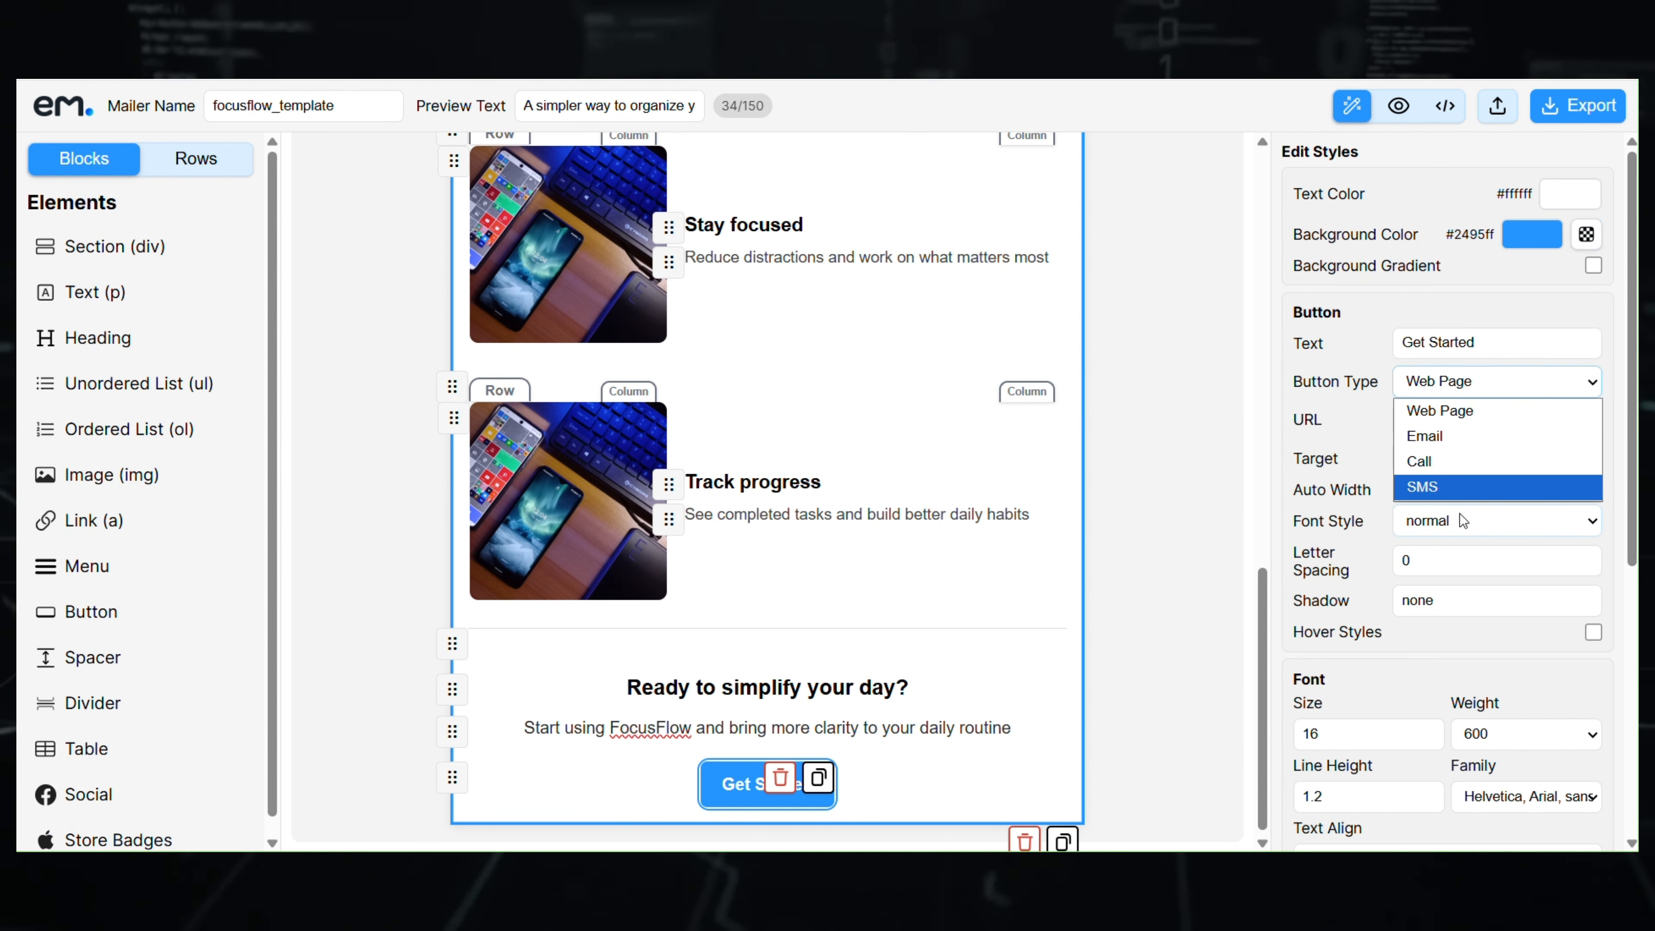
click(1446, 410)
click(1446, 419)
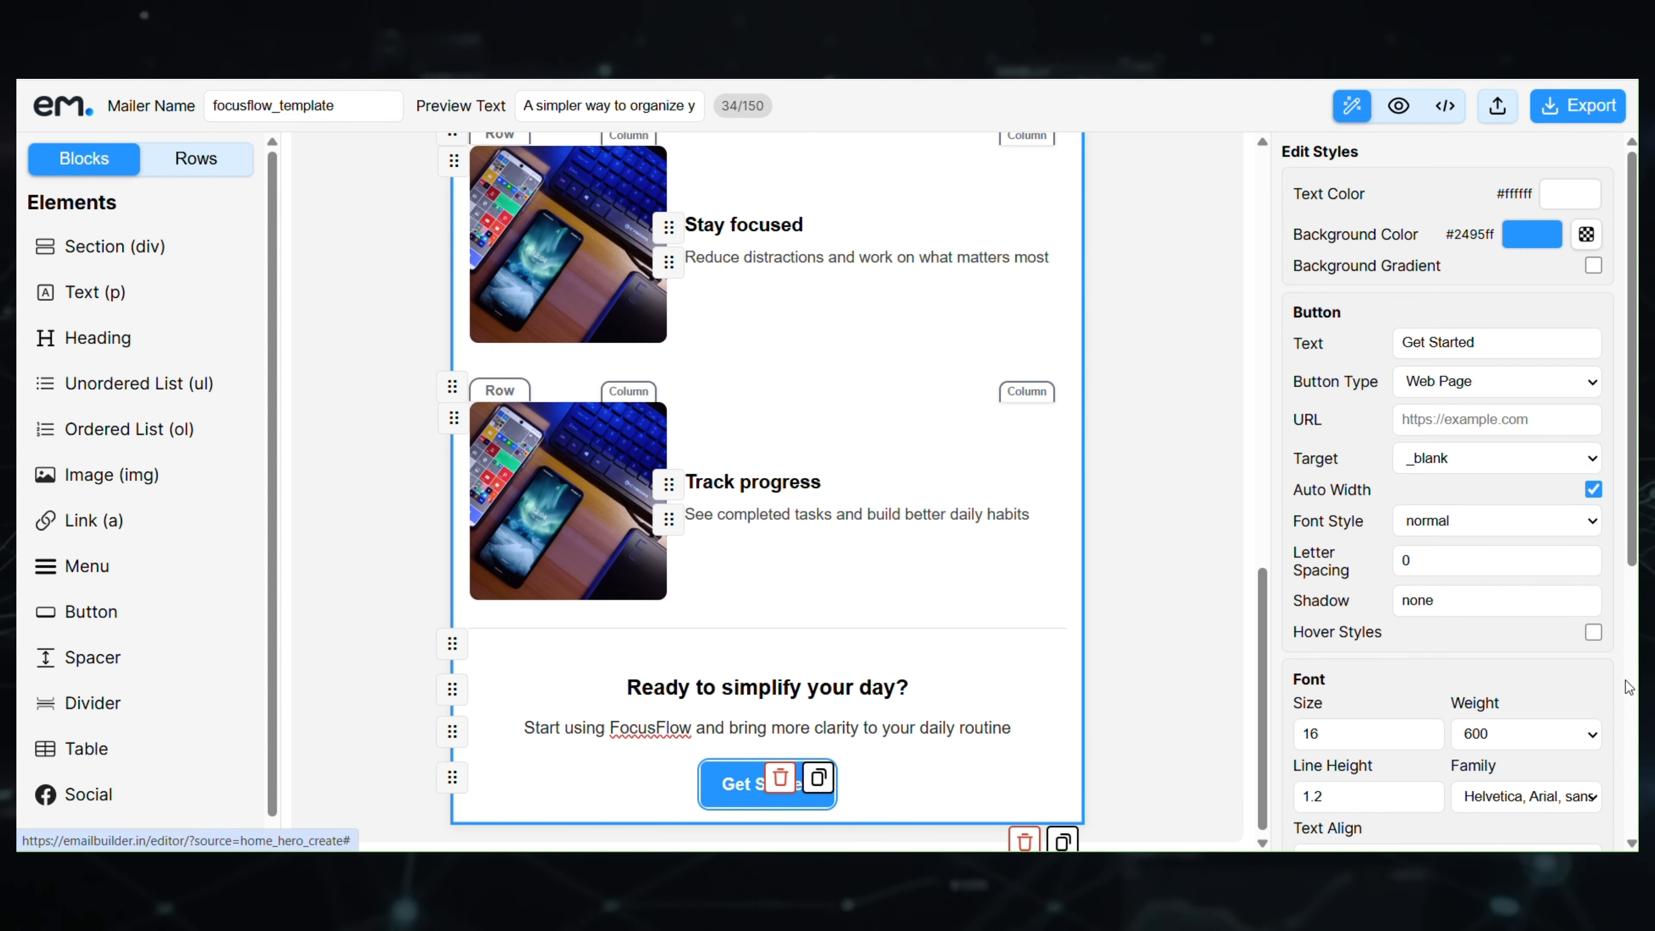
scroll(1593, 669, down, 5)
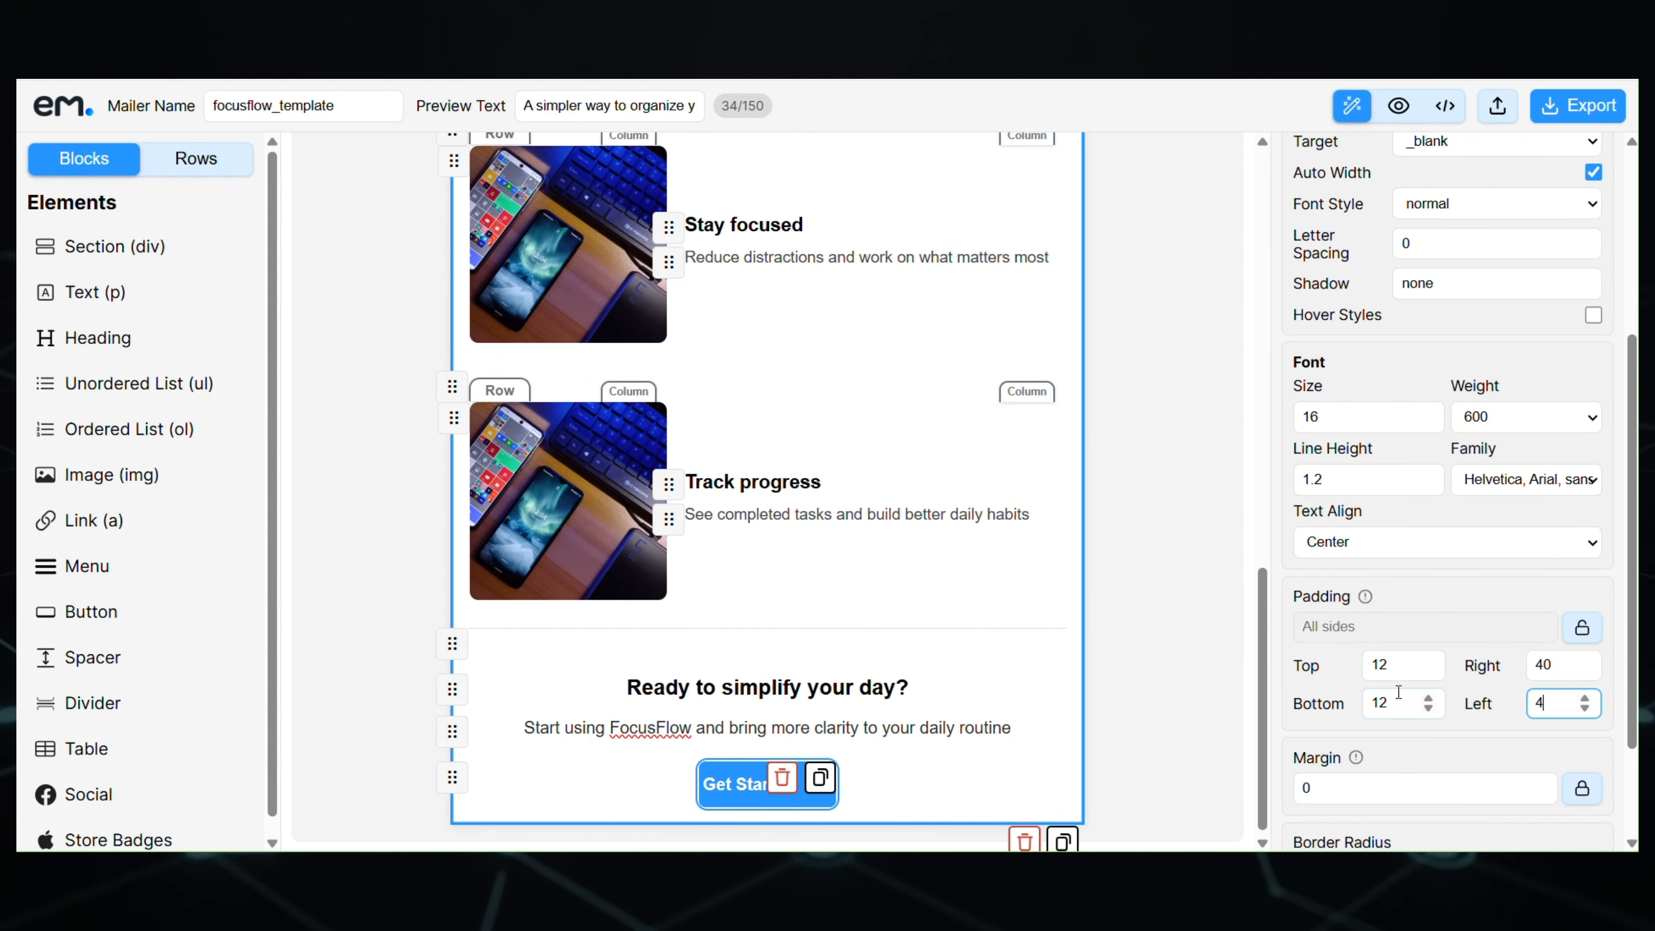
- Give the Get Started button's row a bottom margin of 25
click(978, 783)
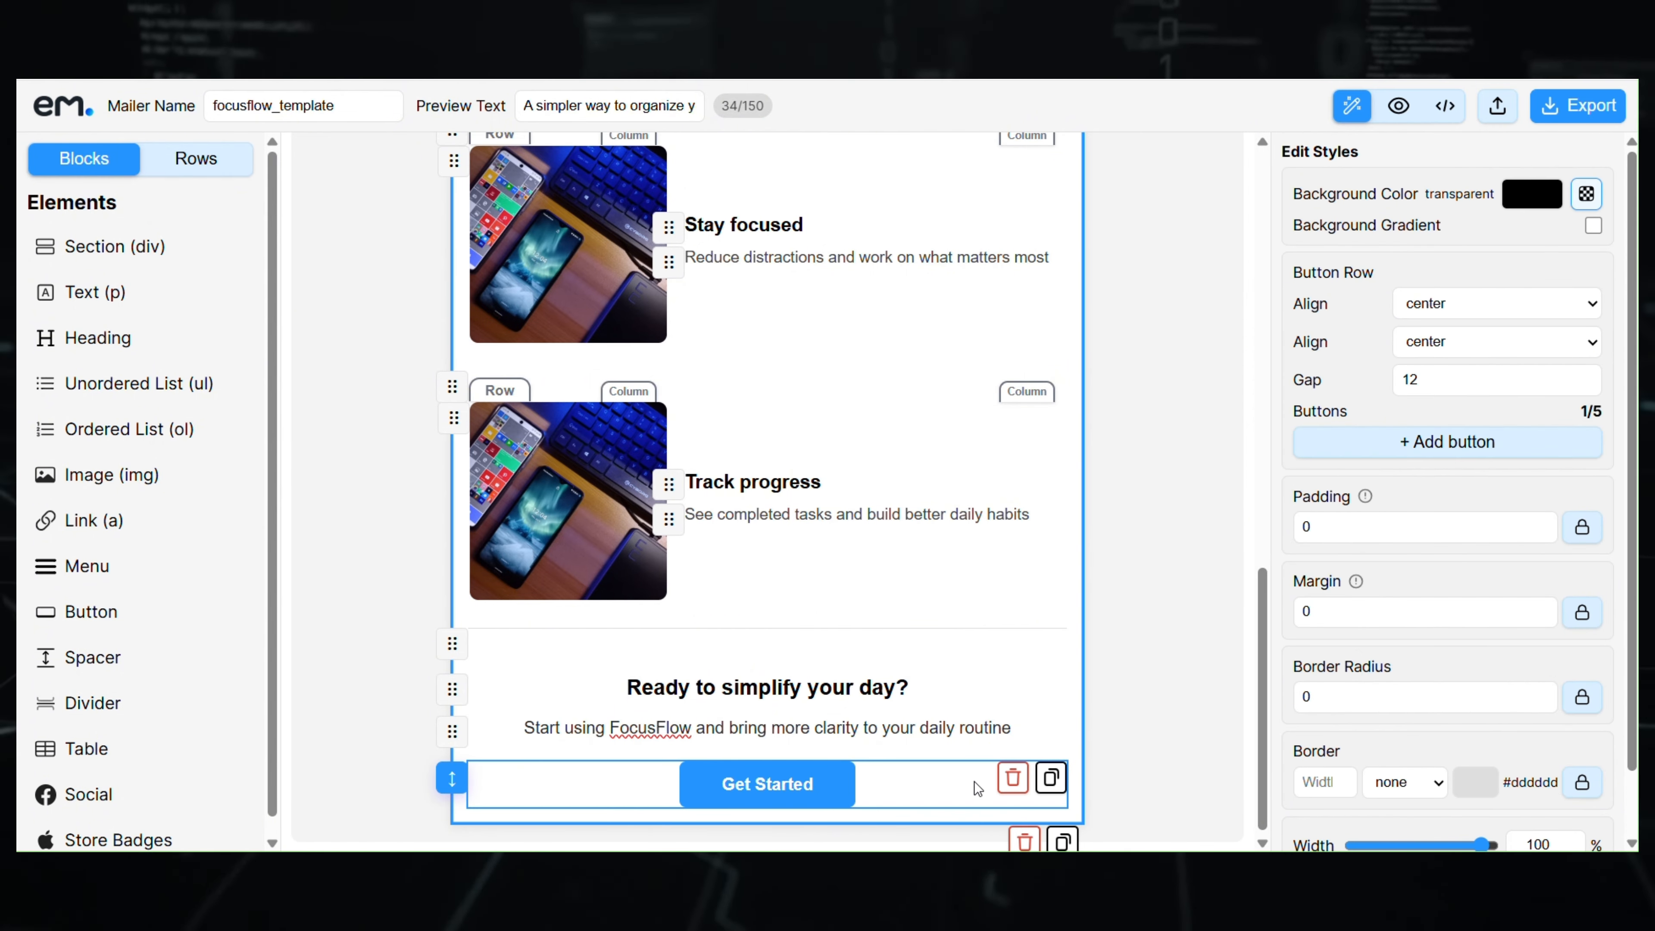
click(1584, 614)
scroll(1580, 630, down, 3)
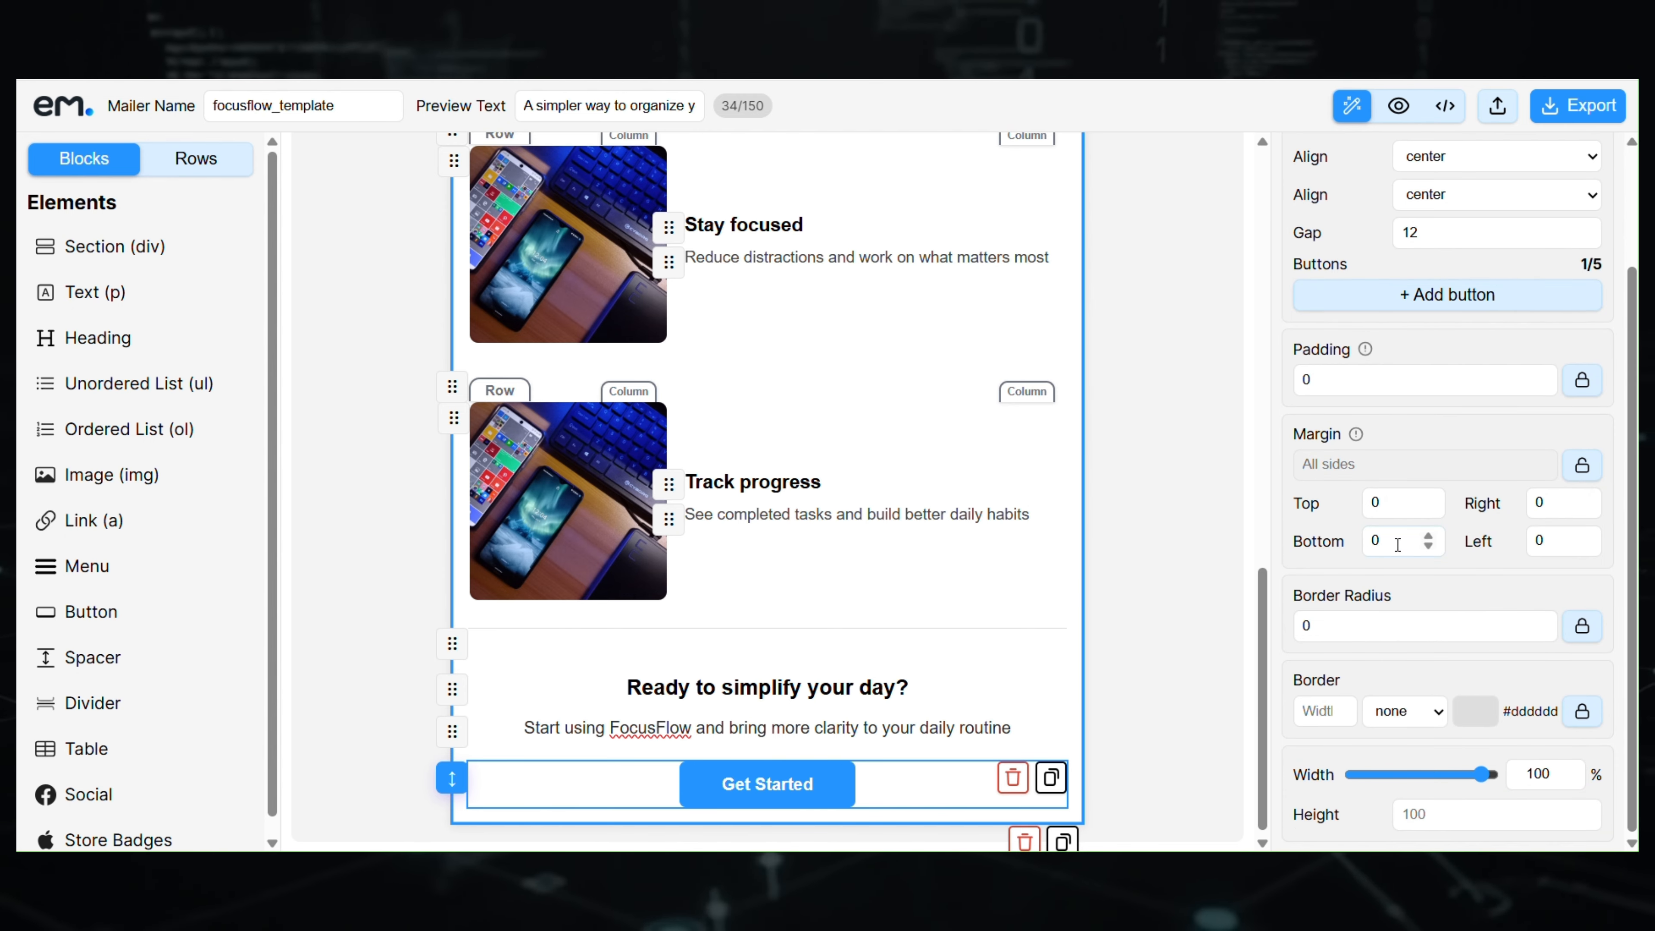
drag(1400, 543, 1067, 496)
text(25)
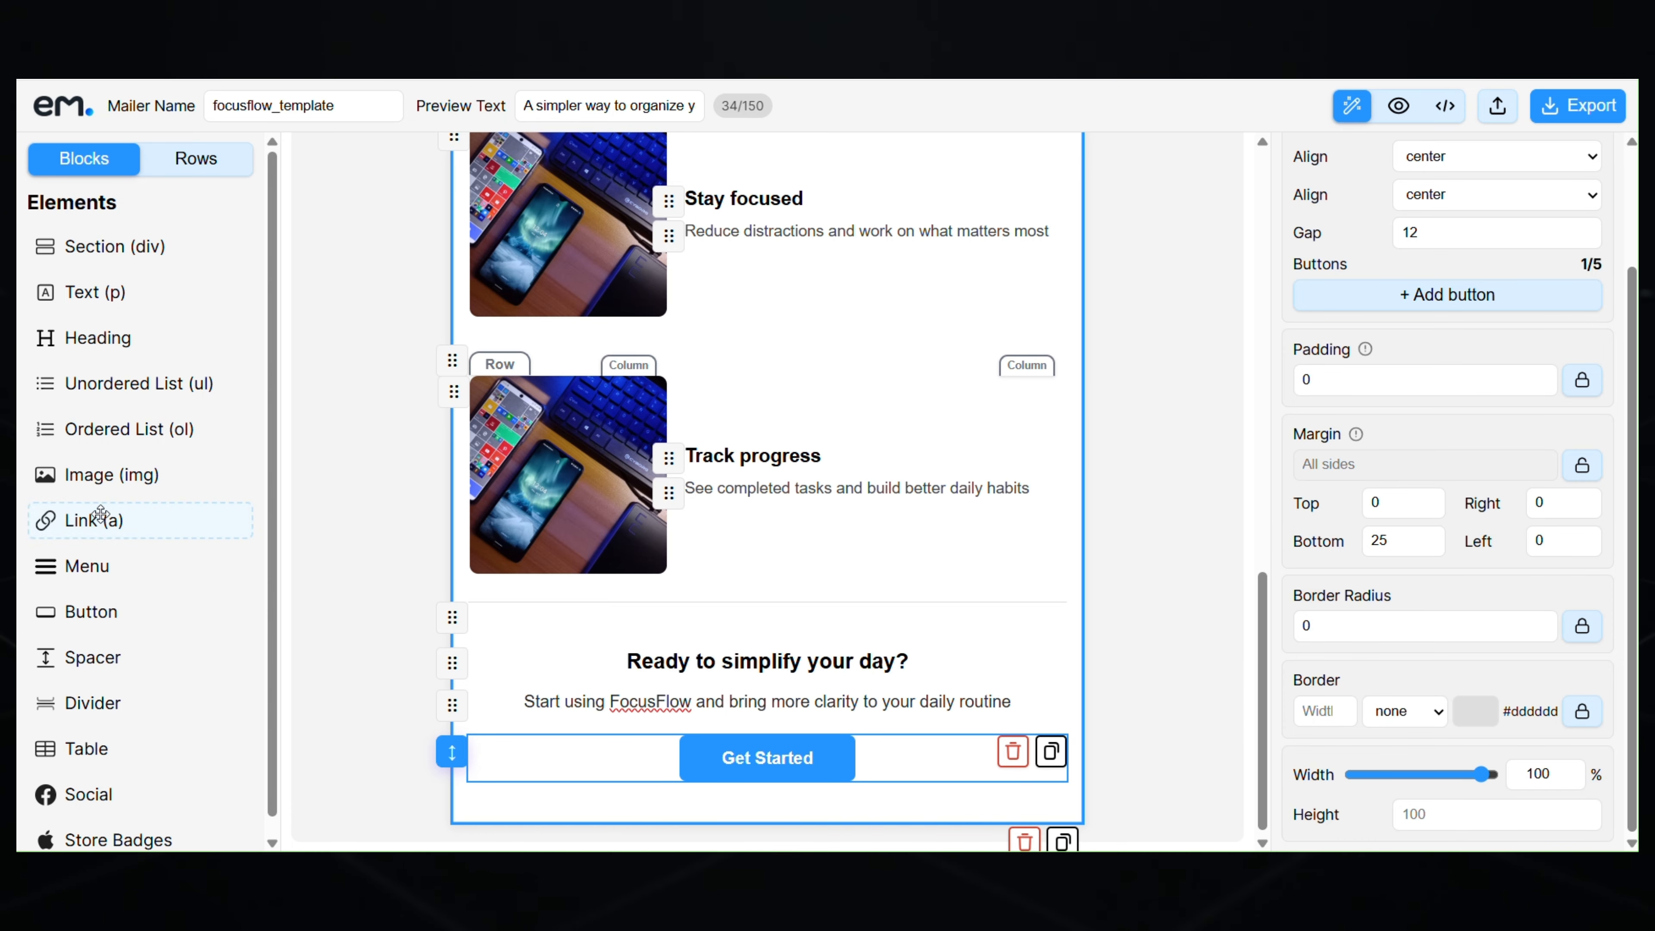
- Add a divider below the Get Started button with a bottom margin of 25
drag(115, 711, 778, 807)
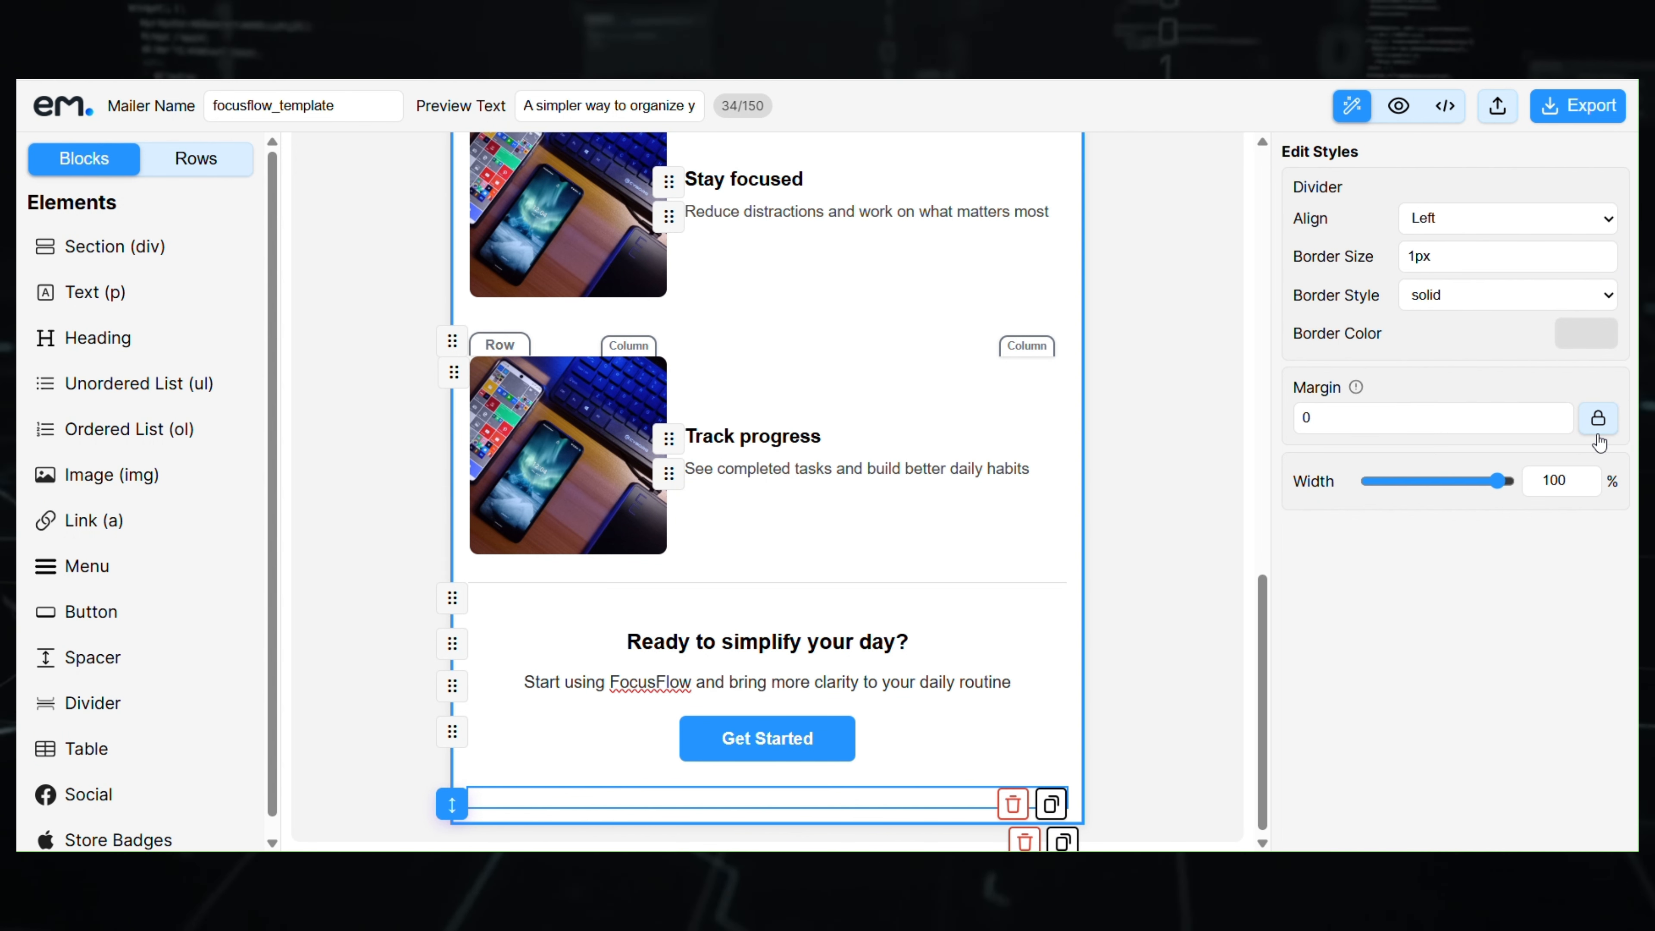
click(1598, 418)
click(1401, 490)
text(25)
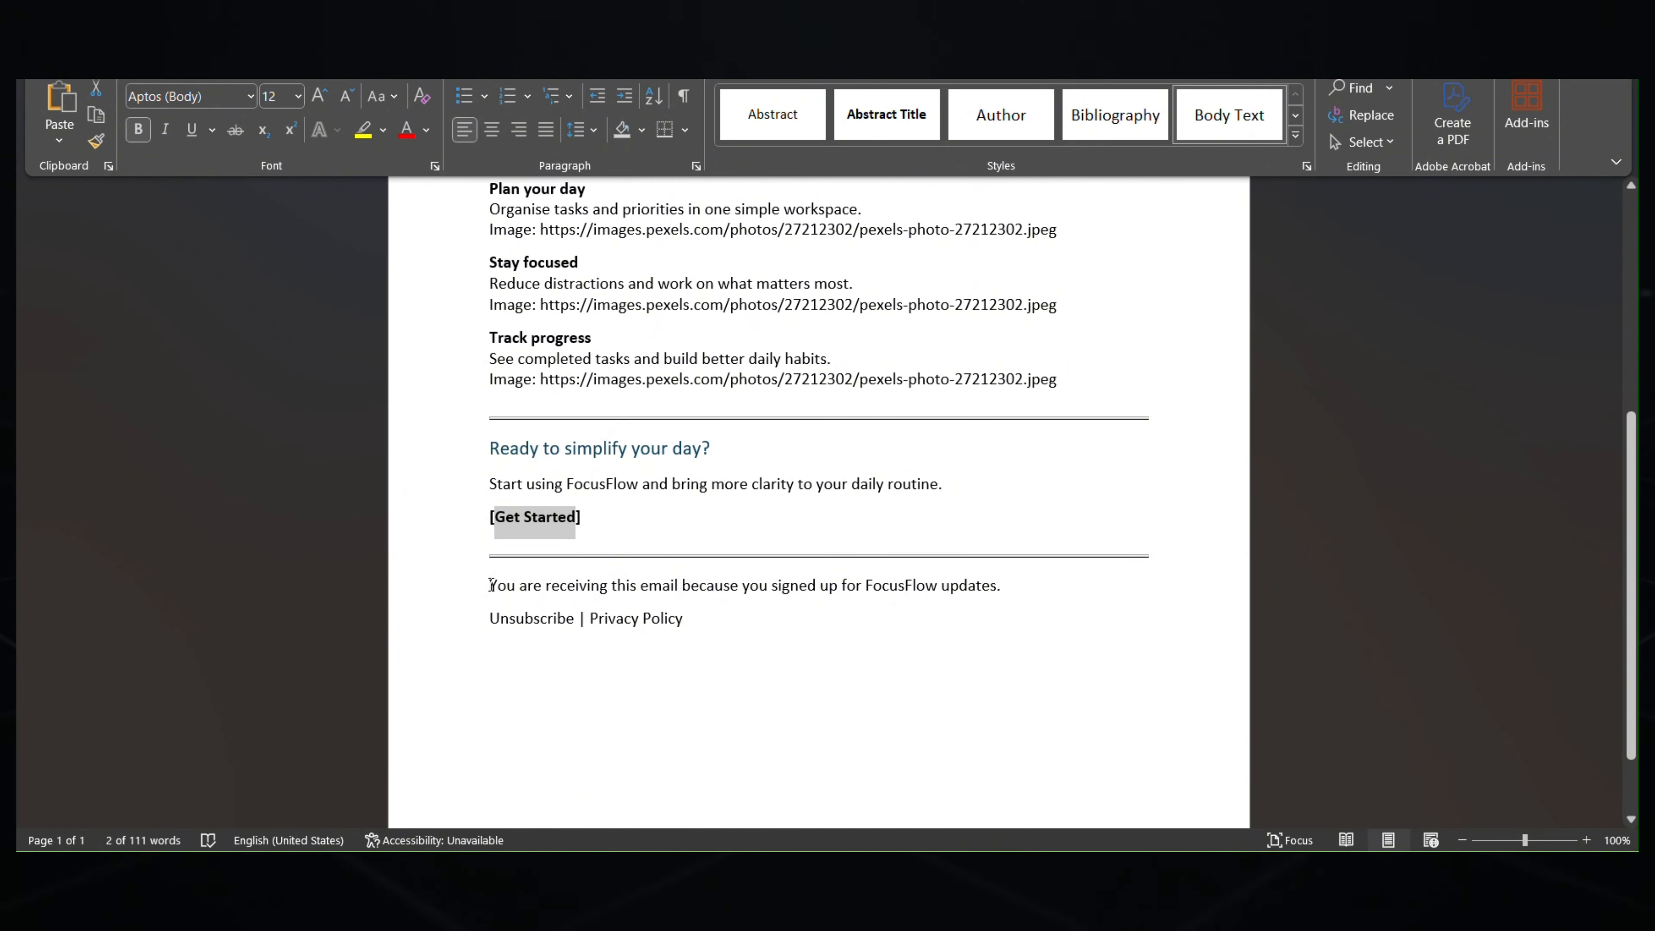
- Paste the footer sentence from the draft into a new centred paragraph below the divider
drag(985, 580, 1001, 582)
key(ctrl+c)
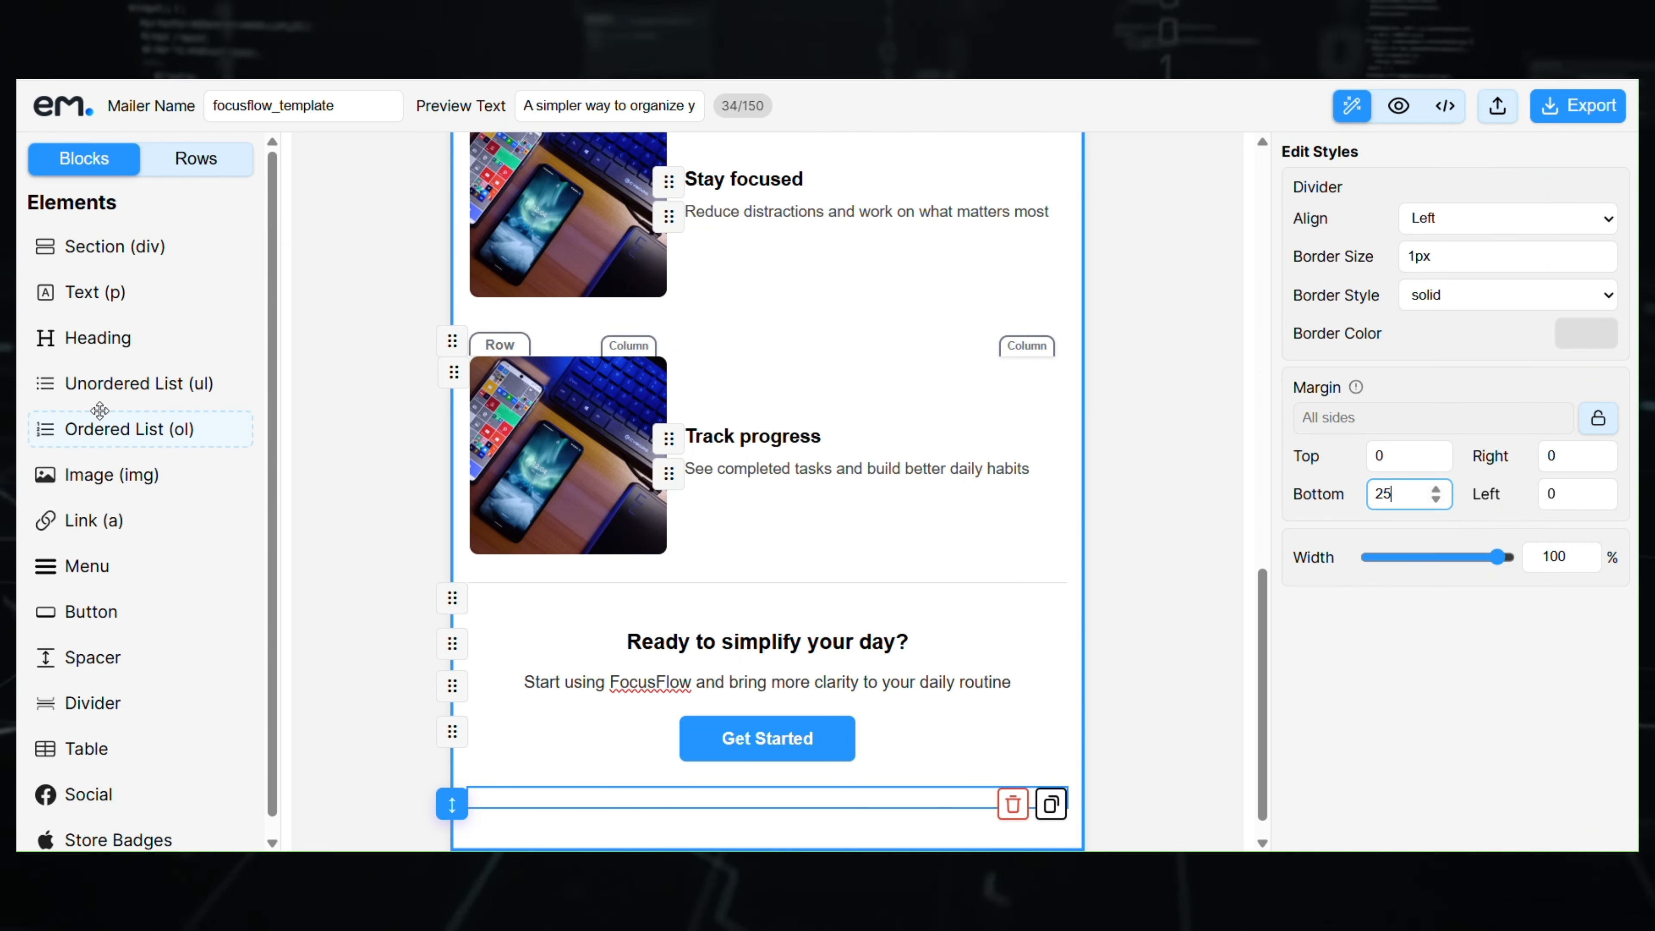
drag(101, 303, 784, 835)
triple_click(741, 797)
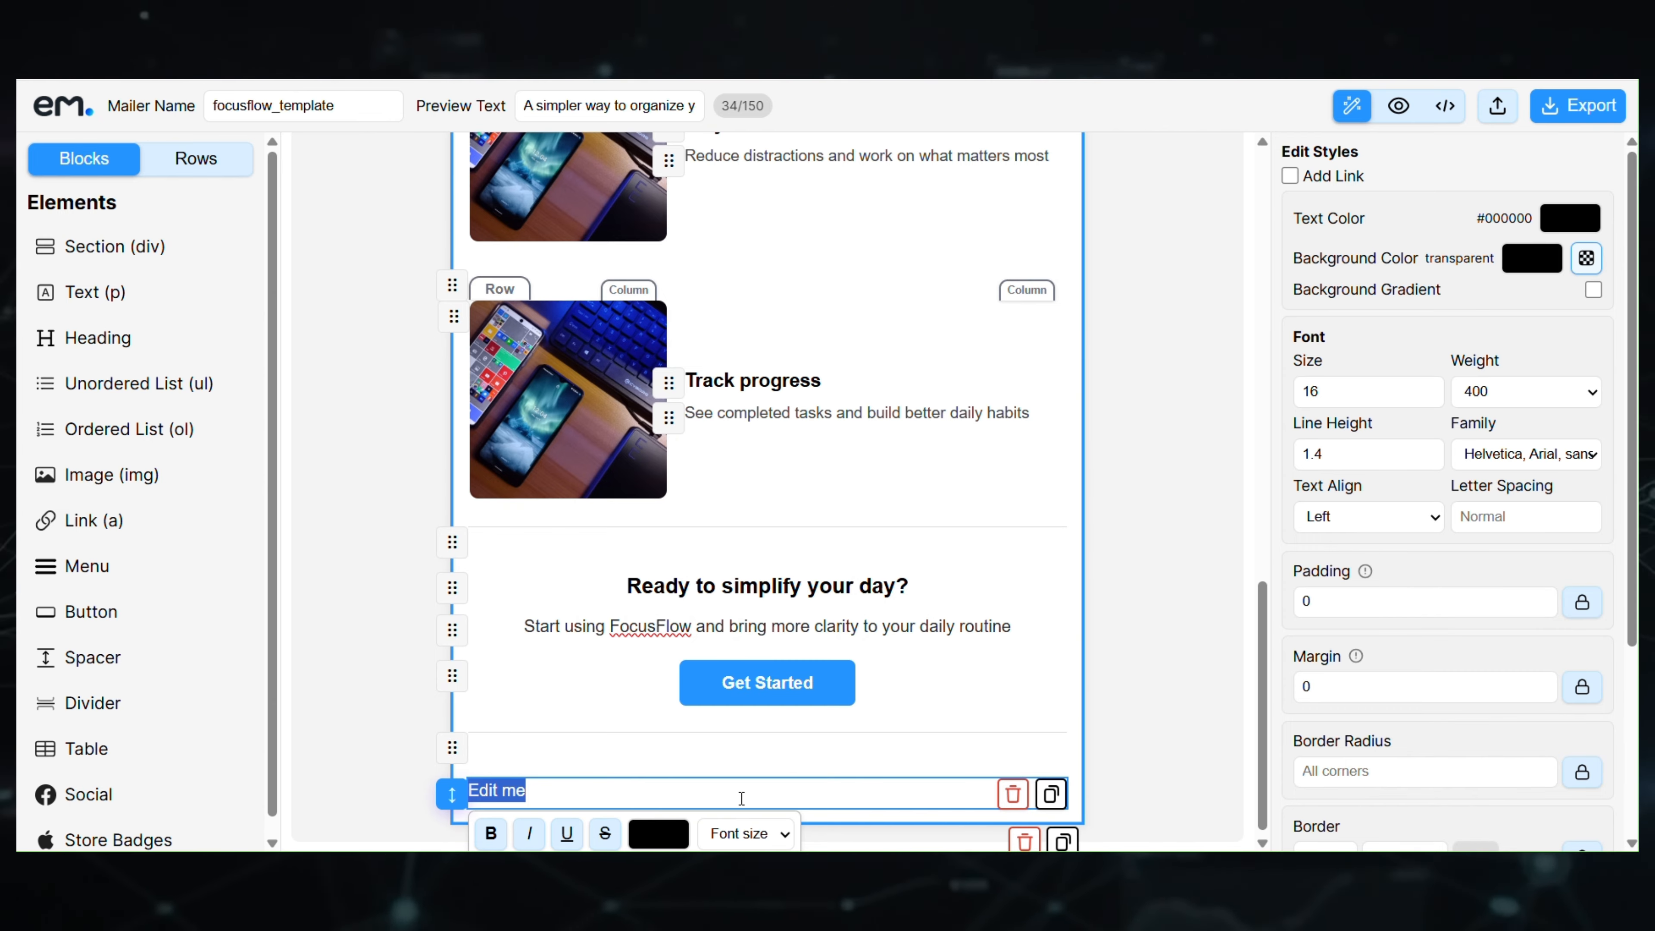
key(ctrl+v)
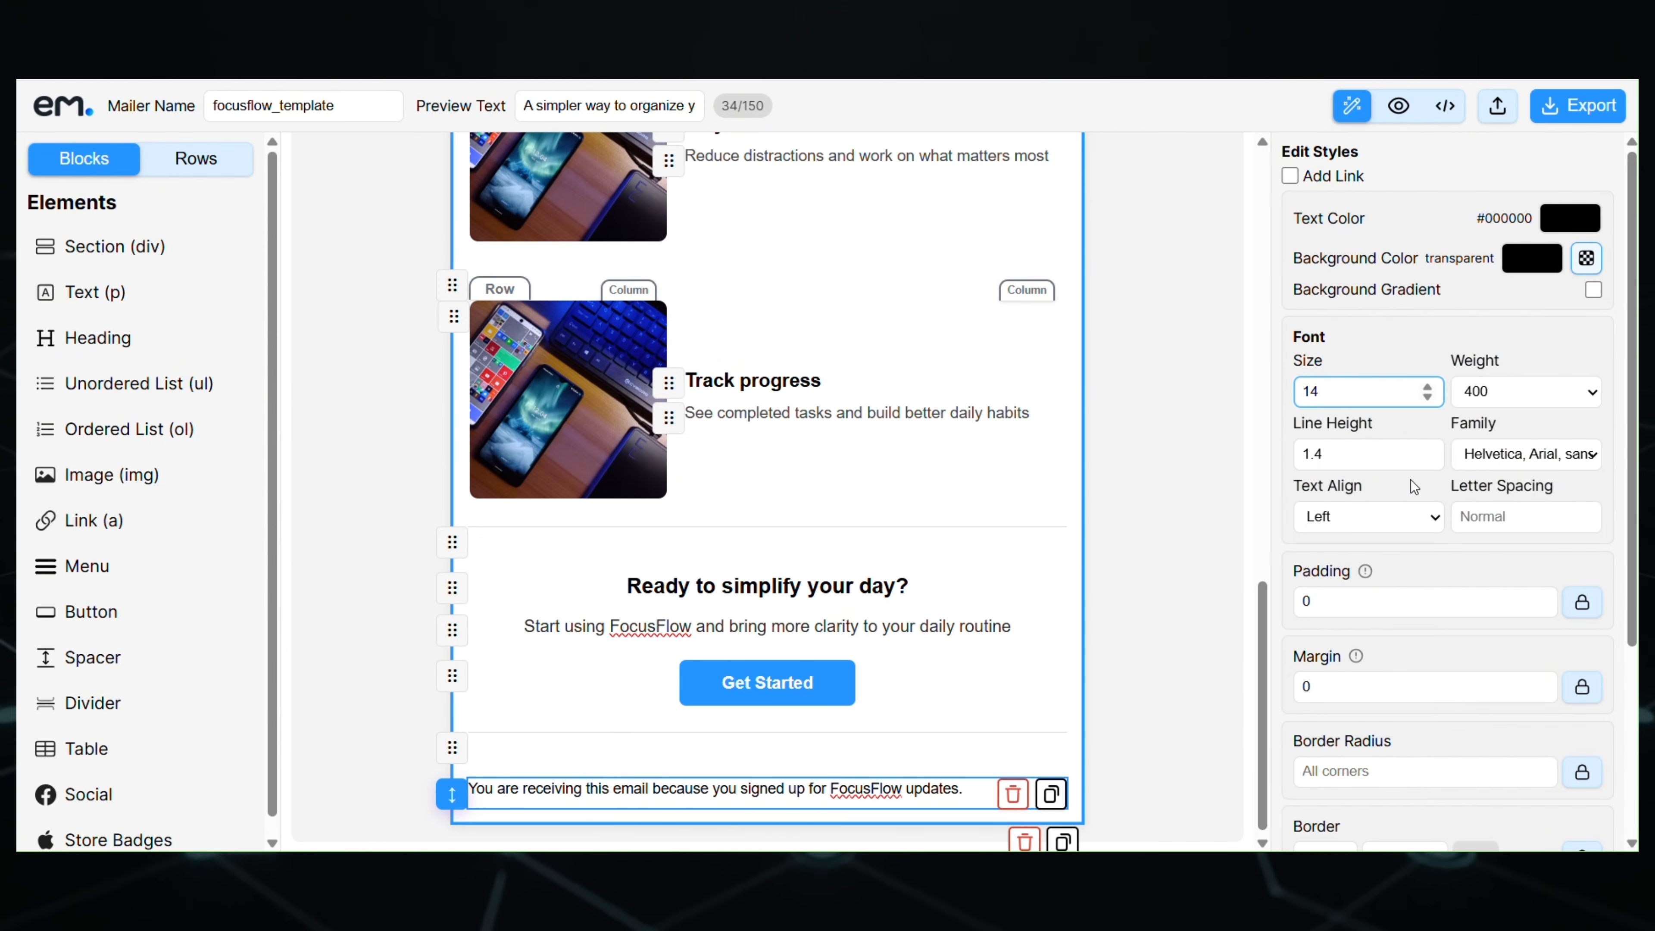
click(1379, 522)
click(1365, 581)
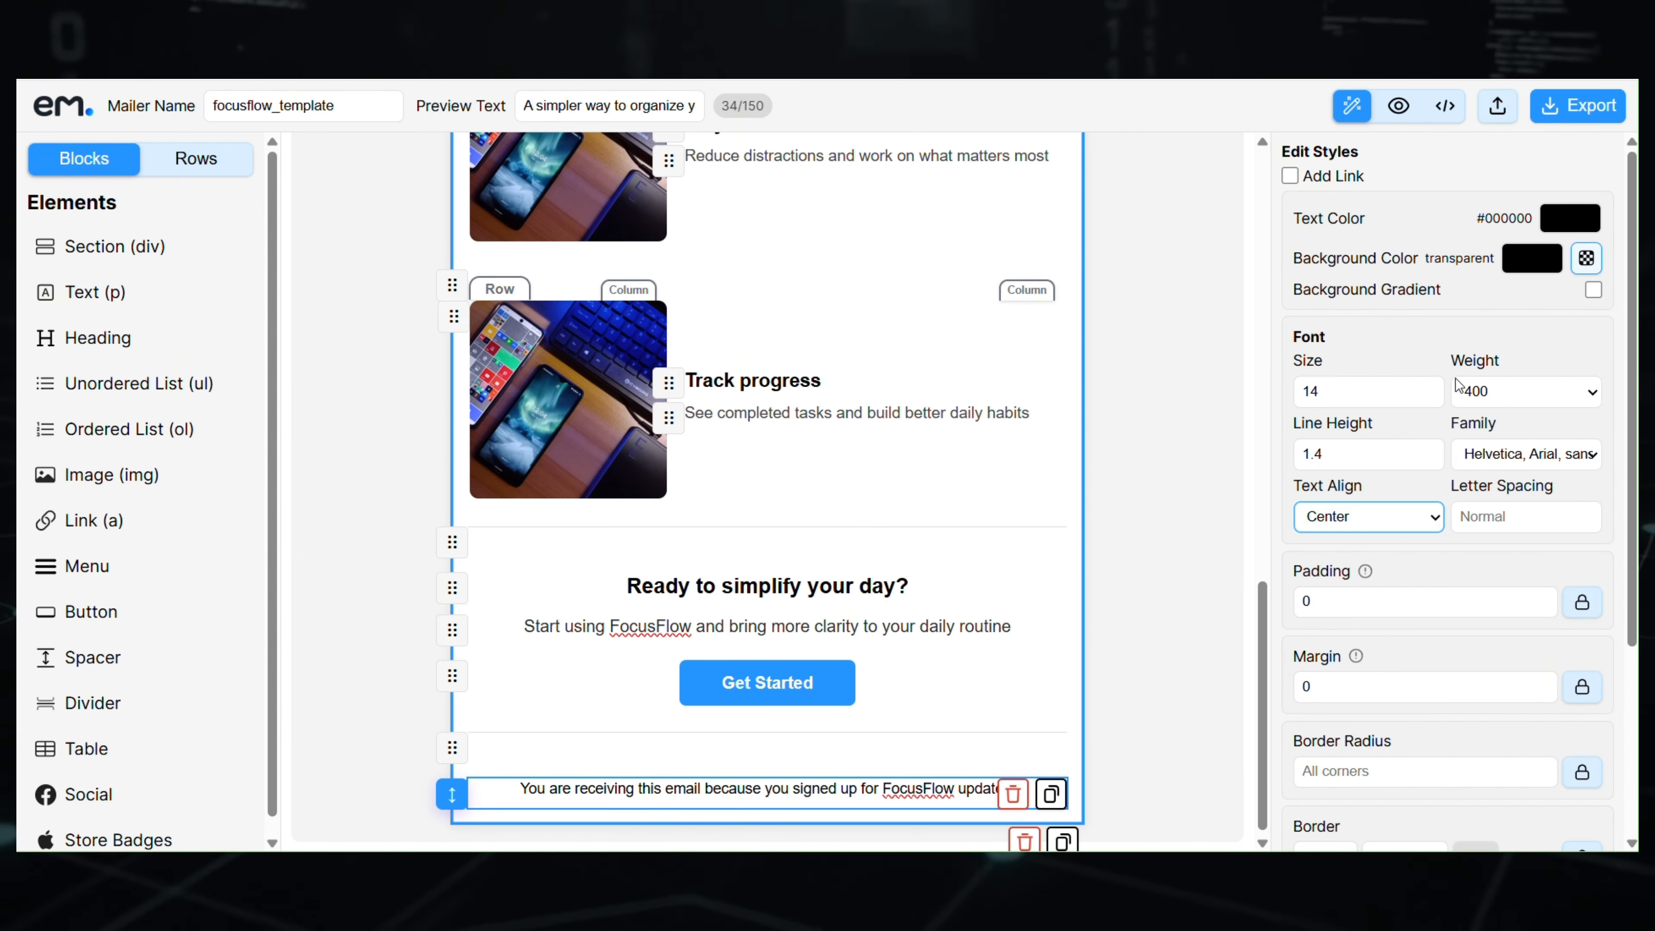
- Colour the footer note grey (#545454) and give it a bottom margin of 15
click(1570, 218)
click(1358, 328)
drag(1344, 336, 1338, 339)
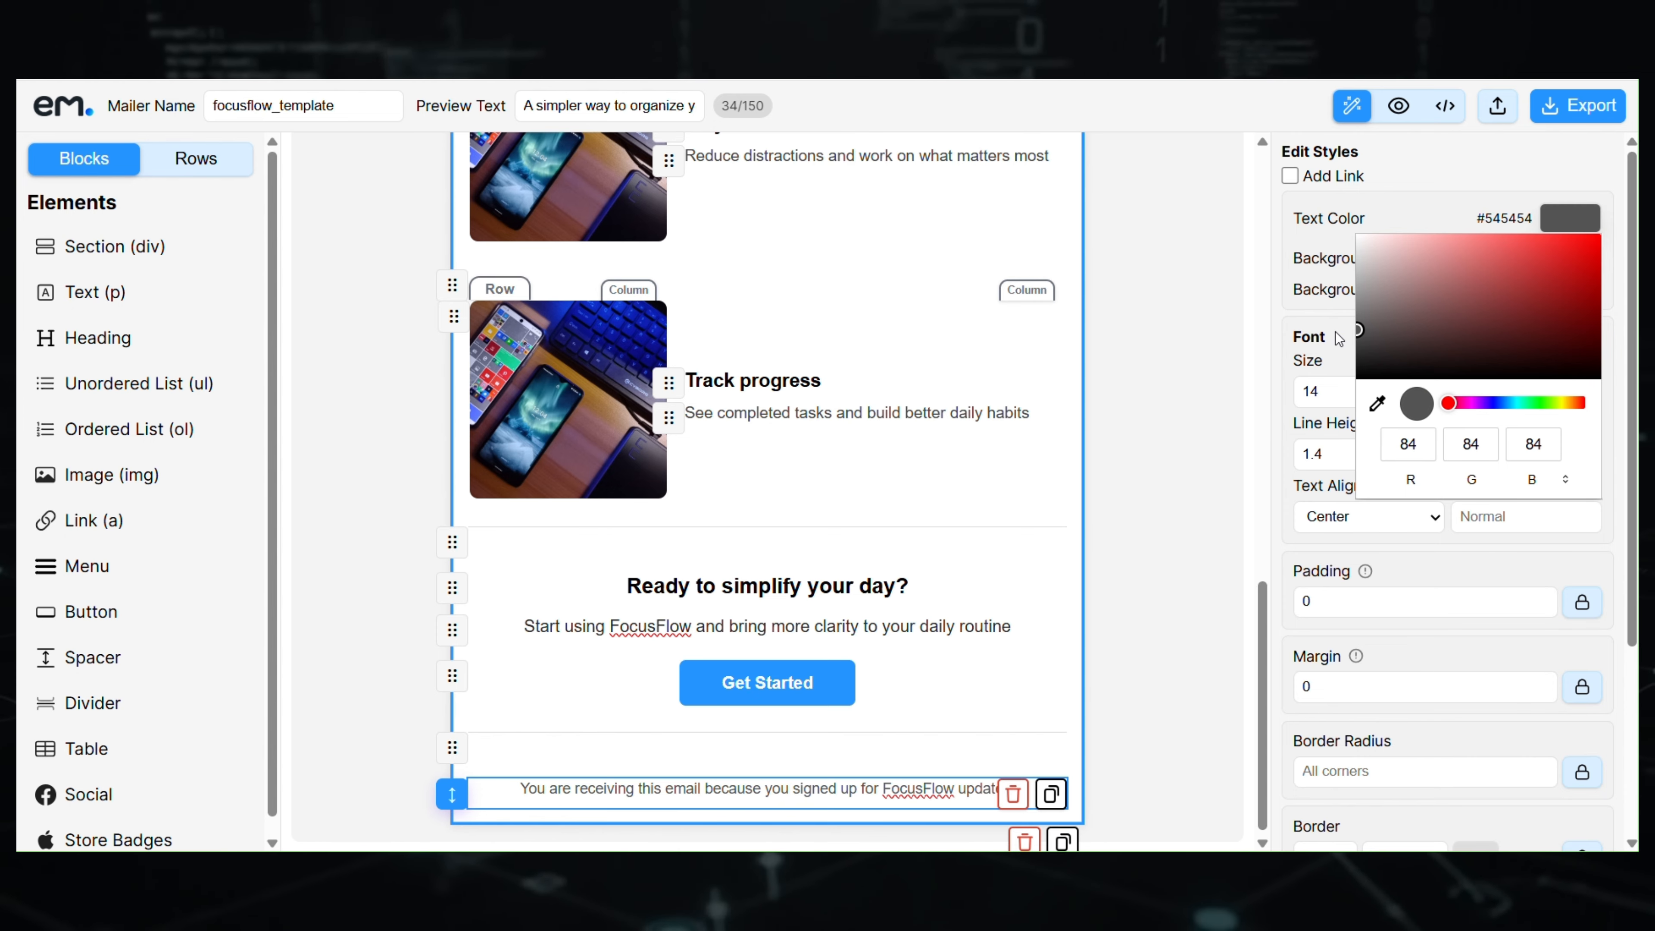
click(1426, 578)
scroll(1425, 579, down, 3)
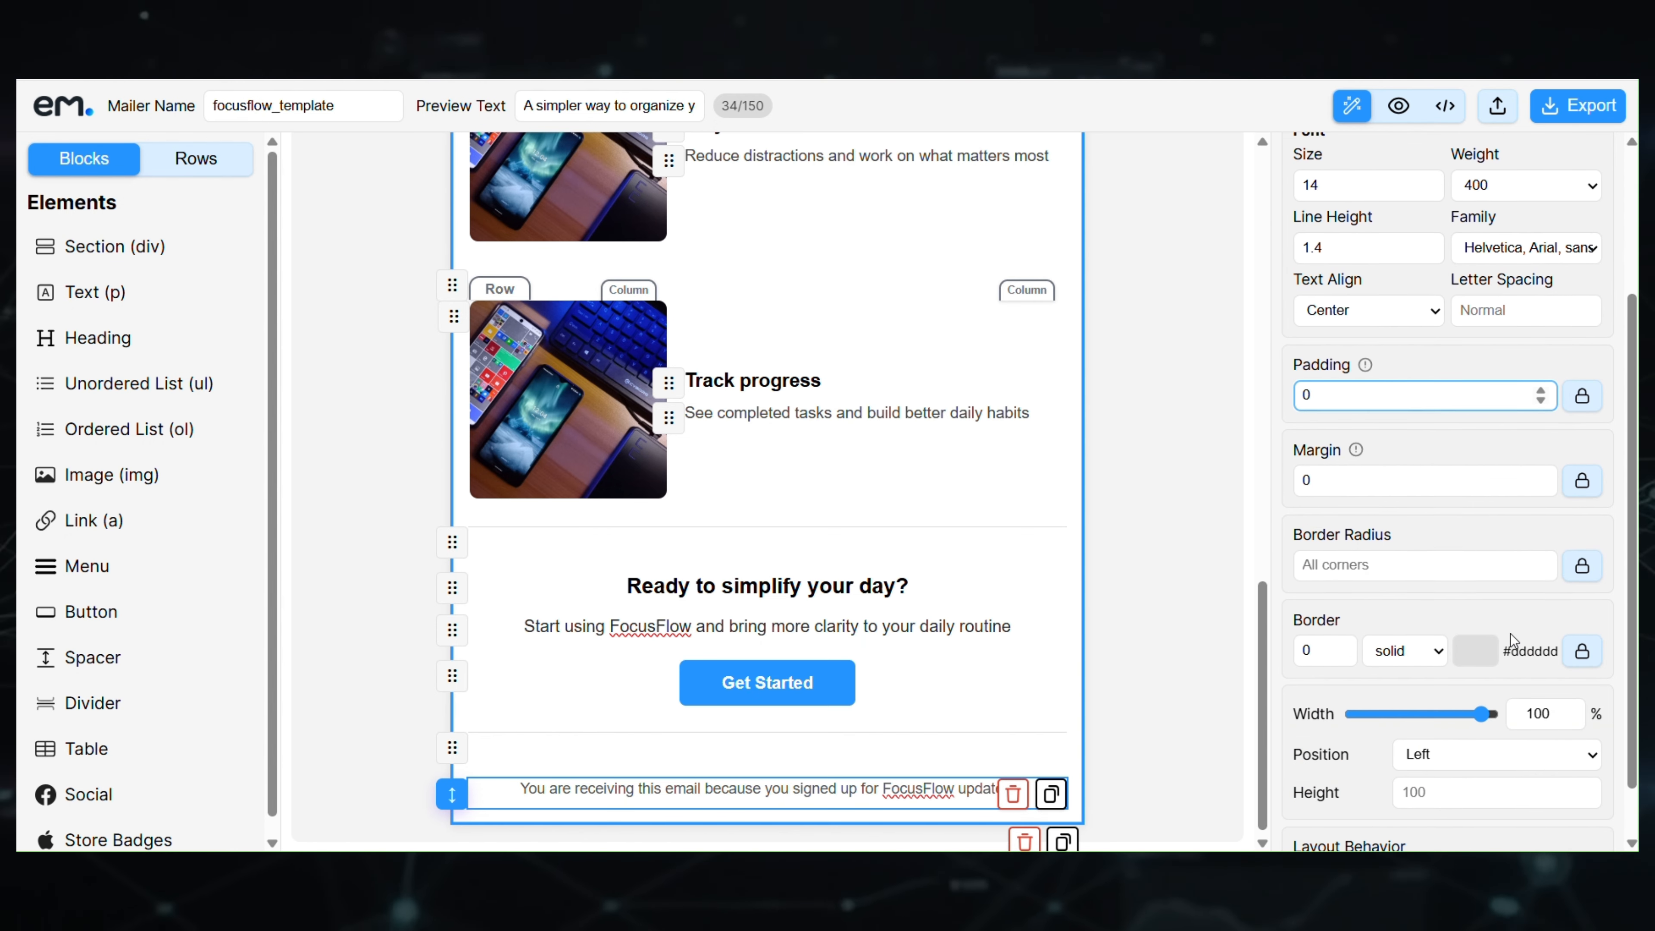
click(1578, 482)
scroll(1478, 546, down, 1)
scroll(1479, 546, down, 2)
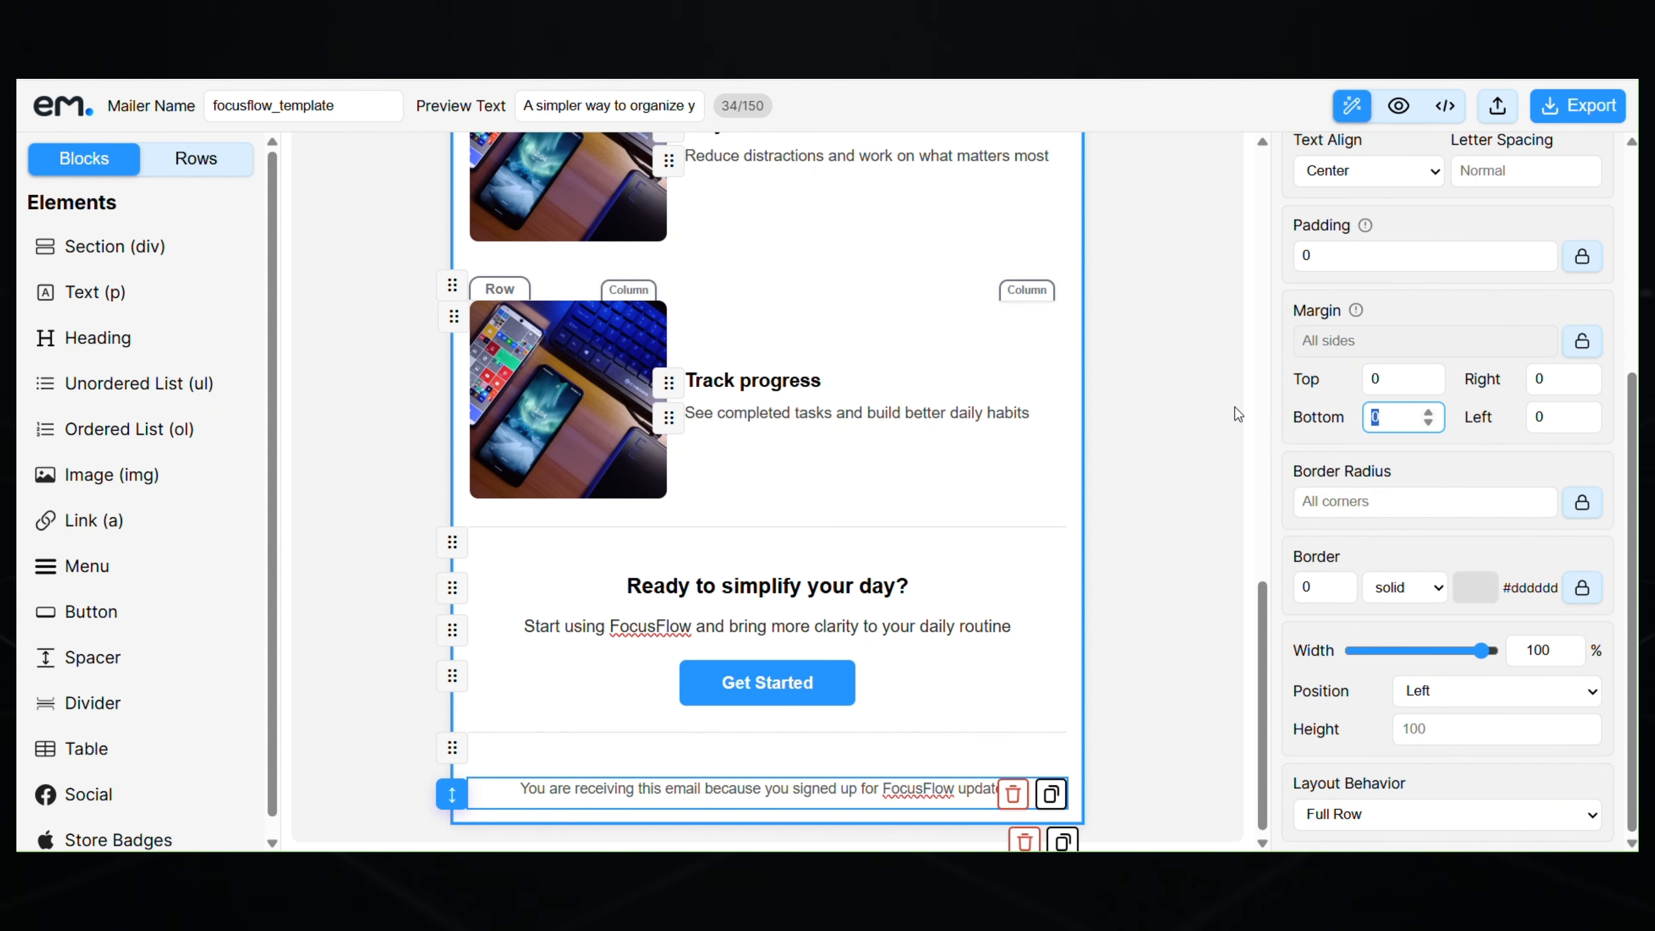
text(15)
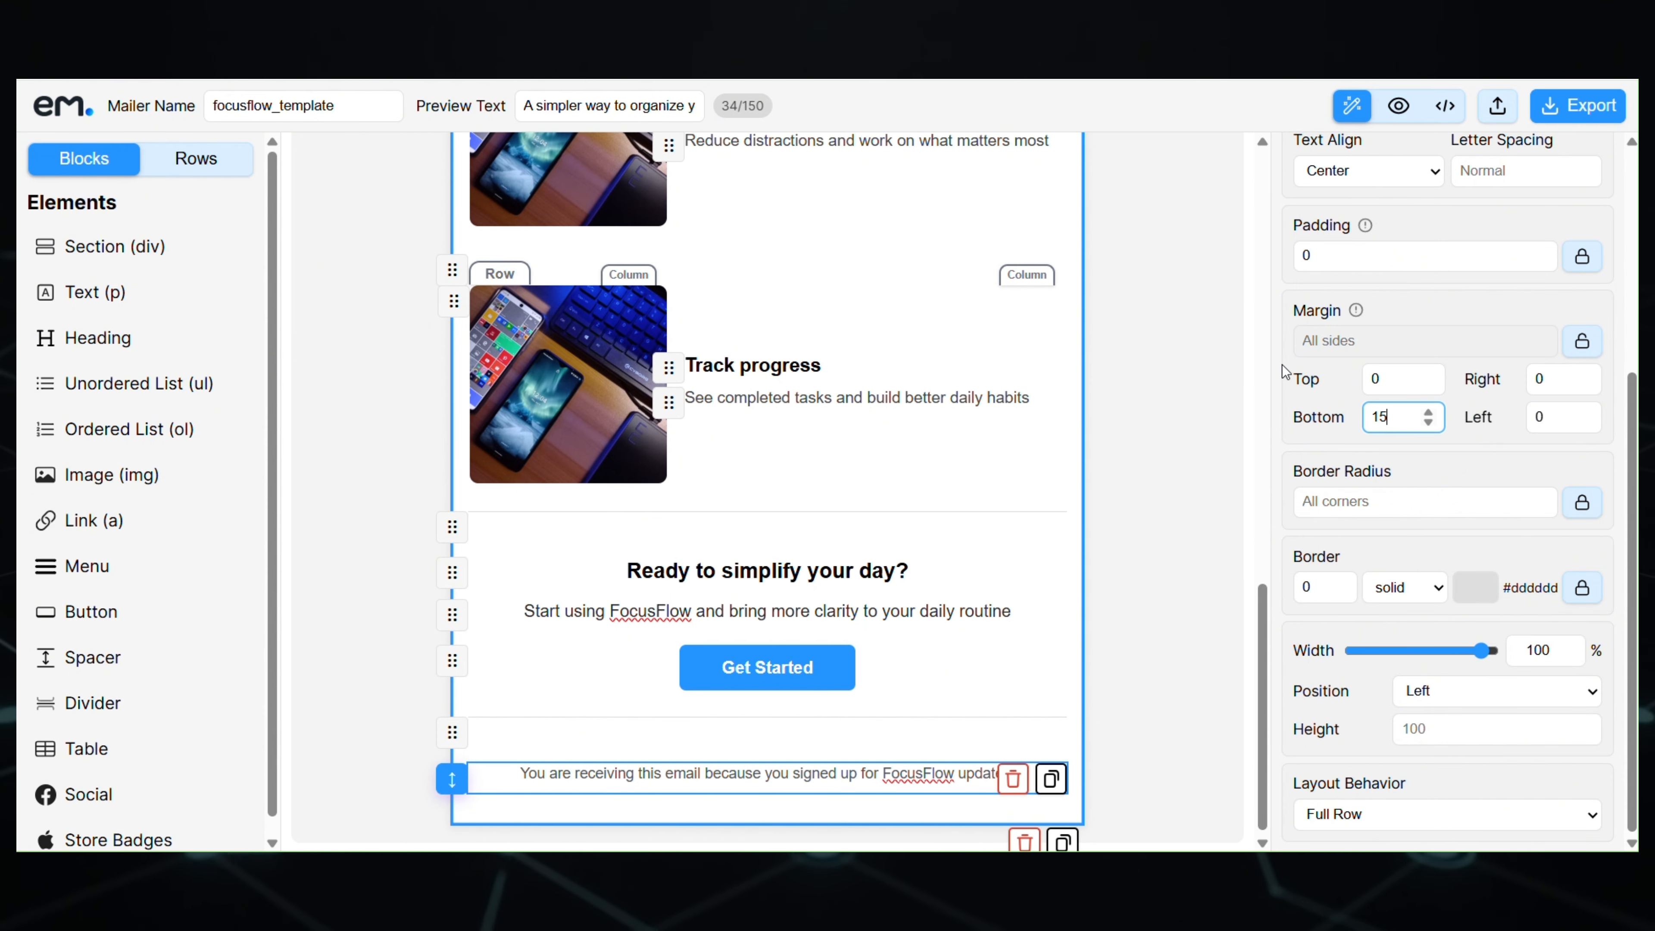
click(1162, 360)
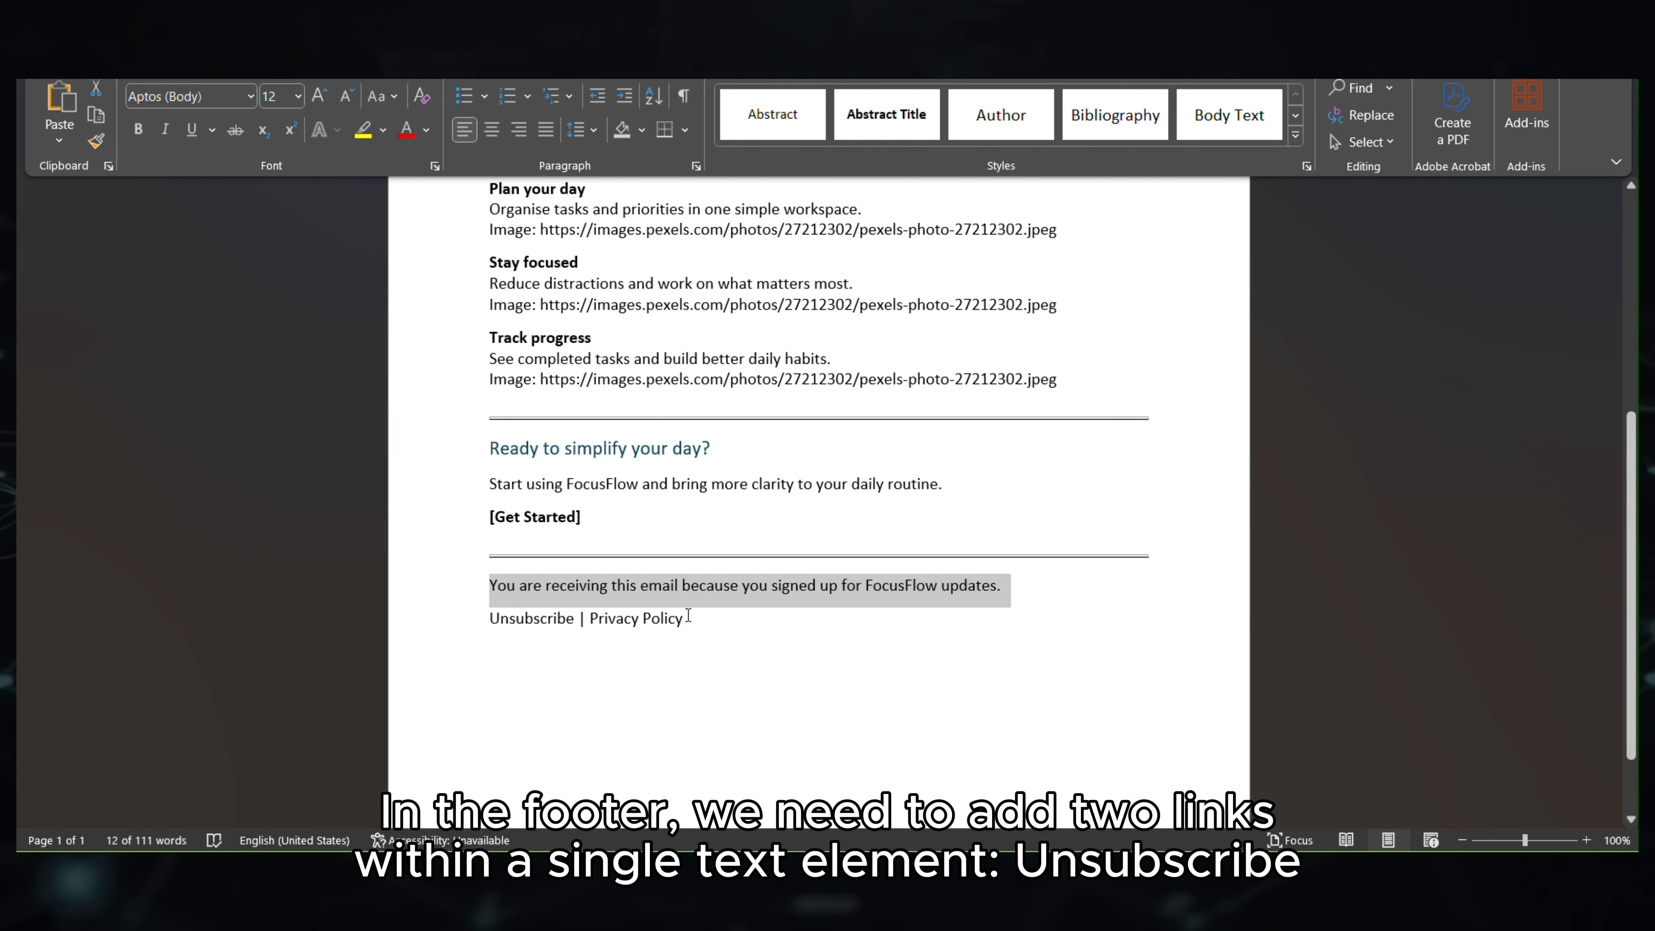
click(688, 616)
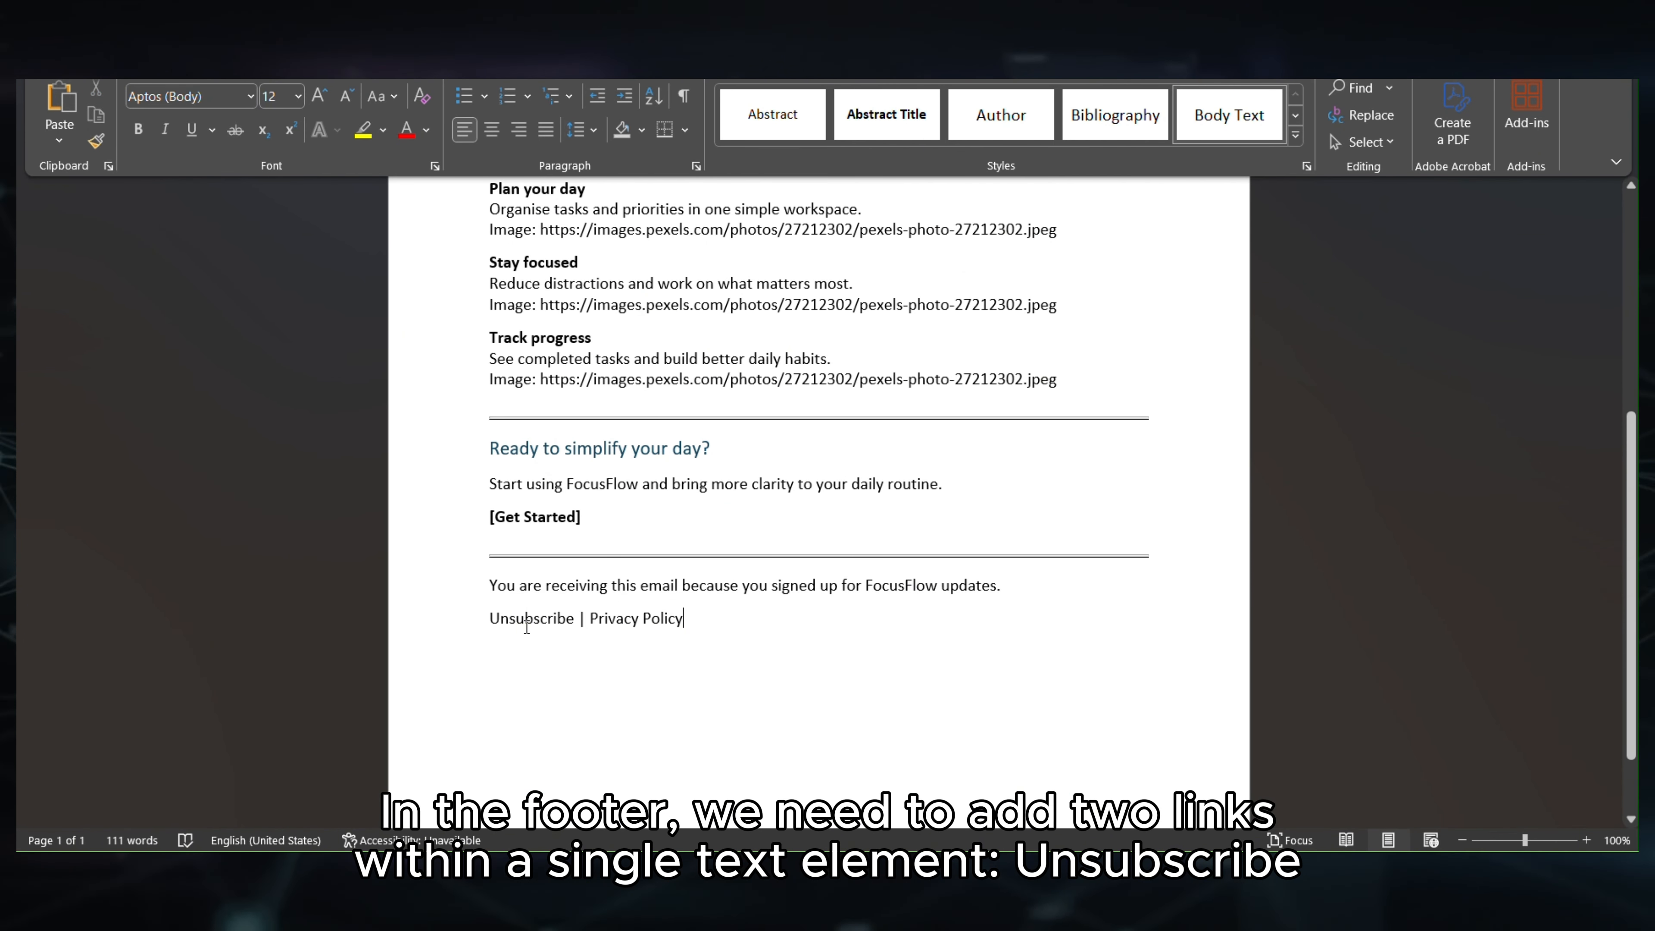
triple_click(492, 624)
key(ctrl+c)
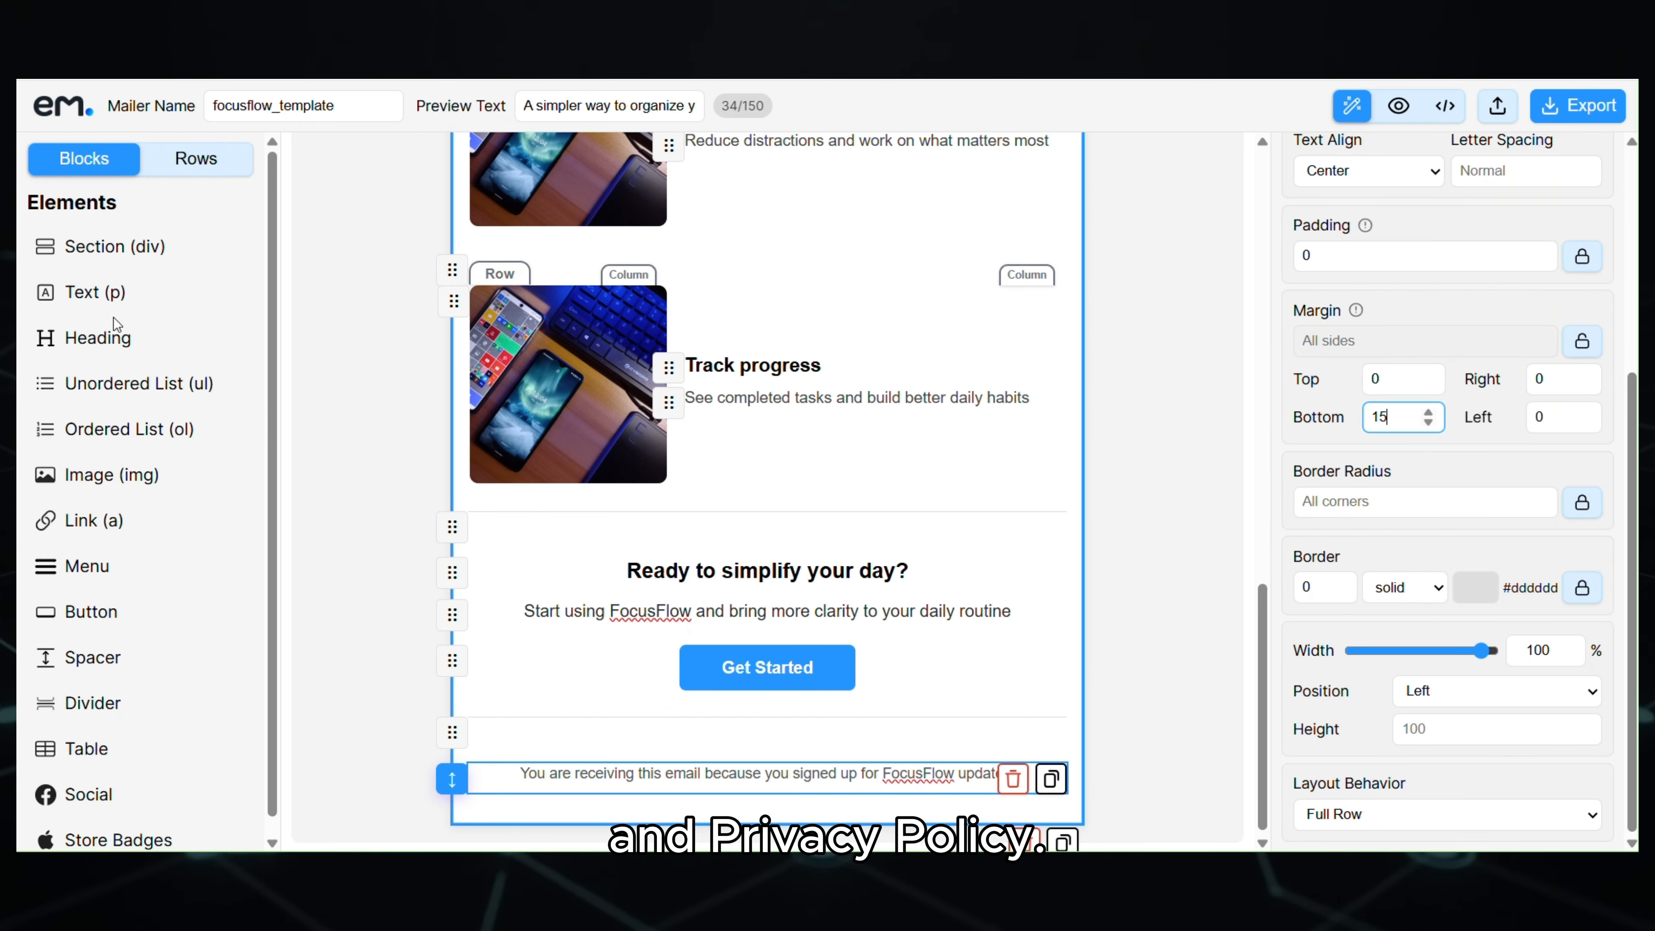
- Add a paragraph with the pasted 'Unsubscribe | Privacy Policy' text at font size 14, centred
drag(253, 378, 759, 799)
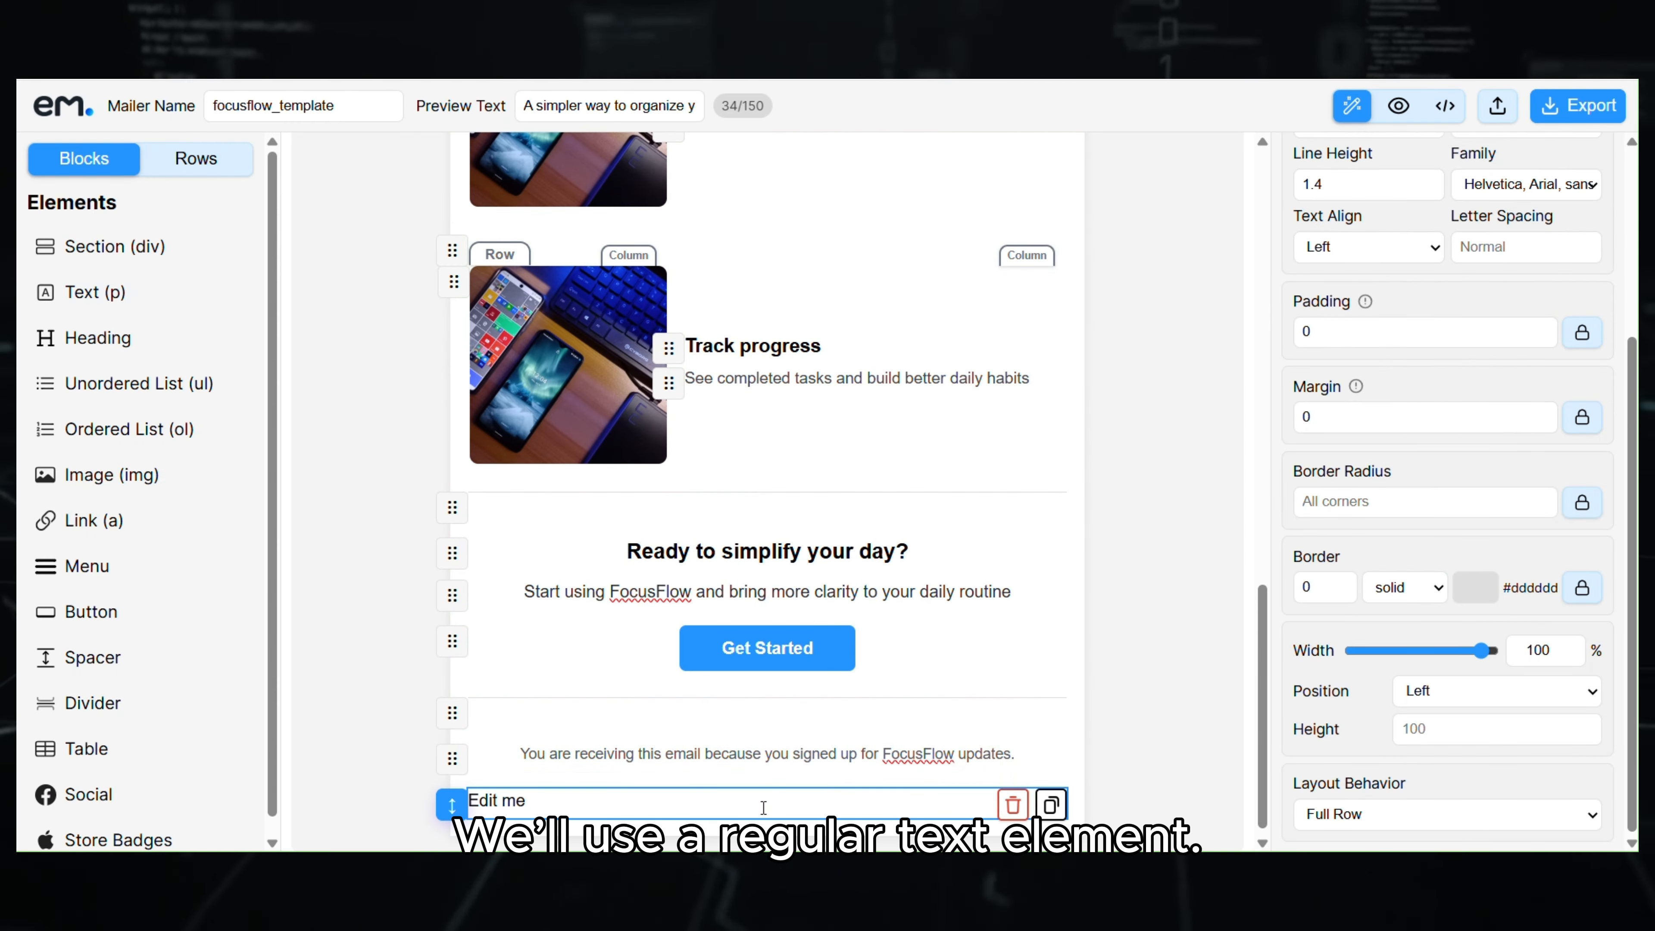
click(739, 790)
key(ctrl+v)
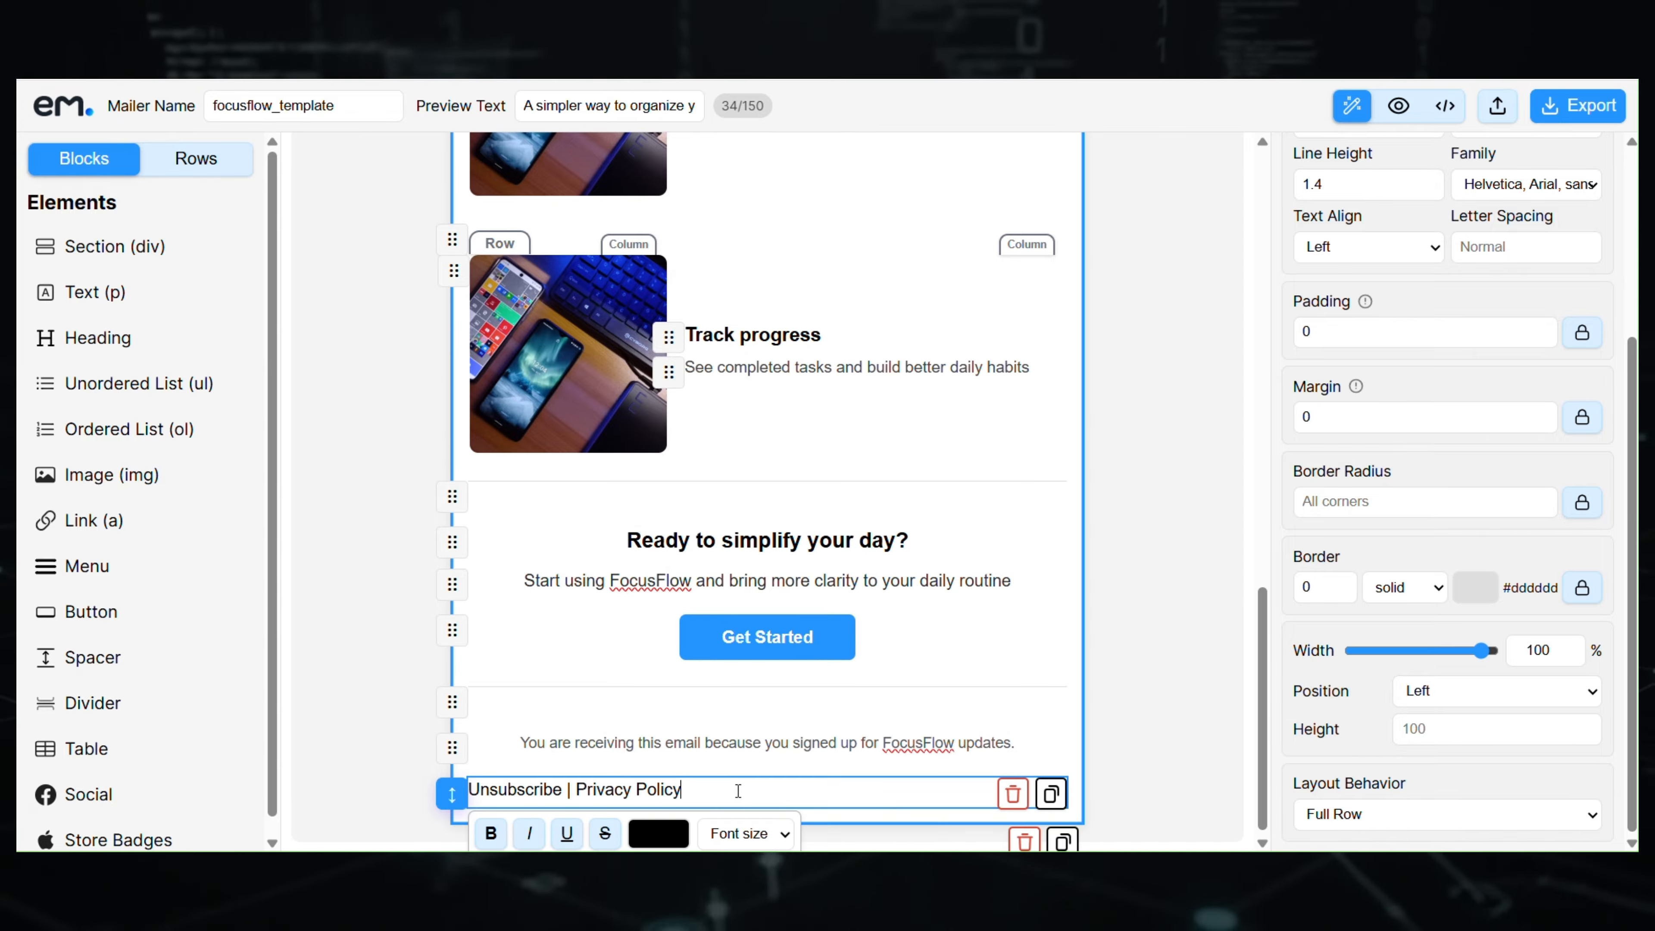
scroll(1401, 392, up, 3)
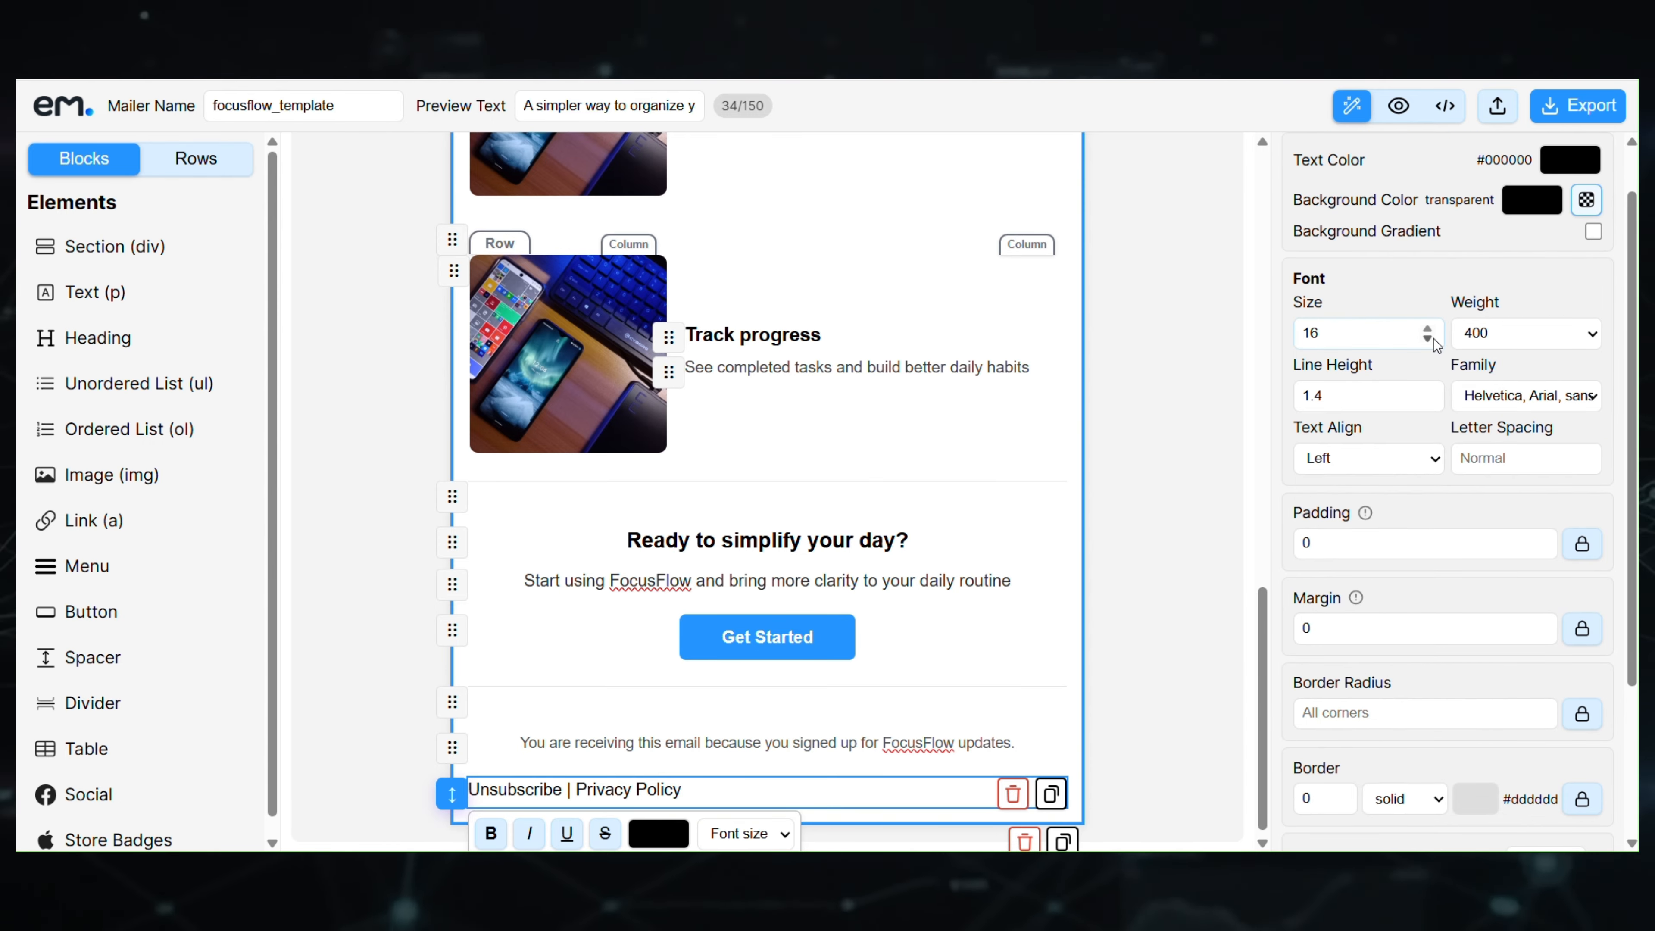
click(1428, 340)
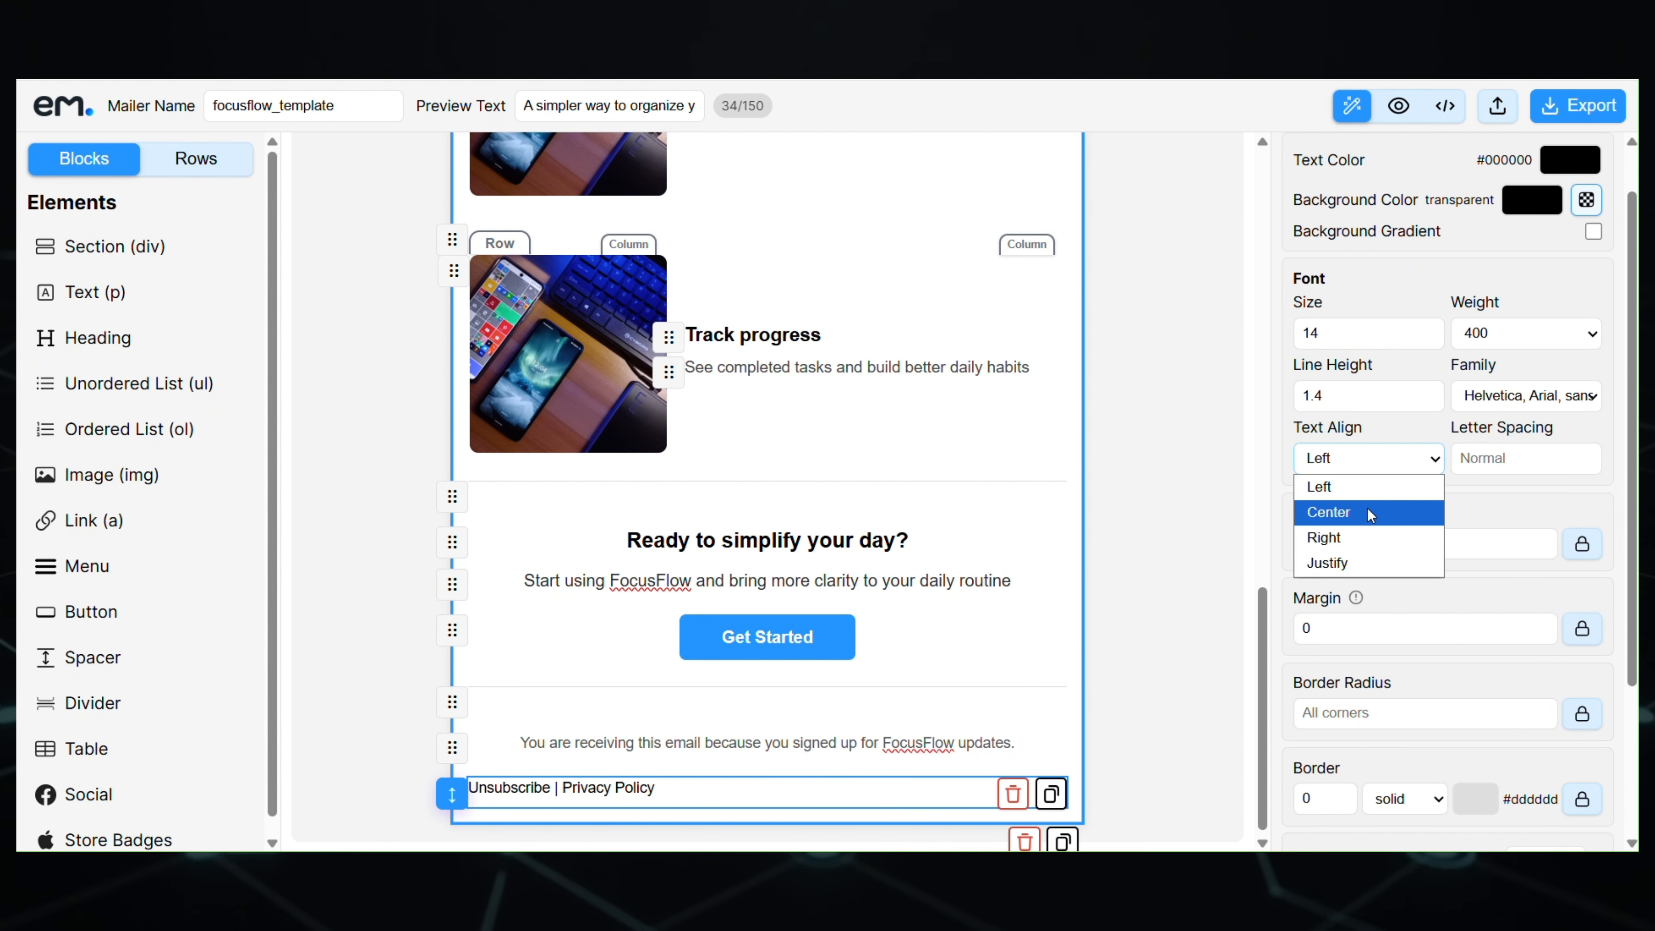
click(1367, 511)
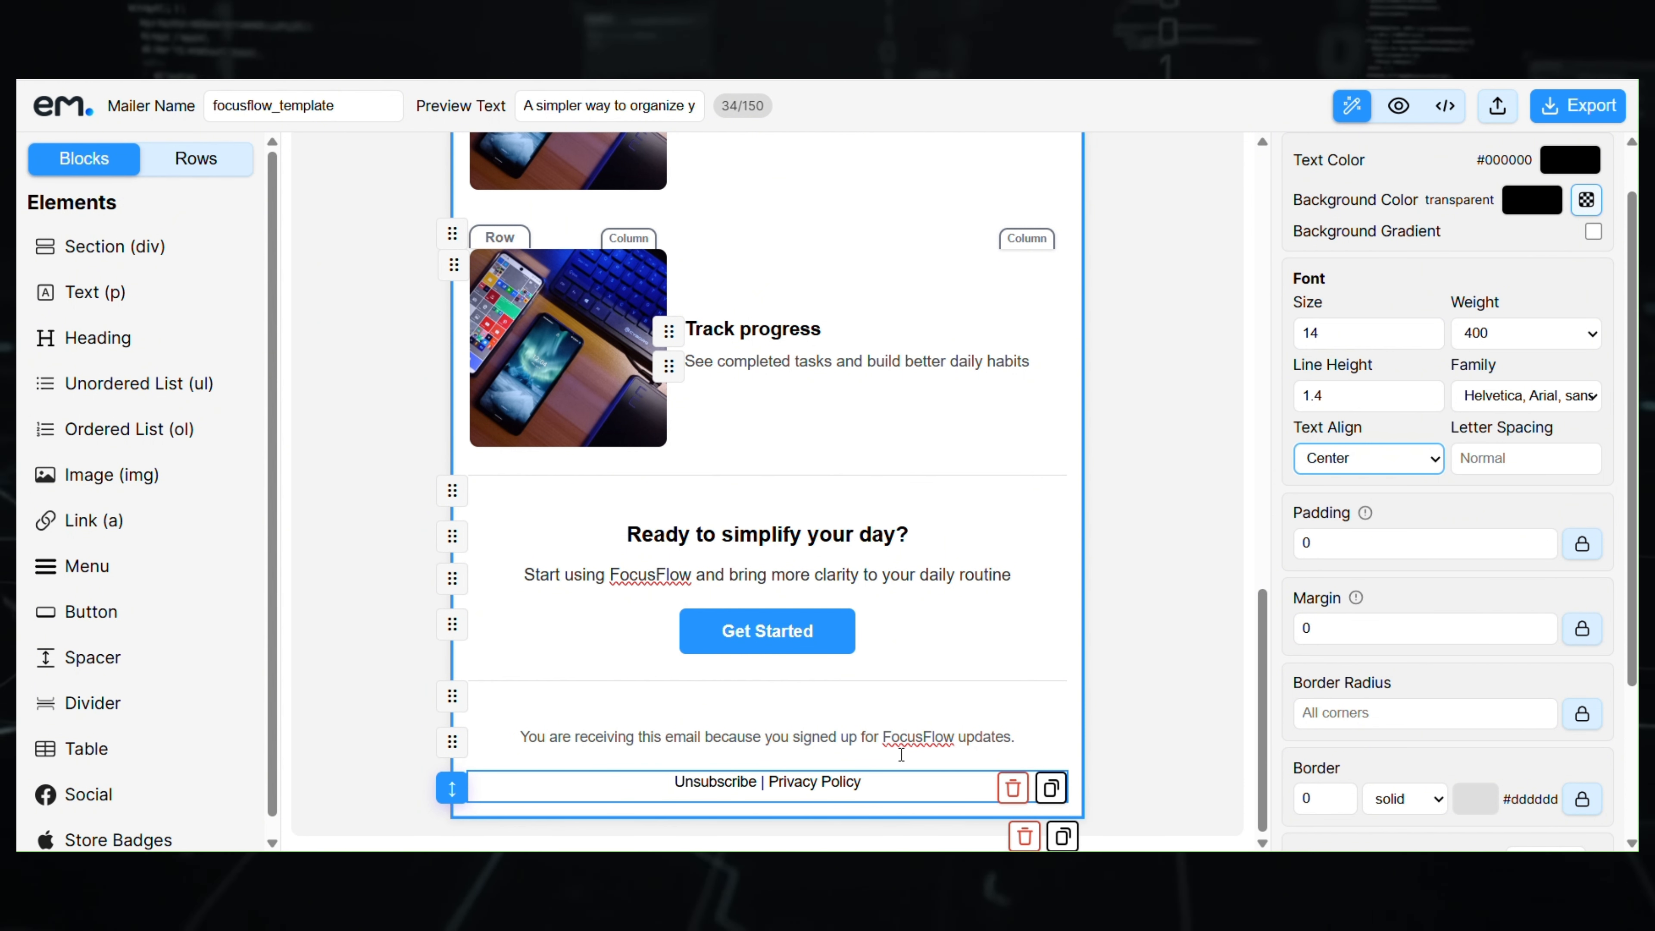
double_click(714, 781)
click(715, 781)
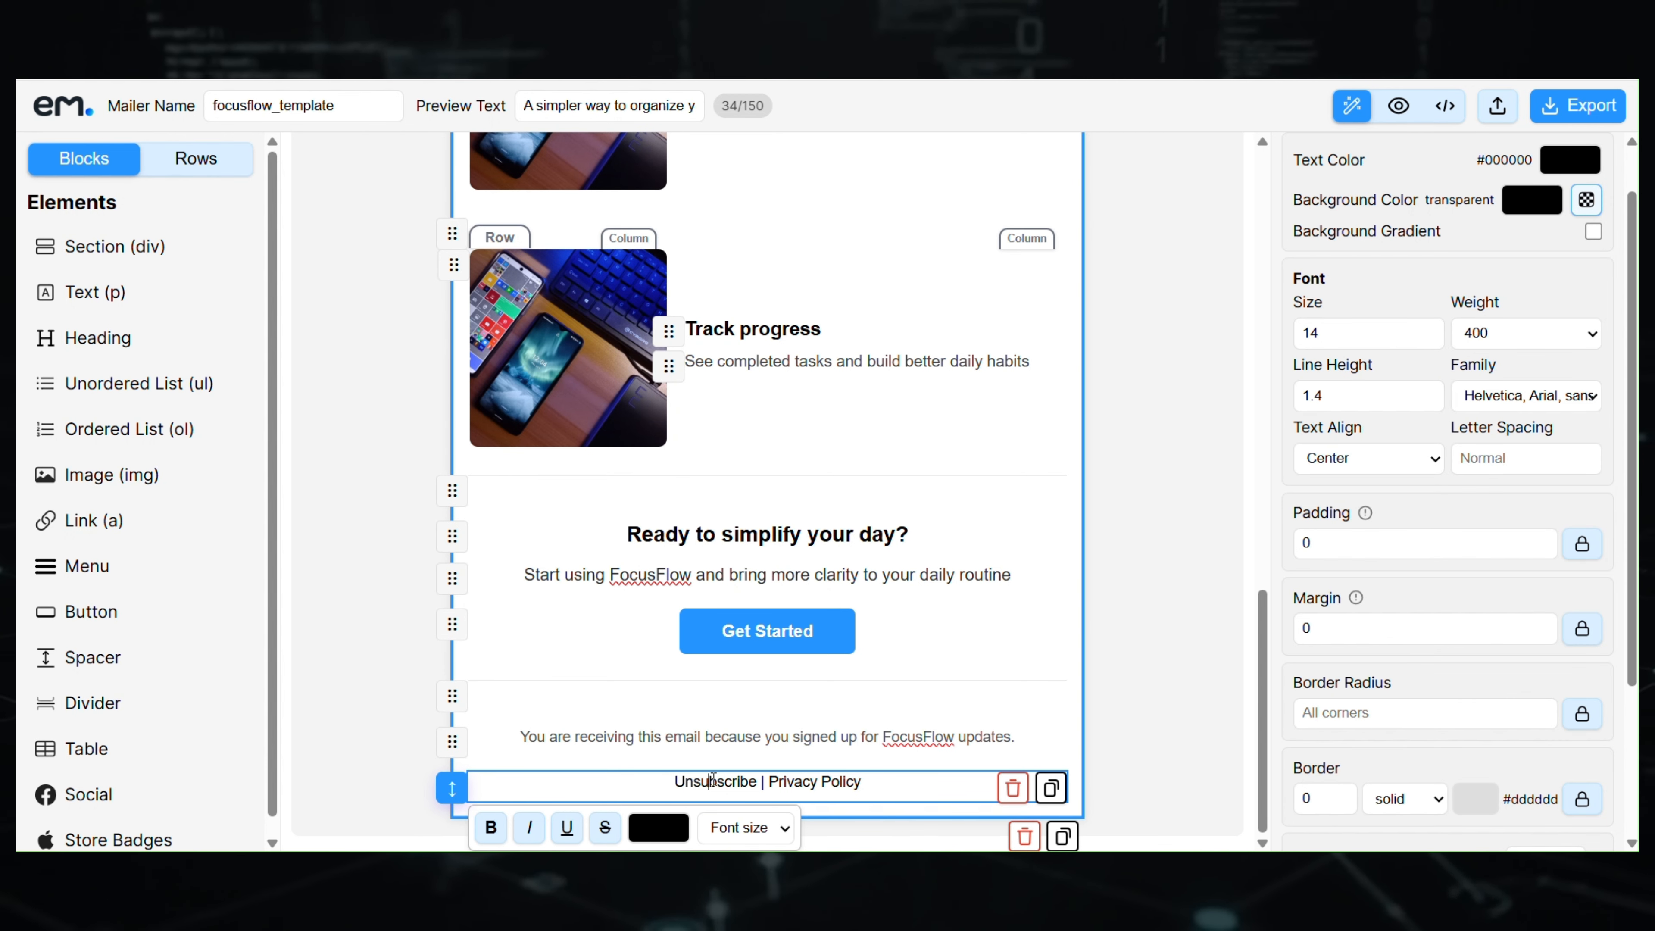
- Make 'Unsubscribe' a link with the Web Page link type
drag(673, 782, 758, 781)
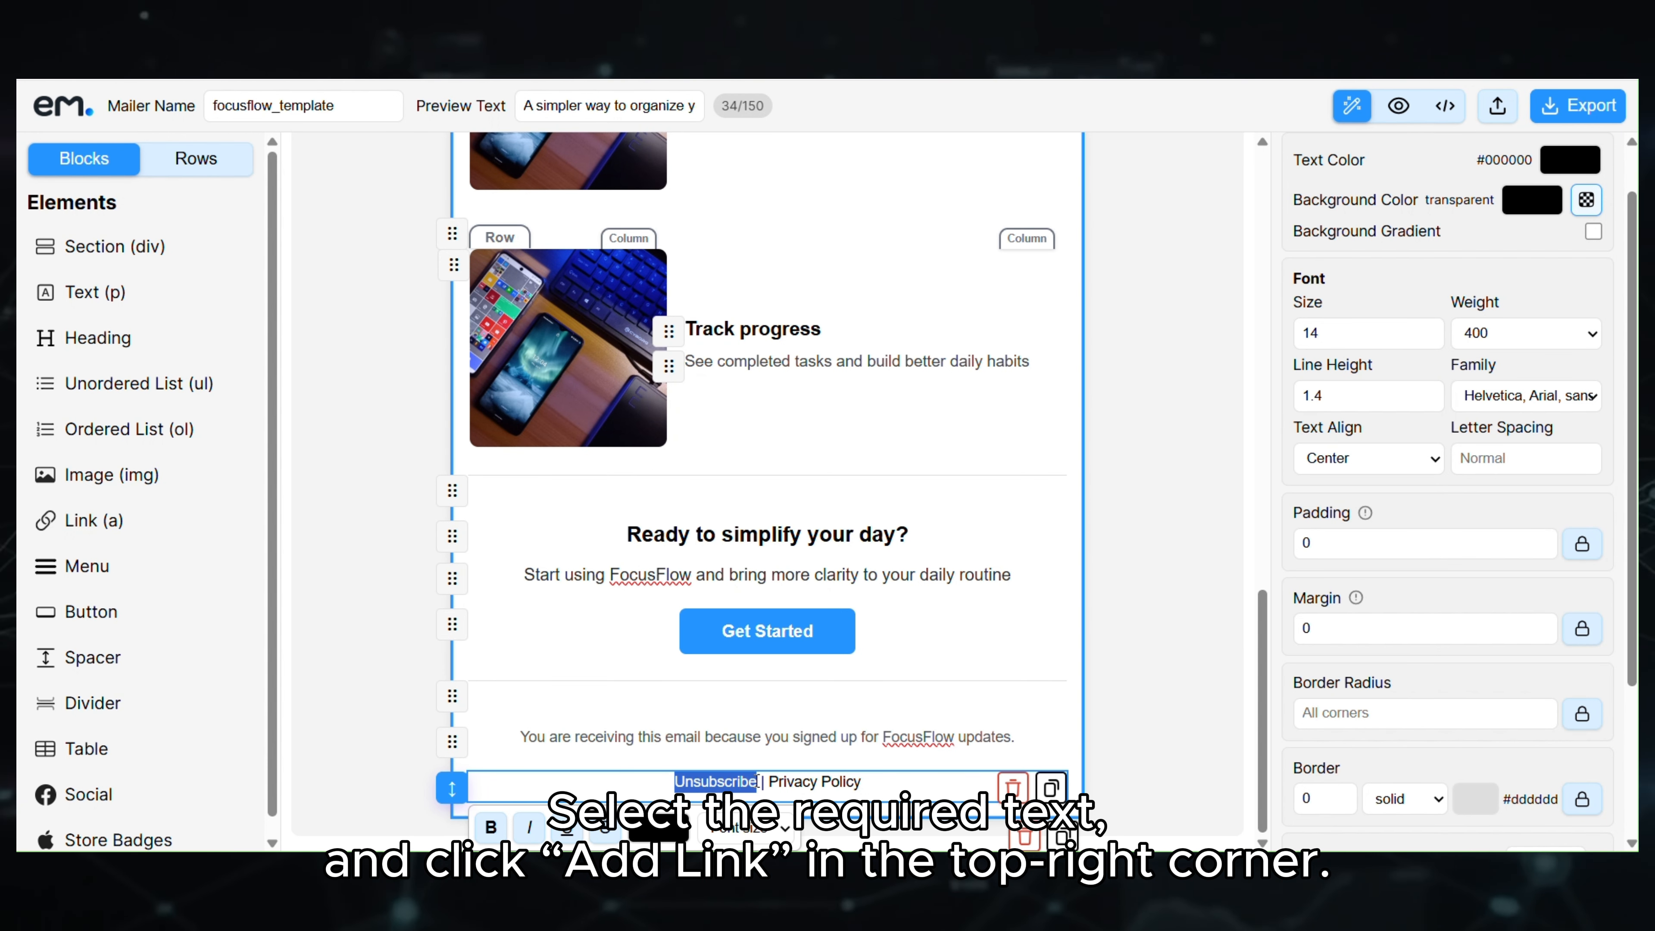
scroll(1315, 213, up, 1)
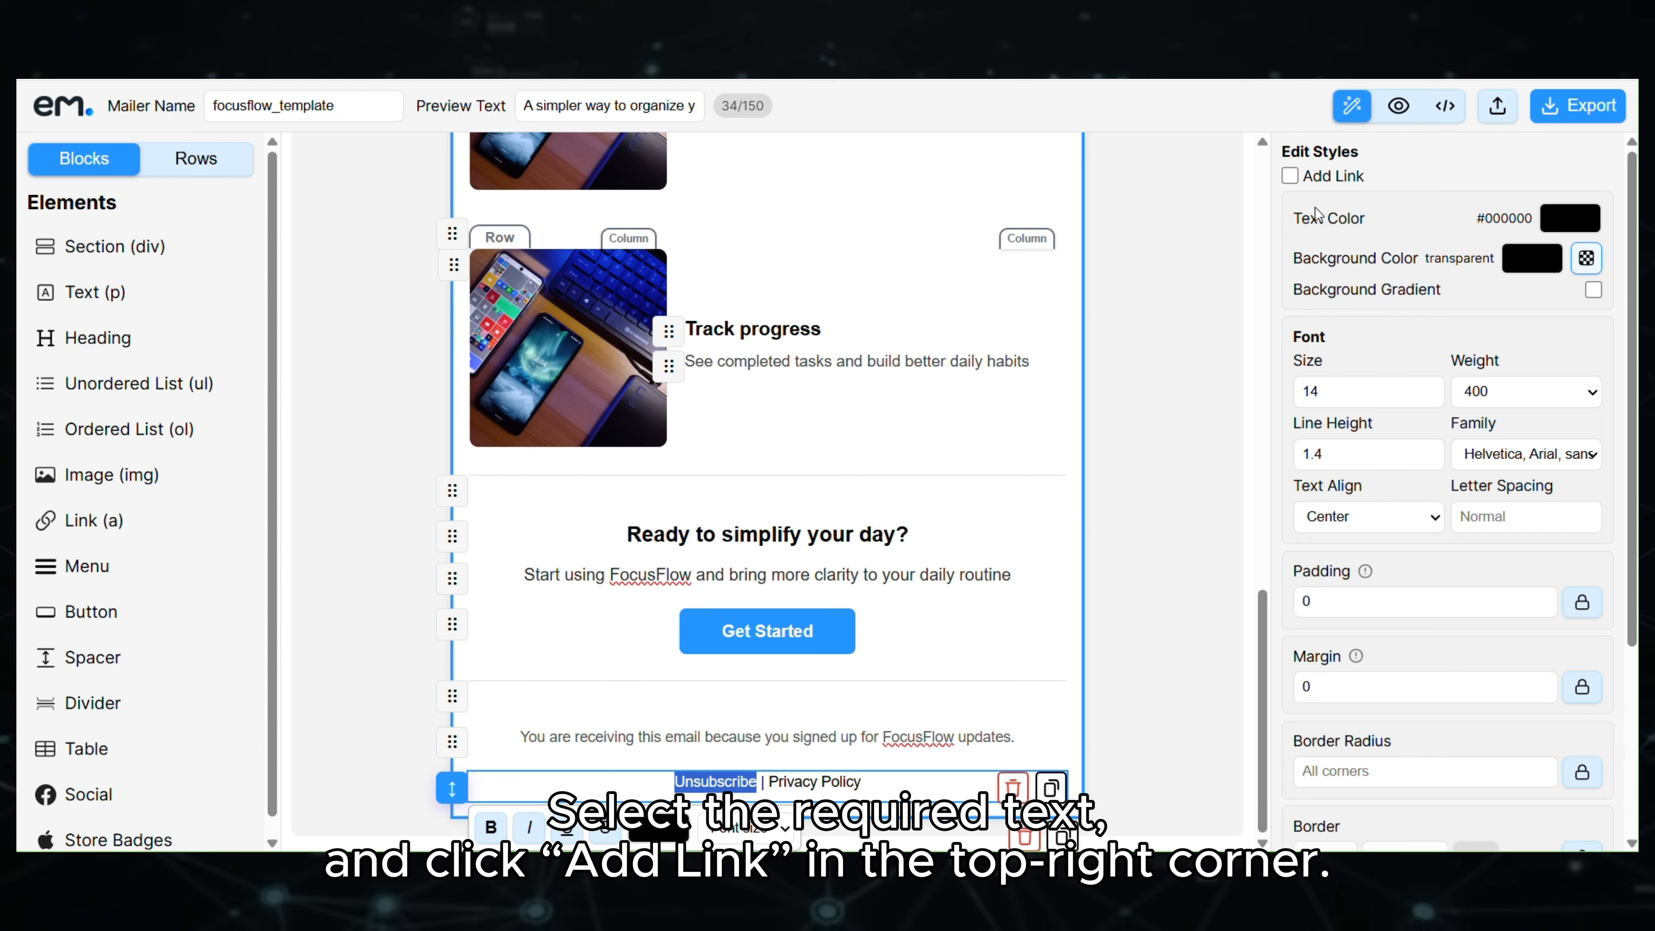
click(1289, 177)
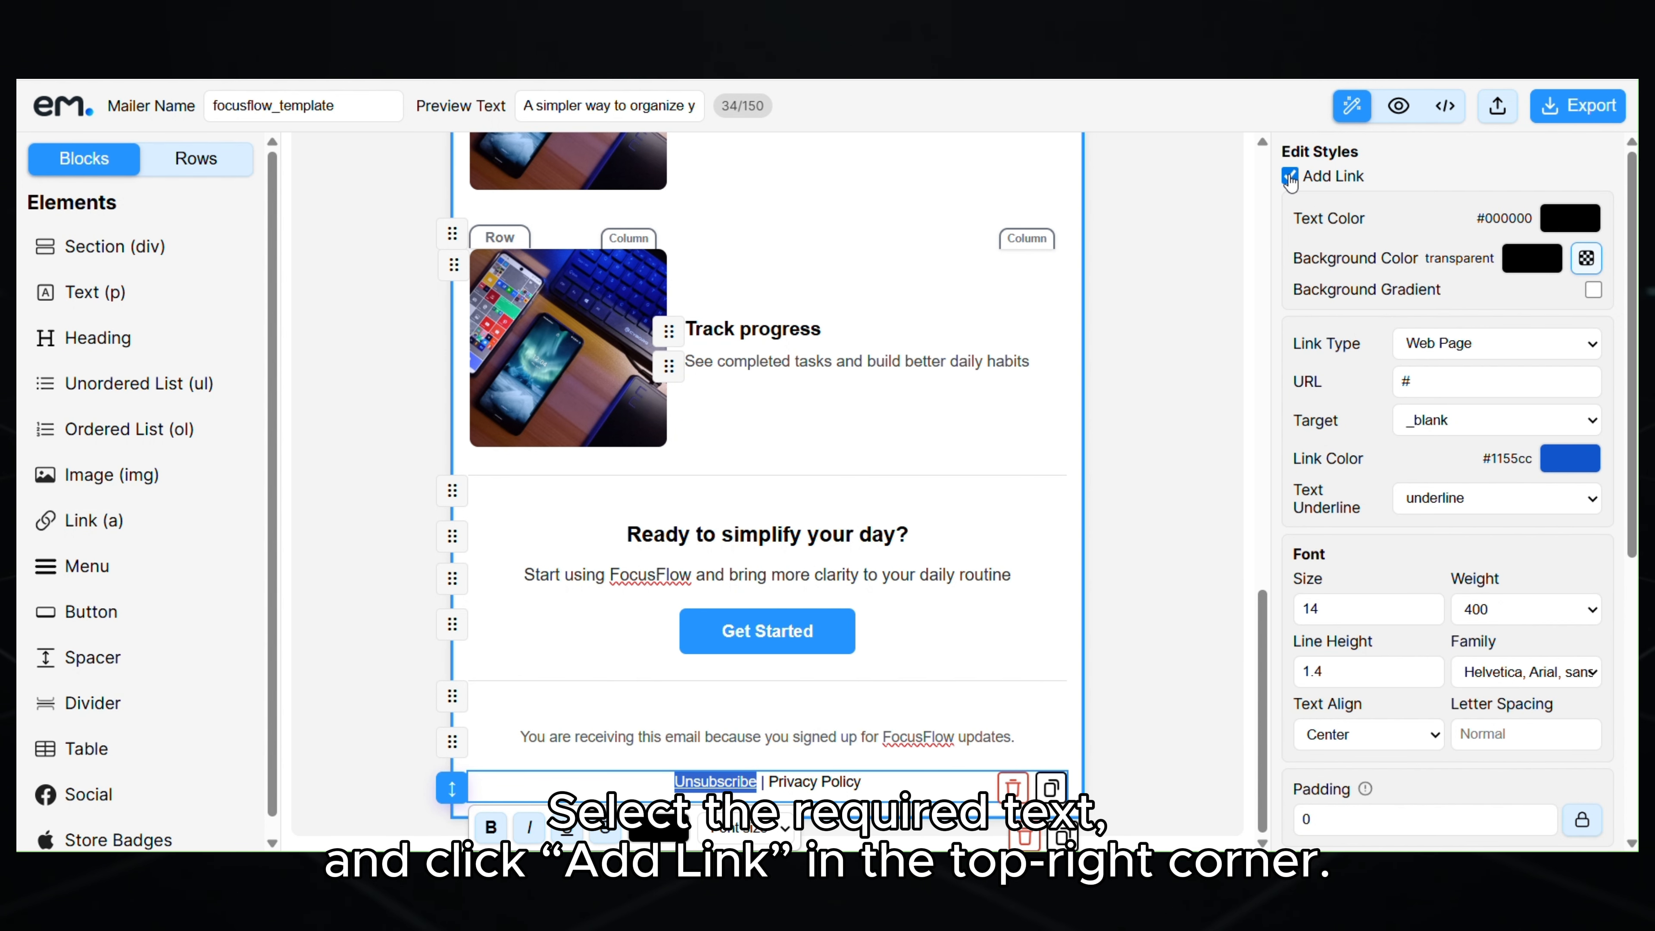
click(1163, 567)
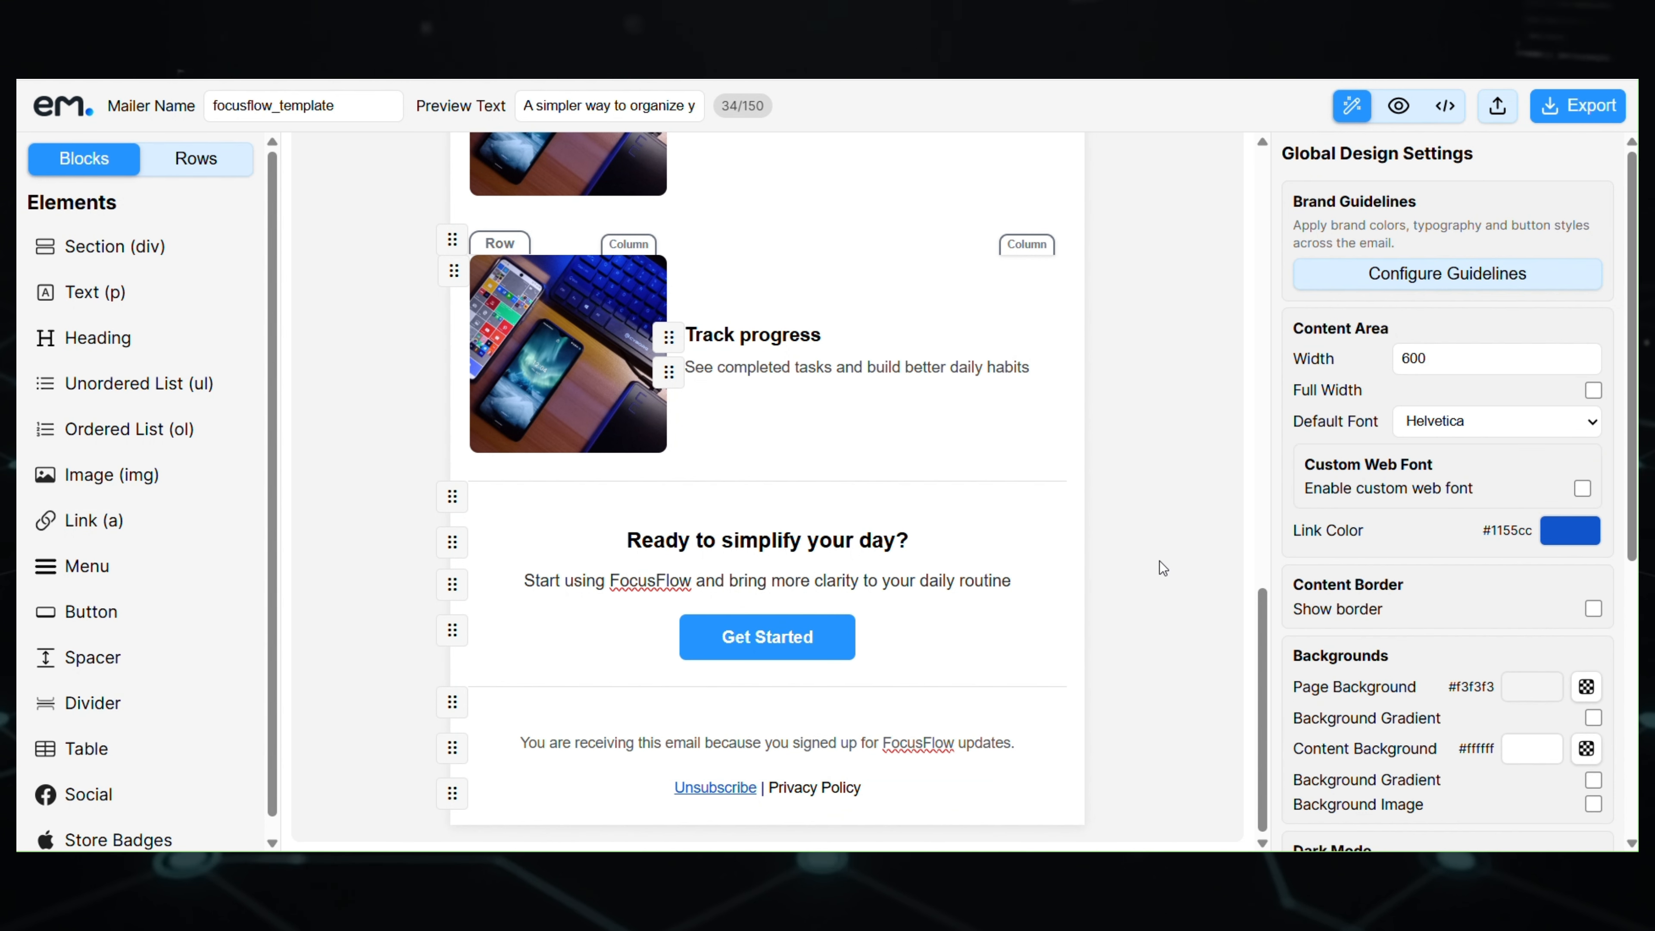
click(679, 785)
click(1519, 344)
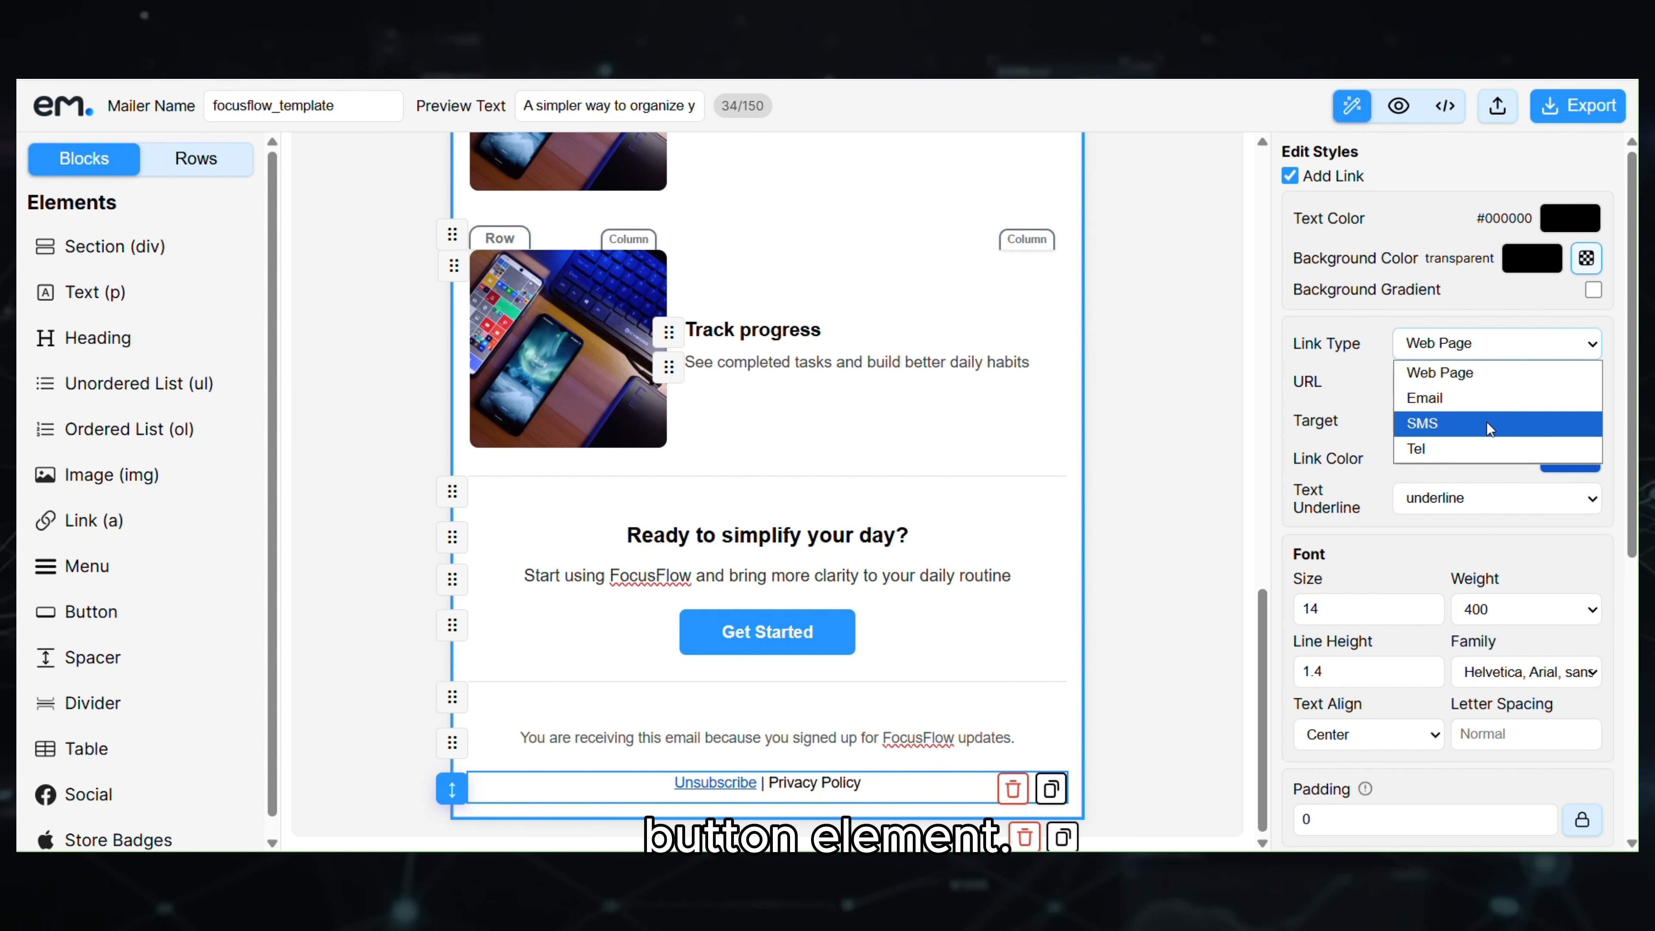
click(1350, 348)
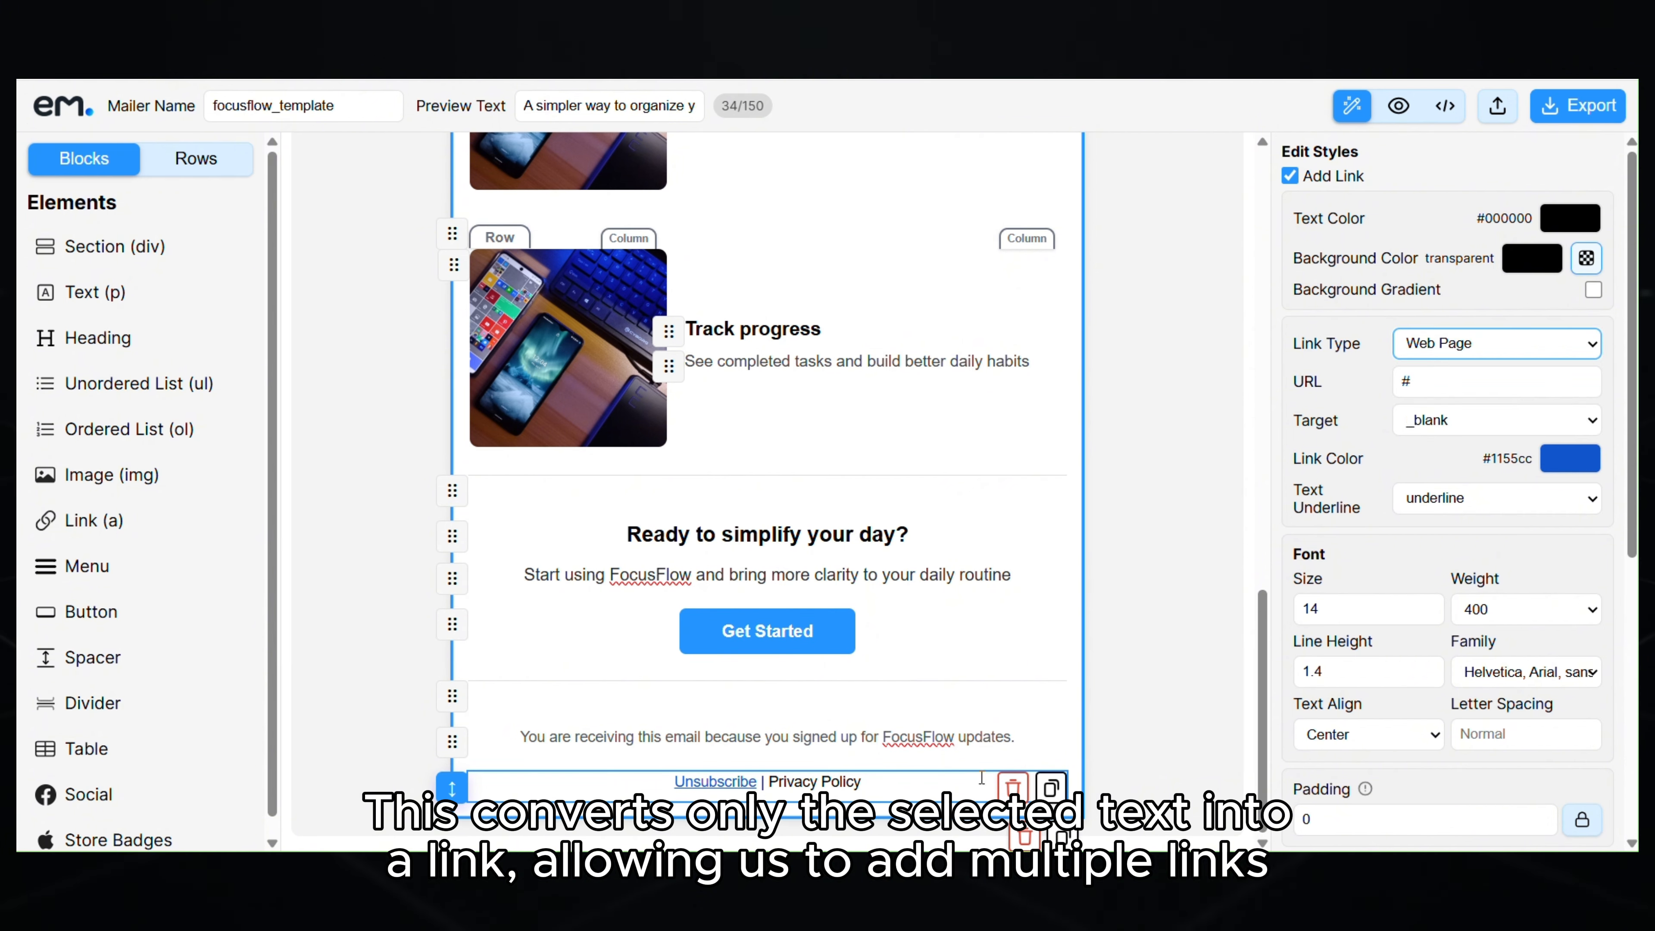
- Make 'Privacy Policy' a separate Web Page link and deselect the footer
drag(770, 781, 820, 781)
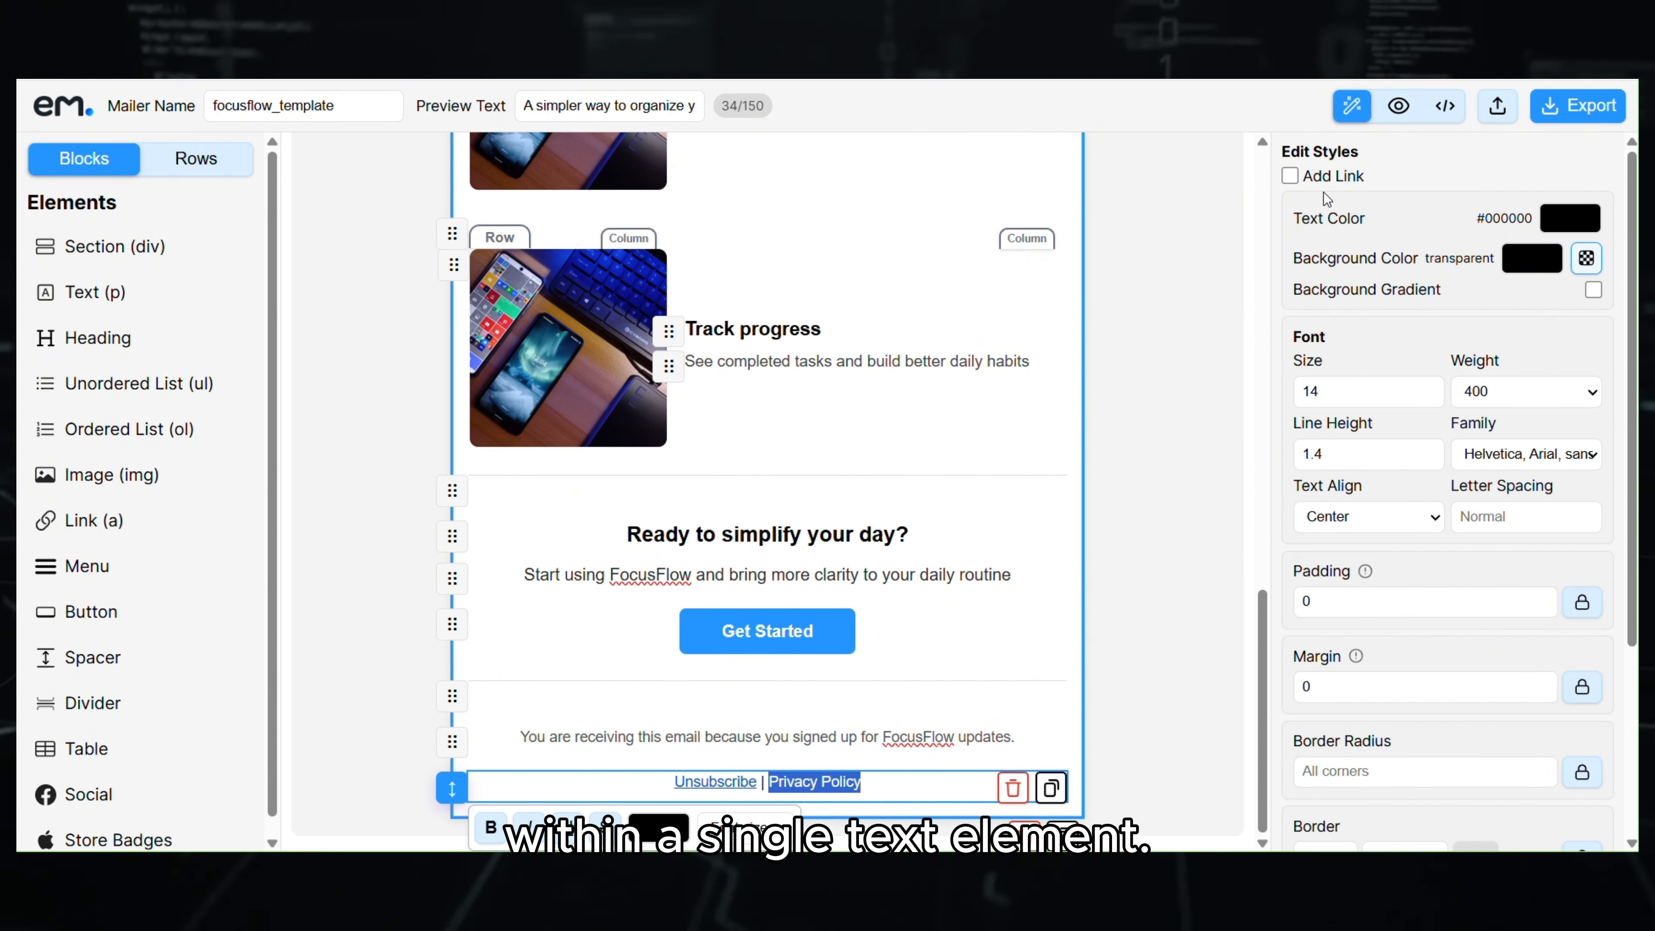
click(1291, 176)
click(1483, 351)
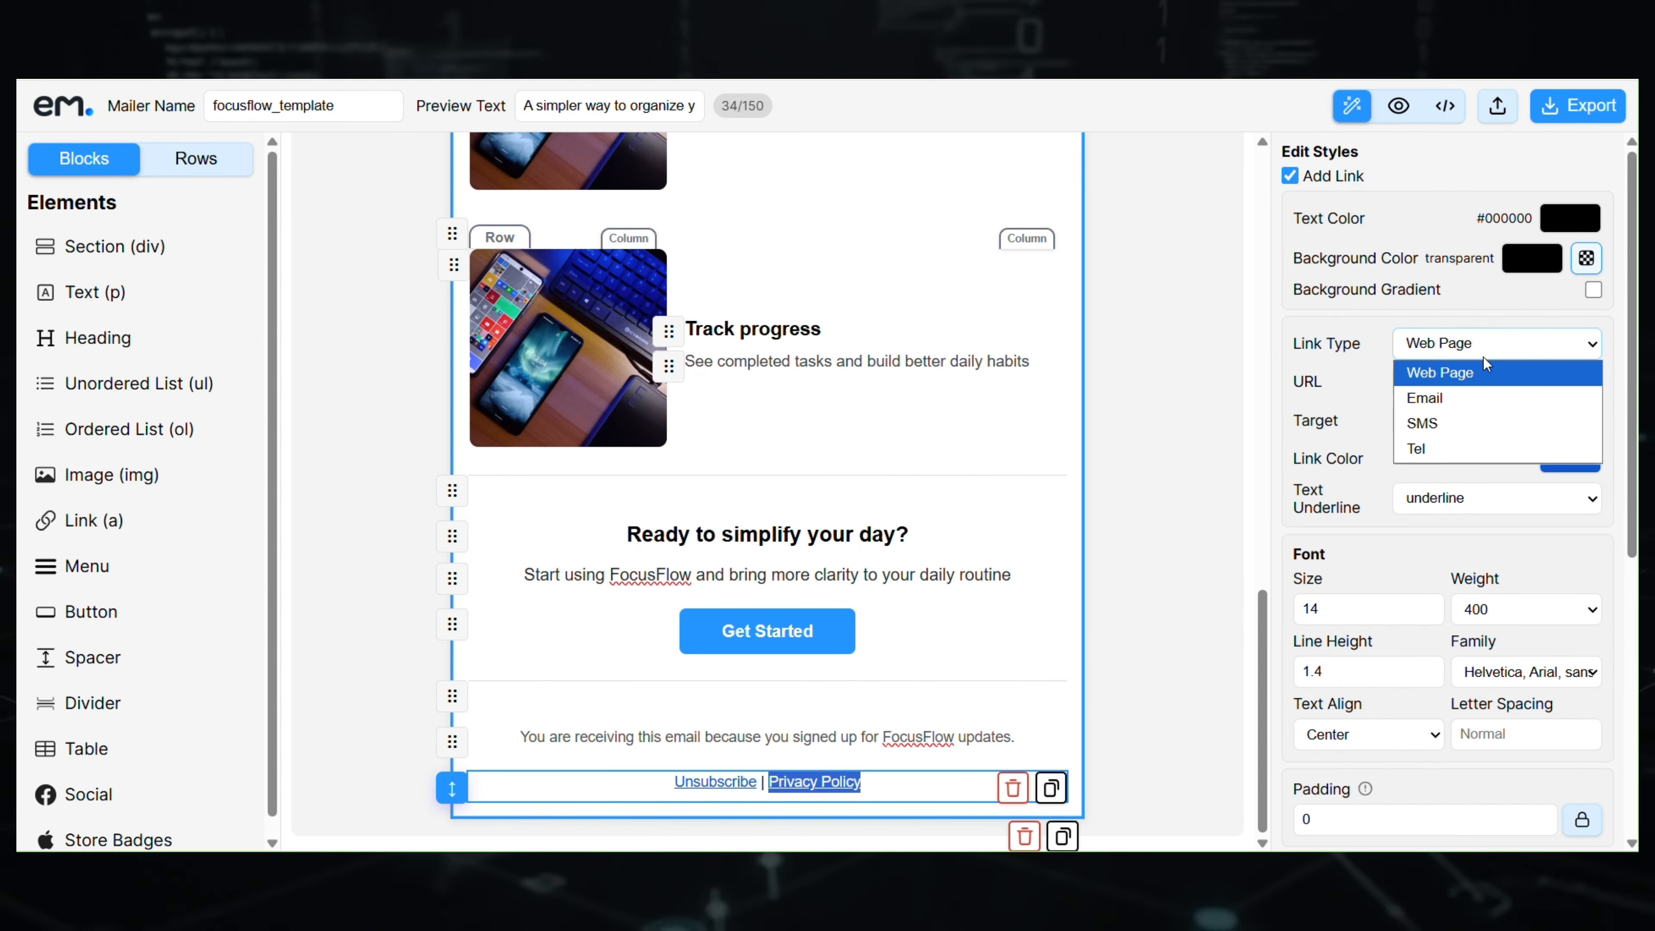
click(1459, 372)
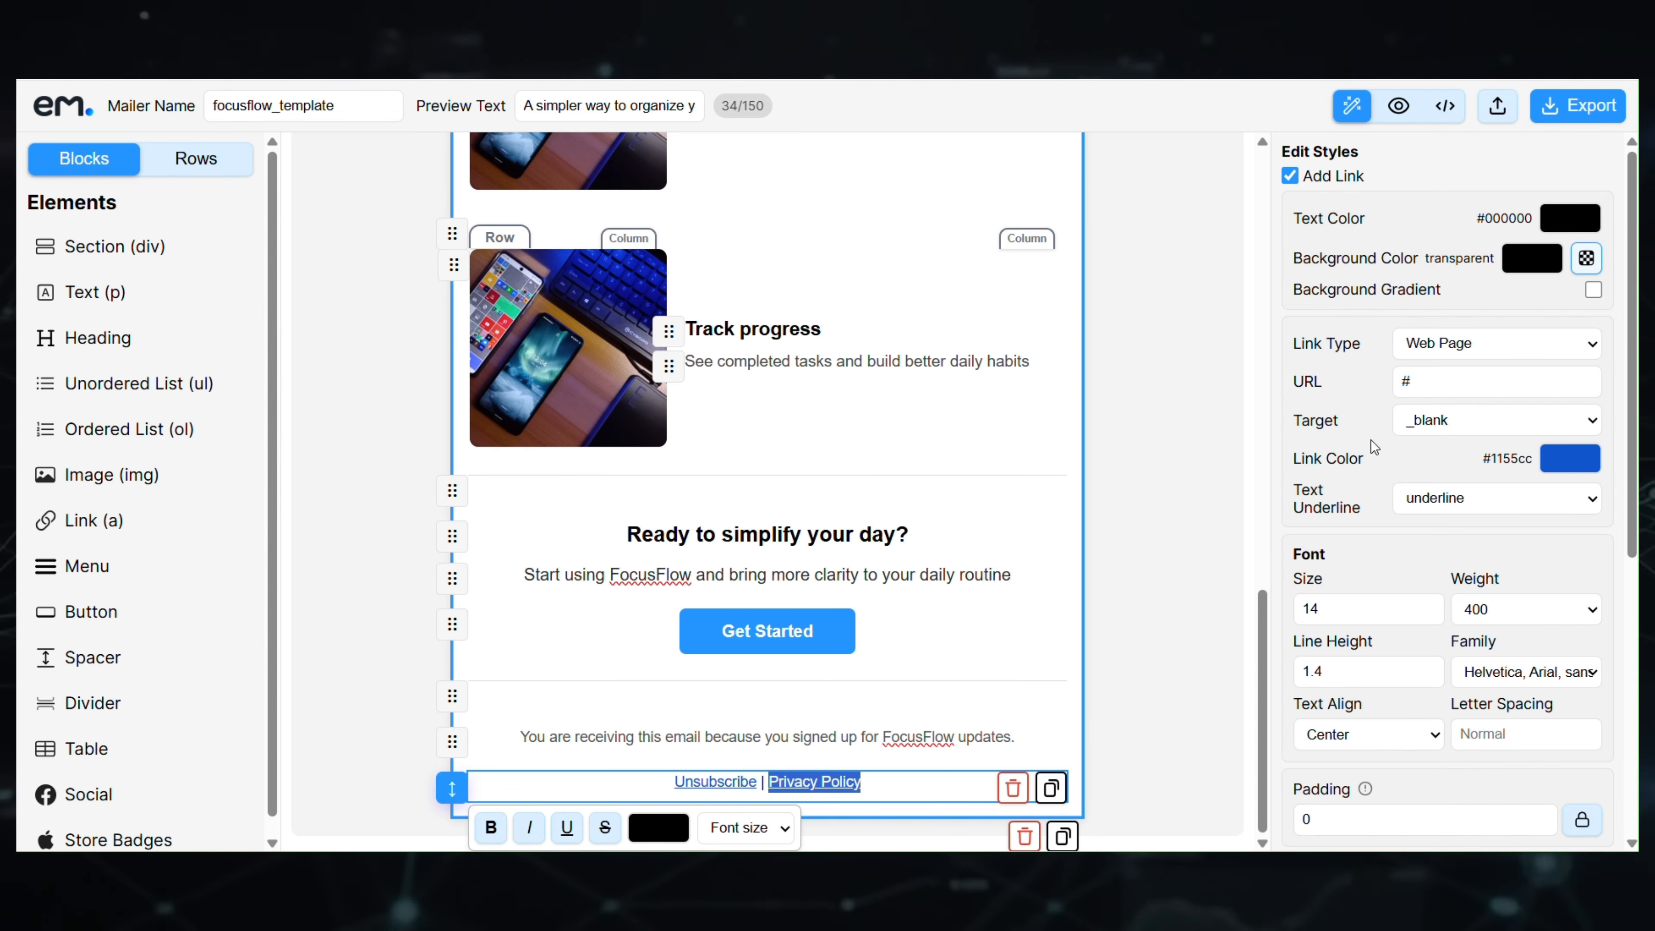
click(1178, 689)
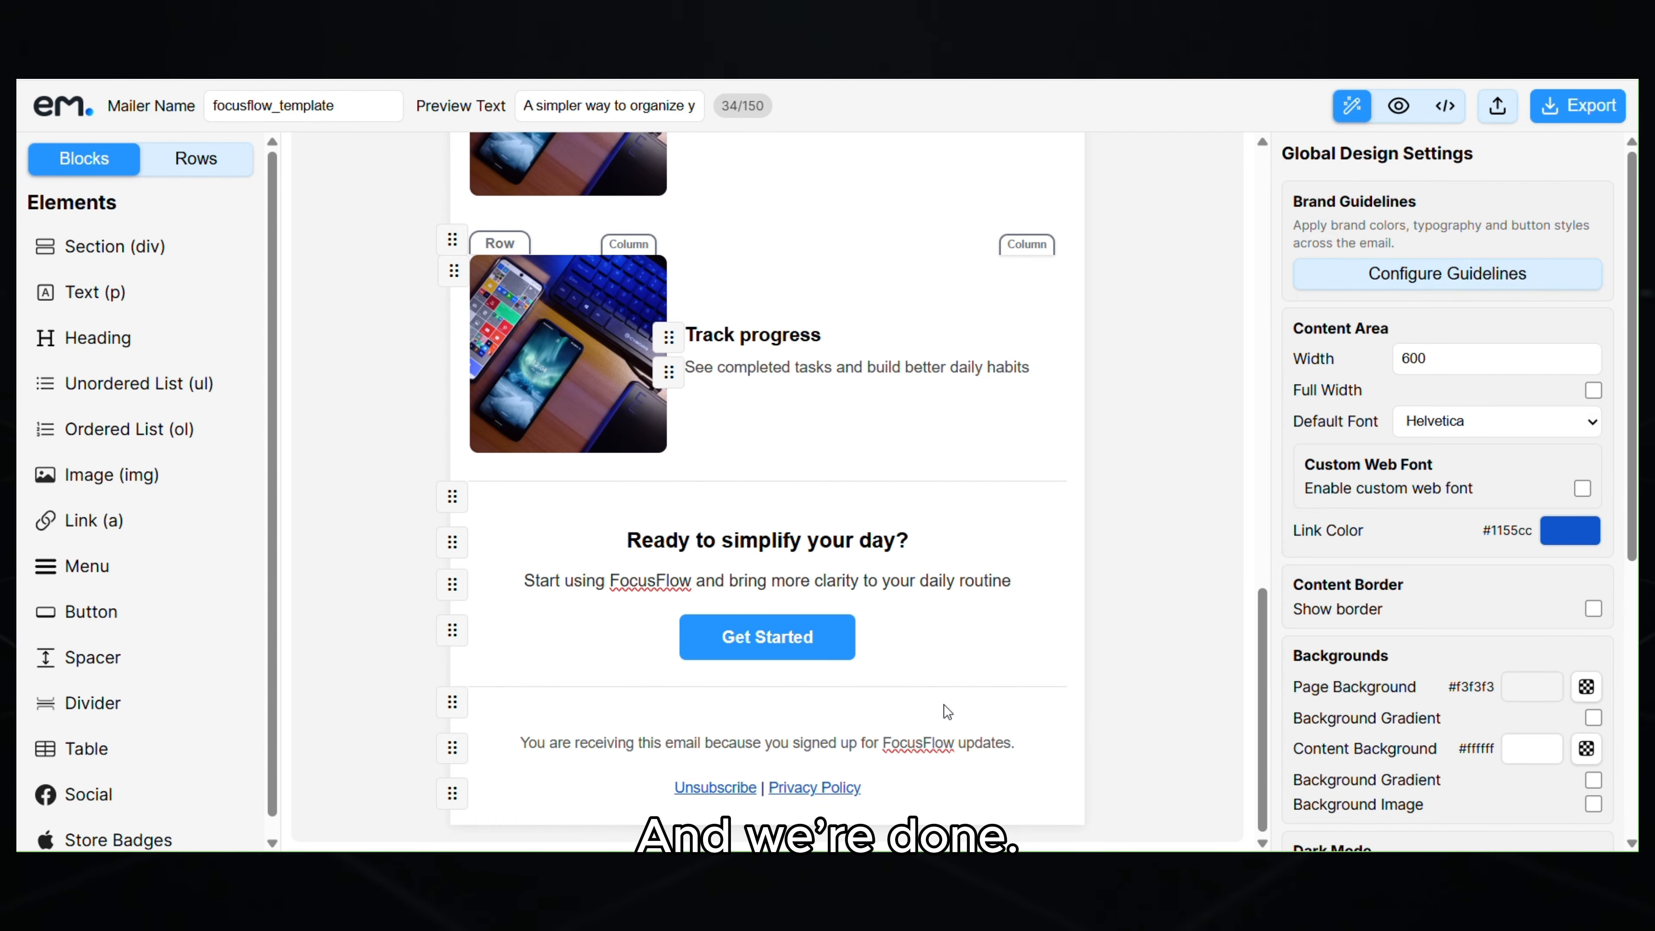
scroll(945, 697, up, 10)
scroll(943, 691, up, 10)
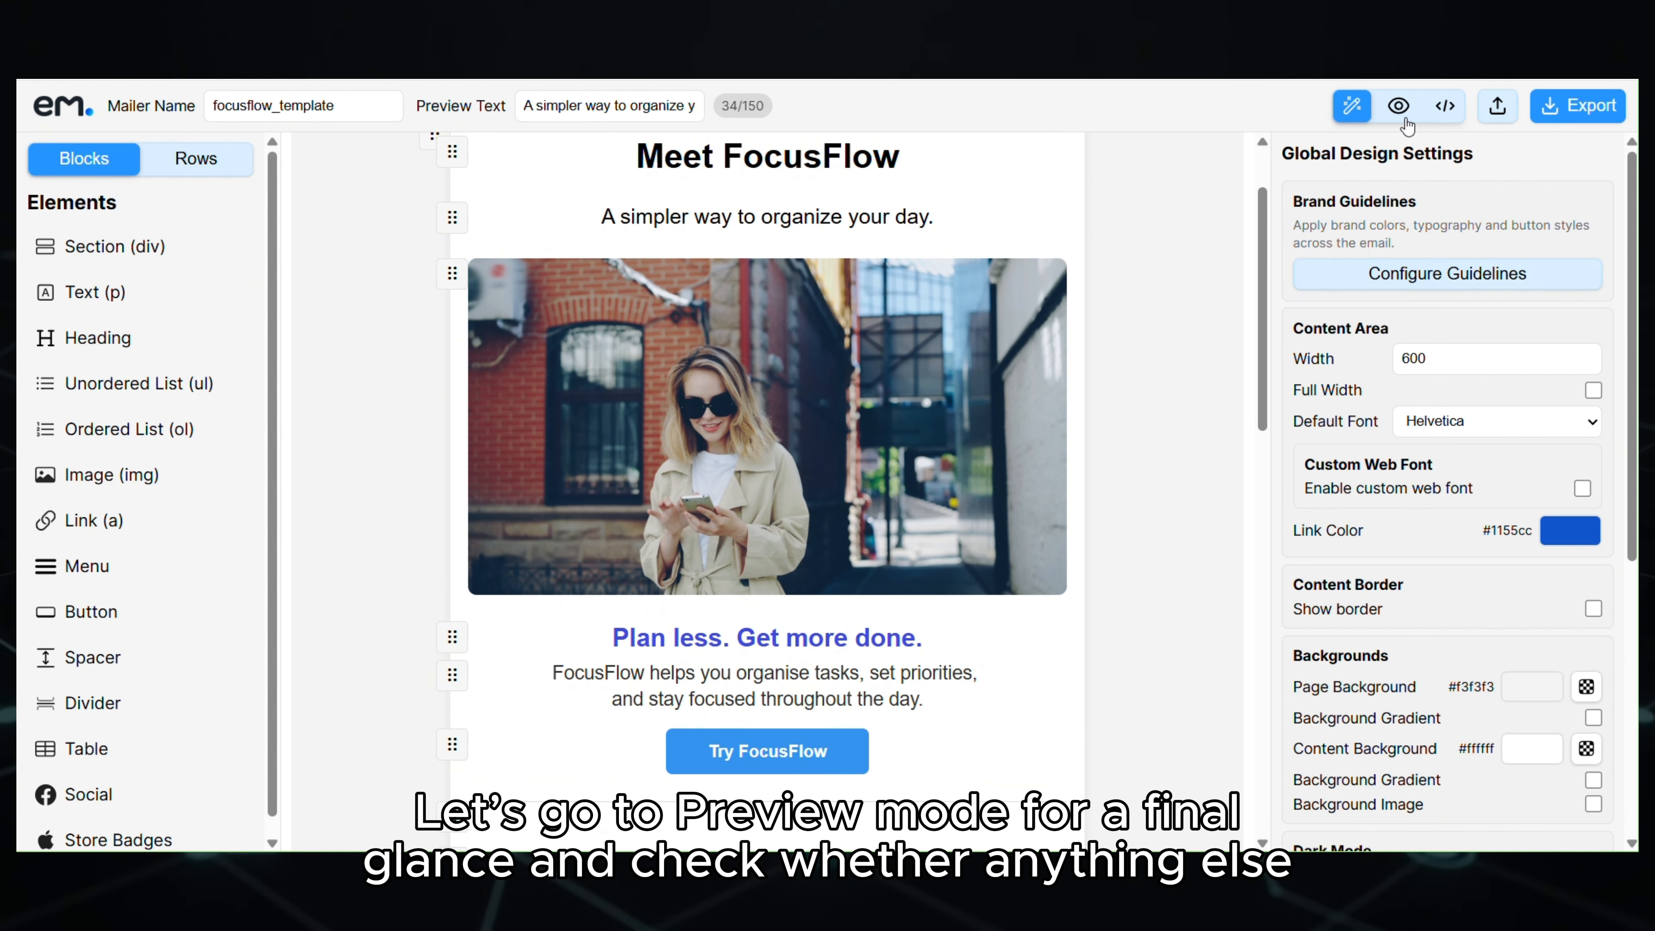
- Preview the email and scroll through it, then view it at tablet and mobile widths
click(1391, 111)
scroll(1178, 461, down, 8)
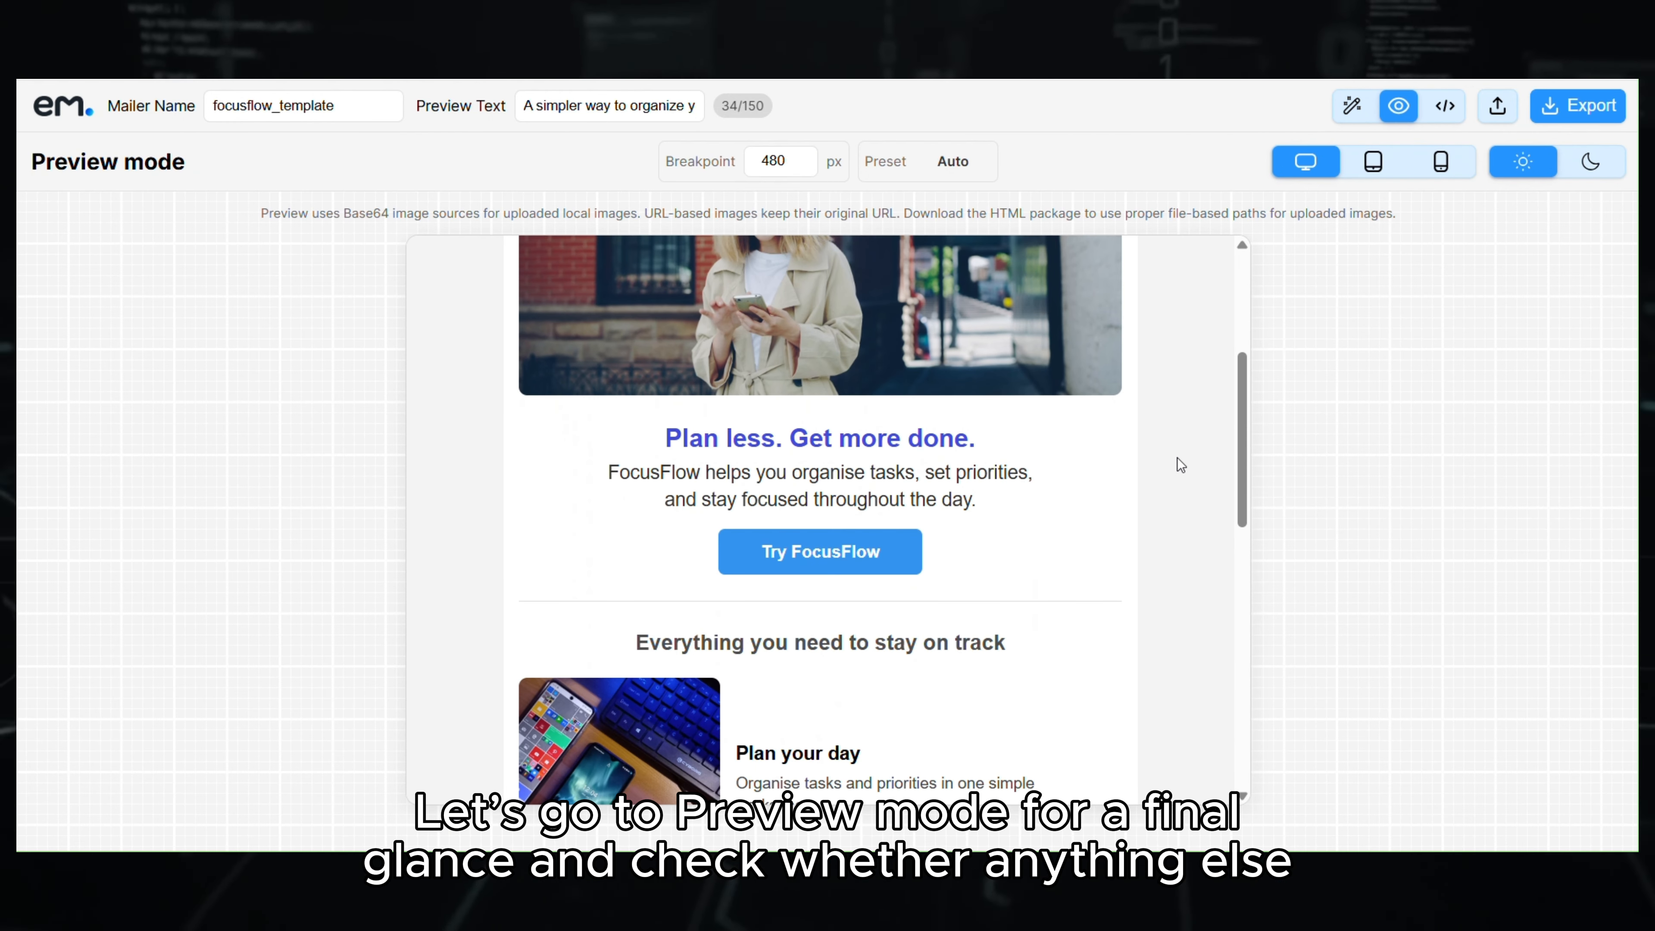
scroll(1177, 458, down, 8)
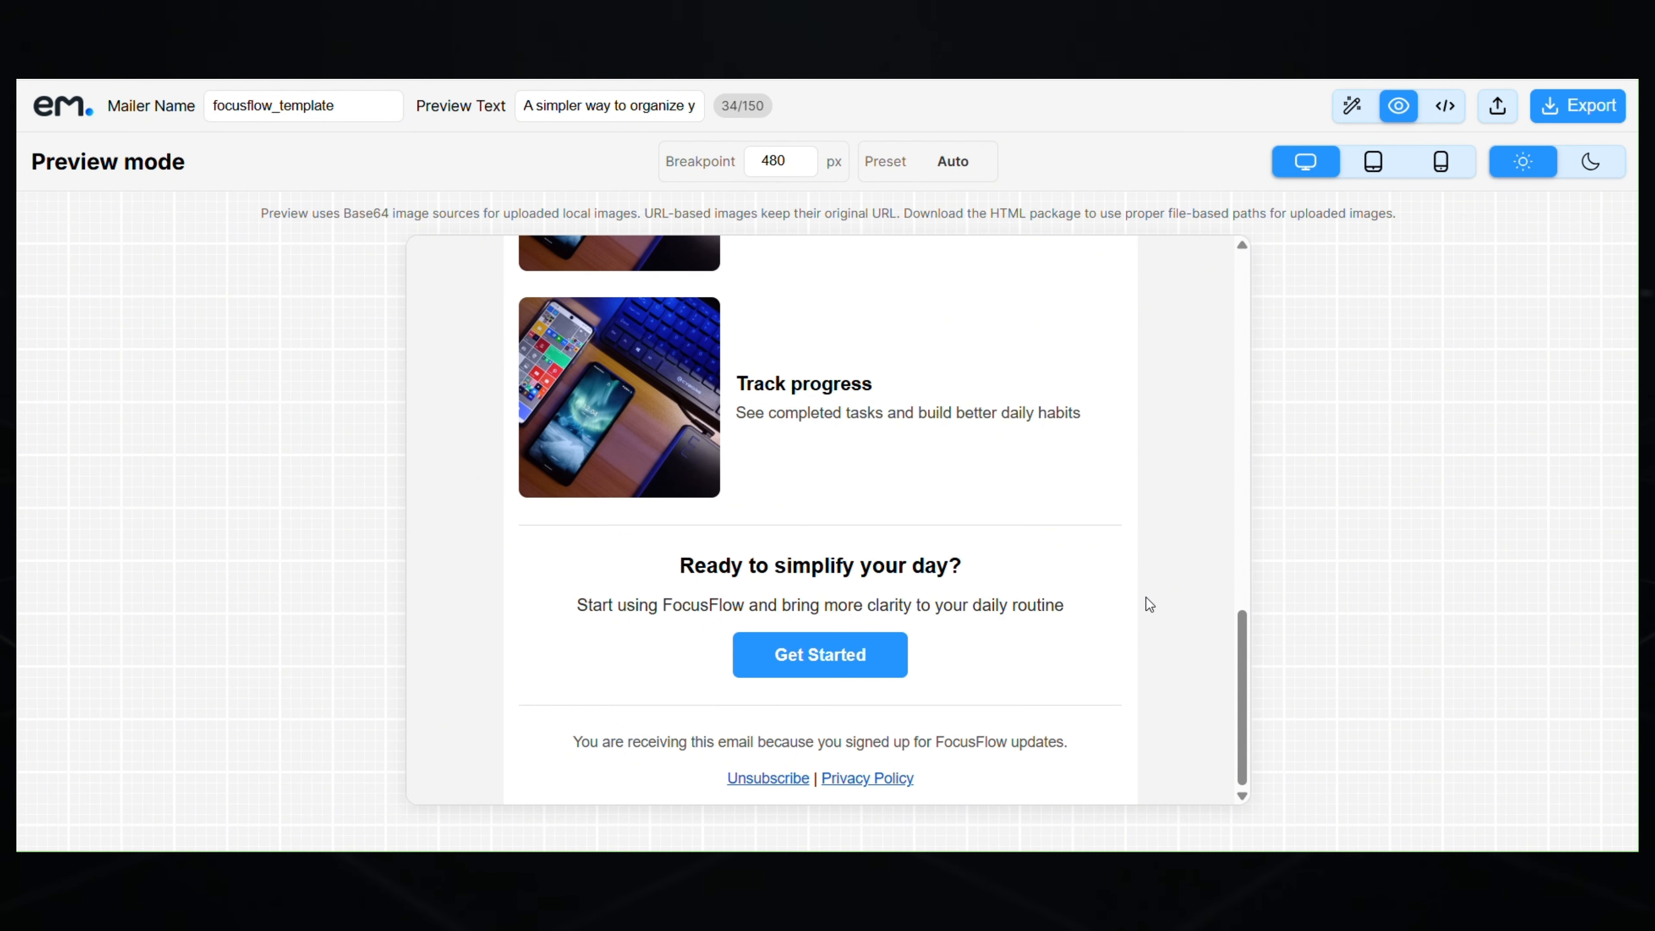
scroll(1068, 593, up, 10)
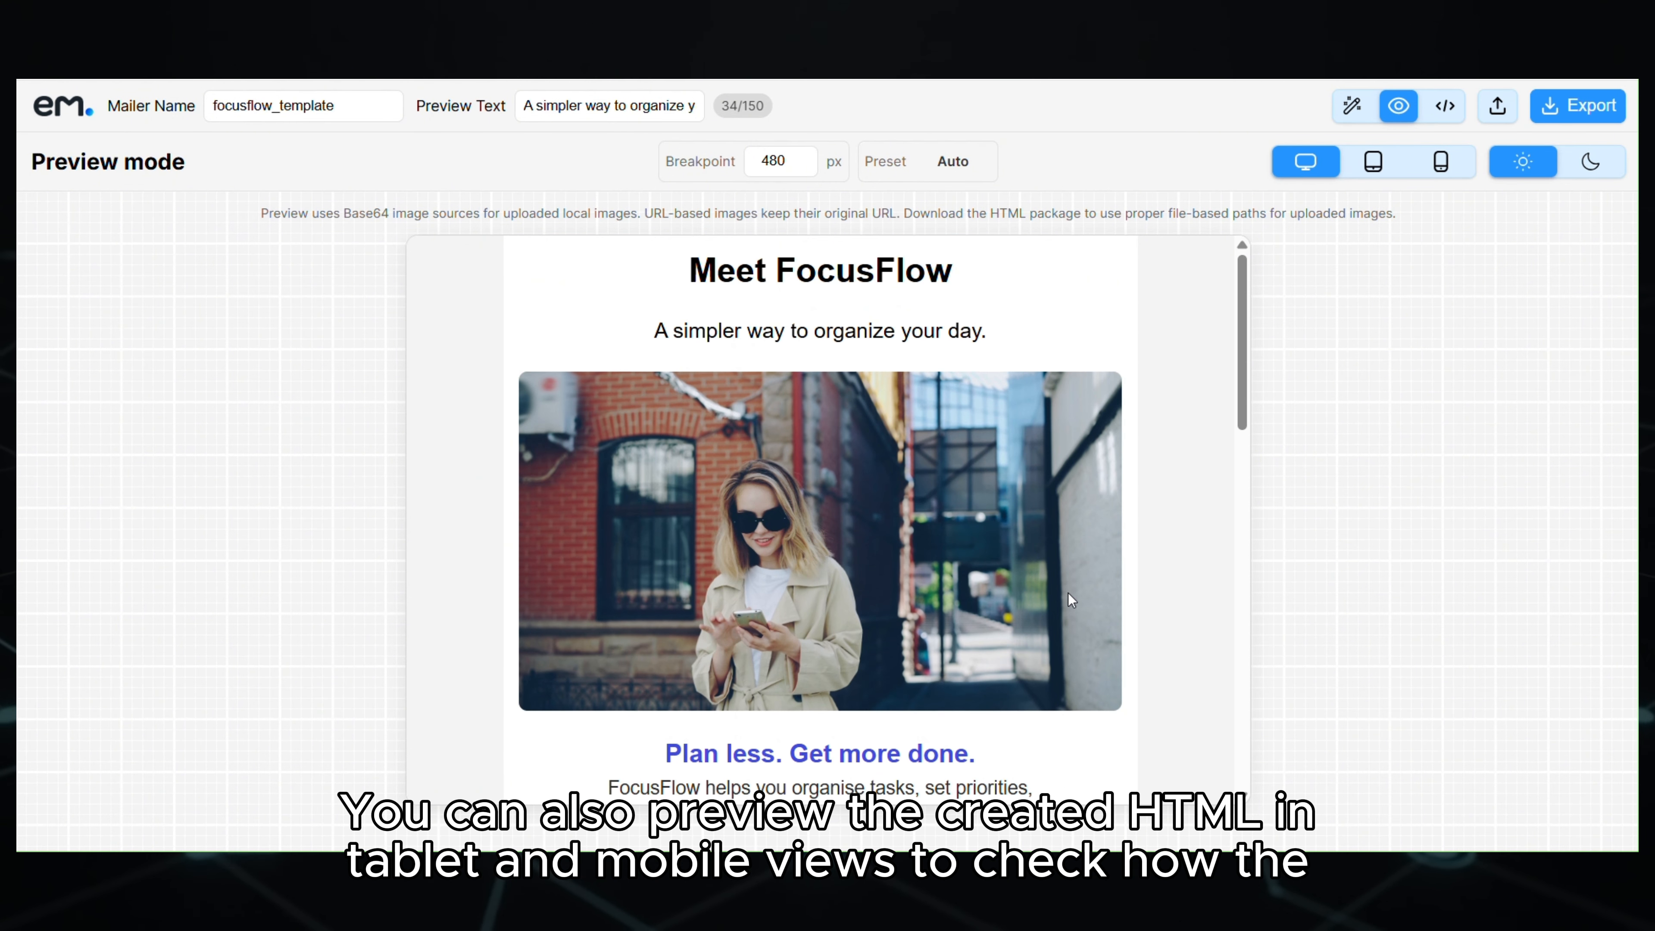
click(1373, 161)
mouse_move(1222, 318)
mouse_down()
mouse_move(1230, 385)
mouse_move(1234, 293)
mouse_move(1259, 709)
mouse_move(1227, 294)
mouse_up()
click(1439, 170)
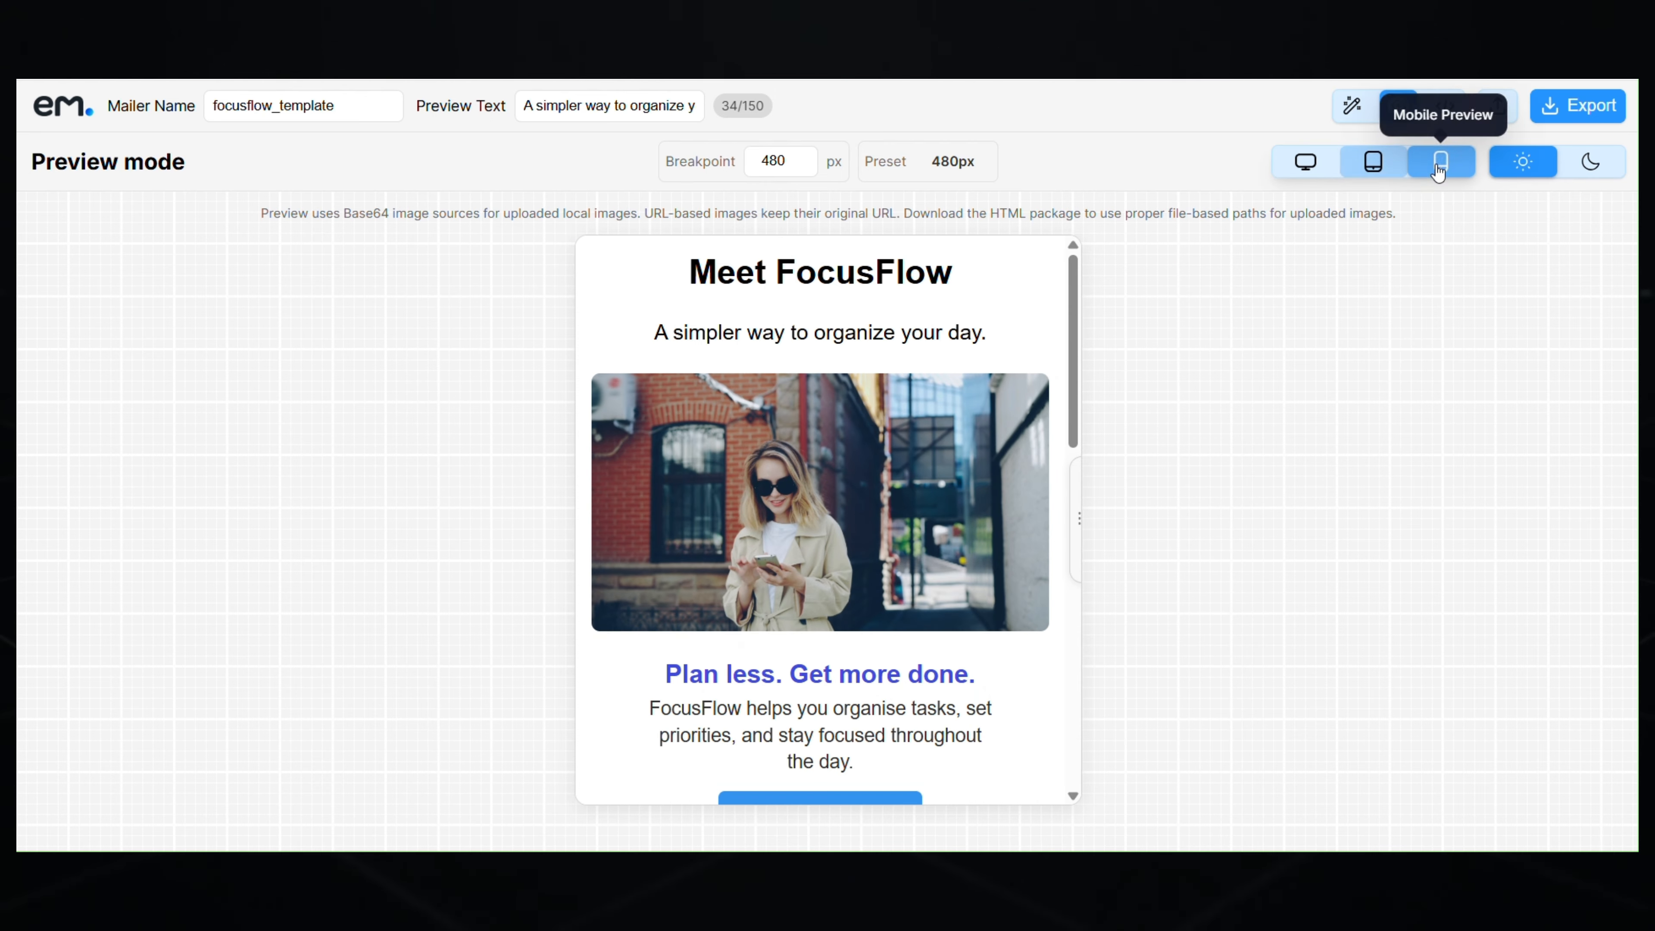
mouse_move(1075, 327)
mouse_down()
mouse_move(1108, 691)
mouse_move(1075, 318)
mouse_up()
mouse_move(1077, 512)
mouse_down()
mouse_move(1224, 510)
mouse_move(1067, 513)
mouse_up()
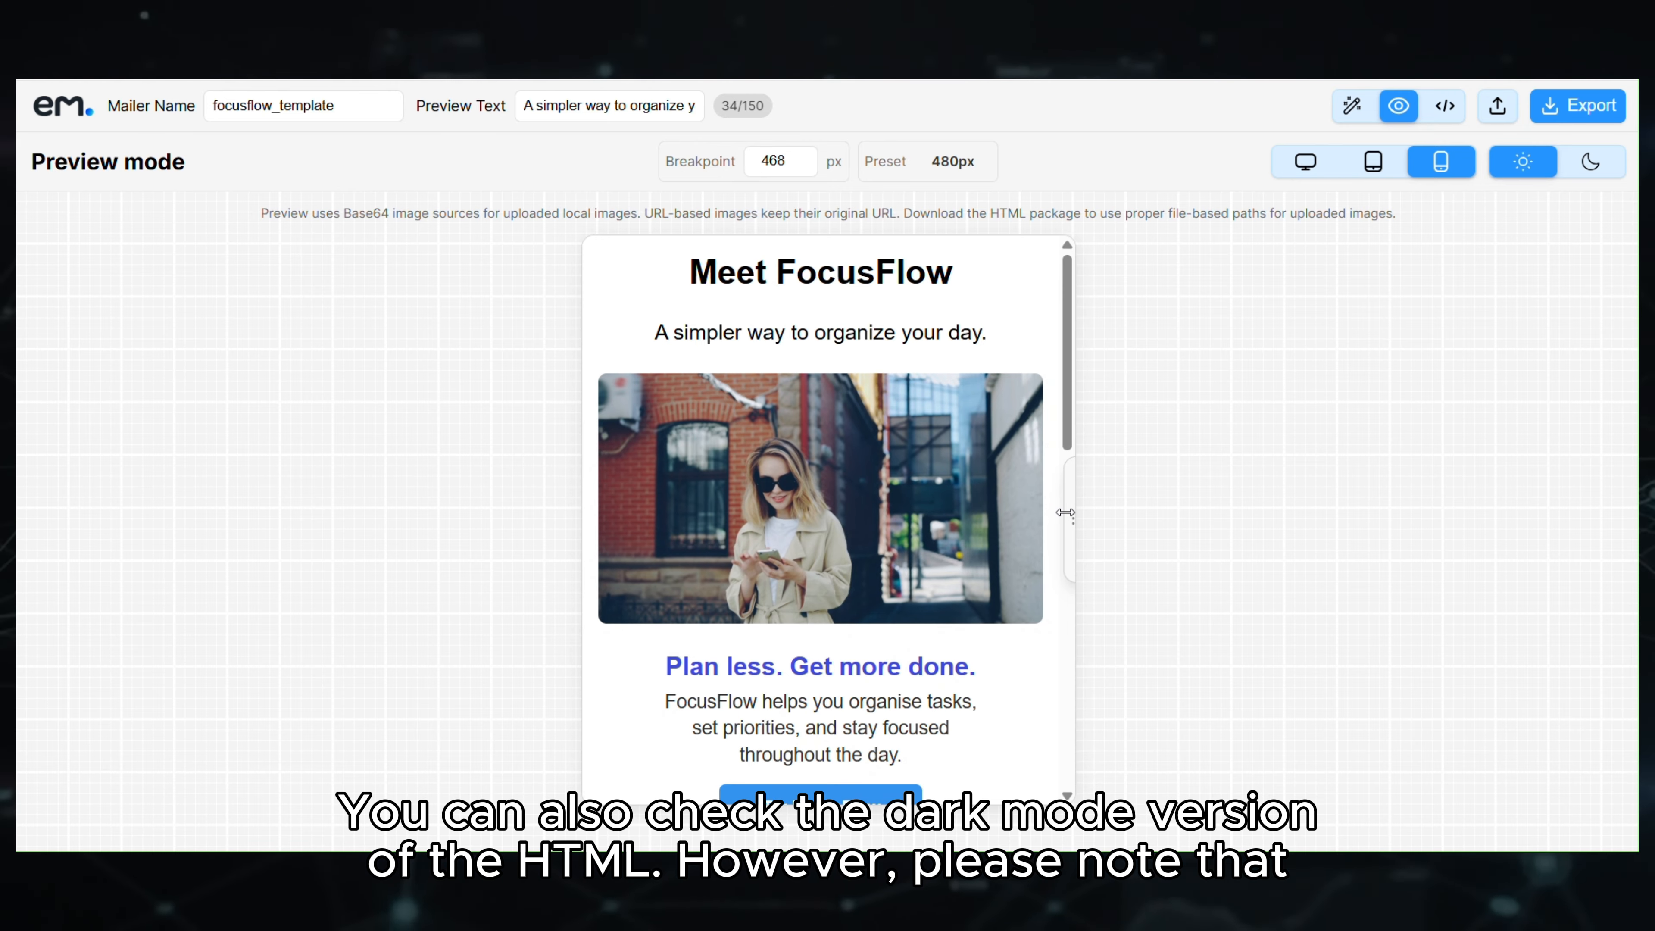
- Return to desktop width, check the email in dark mode, then switch back to light mode
click(1306, 162)
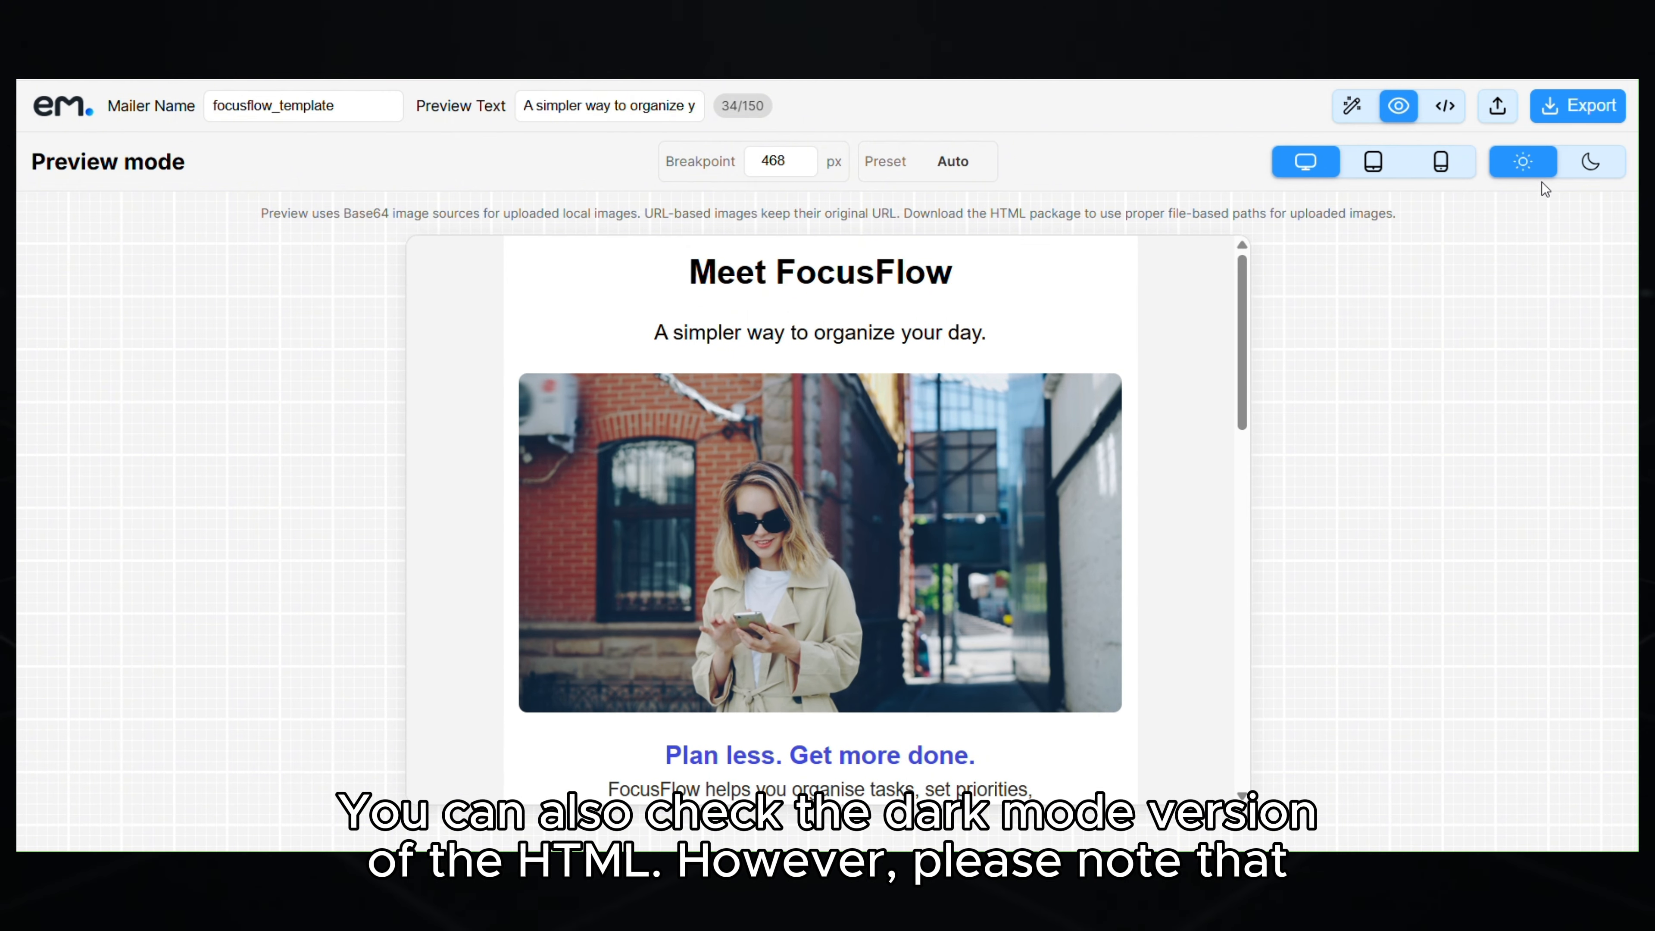
click(1594, 168)
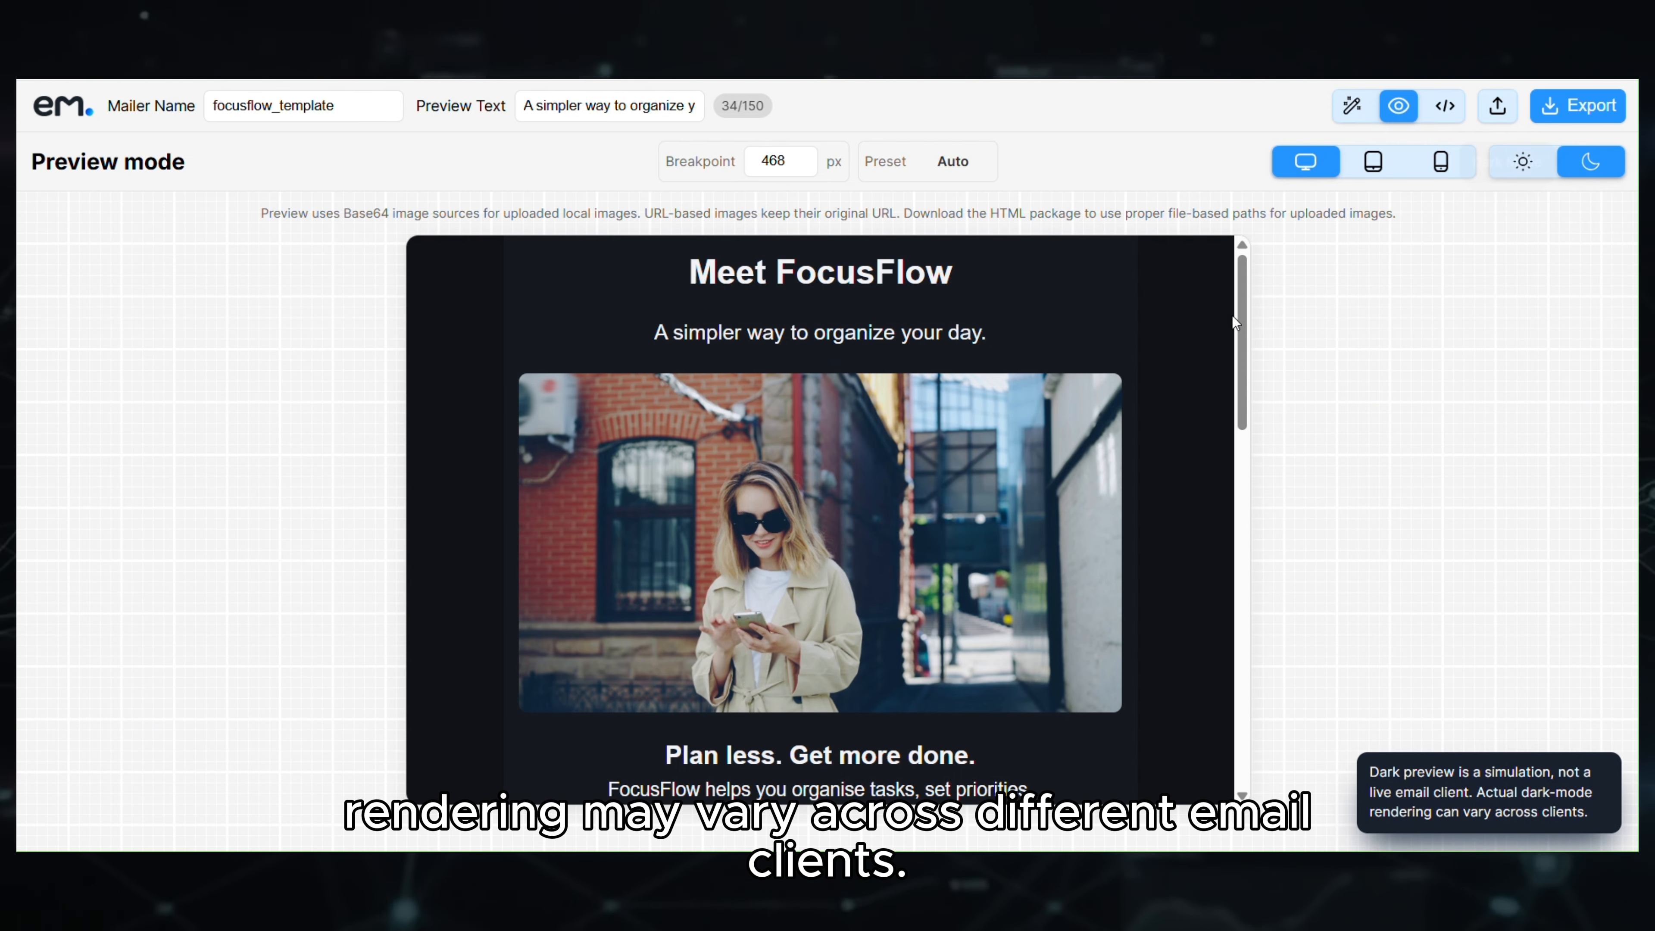
scroll(1240, 308, down, 1)
mouse_move(1240, 312)
mouse_down()
mouse_move(1261, 702)
mouse_move(1226, 285)
mouse_up()
click(1523, 162)
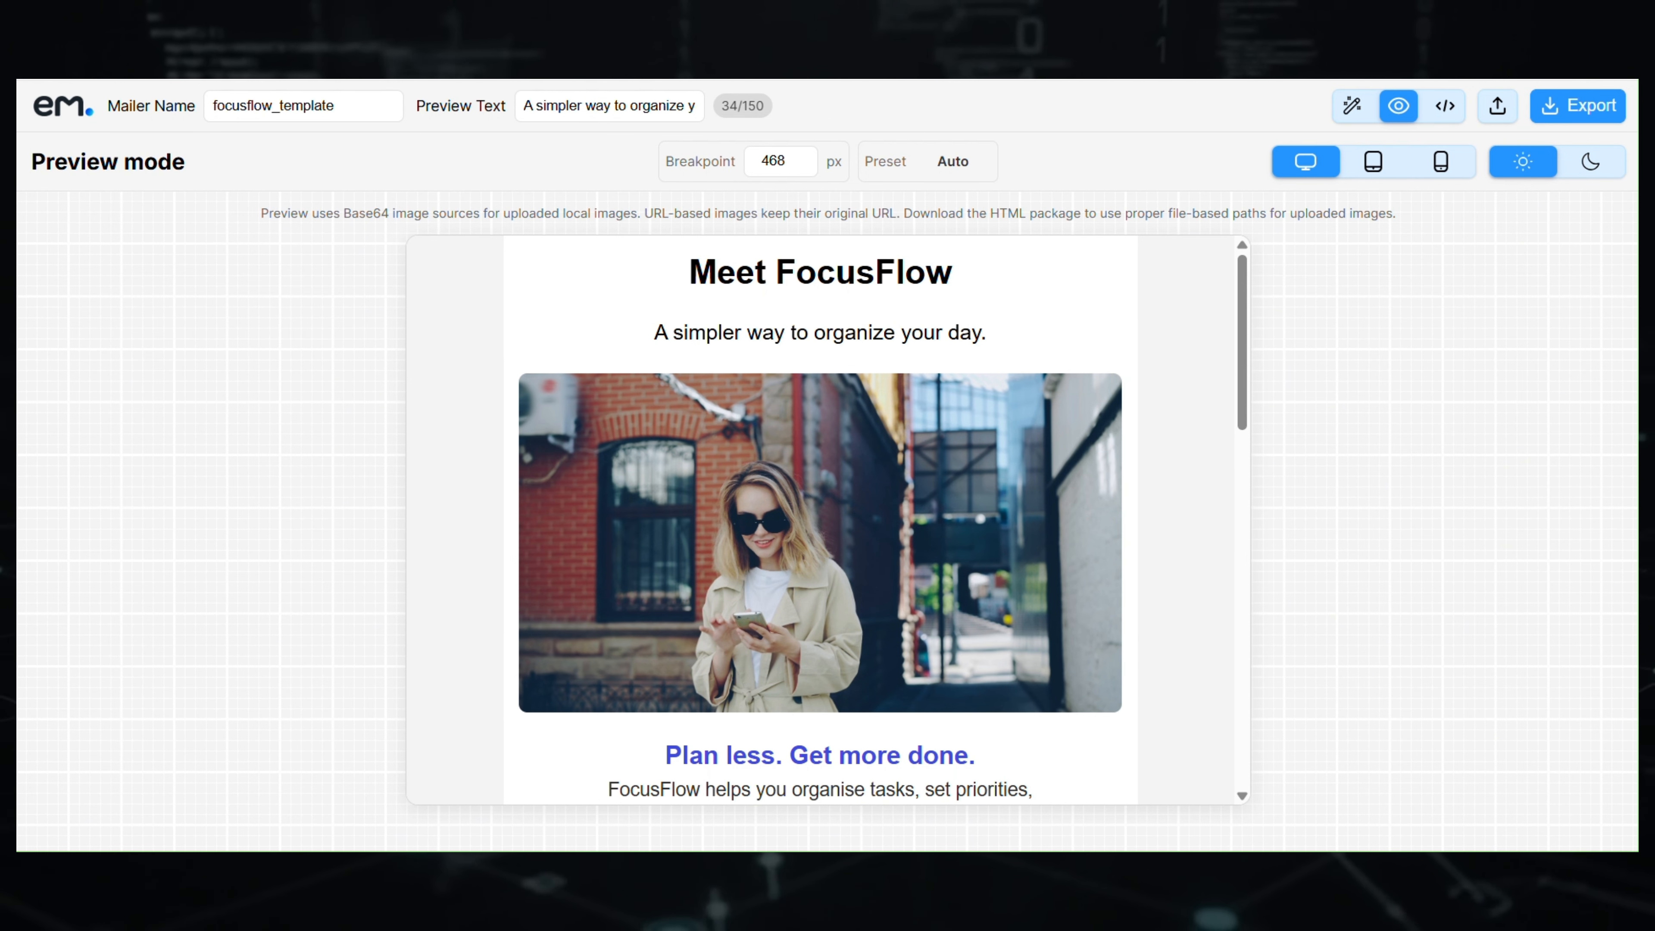
mouse_move(1241, 356)
mouse_down()
mouse_move(1250, 729)
mouse_move(1267, 561)
mouse_move(1256, 329)
mouse_up()
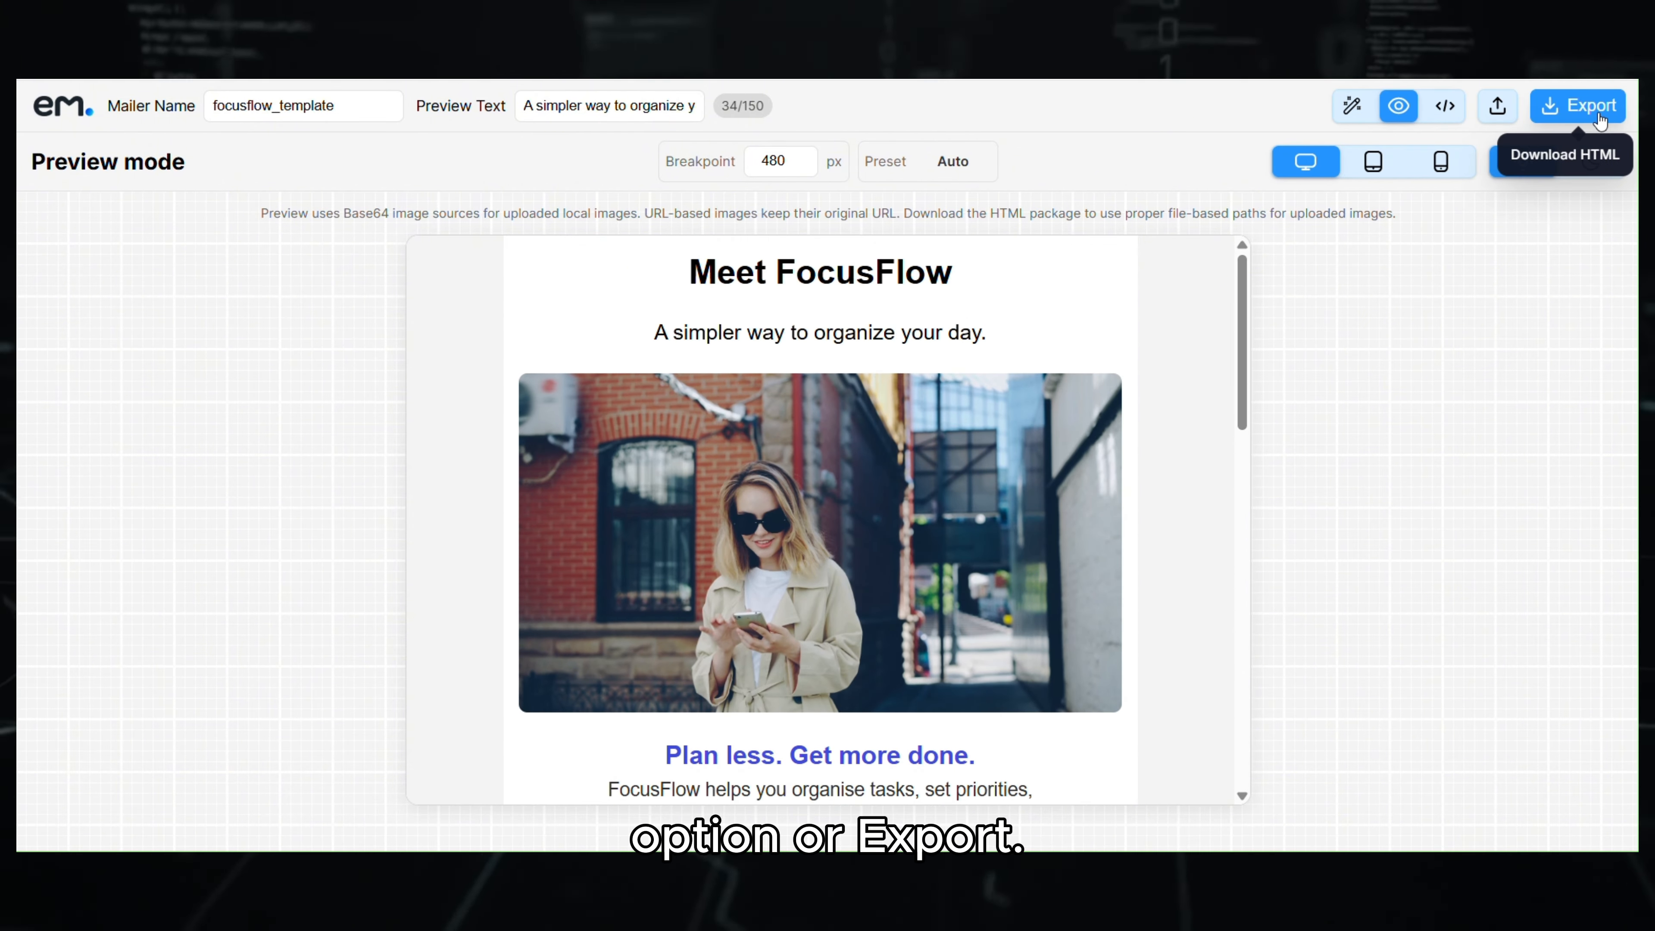
- Scroll through the generated HTML code, recheck the preview, then return to the editing canvas
click(1444, 105)
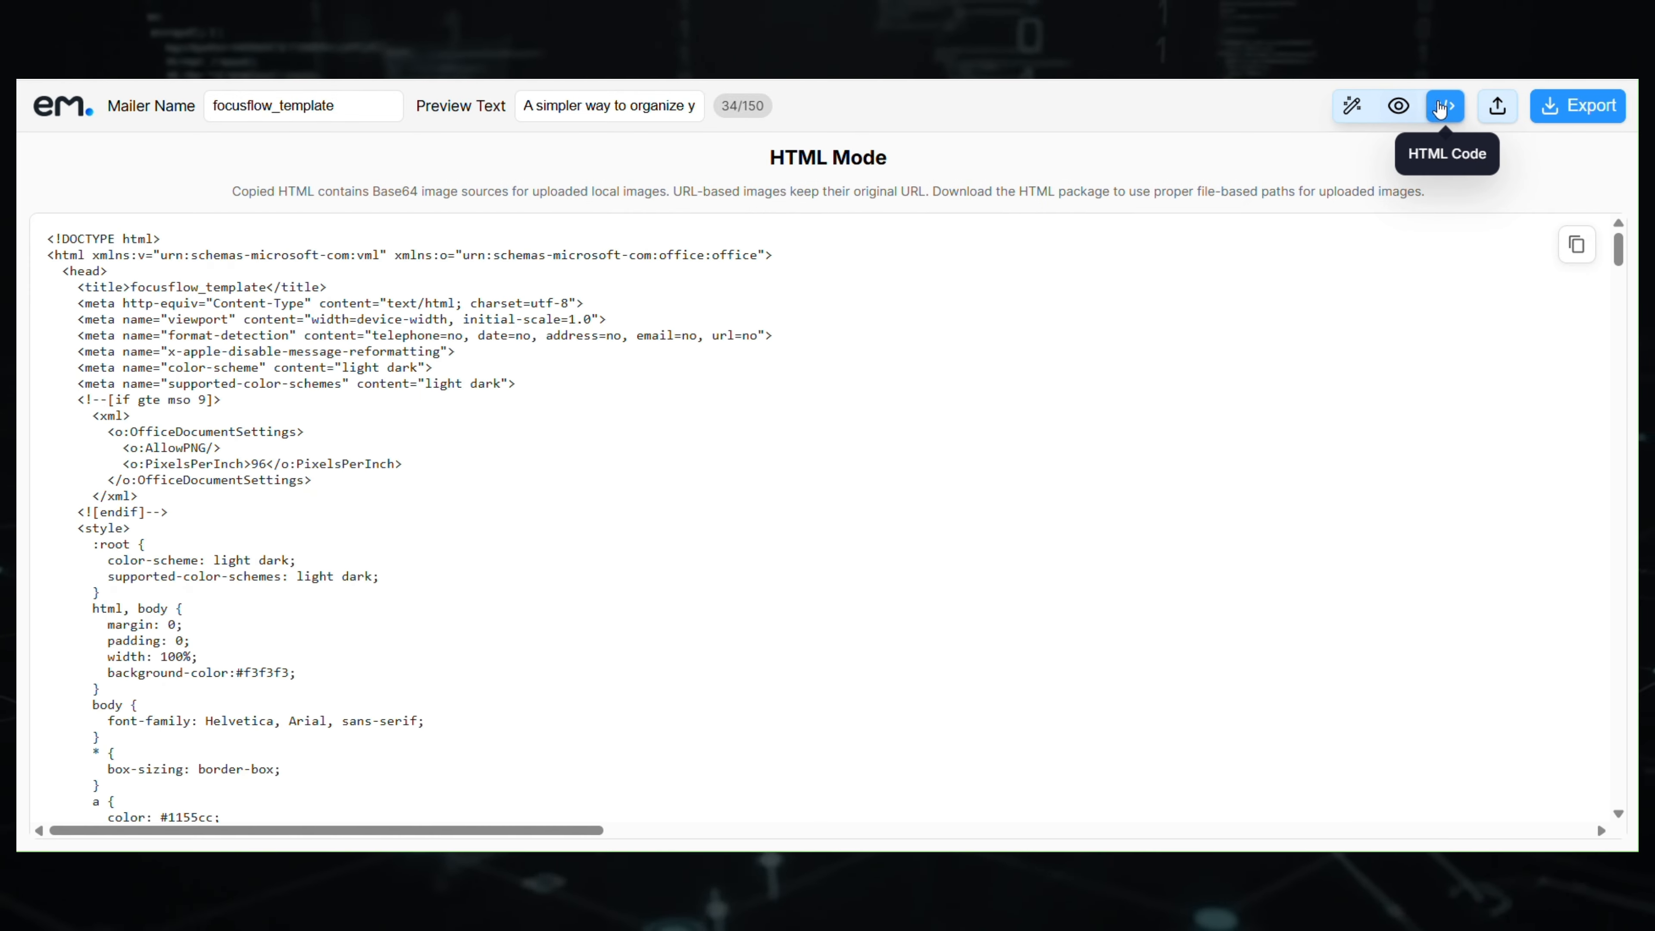
drag(1619, 257, 1623, 810)
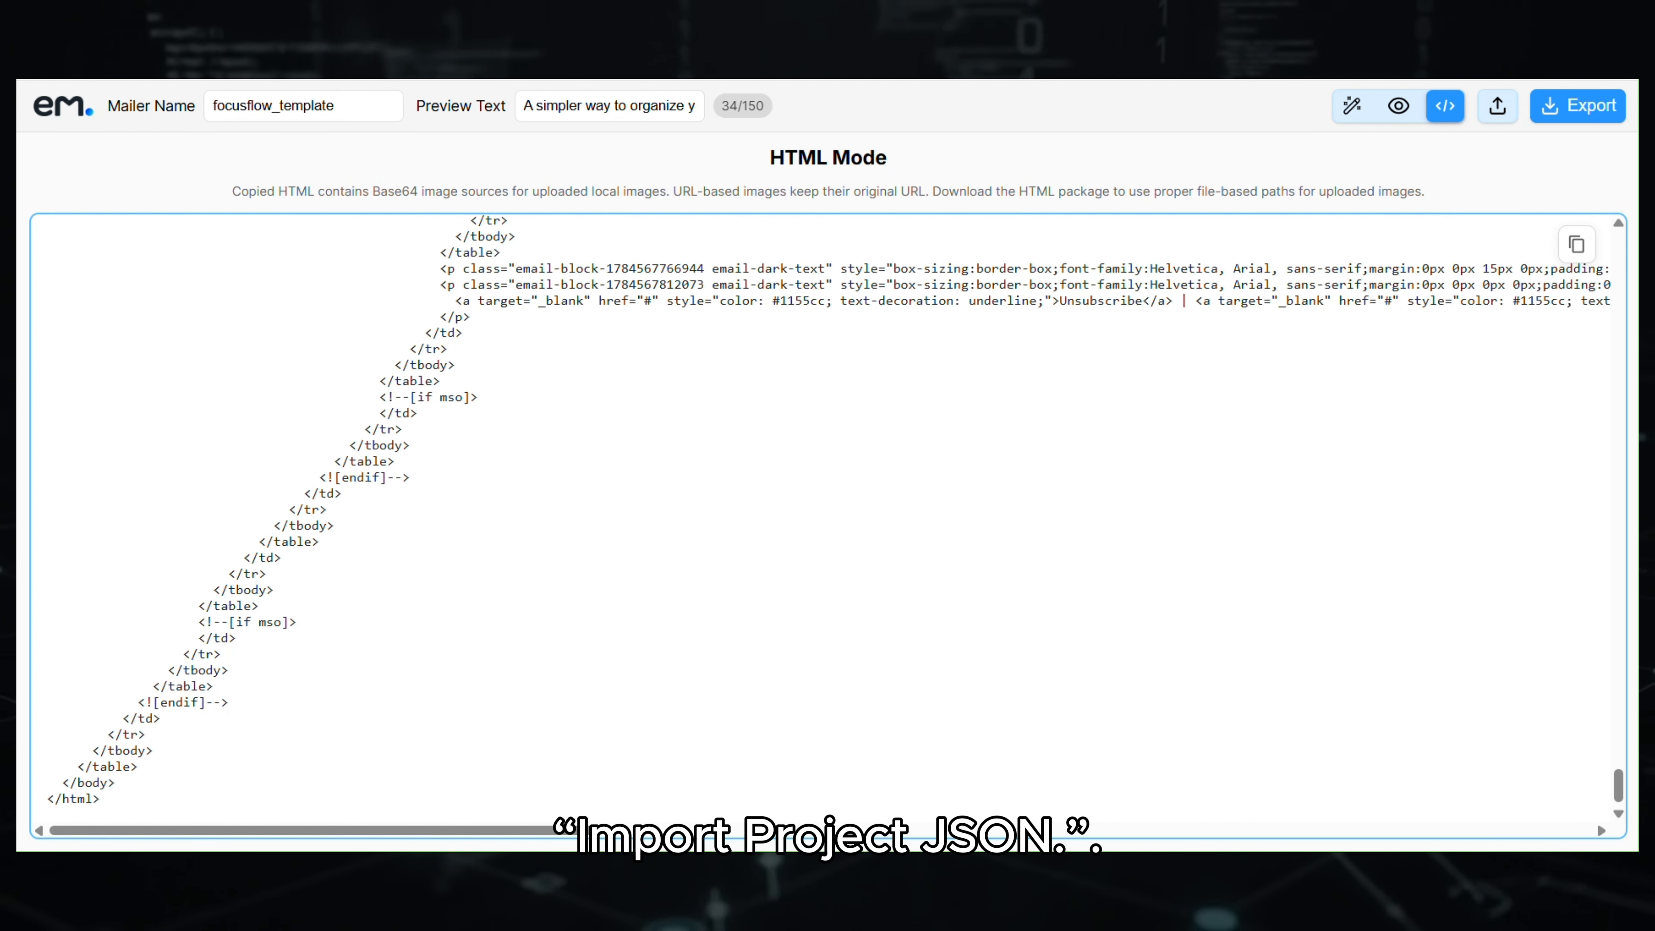
scroll(1523, 640, up, 20)
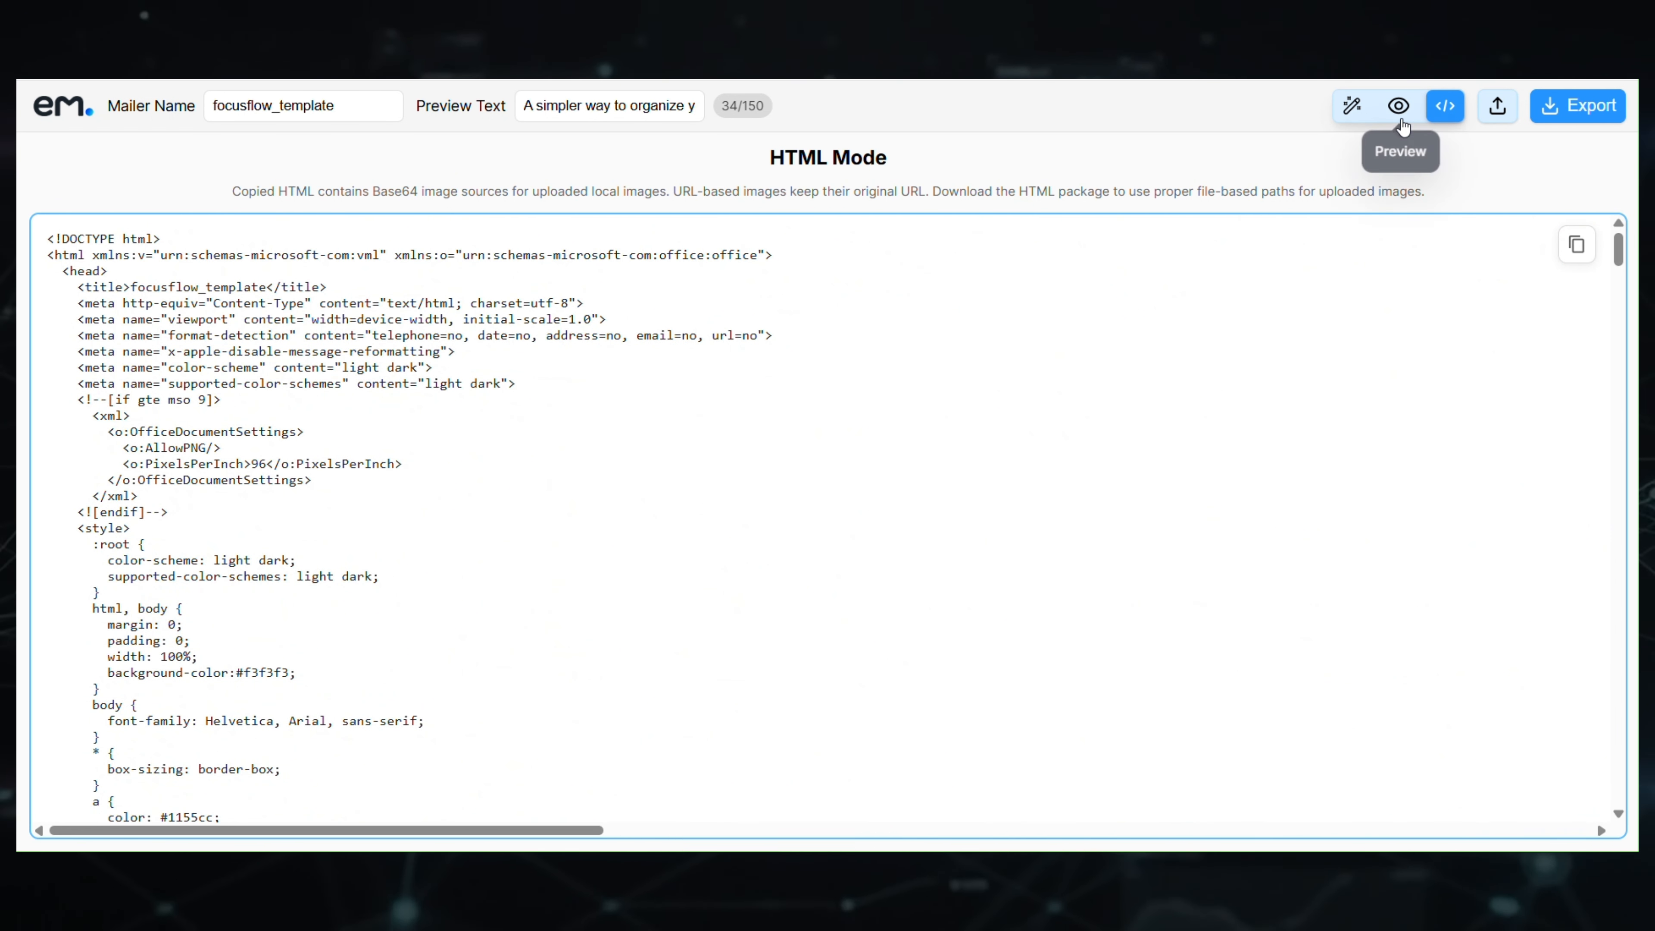
click(1398, 106)
drag(1238, 445, 1252, 314)
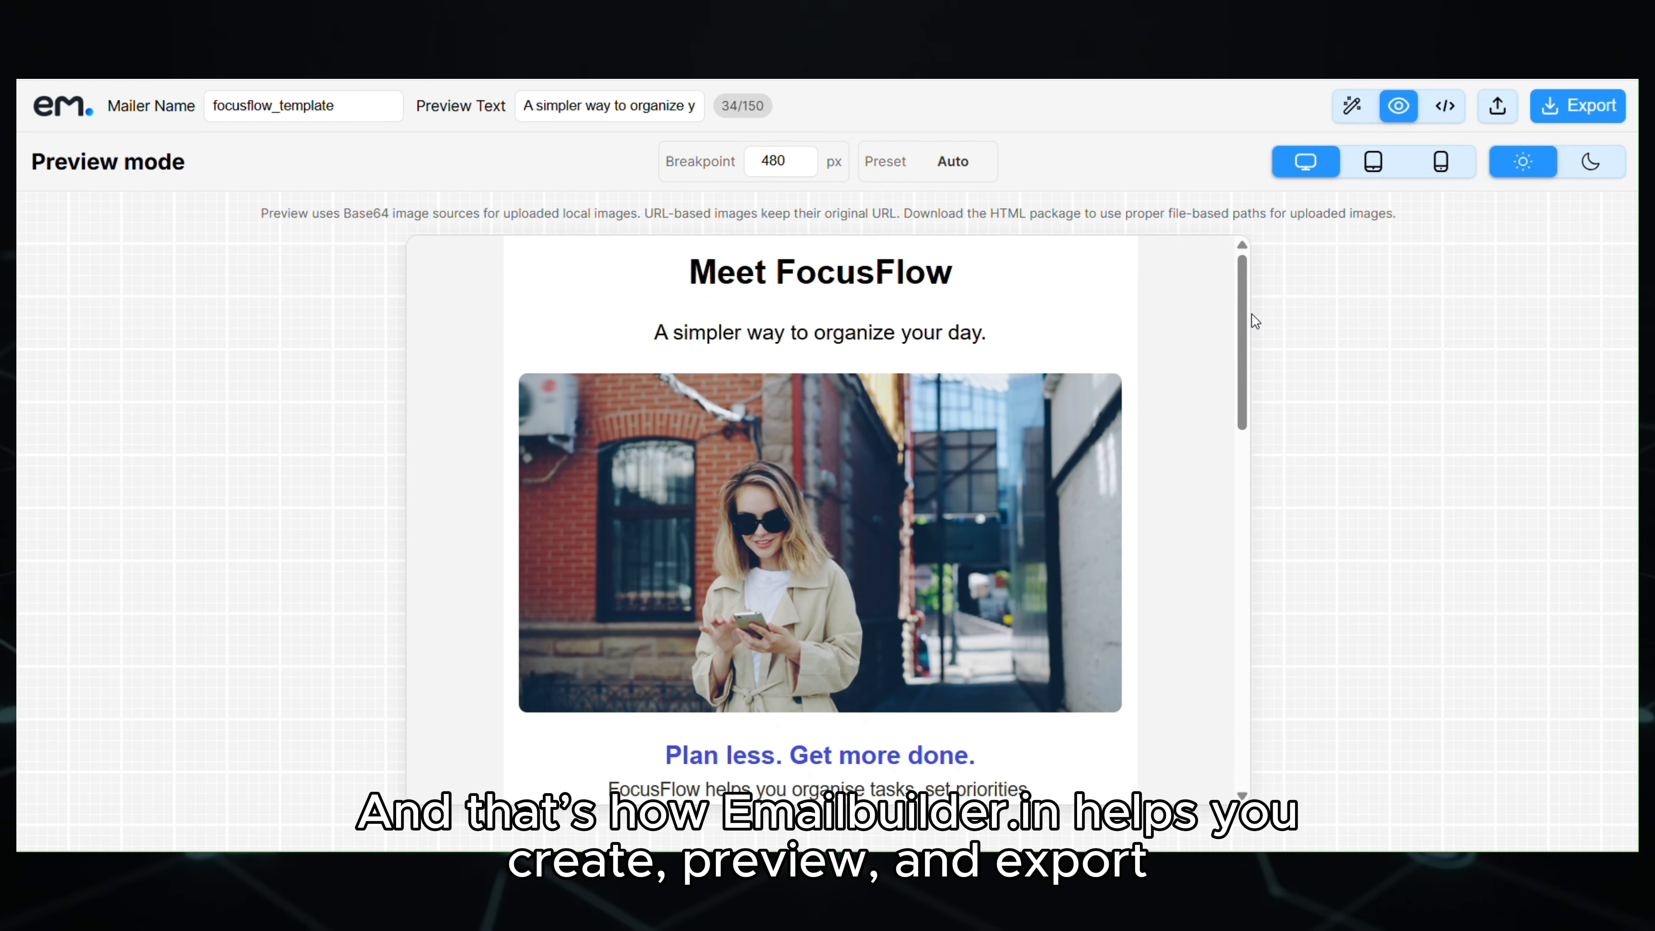
click(1350, 107)
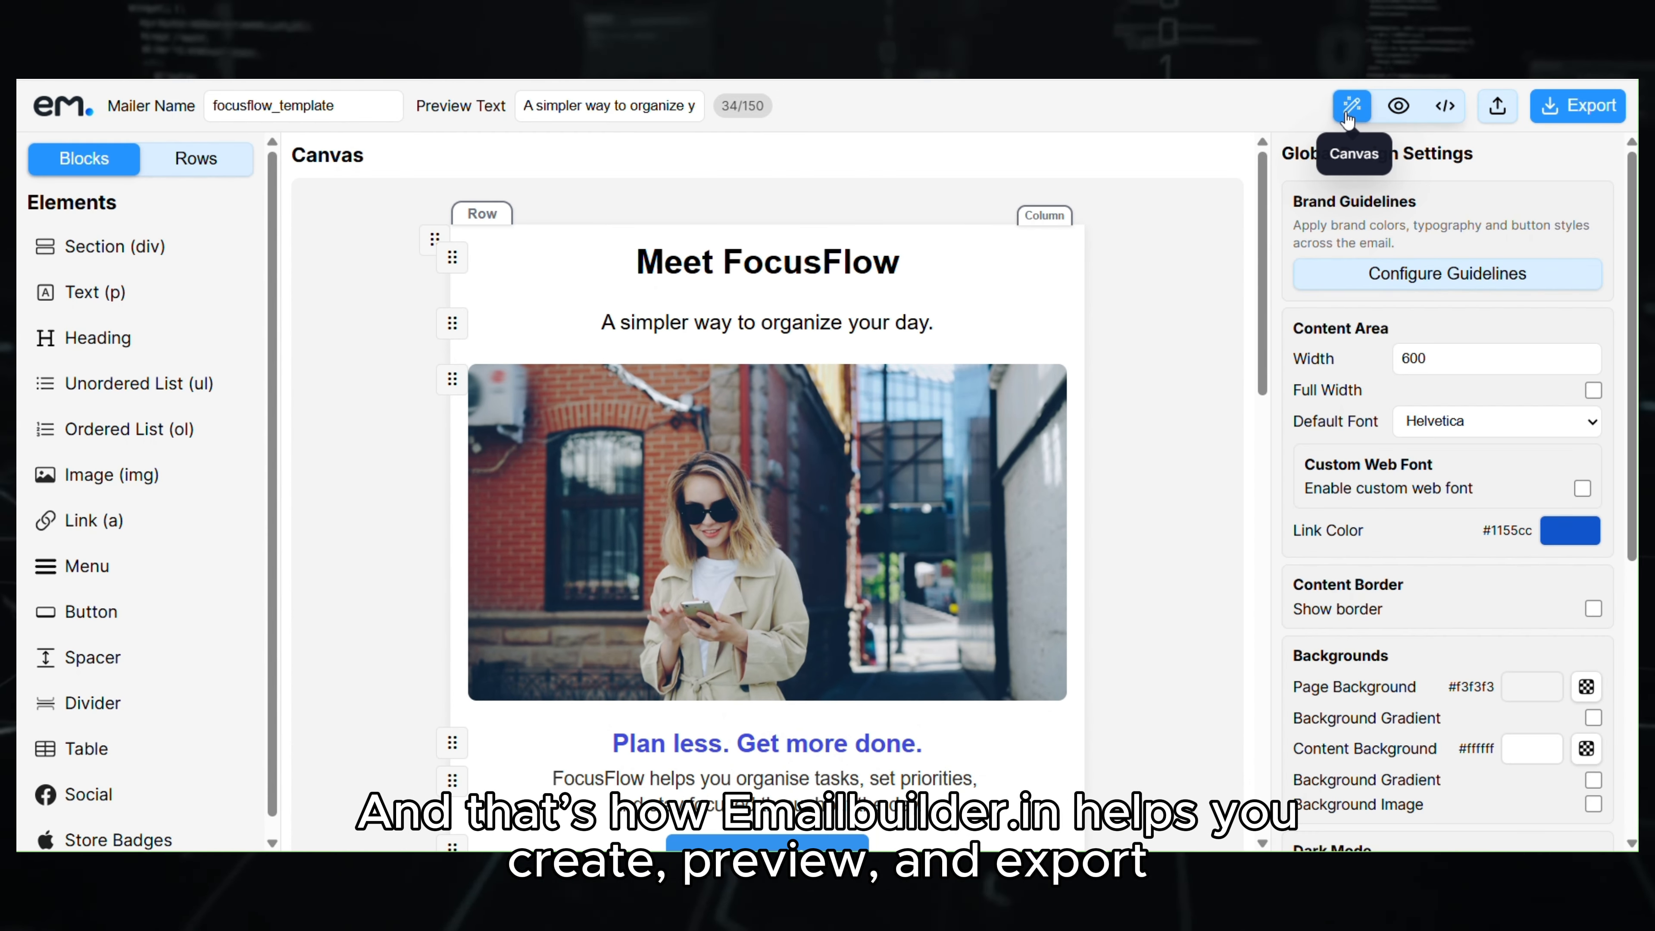
mouse_move(1256, 205)
mouse_down()
mouse_move(1248, 659)
mouse_move(1266, 430)
mouse_move(1258, 179)
mouse_up()
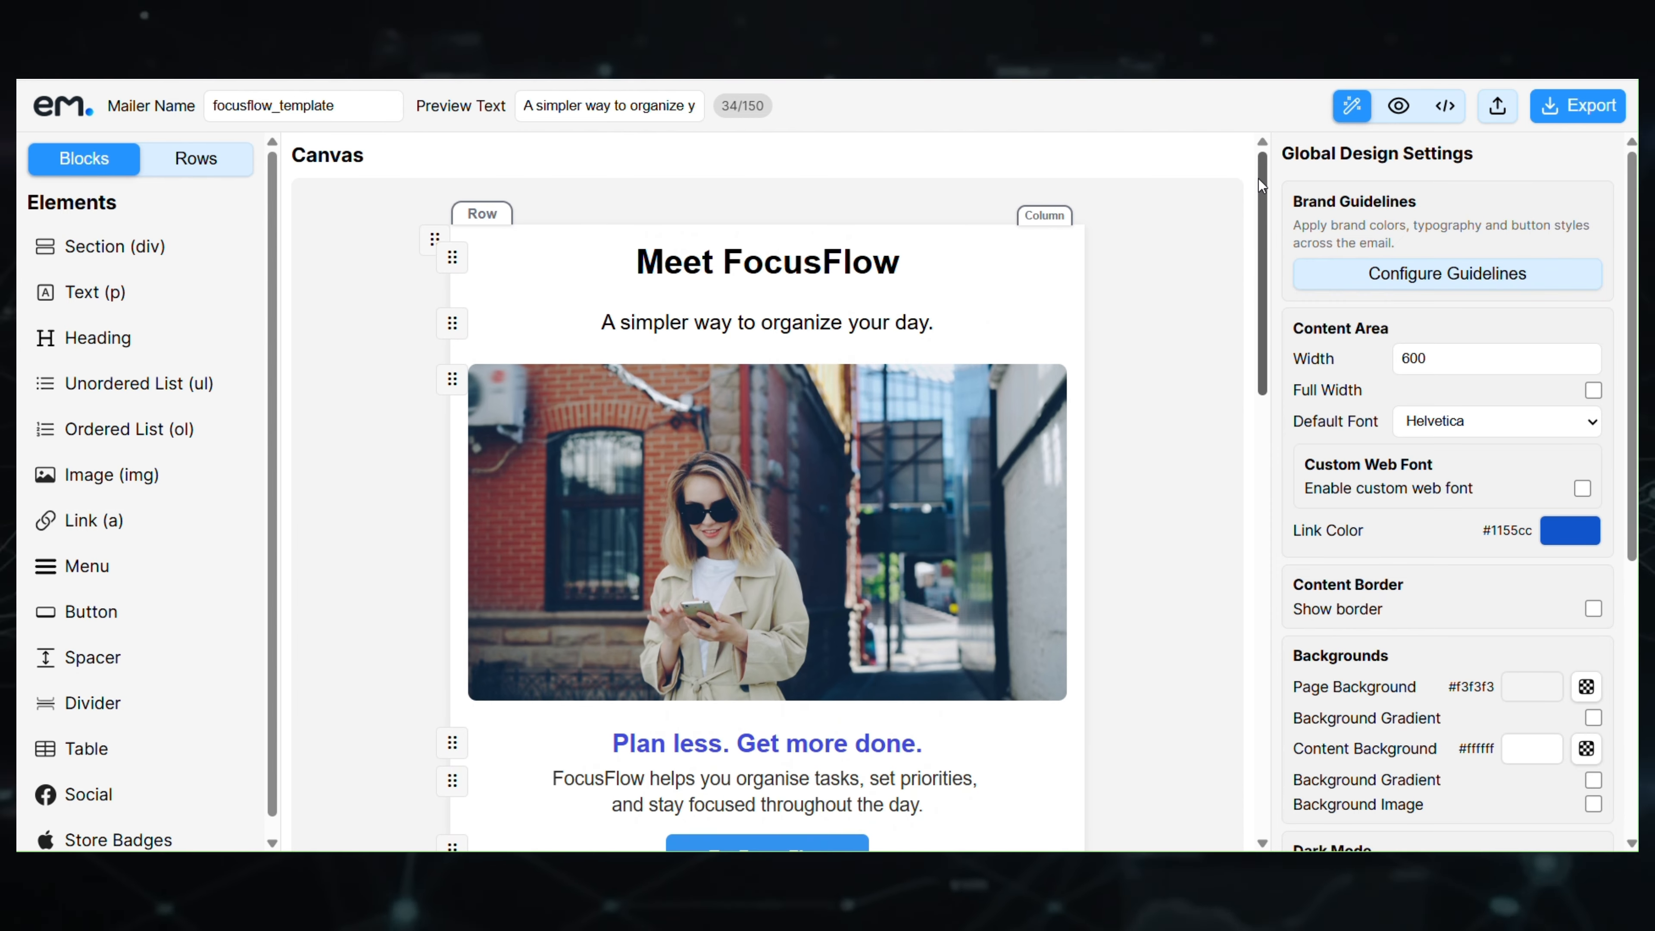